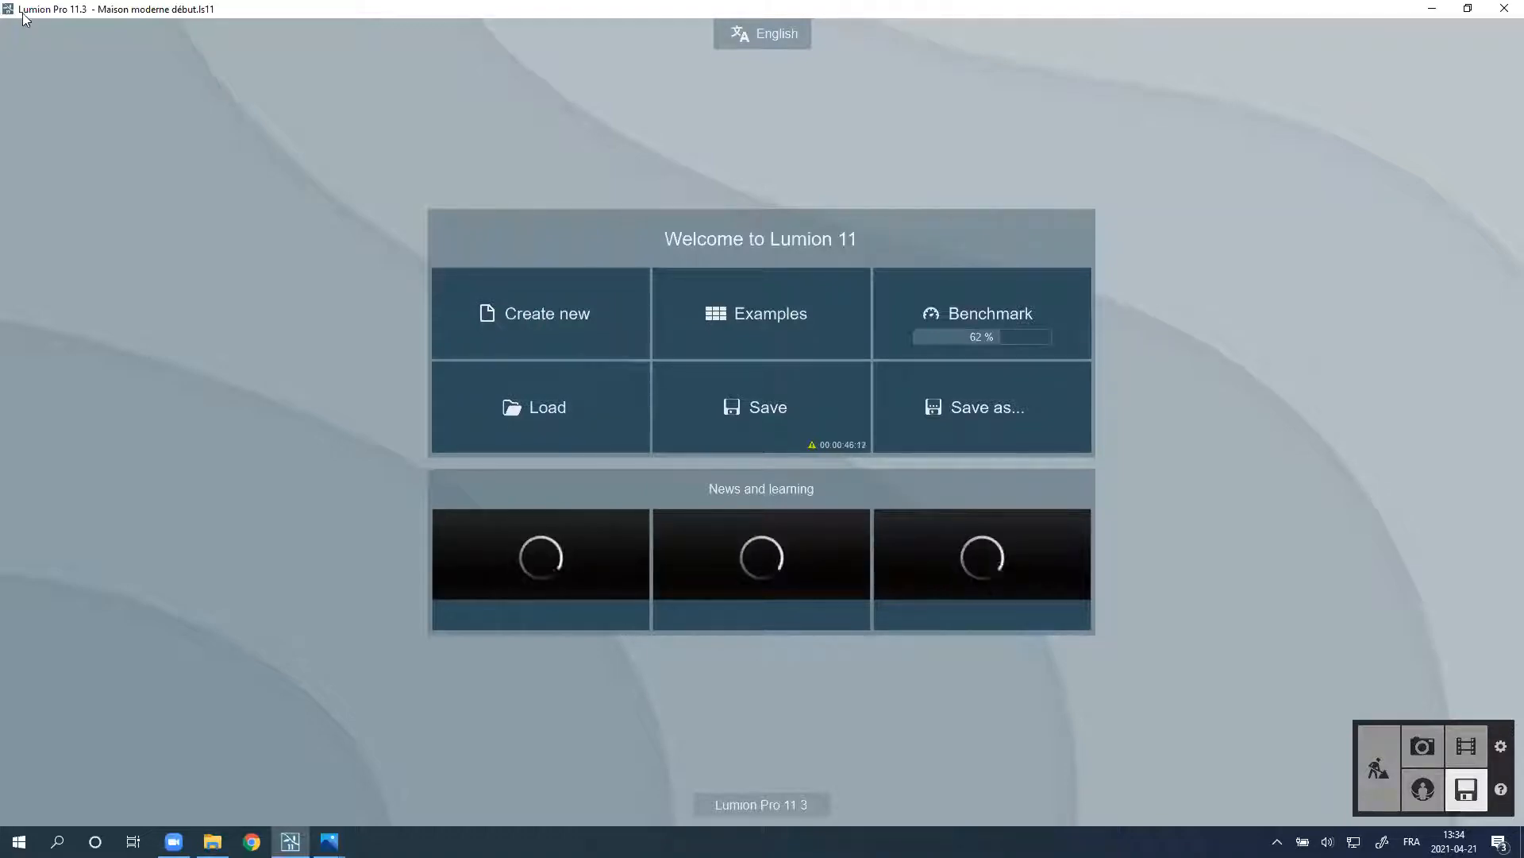
# Step: Create a new project on a flat grass landscape and look around the empty scene
pyautogui.click(520, 322)
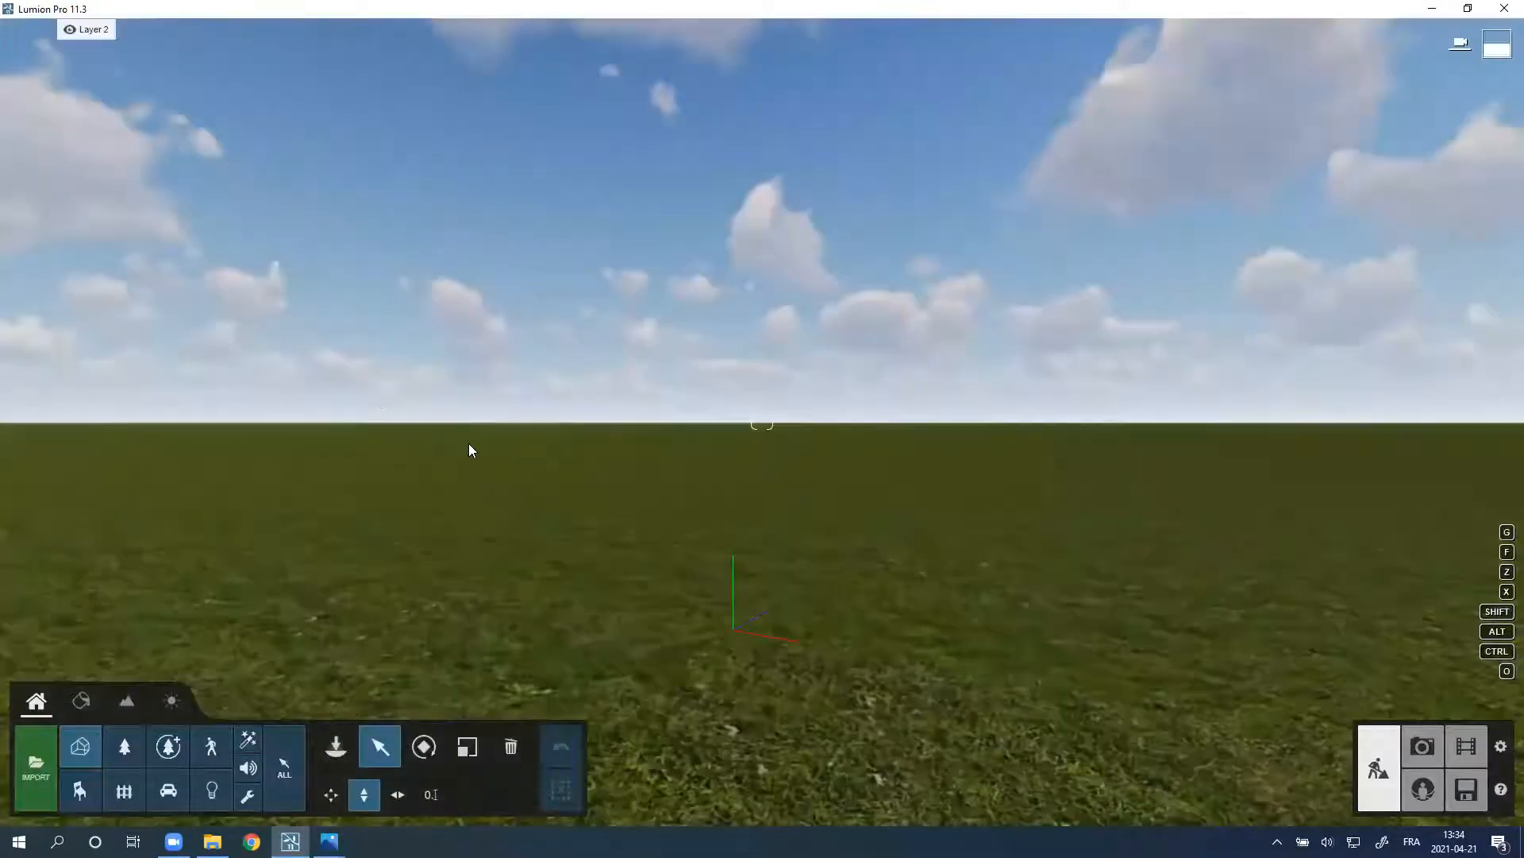
pyautogui.moveTo(1007, 467); pyautogui.dragTo(834, 499, button='right')
pyautogui.moveTo(1331, 503); pyautogui.dragTo(1152, 480, button='right')
pyautogui.moveTo(1501, 503); pyautogui.dragTo(145, 504, button='right')
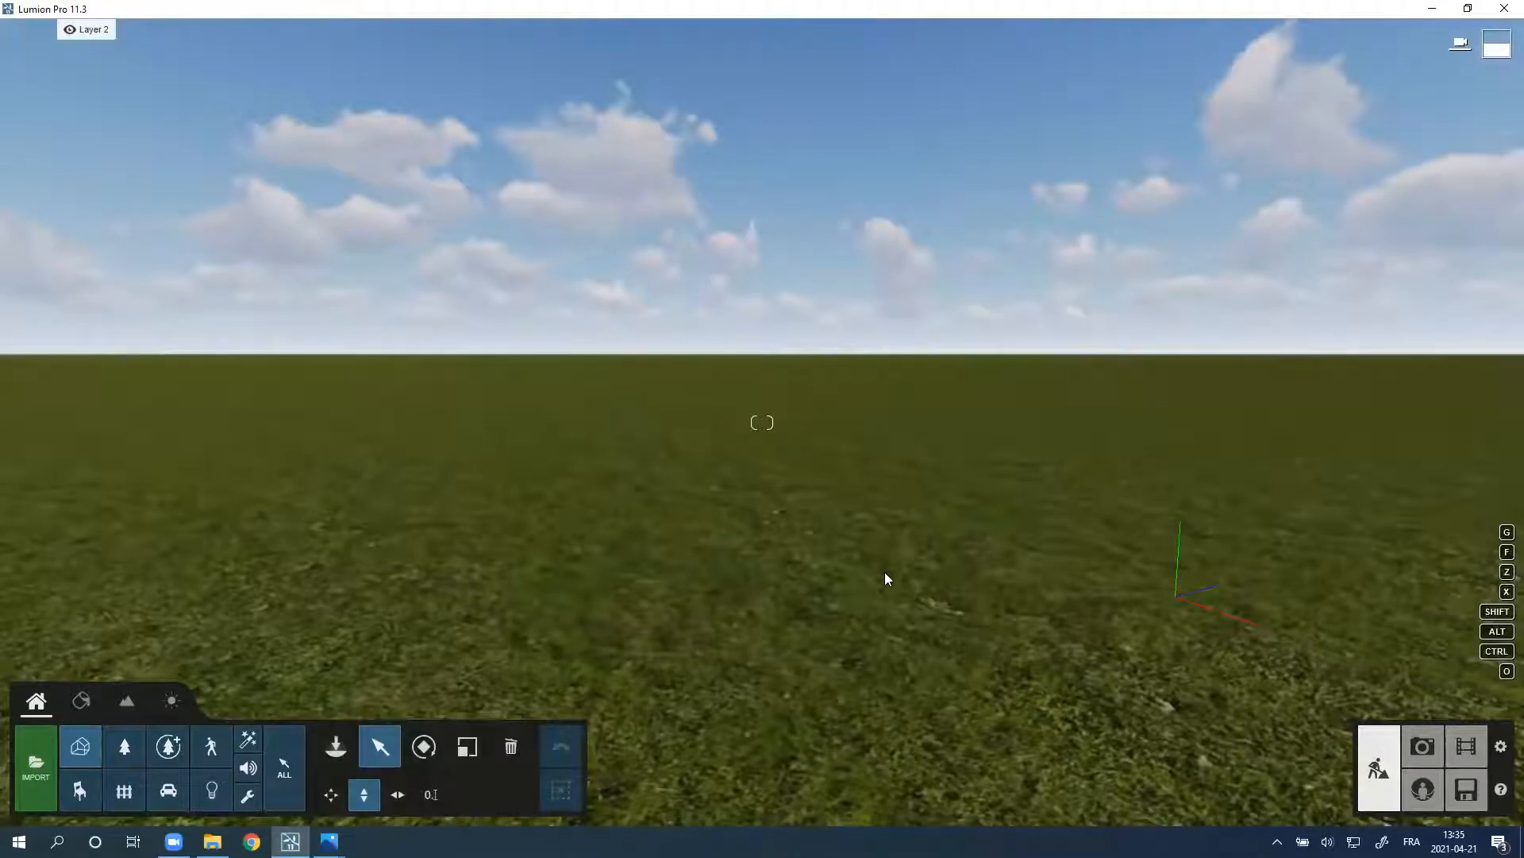
# Step: Review the file formats available for importing a new model, without importing anything
pyautogui.click(32, 775)
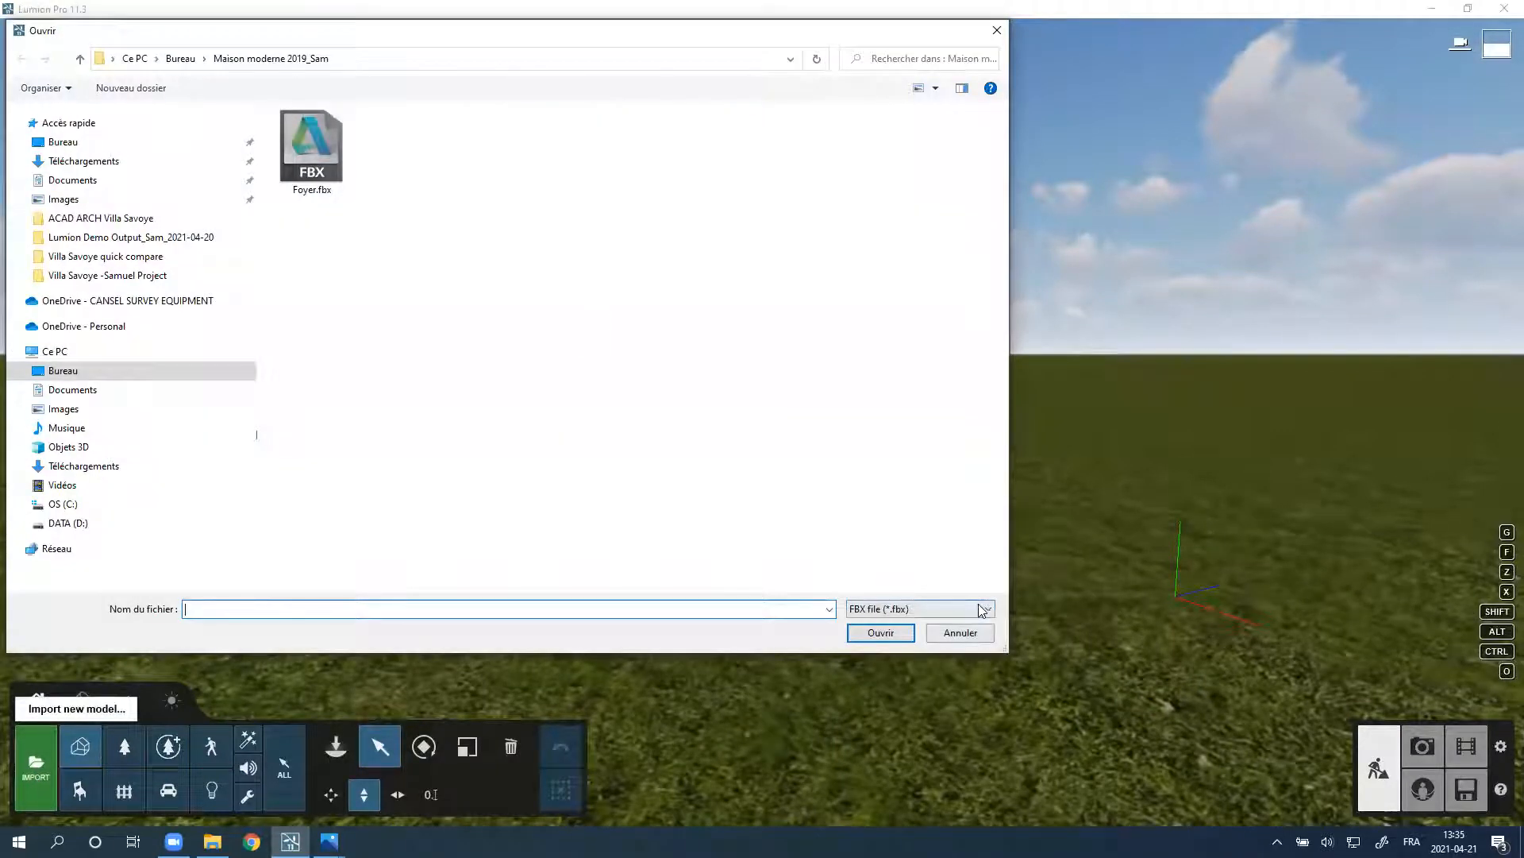
pyautogui.click(985, 609)
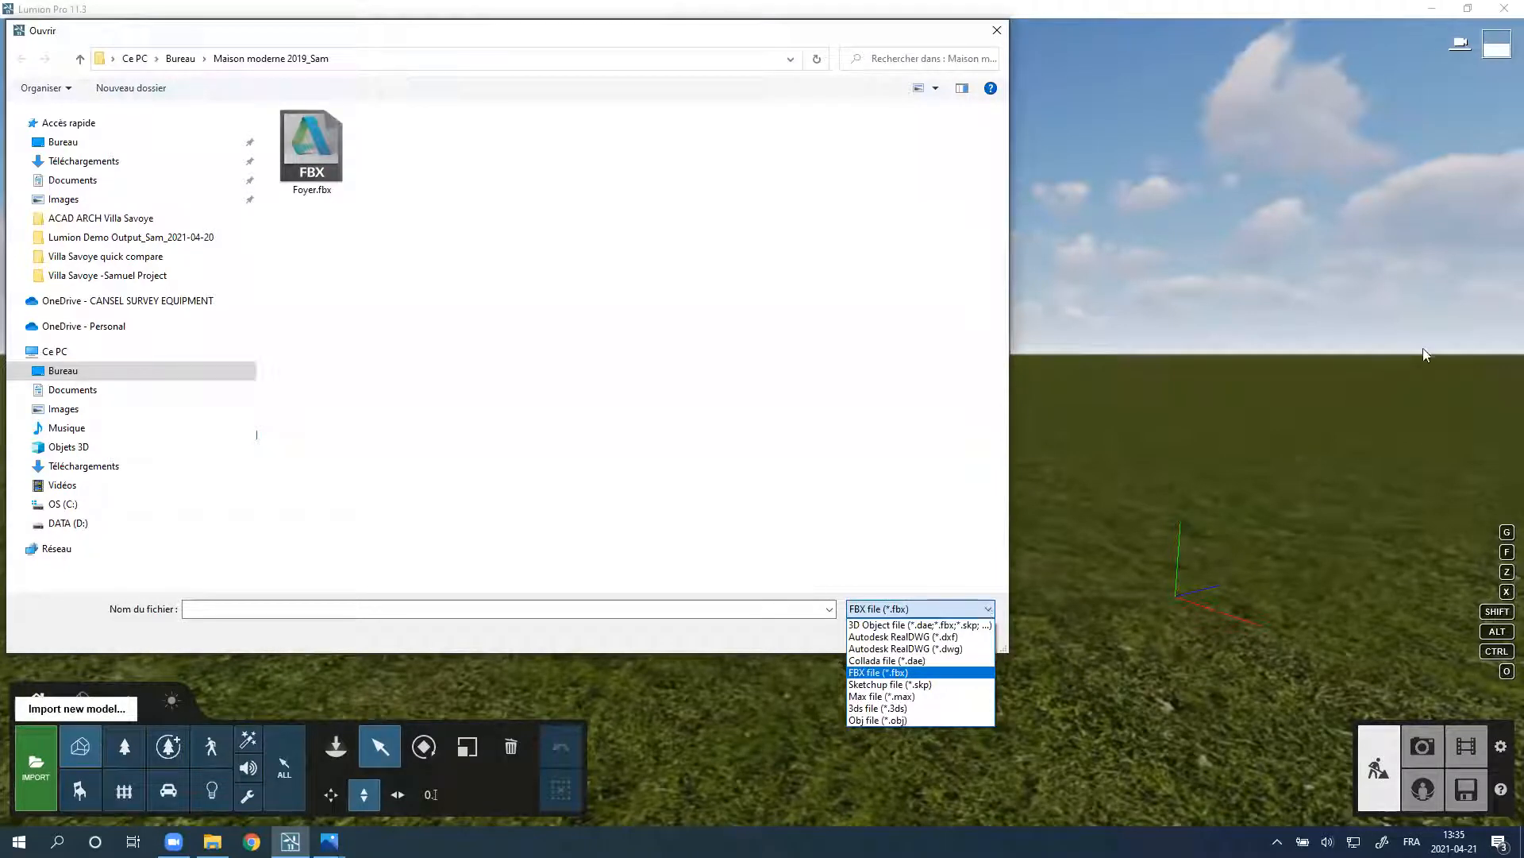
pyautogui.click(822, 288)
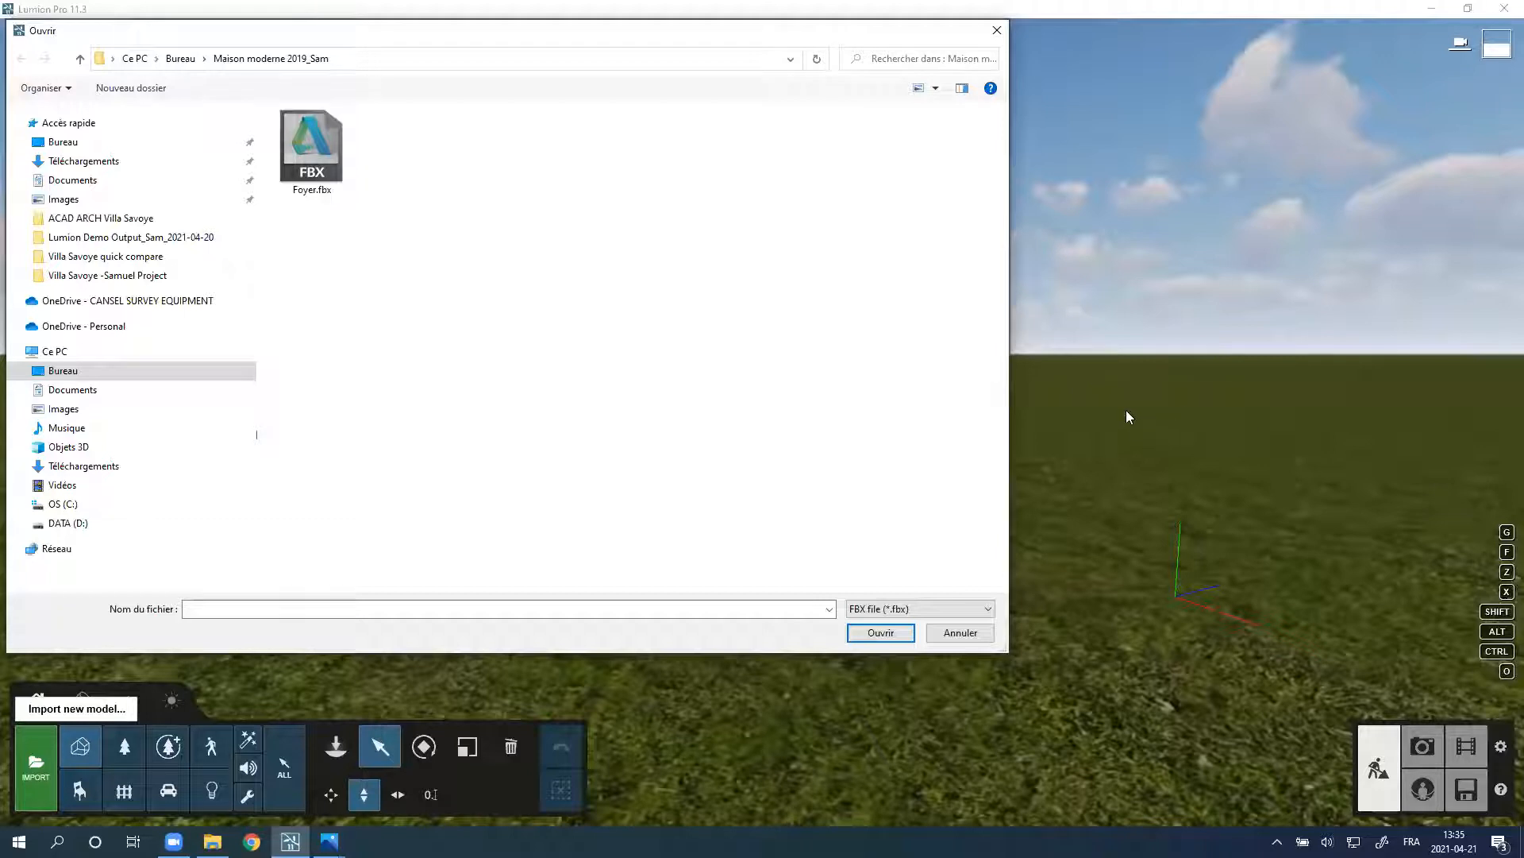
pyautogui.click(997, 30)
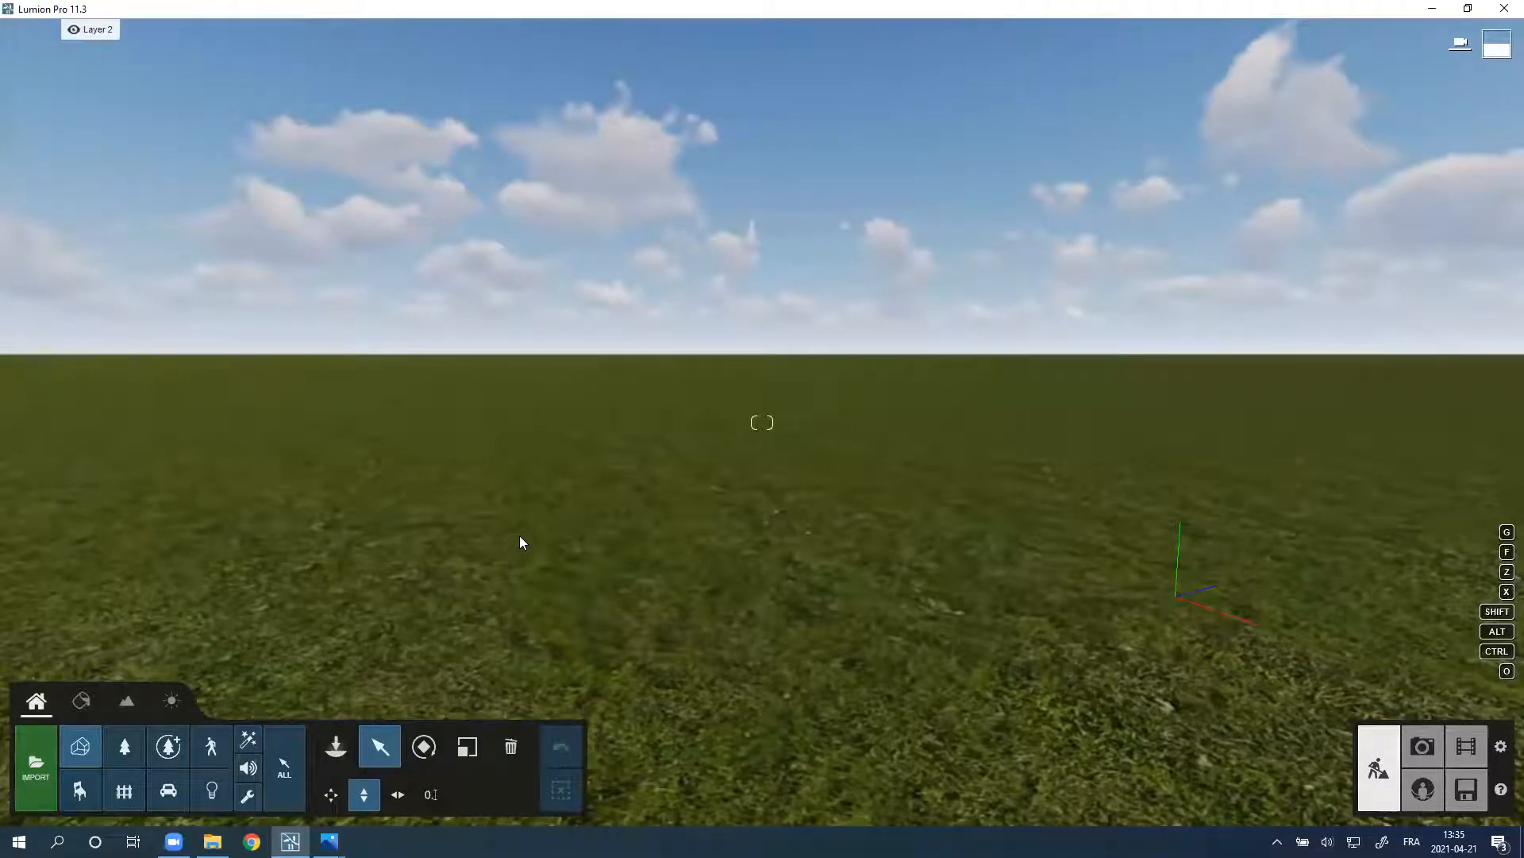
# Step: Choose the Building for Lumion 11.3 model from the lumiere import folder of the imported models library for placement
pyautogui.click(336, 747)
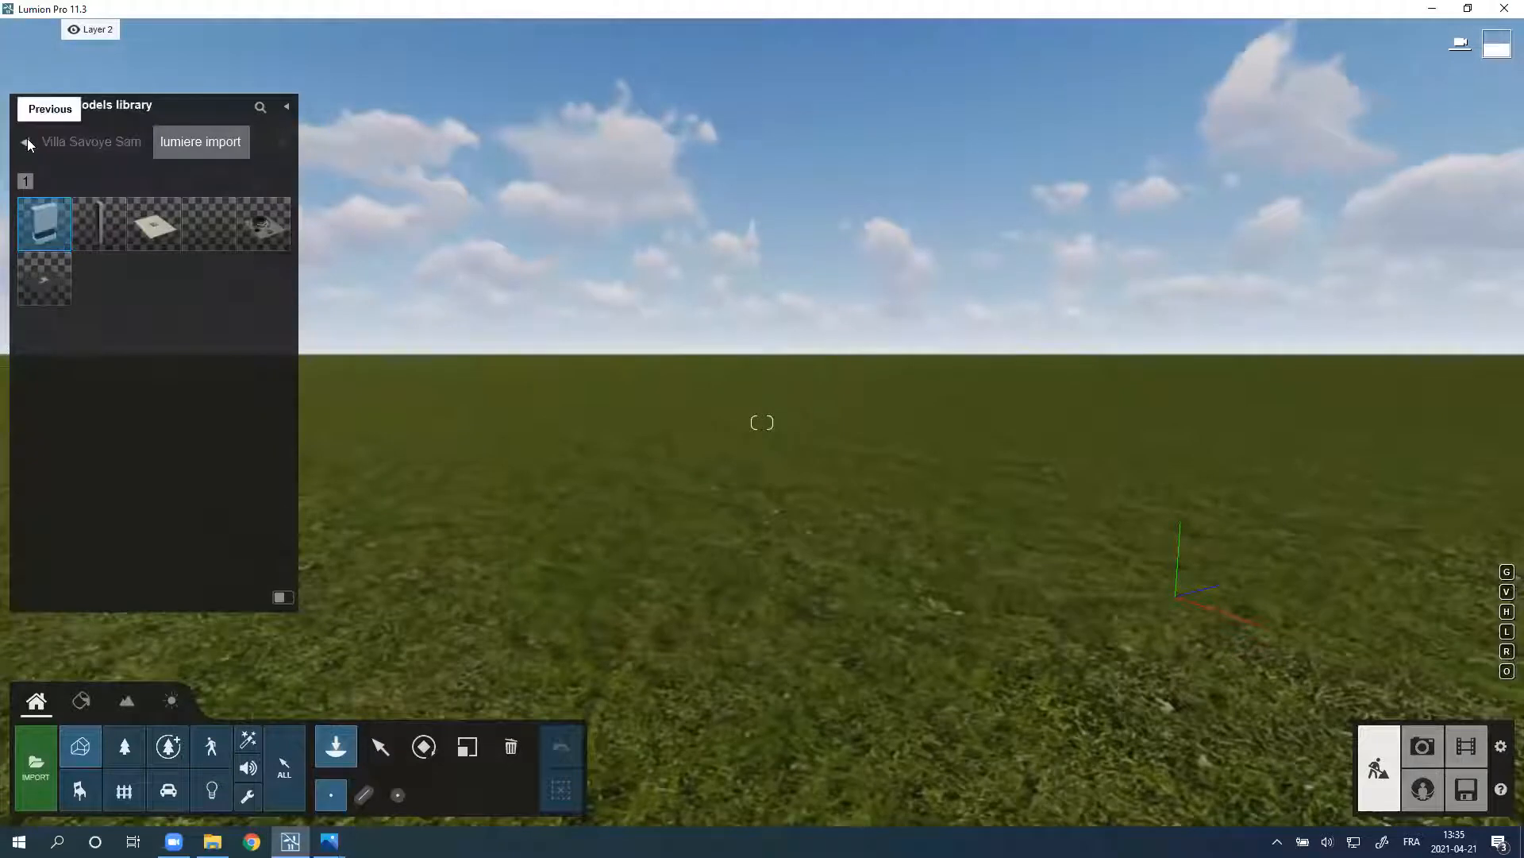
pyautogui.click(25, 141)
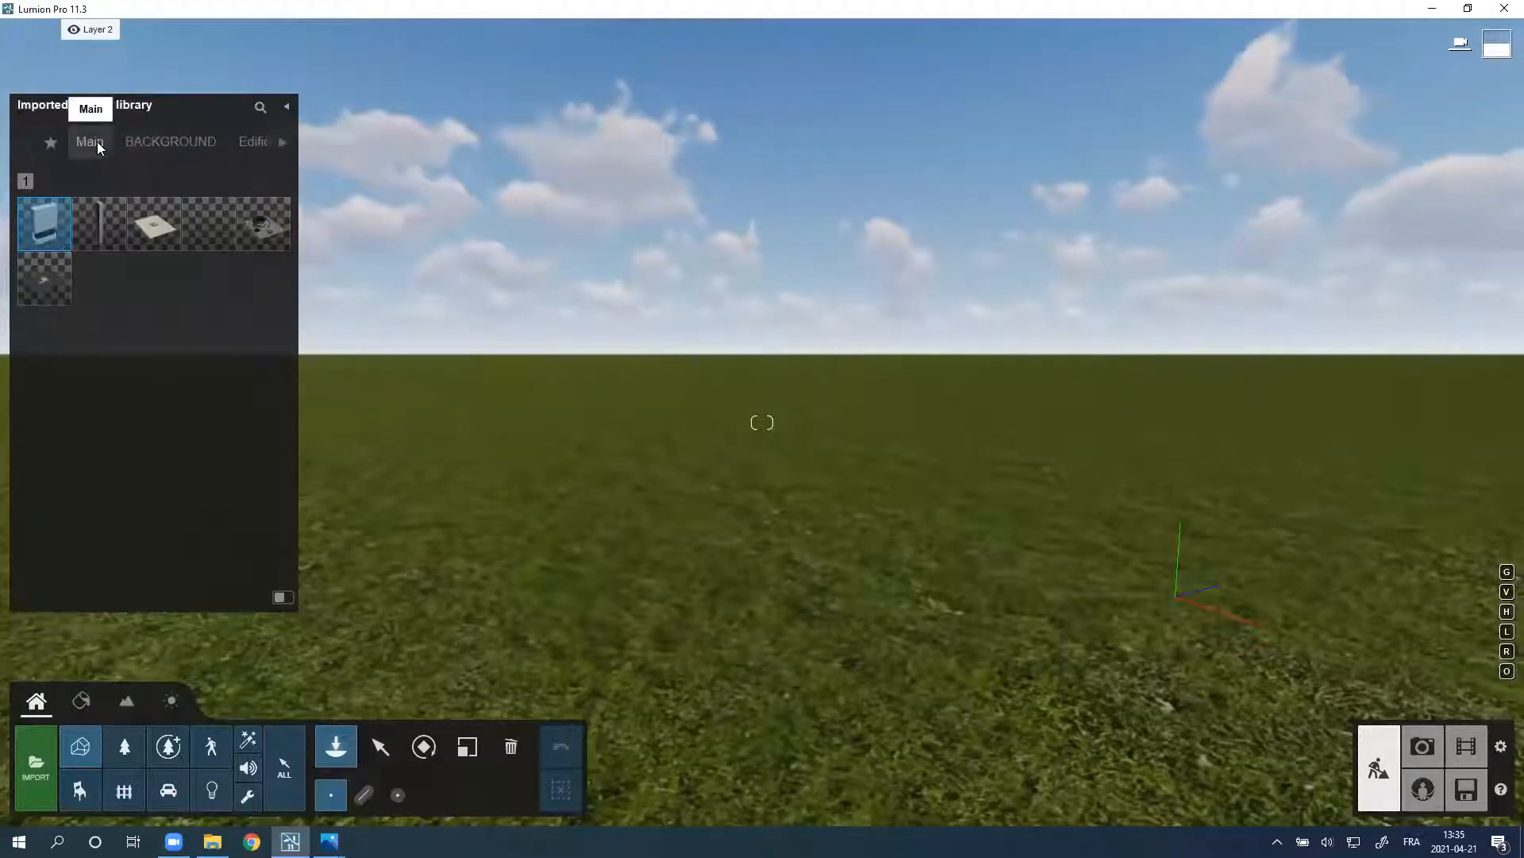
pyautogui.click(90, 141)
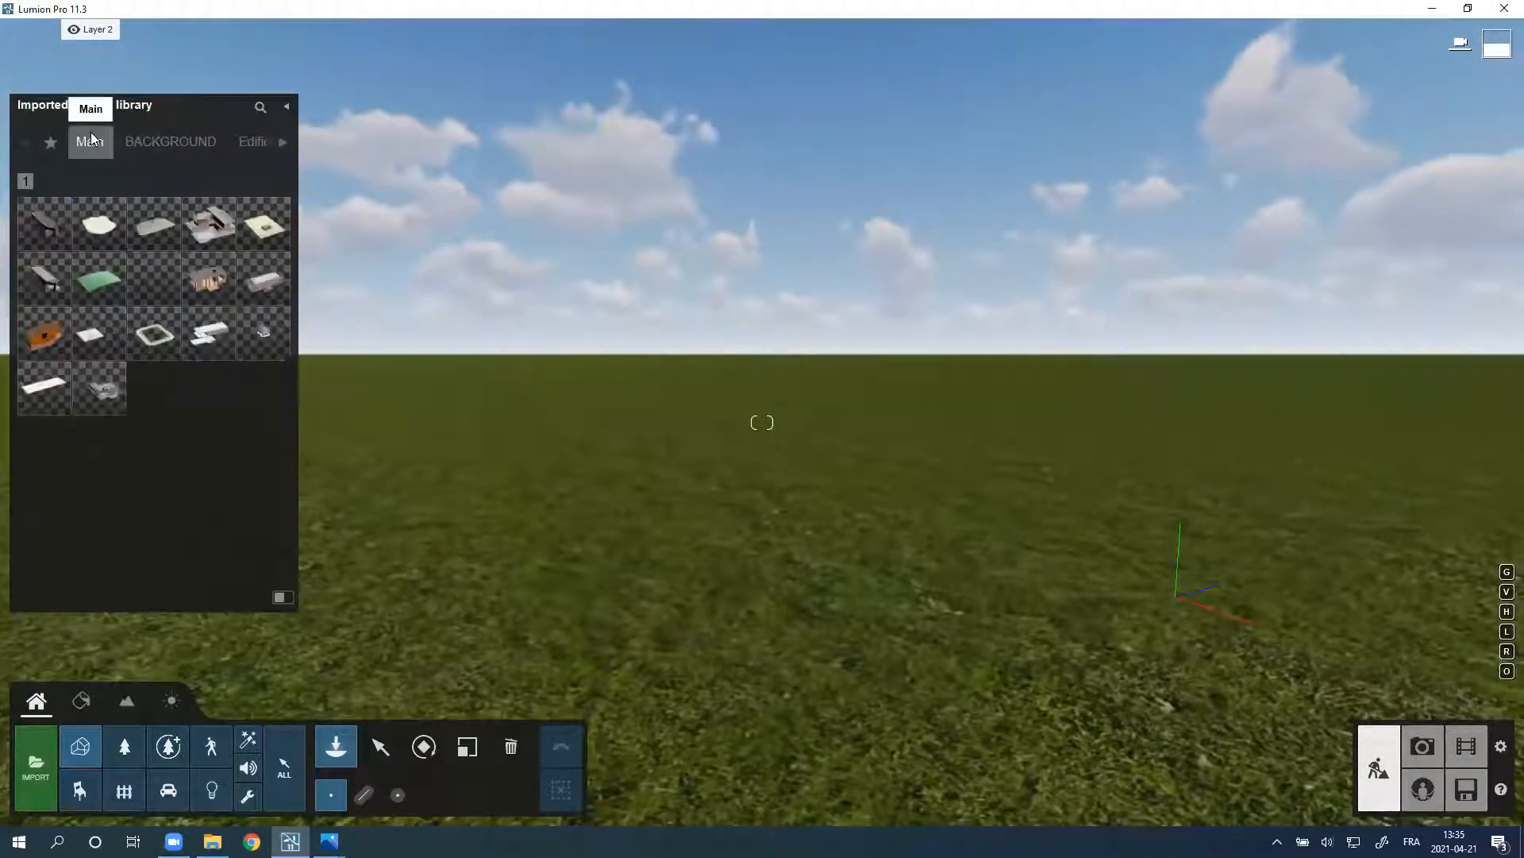
pyautogui.click(280, 145)
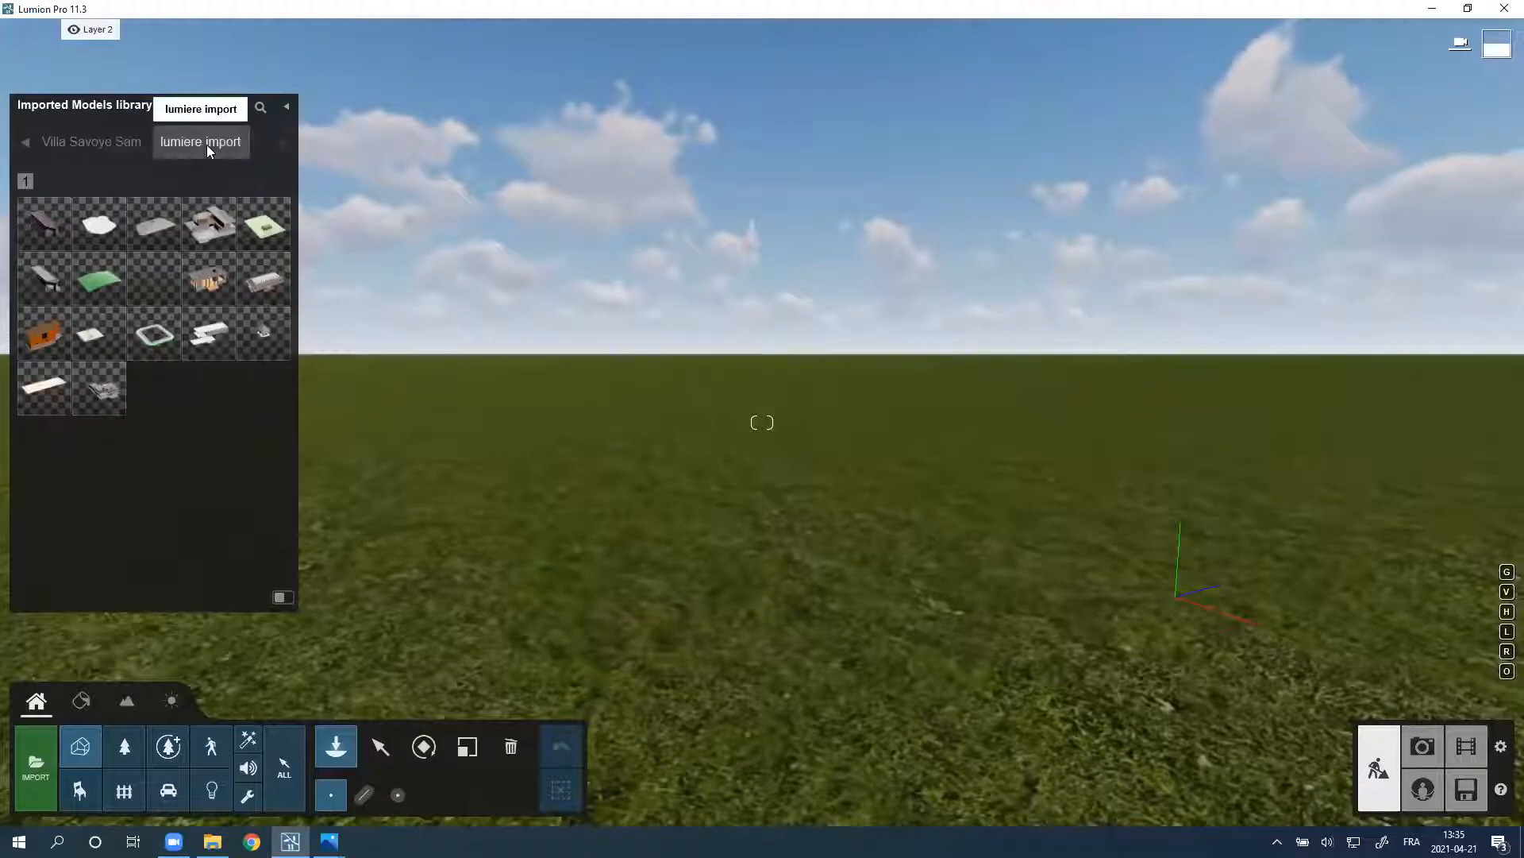
pyautogui.click(205, 143)
pyautogui.moveTo(248, 233)
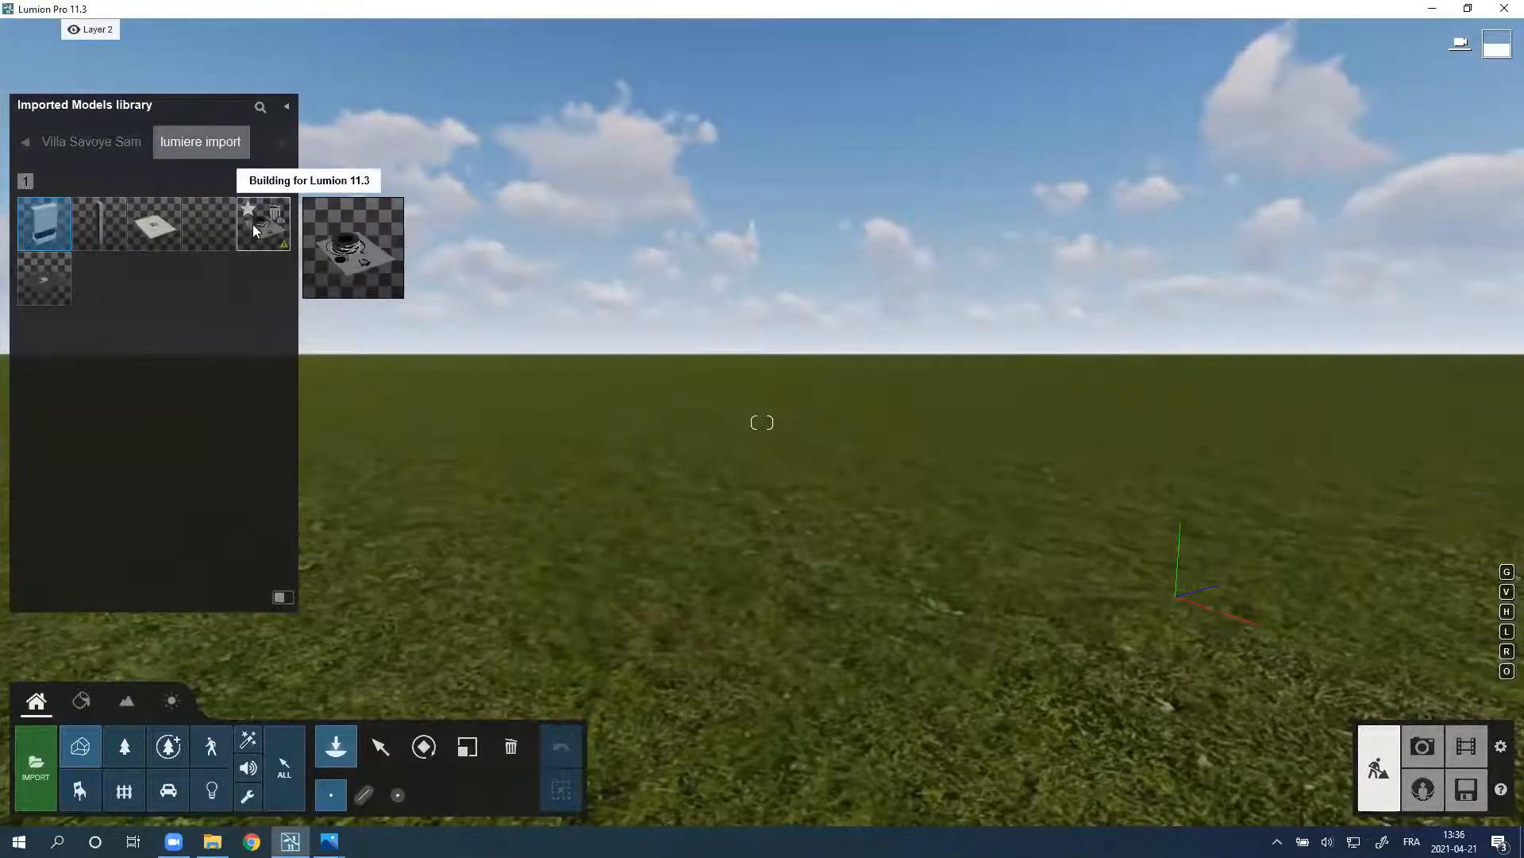
pyautogui.click(253, 239)
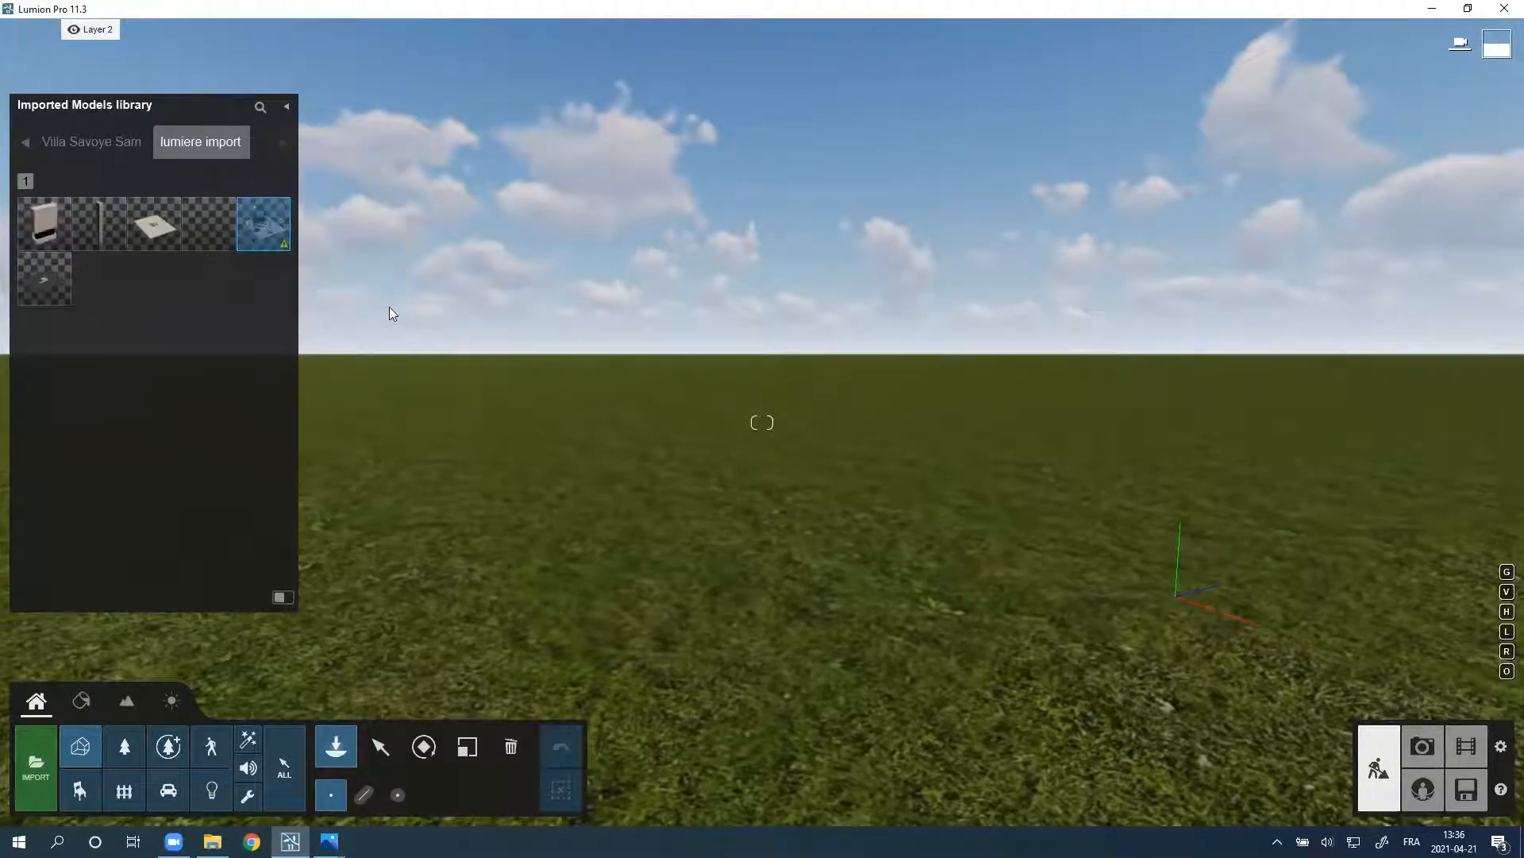
# Step: Place the chosen building model on the grass near the scene origin
pyautogui.click(683, 459)
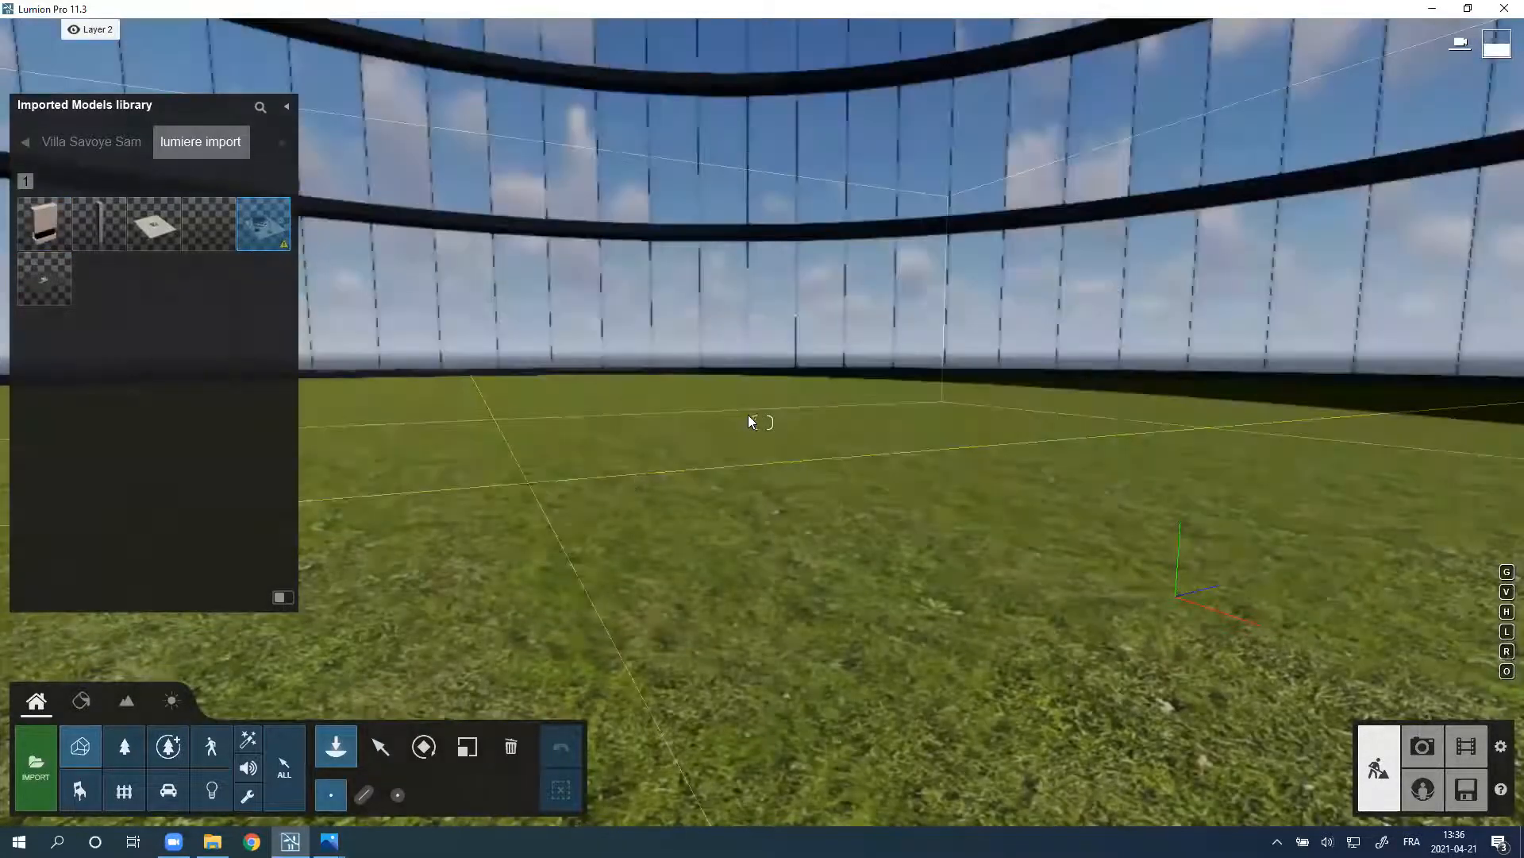
pyautogui.hotkey('shift', 's')
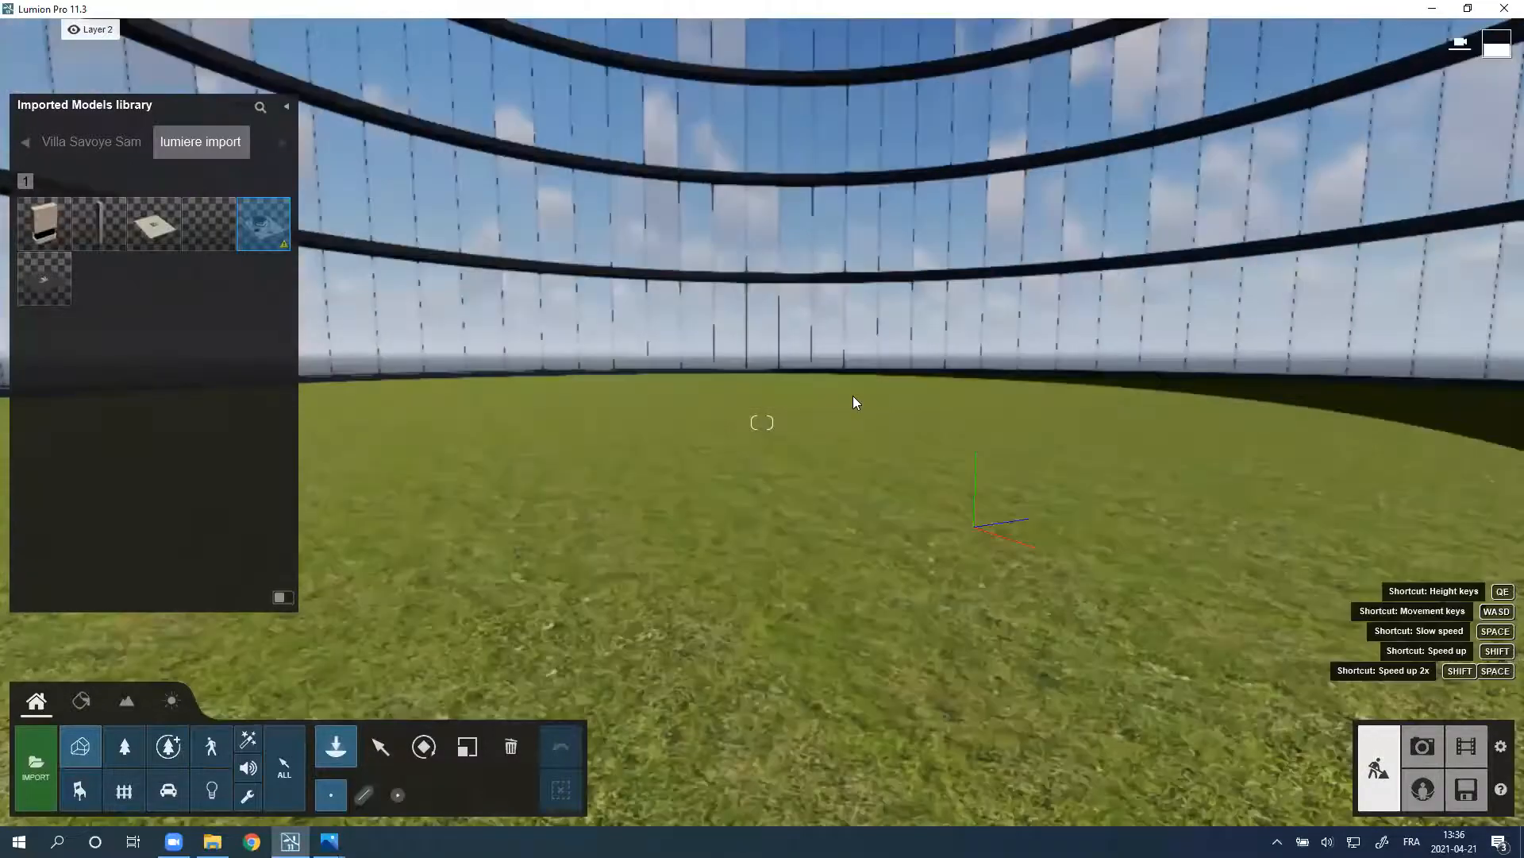
pyautogui.hotkey('shift', 's')
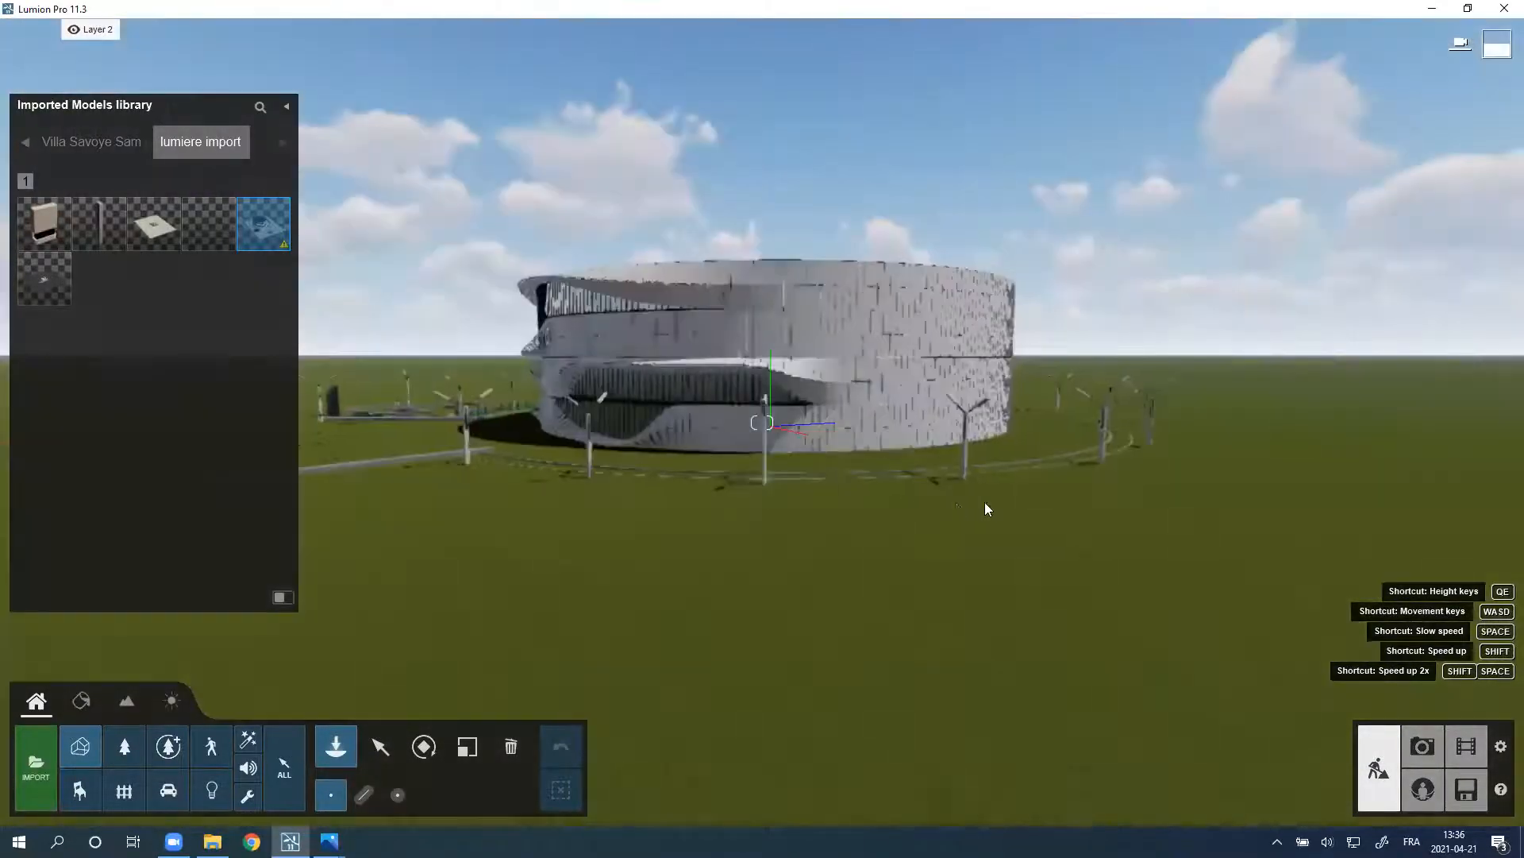
pyautogui.hotkey('shift', 'a')
pyautogui.hotkey('shift', 's')
pyautogui.hotkey('shift', 'w')
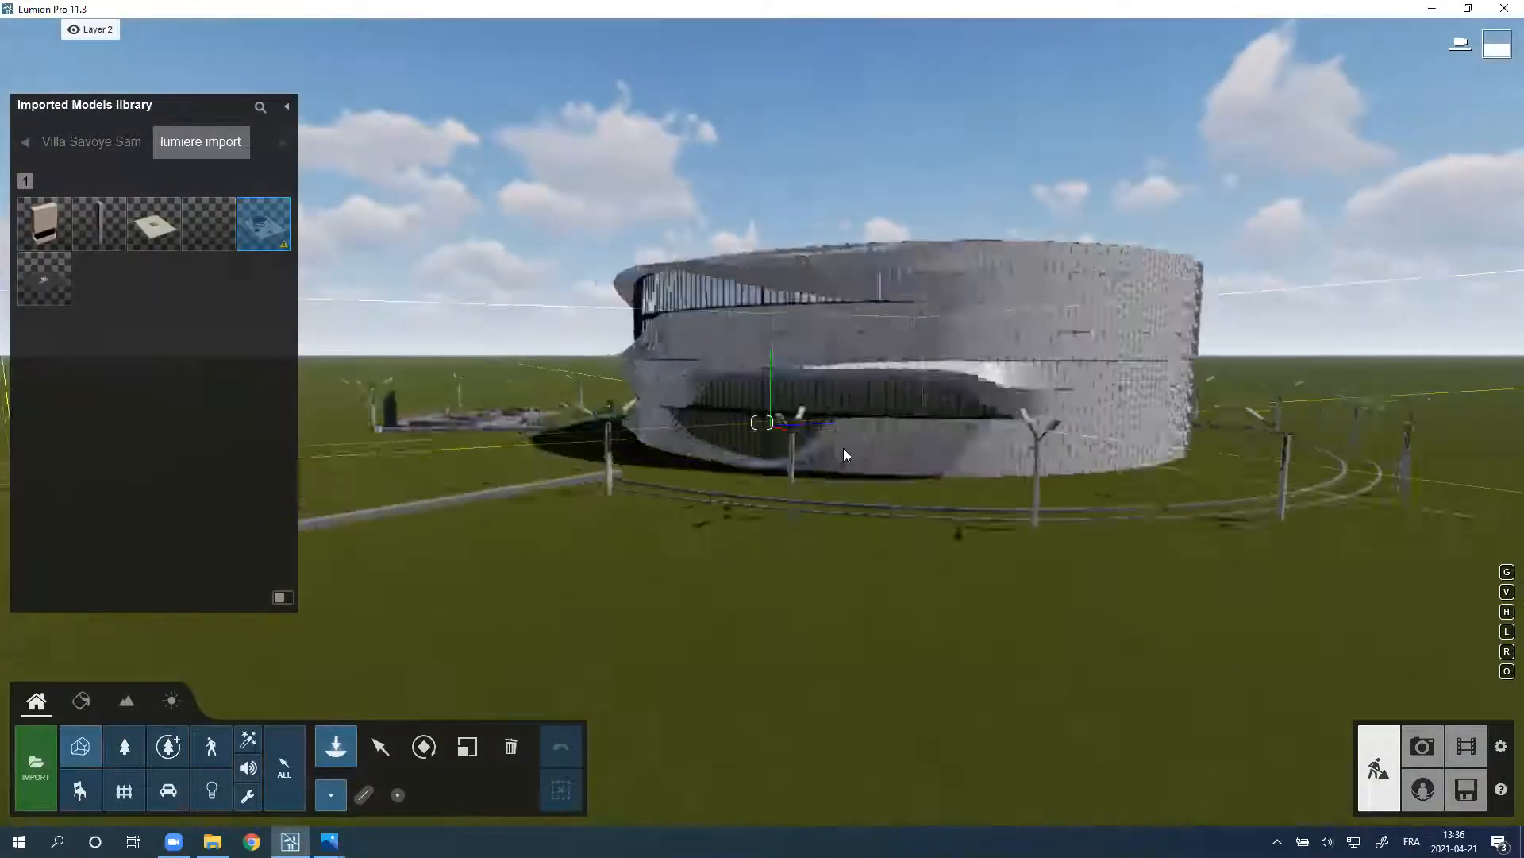
pyautogui.hotkey('shift', 'w')
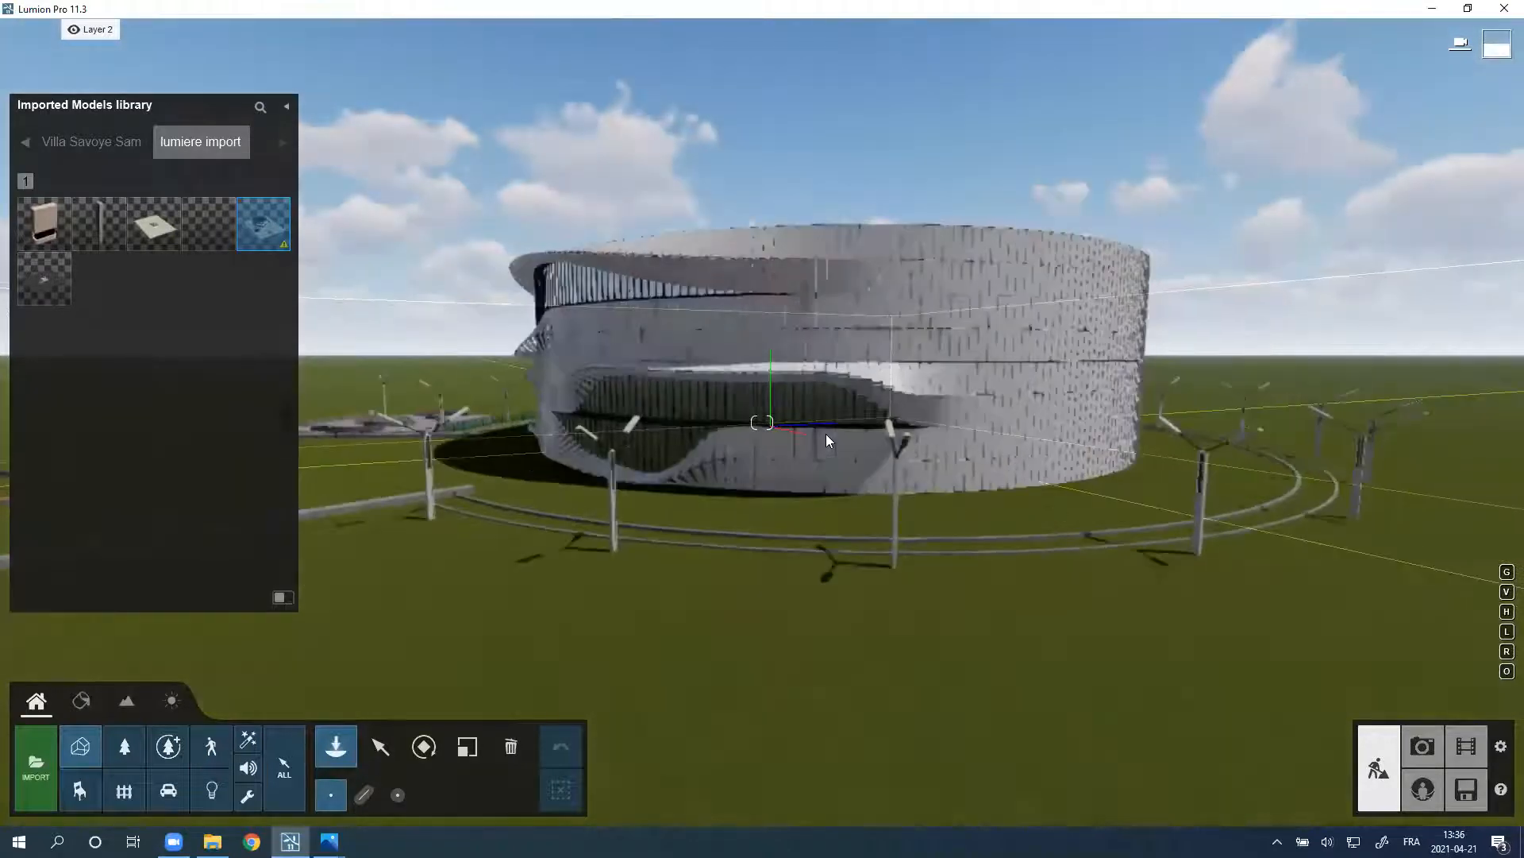
pyautogui.hotkey('shift', 's')
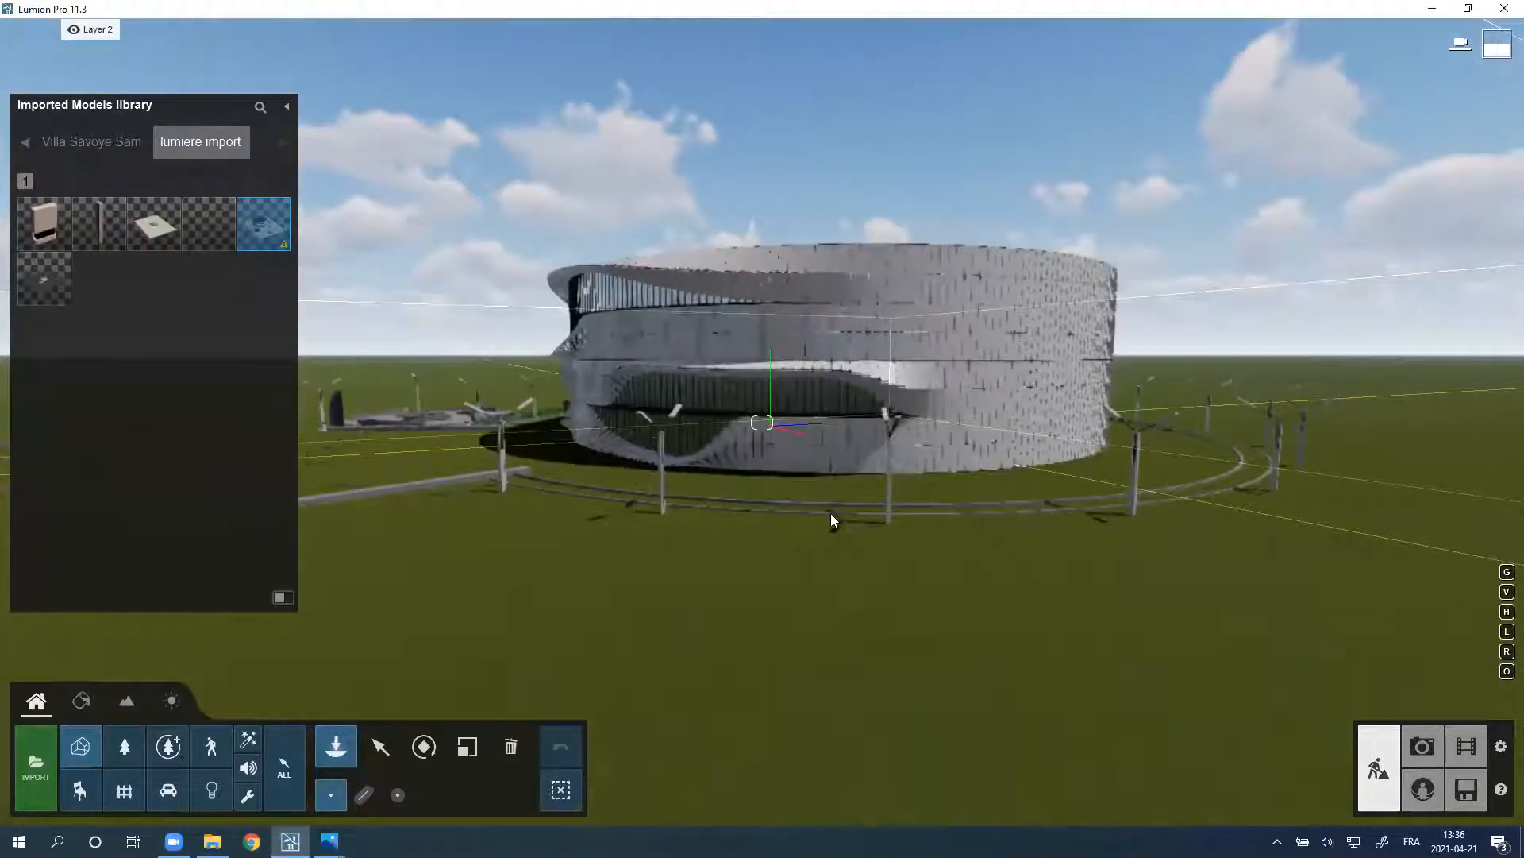
pyautogui.moveTo(808, 710); pyautogui.dragTo(825, 675, button='right')
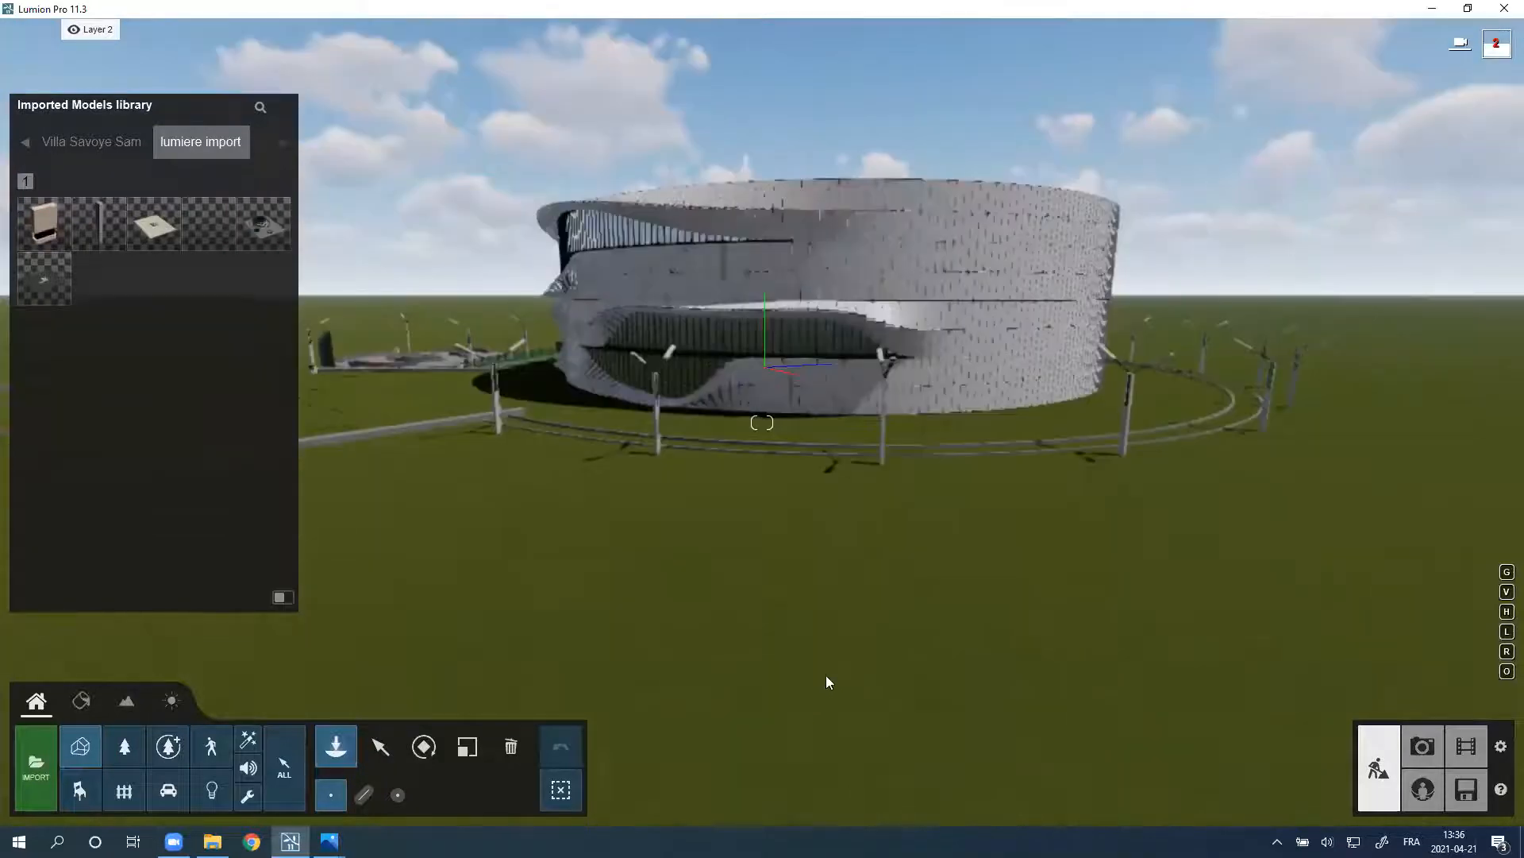
# Step: Select the placed building and raise it about 1.48 m so its site slab sits above the grass
pyautogui.click(380, 746)
pyautogui.press('o')
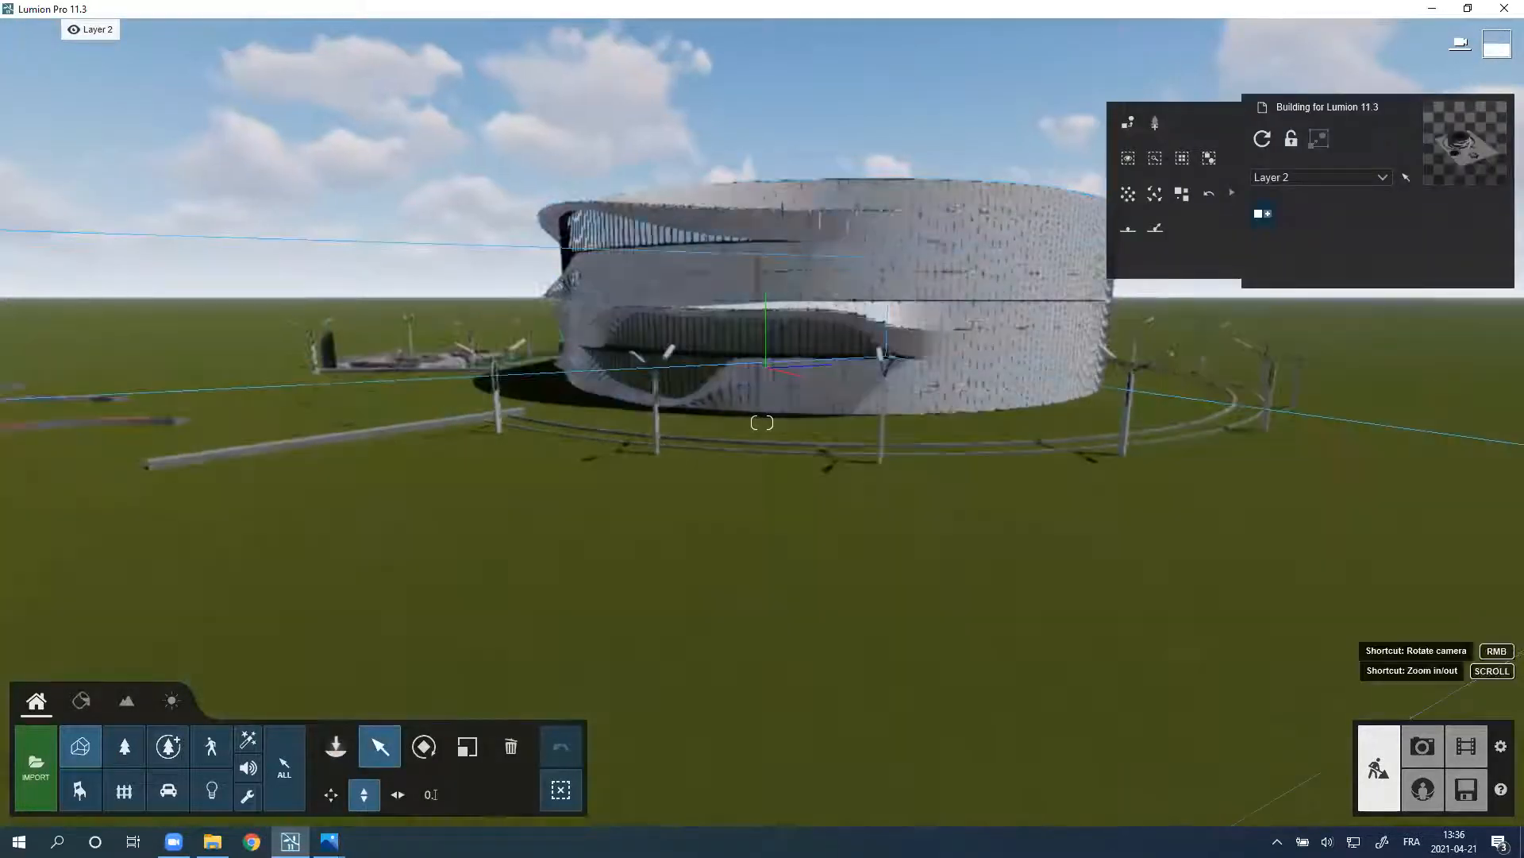
pyautogui.moveTo(603, 520); pyautogui.dragTo(332, 388, button='right')
pyautogui.press('s')
pyautogui.press('s')
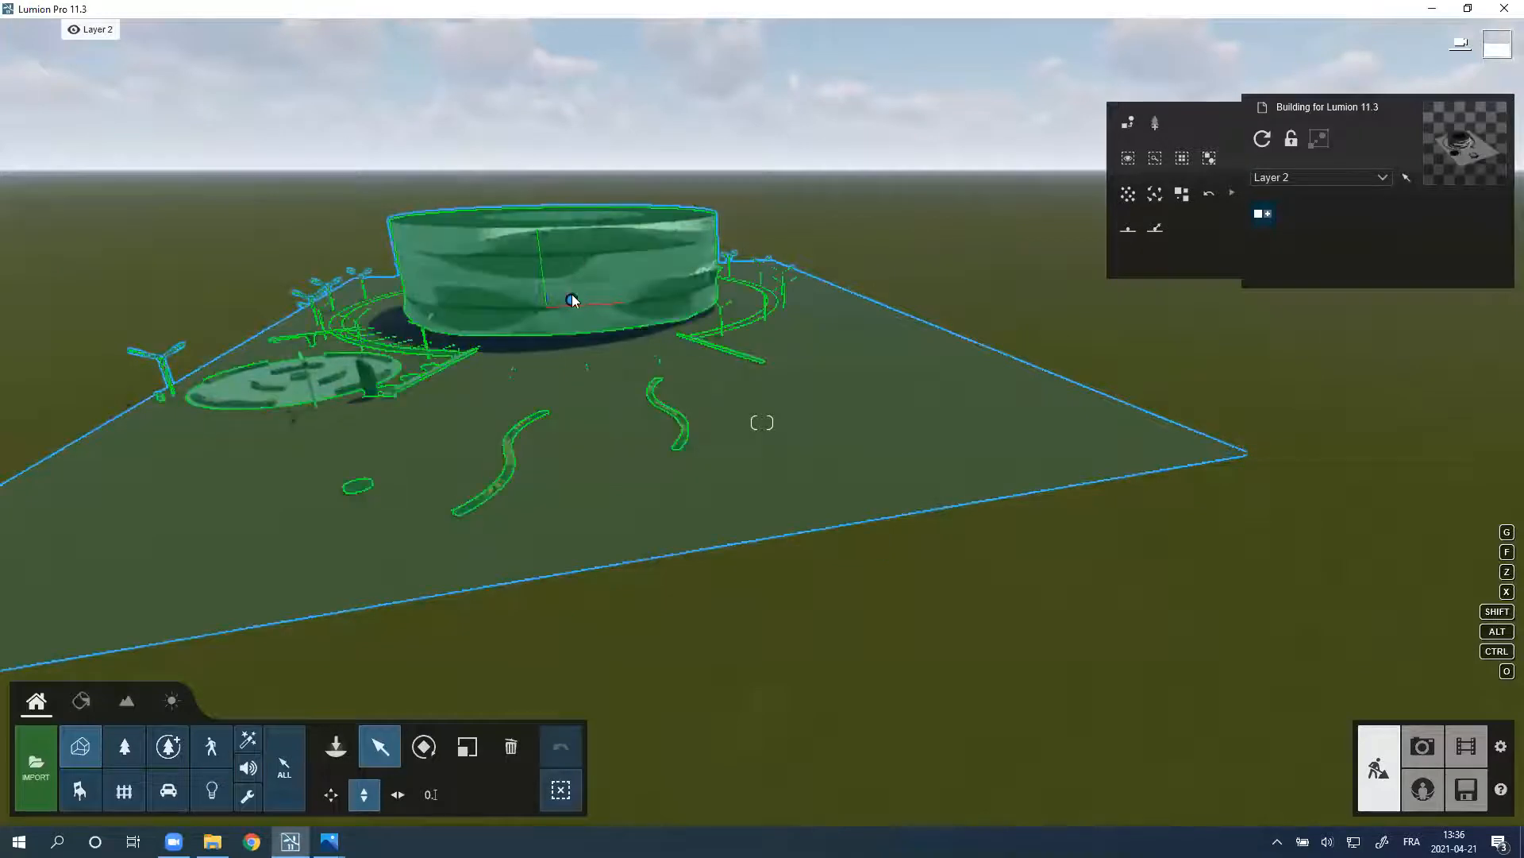
pyautogui.moveTo(572, 300); pyautogui.dragTo(630, 365)
pyautogui.moveTo(611, 286); pyautogui.dragTo(486, 242)
# Step: Set the building's position to X 0, Y 1 and Z 0 m
pyautogui.click(430, 794)
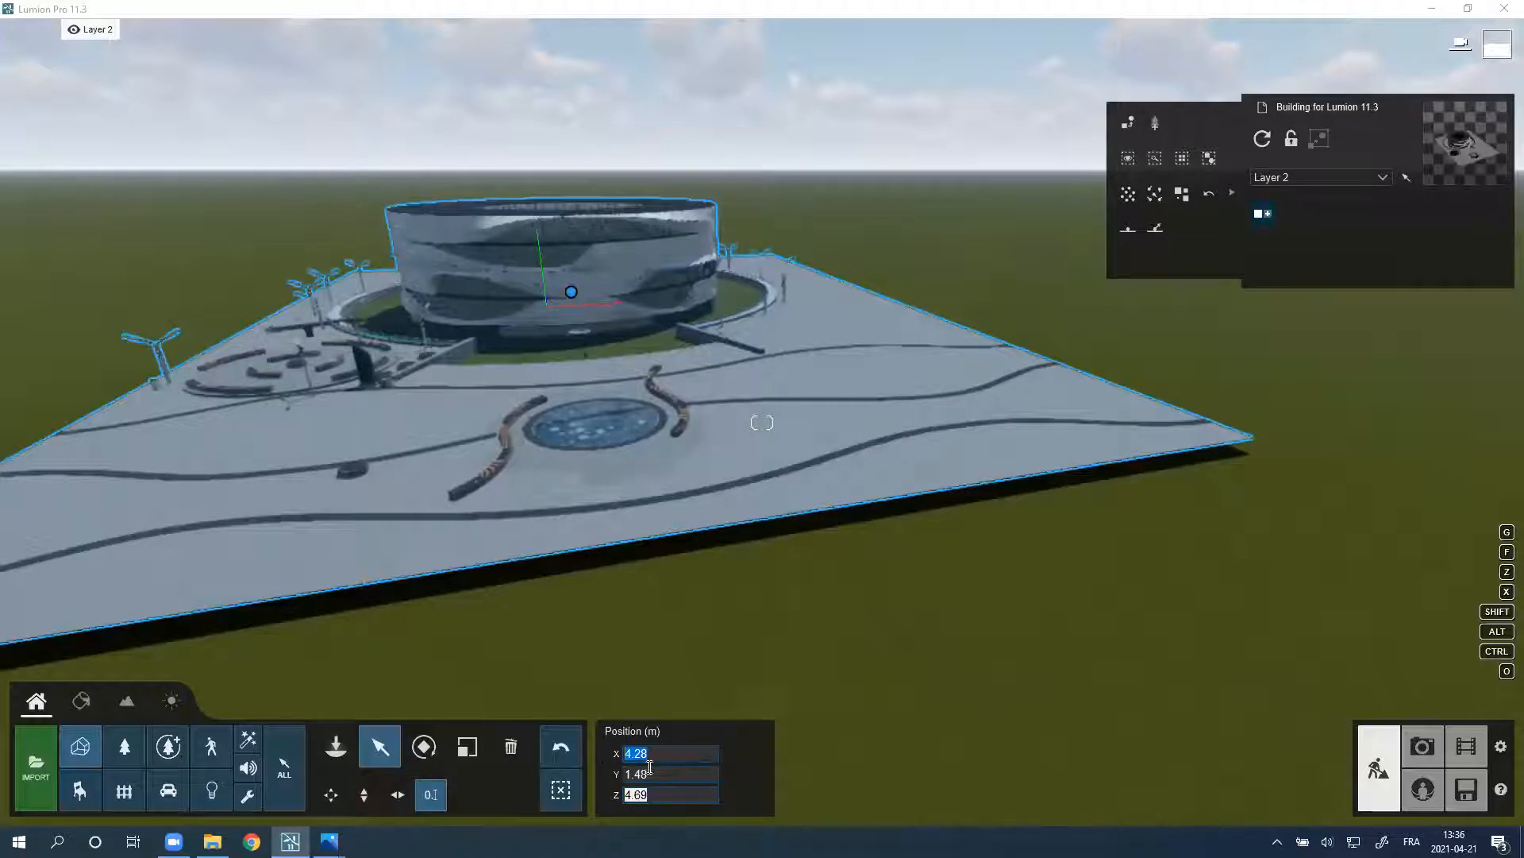
pyautogui.write('0')
pyautogui.press('Return')
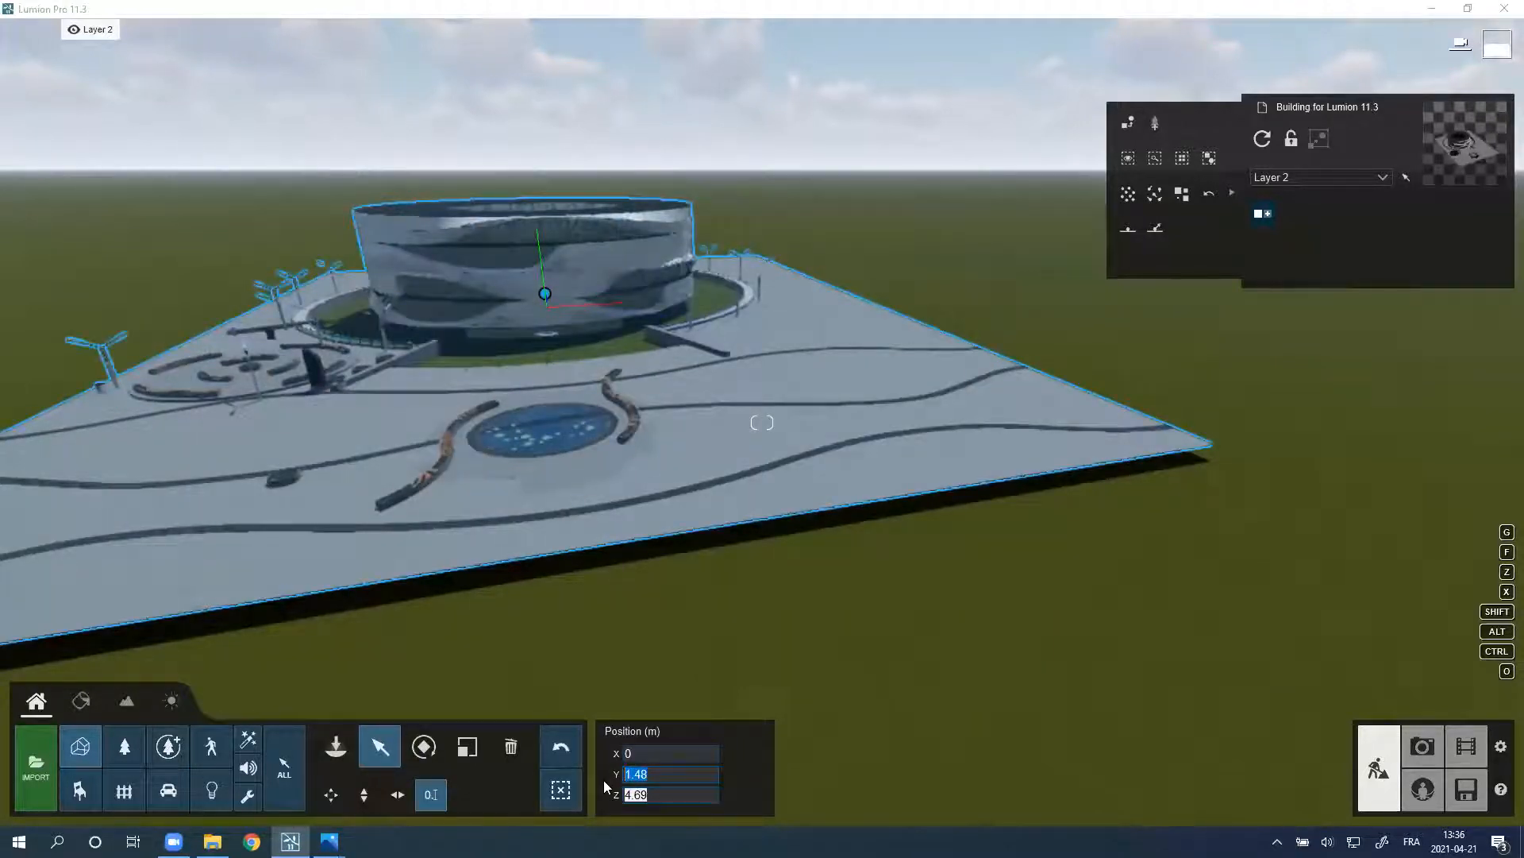
pyautogui.write('1')
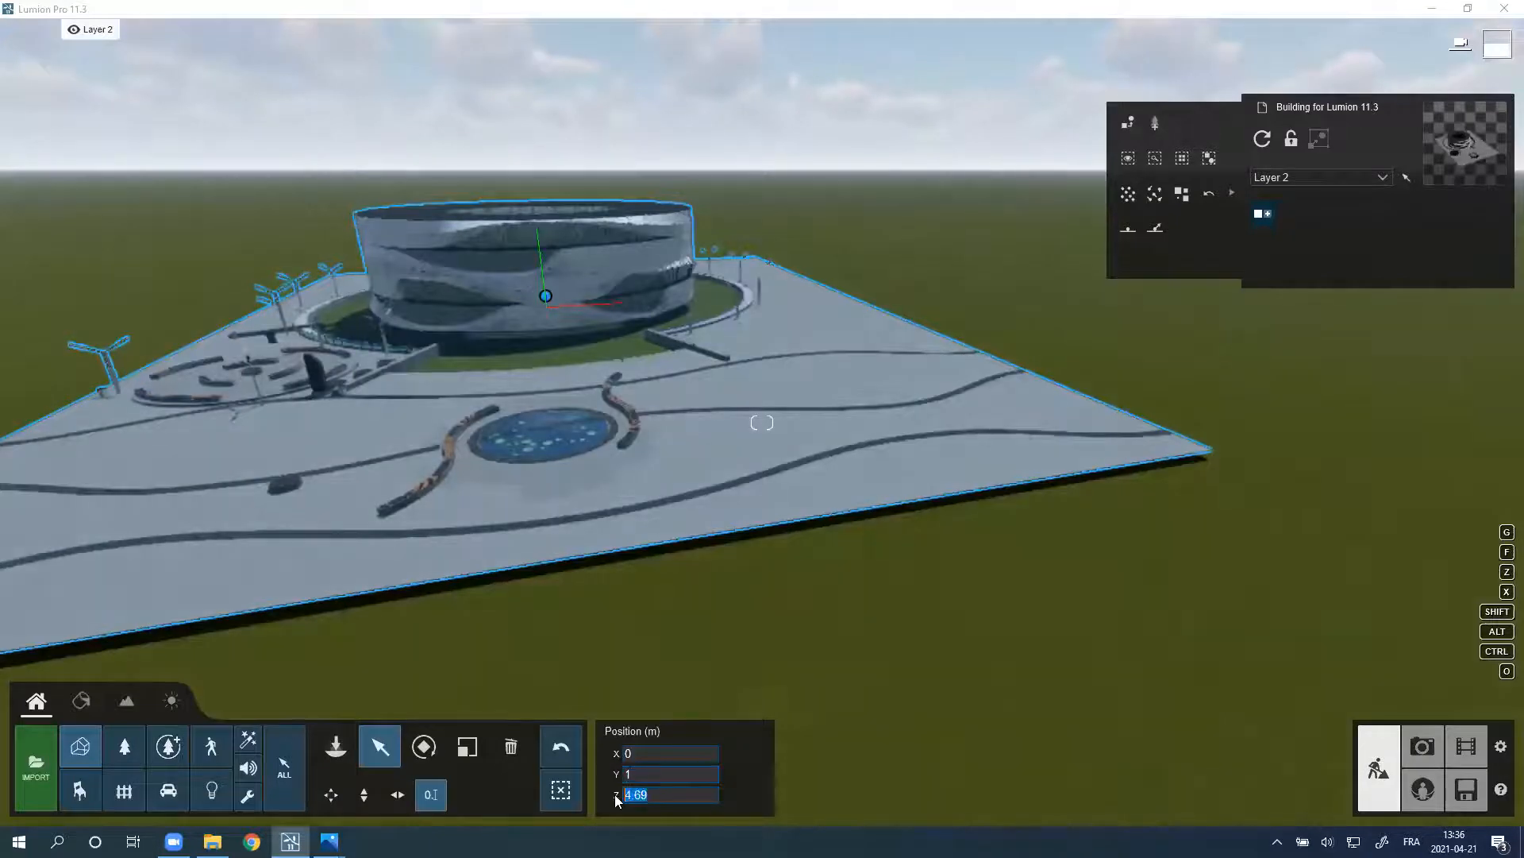
pyautogui.write('0')
pyautogui.press('Return')
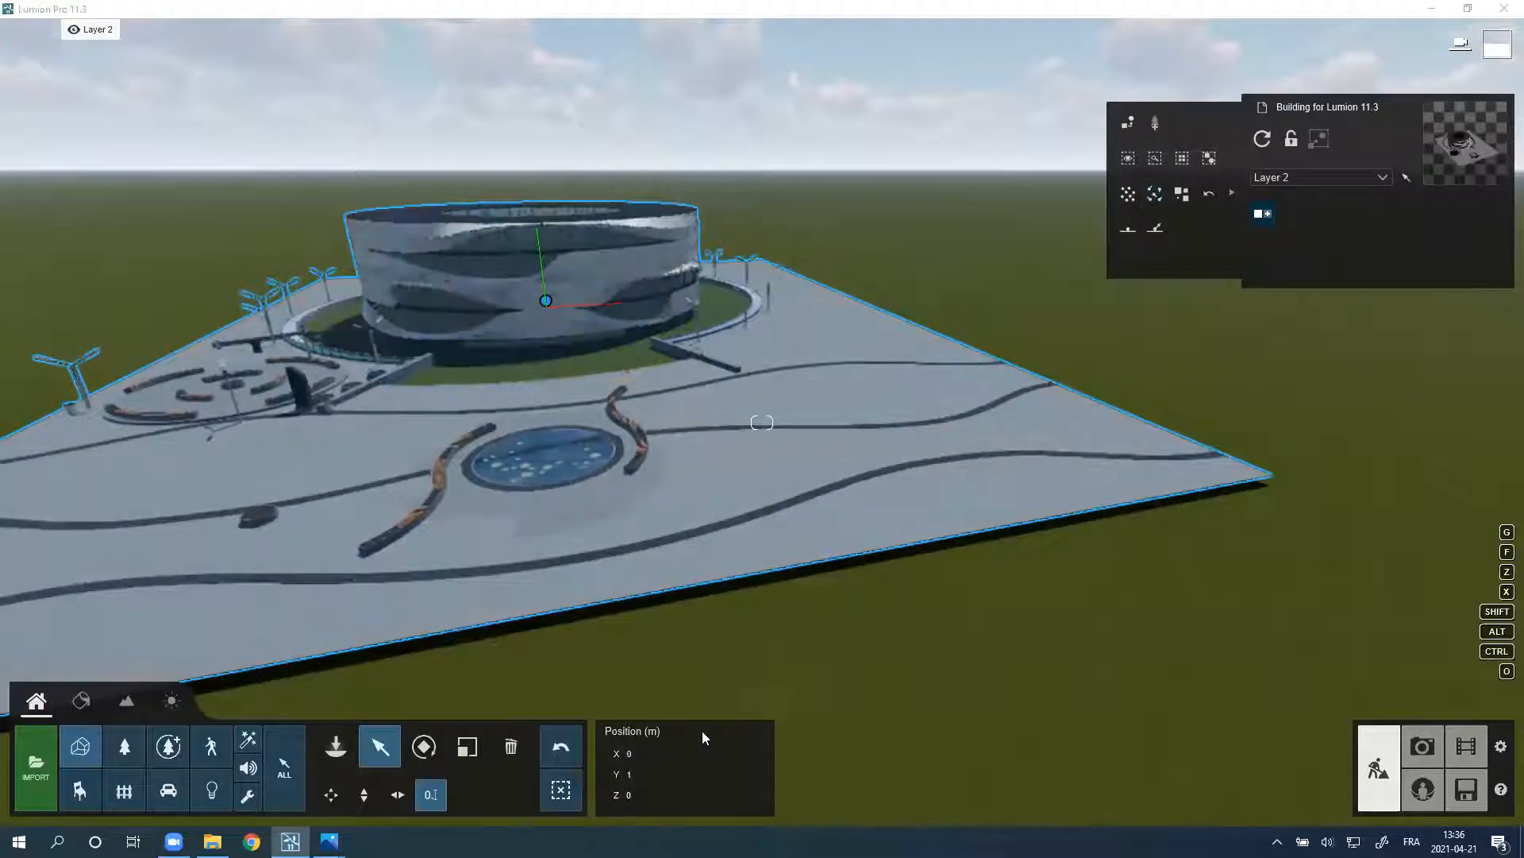
pyautogui.moveTo(702, 732)
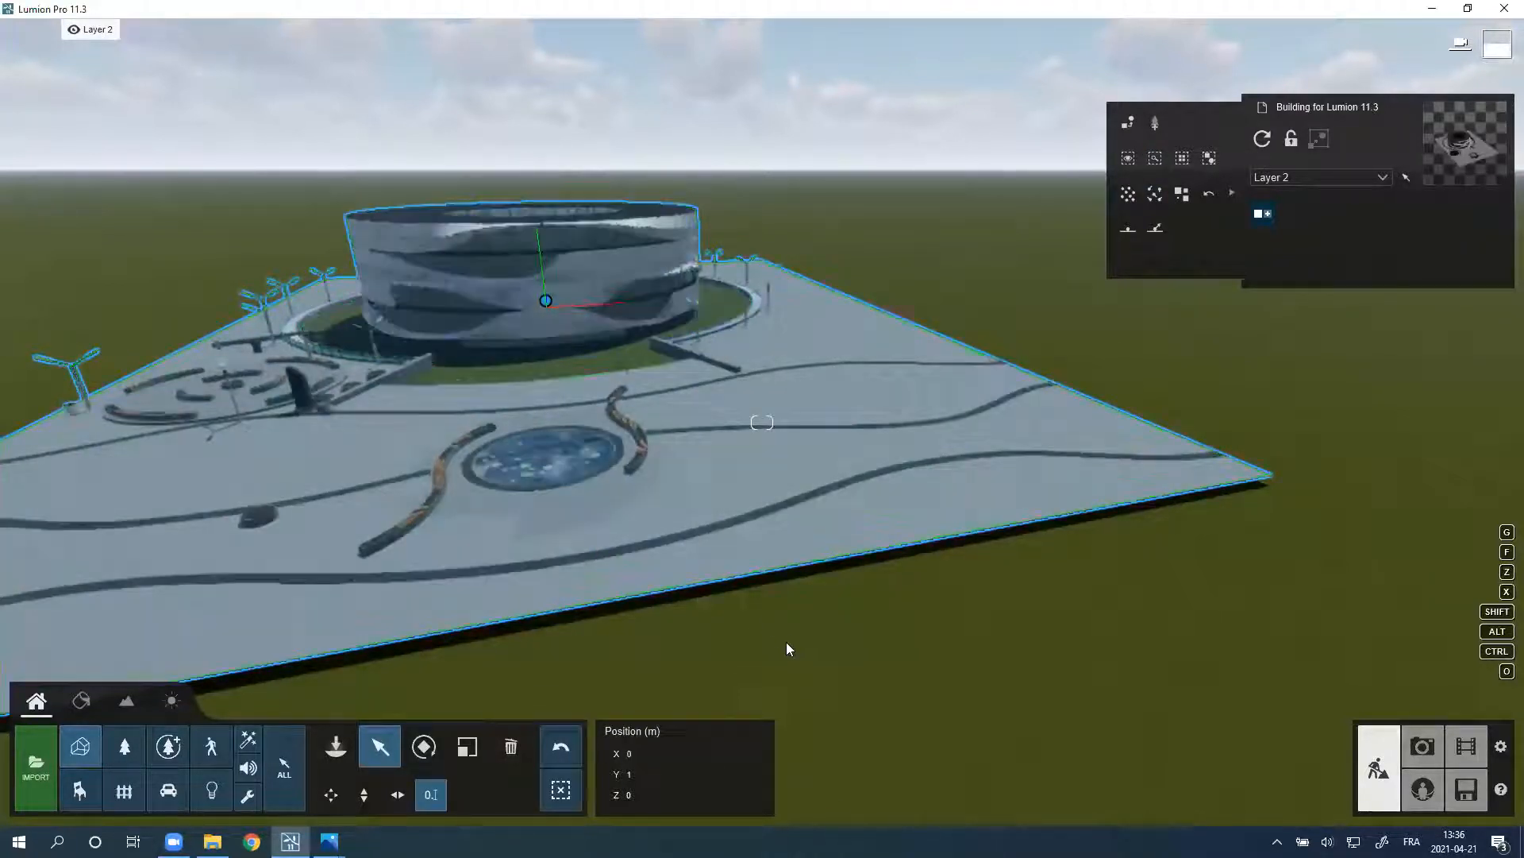
# Step: Show the weather settings and examine the building and its whole site from several distances and heights
pyautogui.click(170, 701)
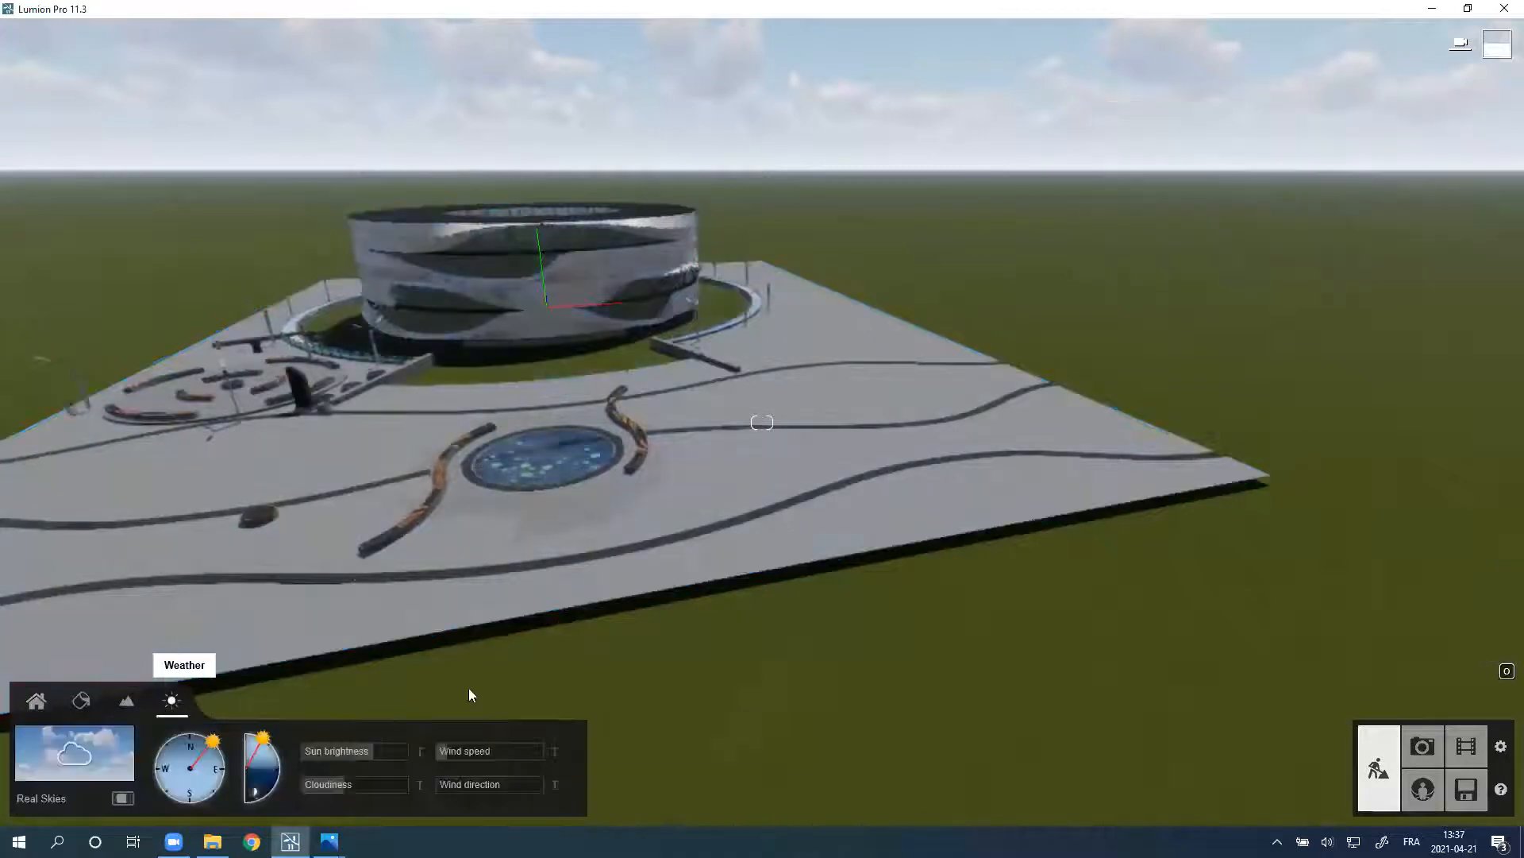
pyautogui.moveTo(475, 607)
pyautogui.mouseDown(button='right')
pyautogui.moveTo(475, 667)
pyautogui.moveTo(478, 615)
pyautogui.moveTo(491, 632)
pyautogui.mouseUp(button='right')
pyautogui.press('w')
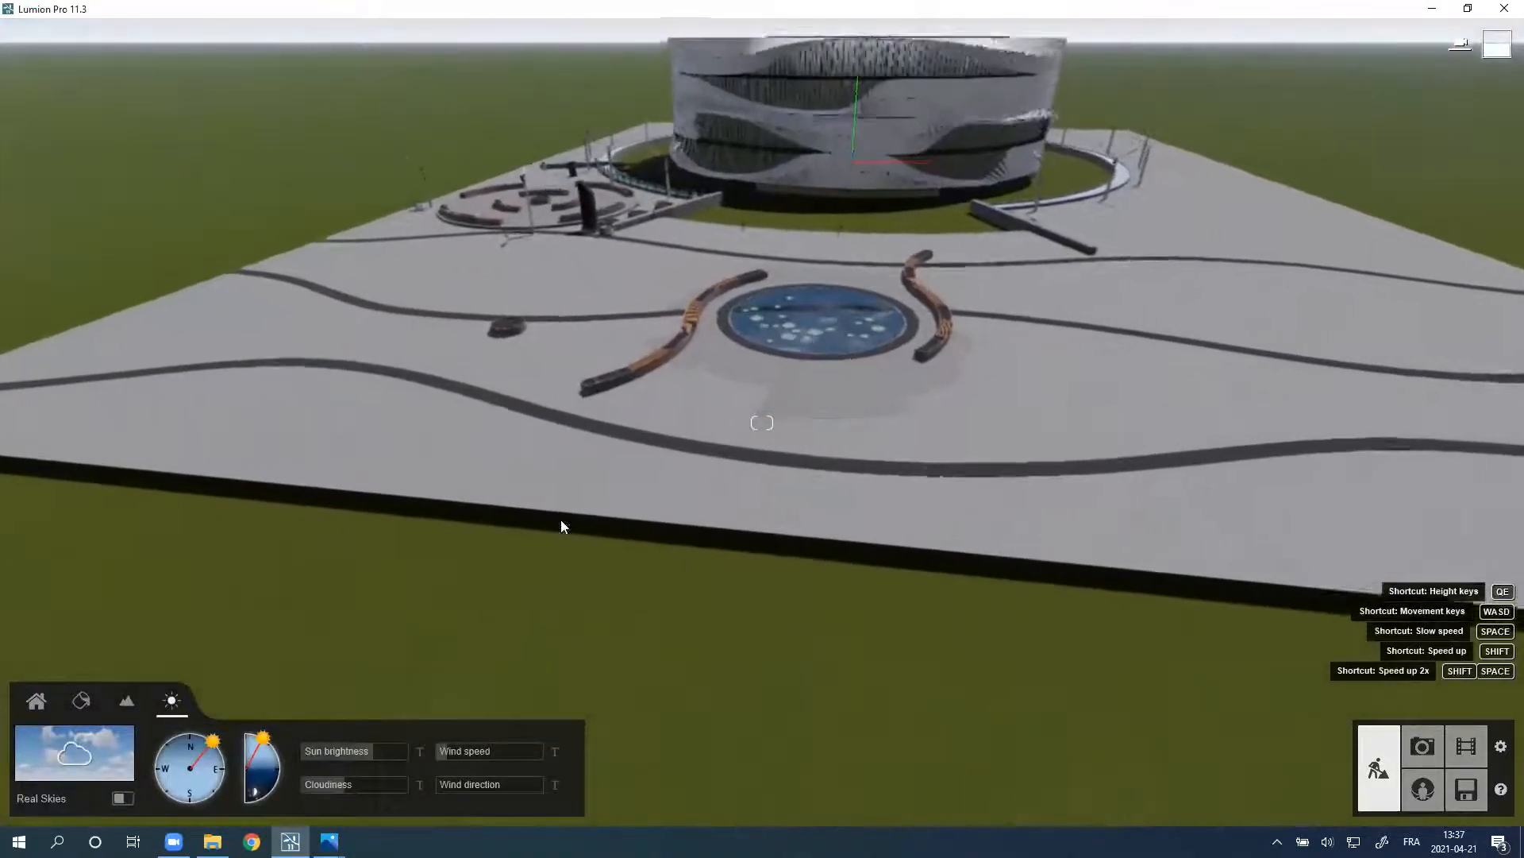
pyautogui.moveTo(560, 521); pyautogui.dragTo(670, 452, button='right')
pyautogui.press('w')
pyautogui.press('w')
pyautogui.press('w')
pyautogui.press('s')
pyautogui.press('s')
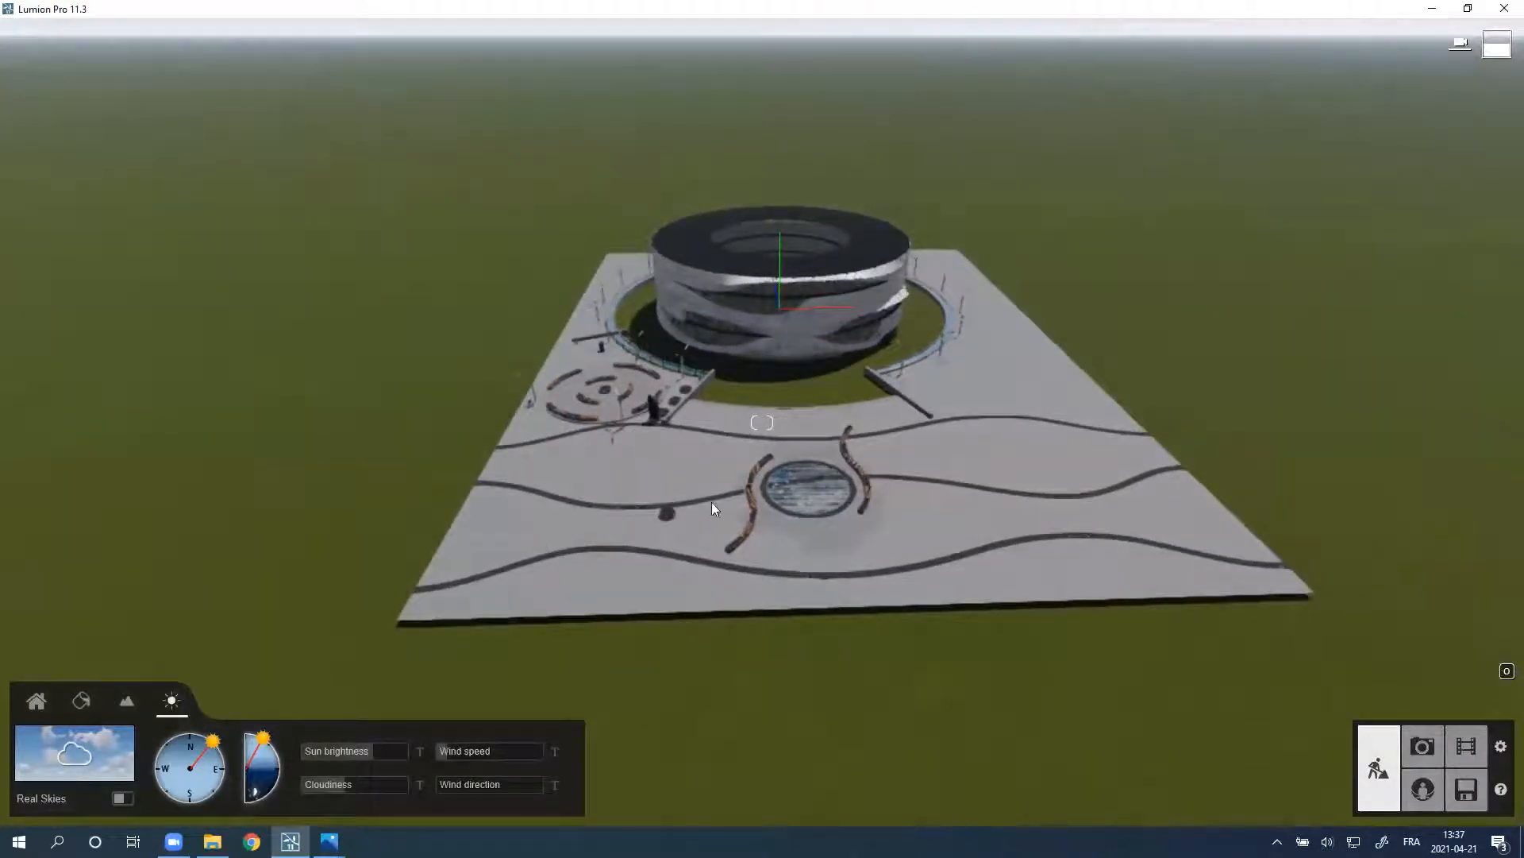
pyautogui.press('s')
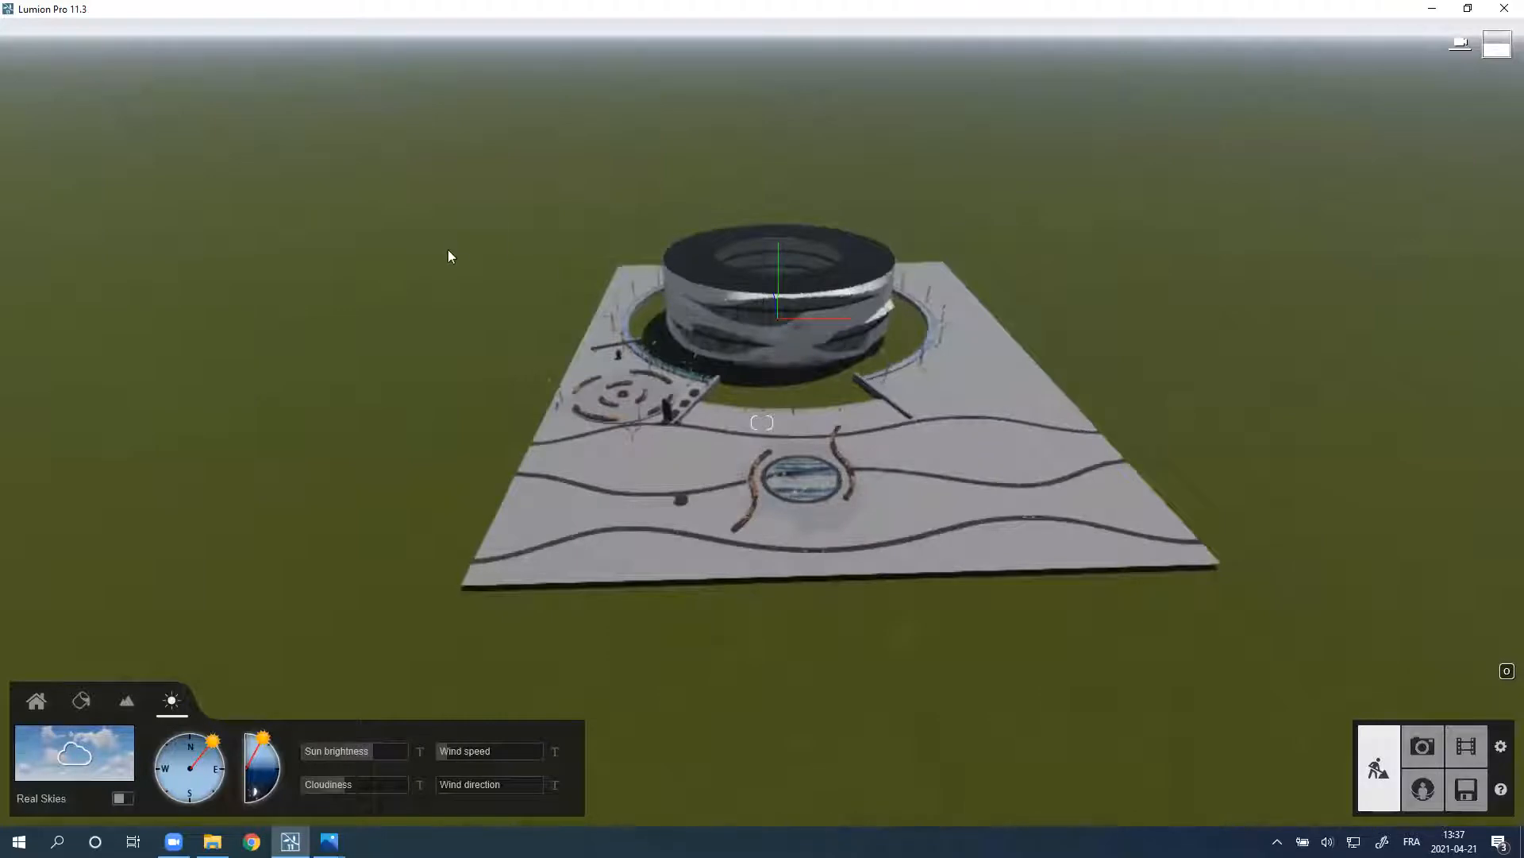
pyautogui.moveTo(938, 332); pyautogui.dragTo(538, 285, button='right')
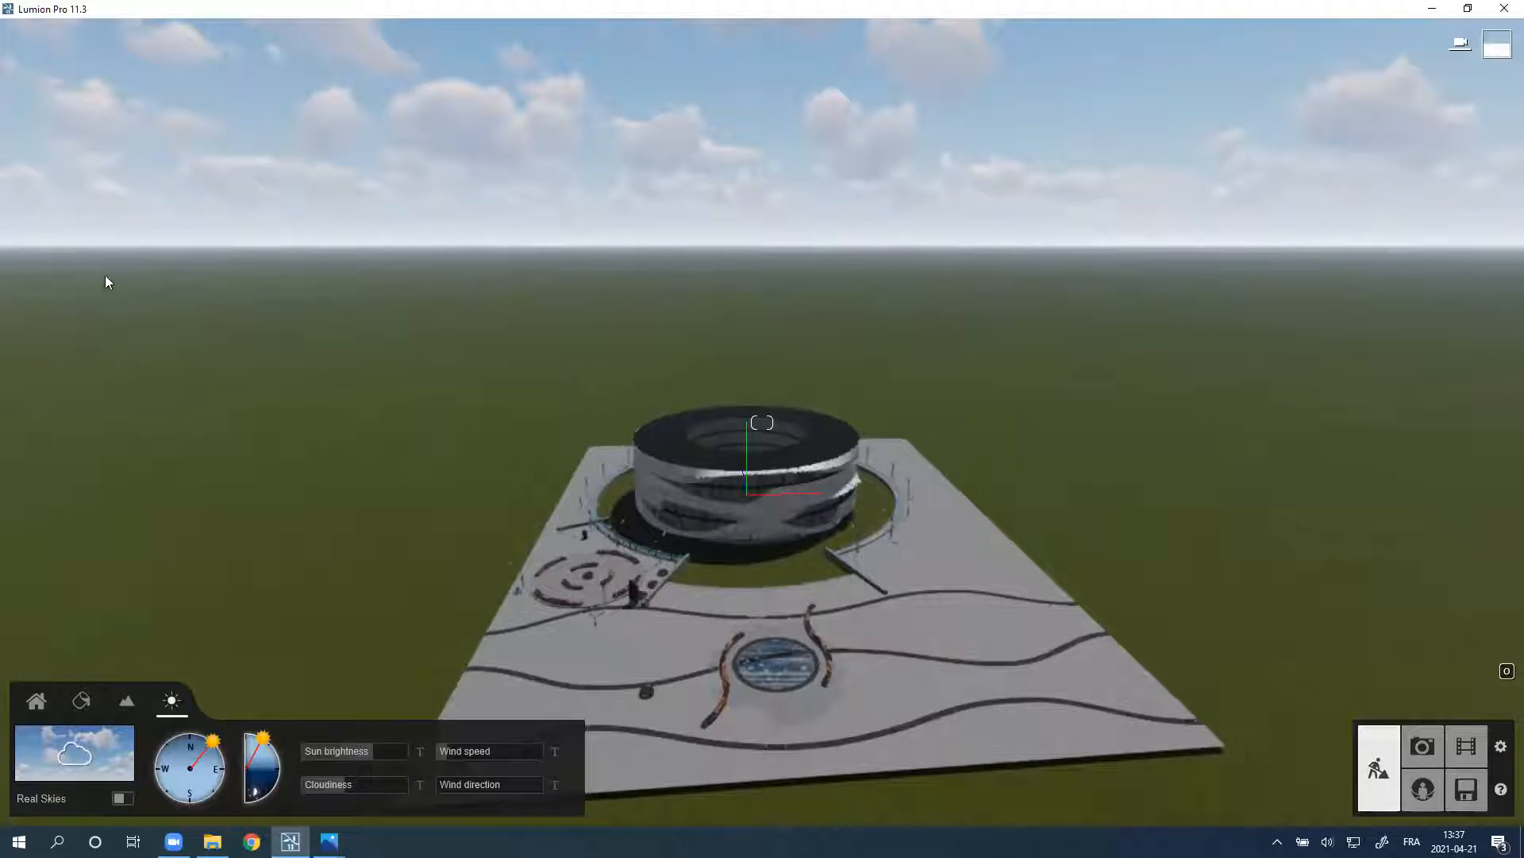
# Step: Turn on the landscape grass for the terrain
pyautogui.click(36, 701)
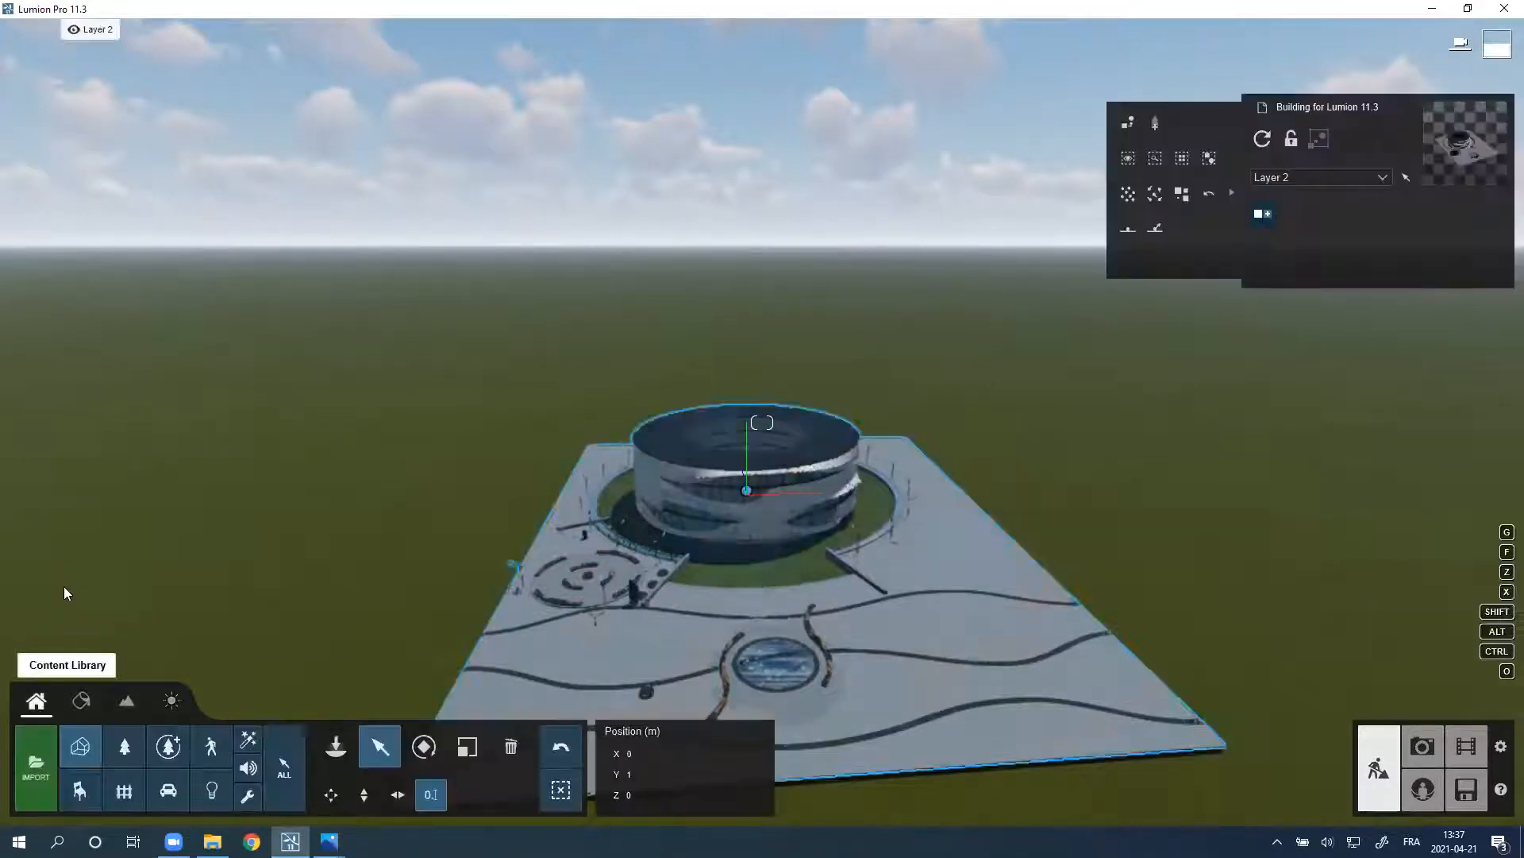
pyautogui.click(126, 702)
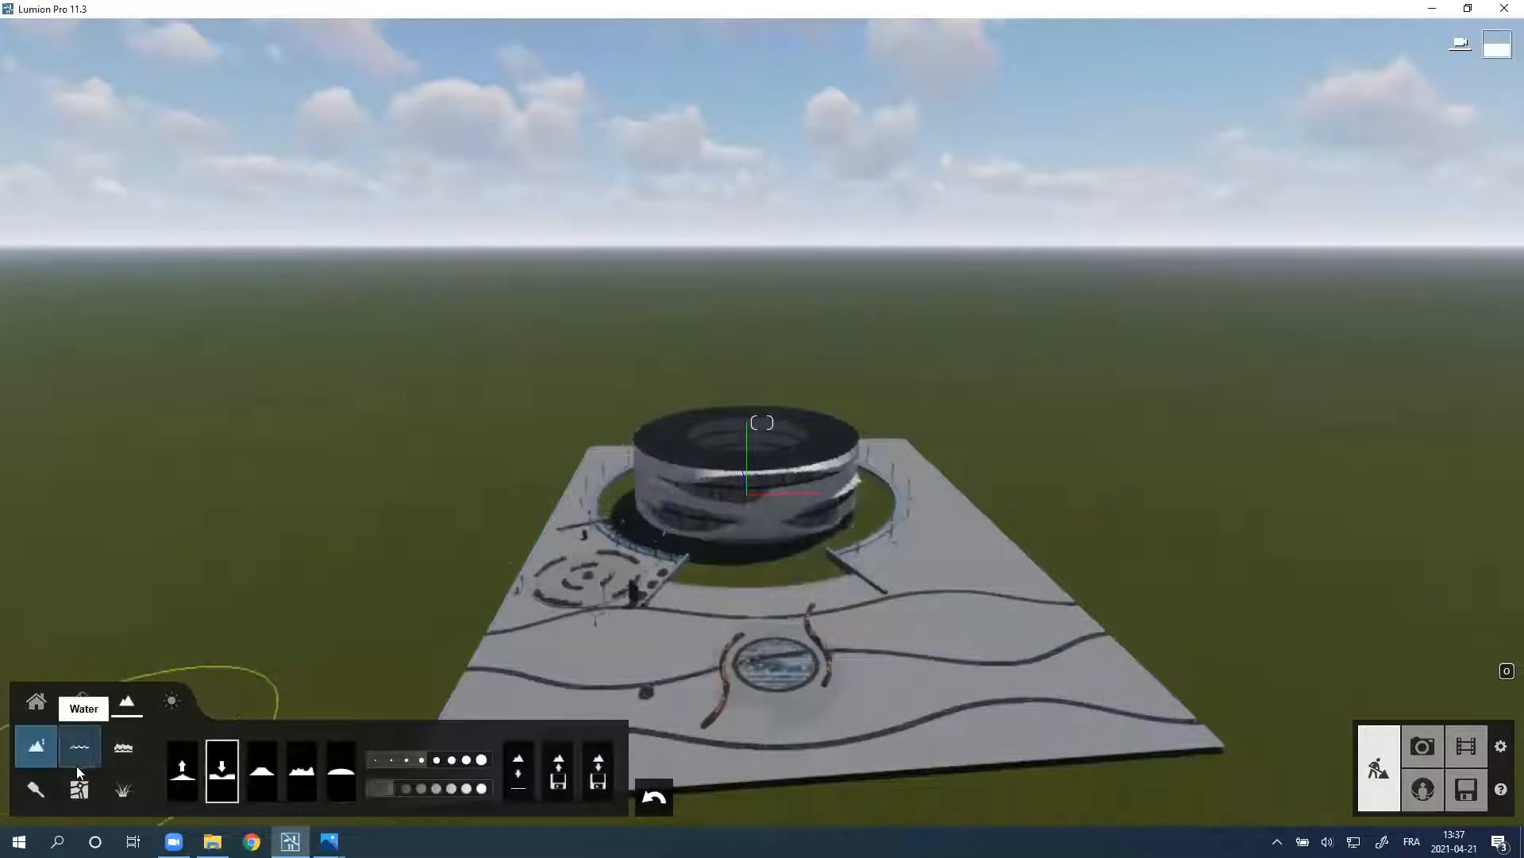
pyautogui.click(125, 792)
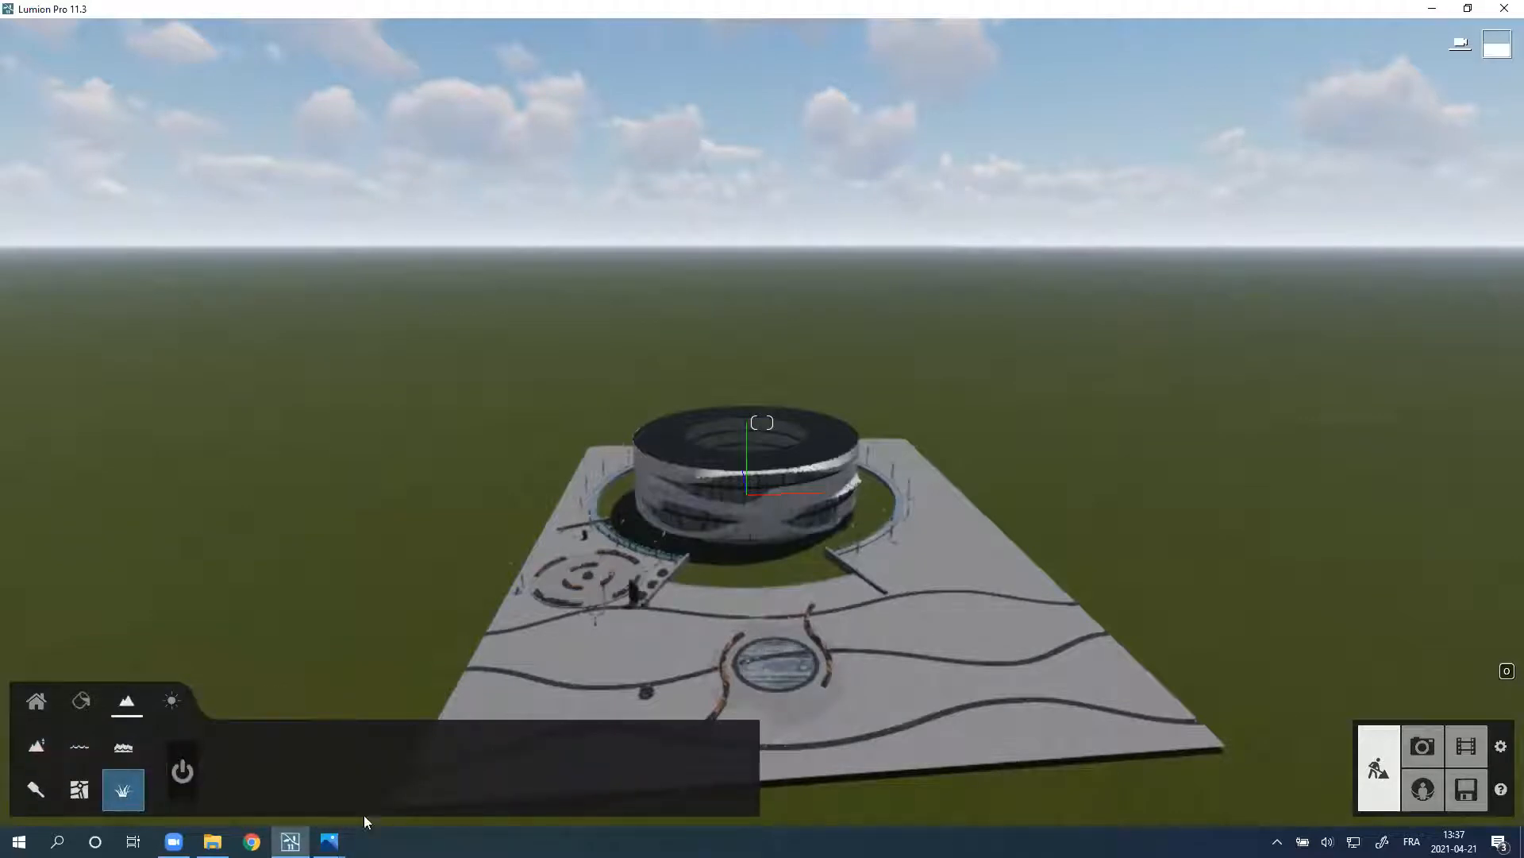
pyautogui.click(190, 770)
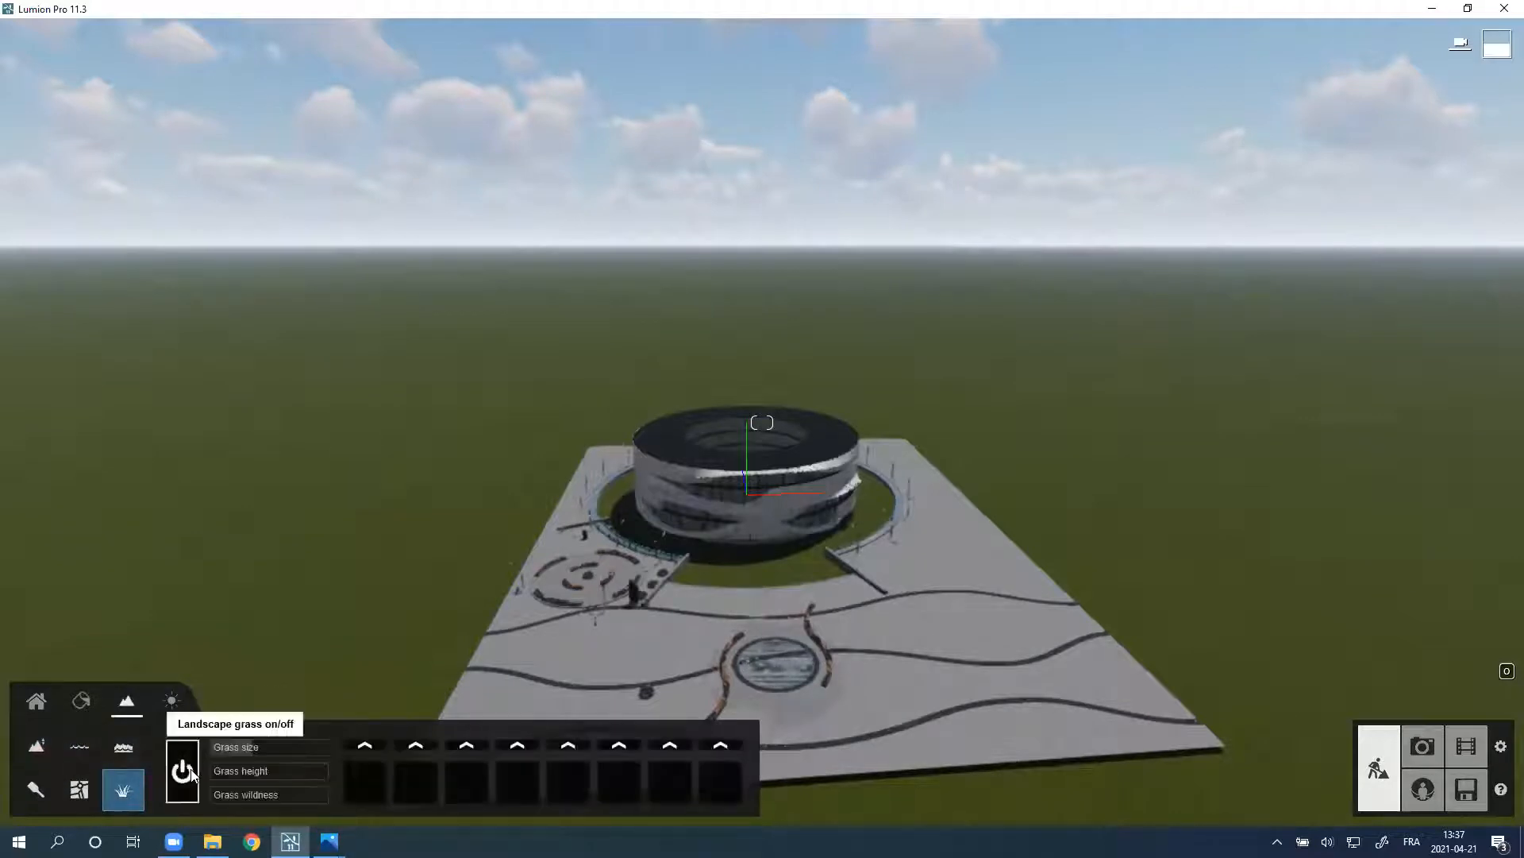
# Step: Turn off the landscape grass for the terrain
pyautogui.click(189, 772)
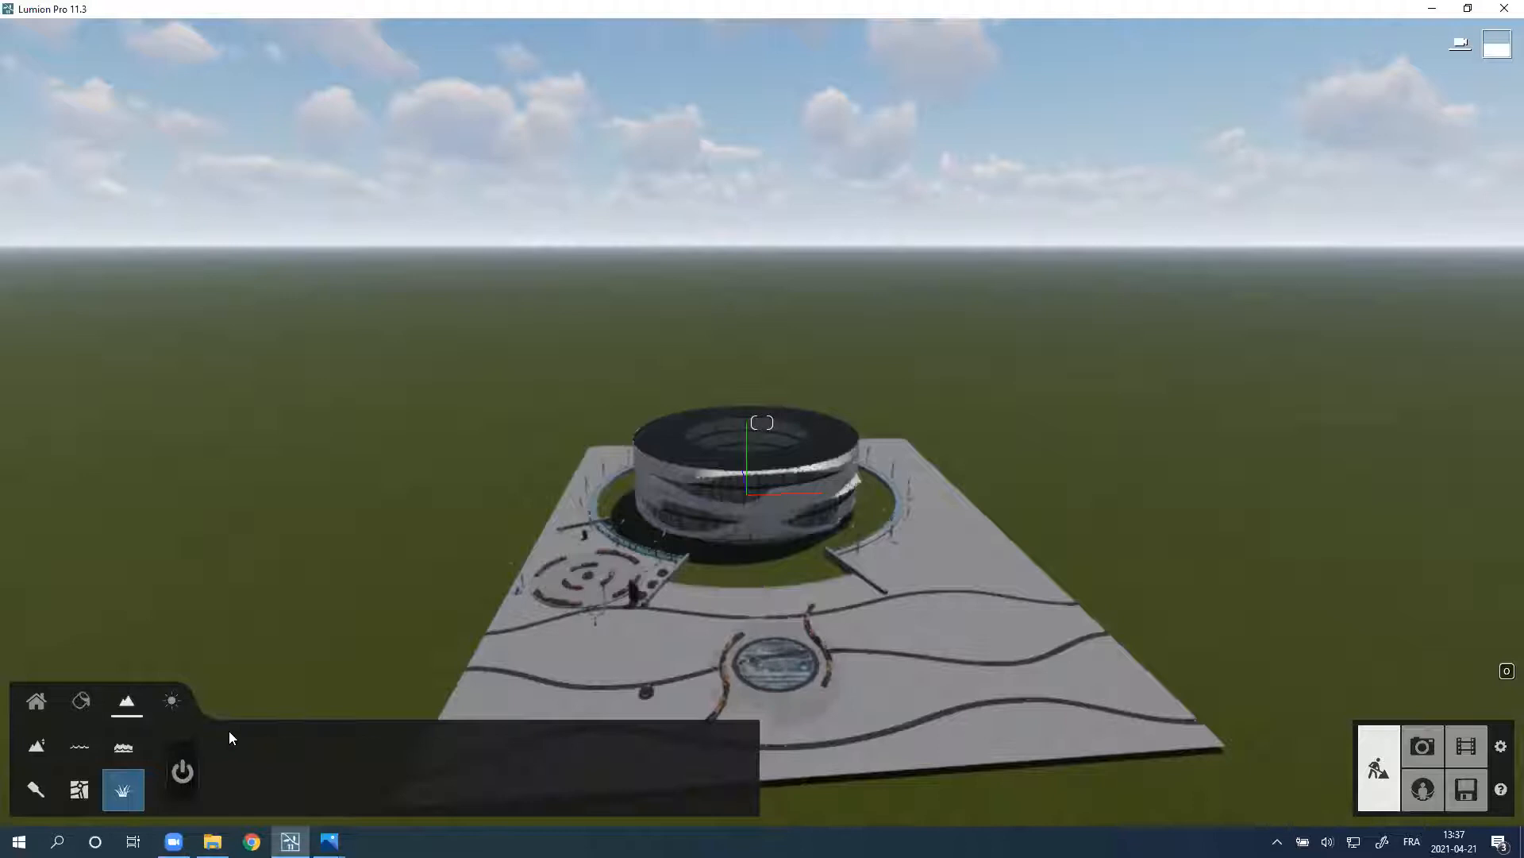
# Step: Try the ocean around the site, view the water from above, and switch it off again
pyautogui.click(122, 754)
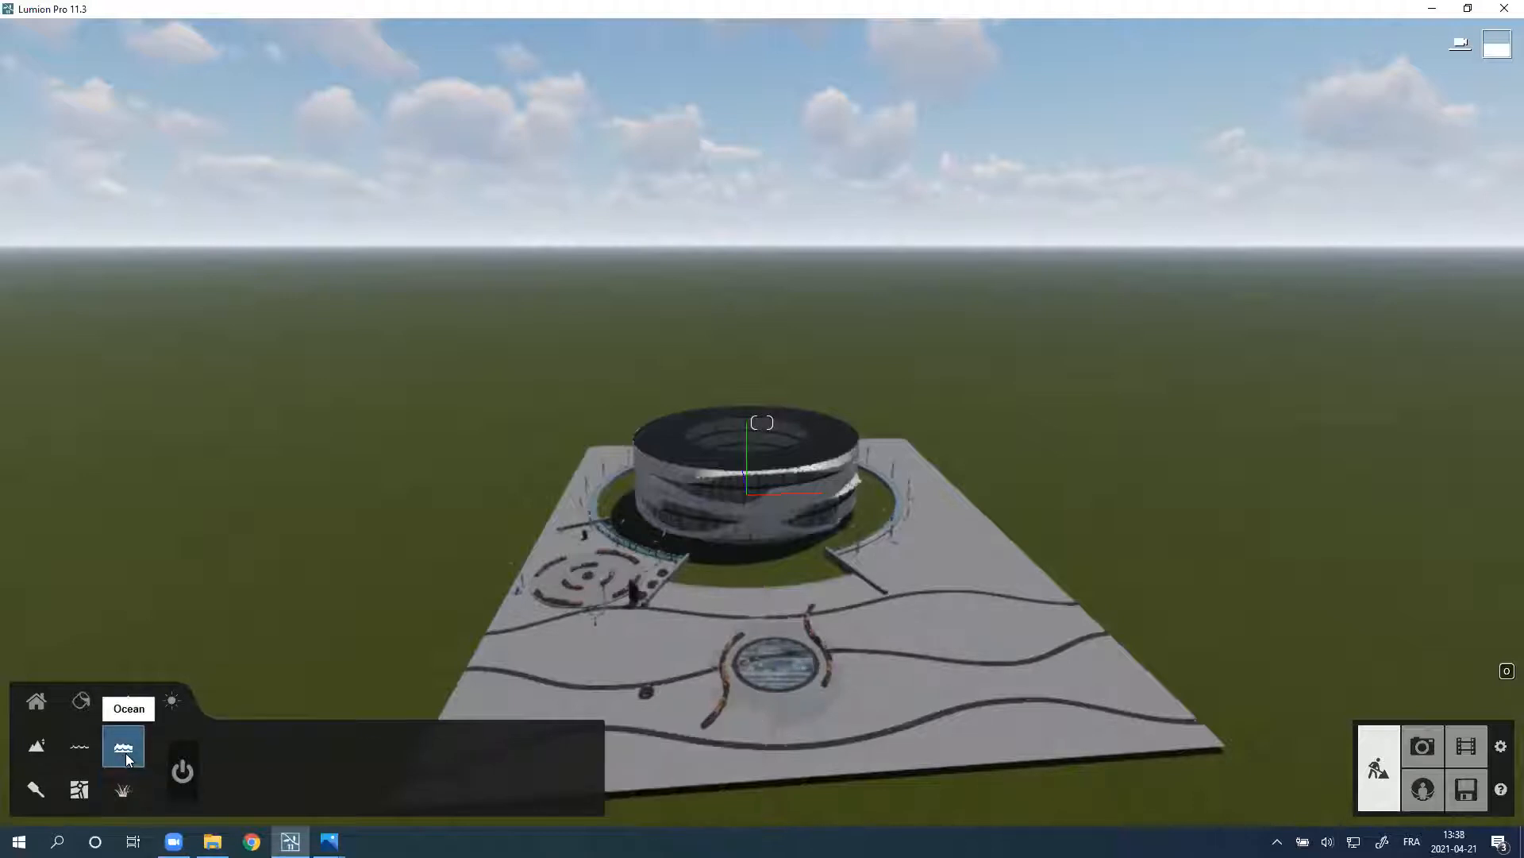
pyautogui.click(182, 774)
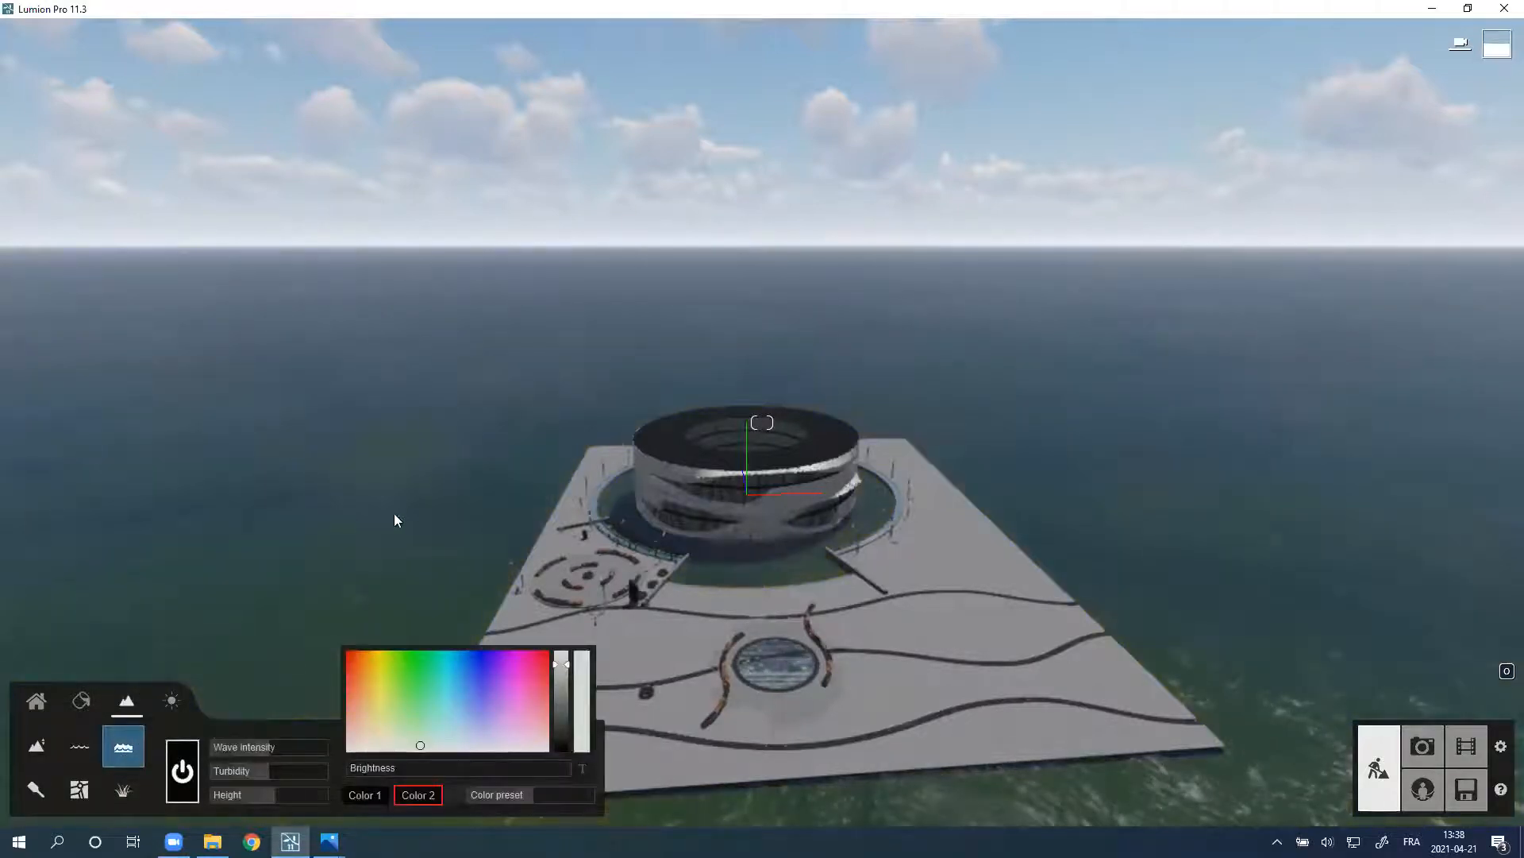
pyautogui.moveTo(762, 422); pyautogui.dragTo(580, 535, button='right')
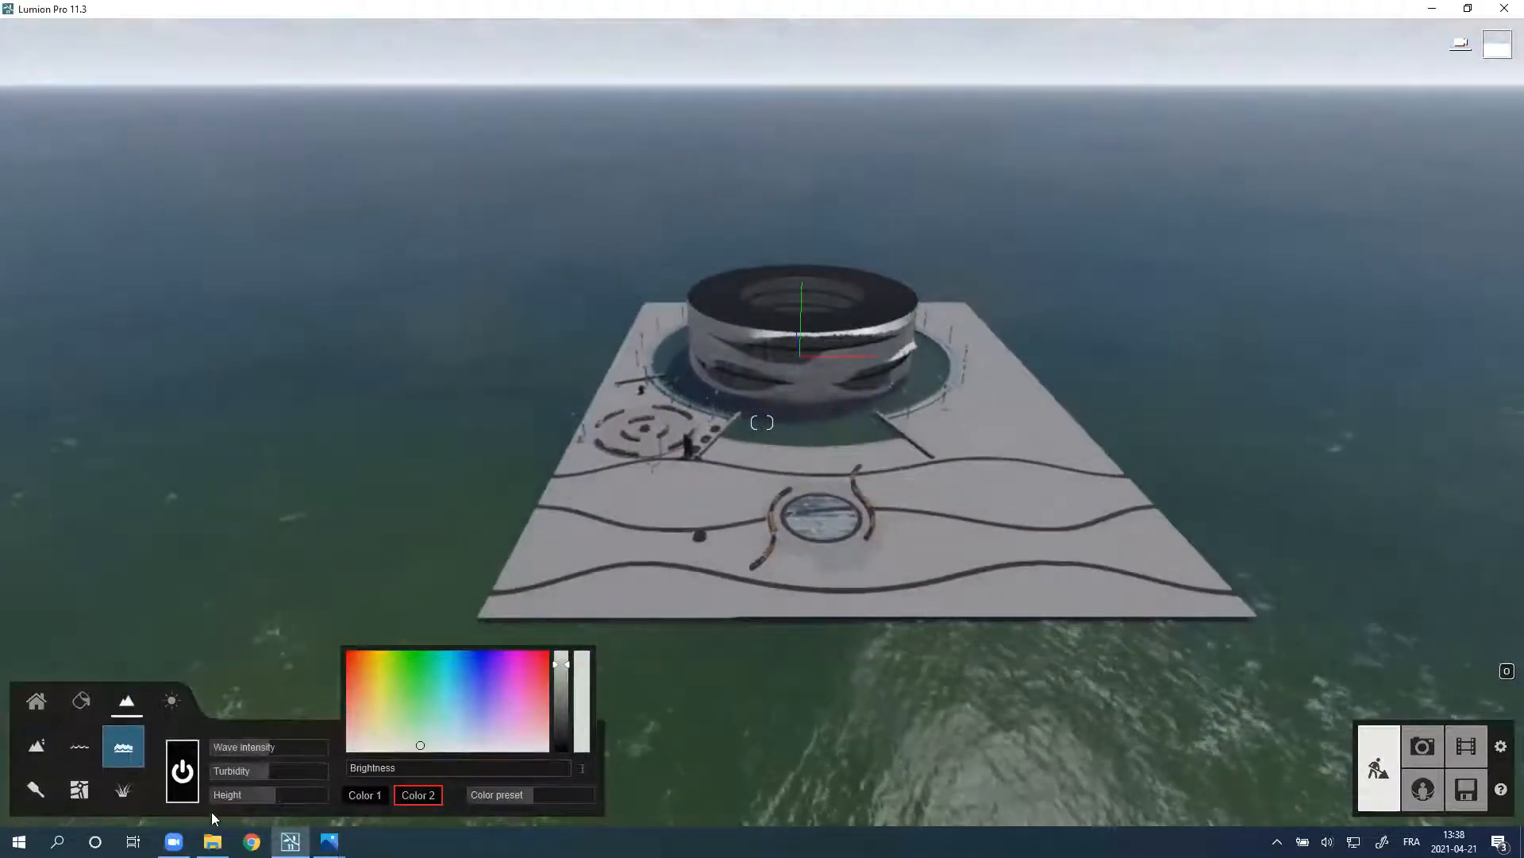
pyautogui.click(182, 770)
# Step: Increase the terrain brush speed and dig a hollow into the grass behind the site with the Lower brush
pyautogui.click(29, 751)
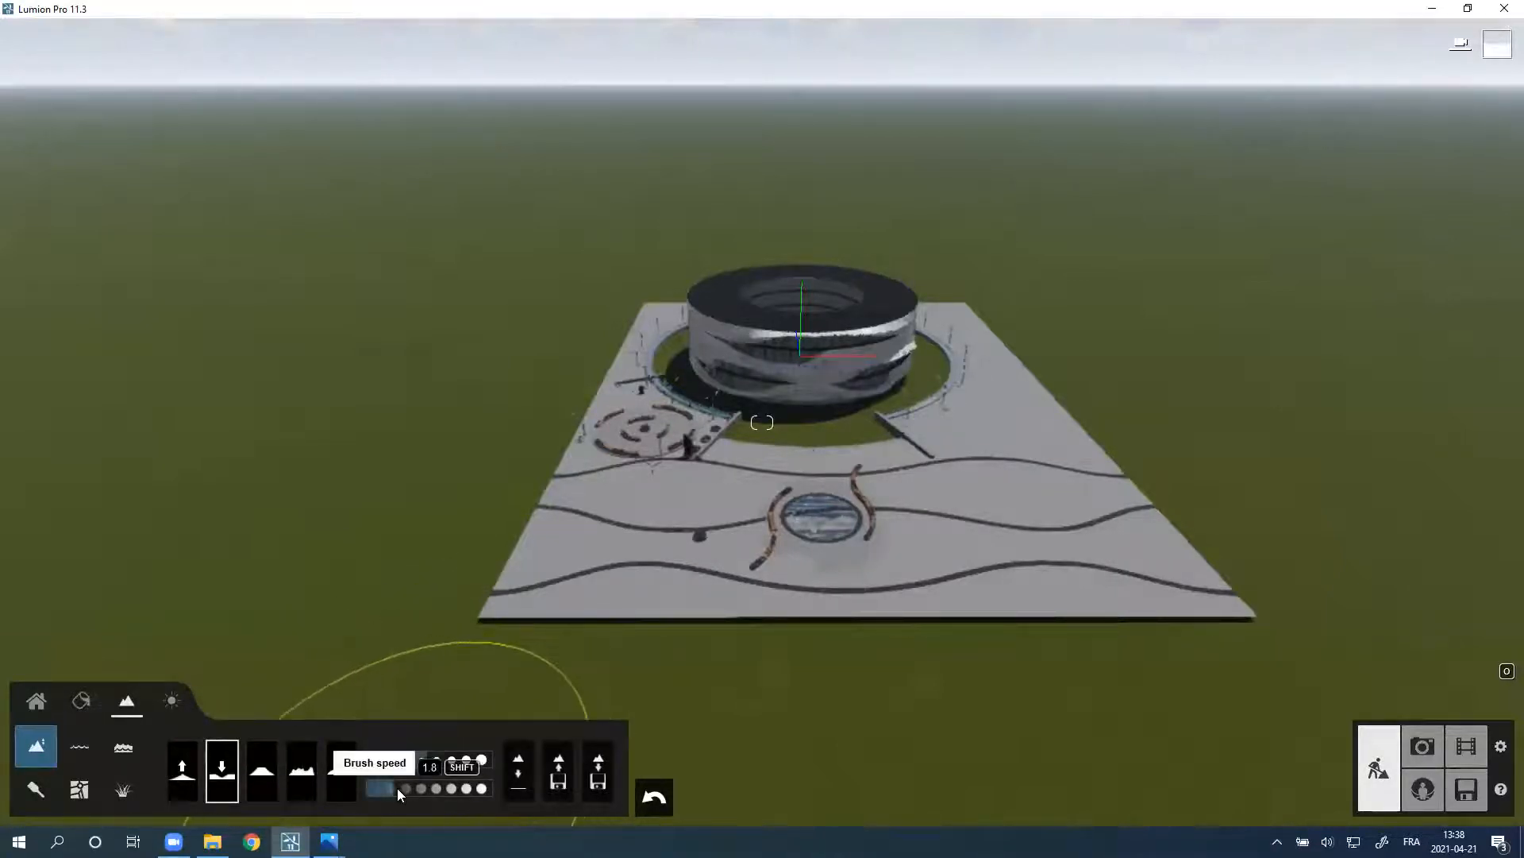
pyautogui.moveTo(397, 787); pyautogui.dragTo(473, 785)
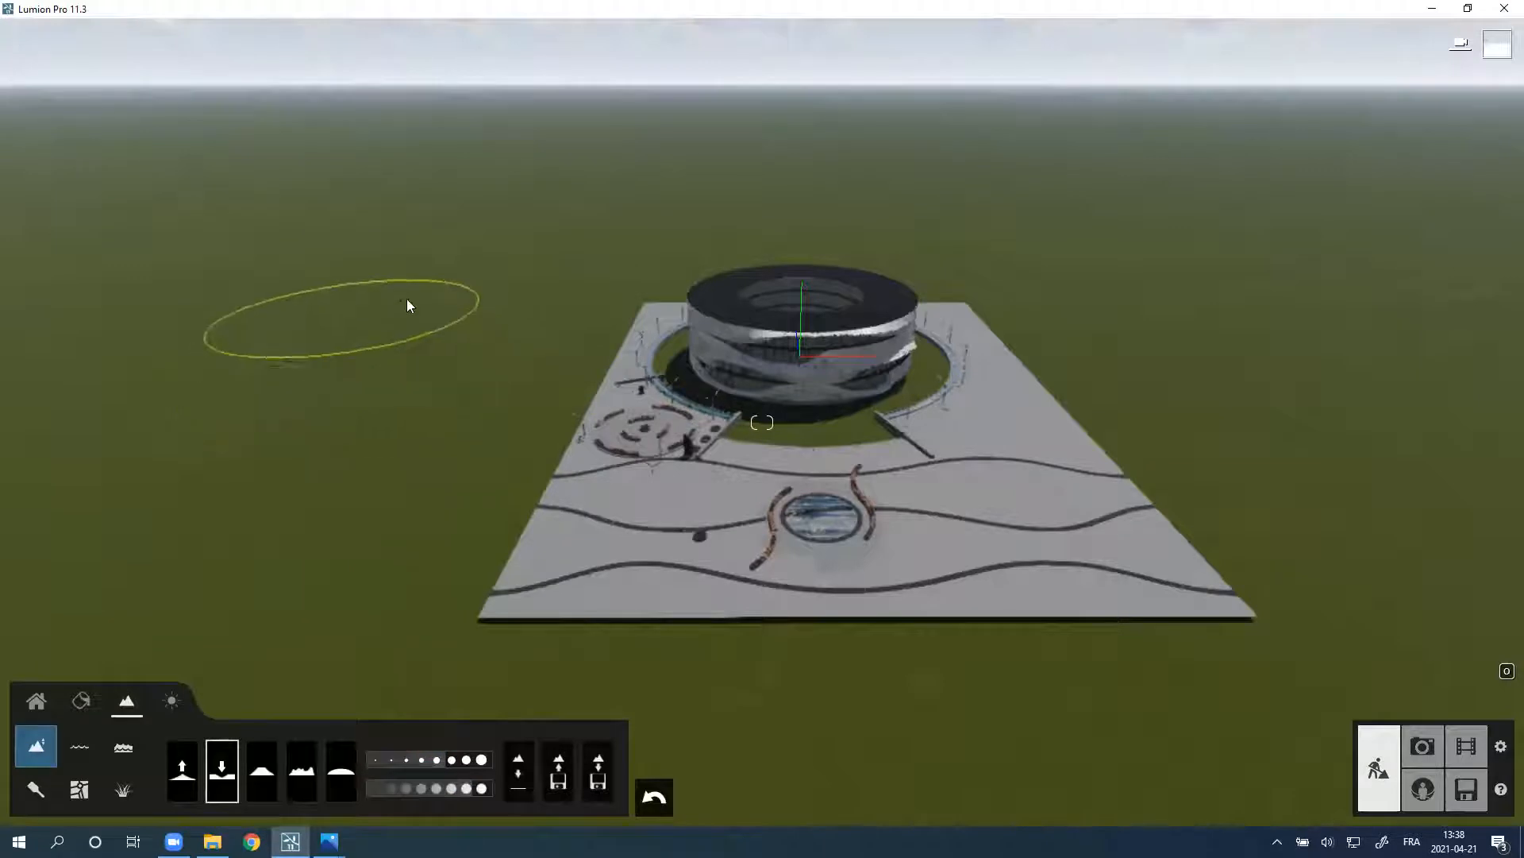
pyautogui.moveTo(407, 299)
pyautogui.mouseDown()
pyautogui.moveTo(465, 269)
pyautogui.moveTo(554, 269)
pyautogui.mouseUp()
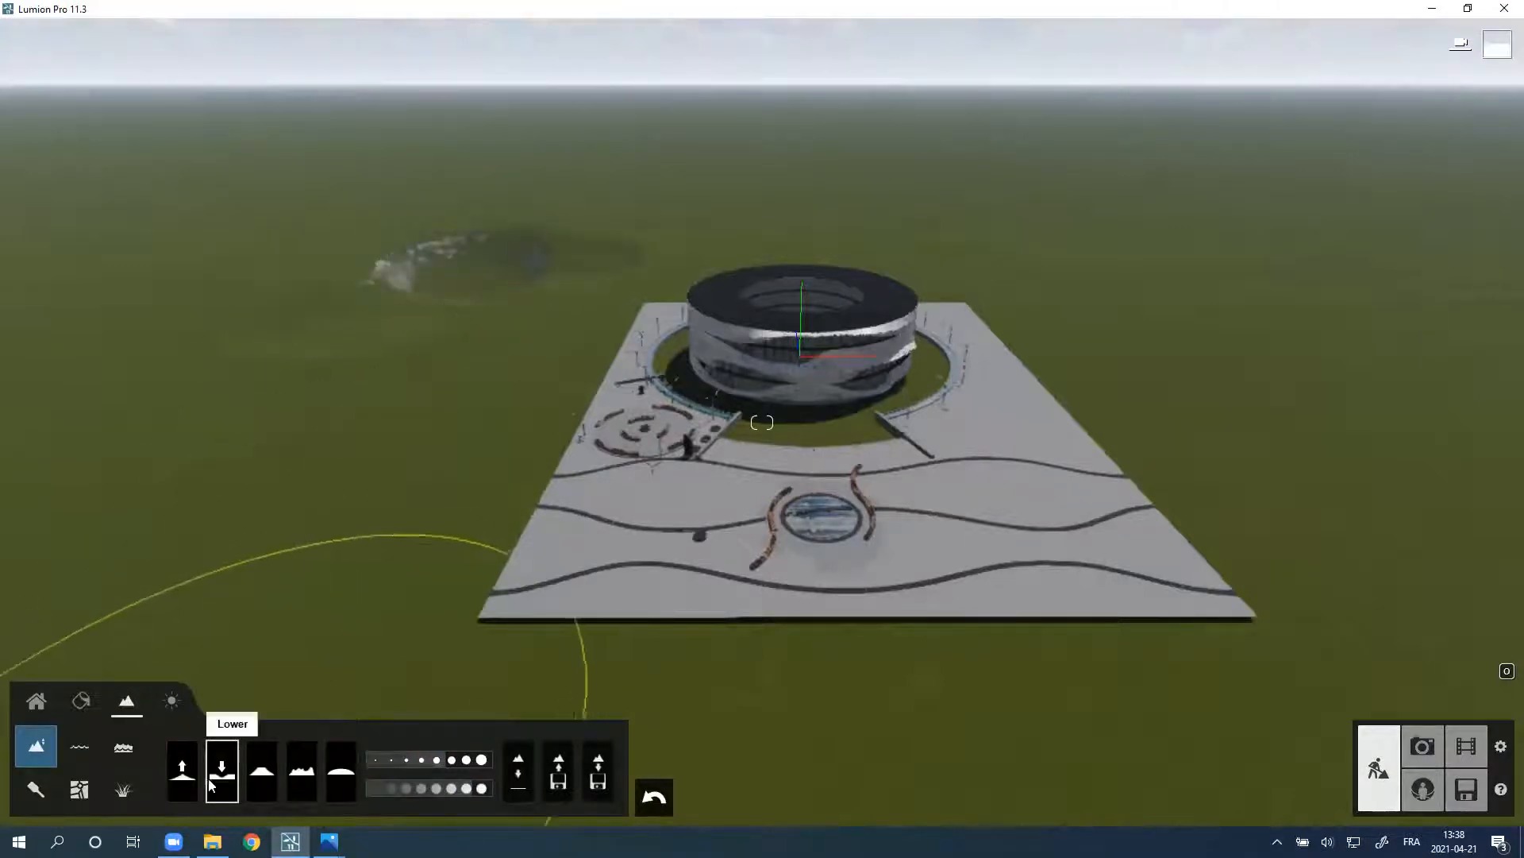
# Step: Raise a chain of hills in the terrain along the back of the building site
pyautogui.click(182, 768)
pyautogui.moveTo(344, 262)
pyautogui.mouseDown()
pyautogui.moveTo(448, 231)
pyautogui.moveTo(945, 222)
pyautogui.moveTo(1248, 302)
pyautogui.moveTo(1059, 197)
pyautogui.mouseUp()
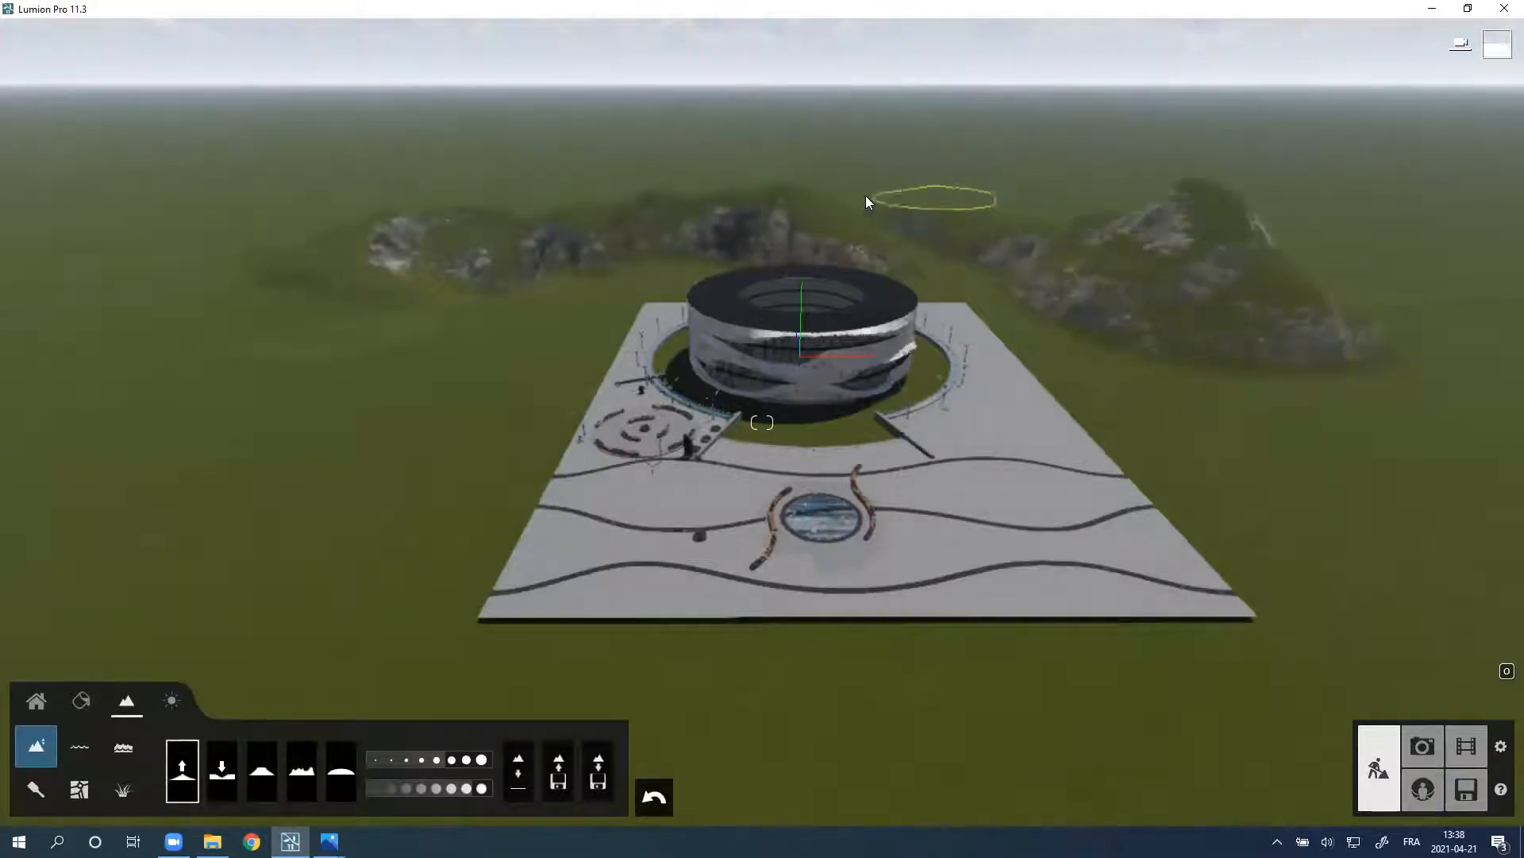
pyautogui.moveTo(476, 207)
pyautogui.mouseDown()
pyautogui.moveTo(296, 323)
pyautogui.moveTo(347, 259)
pyautogui.moveTo(481, 218)
pyautogui.mouseUp()
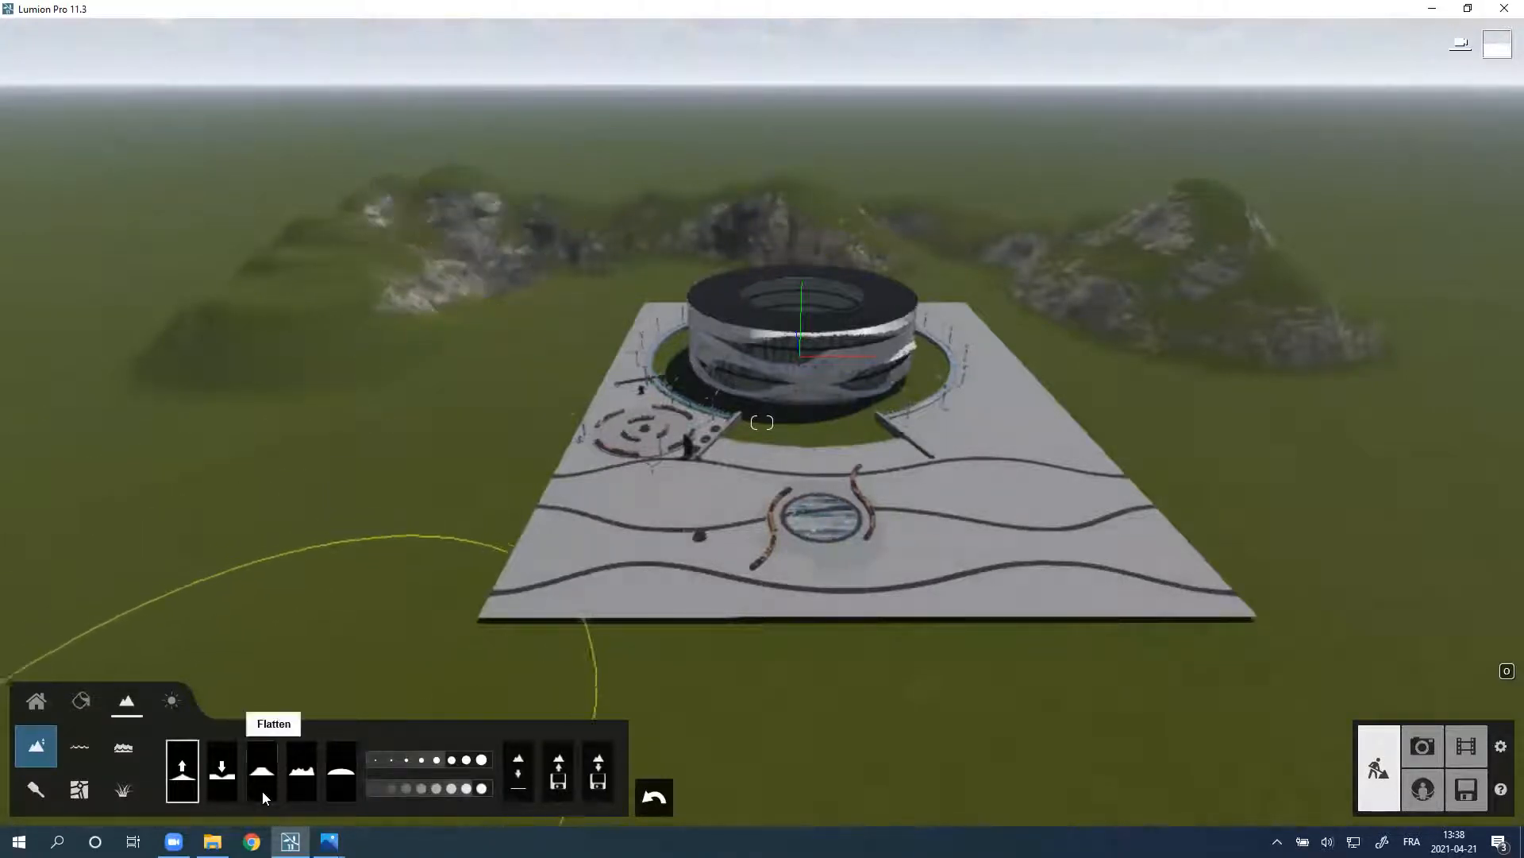
# Step: Roughen the hills behind the building into jagged peaks with the Jitter brush, and flatten the whole terrain
pyautogui.click(300, 774)
pyautogui.moveTo(347, 267)
pyautogui.mouseDown()
pyautogui.moveTo(416, 234)
pyautogui.moveTo(820, 198)
pyautogui.moveTo(1113, 222)
pyautogui.moveTo(1180, 246)
pyautogui.moveTo(1062, 215)
pyautogui.moveTo(1030, 234)
pyautogui.mouseUp()
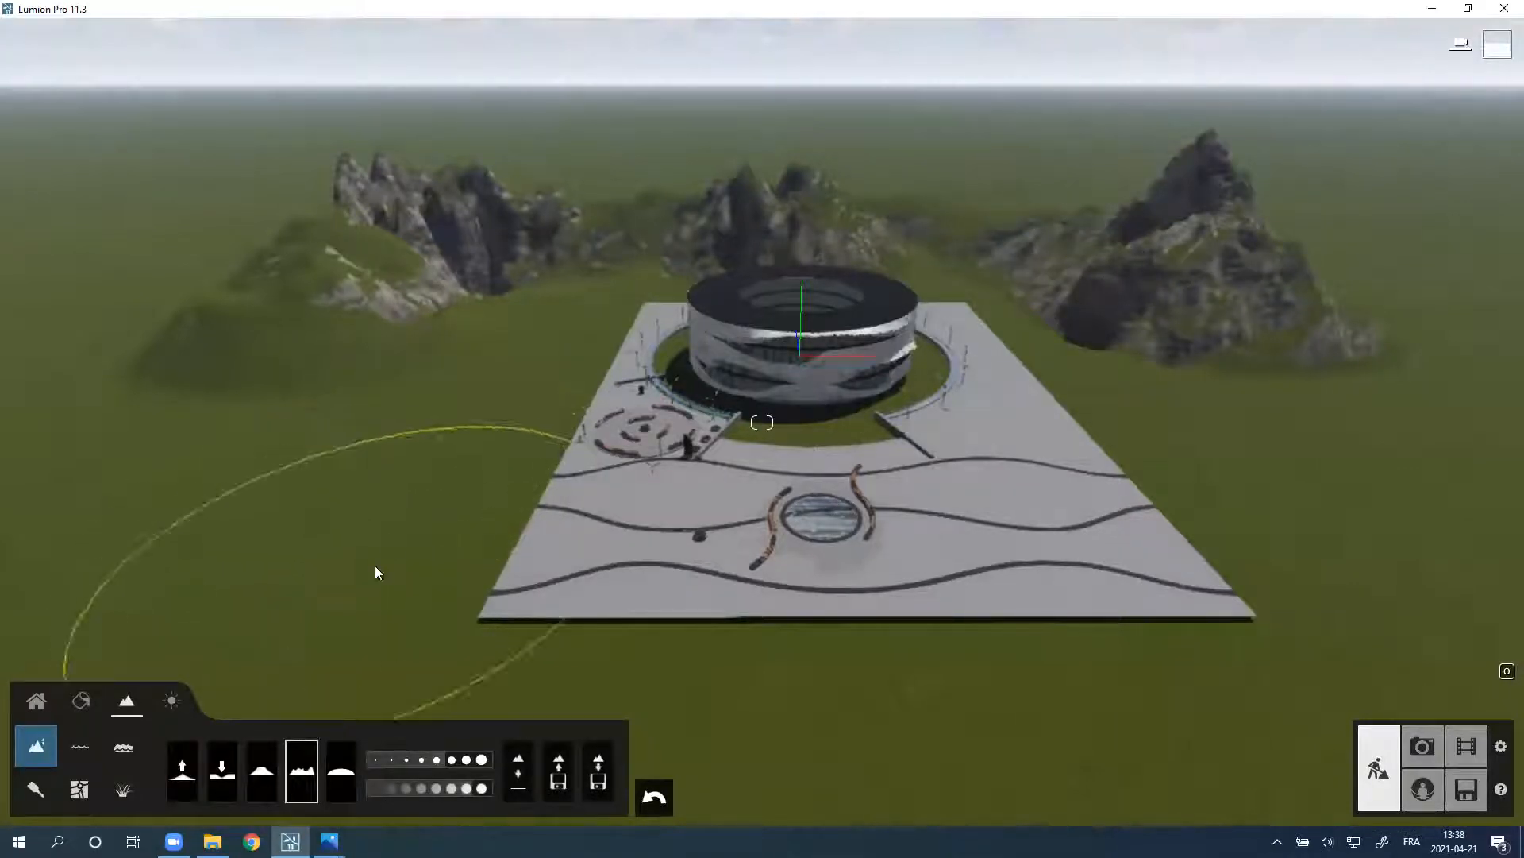
pyautogui.click(520, 786)
# Step: Lower the terrain in the ring-shaped opening around the building with a smaller brush, clearing the grass from the sunken court
pyautogui.scroll(5, 877, 371)
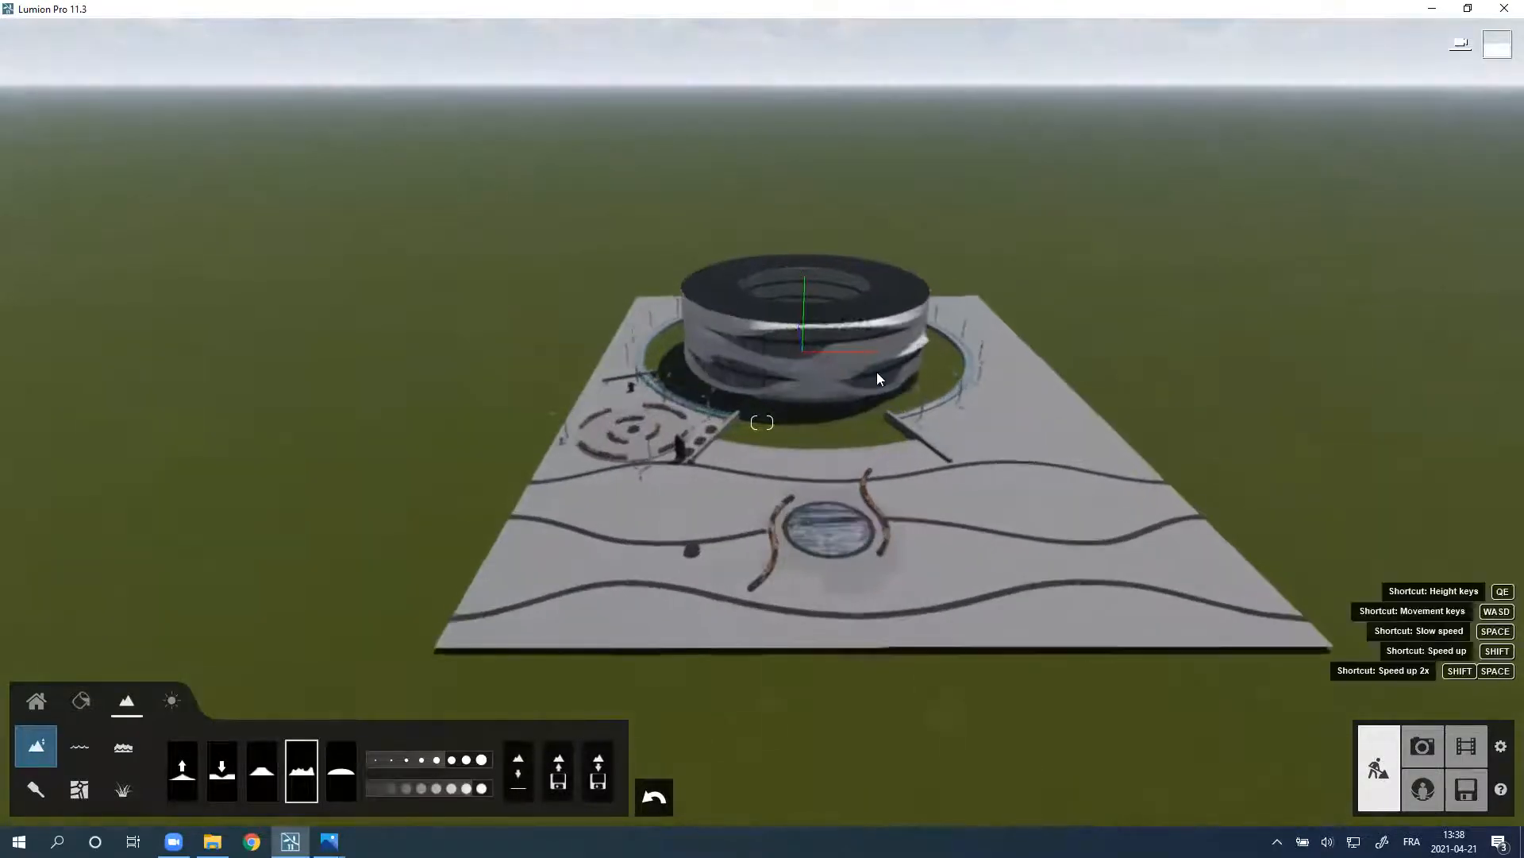
pyautogui.press('w')
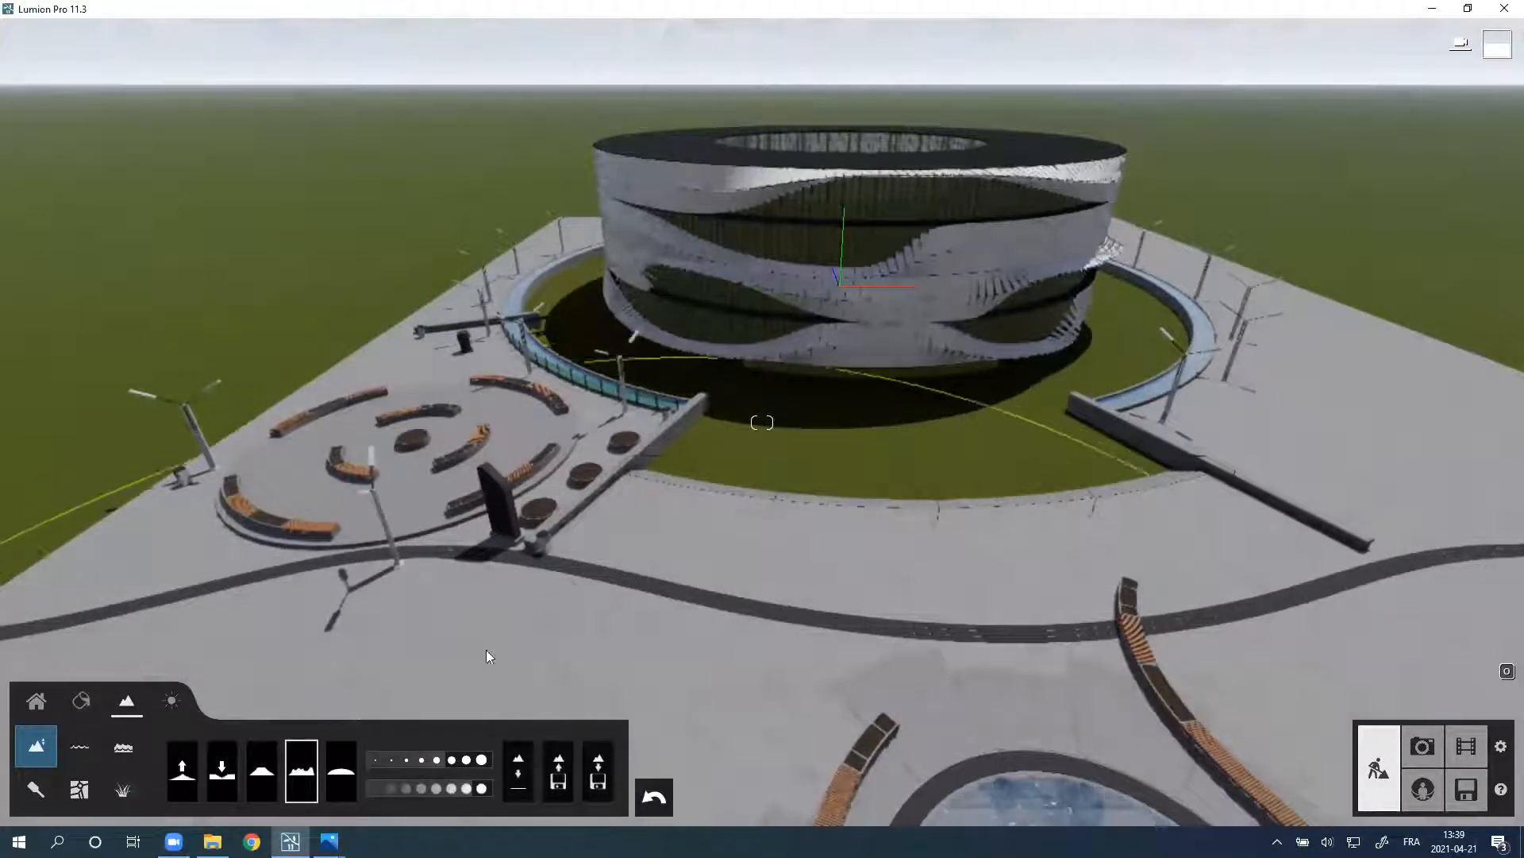
pyautogui.click(224, 788)
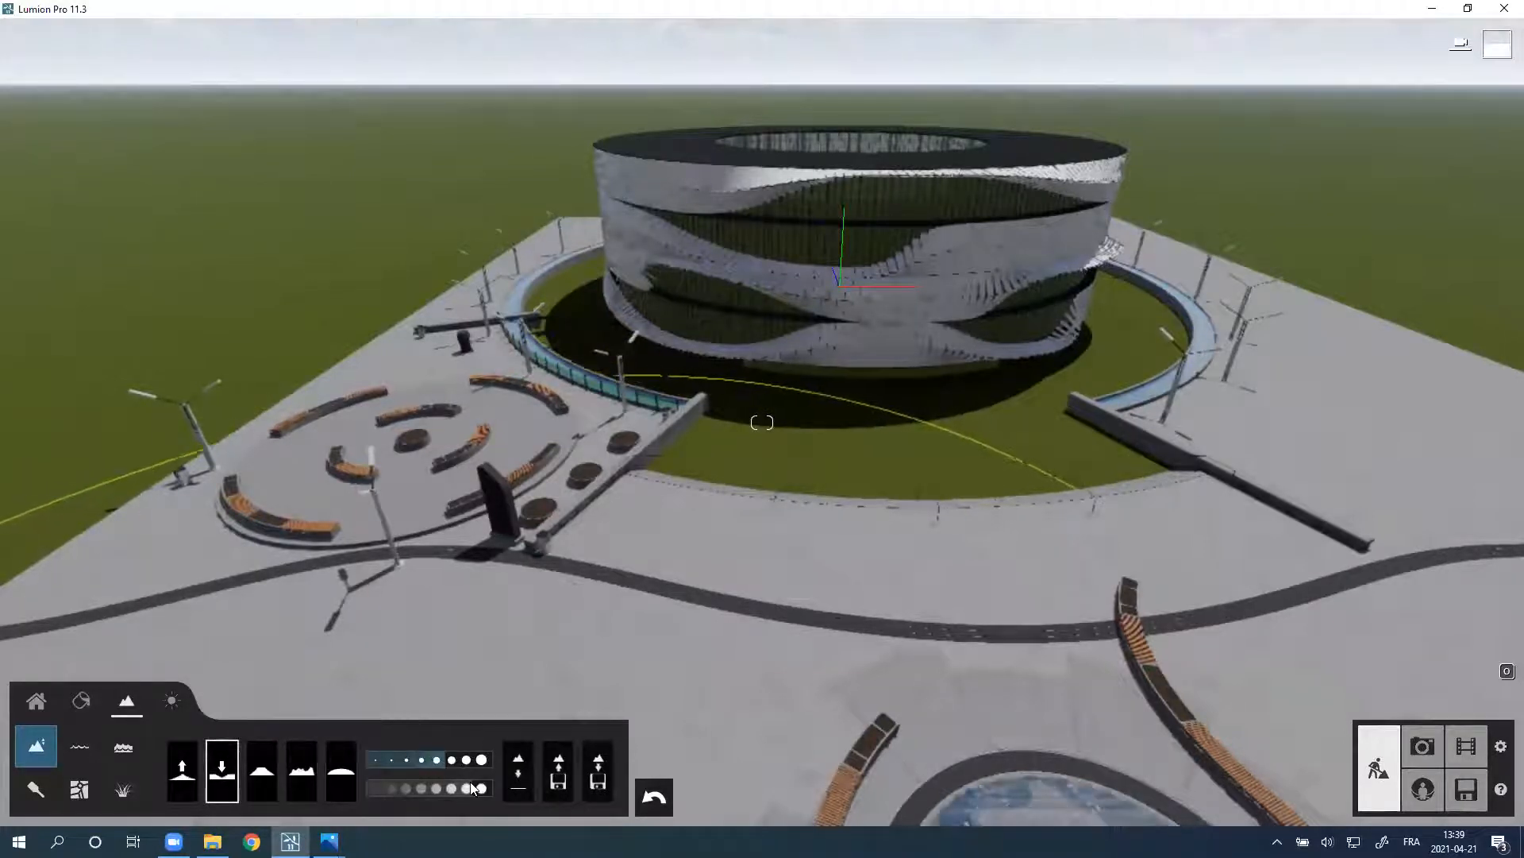
pyautogui.click(407, 761)
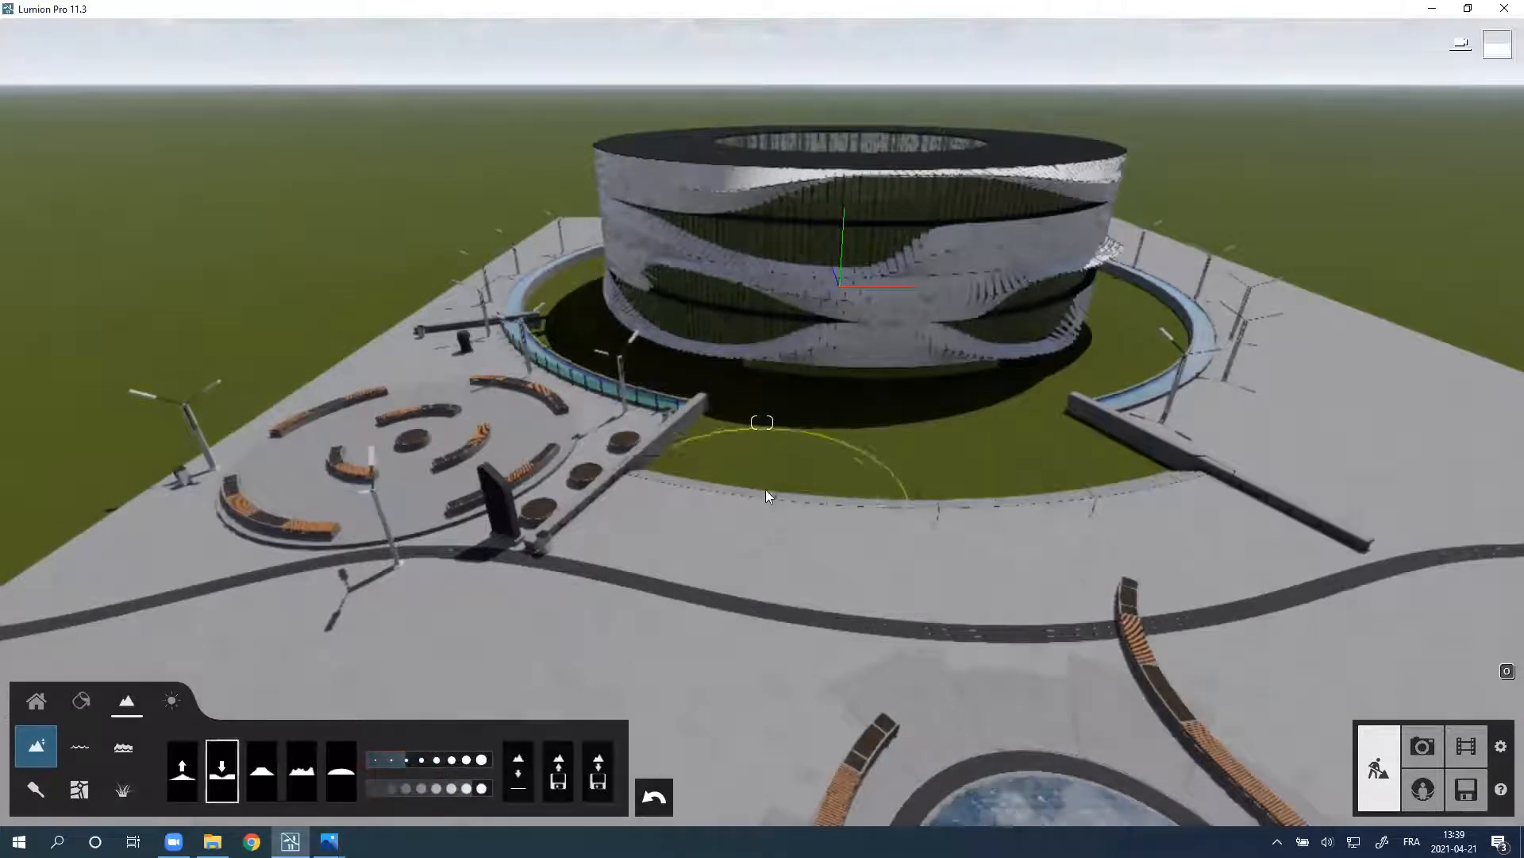
pyautogui.moveTo(766, 496)
pyautogui.mouseDown()
pyautogui.moveTo(797, 446)
pyautogui.moveTo(1088, 475)
pyautogui.moveTo(1122, 390)
pyautogui.moveTo(1100, 336)
pyautogui.mouseUp()
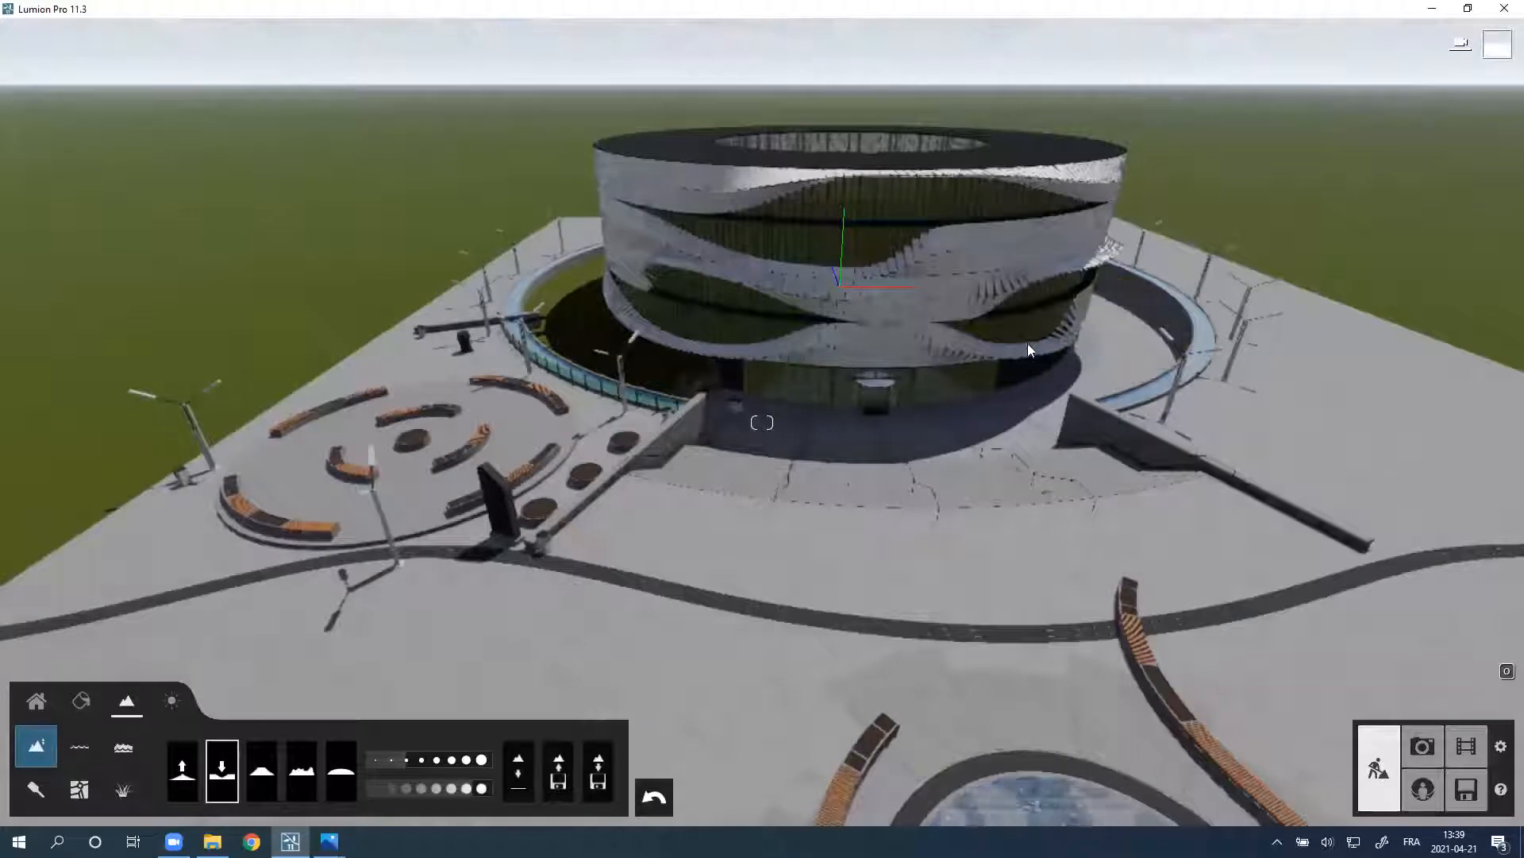
pyautogui.moveTo(650, 385)
pyautogui.mouseDown()
pyautogui.moveTo(610, 386)
pyautogui.moveTo(606, 357)
pyautogui.moveTo(665, 319)
pyautogui.mouseUp()
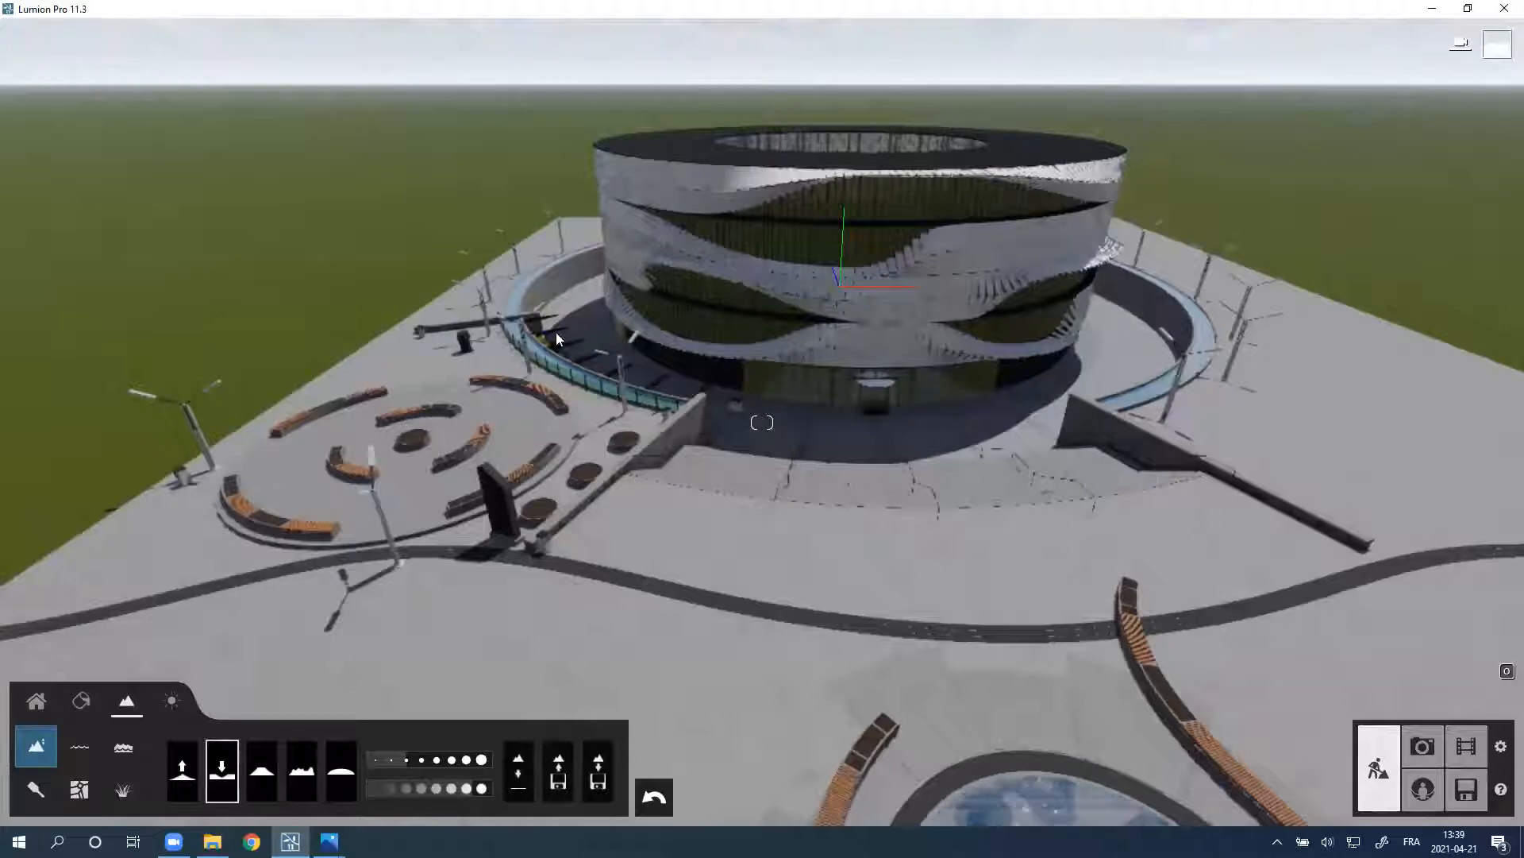
# Step: Bring the circular plaza with its bench planters into close view and open the nature library in placement mode
pyautogui.press('w')
pyautogui.moveTo(541, 527); pyautogui.dragTo(464, 561, button='right')
pyautogui.press('w')
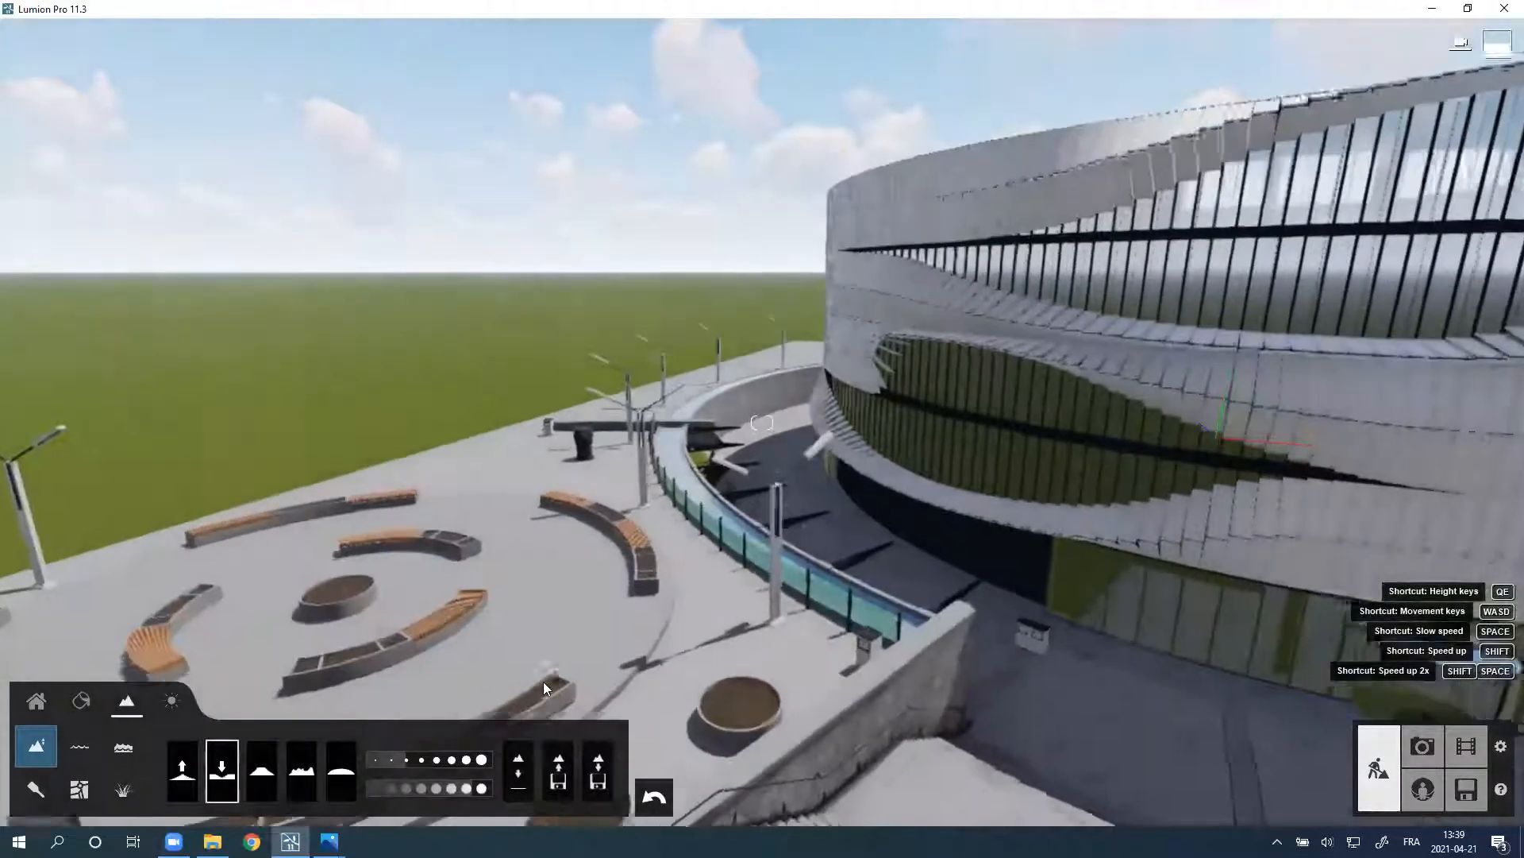
pyautogui.moveTo(545, 688); pyautogui.dragTo(428, 757, button='right')
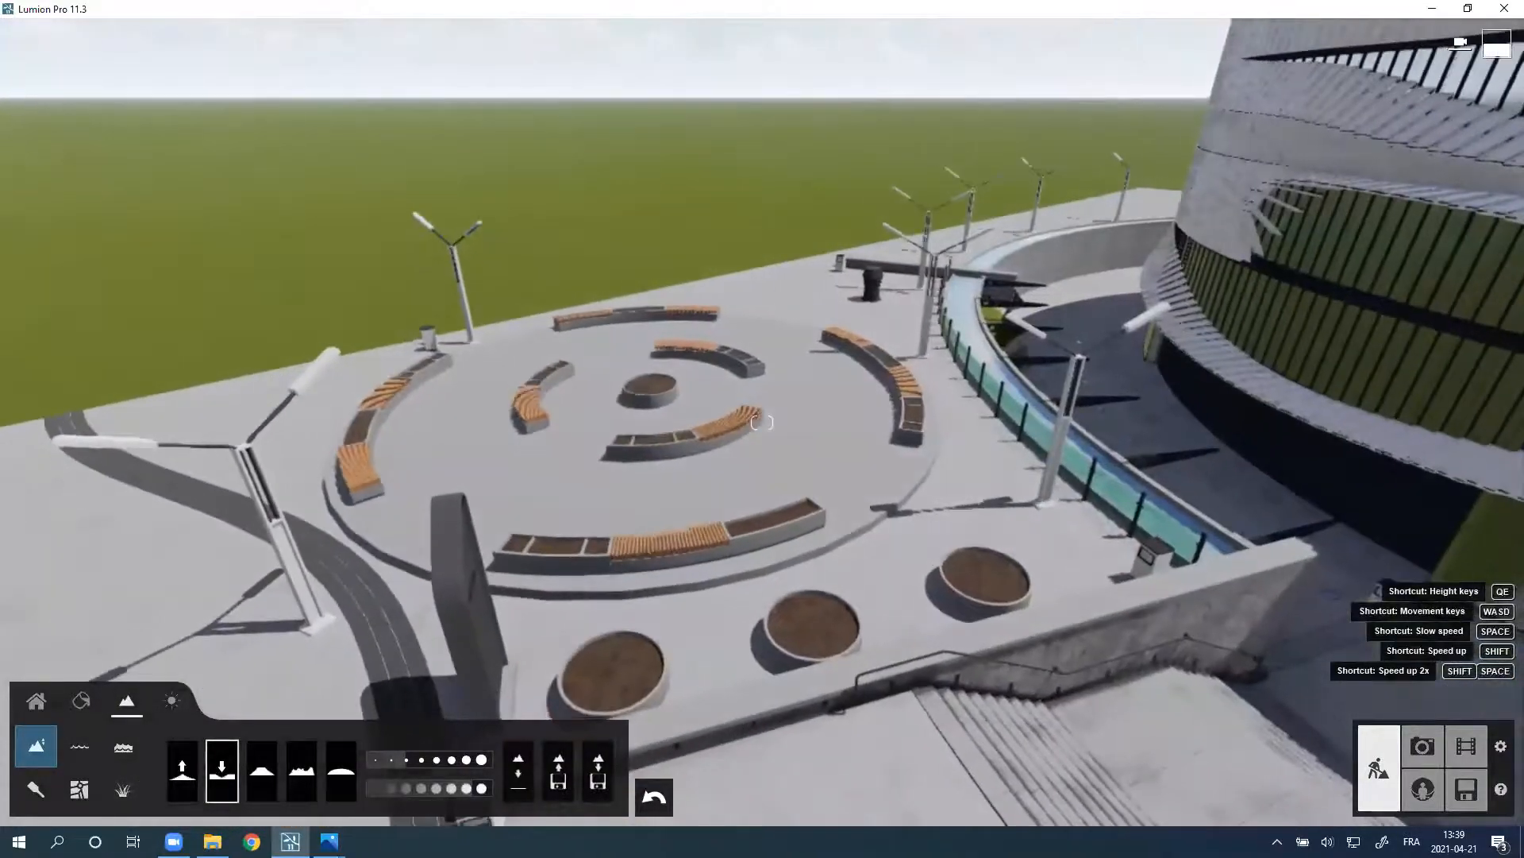
pyautogui.press('d')
pyautogui.moveTo(659, 509); pyautogui.dragTo(583, 548, button='right')
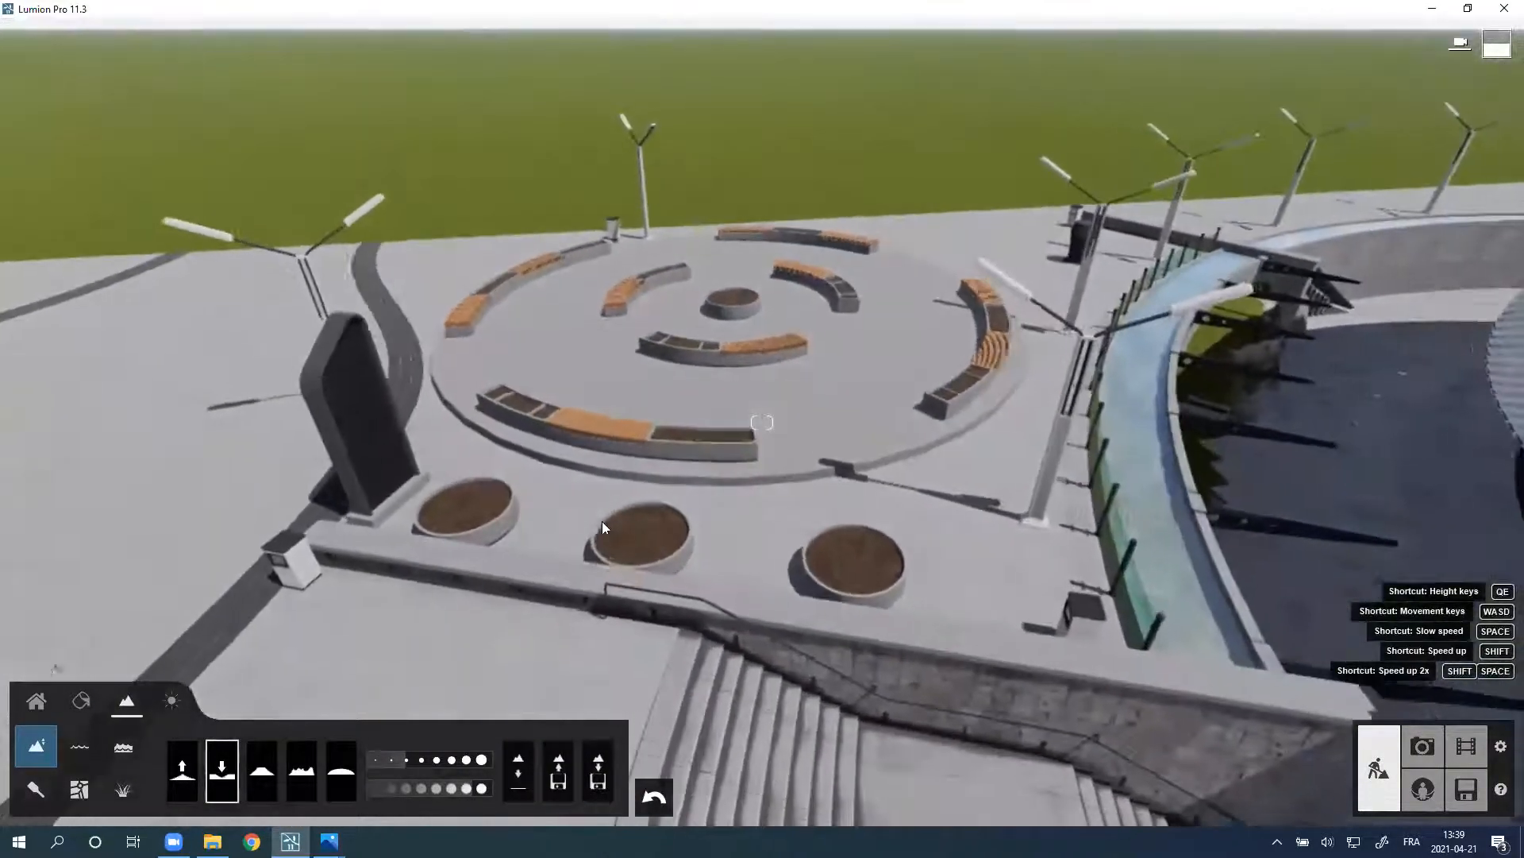
pyautogui.press('w')
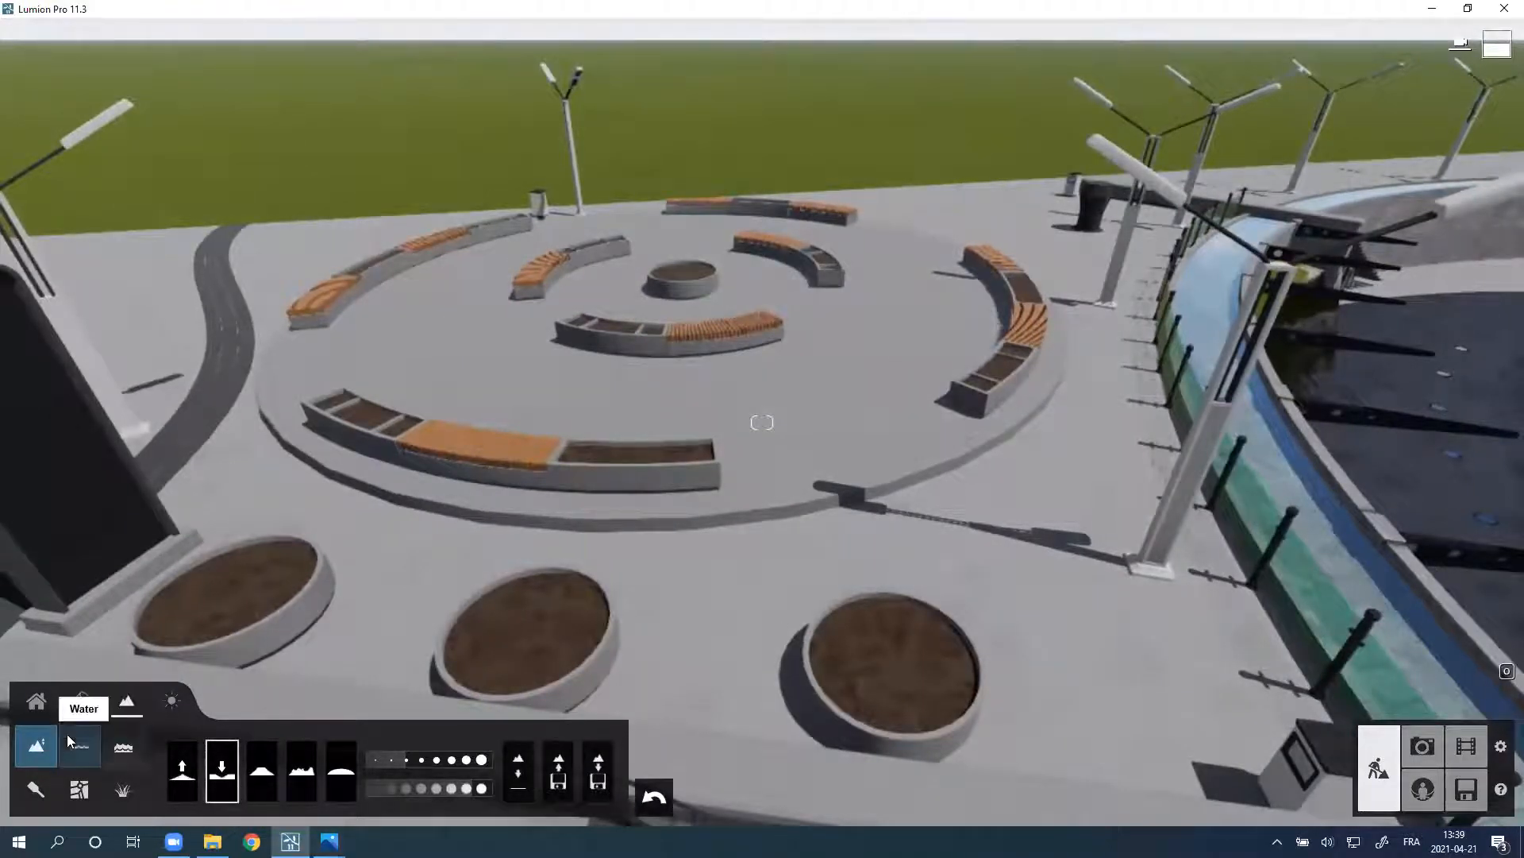
pyautogui.click(34, 711)
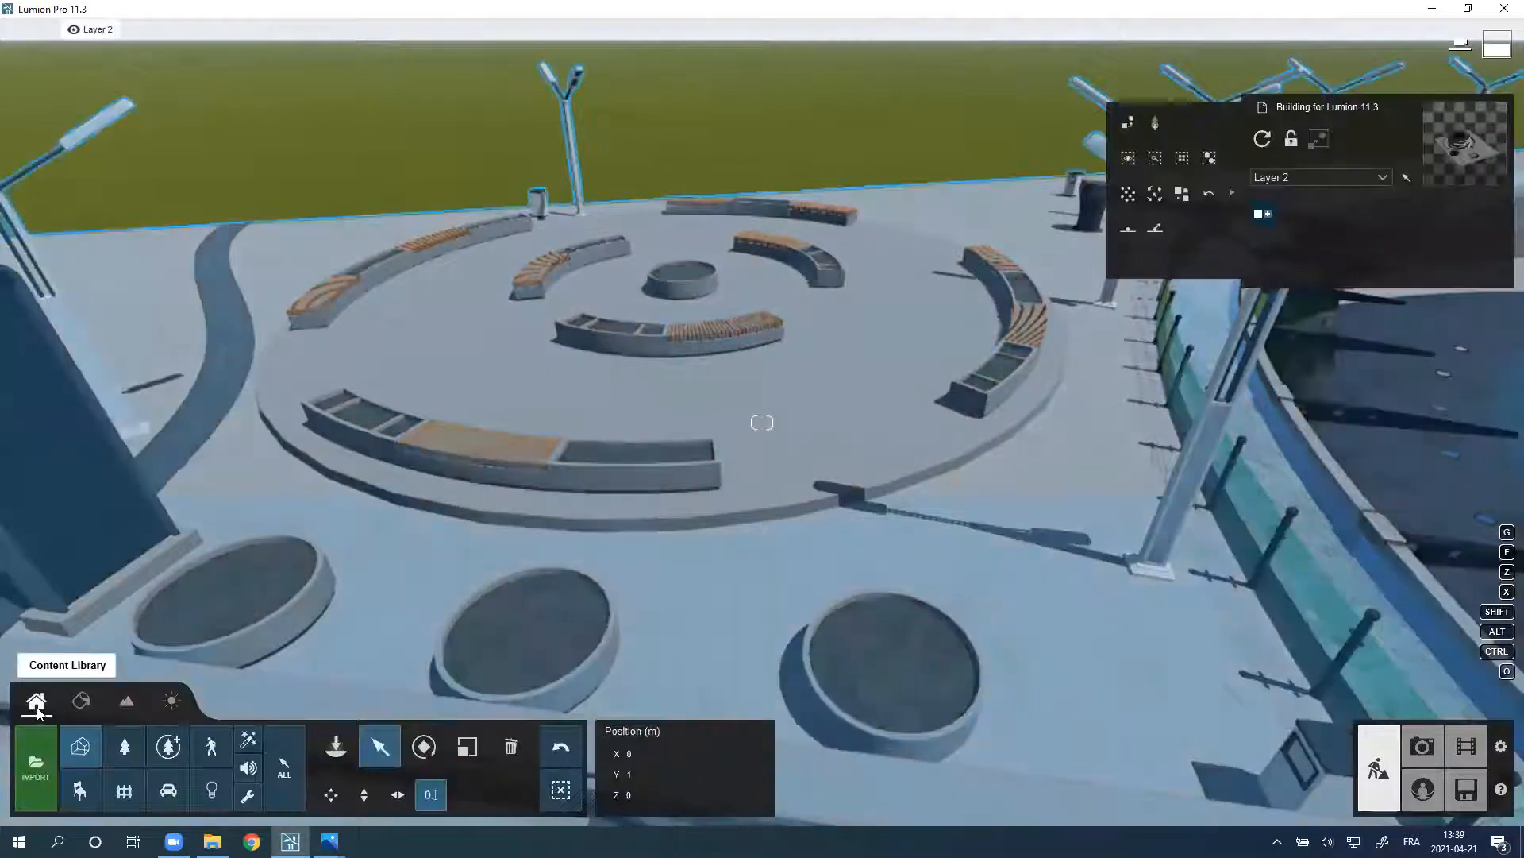
pyautogui.click(327, 752)
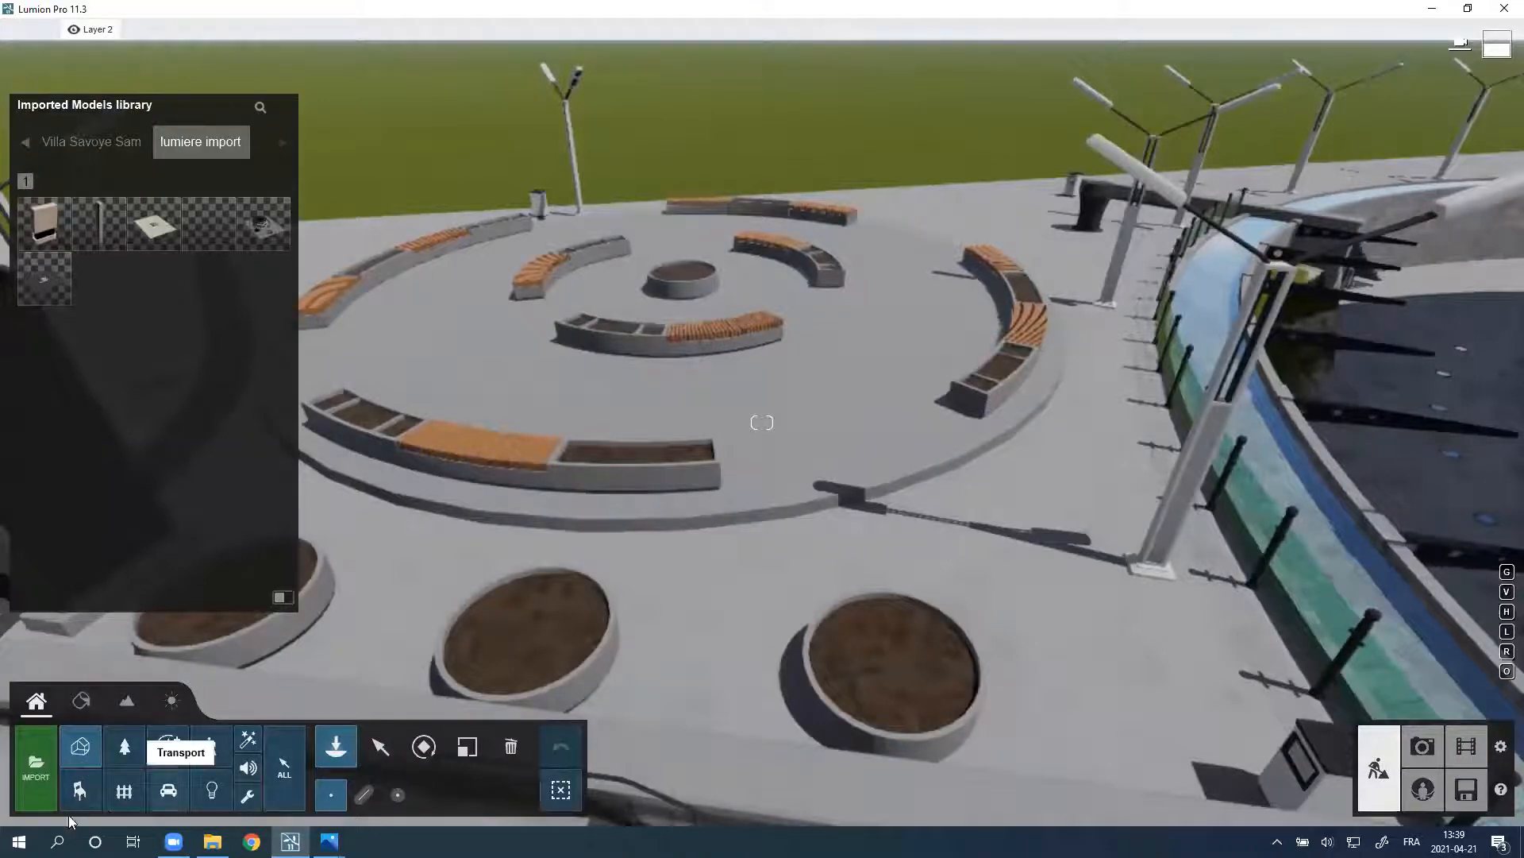
pyautogui.click(120, 759)
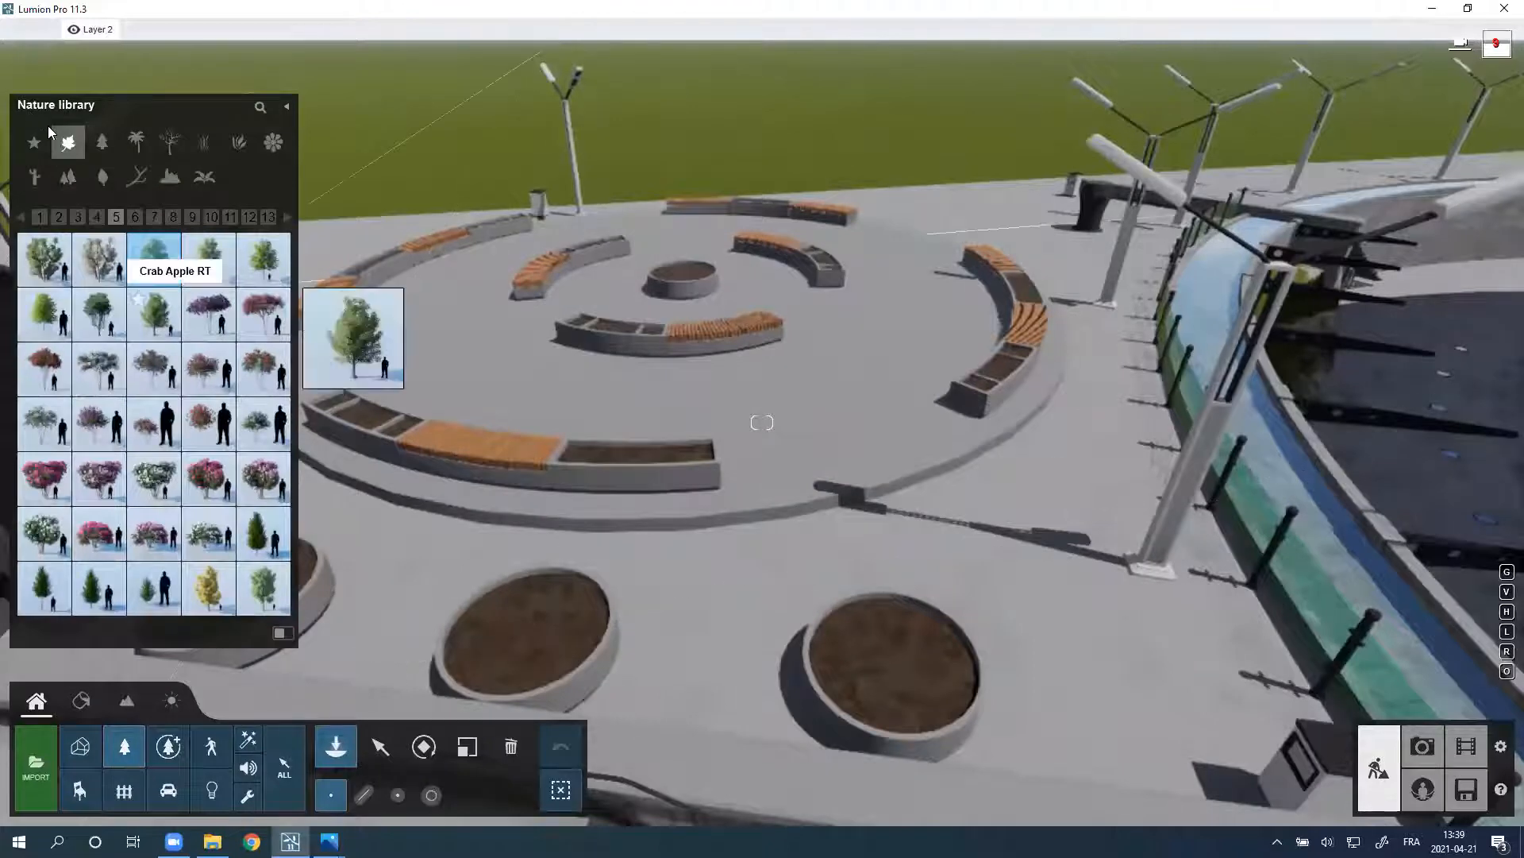
# Step: Look through the conifer and plant categories of the nature library and choose a yellow flowering plant from the flowers
pyautogui.click(102, 142)
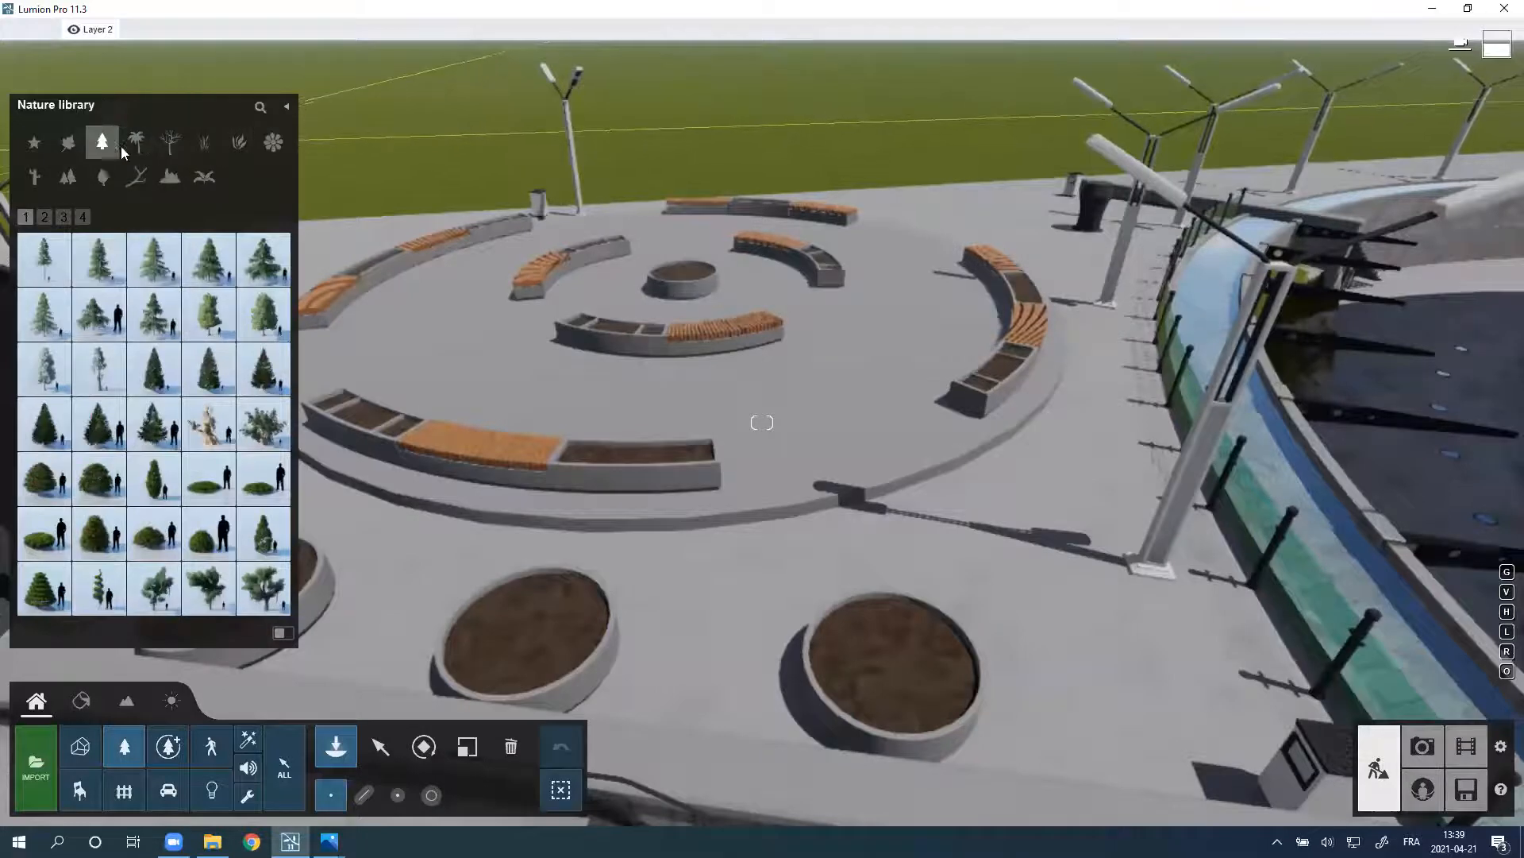
pyautogui.click(271, 142)
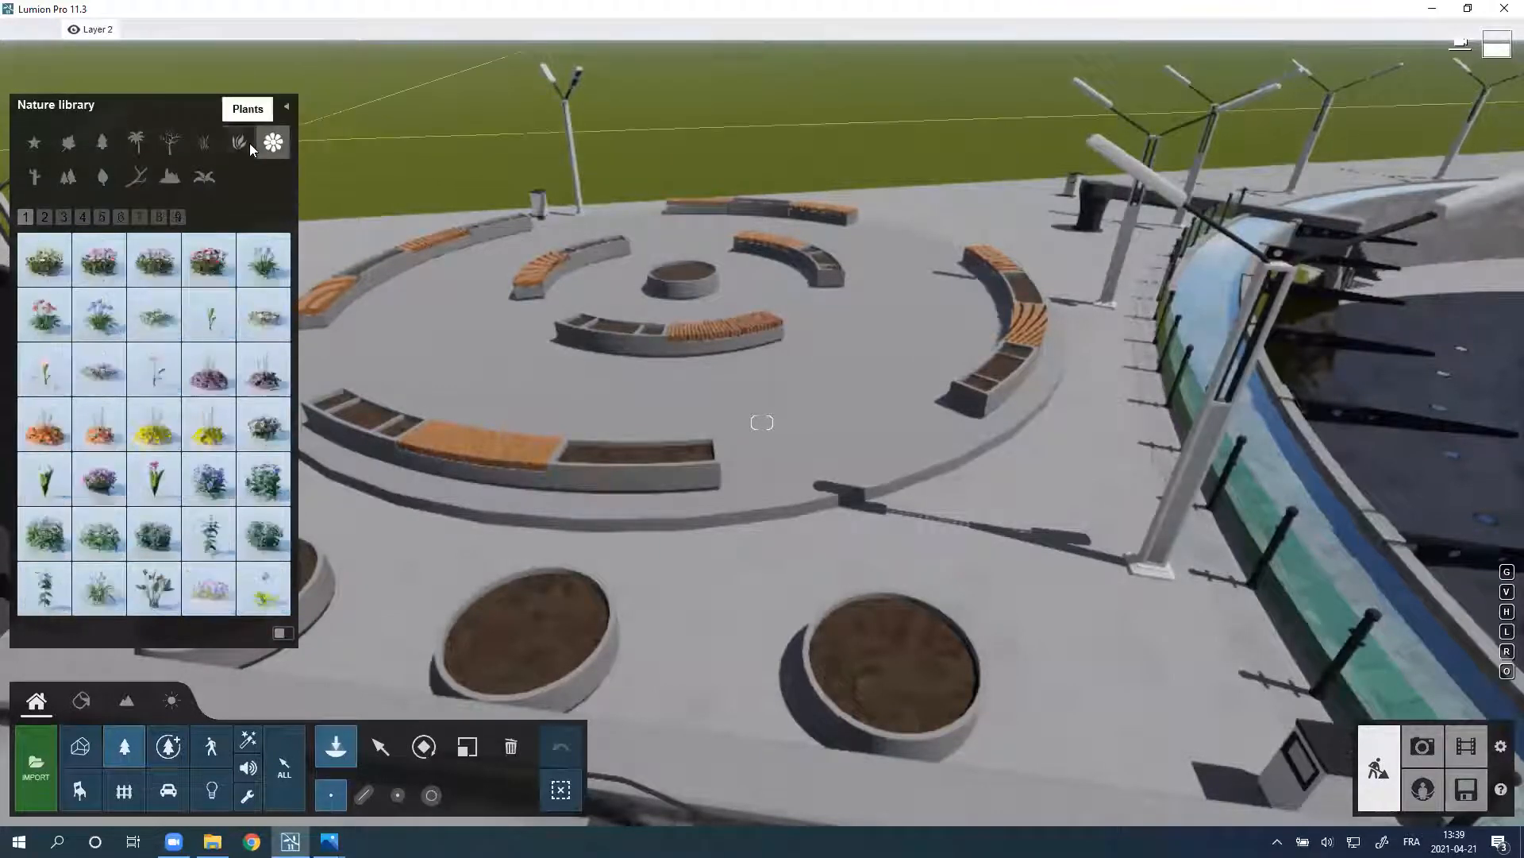
pyautogui.click(240, 145)
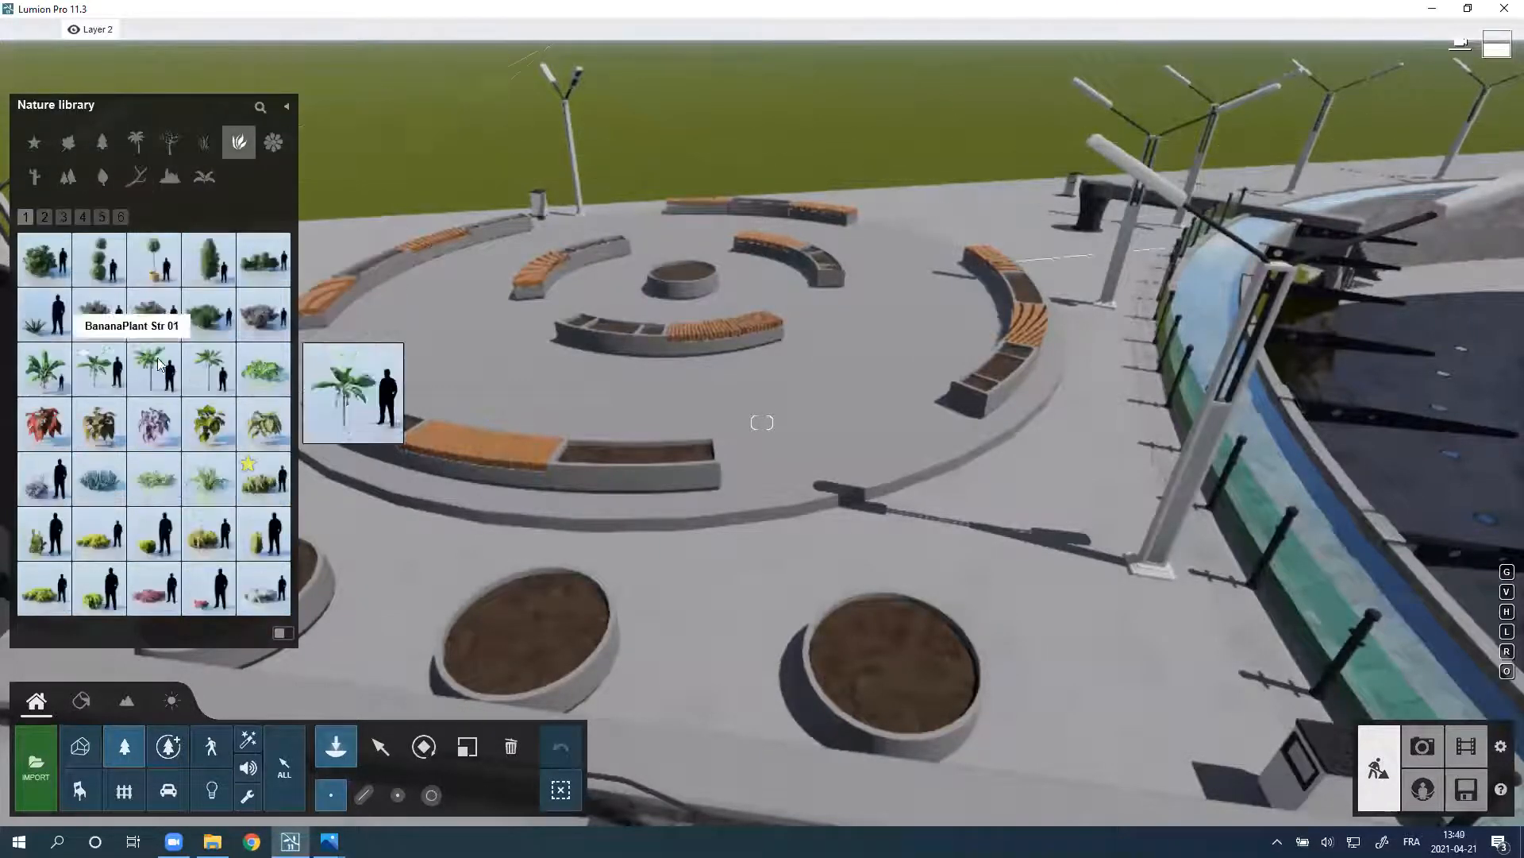
pyautogui.click(272, 143)
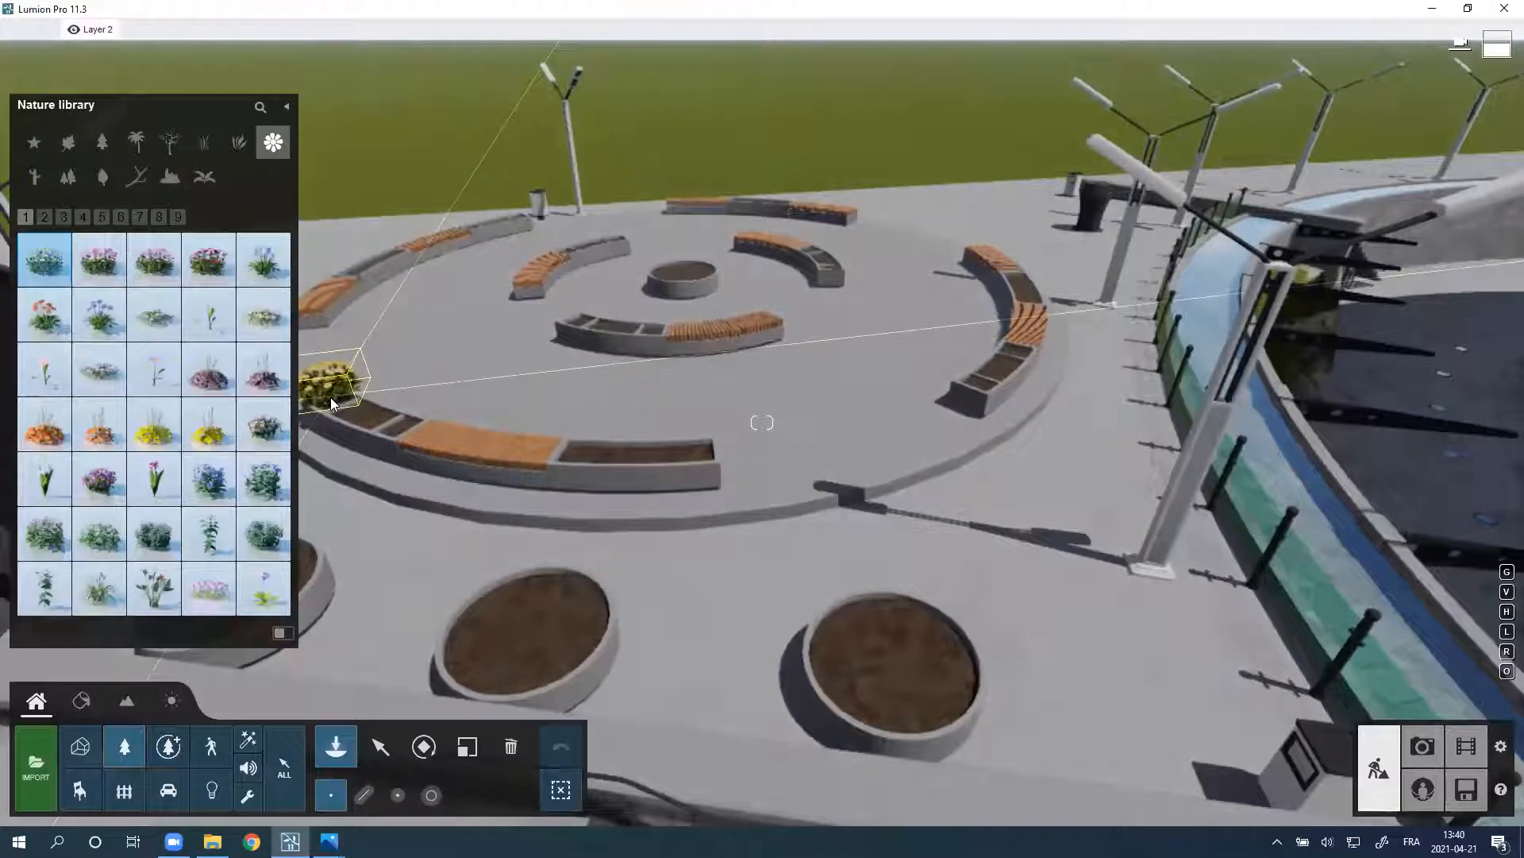
# Step: Place two yellow flower bushes each in the planters of the nearest outer bench and the nearest inner bench
pyautogui.click(335, 399)
pyautogui.click(396, 429)
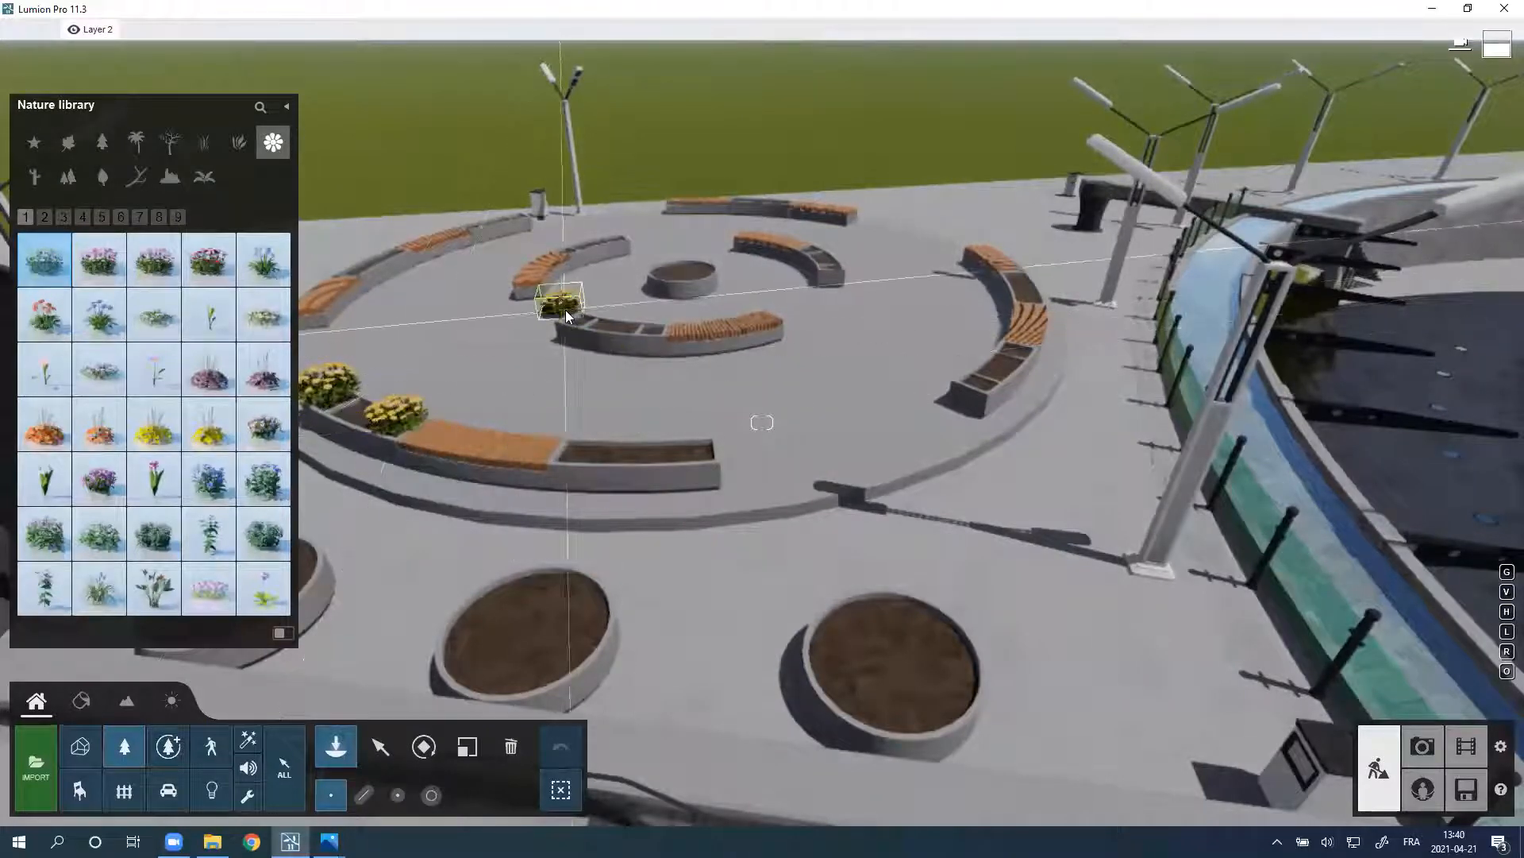
pyautogui.click(579, 321)
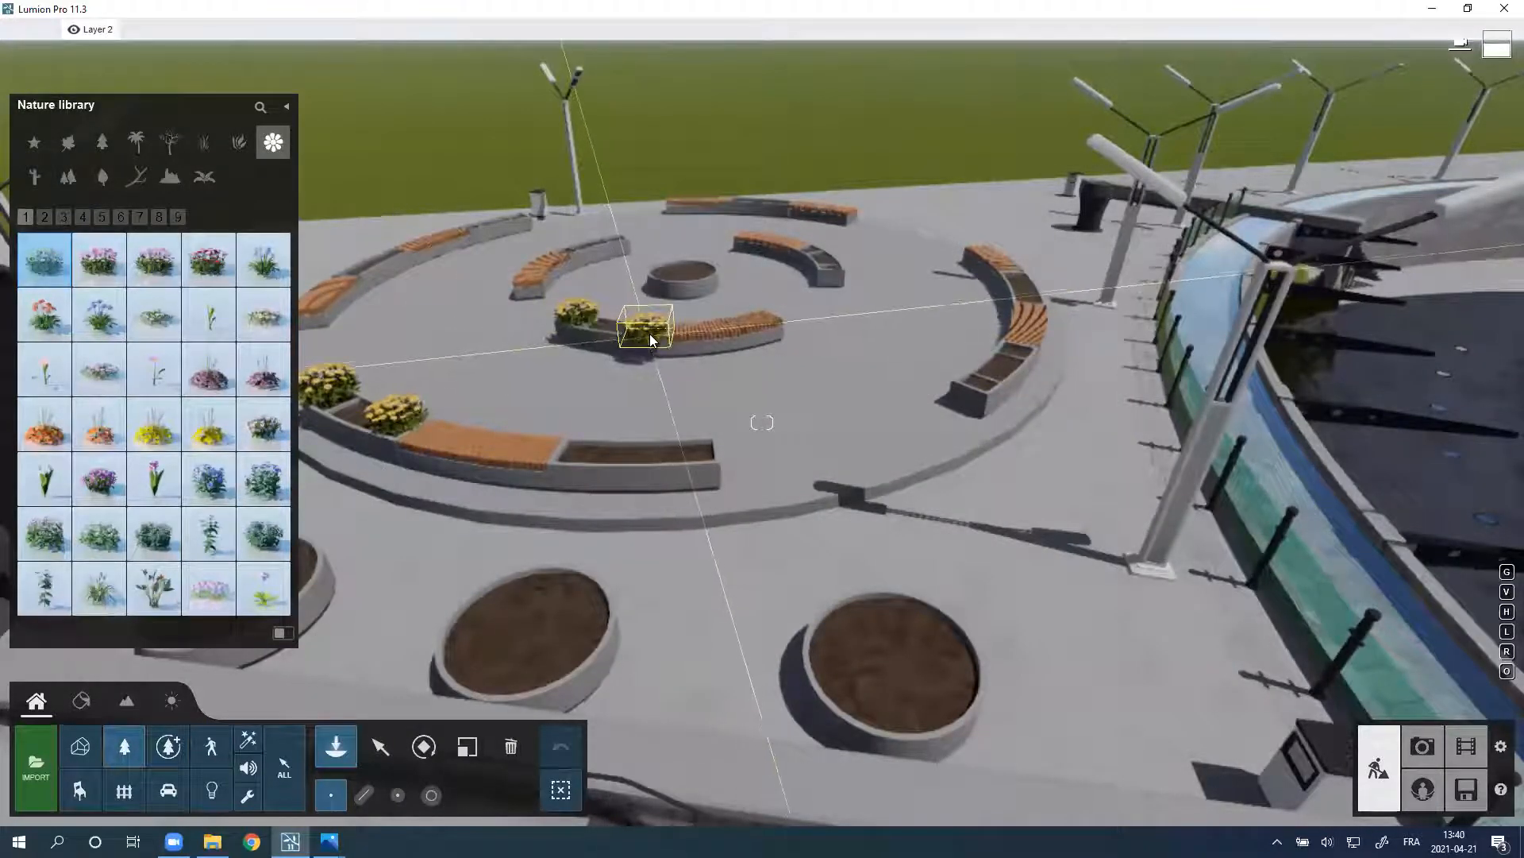
pyautogui.click(650, 329)
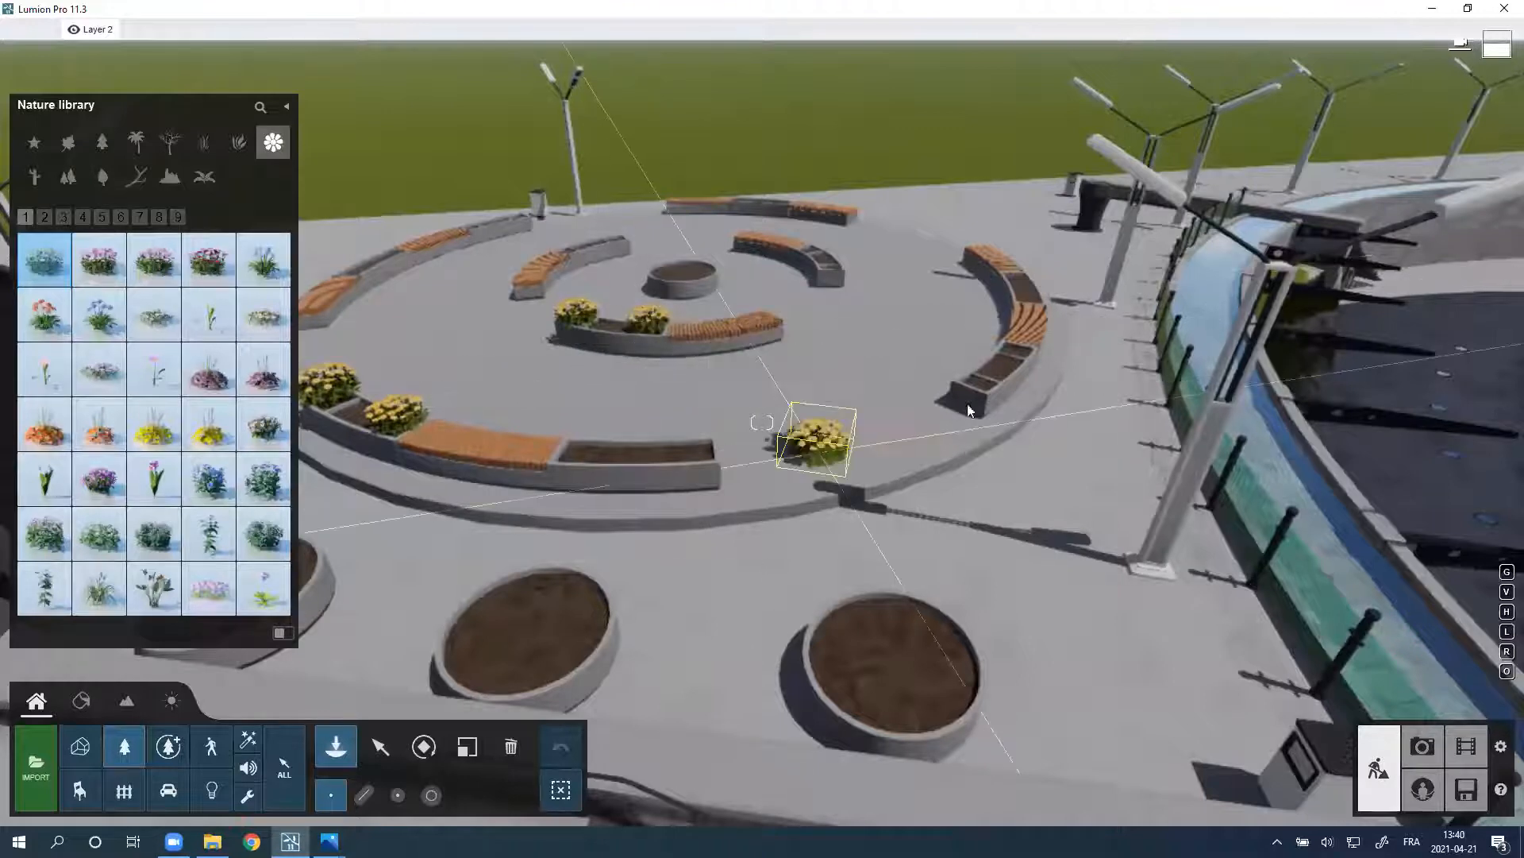
# Step: Place pairs of yellow flower bushes in the empty planters of the remaining outer and inner benches around the plaza
pyautogui.click(987, 387)
pyautogui.click(1021, 349)
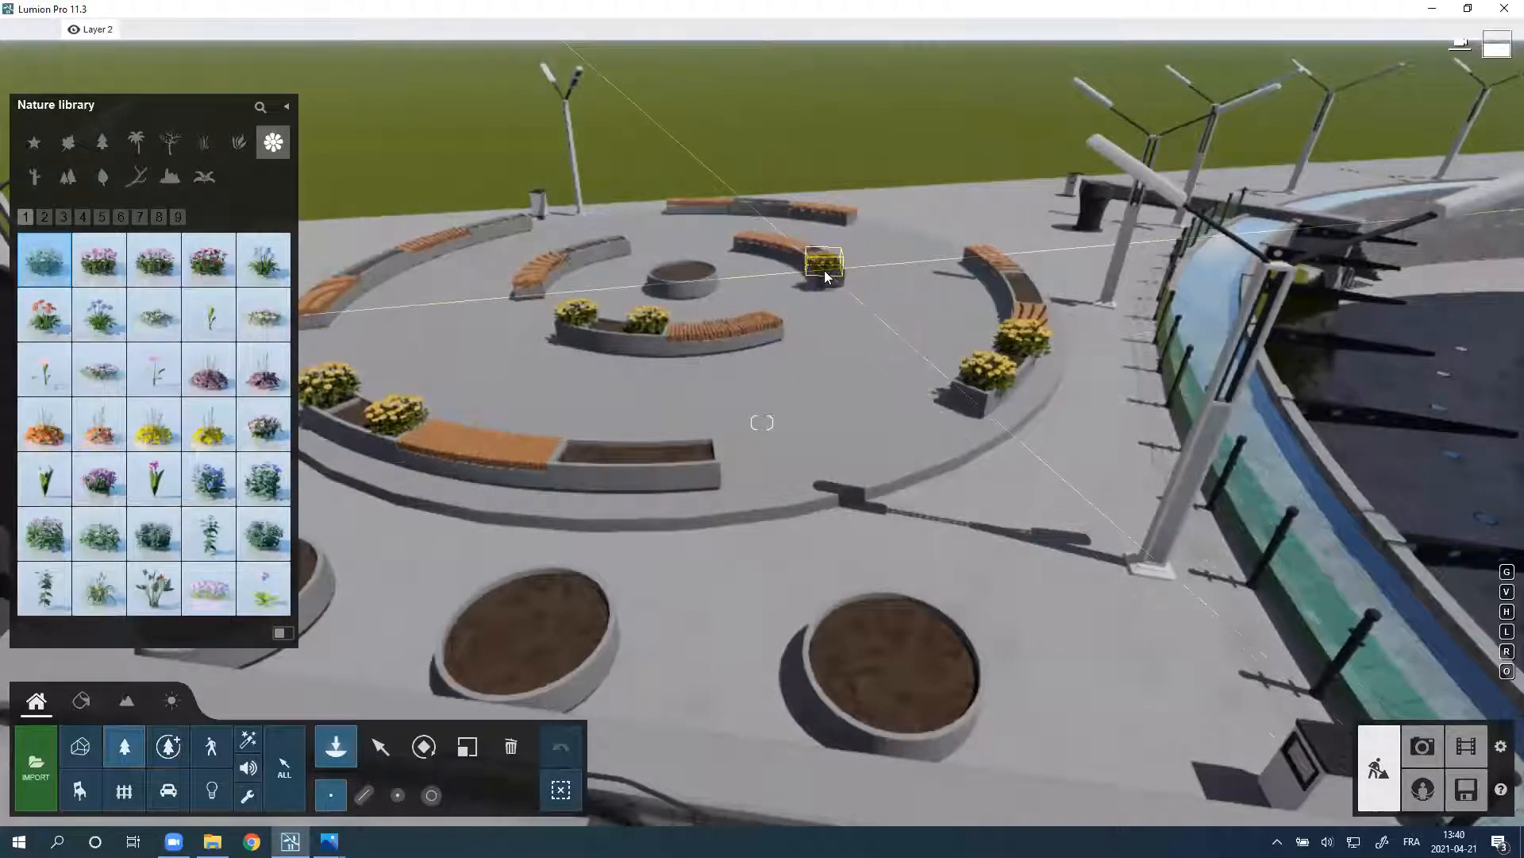
pyautogui.click(810, 251)
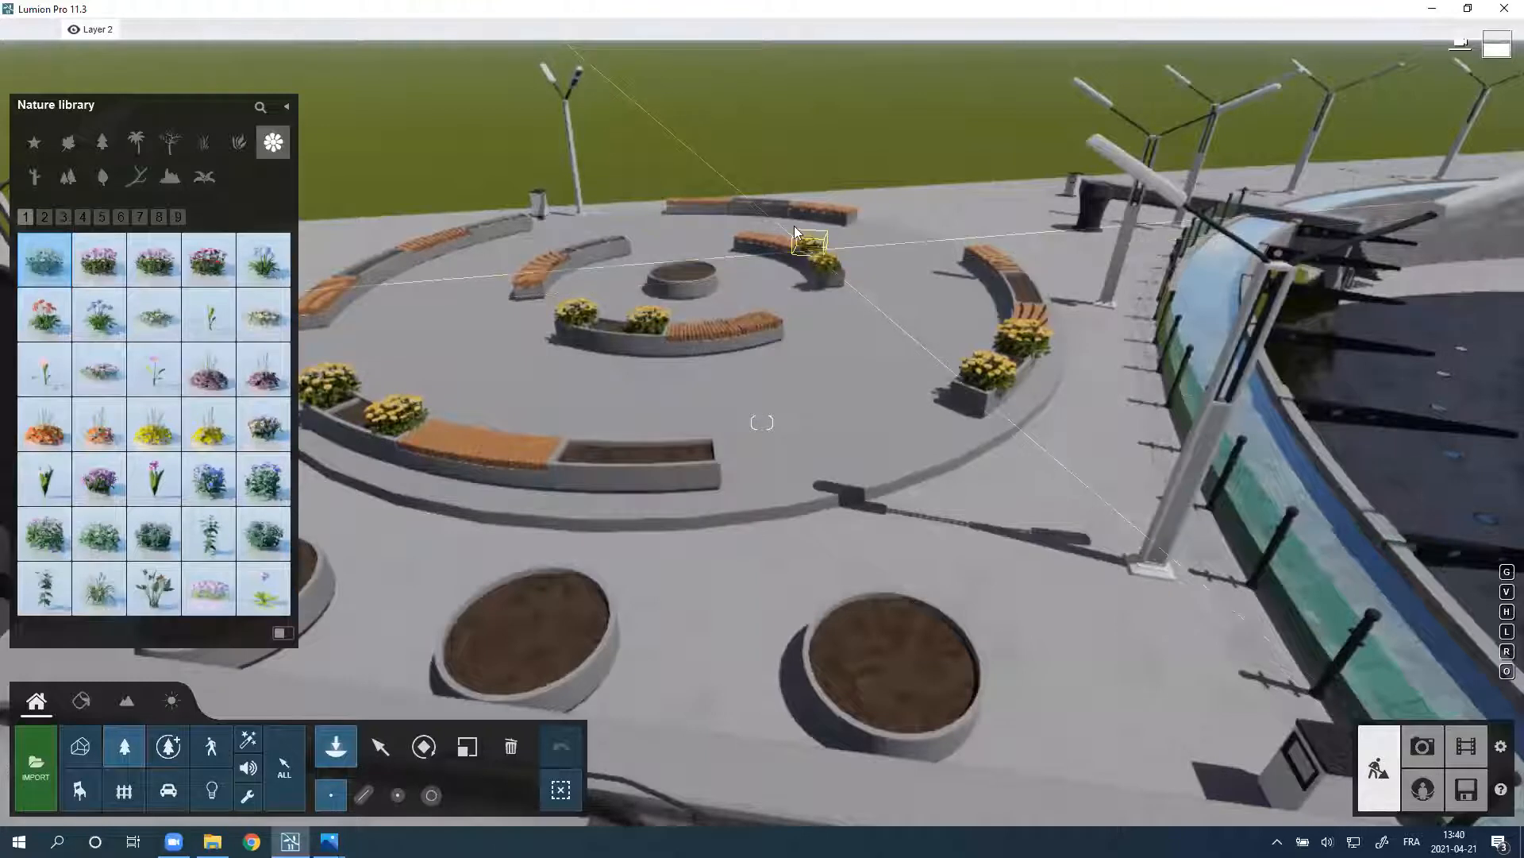
pyautogui.click(618, 238)
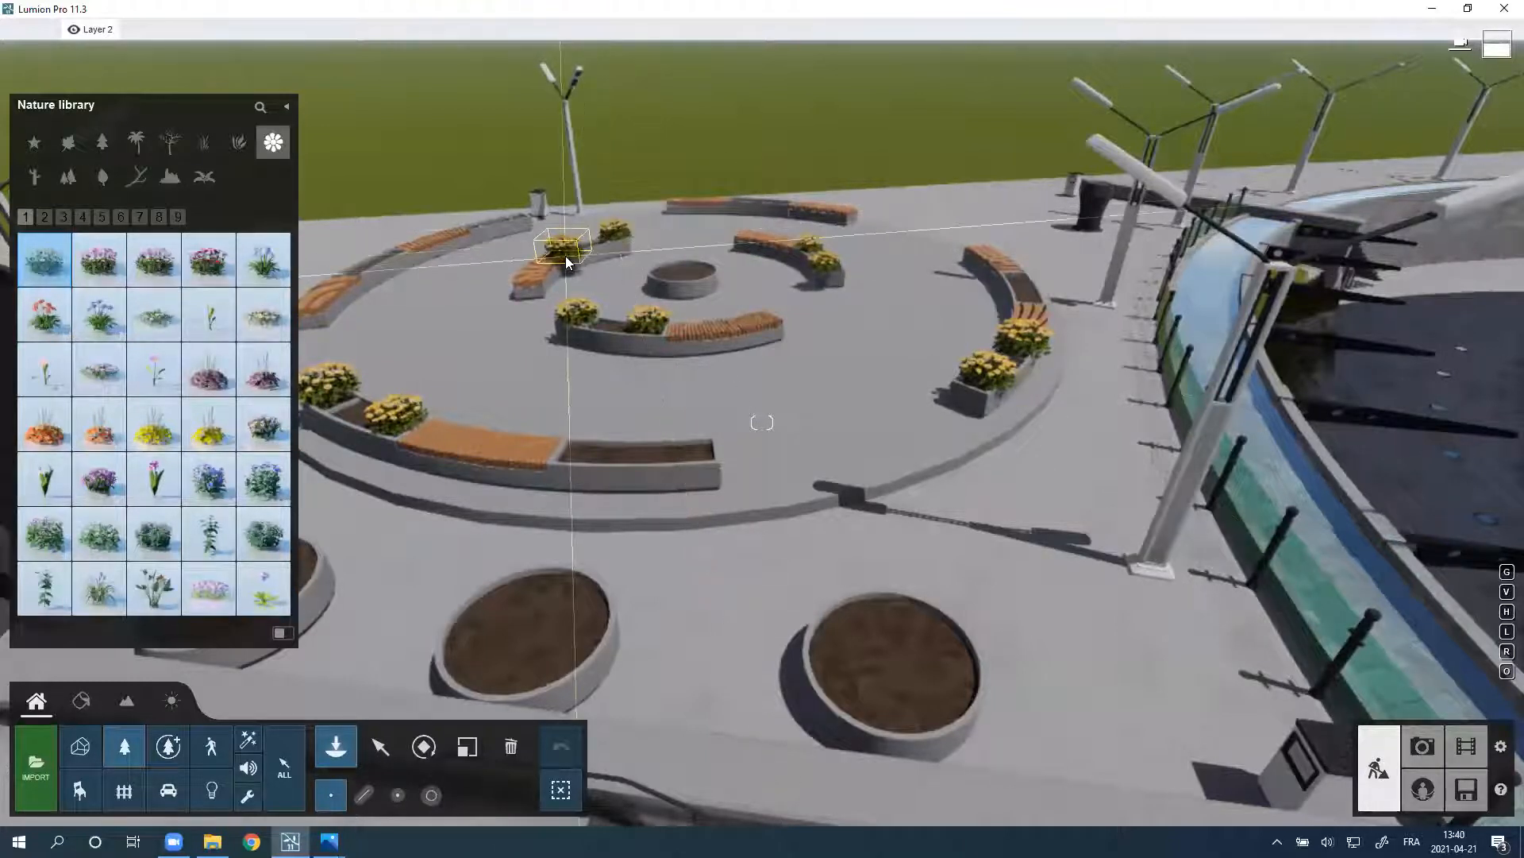
pyautogui.click(566, 256)
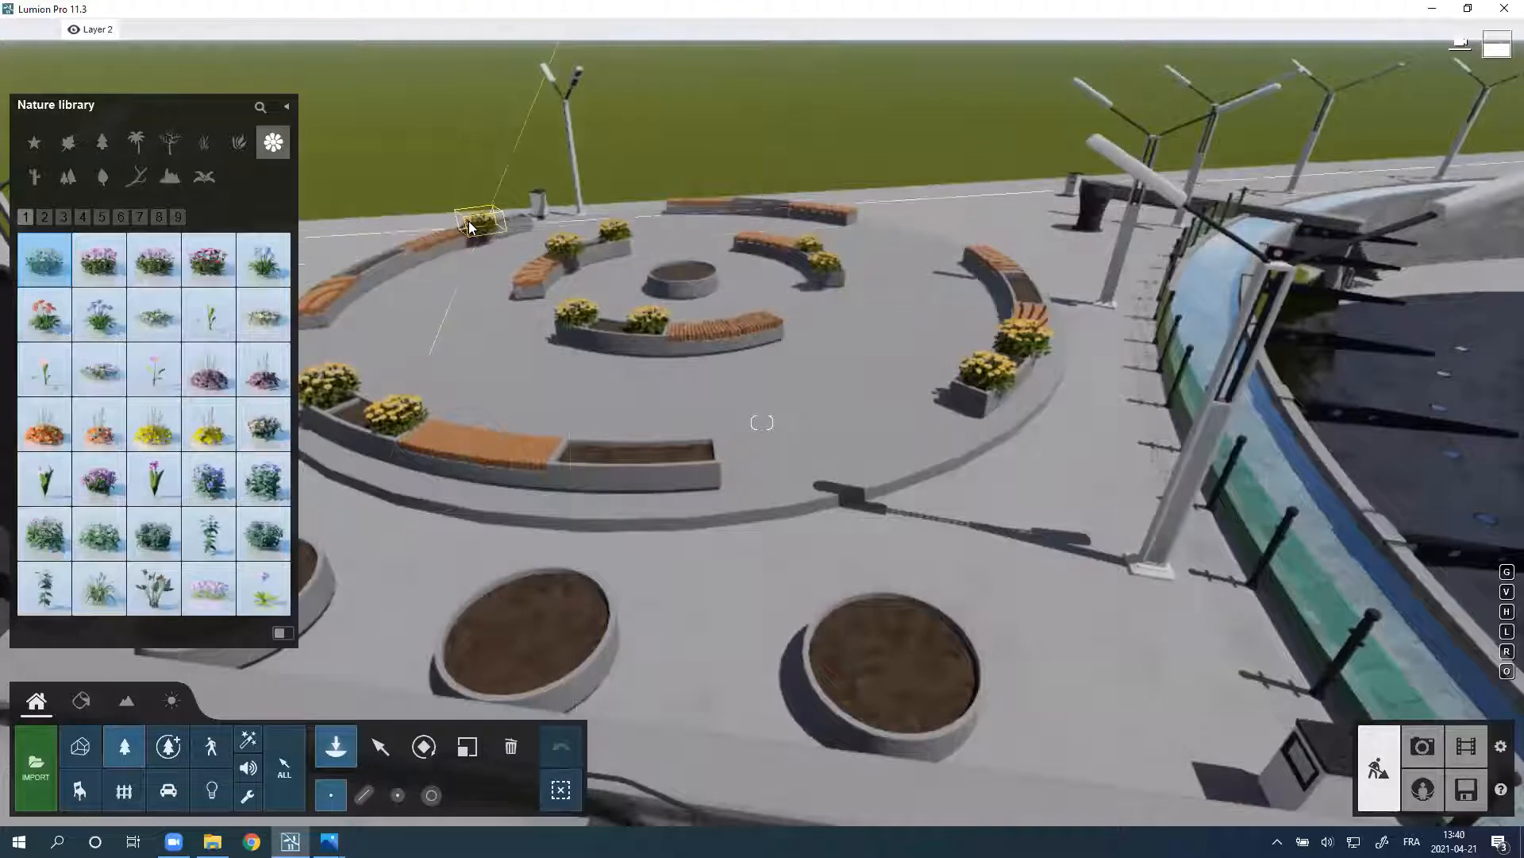
pyautogui.click(470, 226)
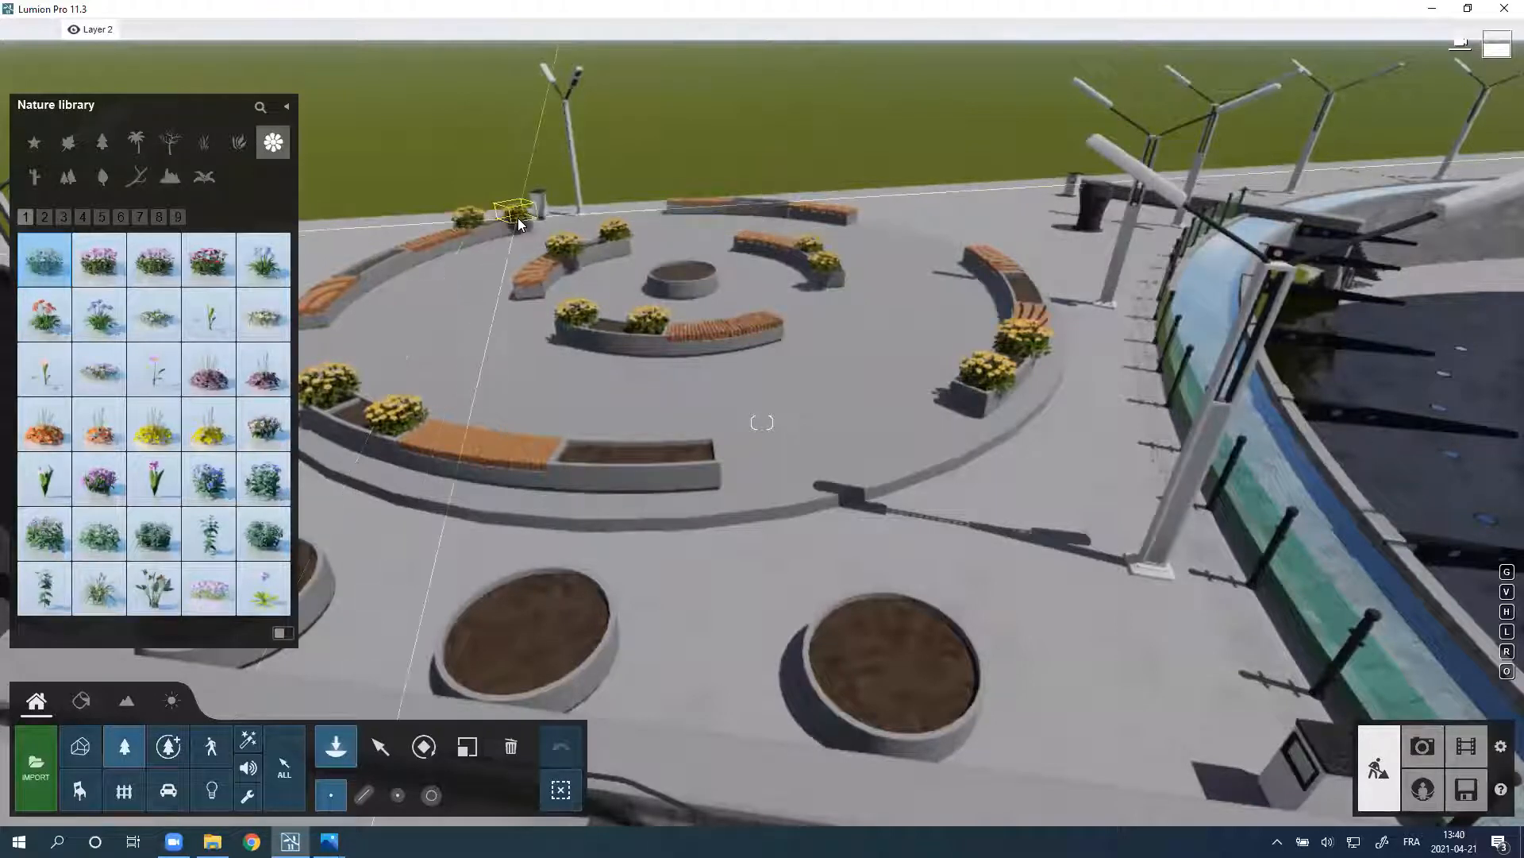
pyautogui.click(518, 218)
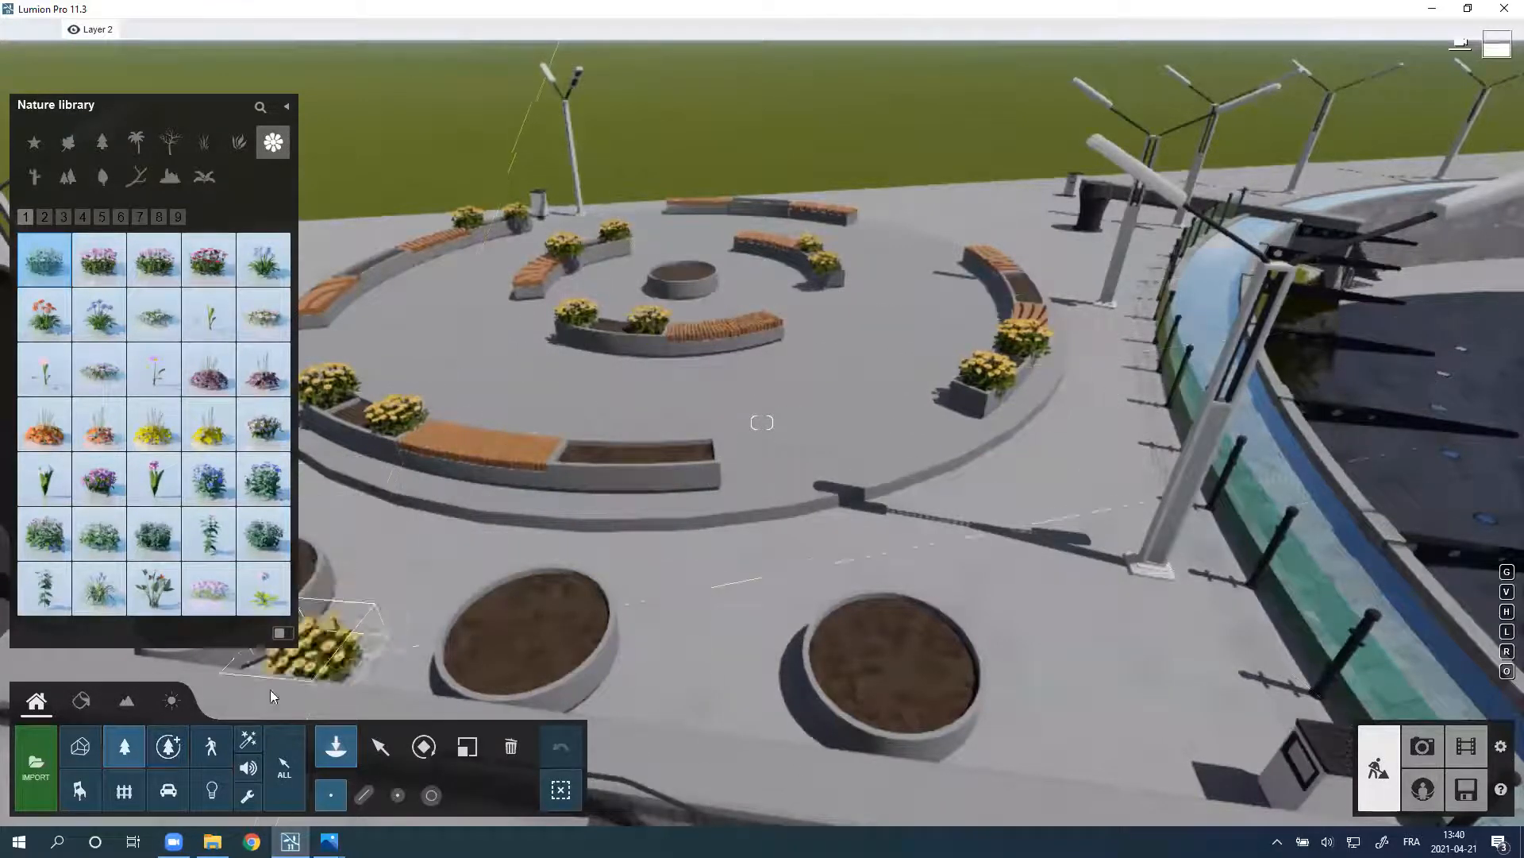
# Step: Choose a blue-green leafy plant and place one between the nearest outer bench's yellow bushes and two in its other planter
pyautogui.click(263, 534)
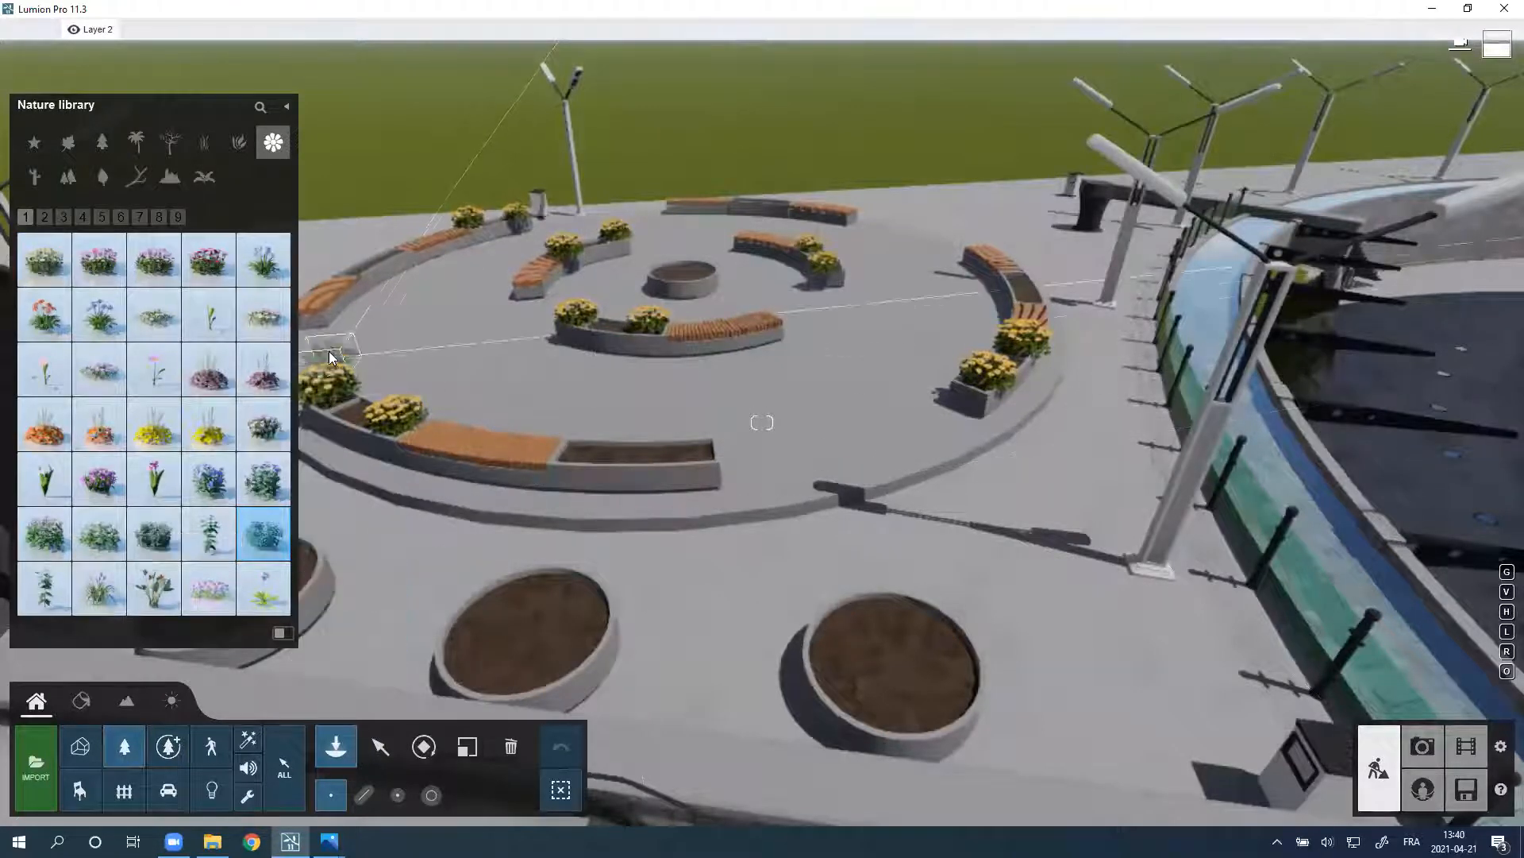
pyautogui.click(353, 400)
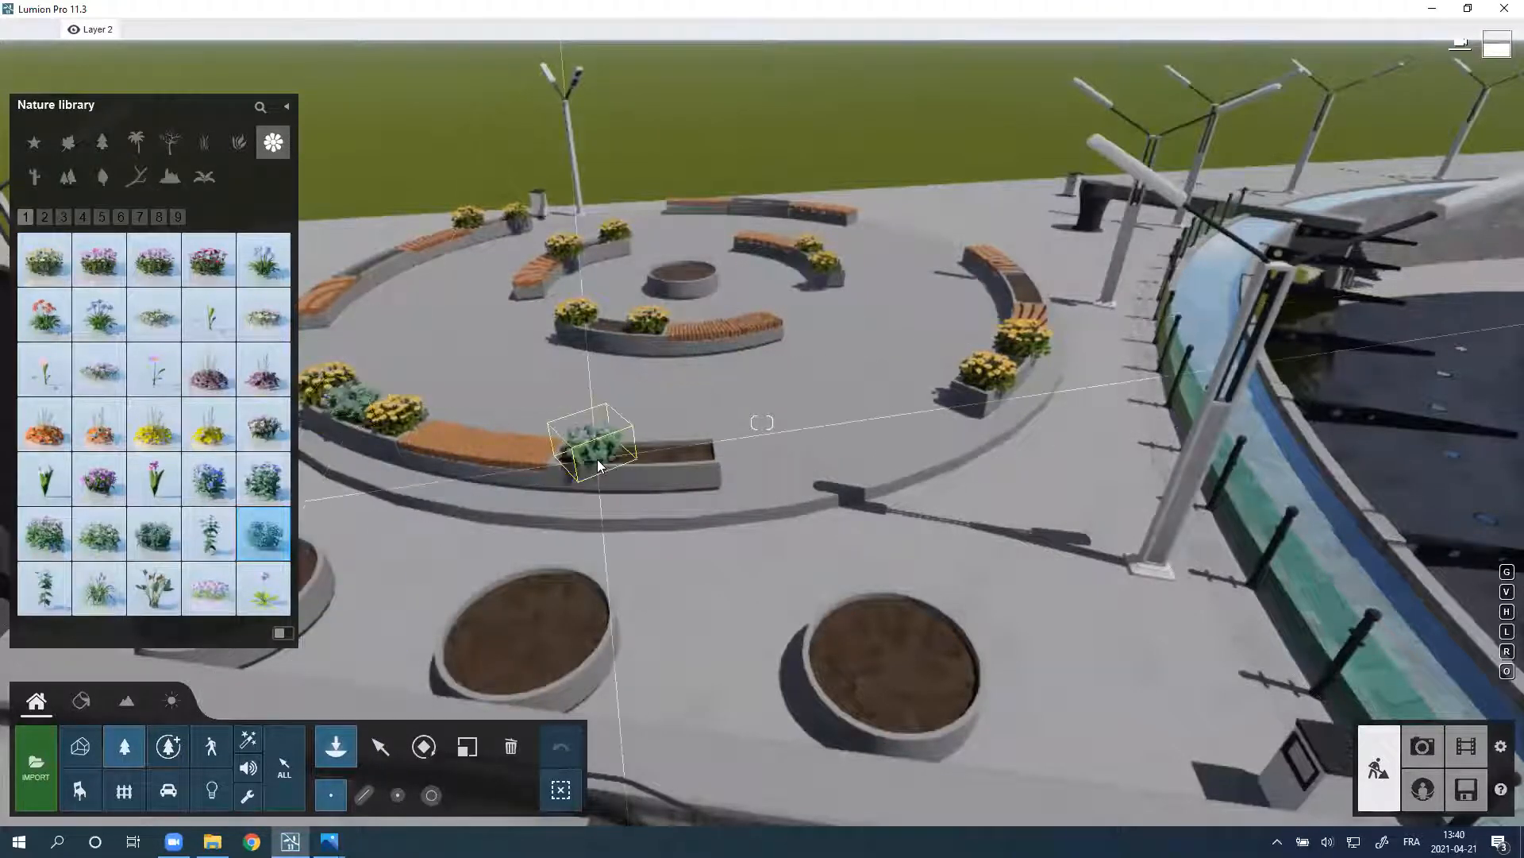
pyautogui.click(597, 459)
pyautogui.click(673, 459)
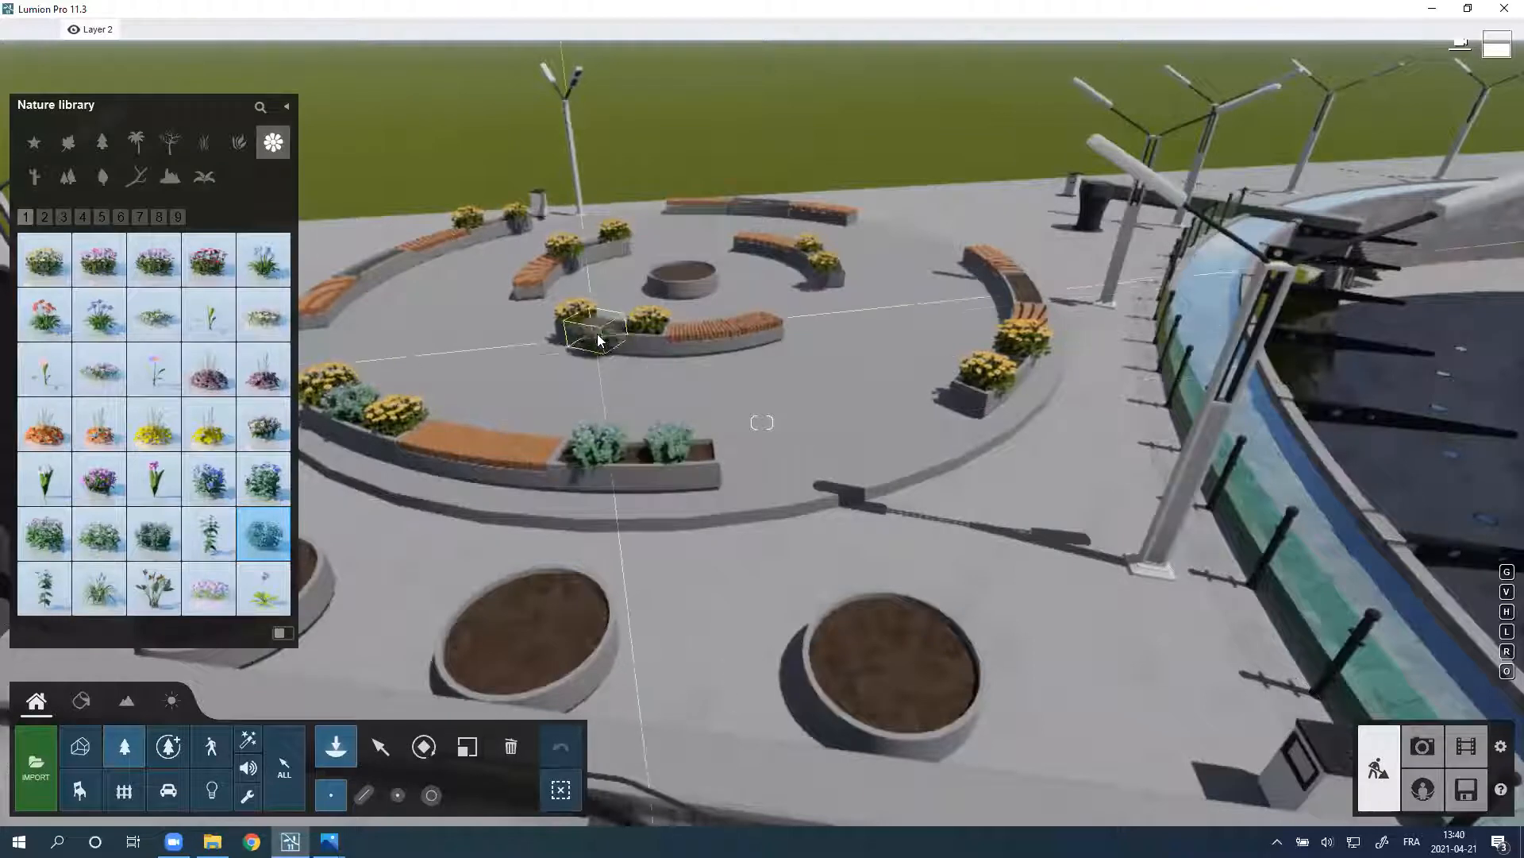
# Step: Add blue-green plants between the yellow bushes of the other benches and in the empty planters of the outer ring
pyautogui.click(1013, 365)
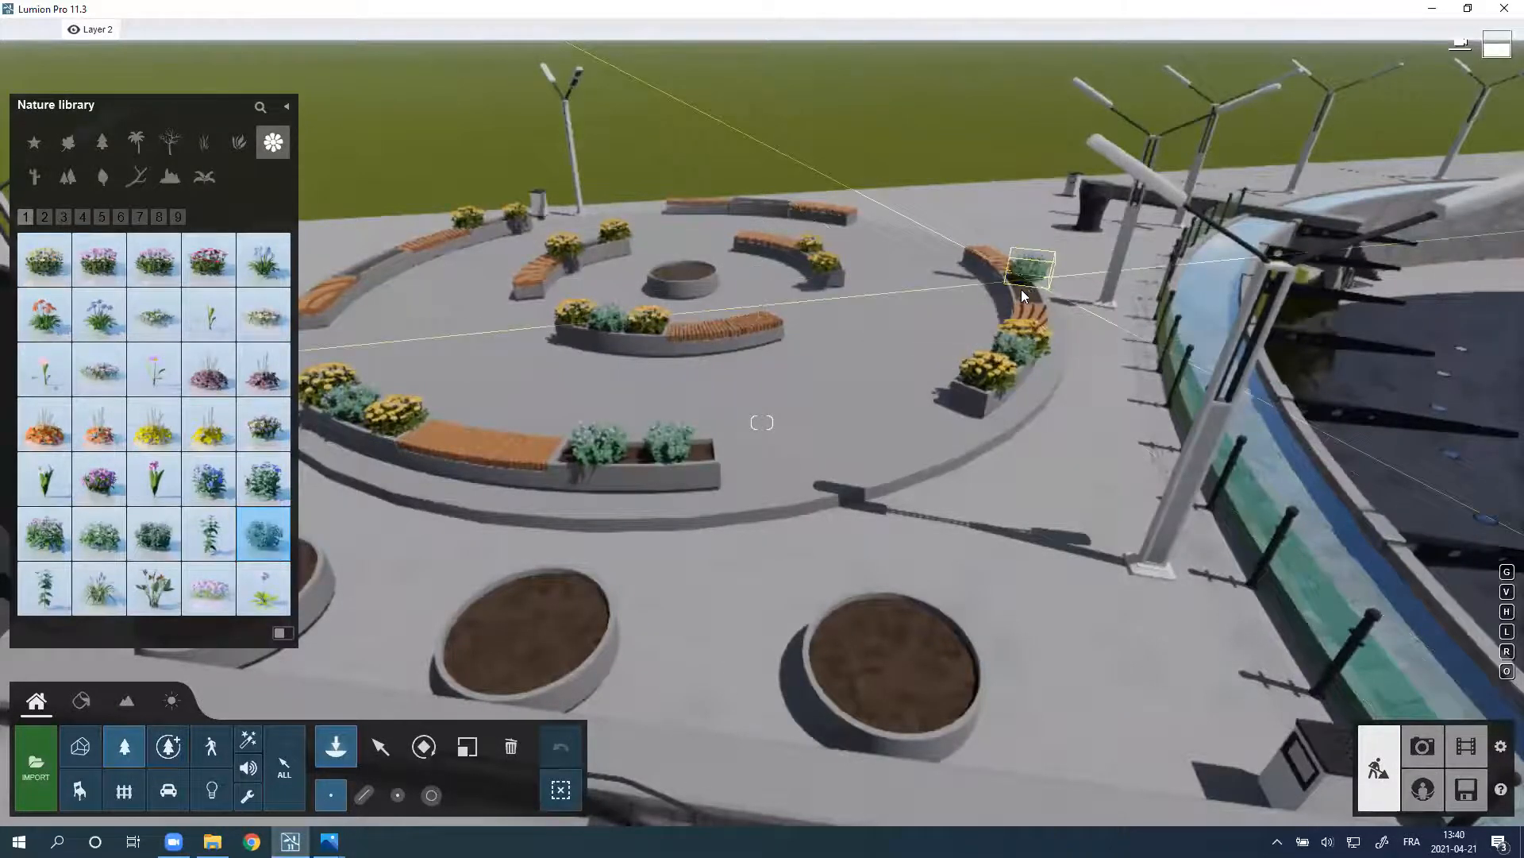
pyautogui.click(772, 205)
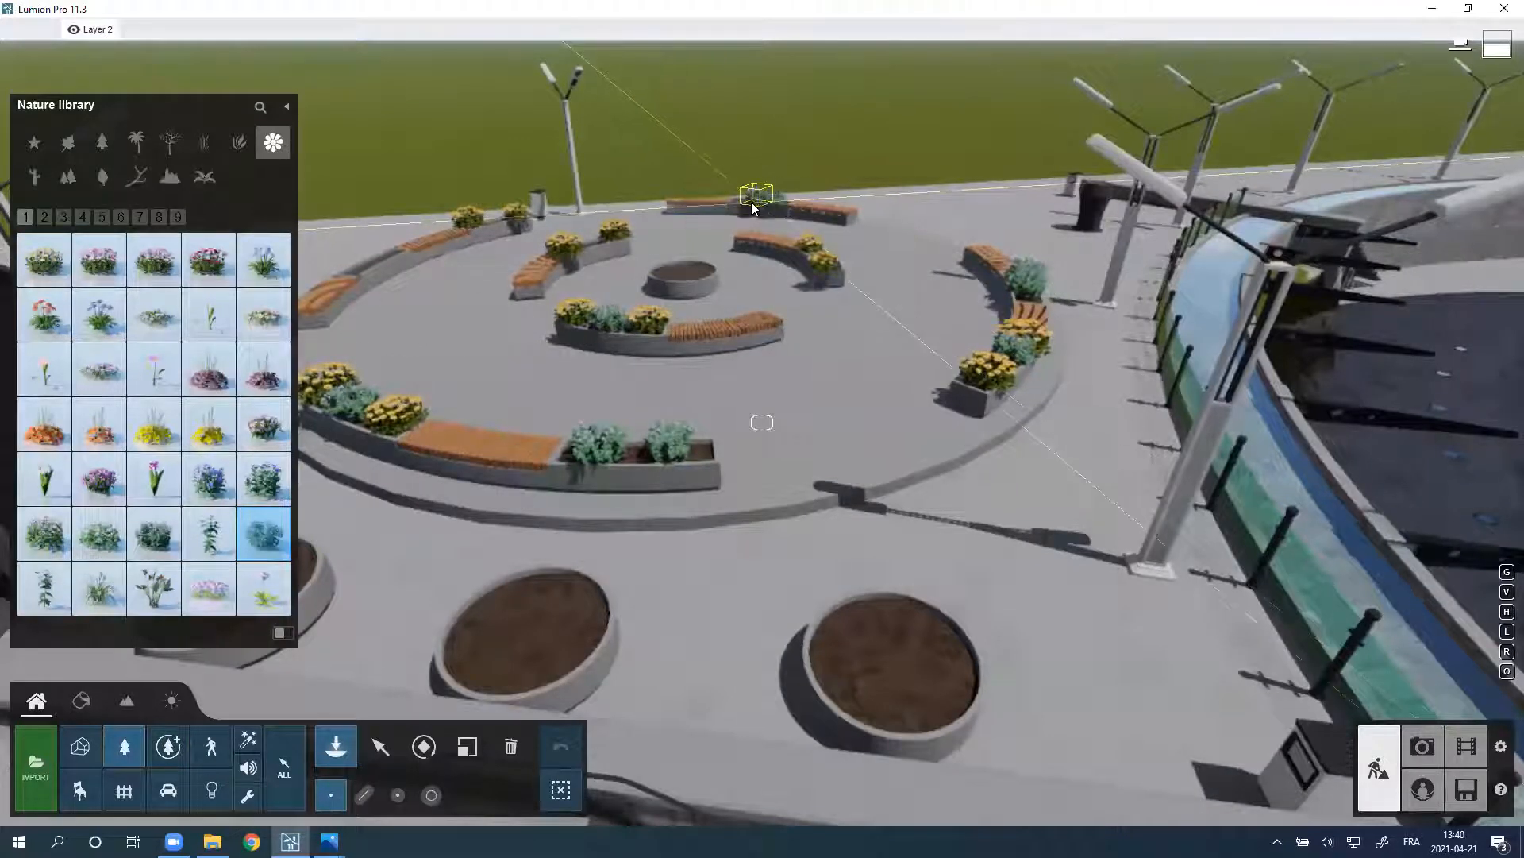
pyautogui.click(589, 243)
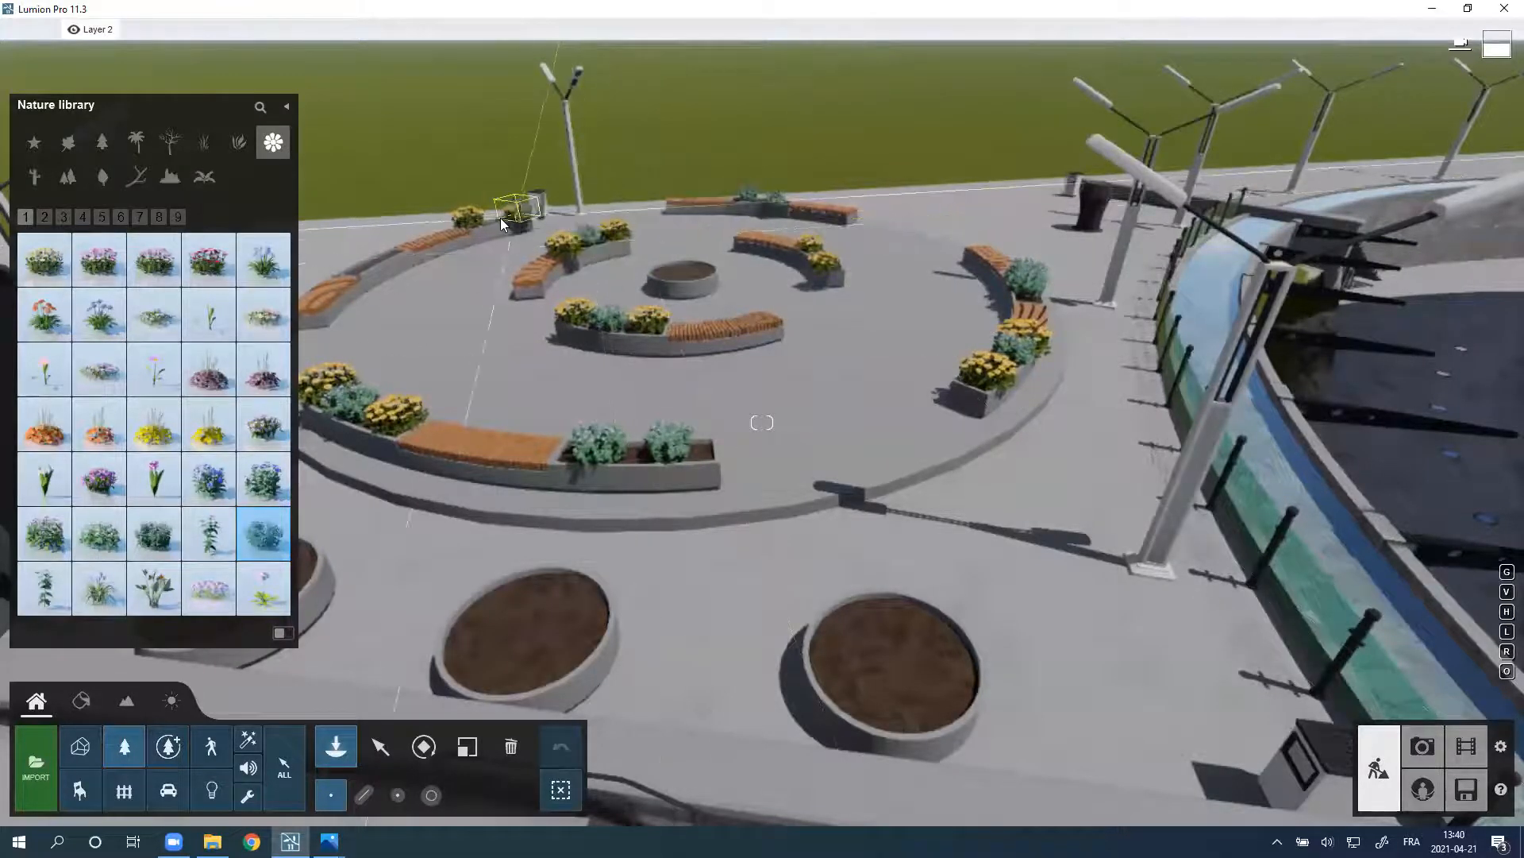
pyautogui.click(377, 255)
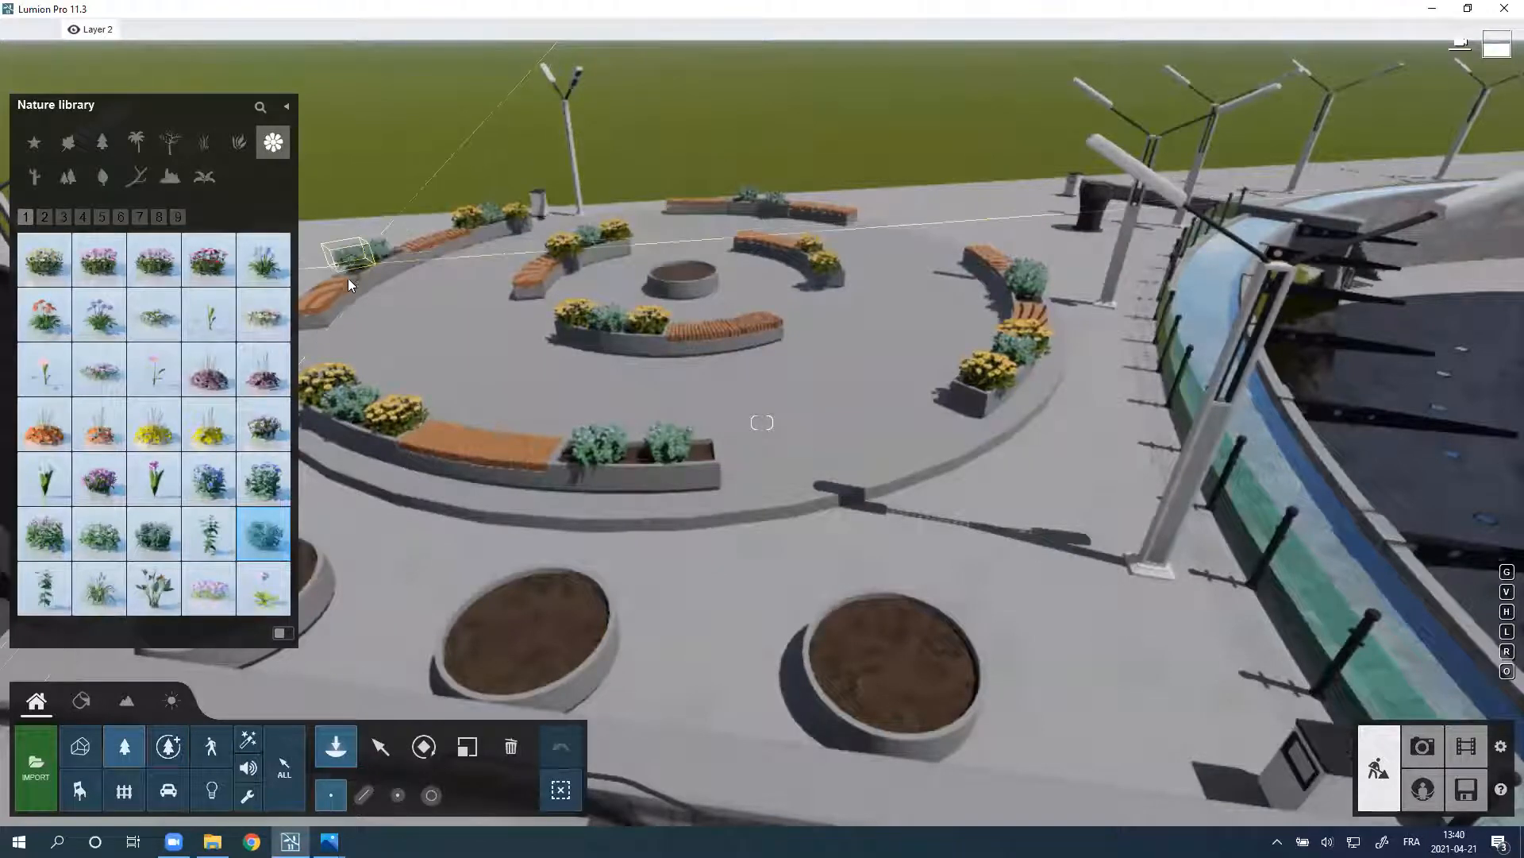
pyautogui.click(345, 281)
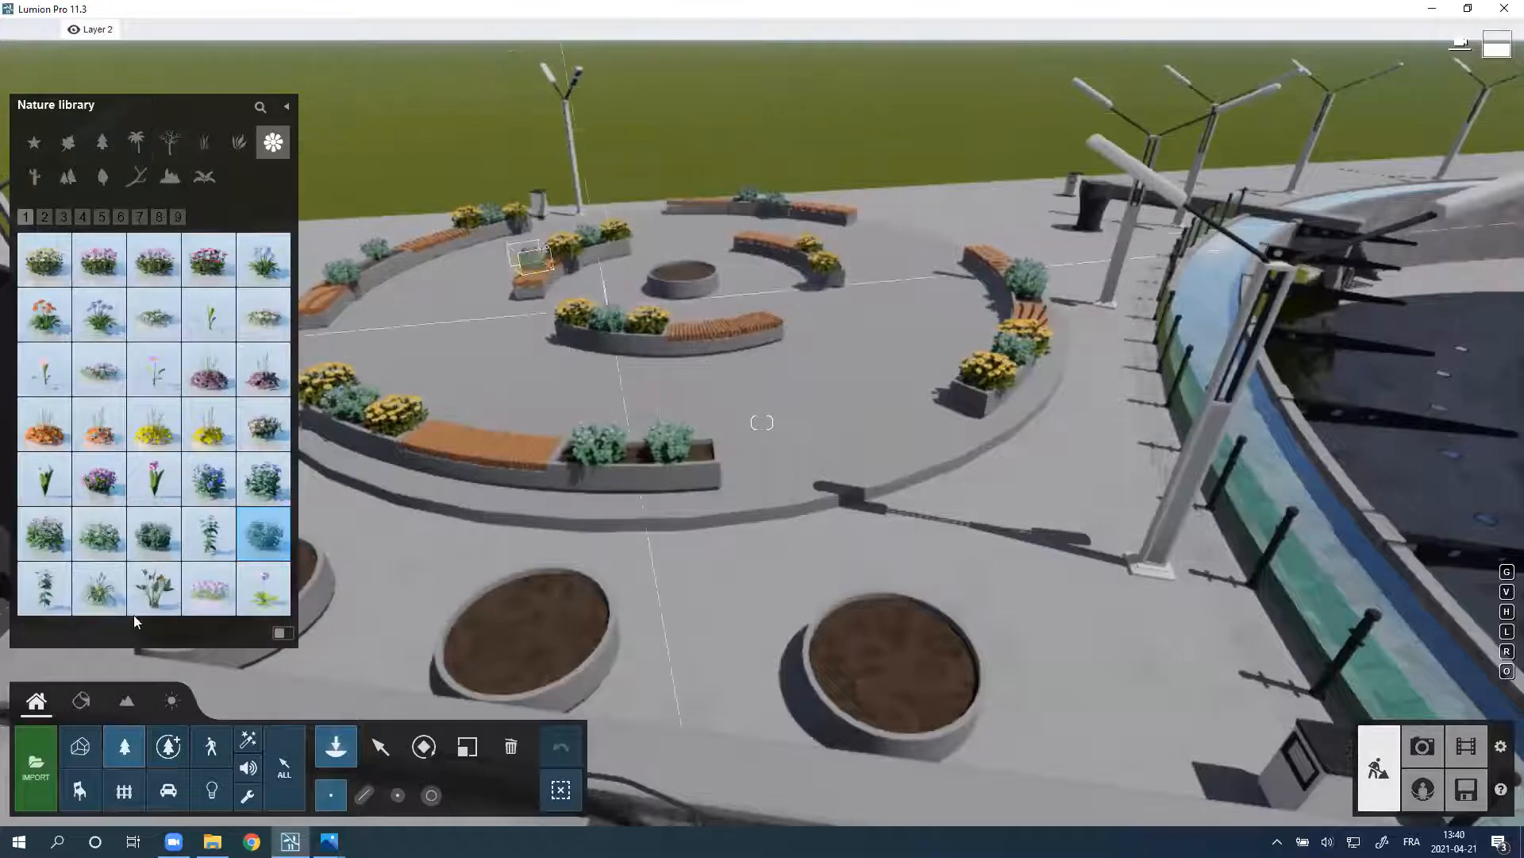
# Step: Choose a slender broadleaf tree and plant one in the central round planter and one in each nearby round planter
pyautogui.click(67, 143)
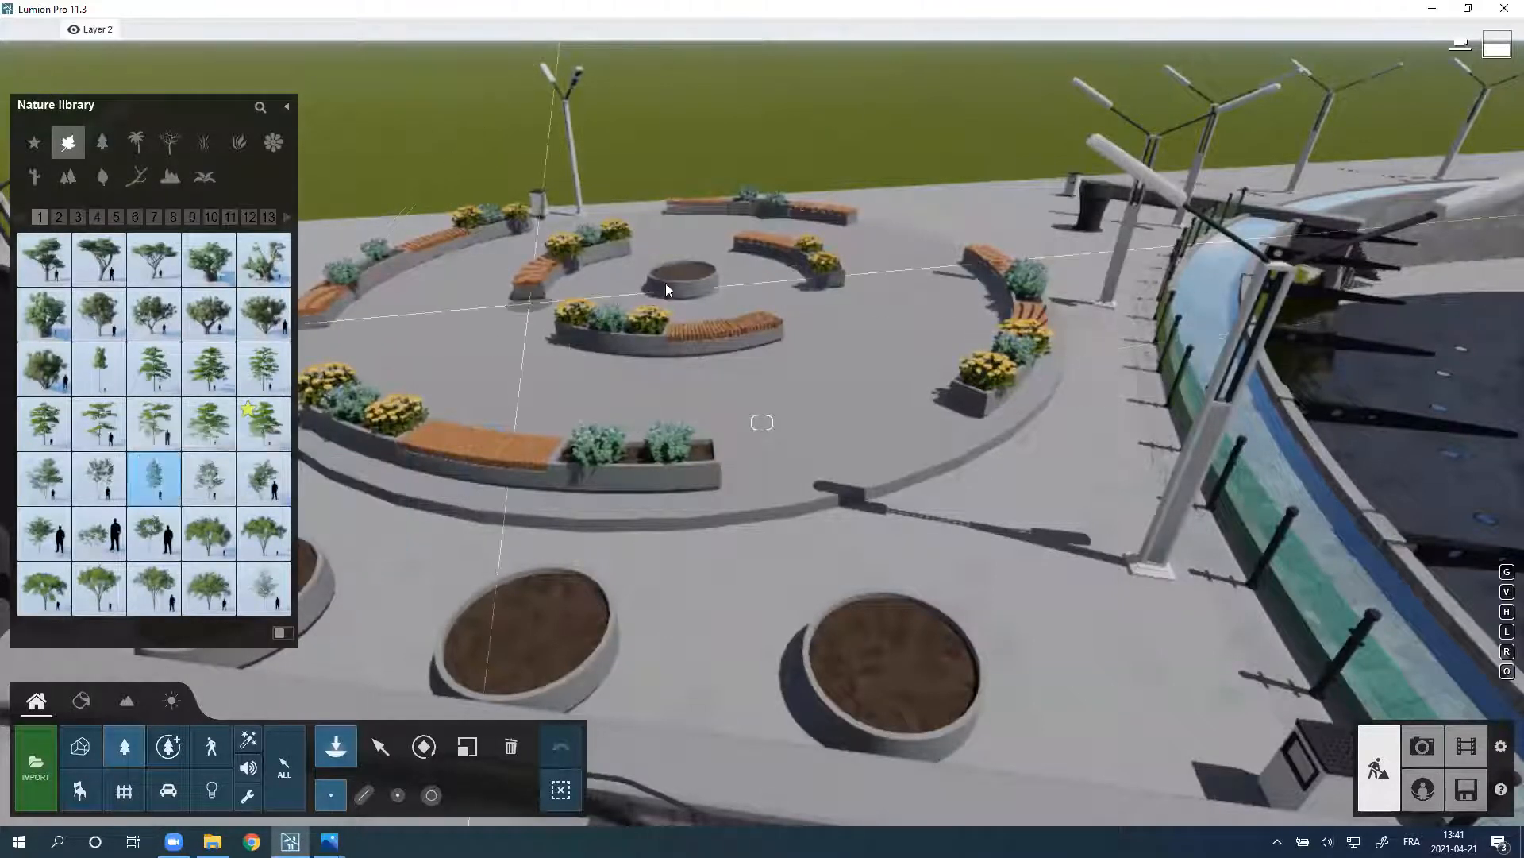
pyautogui.click(684, 270)
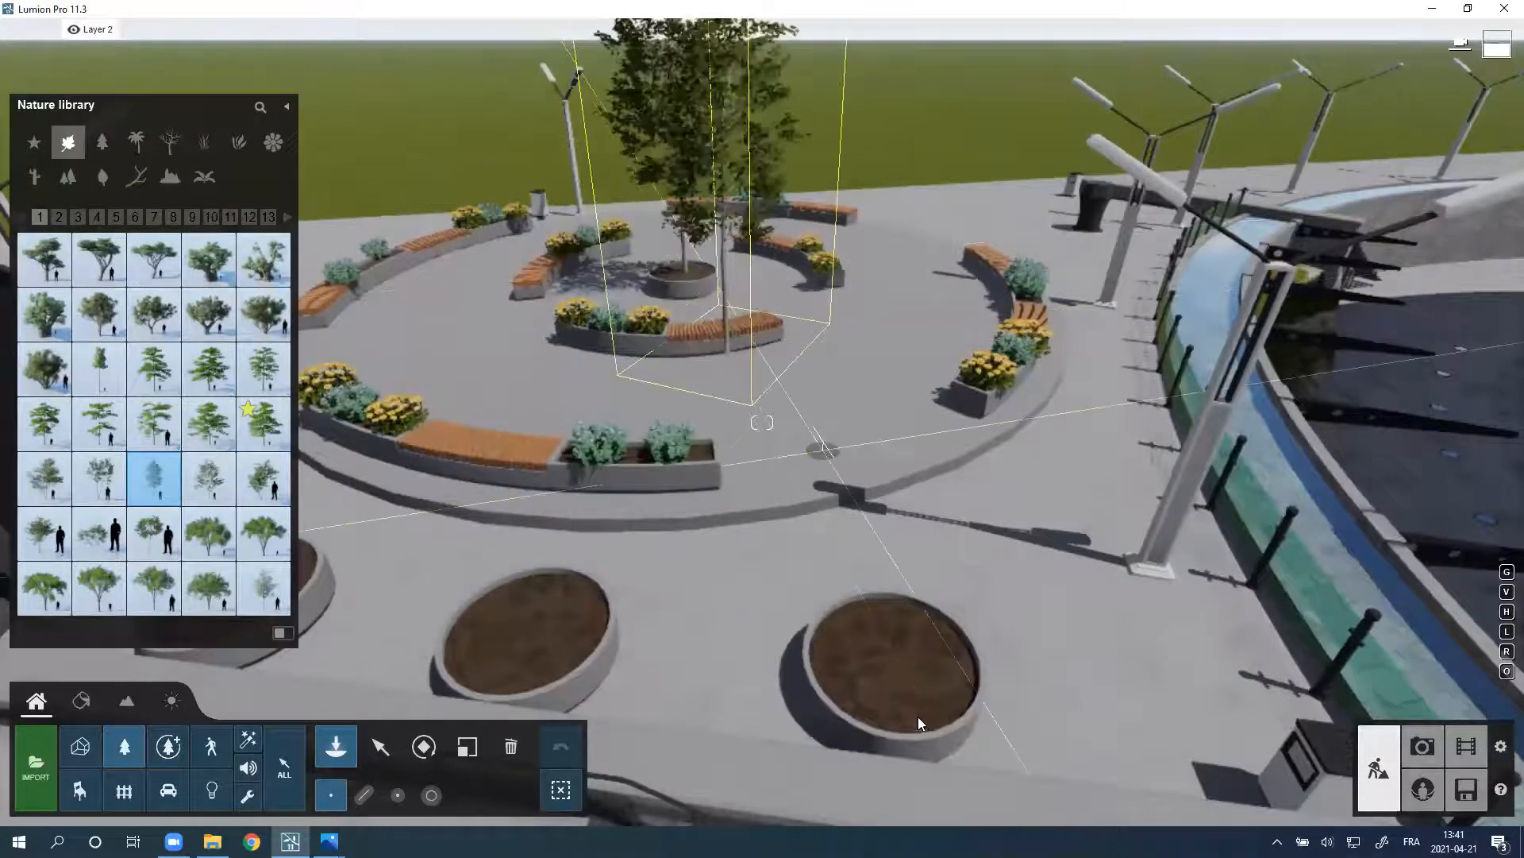
pyautogui.click(907, 686)
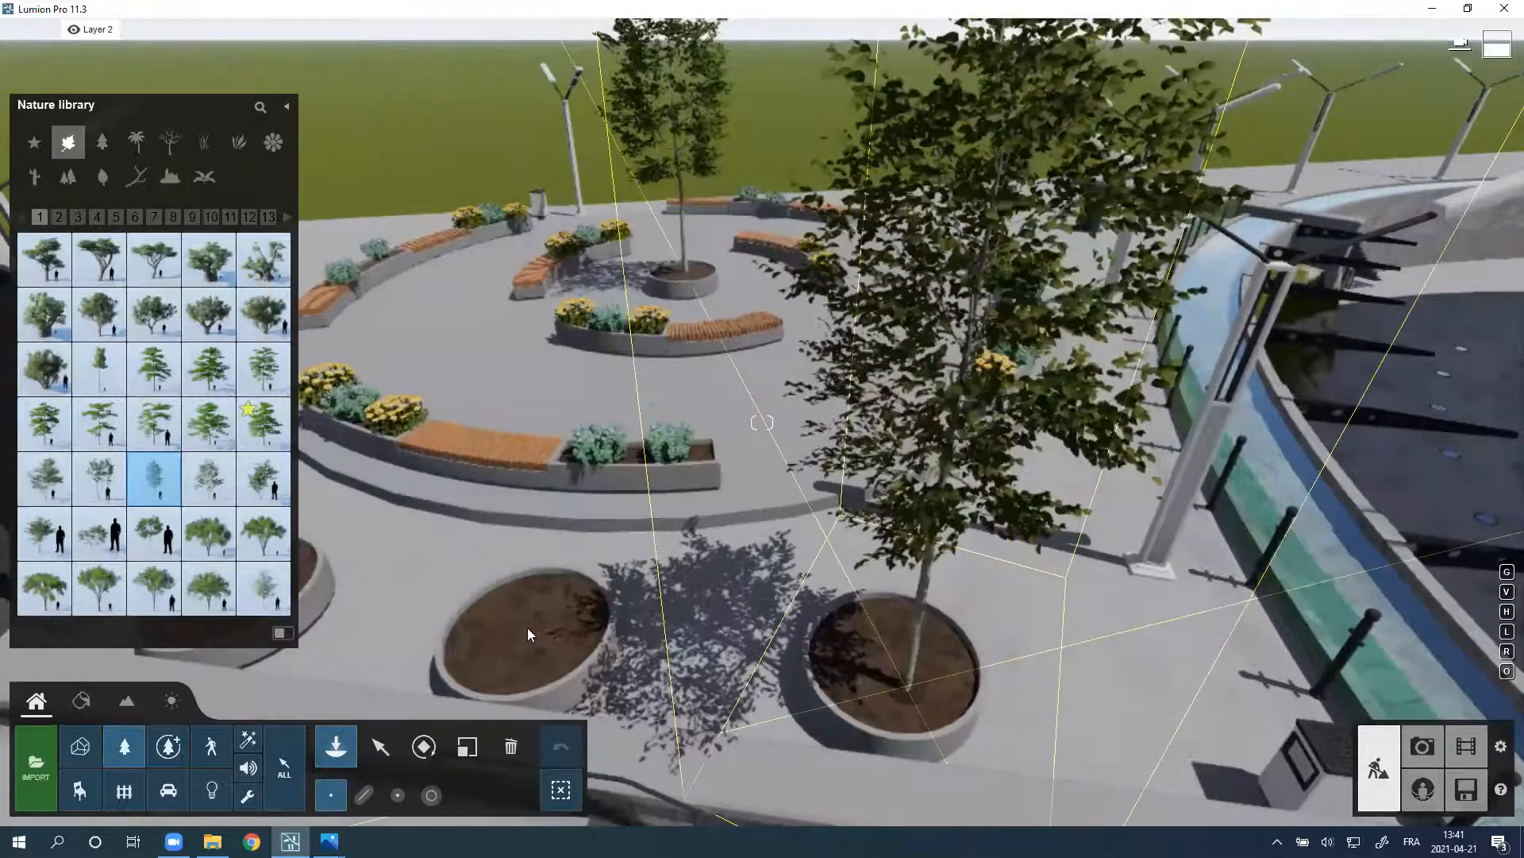
pyautogui.click(528, 628)
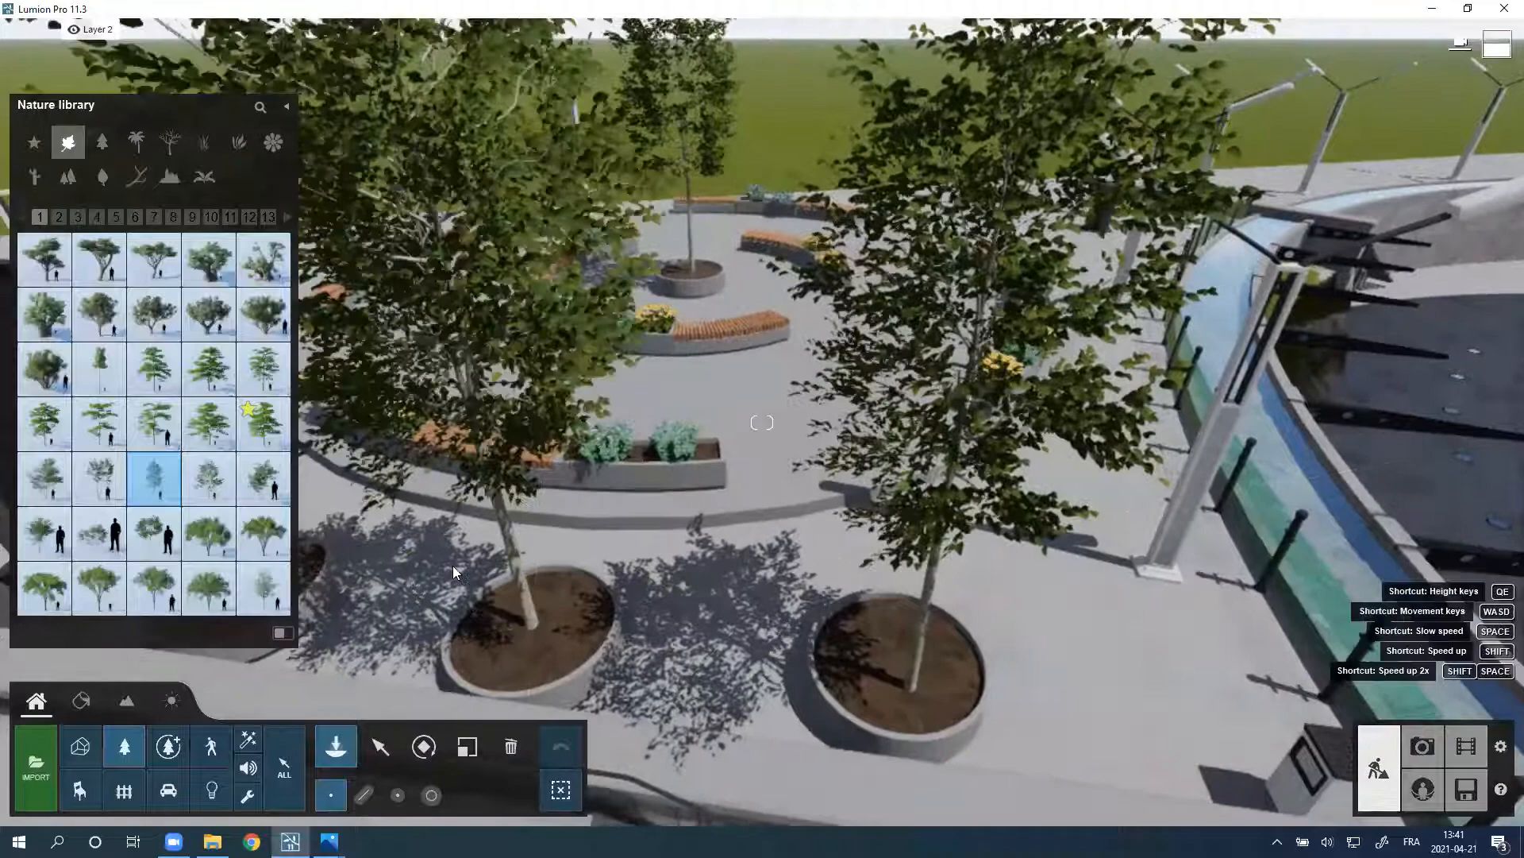
pyautogui.moveTo(452, 565); pyautogui.dragTo(355, 550, button='right')
pyautogui.click(456, 561)
# Step: Examine the planted plaza and the building's facade from several angles and heights
pyautogui.press('s')
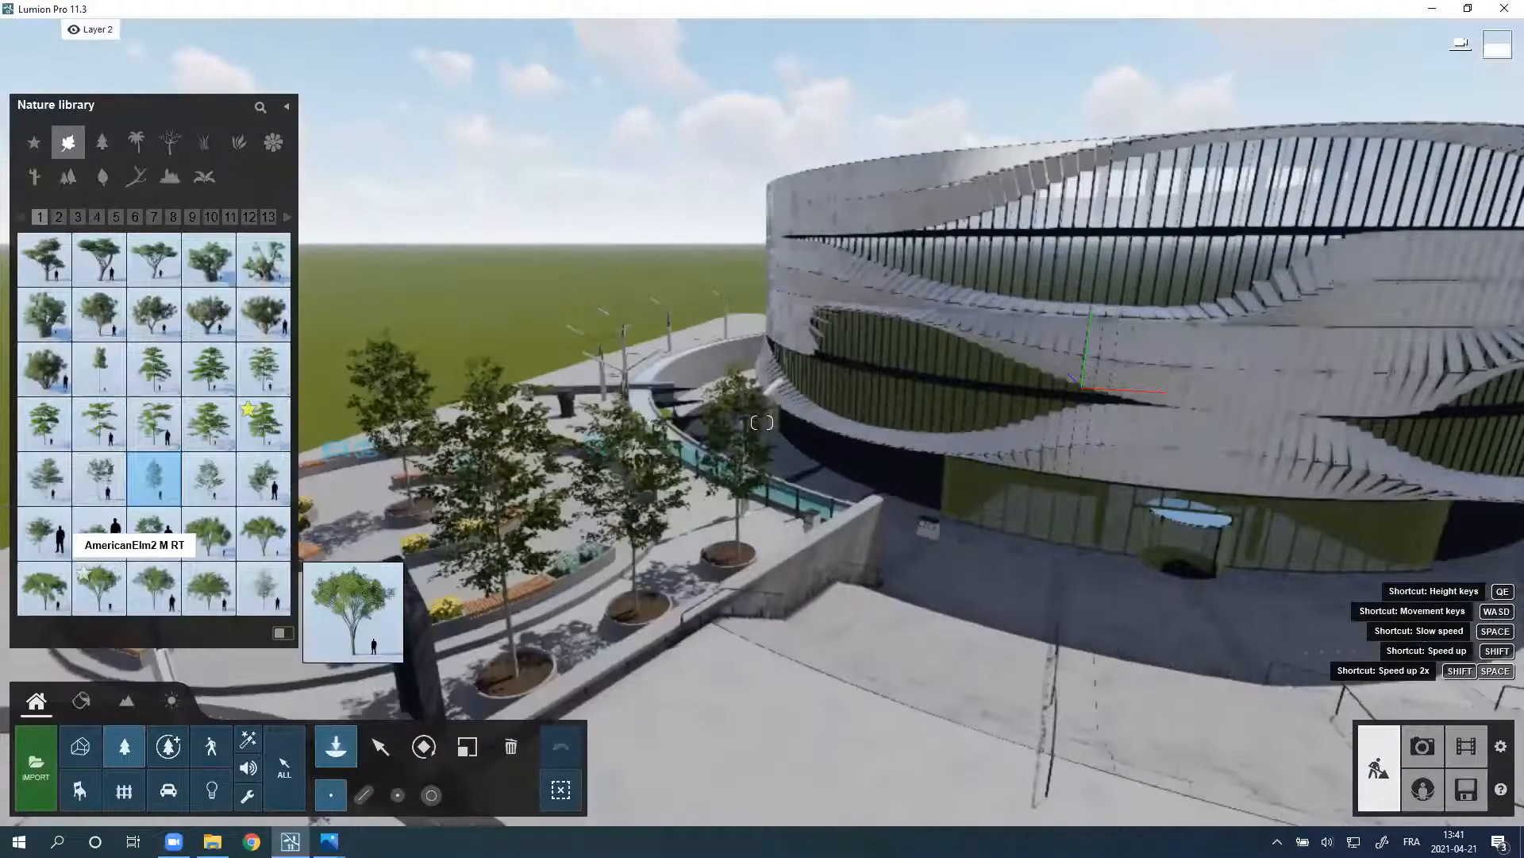
pyautogui.moveTo(50, 547); pyautogui.dragTo(149, 629, button='right')
pyautogui.press('s')
pyautogui.press('a')
pyautogui.press('a')
pyautogui.press('e')
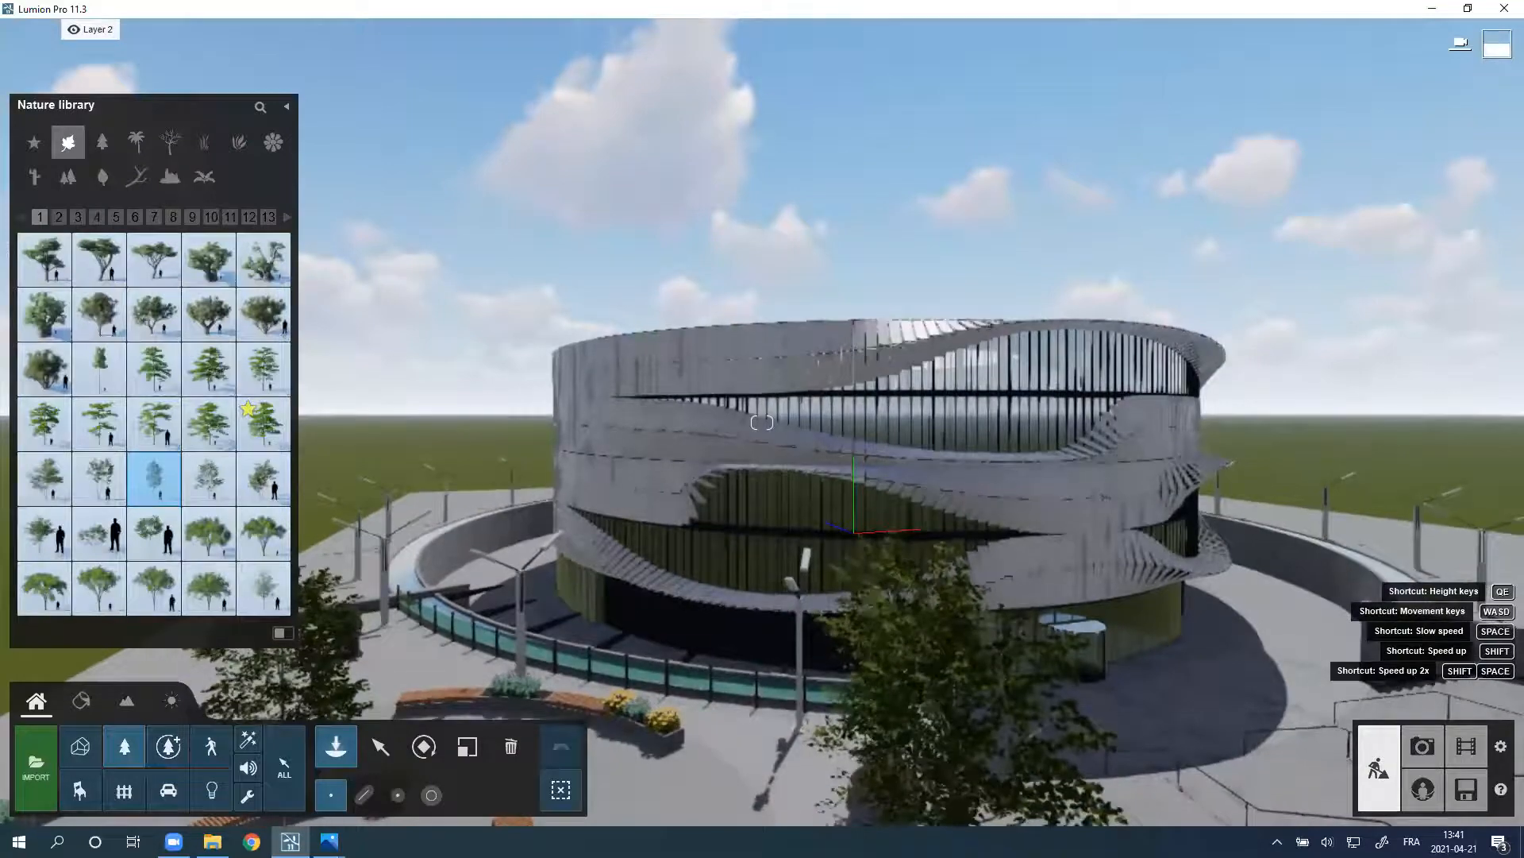
pyautogui.moveTo(762, 422); pyautogui.dragTo(762, 485, button='right')
pyautogui.press('e')
pyautogui.press('e')
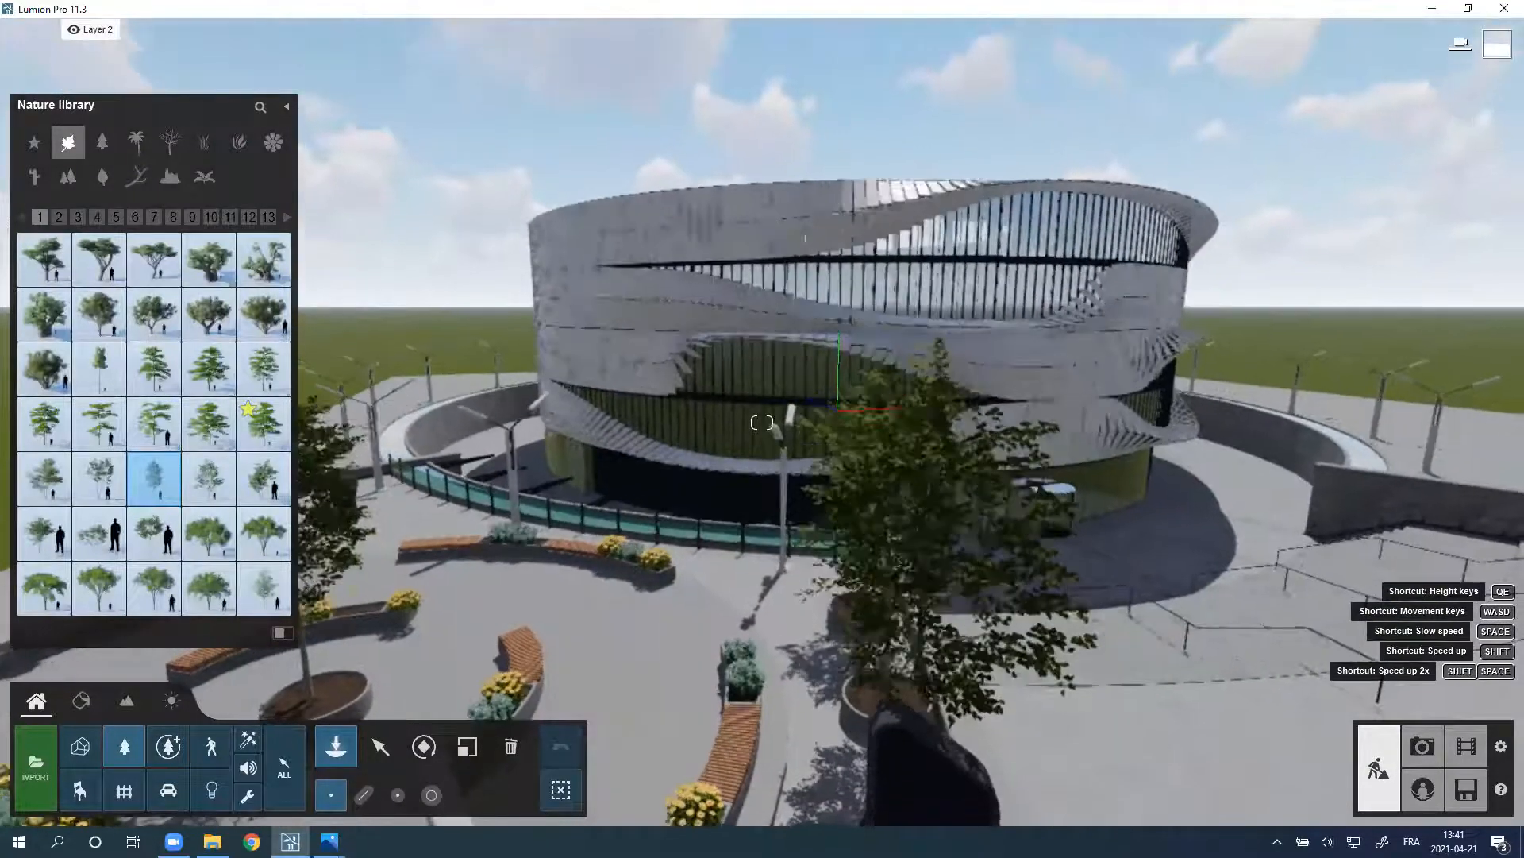
pyautogui.moveTo(763, 422); pyautogui.dragTo(698, 422, button='right')
pyautogui.press('e')
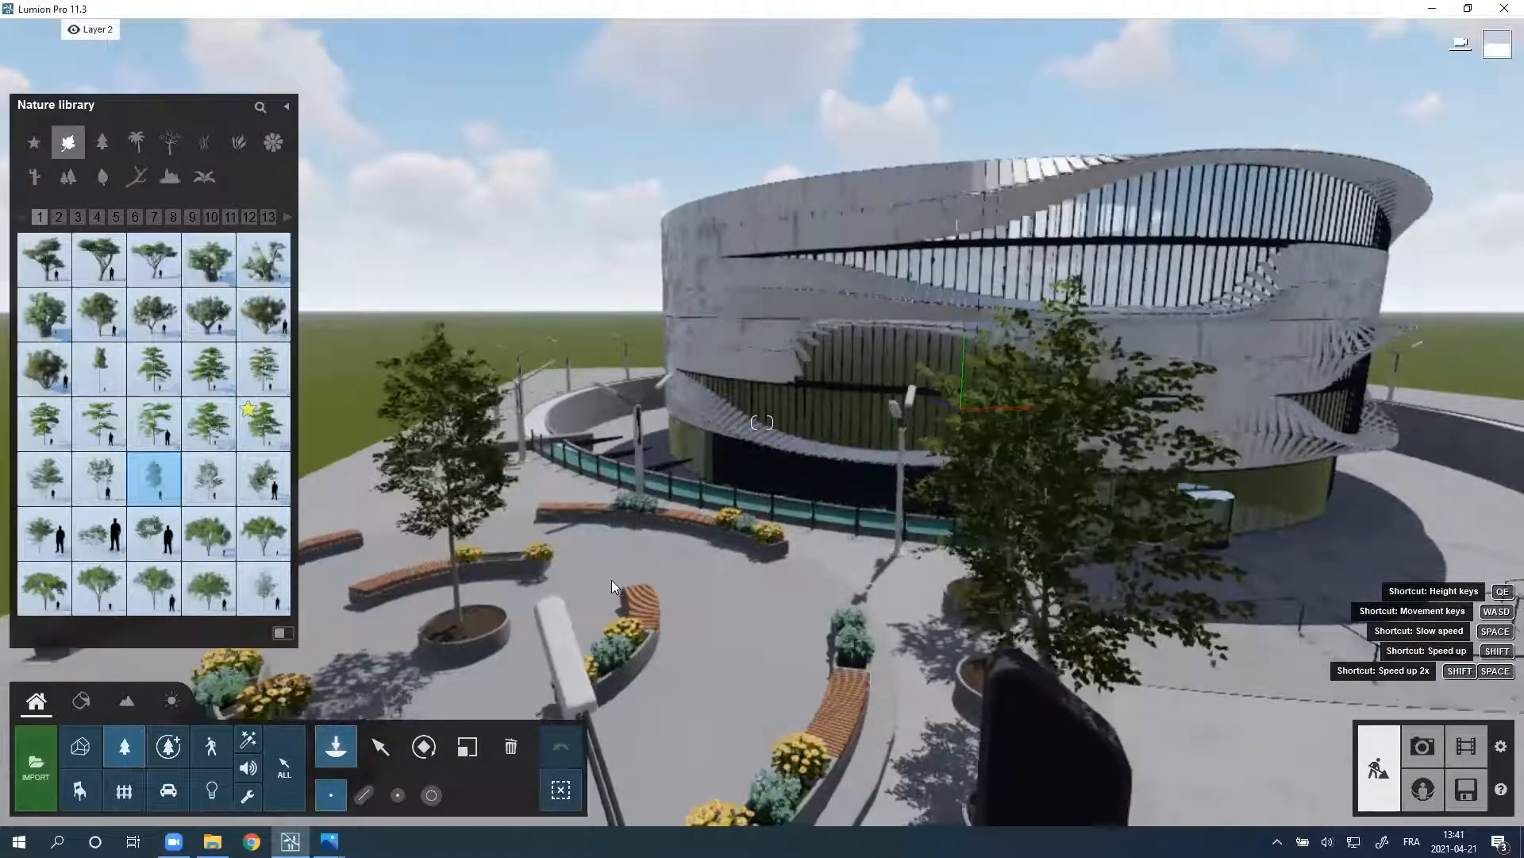
pyautogui.moveTo(611, 580); pyautogui.dragTo(614, 573, button='right')
pyautogui.press('w')
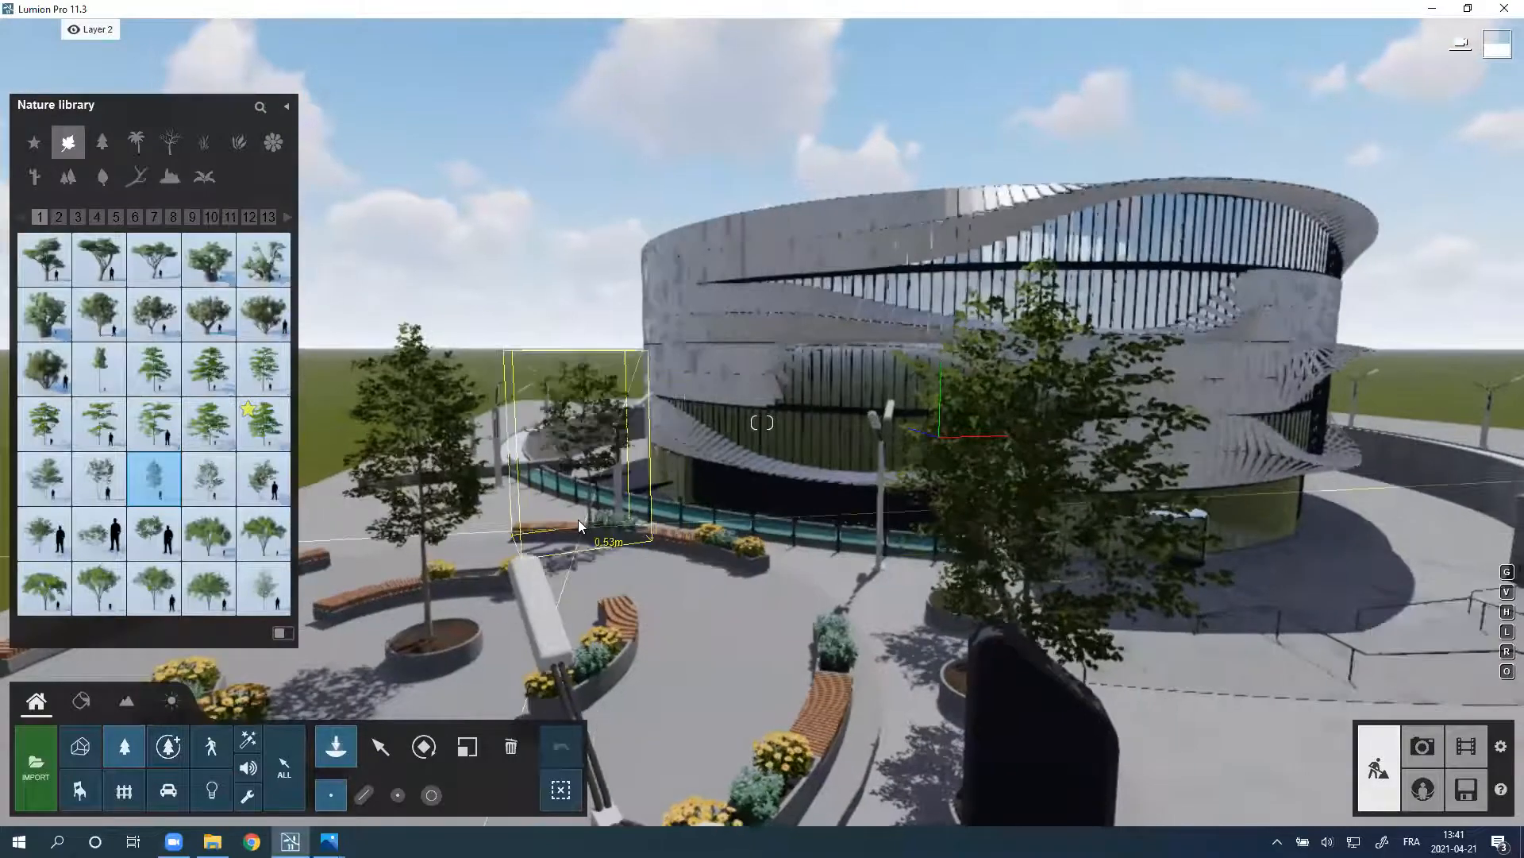
pyautogui.press('s')
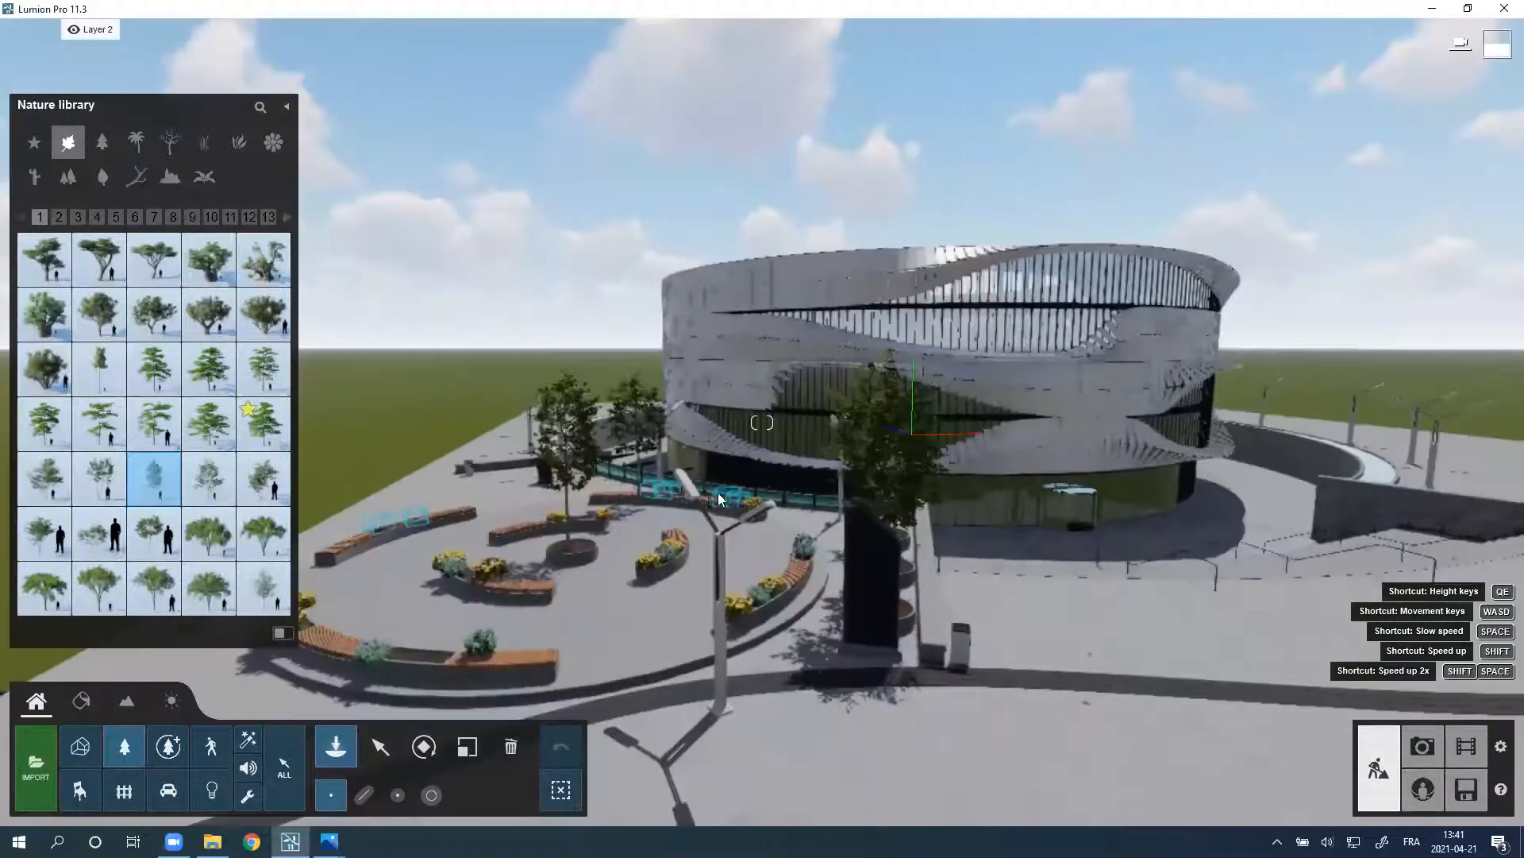
pyautogui.press('q')
pyautogui.press('q')
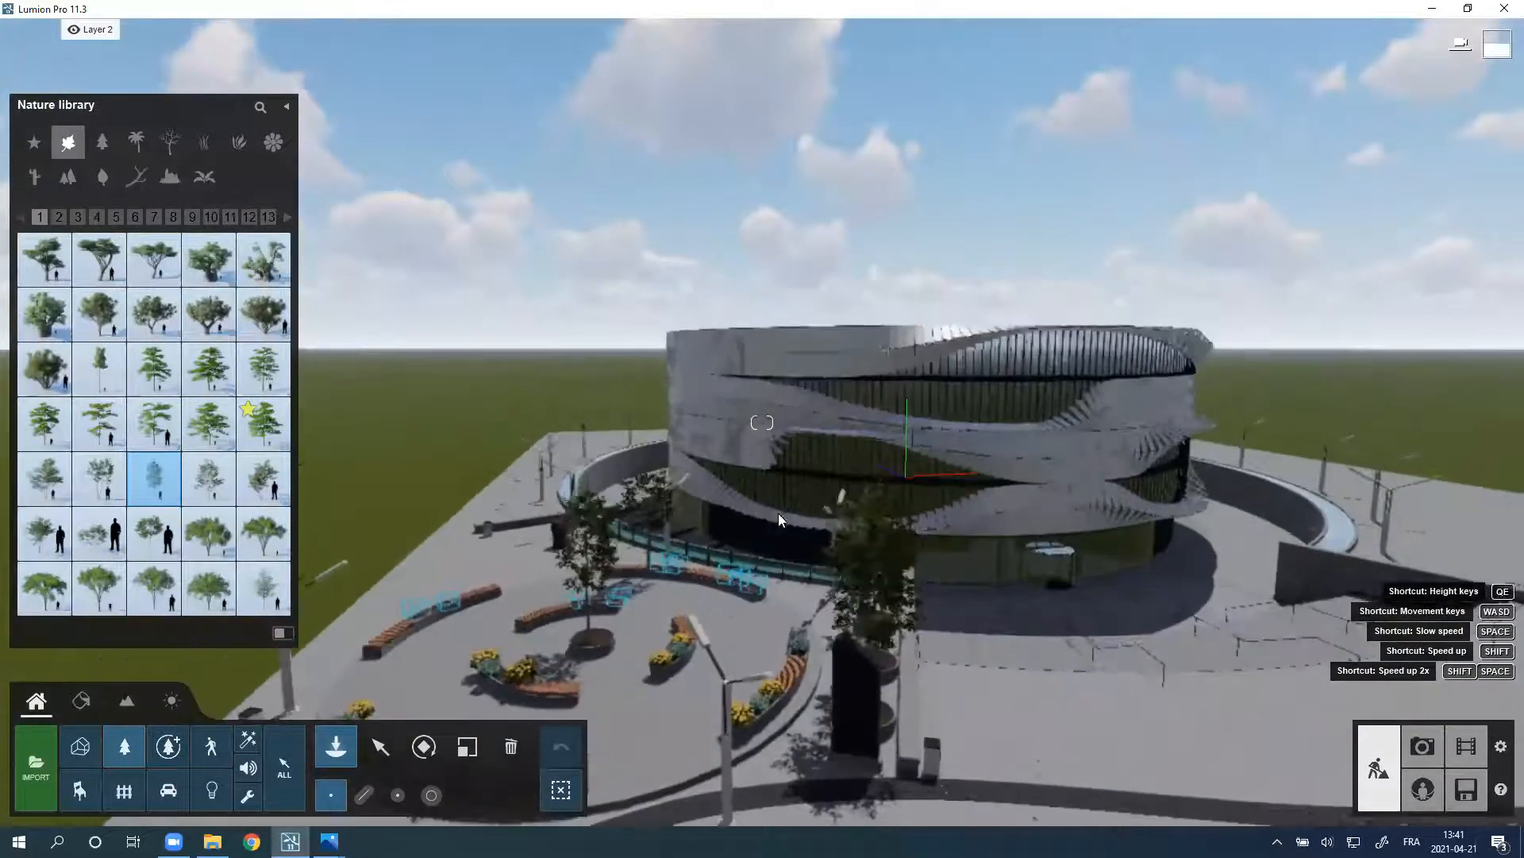
# Step: With line placement of the slender broadleaf tree, draw a four-point path on the grass around the back of the site
pyautogui.press('q')
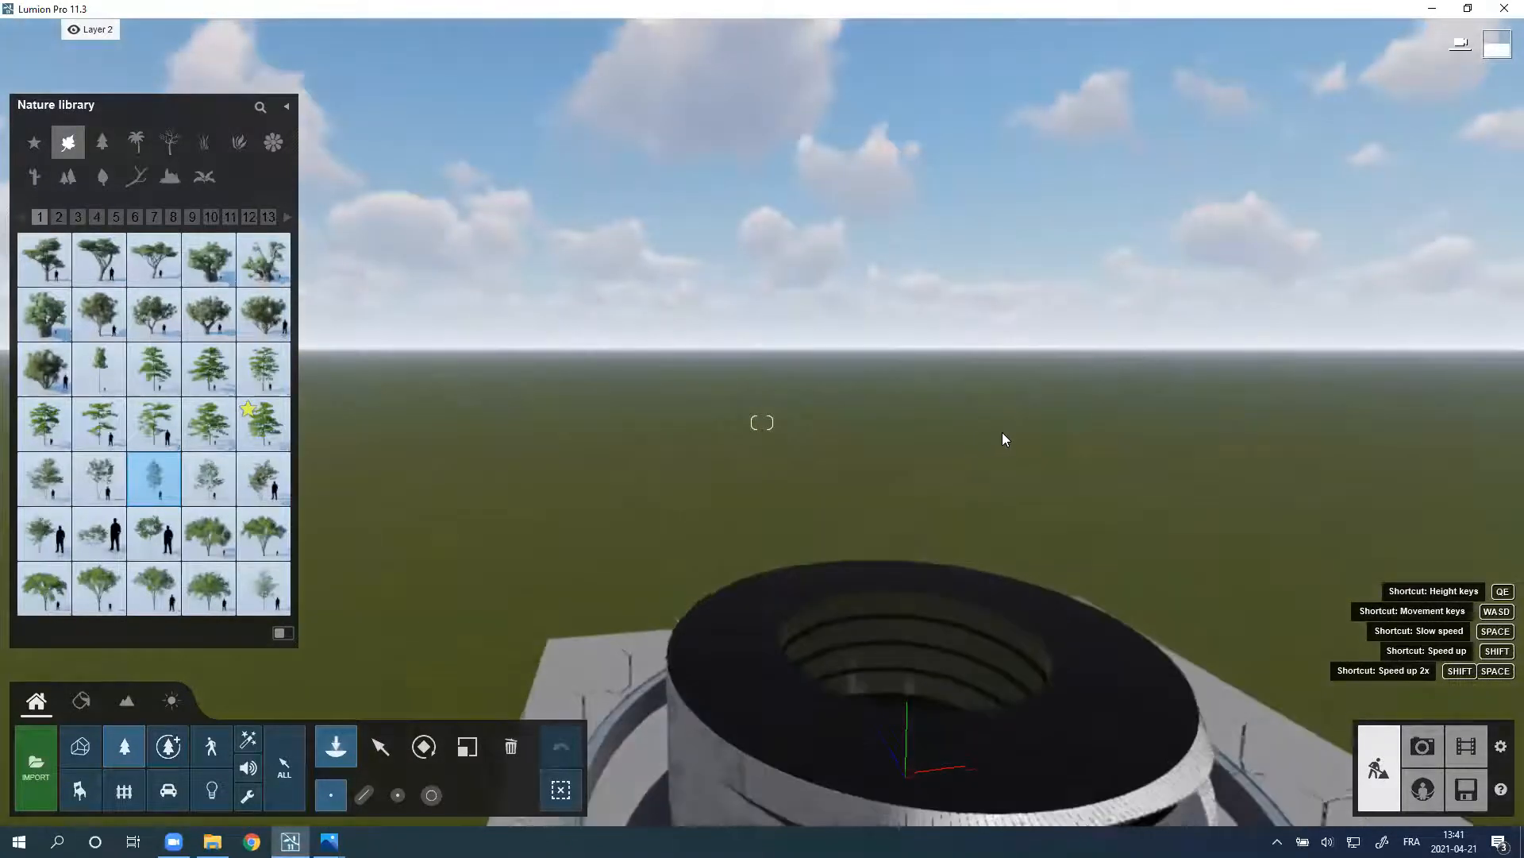
pyautogui.press('q')
pyautogui.moveTo(953, 381); pyautogui.dragTo(891, 440, button='right')
pyautogui.press('q')
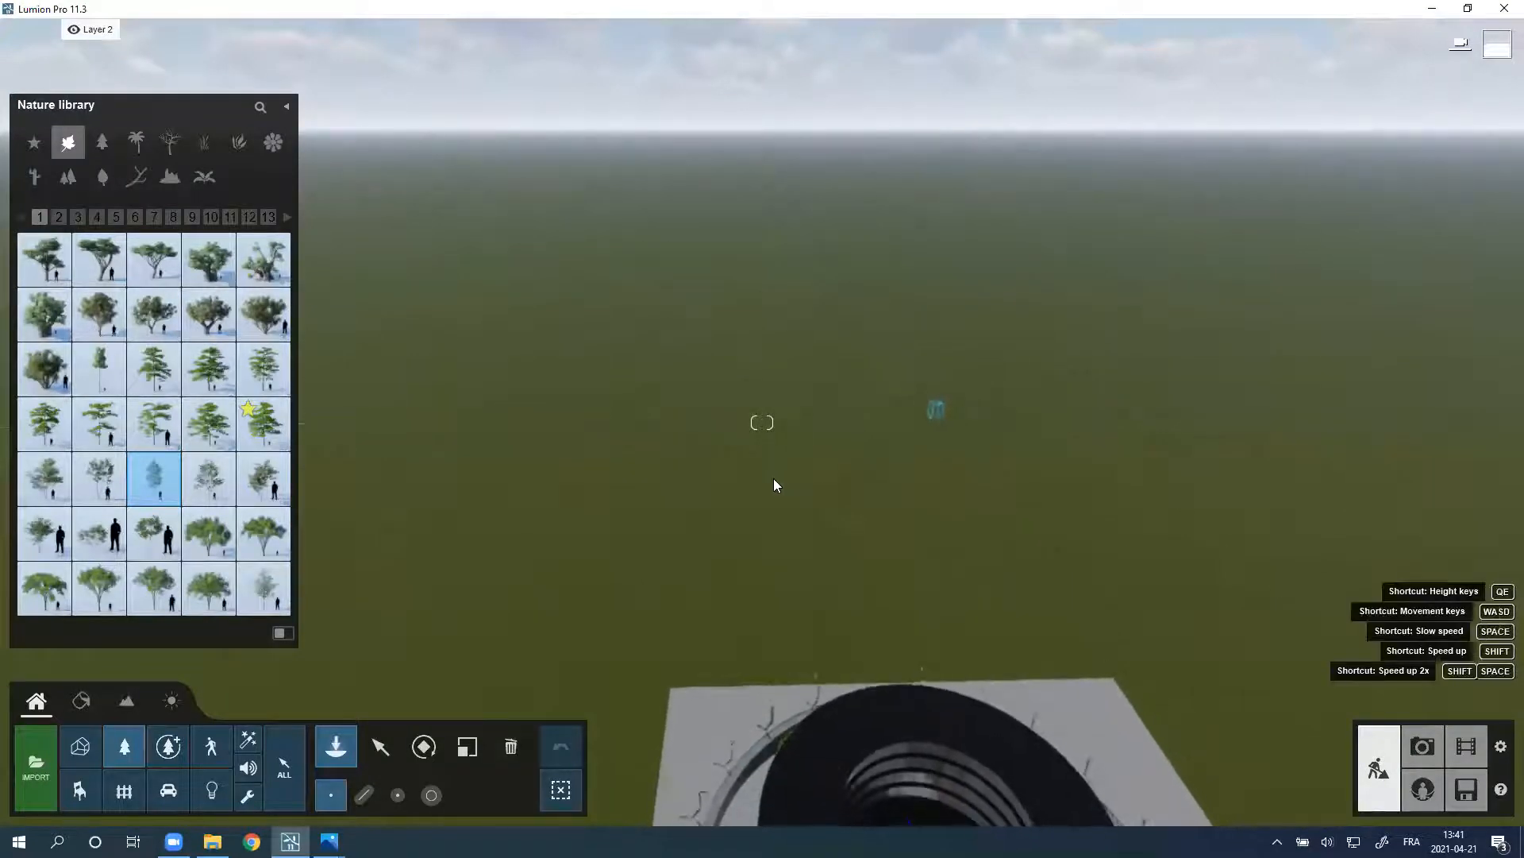
pyautogui.press('s')
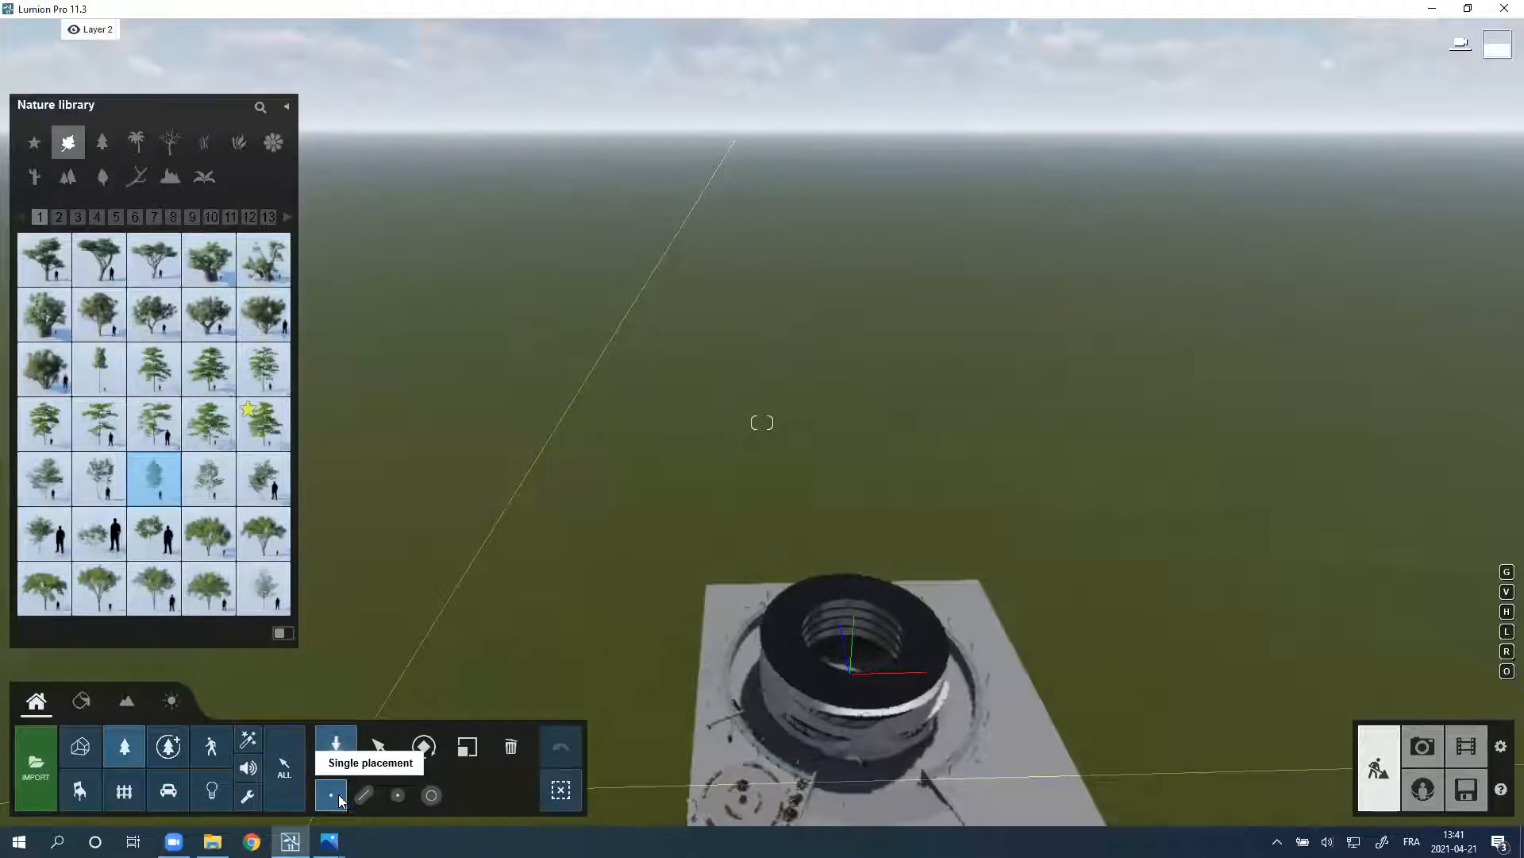
pyautogui.click(364, 795)
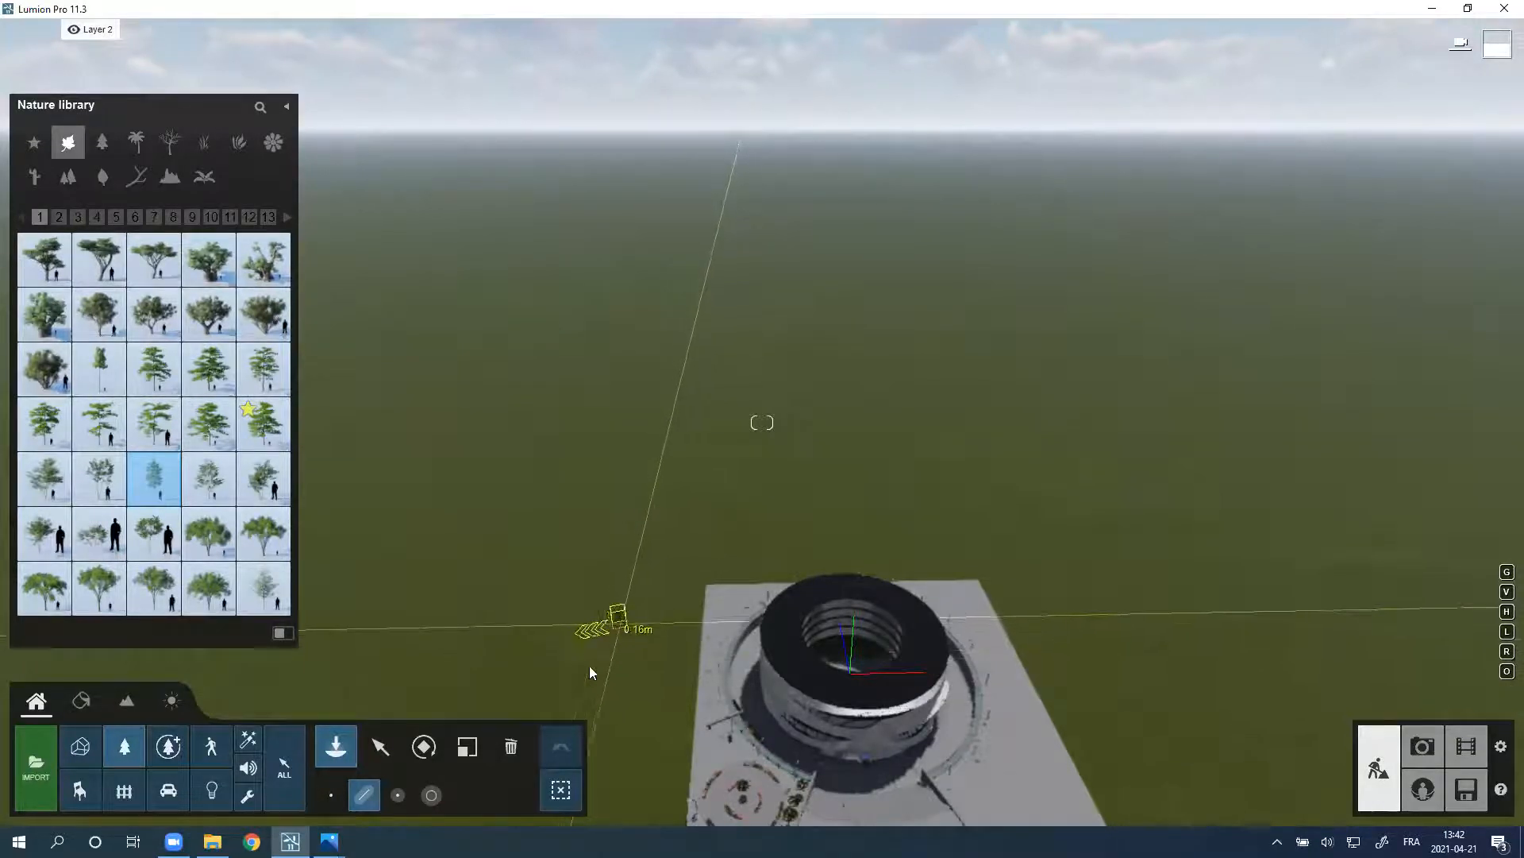
pyautogui.press('s')
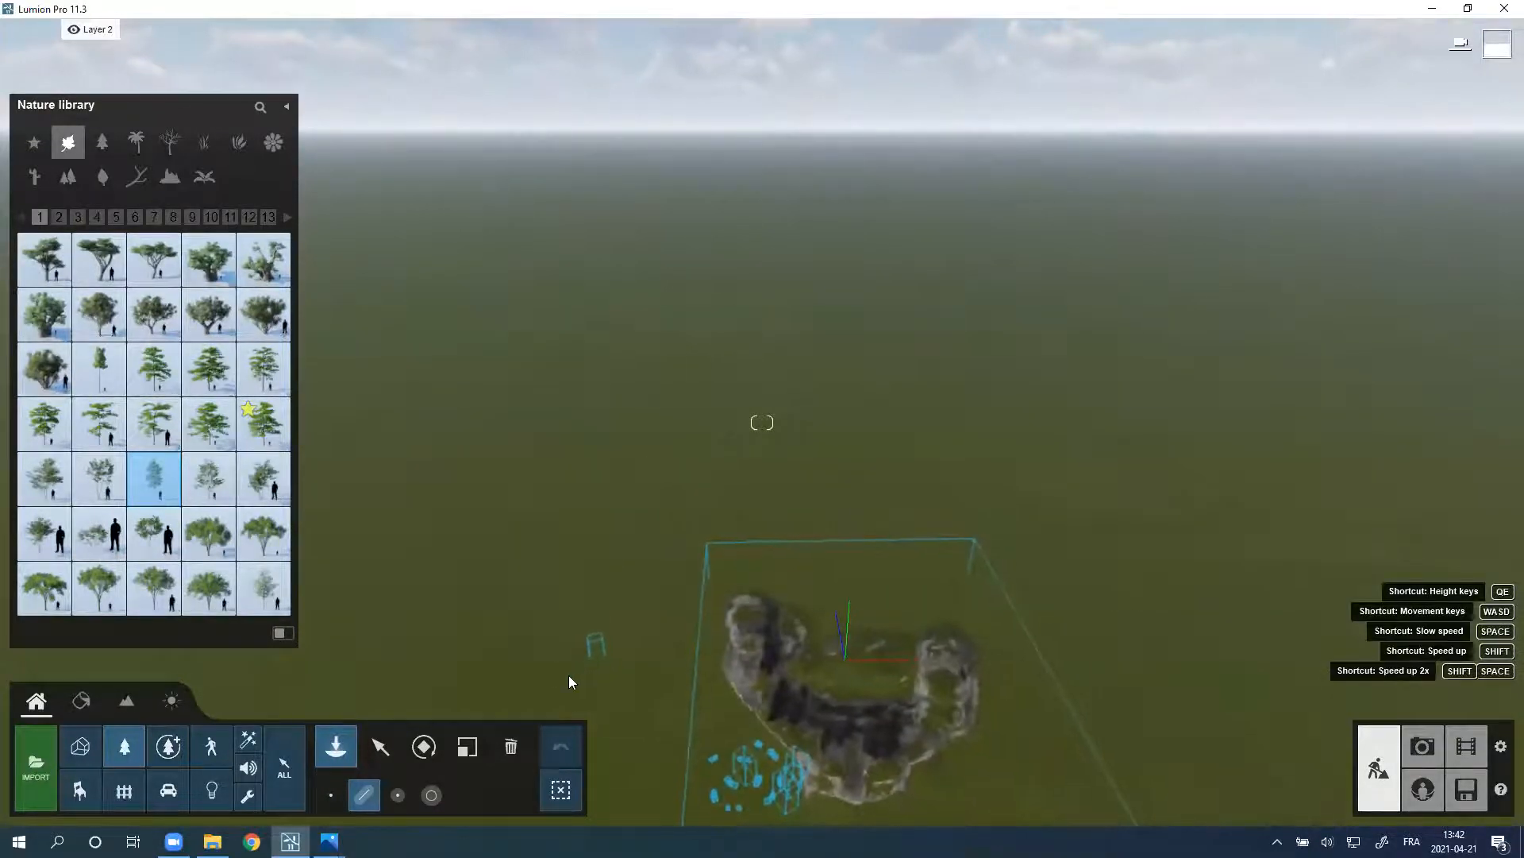
pyautogui.click(568, 675)
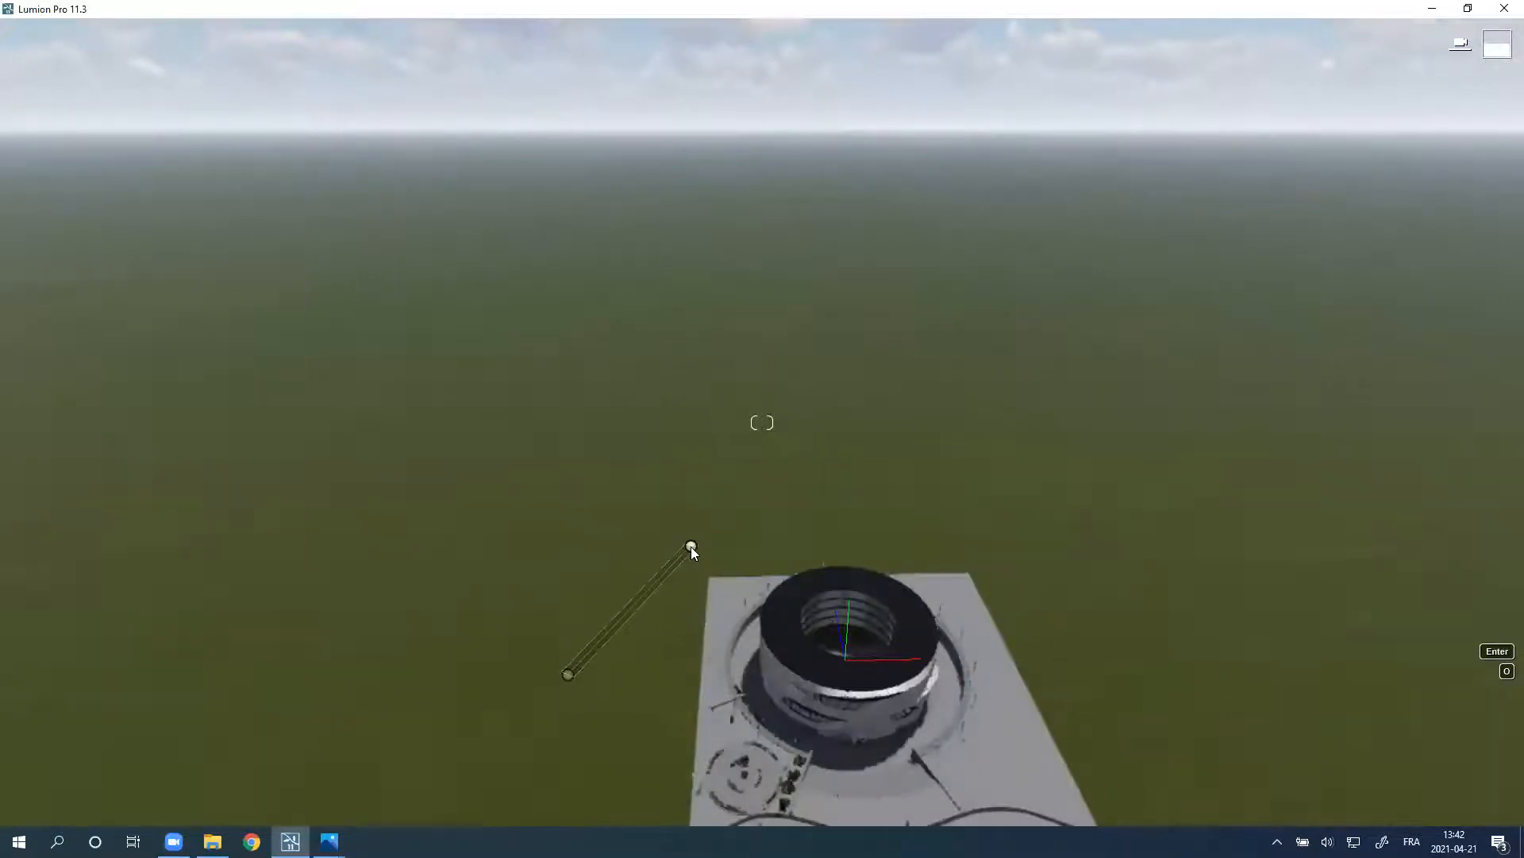
pyautogui.click(691, 546)
pyautogui.click(990, 532)
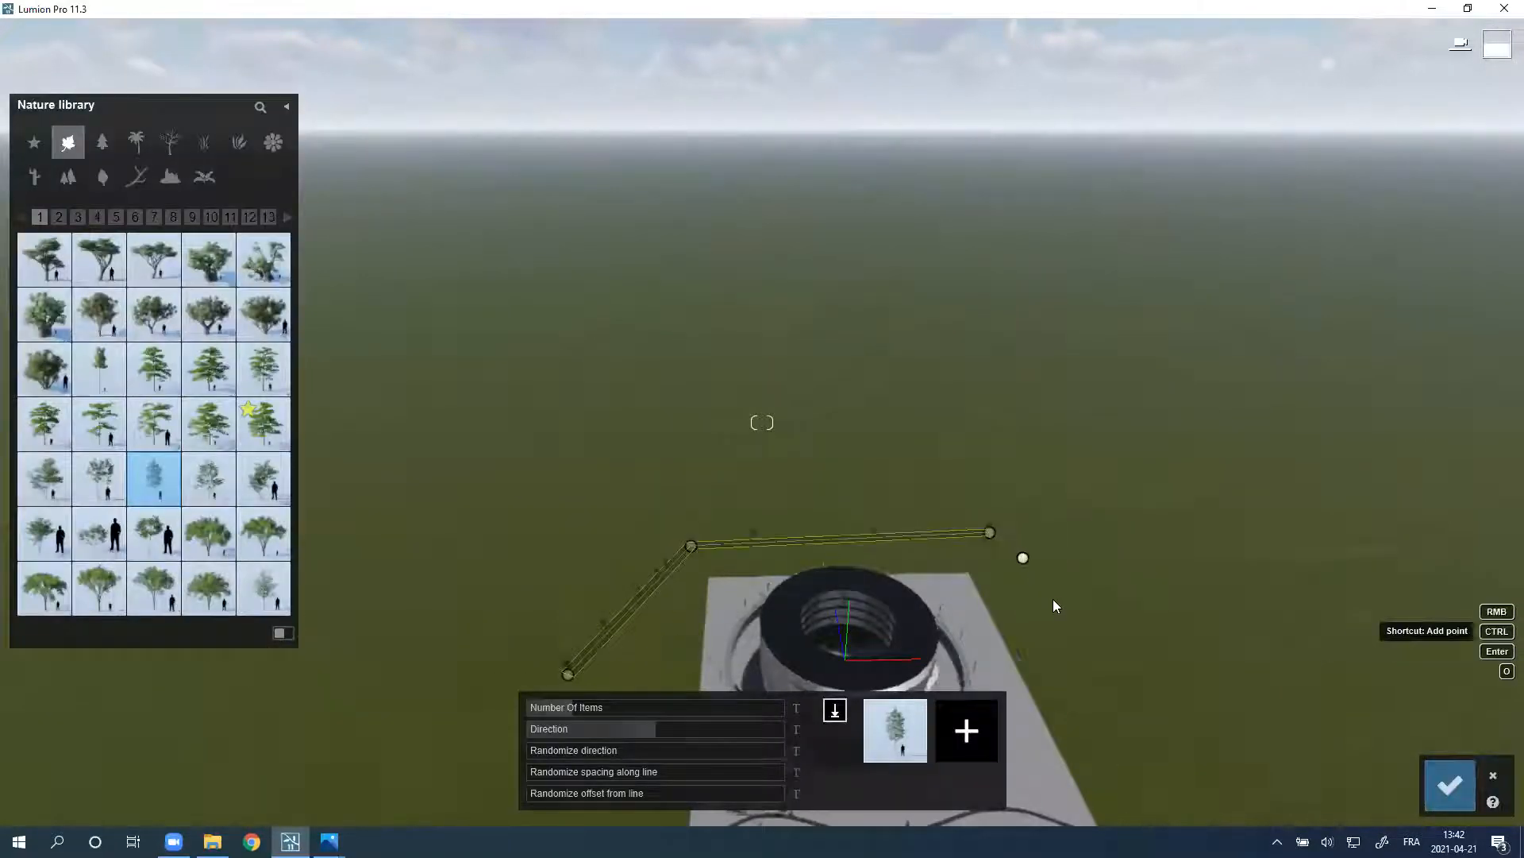
pyautogui.click(1105, 655)
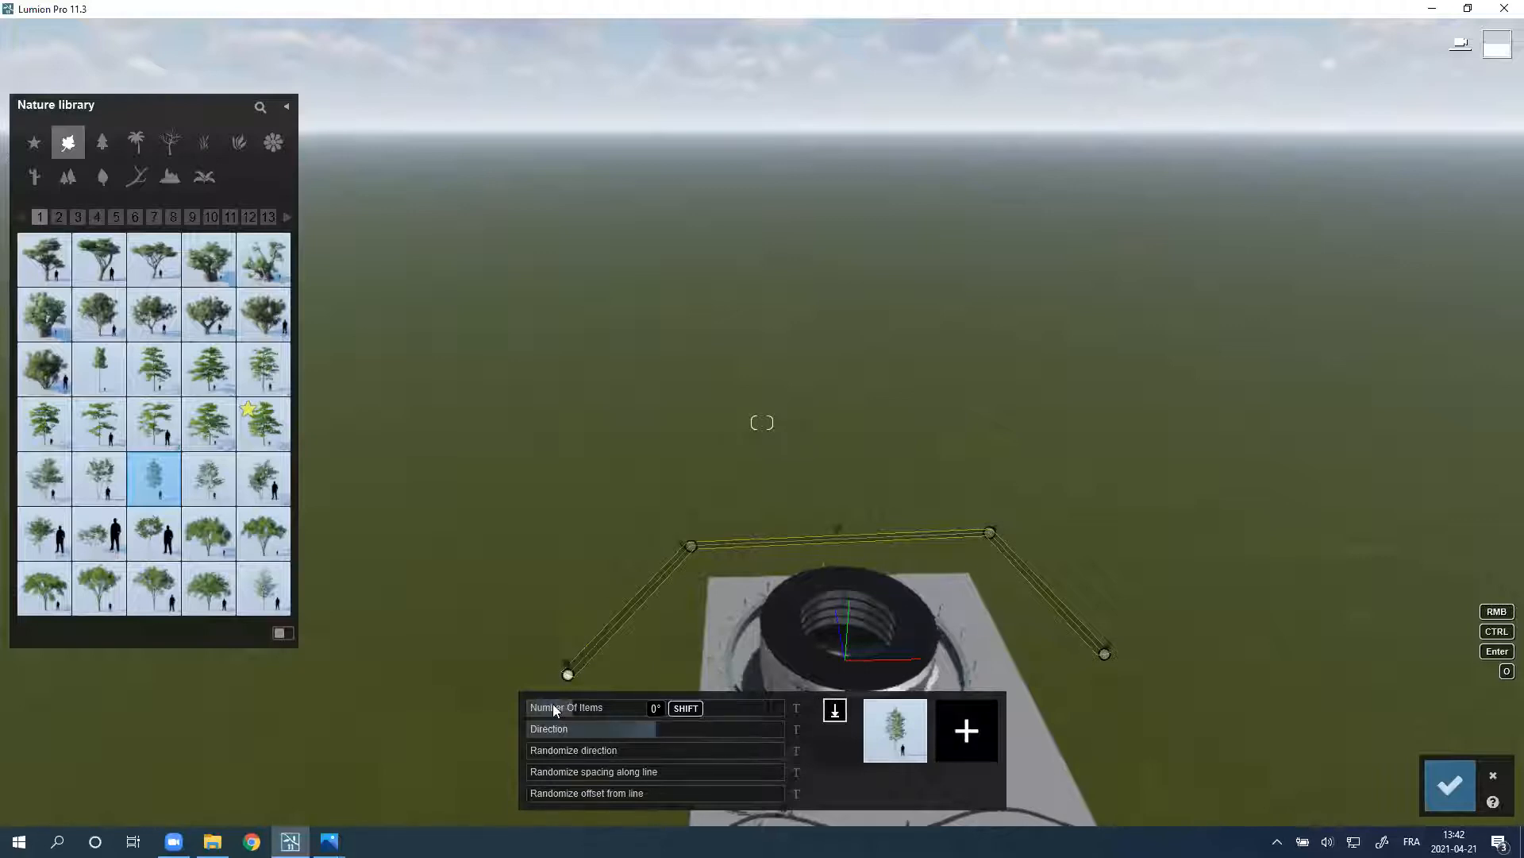
# Step: Increase the number of trees along the path to nearly the maximum and add two almond-type trees and a broad-crowned tree to the mix
pyautogui.moveTo(576, 709); pyautogui.dragTo(764, 703)
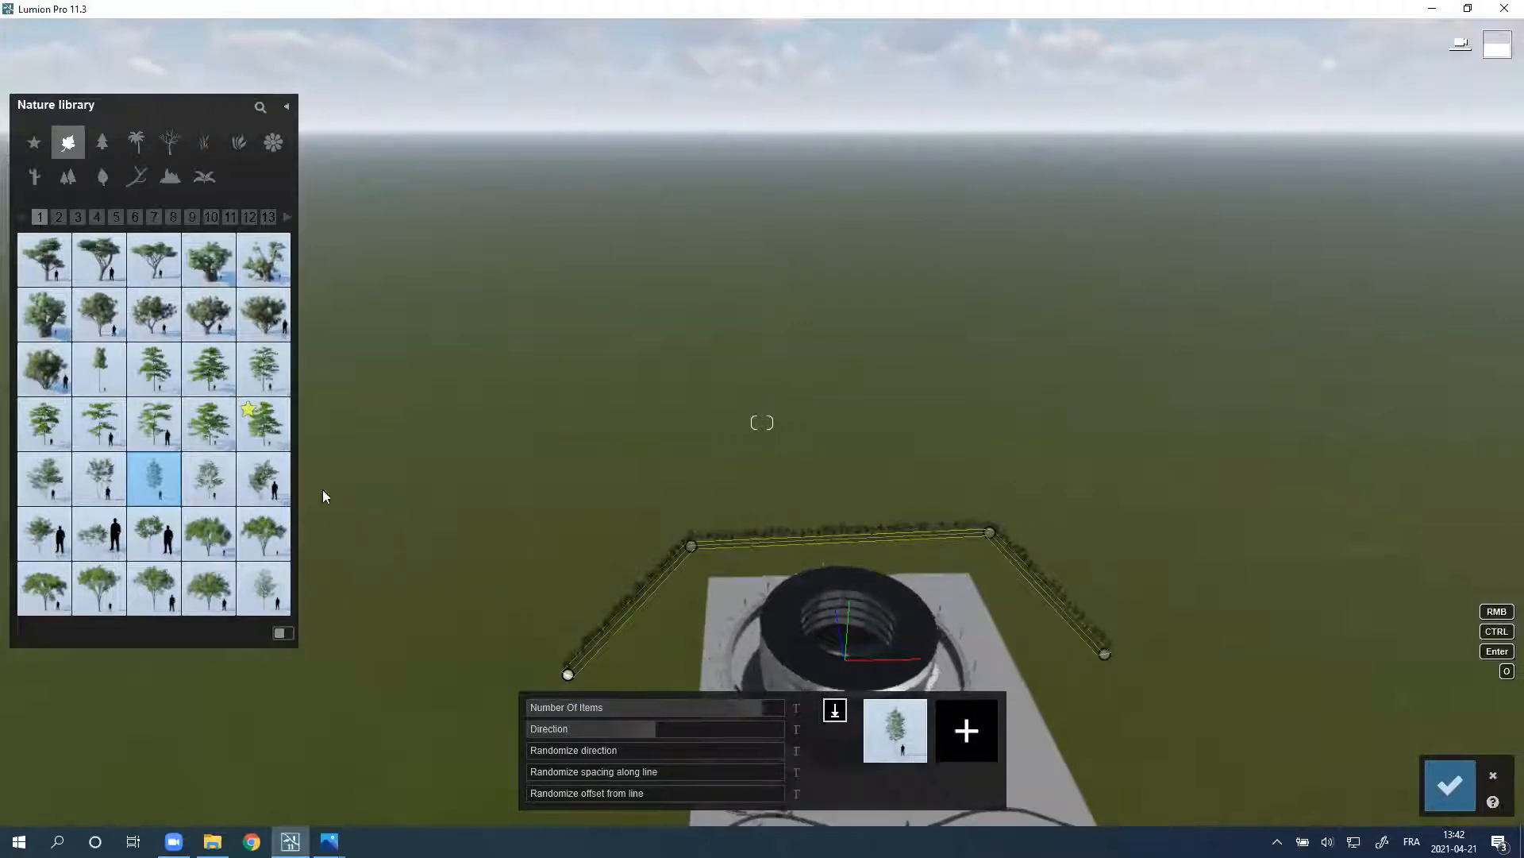
pyautogui.click(257, 430)
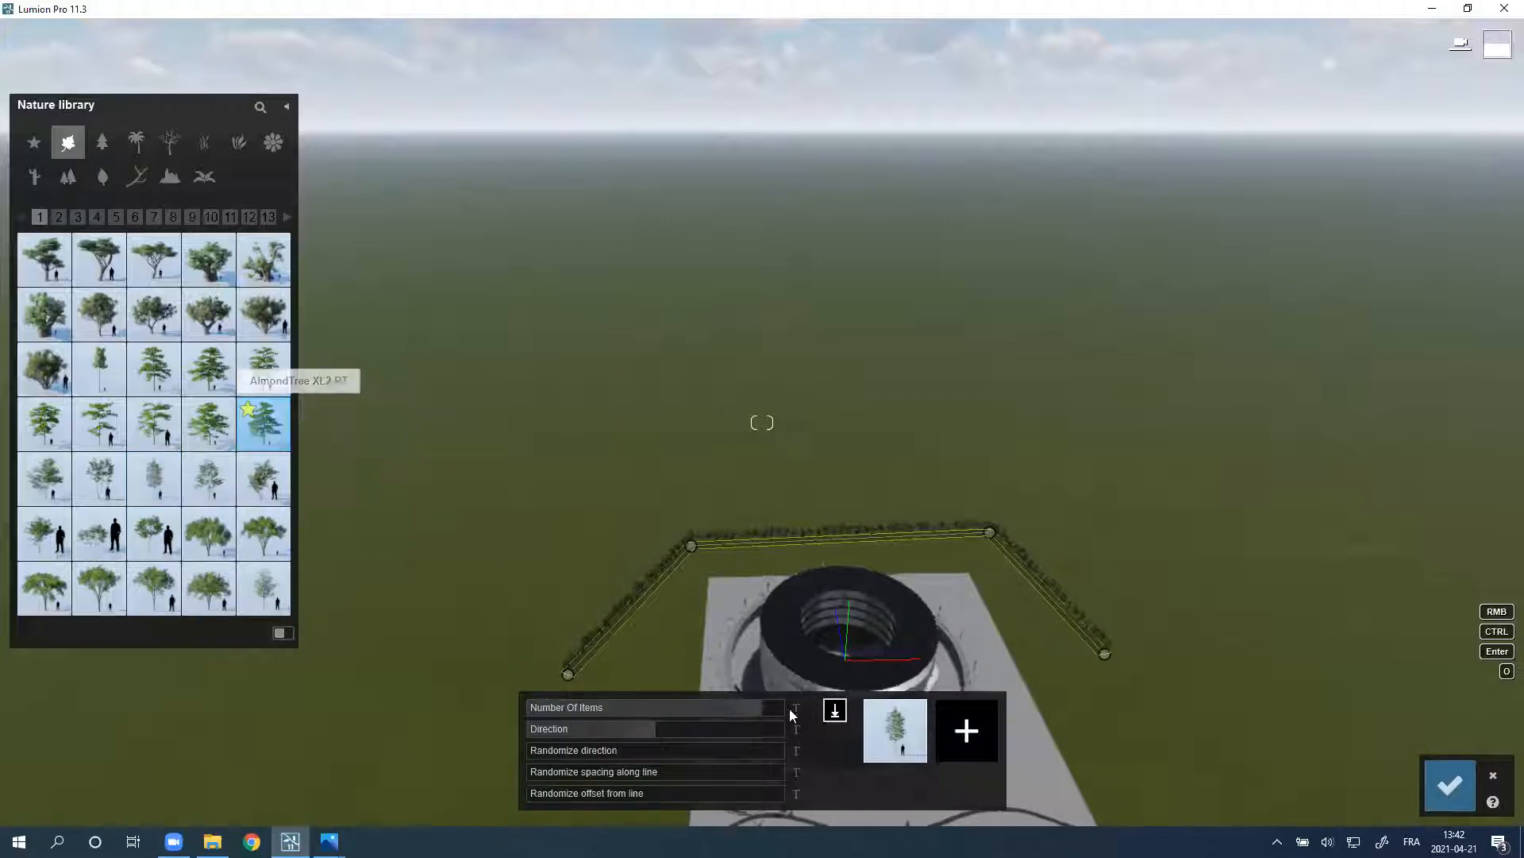
pyautogui.click(966, 729)
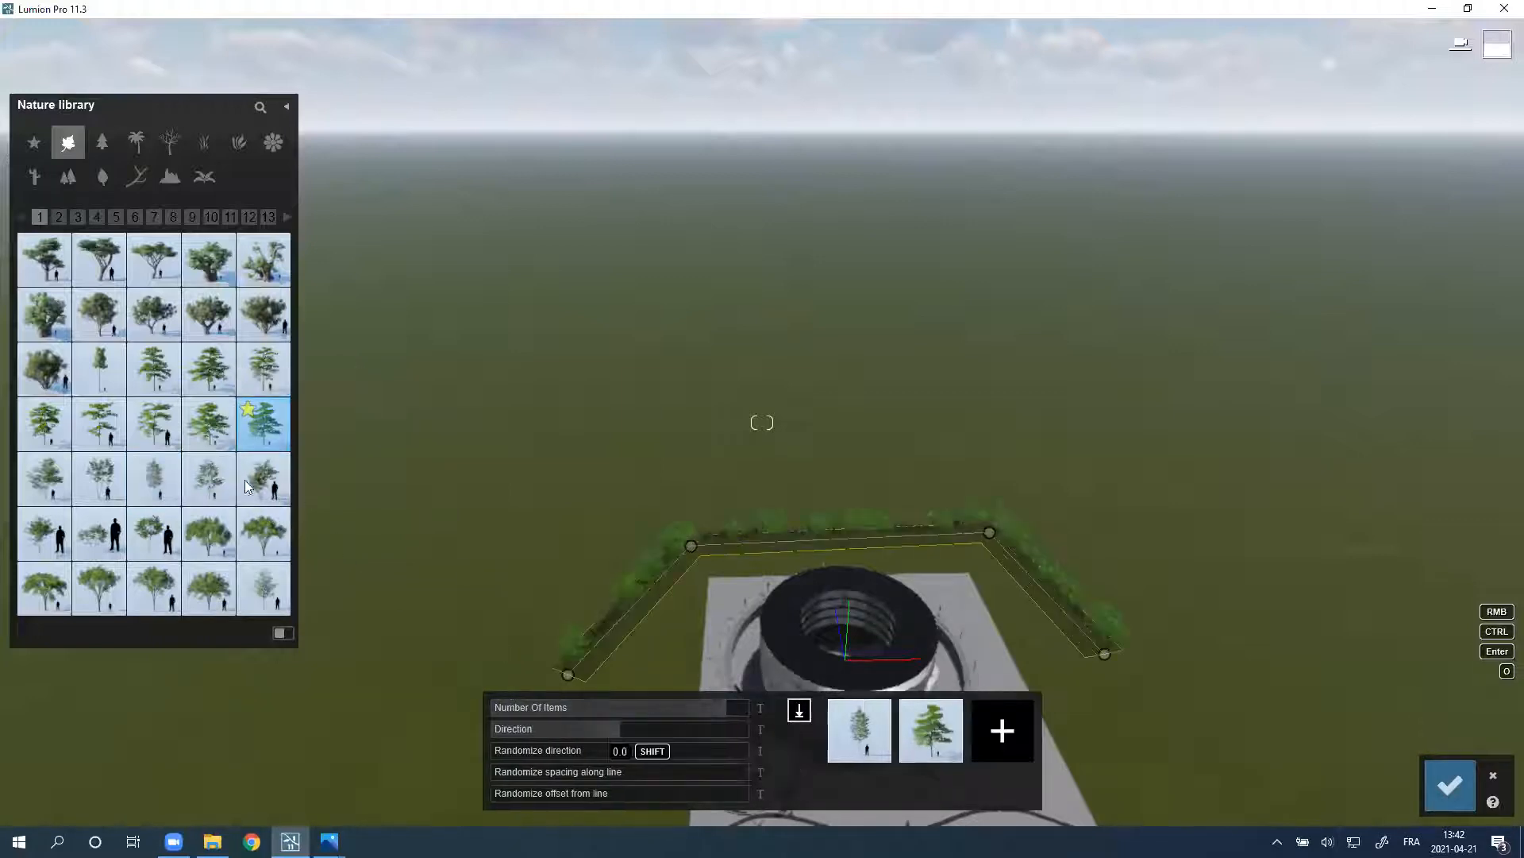
pyautogui.click(218, 442)
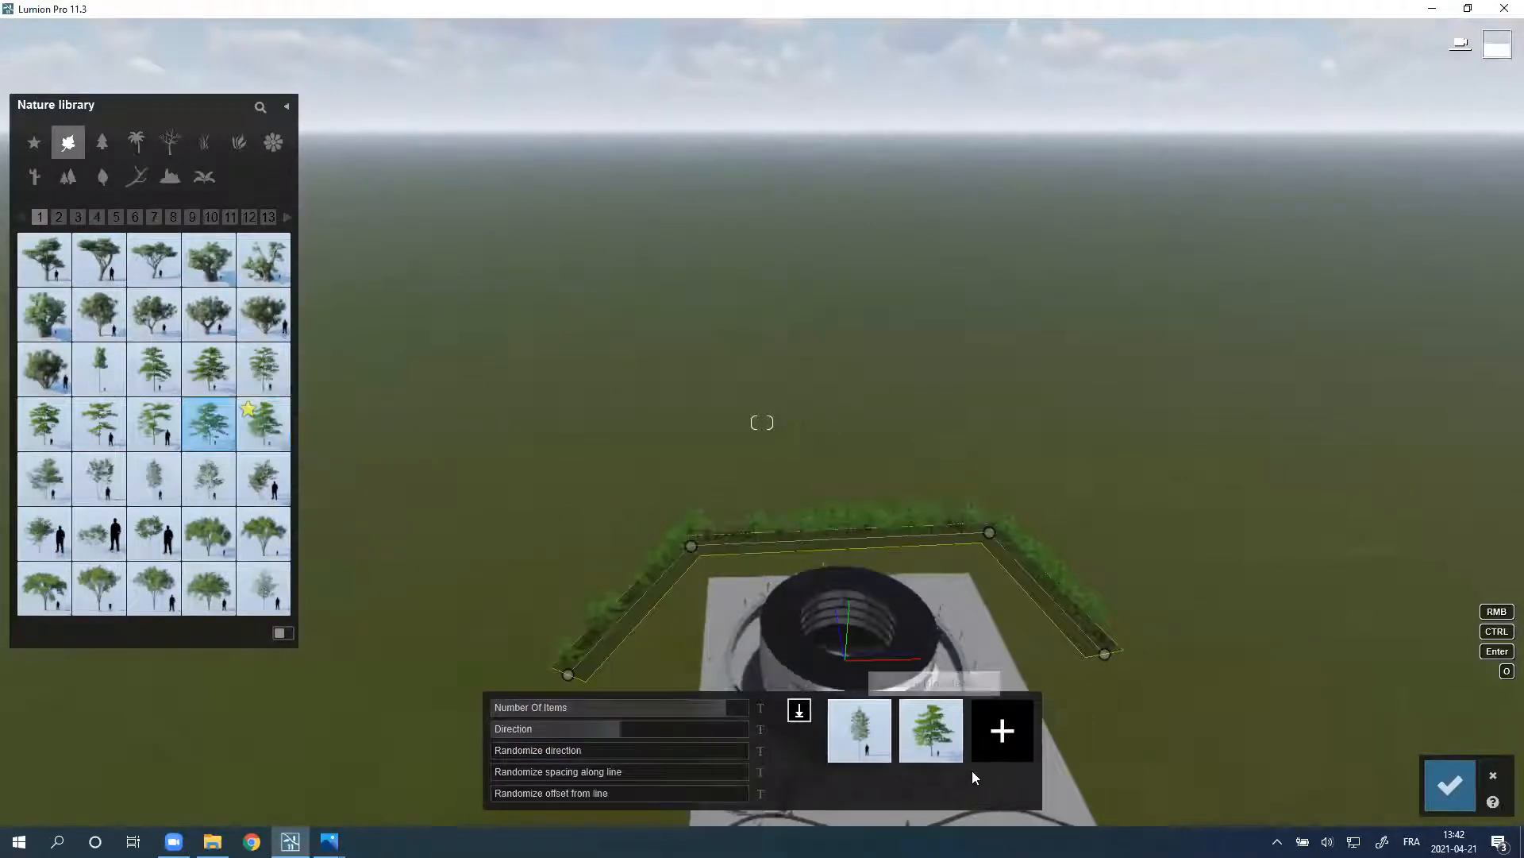
pyautogui.click(993, 748)
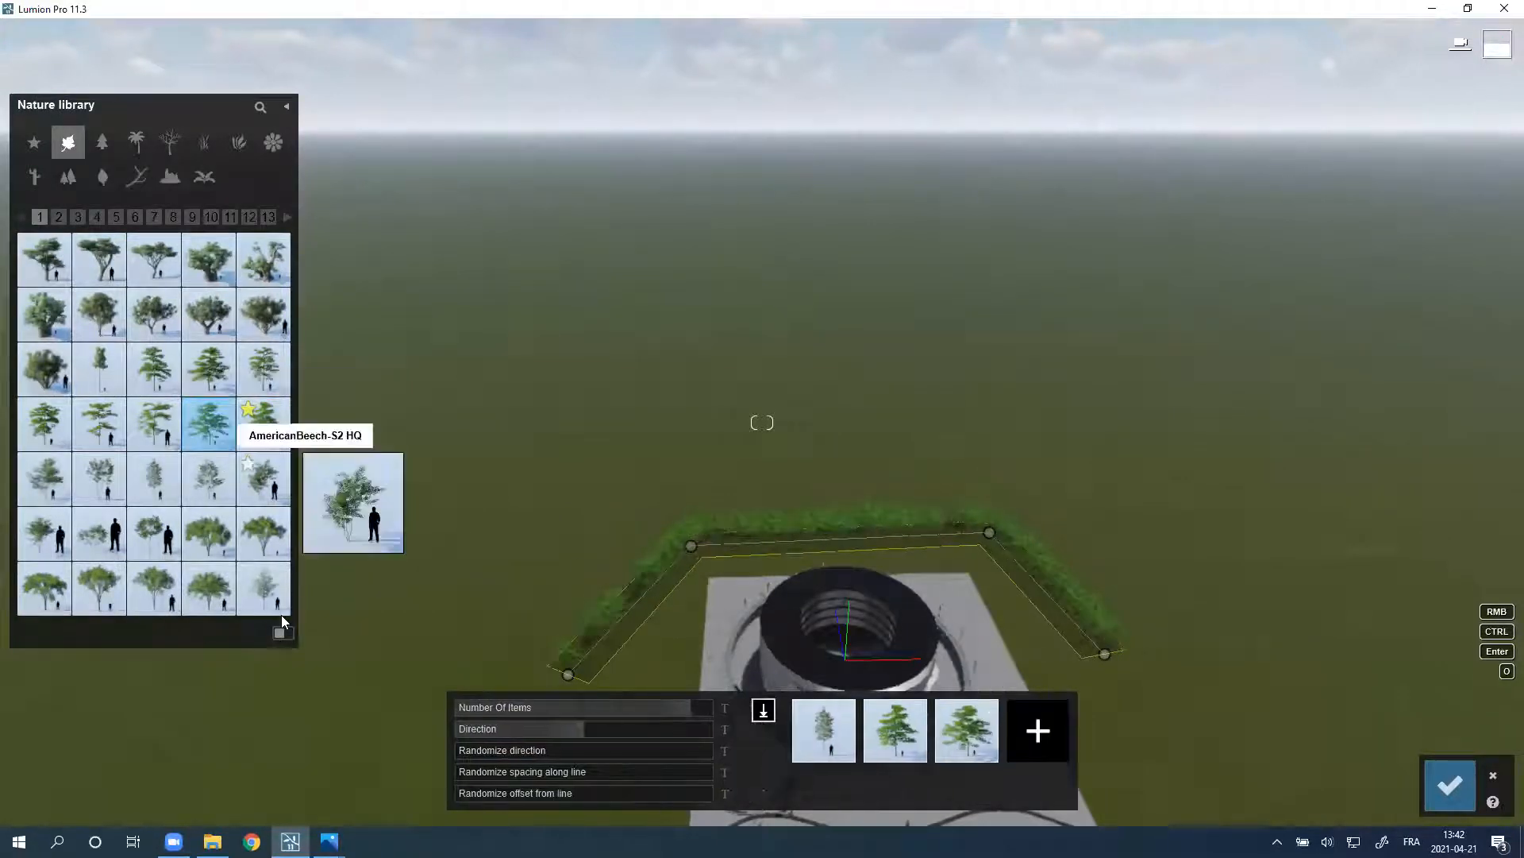
pyautogui.click(111, 603)
pyautogui.click(824, 729)
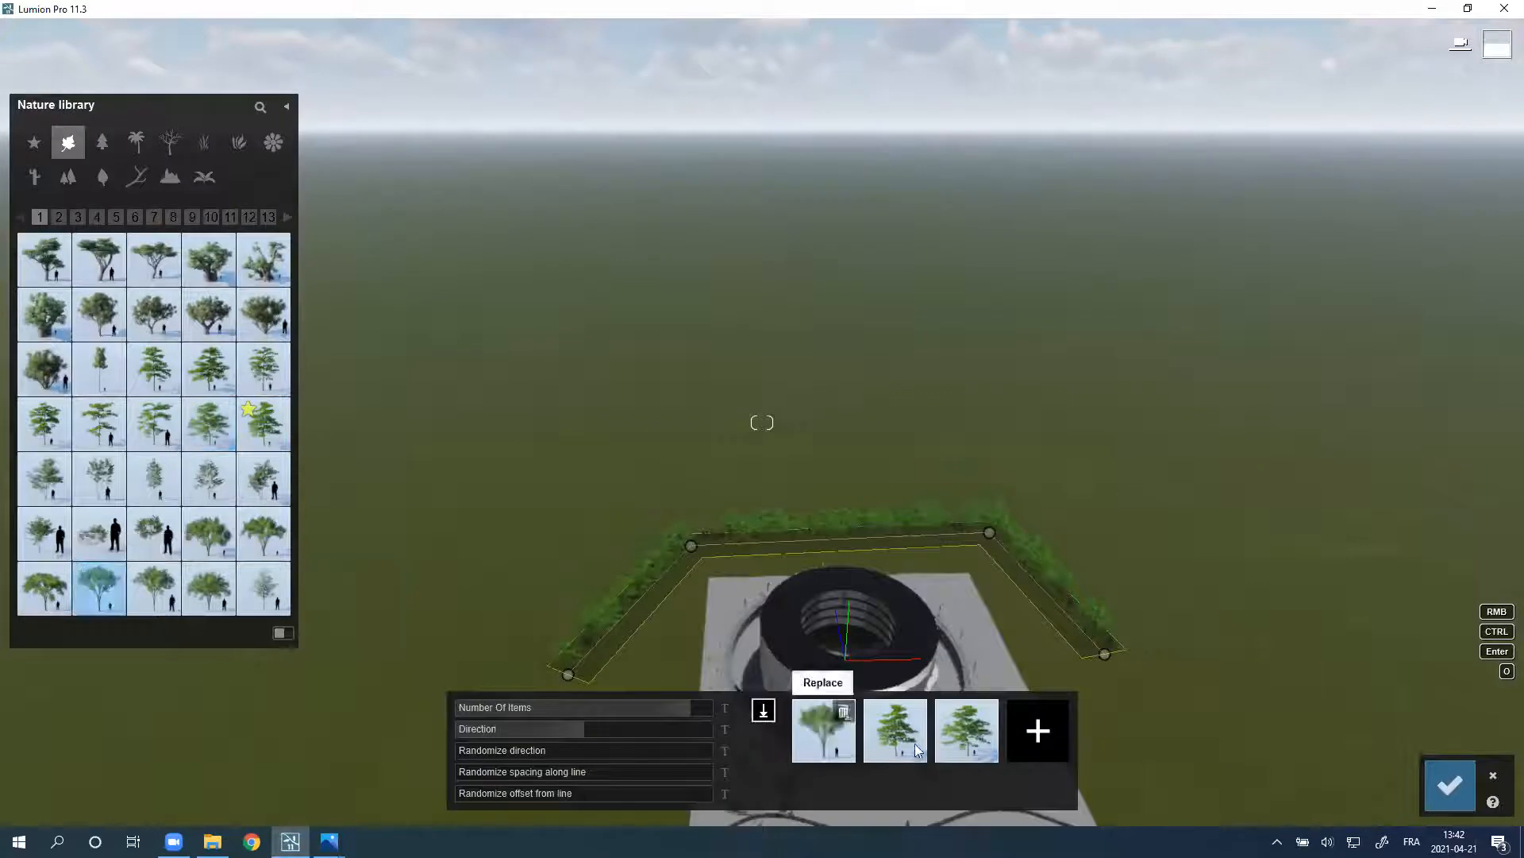
# Step: Add a slender bamboo, a grey-green broadleaf tree and a dark oval-crowned tree to the path's tree mix
pyautogui.click(59, 216)
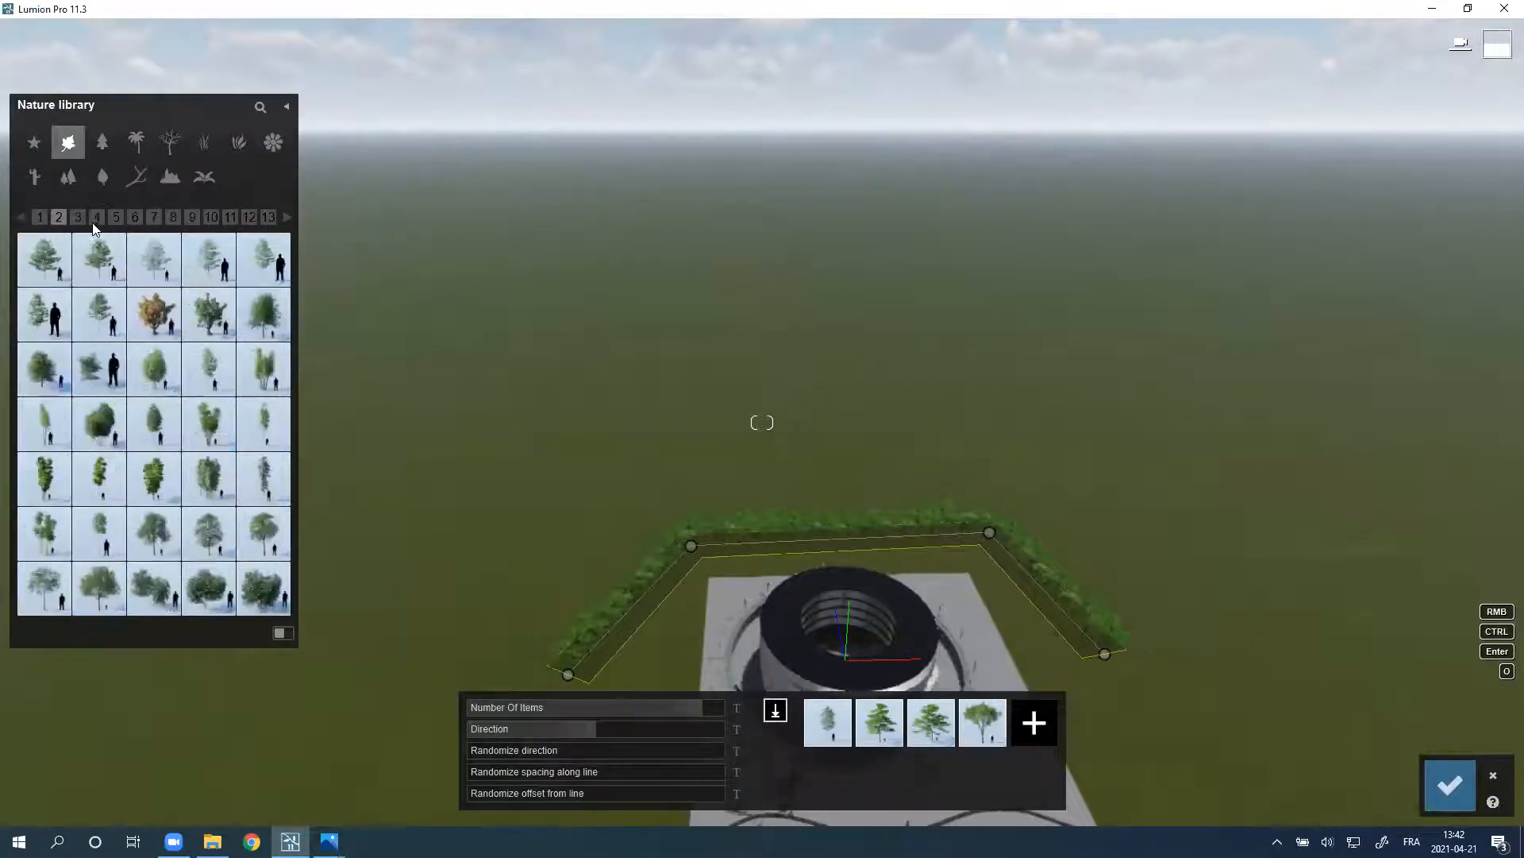
pyautogui.click(266, 424)
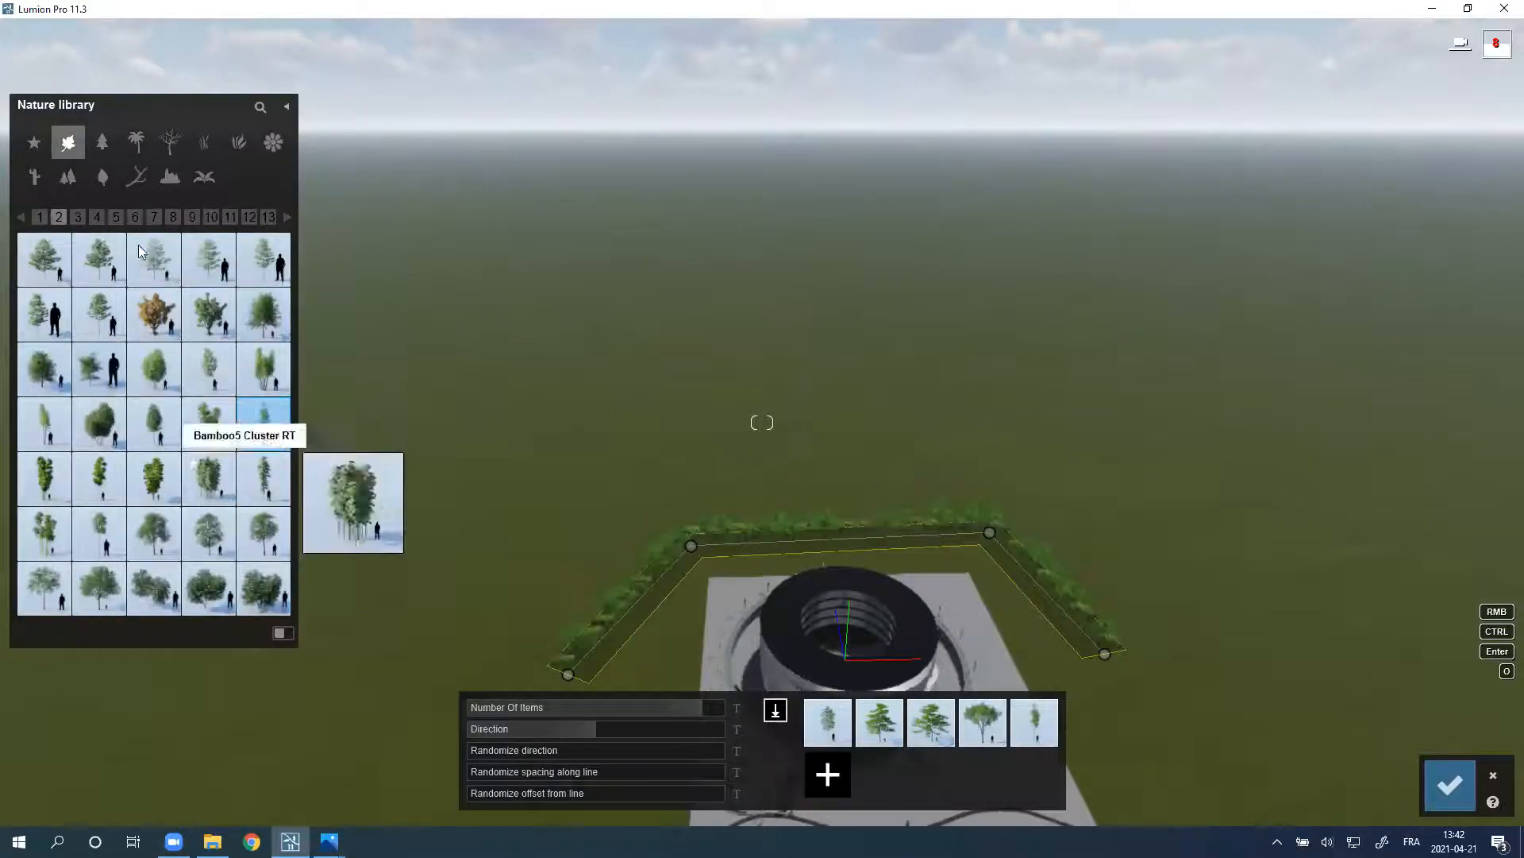
pyautogui.click(84, 213)
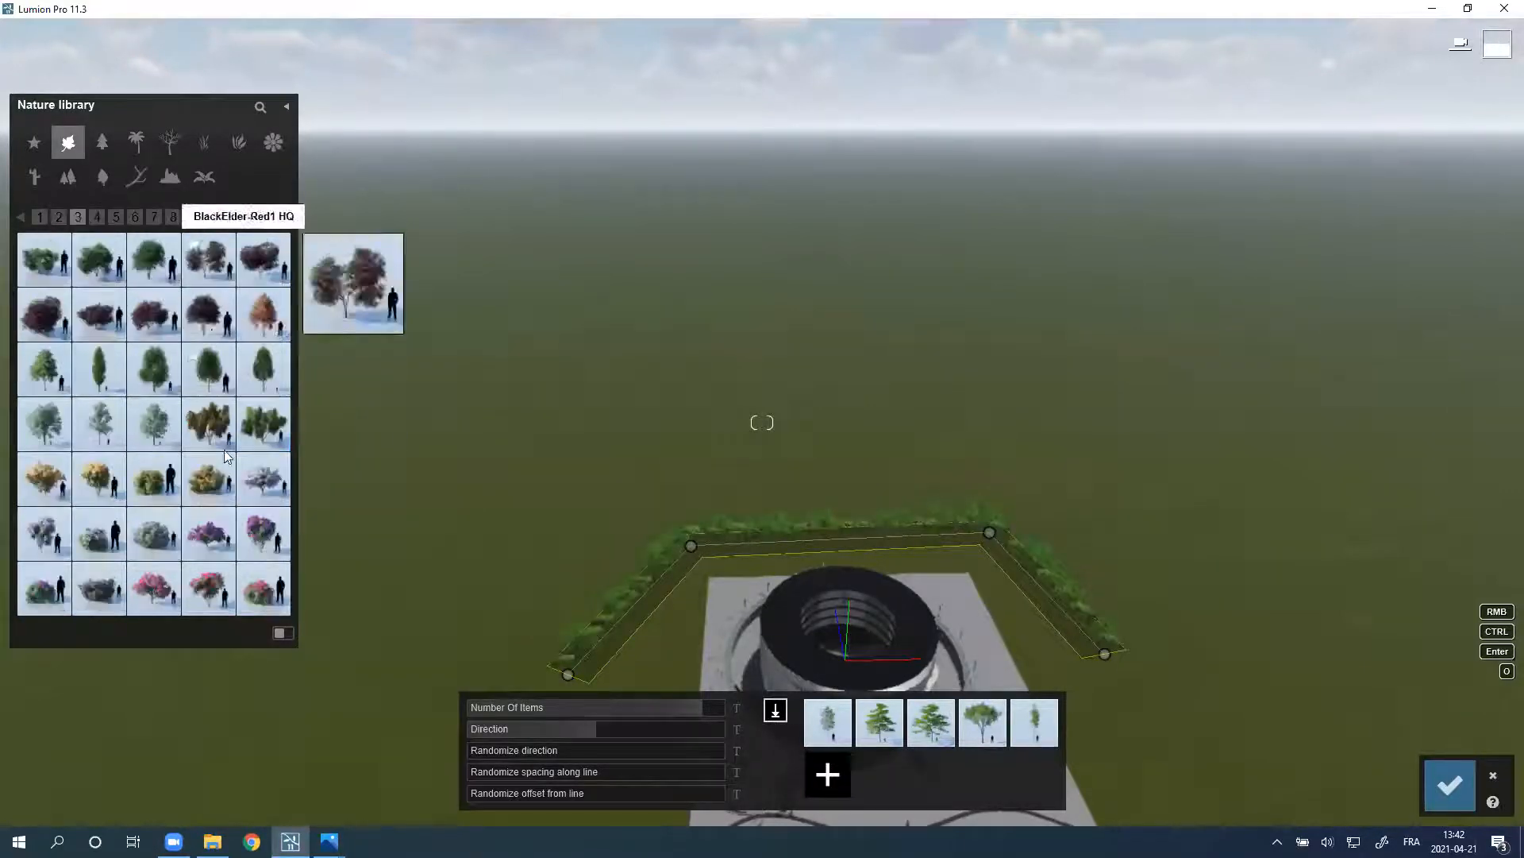
pyautogui.click(154, 423)
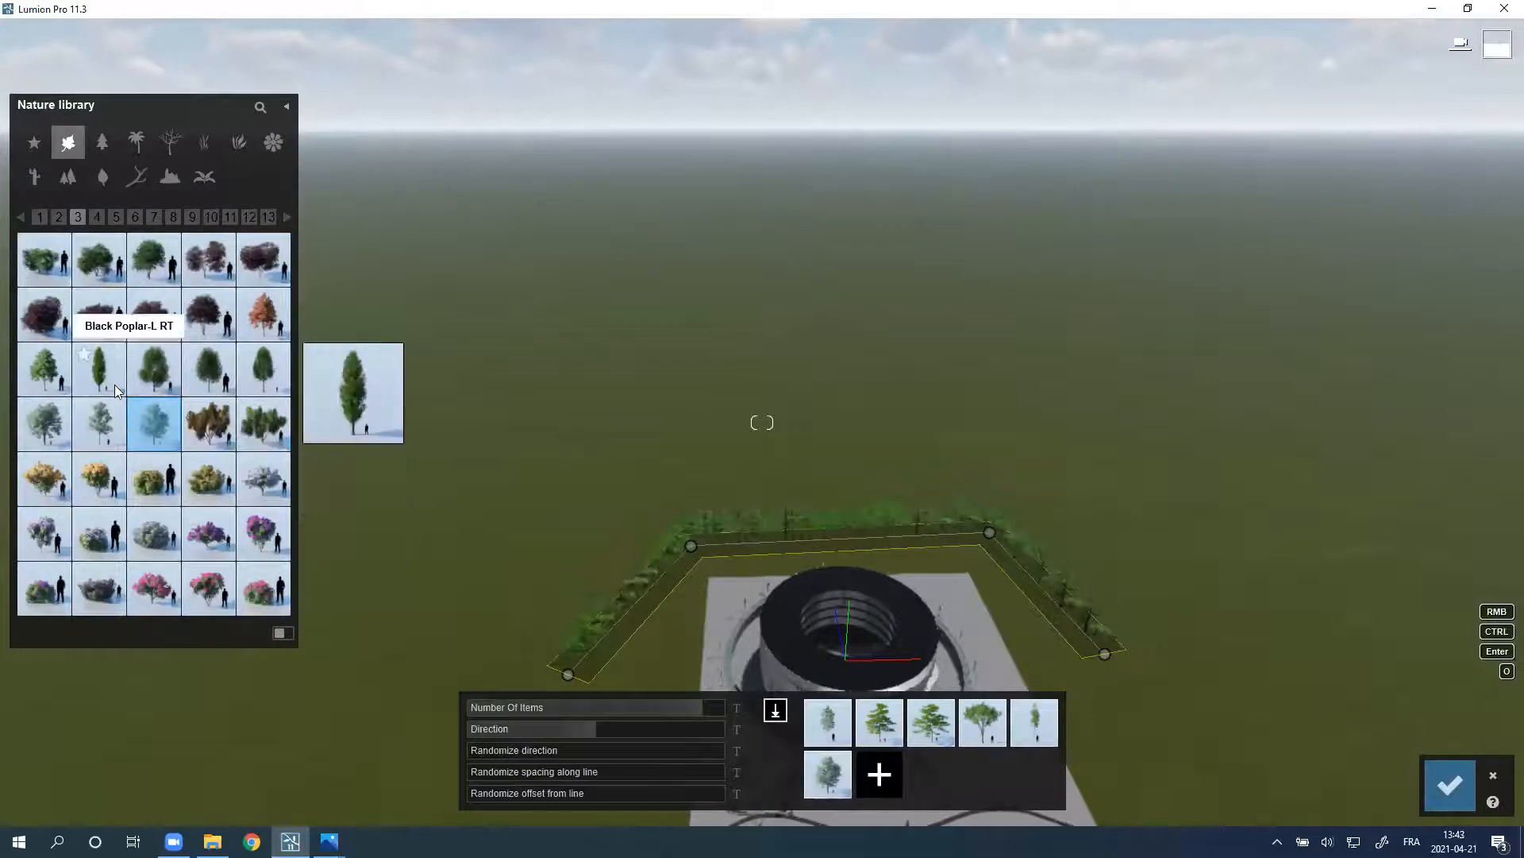
pyautogui.click(259, 373)
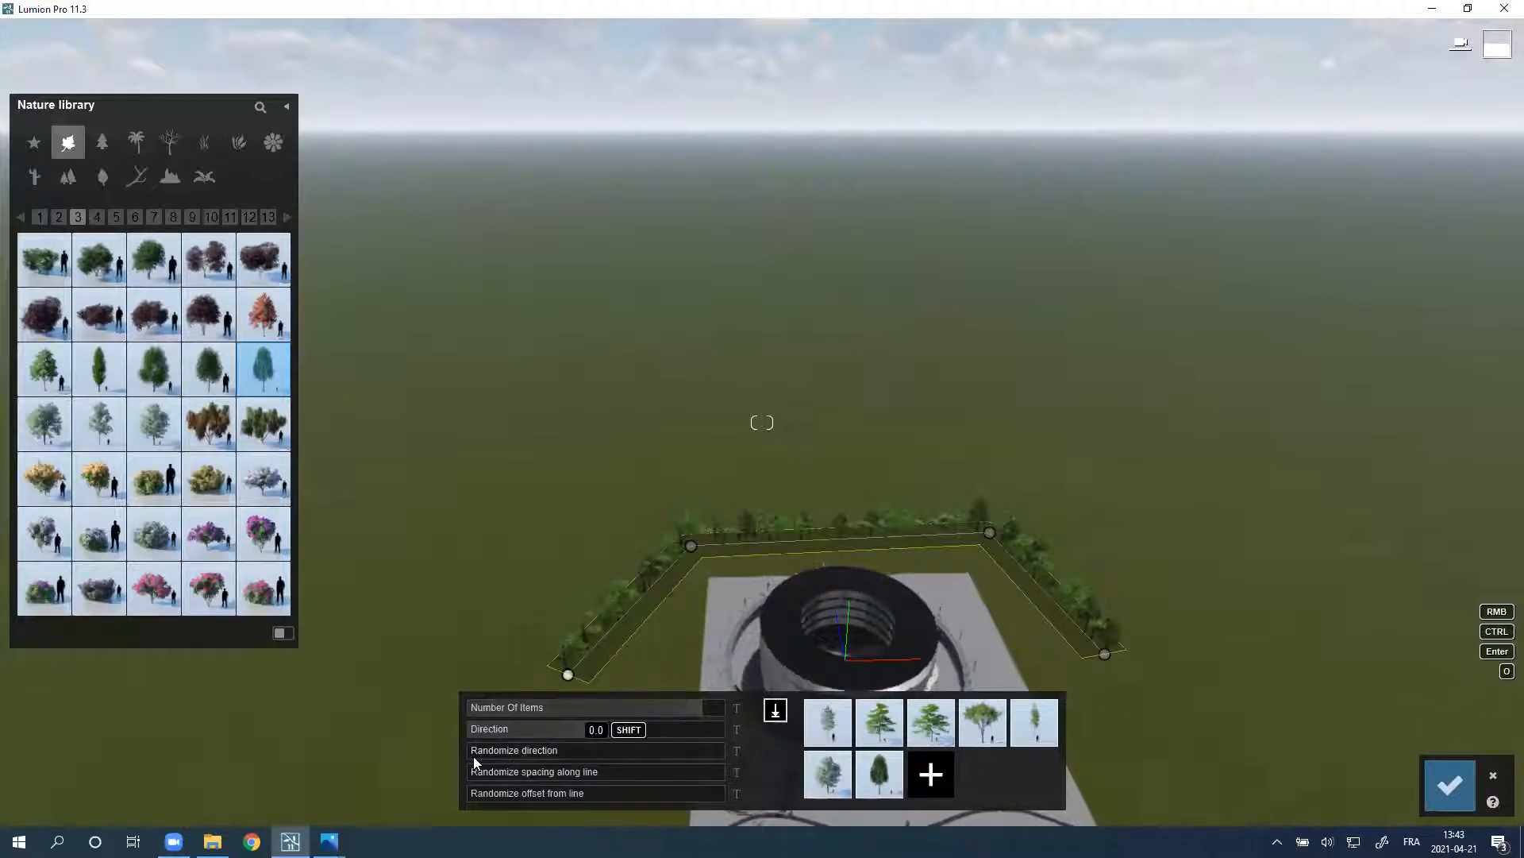
# Step: Randomize the trees' direction and line offset to a little over half and their spacing to about four fifths, and finish the planting
pyautogui.moveTo(523, 751); pyautogui.dragTo(624, 756)
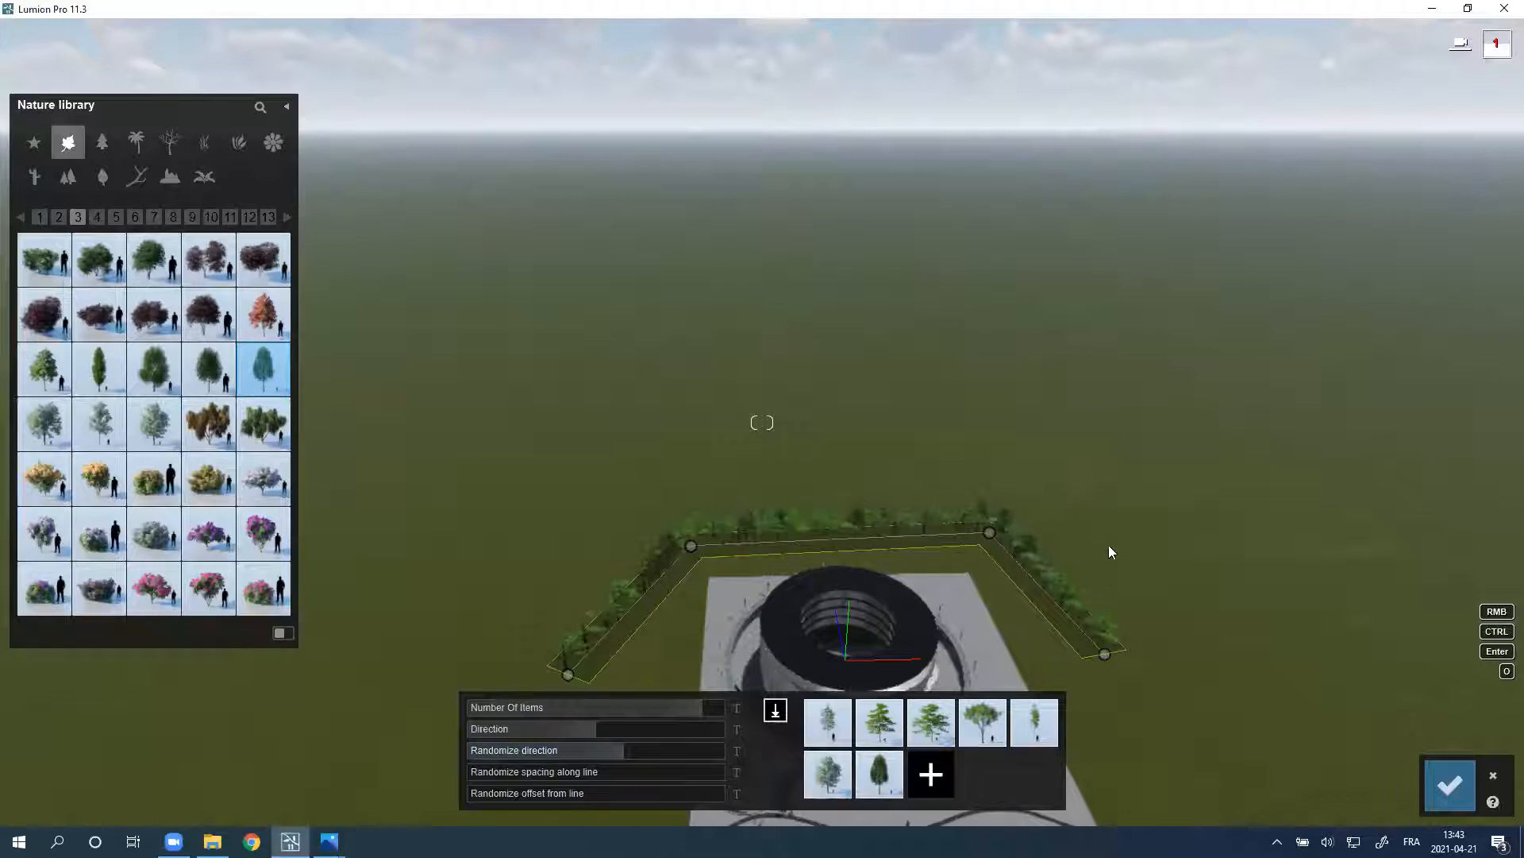
pyautogui.click(494, 760)
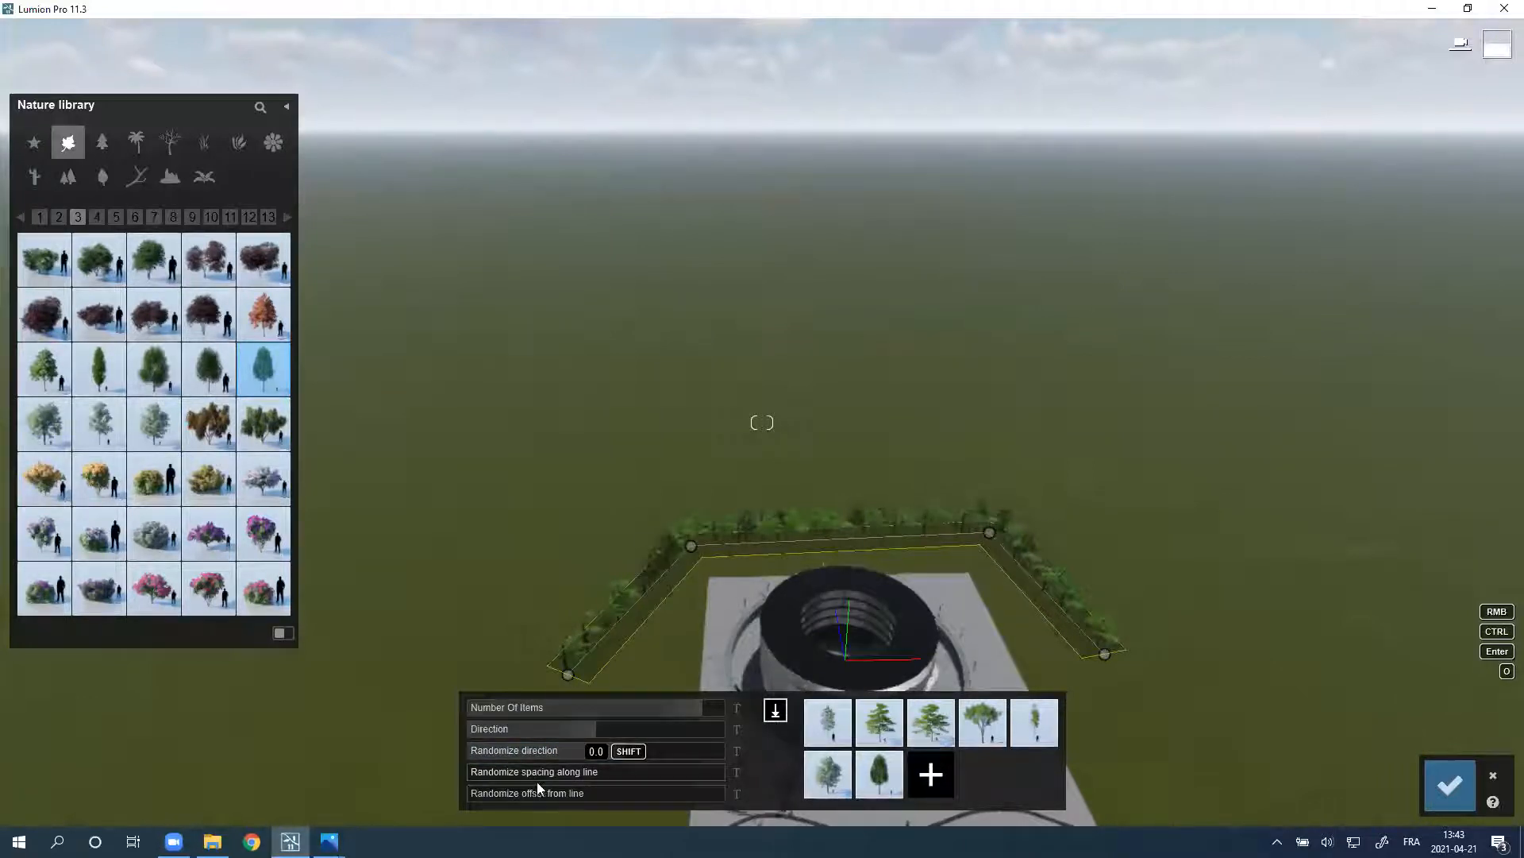
pyautogui.moveTo(561, 779); pyautogui.dragTo(672, 773)
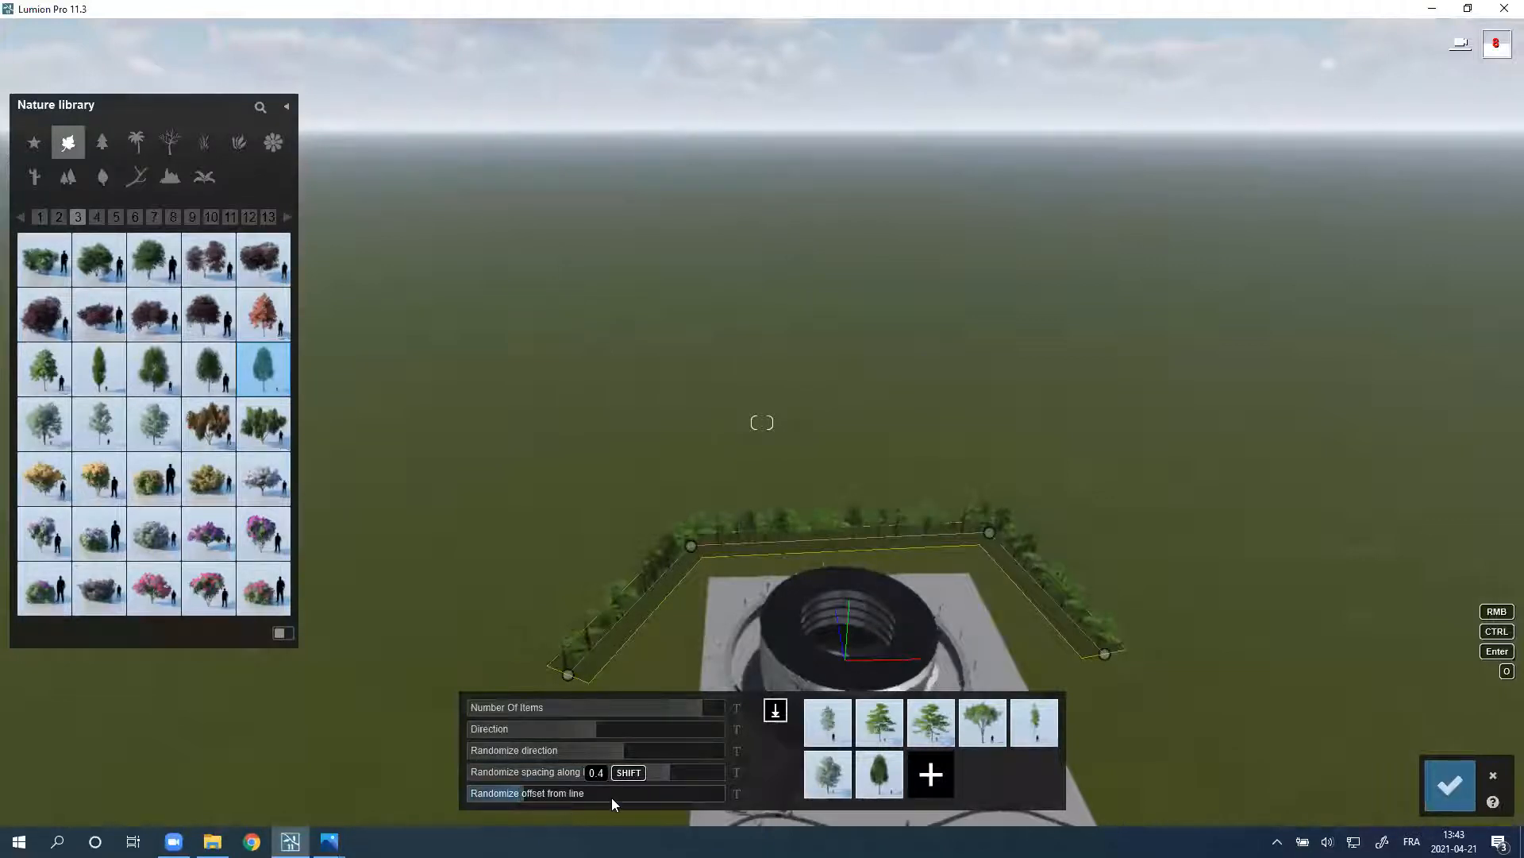
pyautogui.moveTo(612, 797)
pyautogui.mouseDown()
pyautogui.moveTo(654, 790)
pyautogui.moveTo(627, 788)
pyautogui.mouseUp()
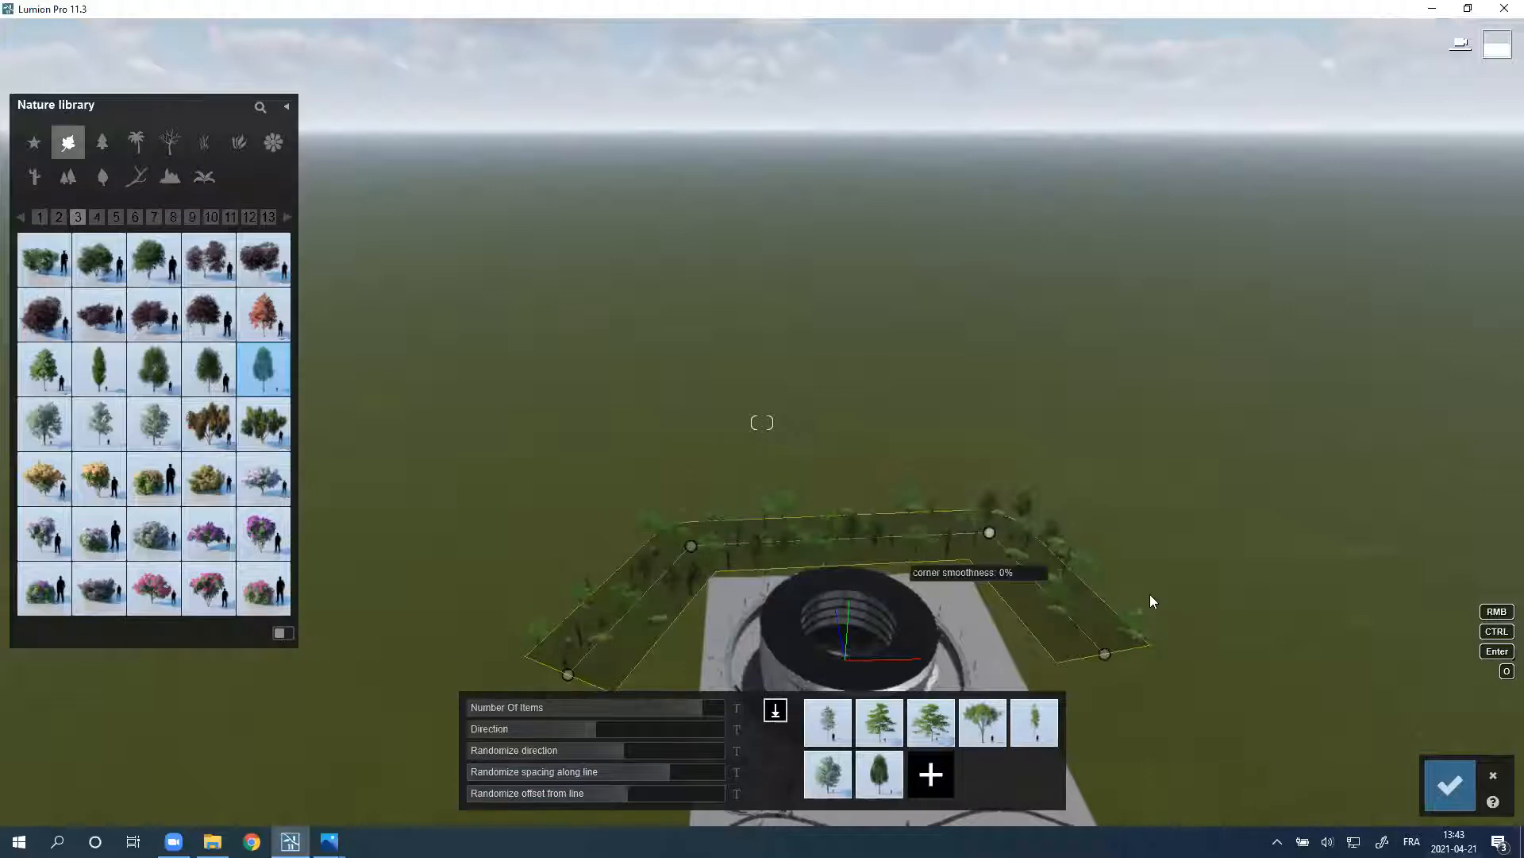
pyautogui.click(1465, 780)
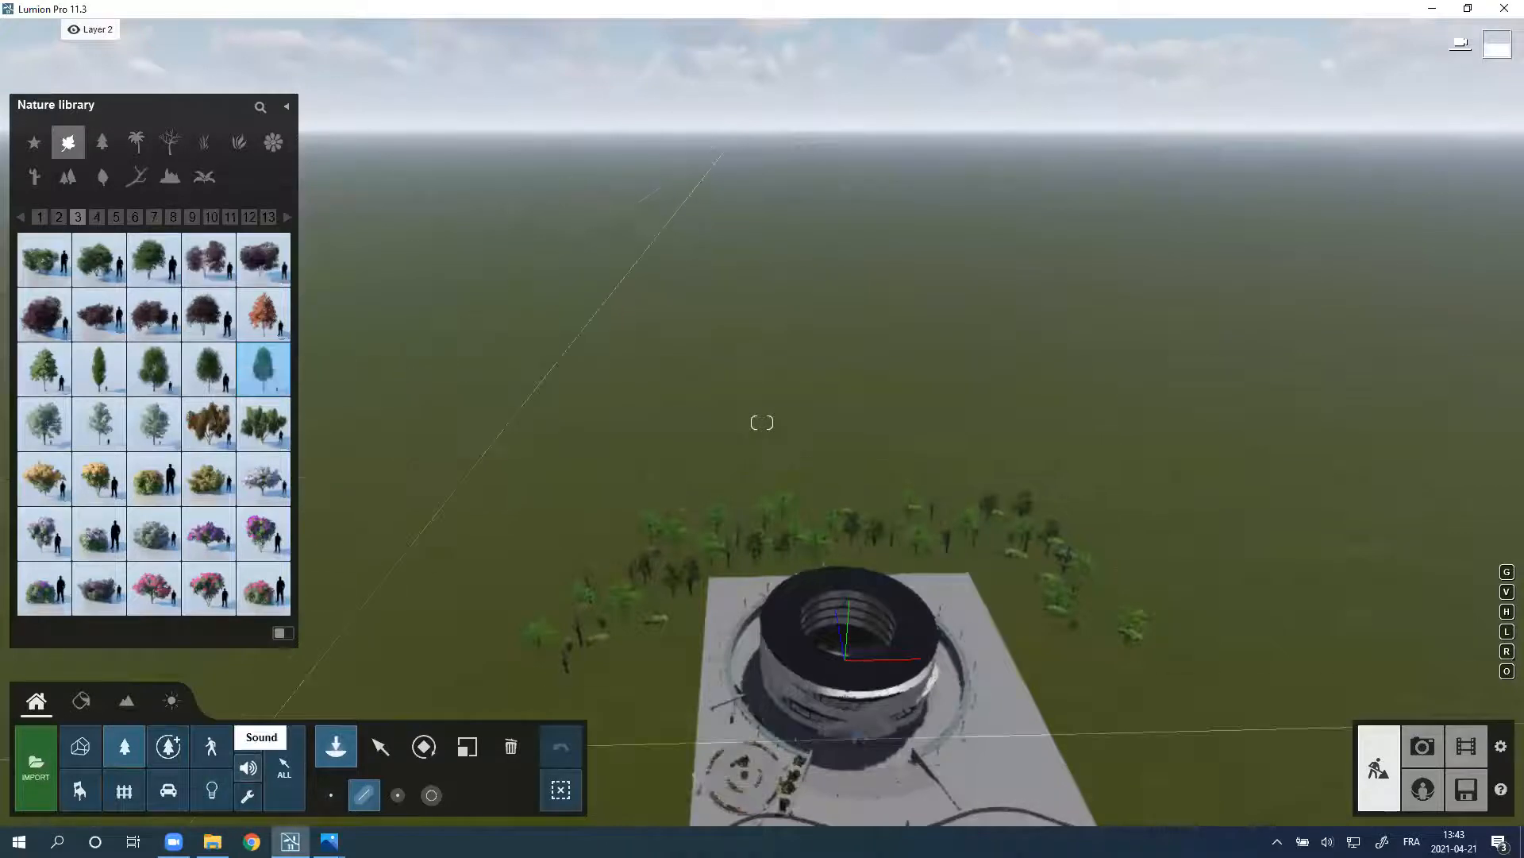
# Step: With line placement of the grey block building from the outdoor library, draw a wide four-point path around the outside of the trees
pyautogui.click(139, 783)
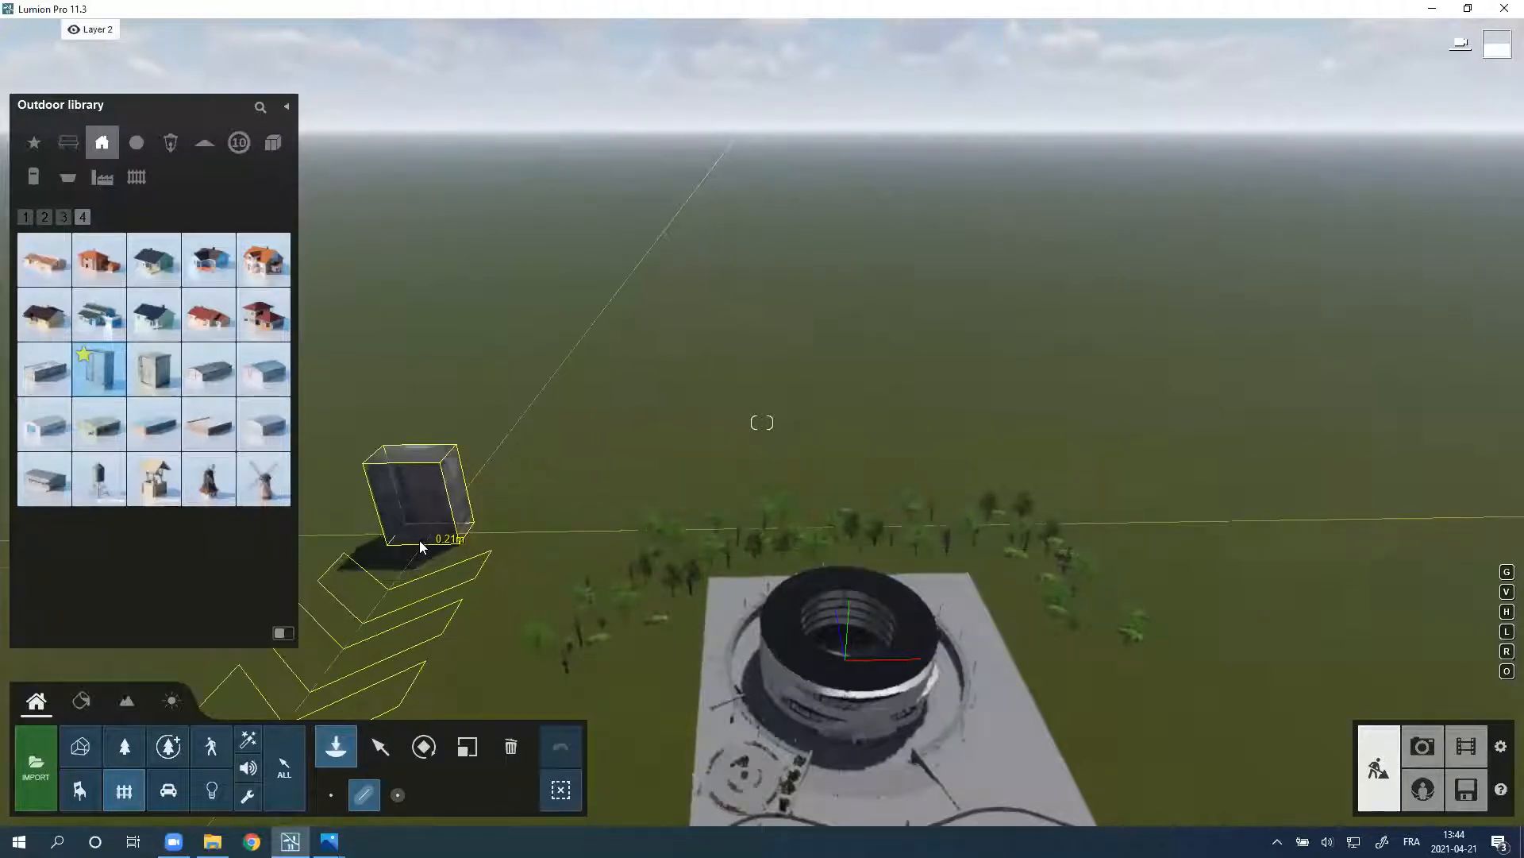
pyautogui.moveTo(386, 574); pyautogui.dragTo(565, 462)
pyautogui.press('ctrl')
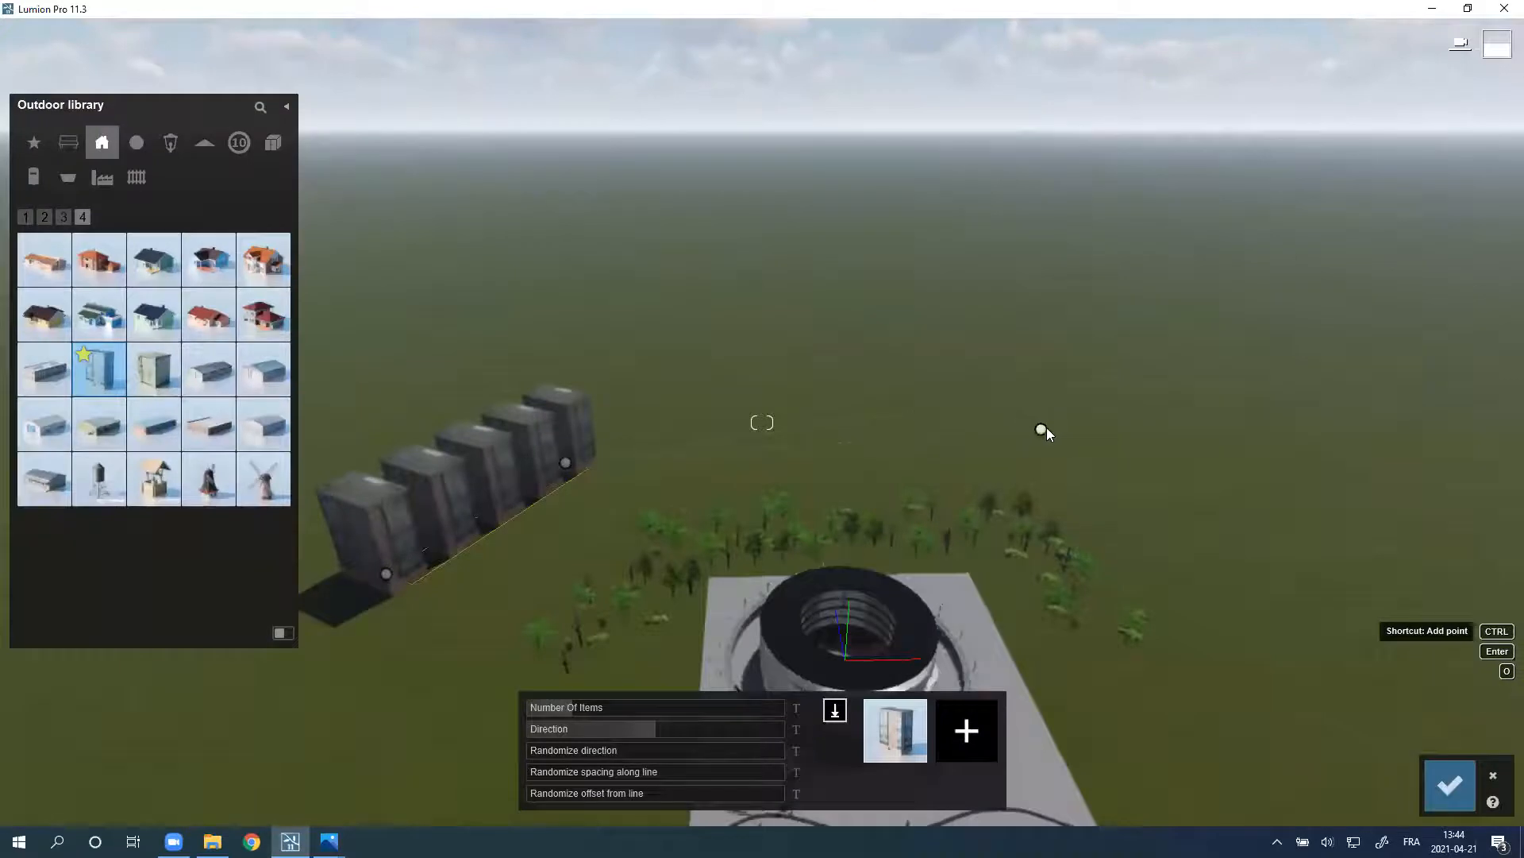
pyautogui.keyDown('ctrl'); pyautogui.click(1045, 428); pyautogui.keyUp('ctrl')
pyautogui.keyDown('ctrl'); pyautogui.click(1266, 588); pyautogui.keyUp('ctrl')
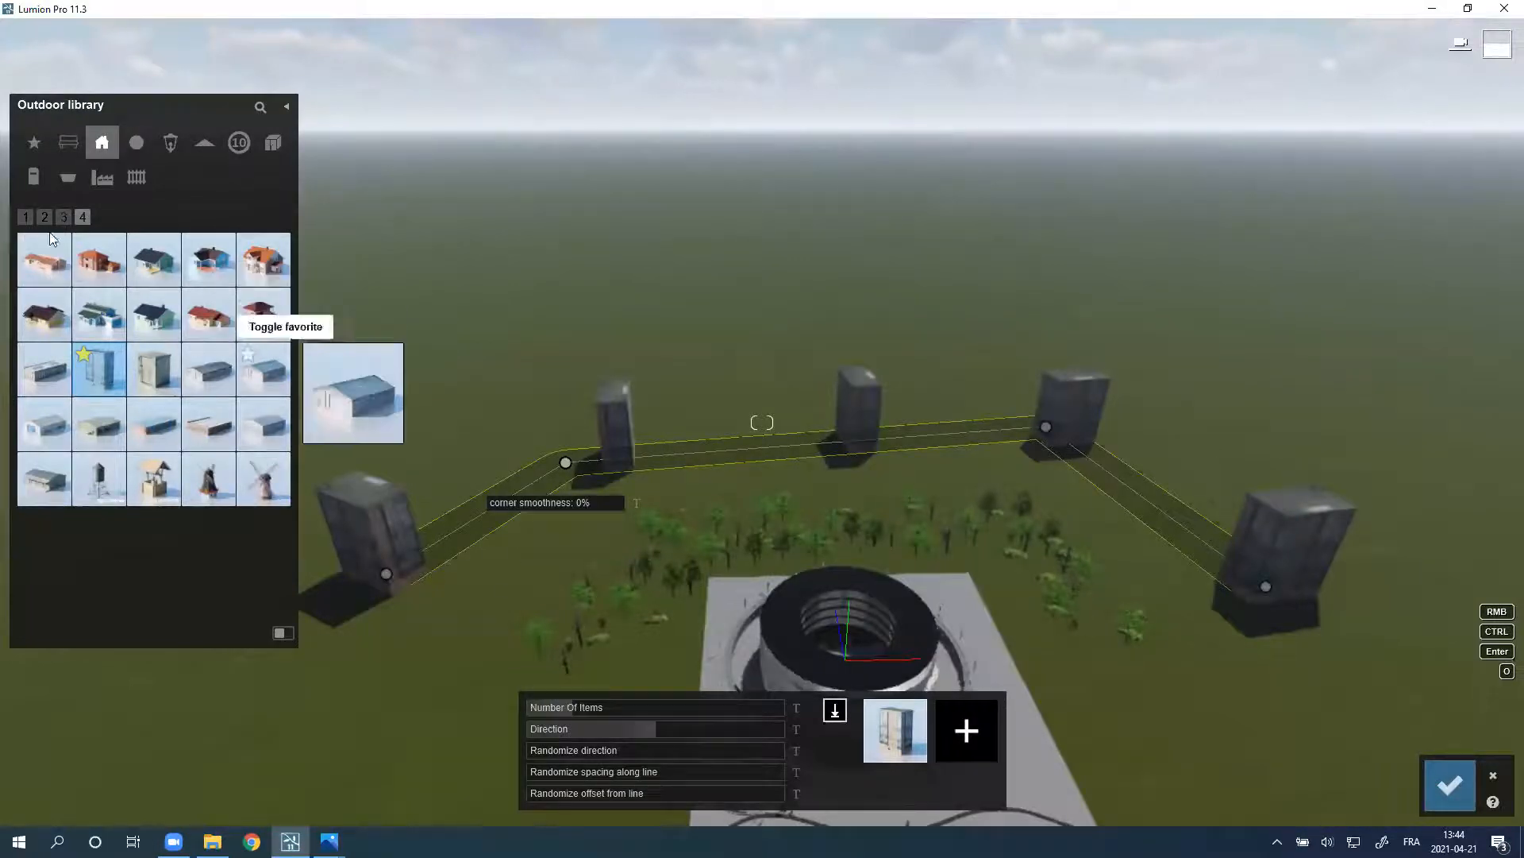
# Step: Add ApartmentBlock 001 and the two high-rise towers beside it in the library to the building line
pyautogui.click(25, 217)
pyautogui.click(42, 266)
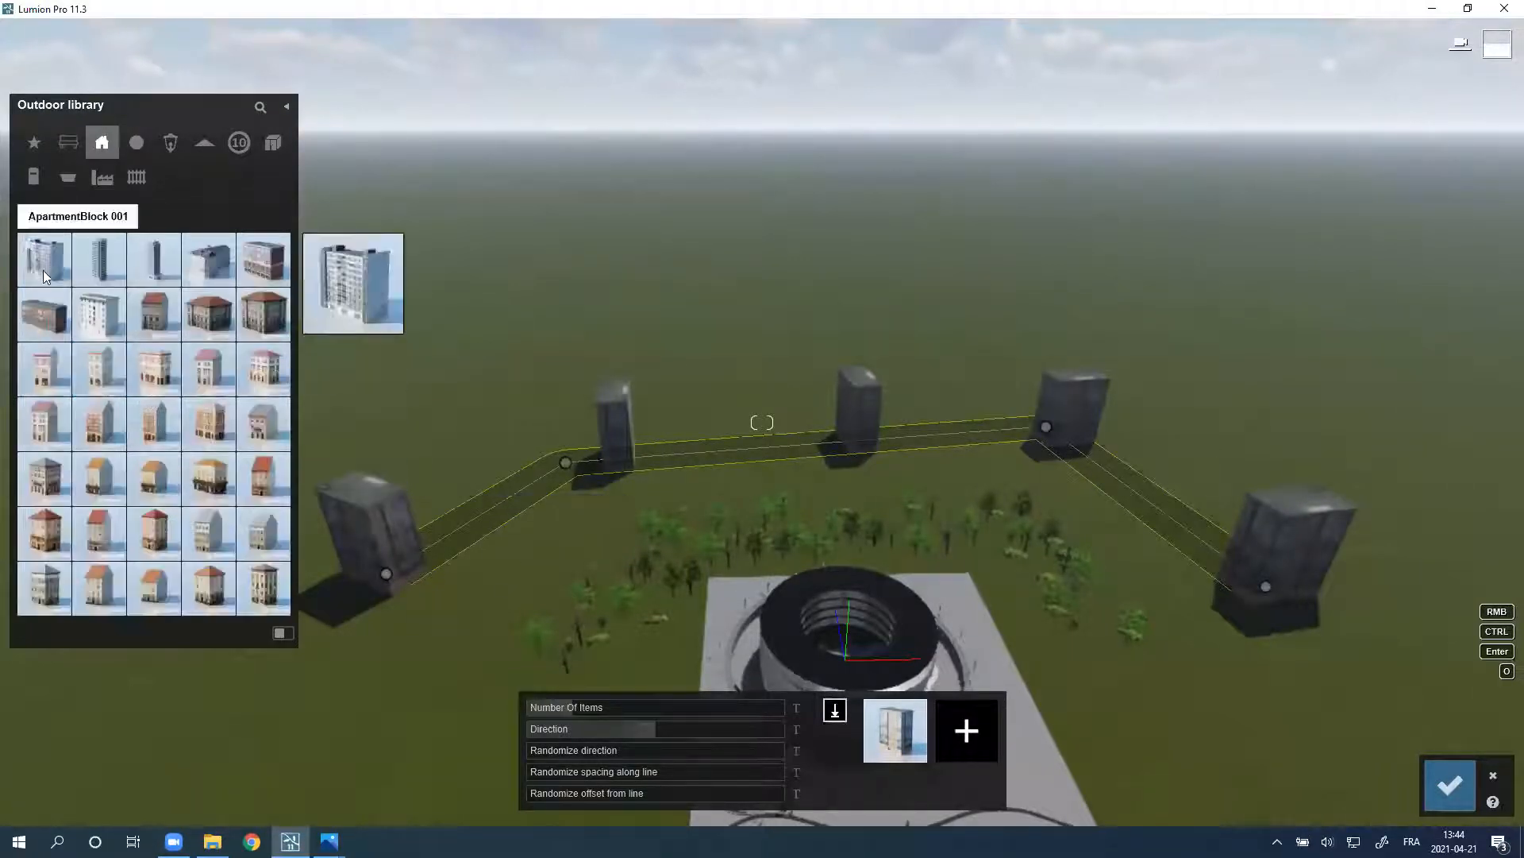
pyautogui.click(946, 750)
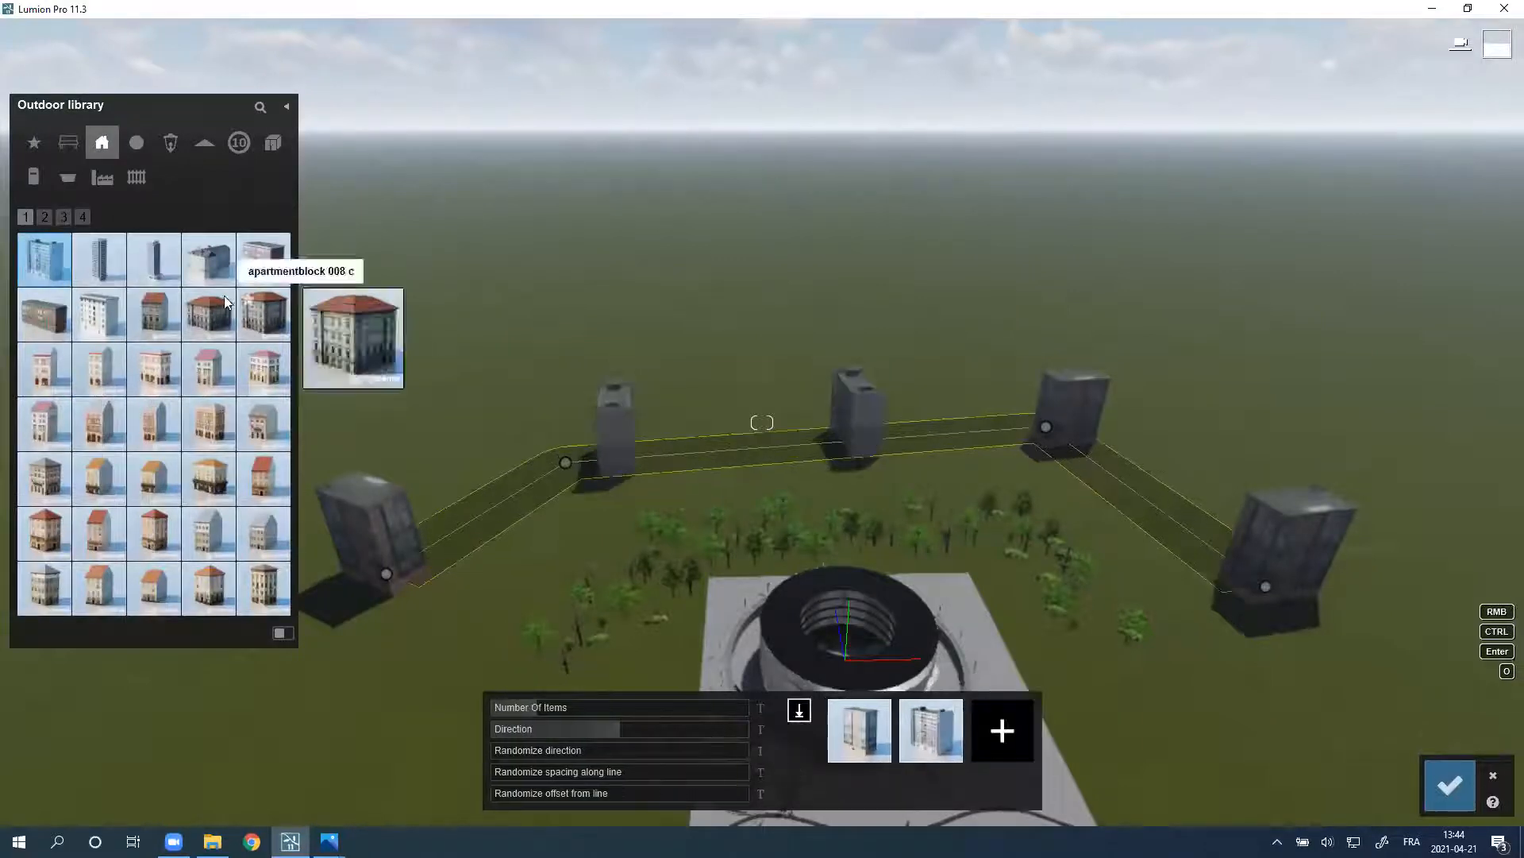
pyautogui.click(988, 734)
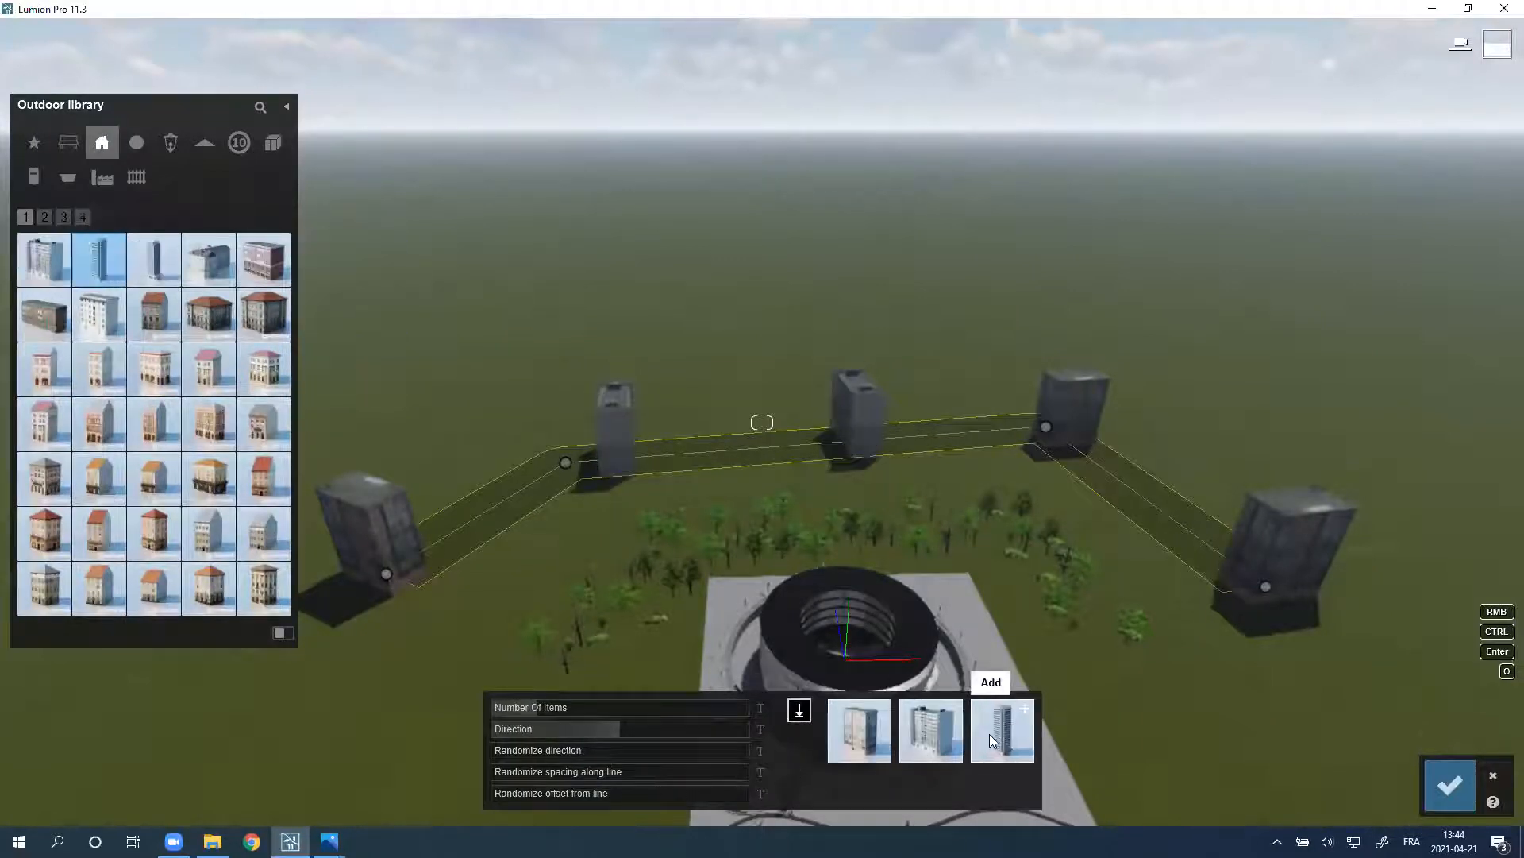
pyautogui.click(156, 266)
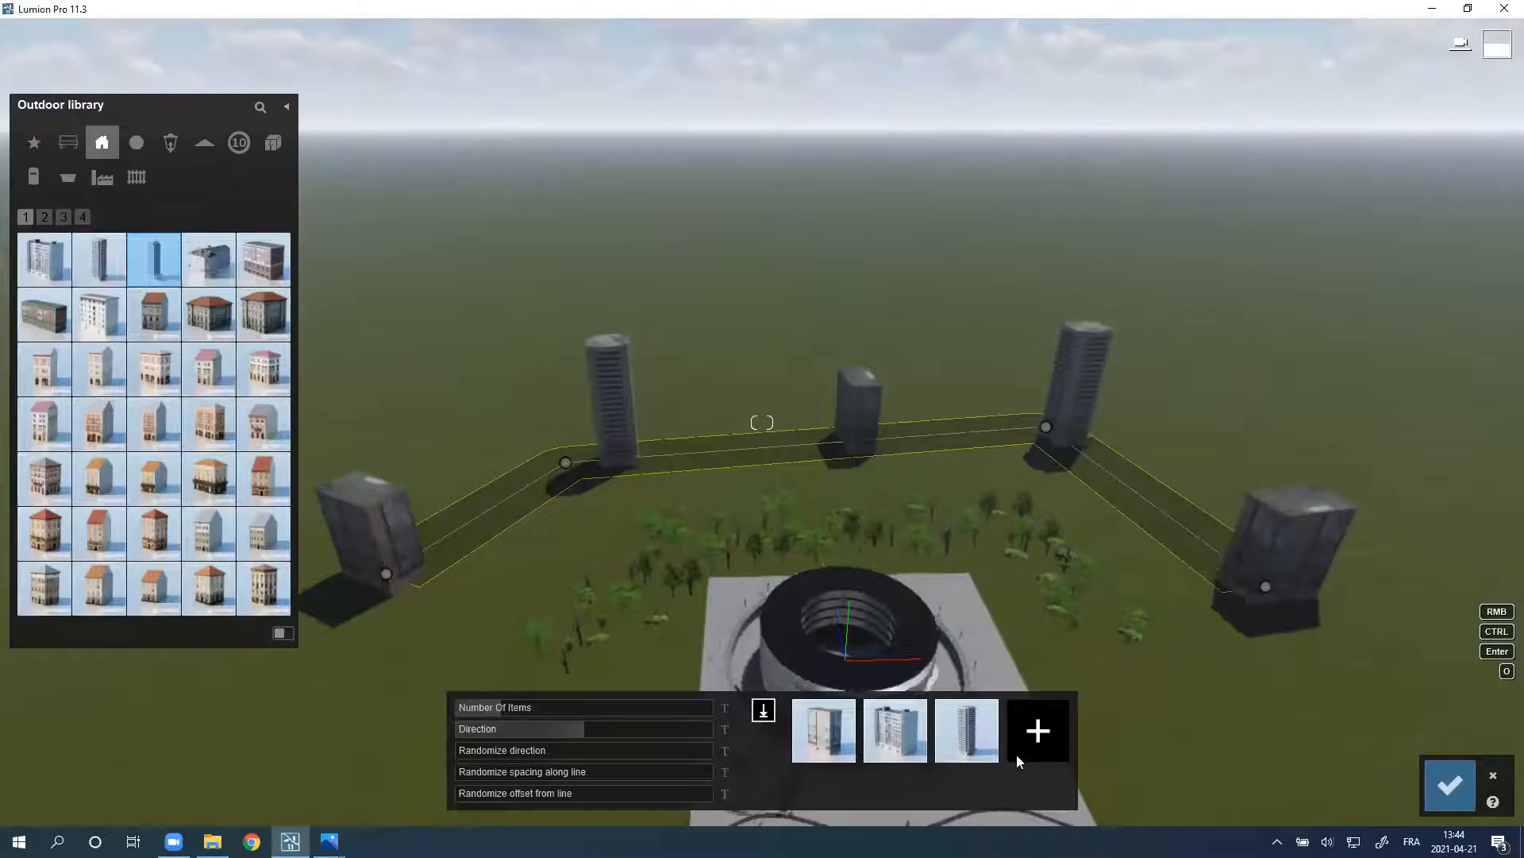
pyautogui.click(1038, 730)
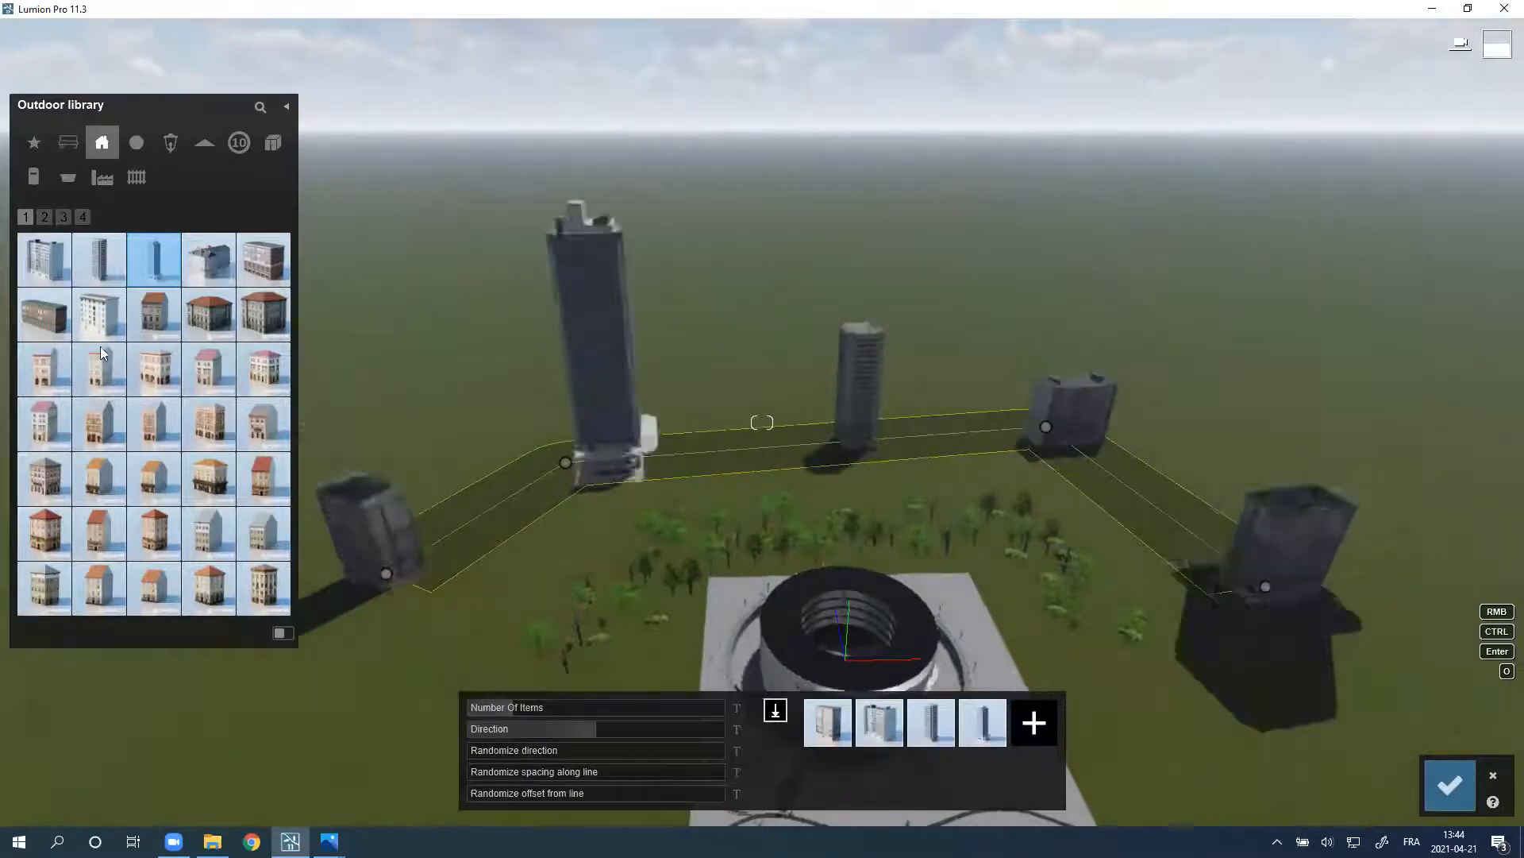
# Step: Set the number of buildings to a little under half, randomize direction and spacing moderately and line offset almost fully, and finish the placement
pyautogui.moveTo(505, 712); pyautogui.dragTo(675, 710)
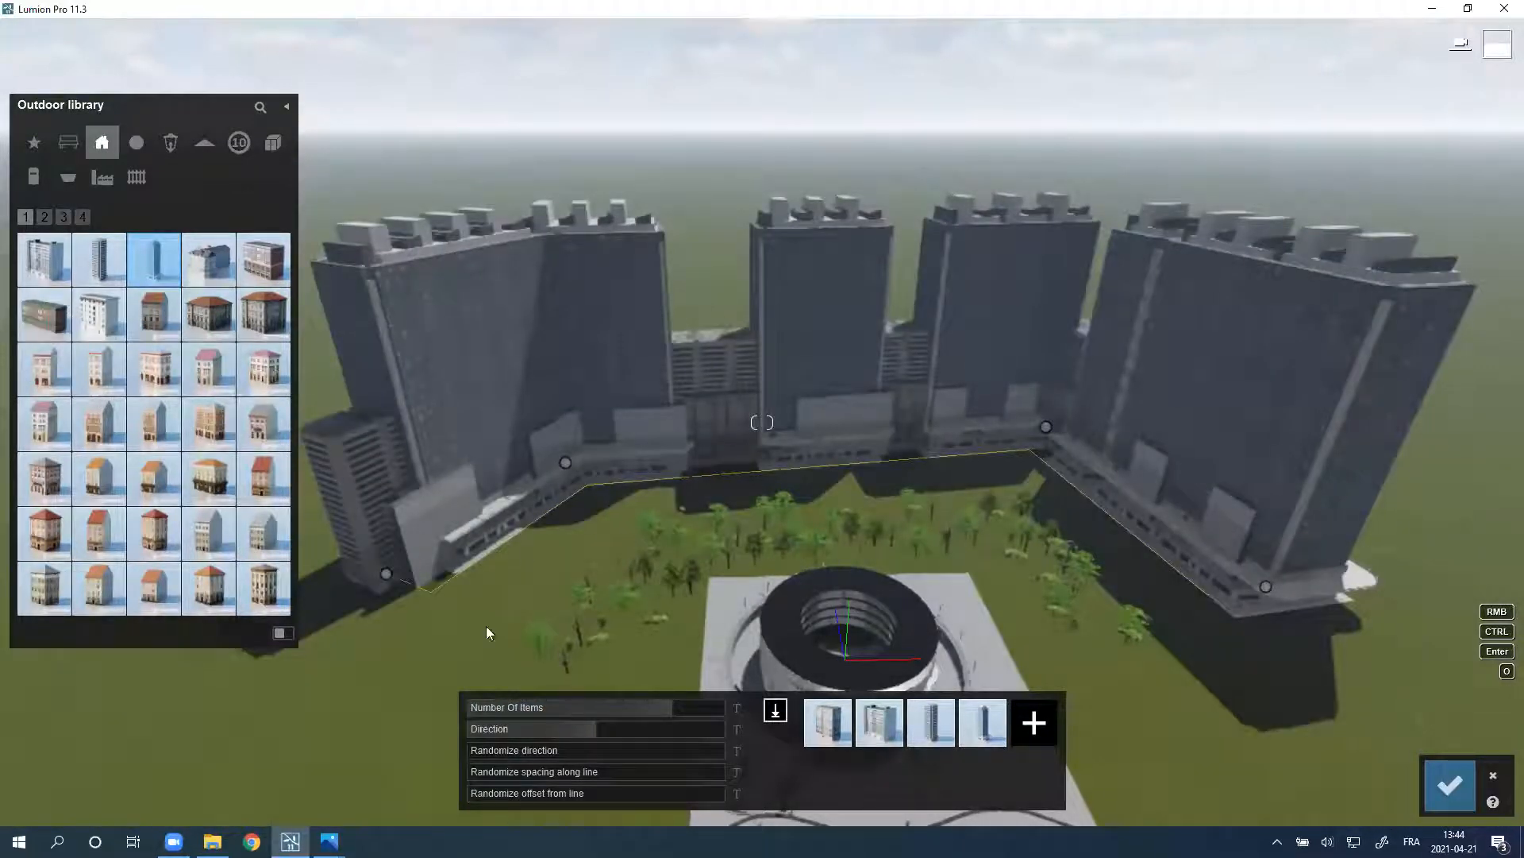
pyautogui.moveTo(616, 706)
pyautogui.mouseDown()
pyautogui.moveTo(580, 708)
pyautogui.moveTo(593, 699)
pyautogui.mouseUp()
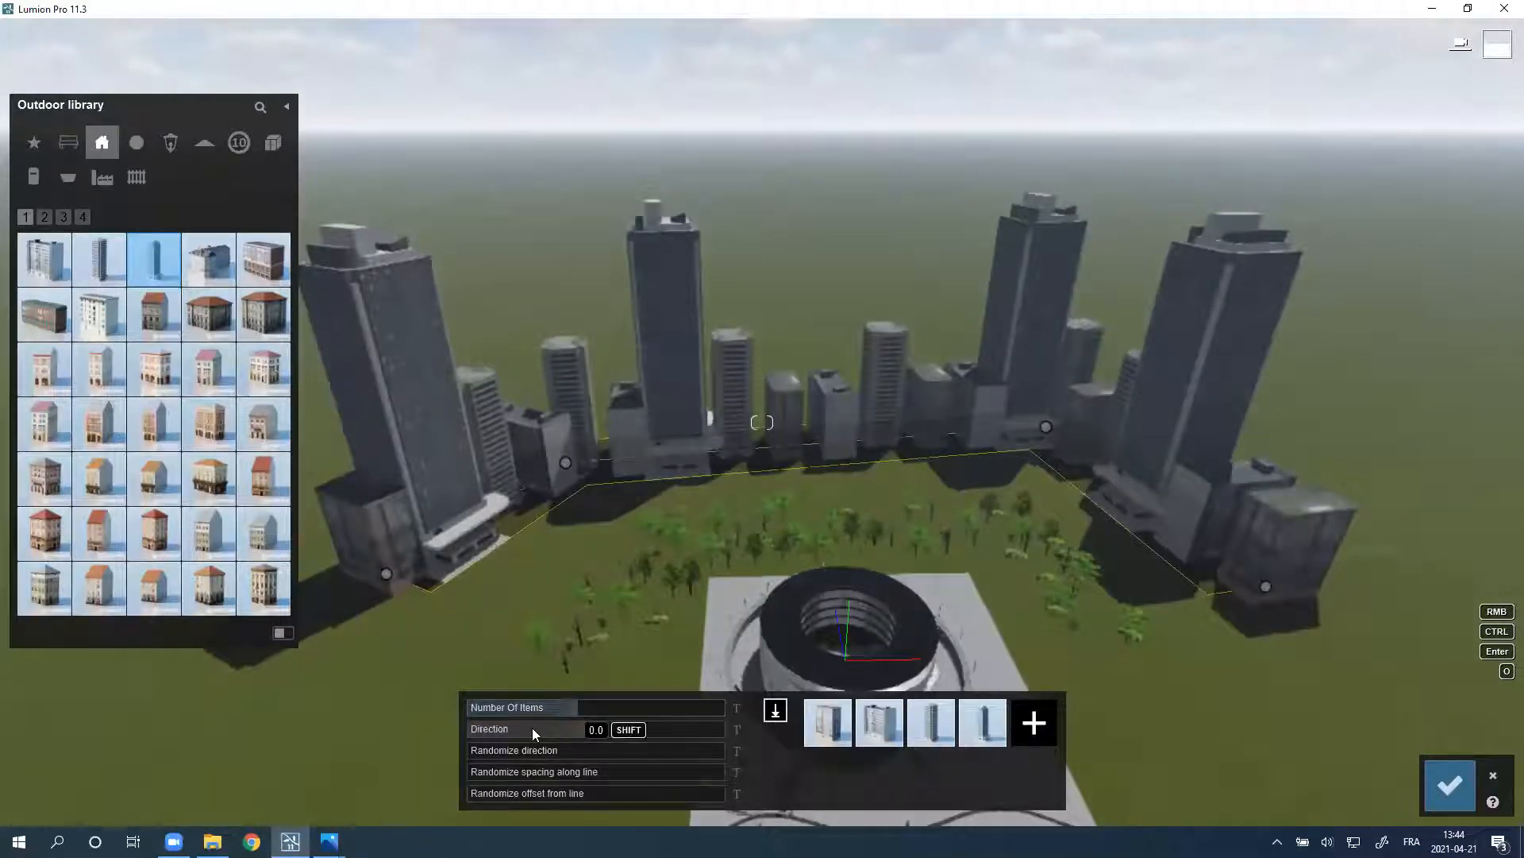
pyautogui.moveTo(540, 750)
pyautogui.mouseDown()
pyautogui.moveTo(561, 749)
pyautogui.moveTo(537, 753)
pyautogui.mouseUp()
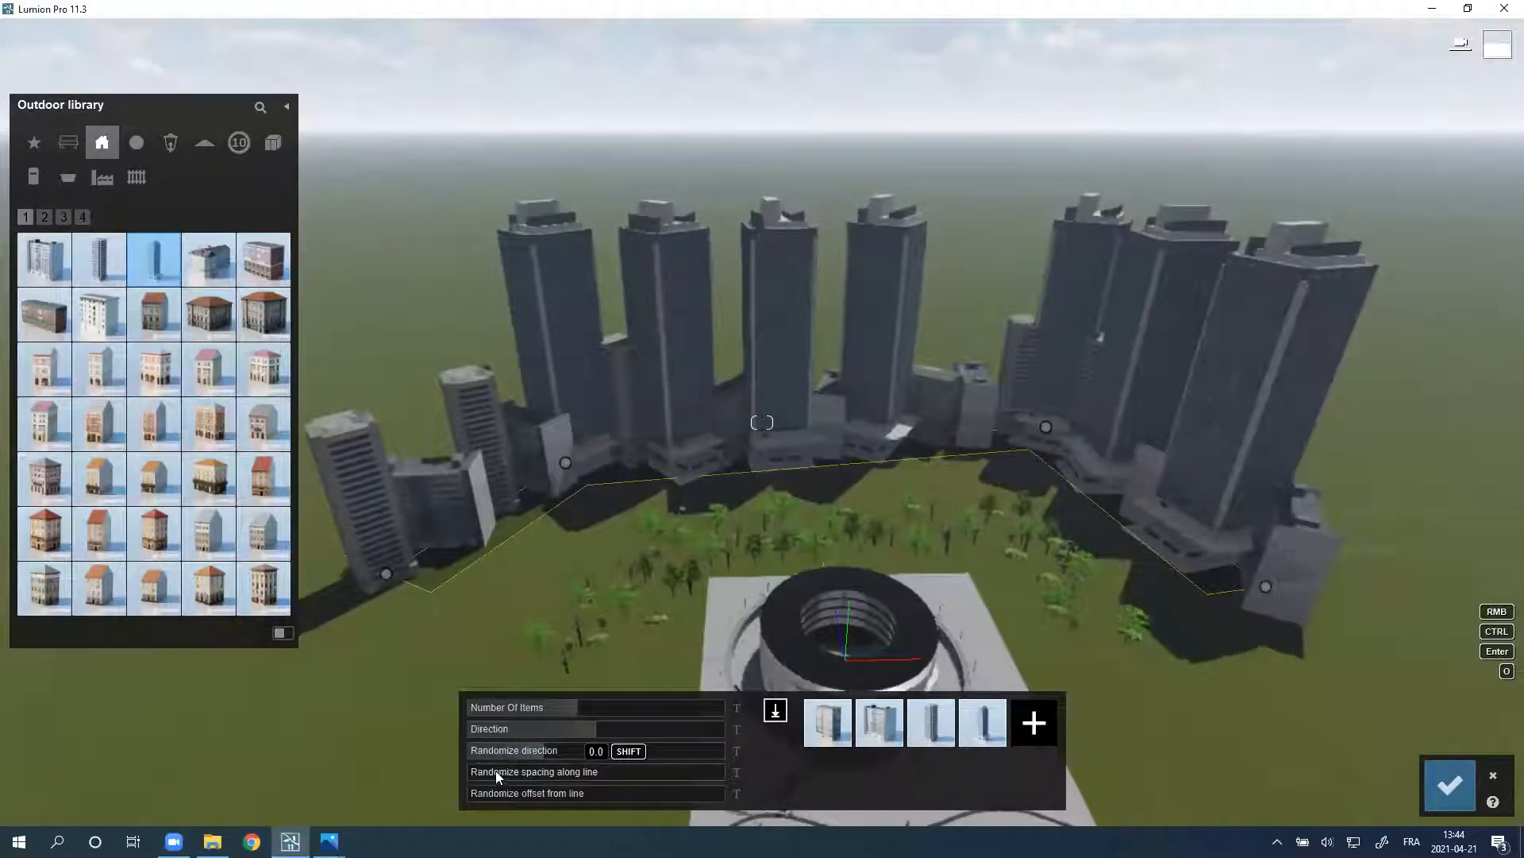
pyautogui.moveTo(543, 775); pyautogui.dragTo(601, 777)
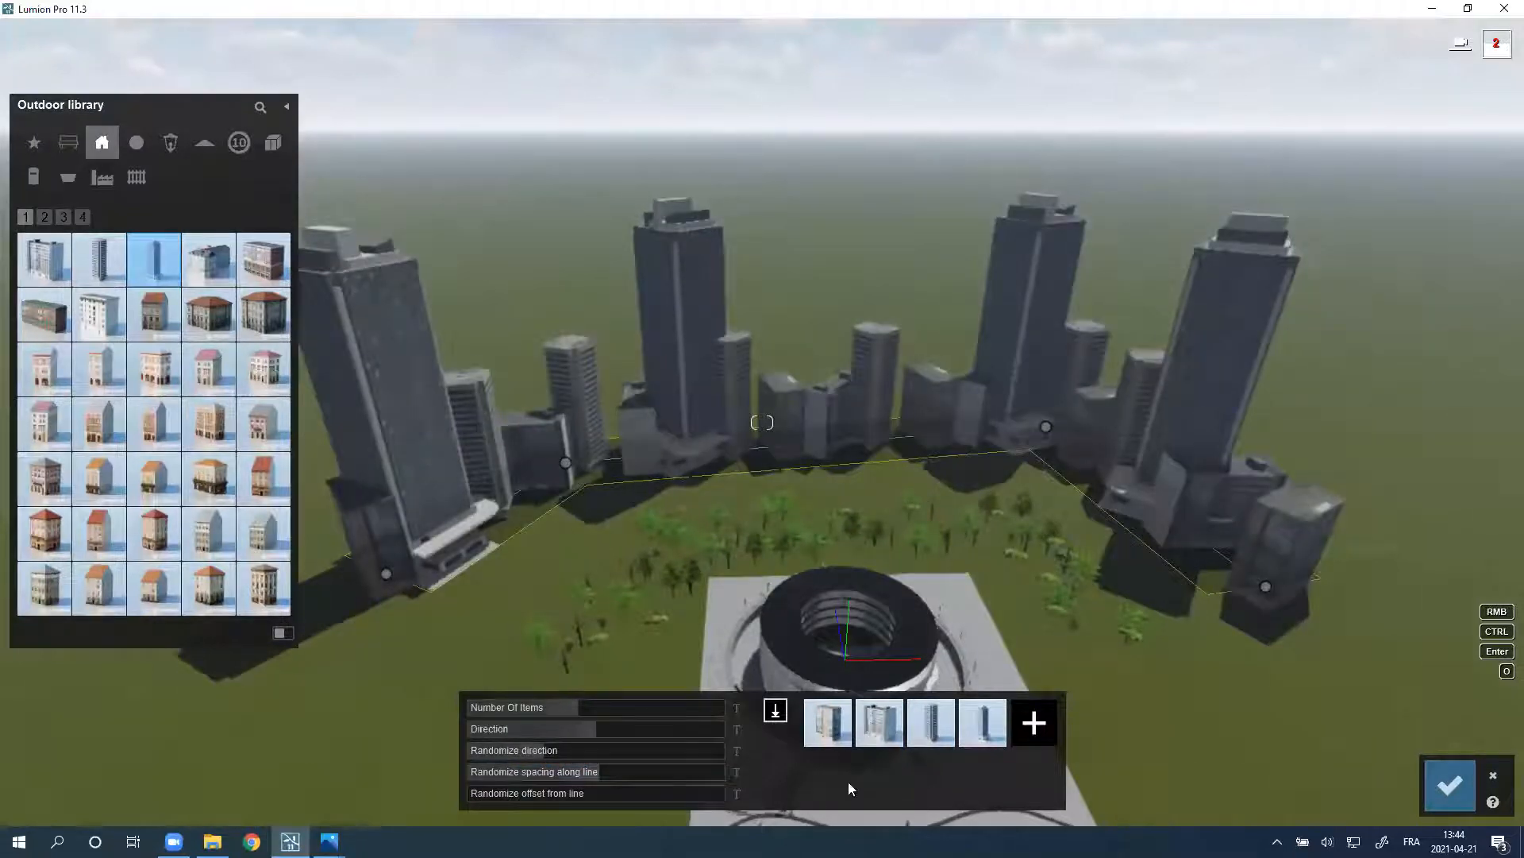
pyautogui.moveTo(563, 801); pyautogui.dragTo(713, 799)
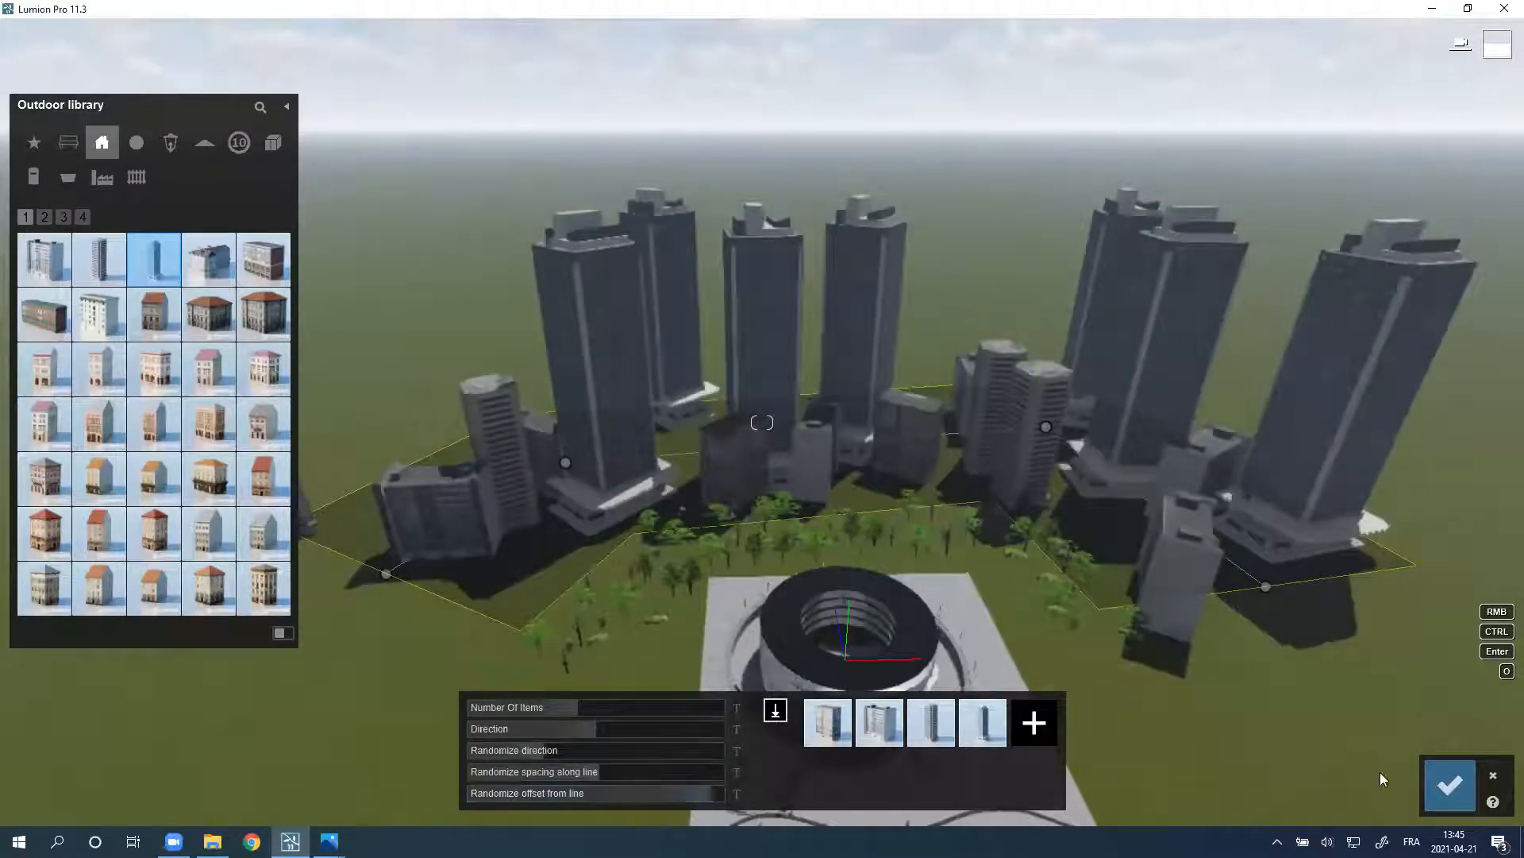
pyautogui.click(1450, 784)
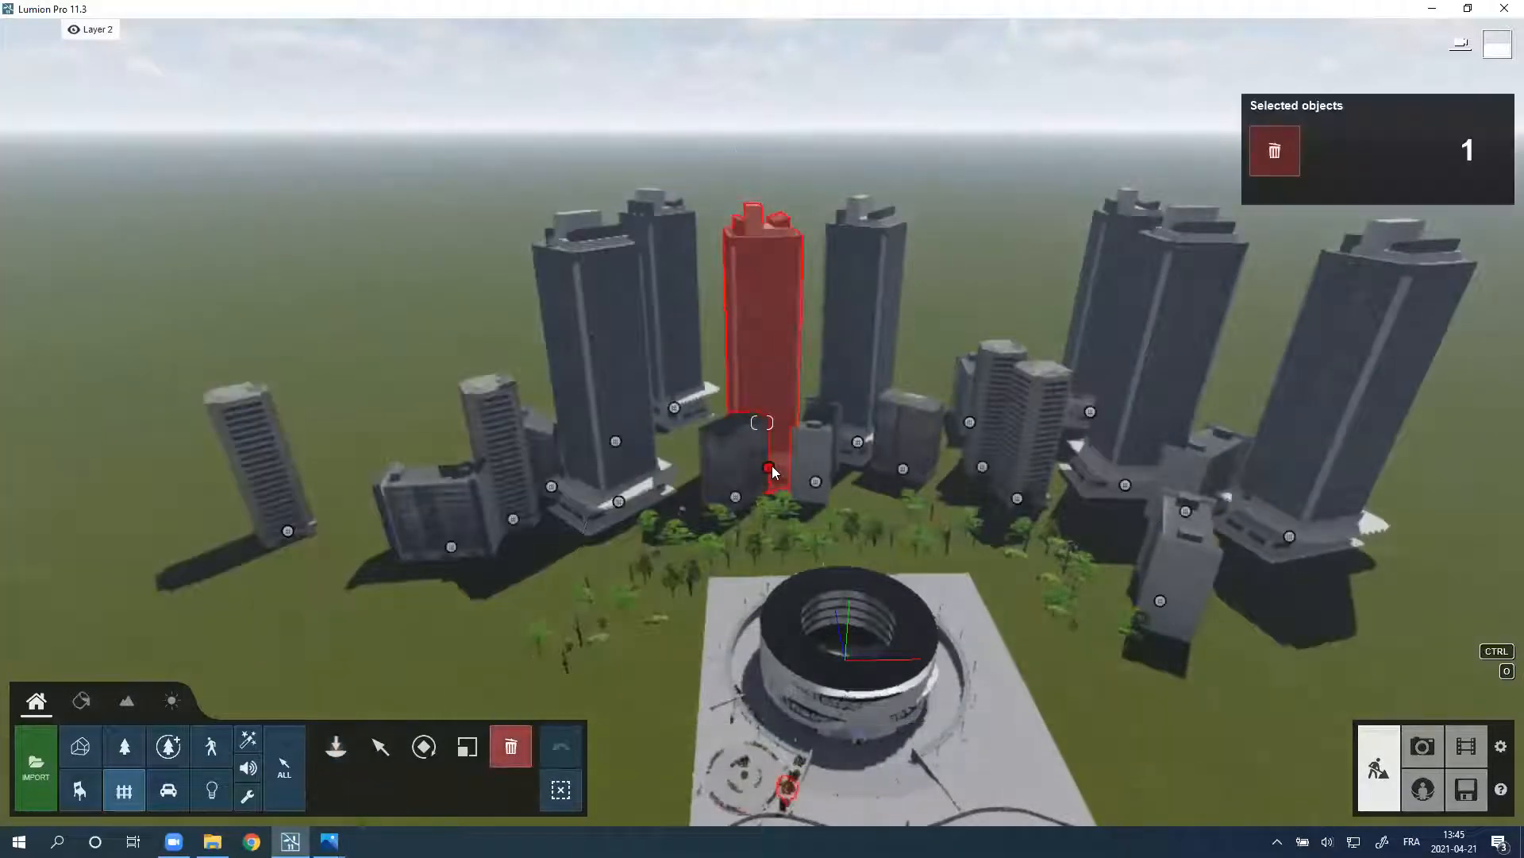
# Step: Delete the two tall towers directly behind the round building and the rearmost tall tower of the cluster on its right
pyautogui.click(770, 468)
pyautogui.click(858, 442)
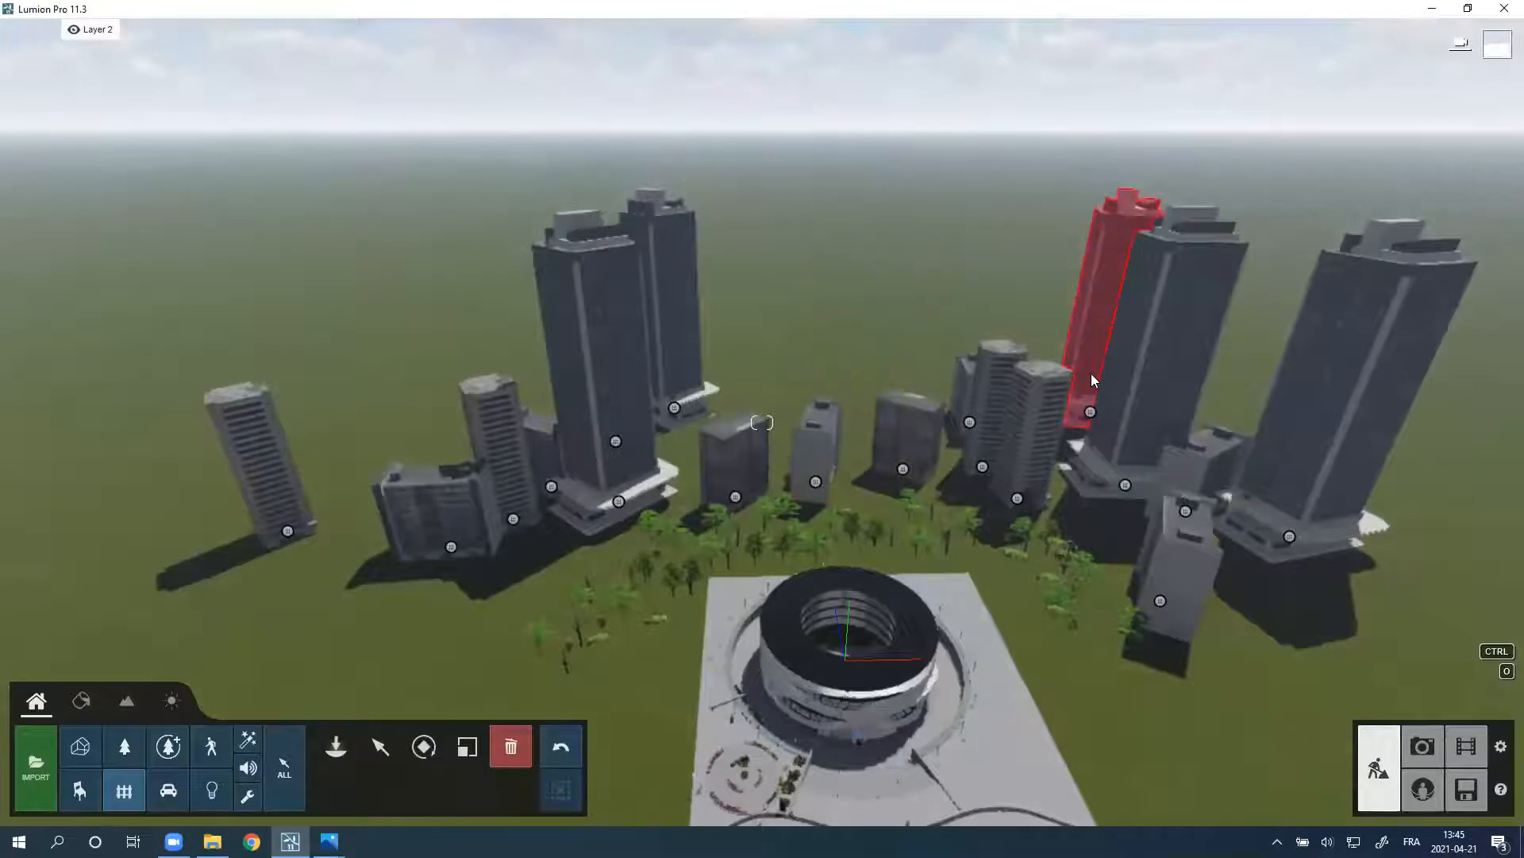
pyautogui.click(1095, 403)
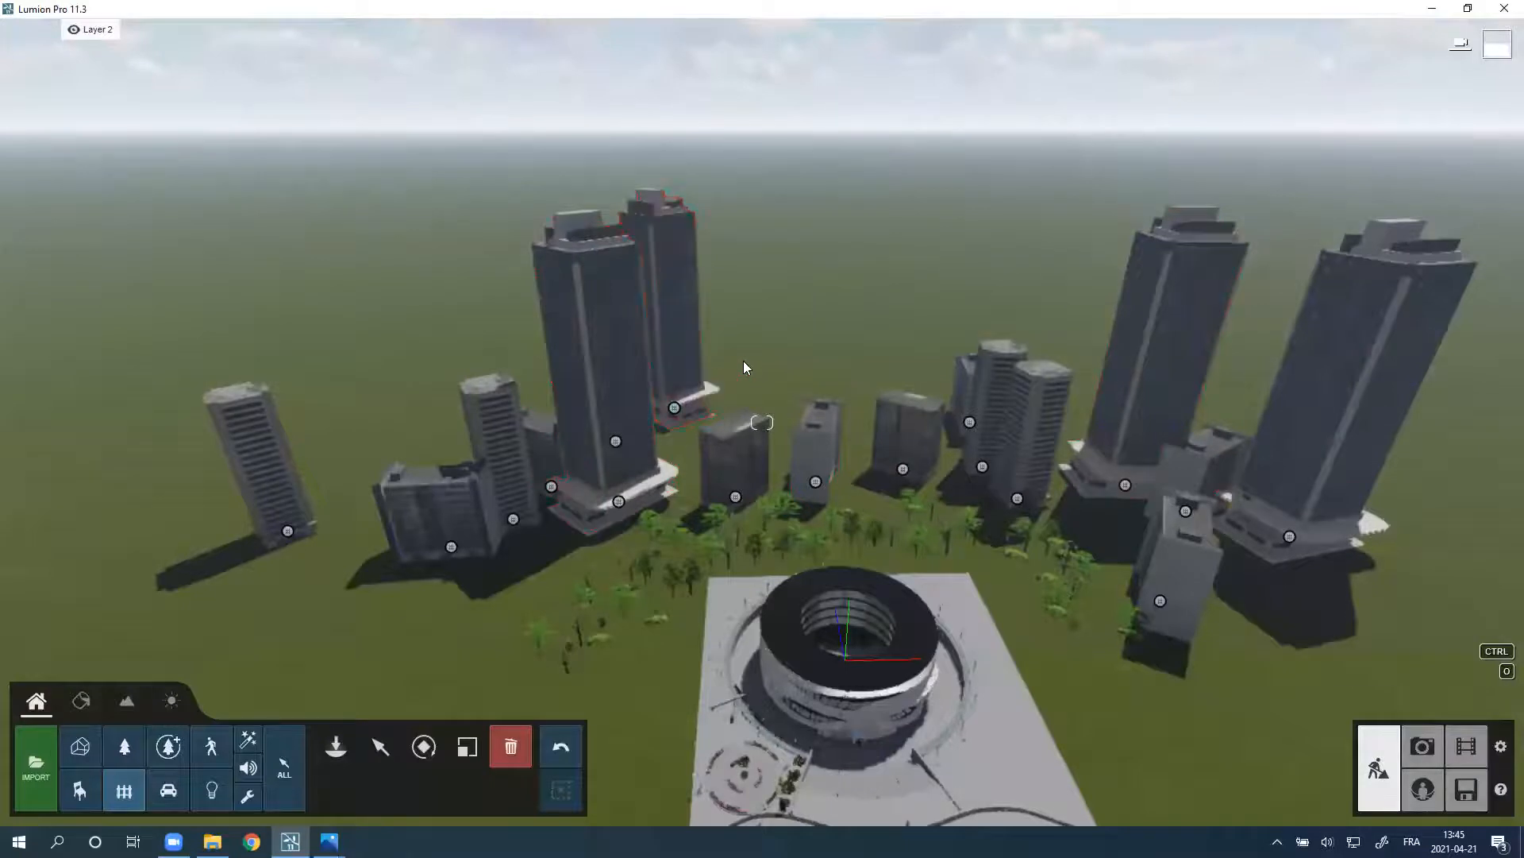
# Step: Examine the surrounding towers and trees from above, and the round building with its plaza from close up
pyautogui.moveTo(898, 494); pyautogui.dragTo(860, 479, button='right')
pyautogui.press('e')
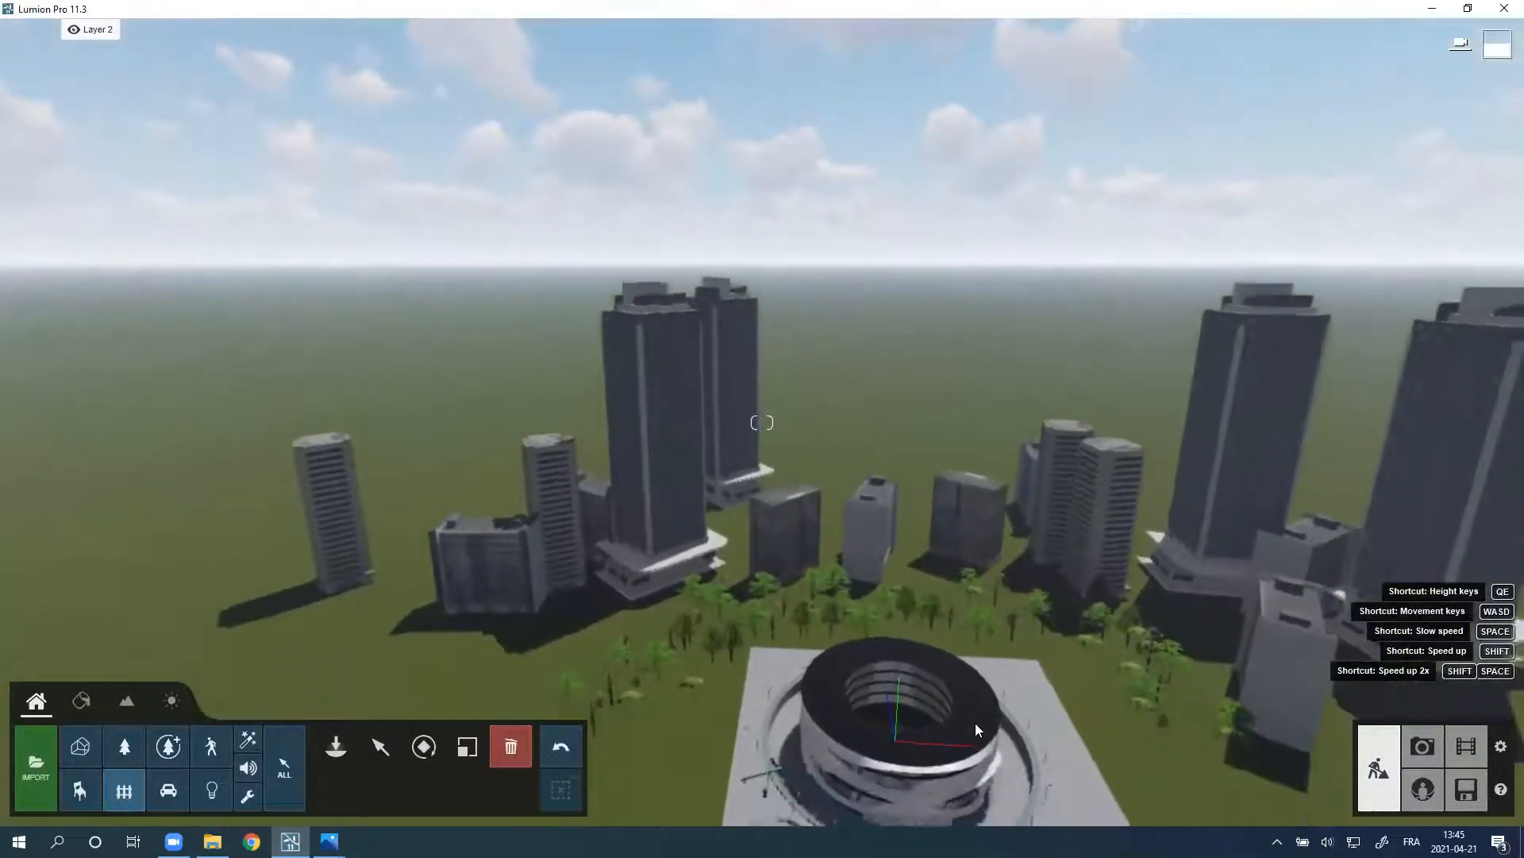
pyautogui.press('e')
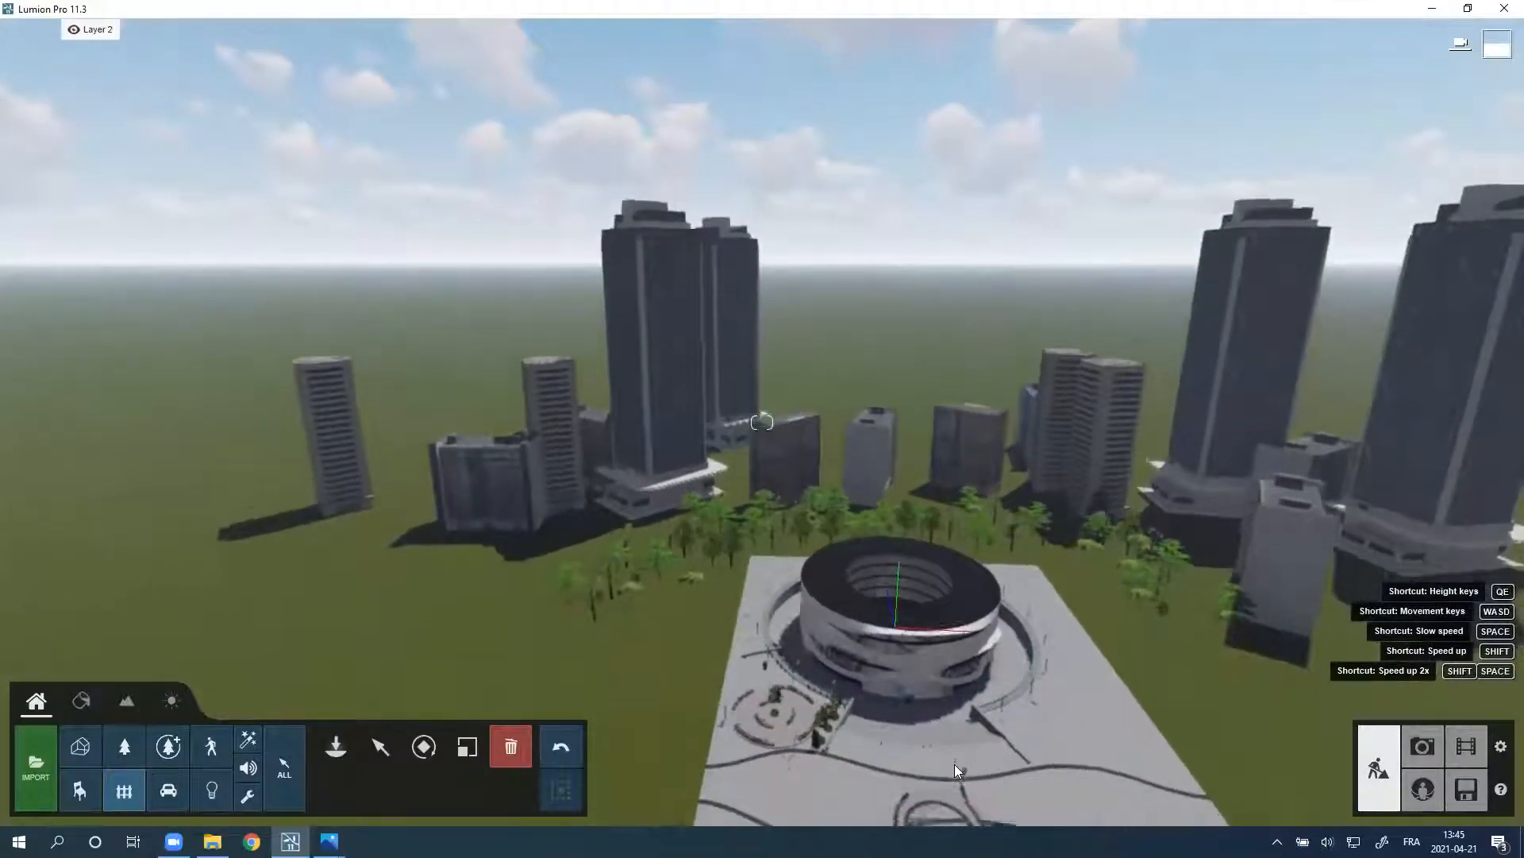
pyautogui.moveTo(959, 758); pyautogui.dragTo(866, 632, button='right')
pyautogui.press('w')
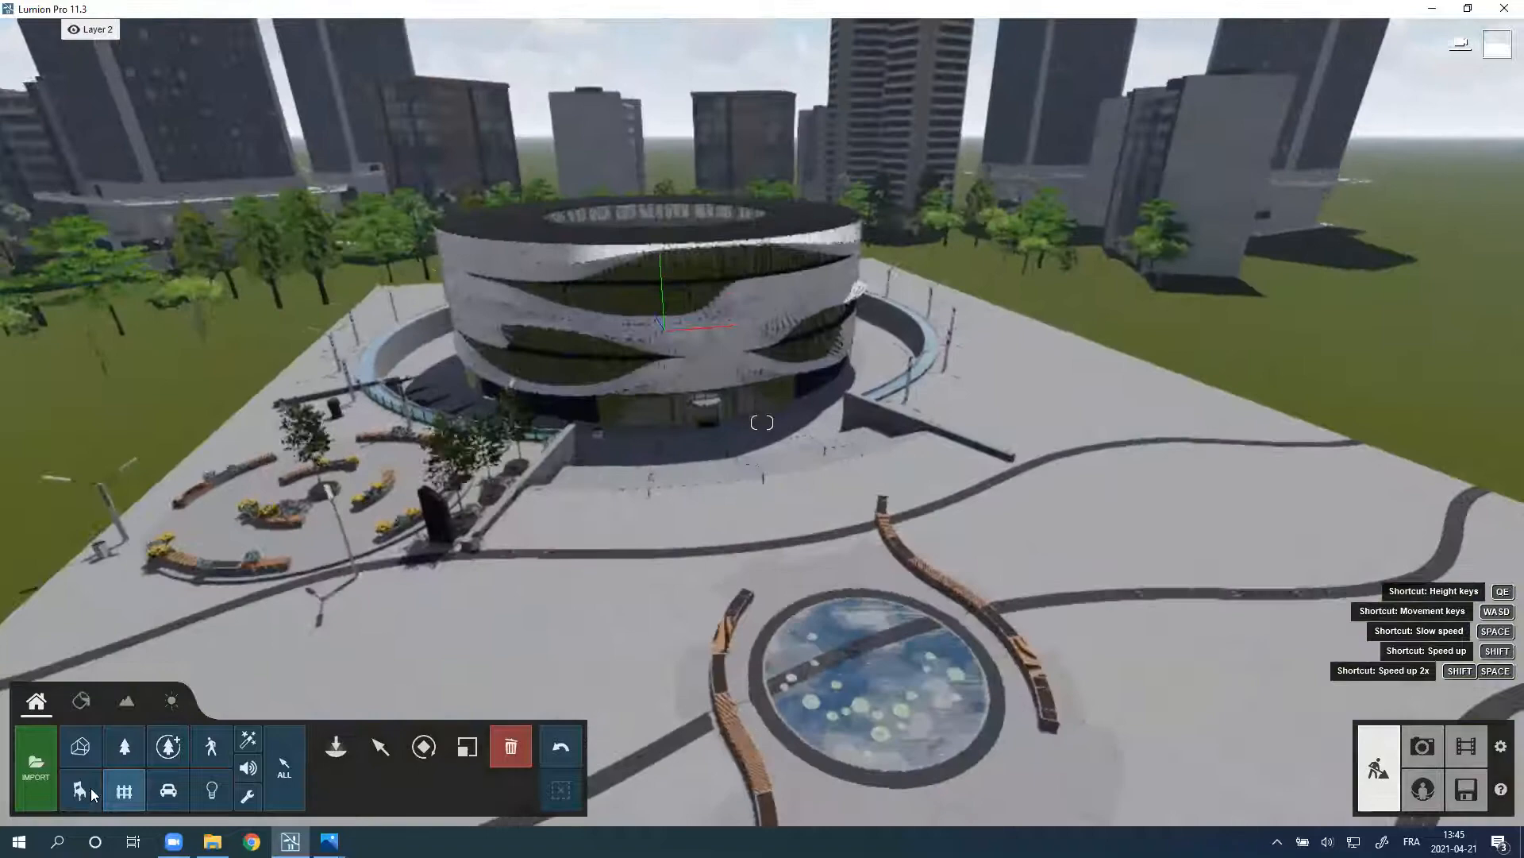
# Step: Examine the round building, the planted plaza and the surrounding towers from near ground level
pyautogui.moveTo(90, 787); pyautogui.dragTo(64, 707, button='right')
pyautogui.press('e')
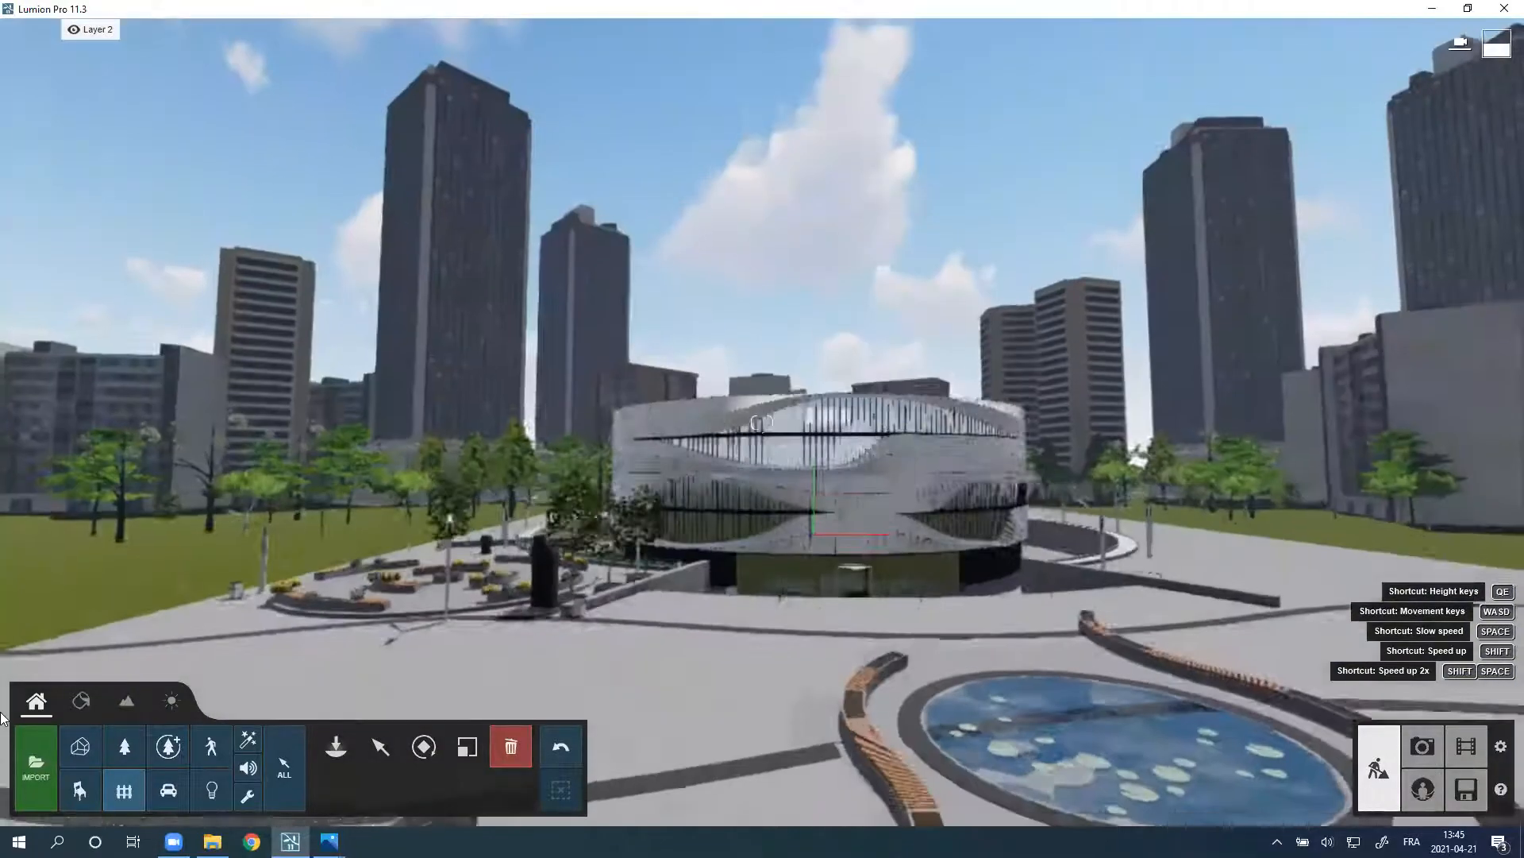
pyautogui.press('w')
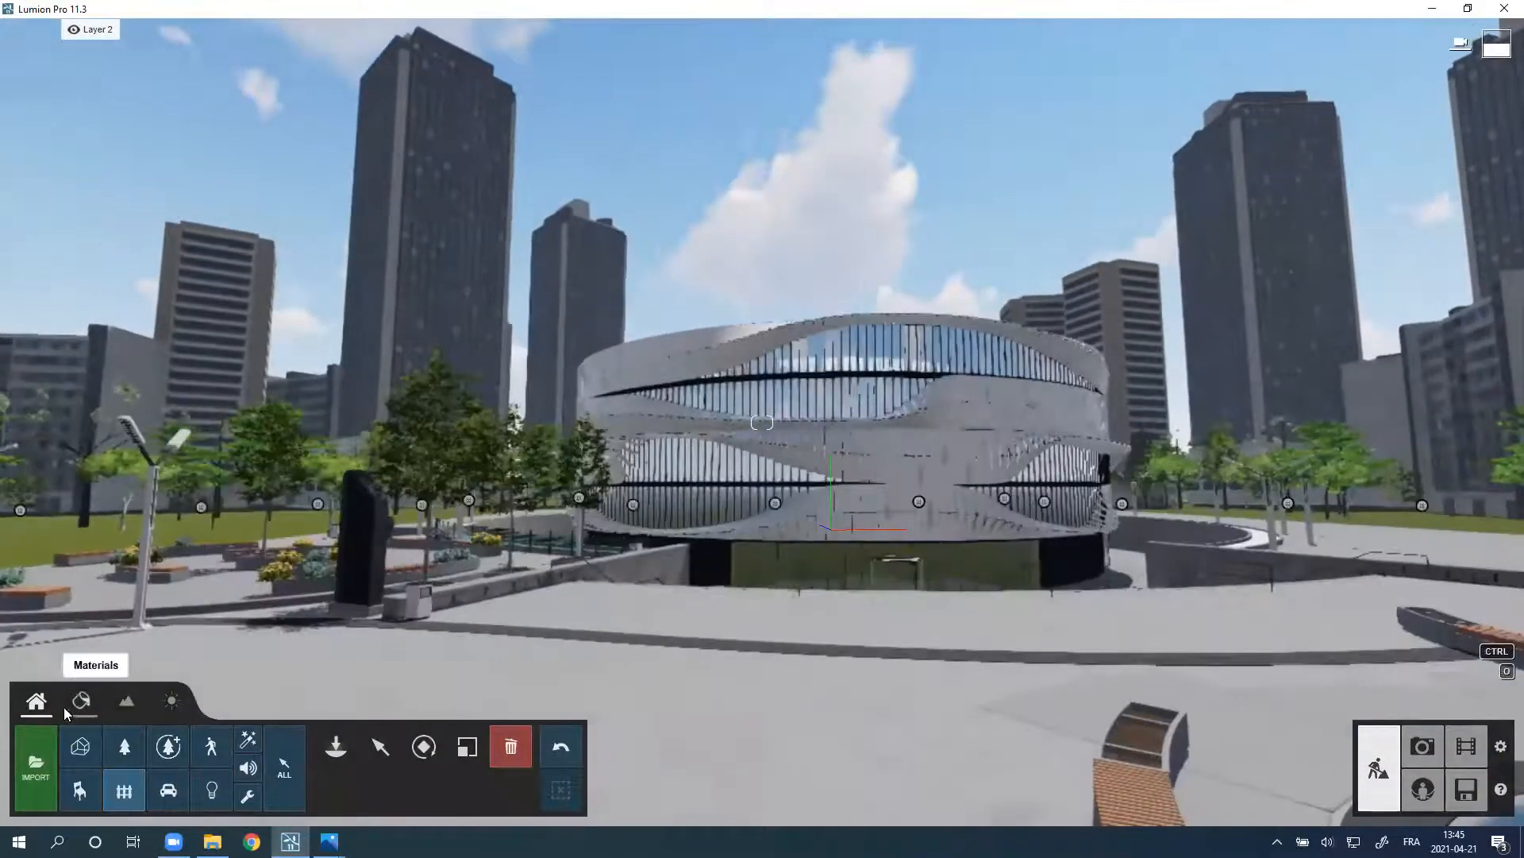
pyautogui.press('a')
pyautogui.moveTo(63, 706); pyautogui.dragTo(111, 706, button='right')
pyautogui.press('a')
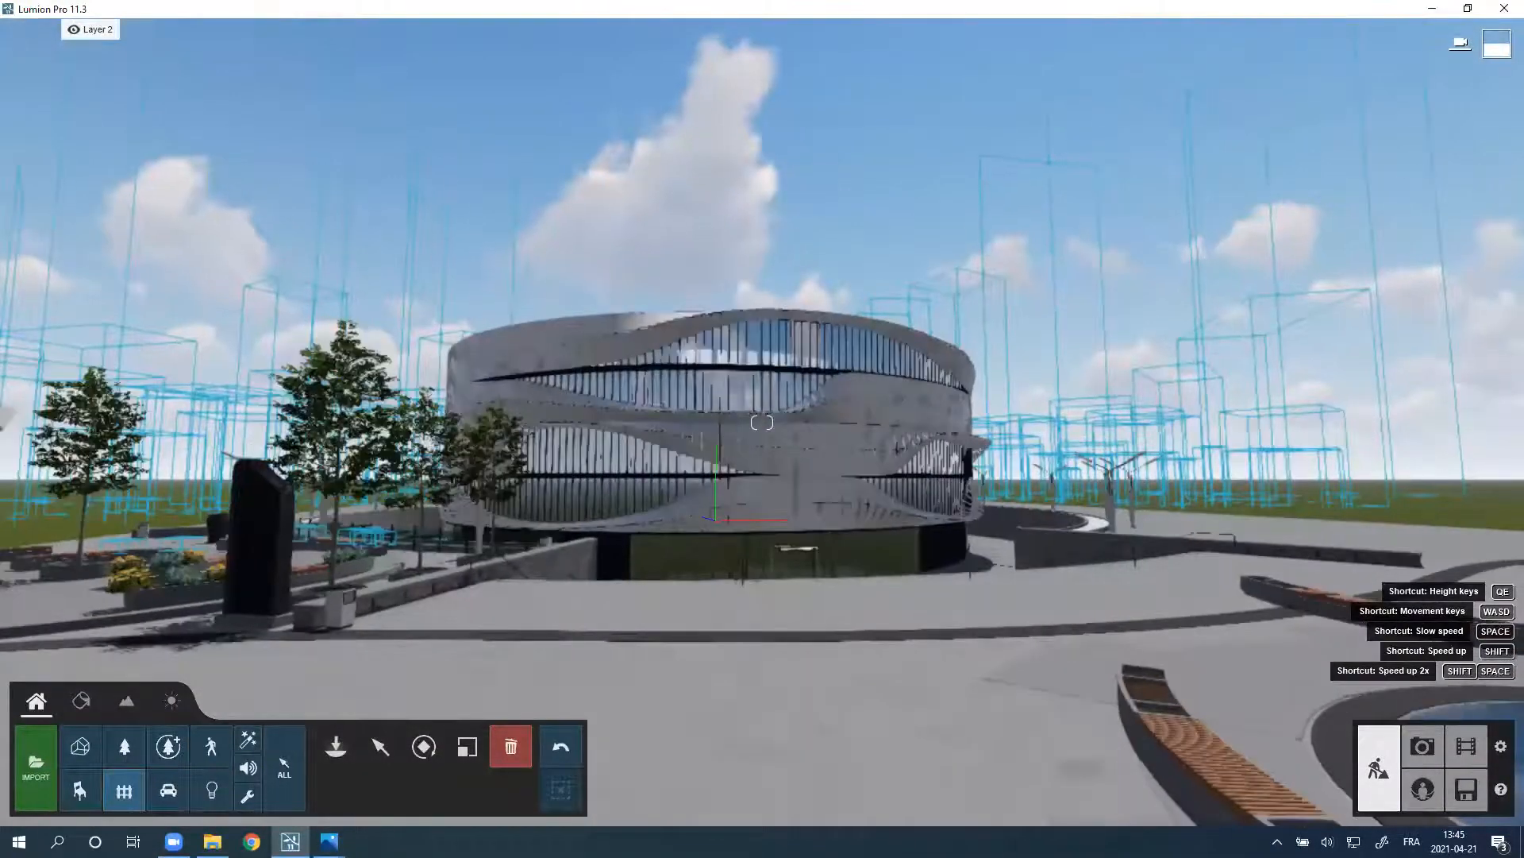
pyautogui.press('a')
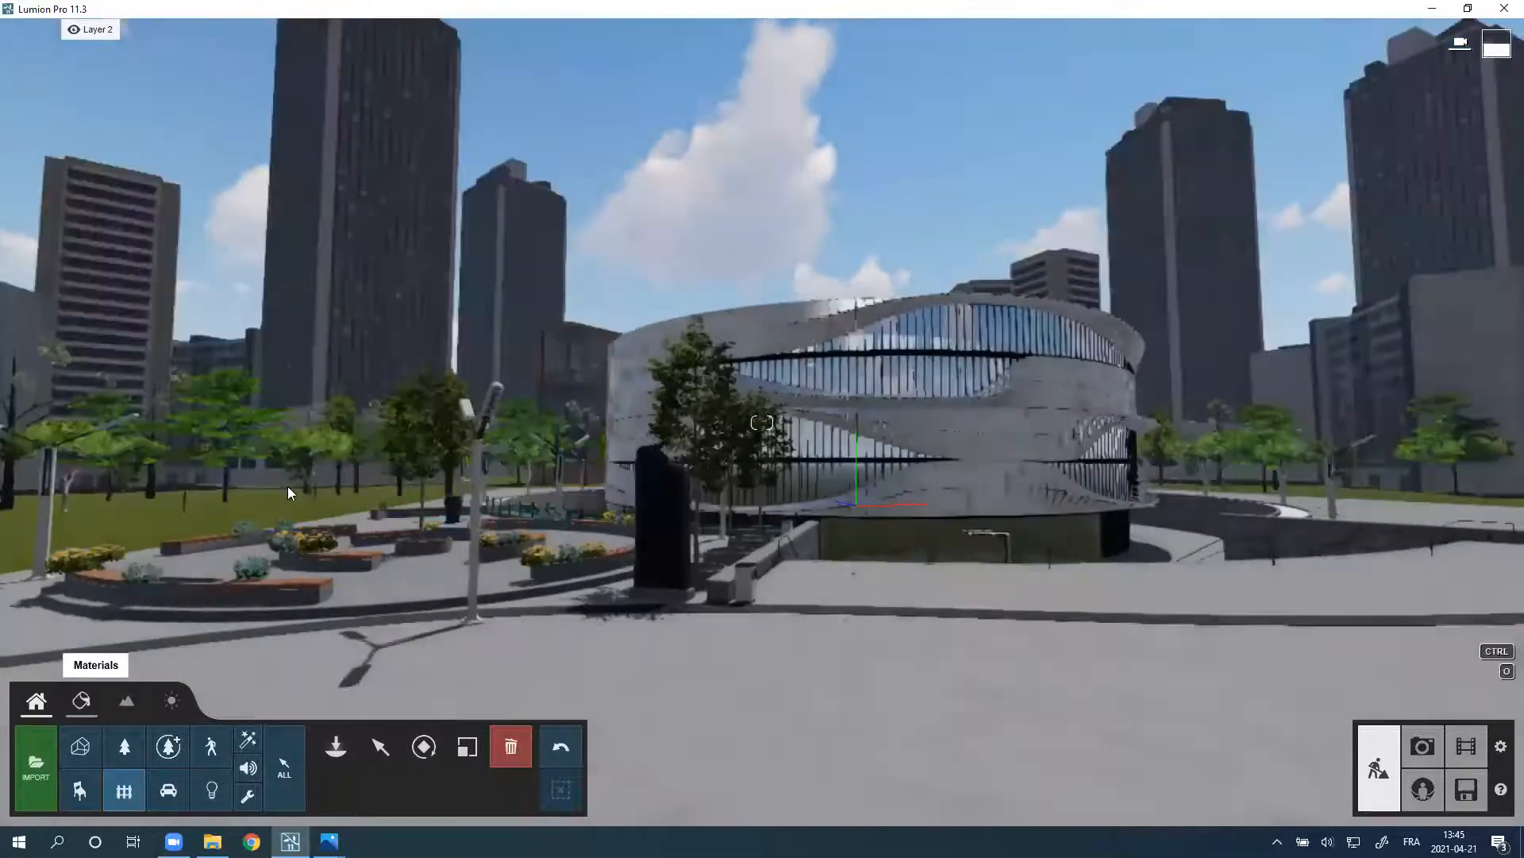
pyautogui.press('q')
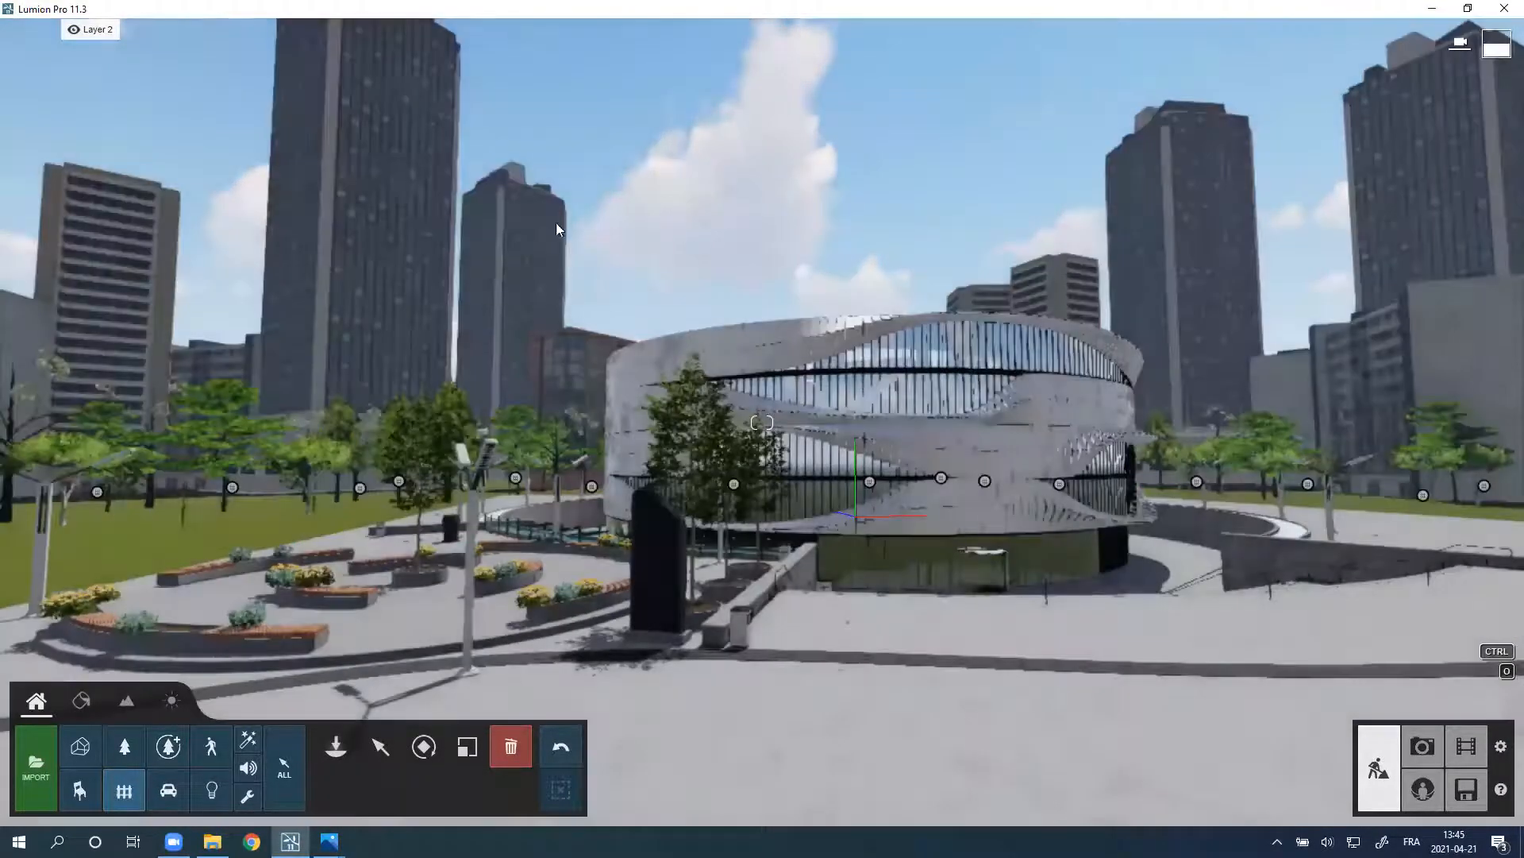
pyautogui.press('w')
pyautogui.moveTo(445, 238); pyautogui.dragTo(396, 277, button='right')
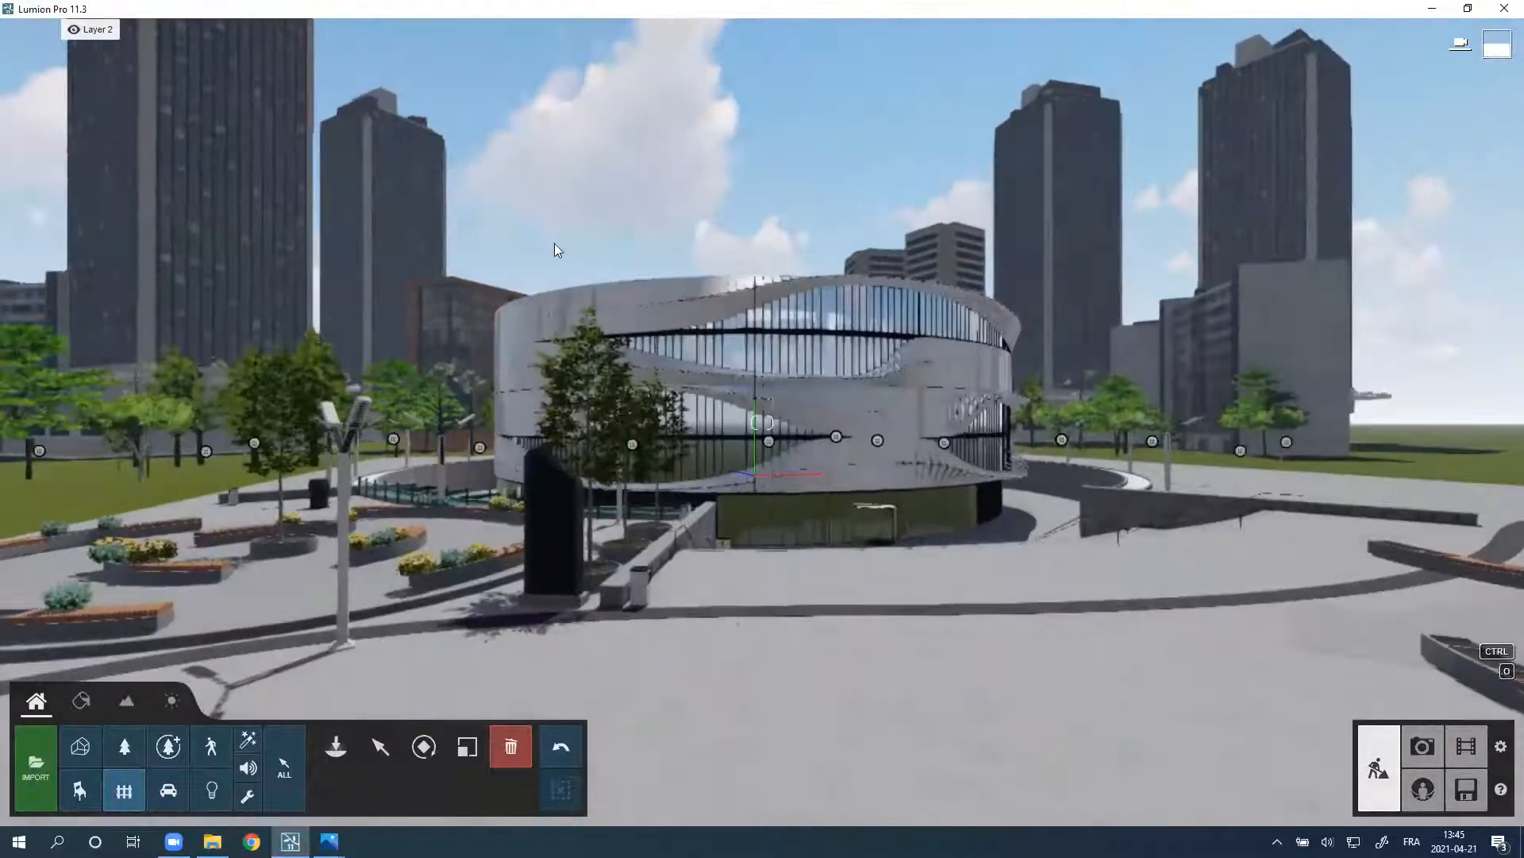
pyautogui.press('w')
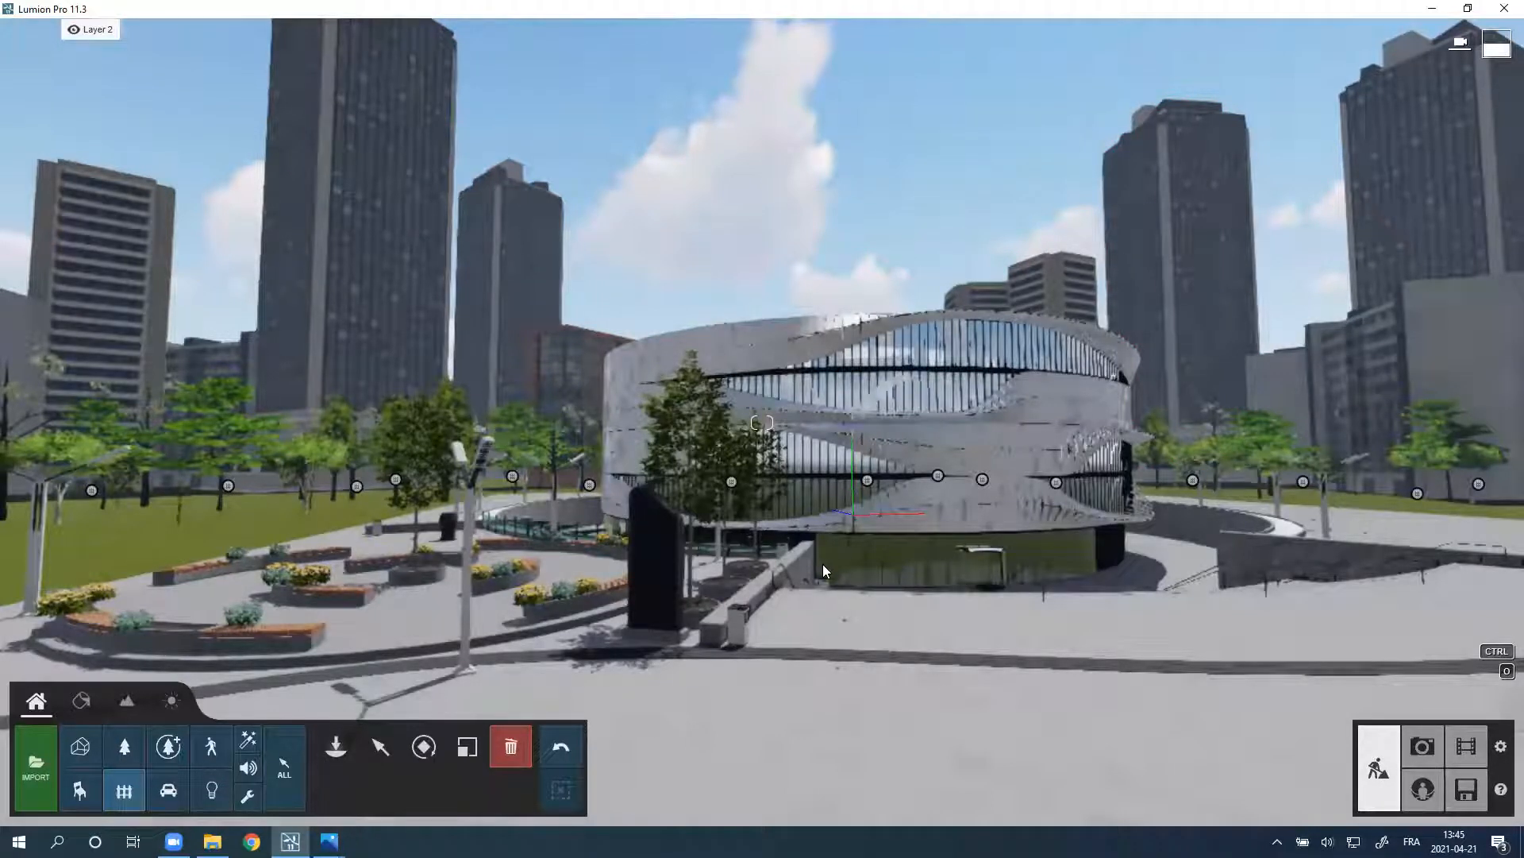
# Step: Load the recent project Sam3.ls11 and frame the front of its round building
pyautogui.click(1466, 790)
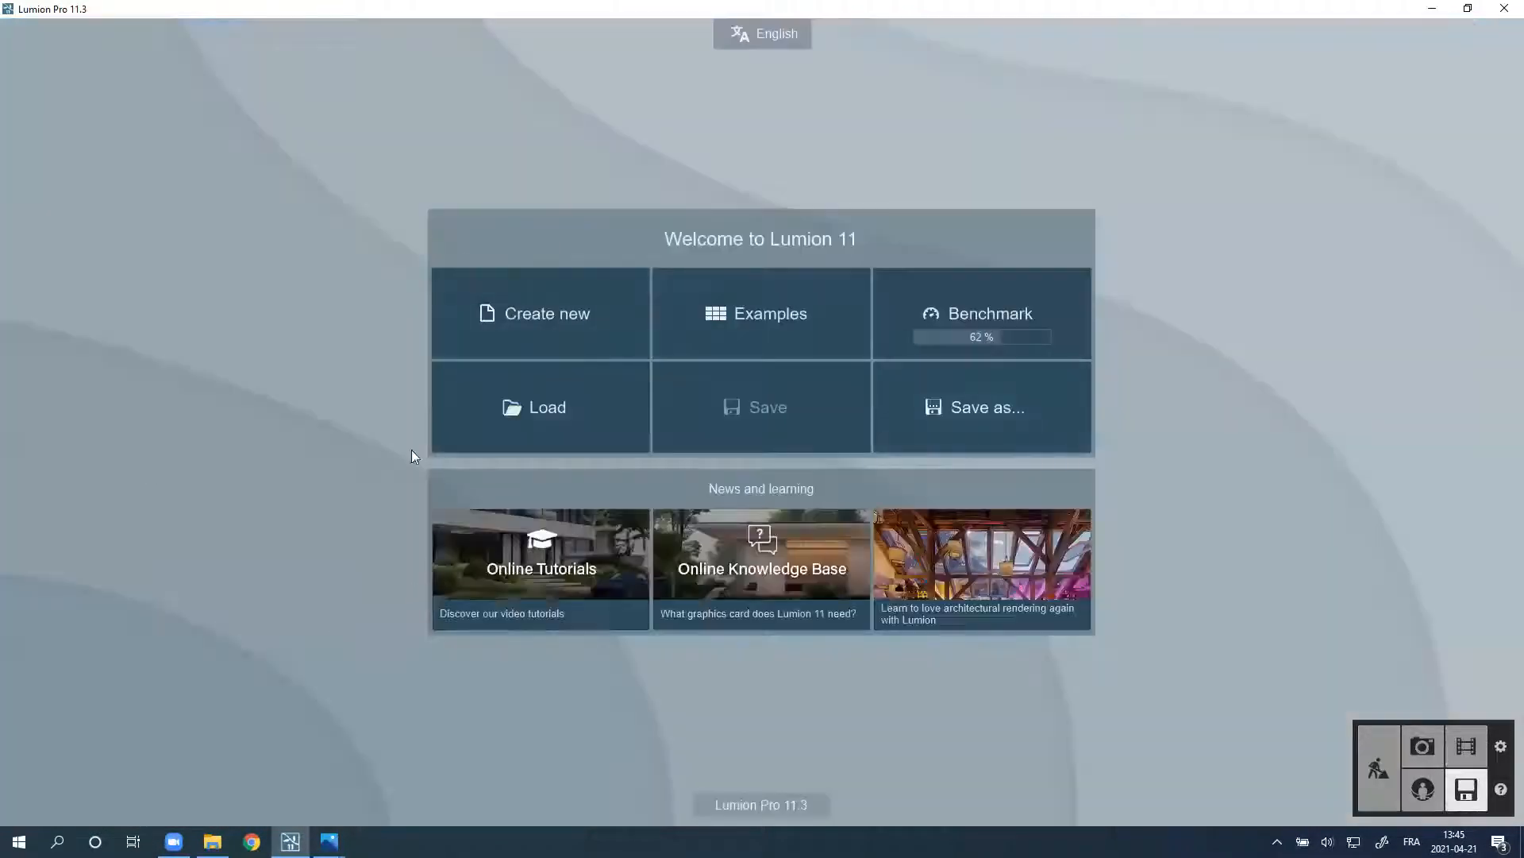
pyautogui.click(496, 410)
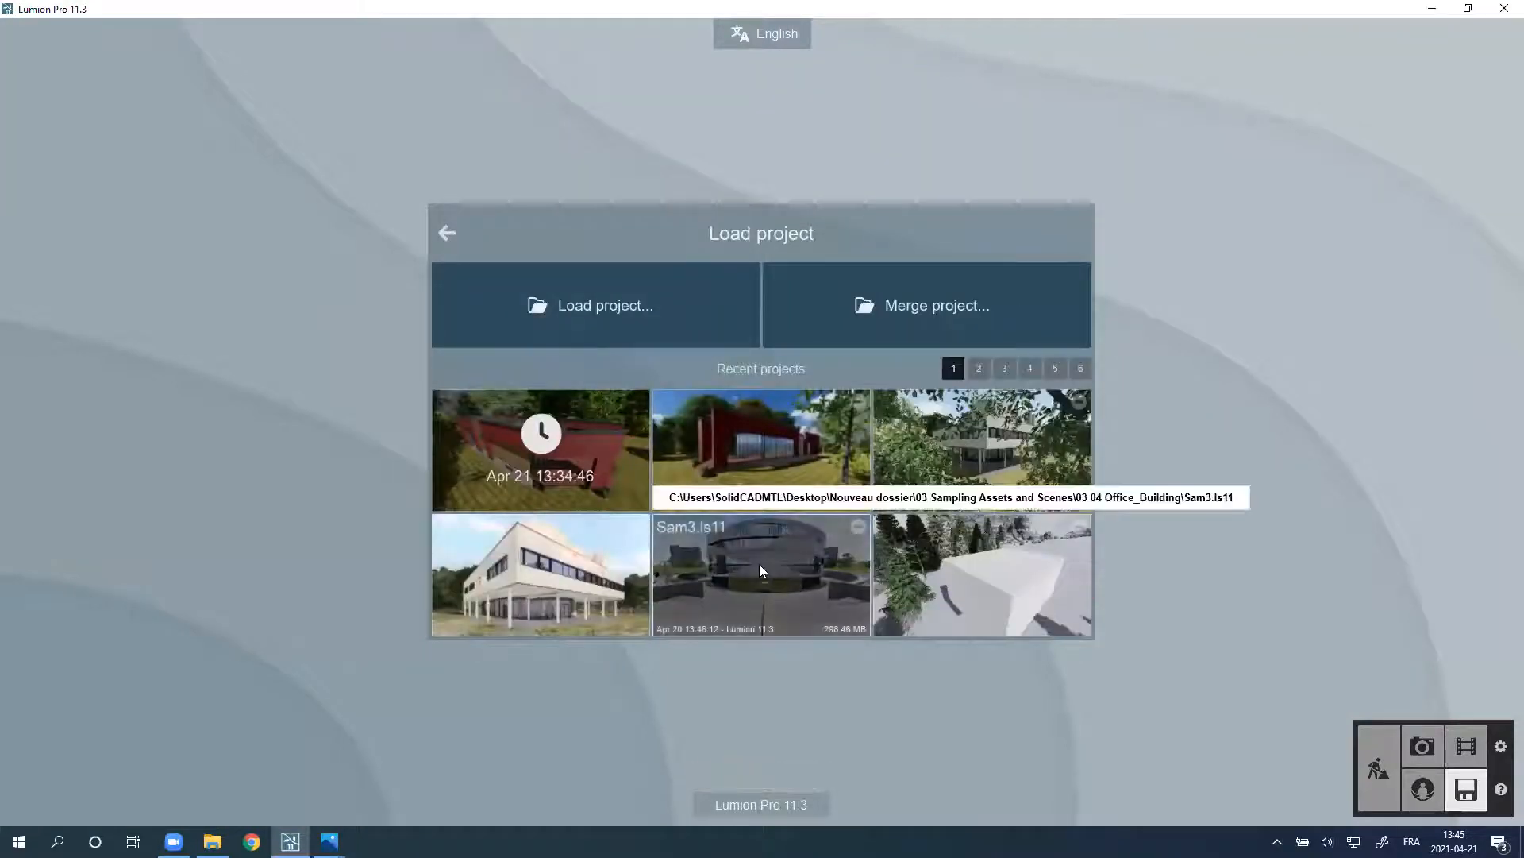
pyautogui.click(759, 564)
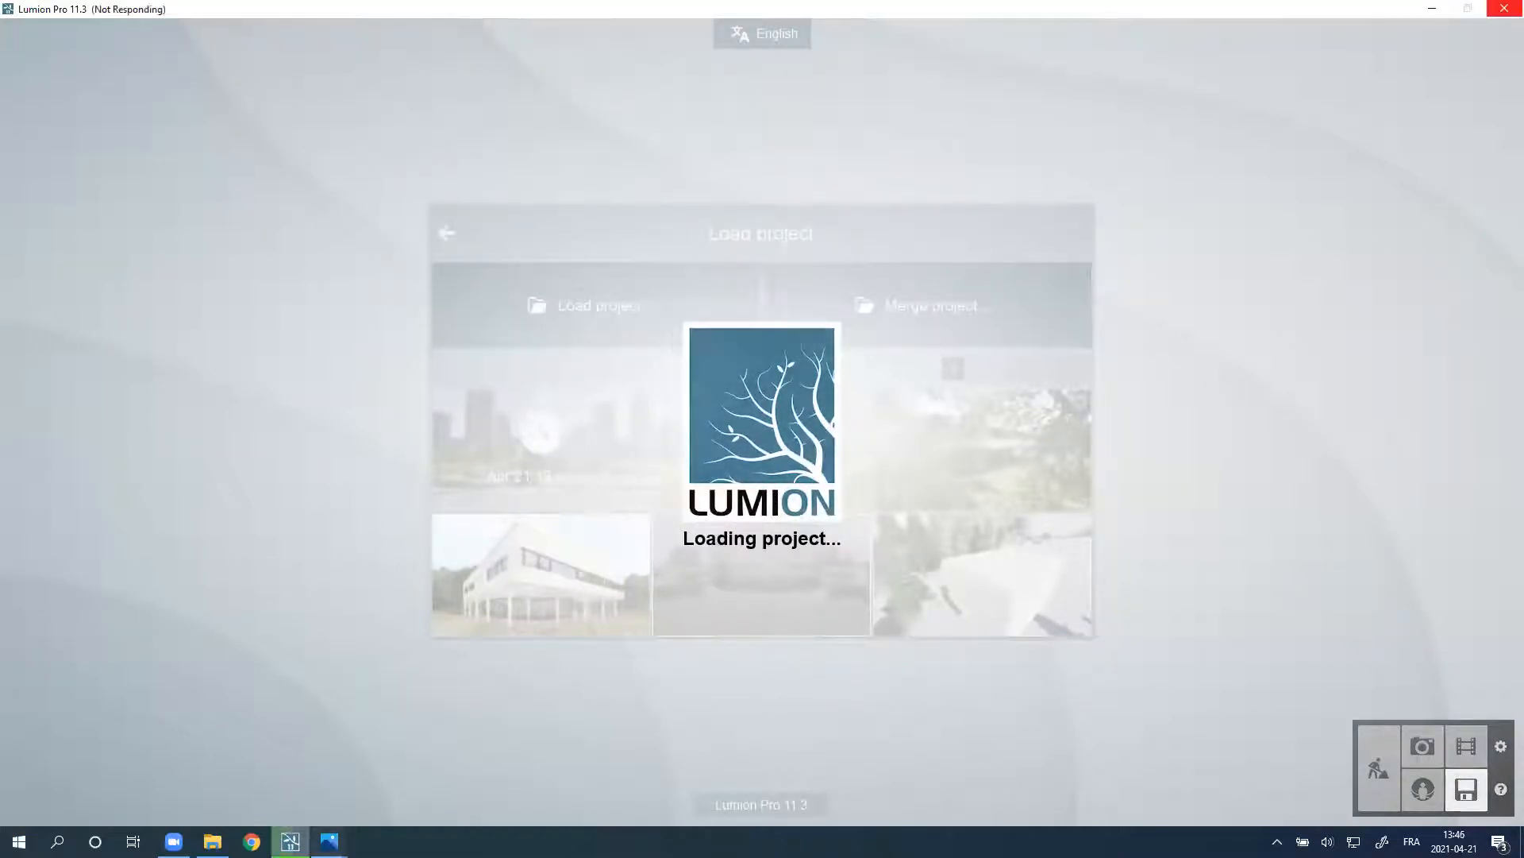
pyautogui.moveTo(212, 841)
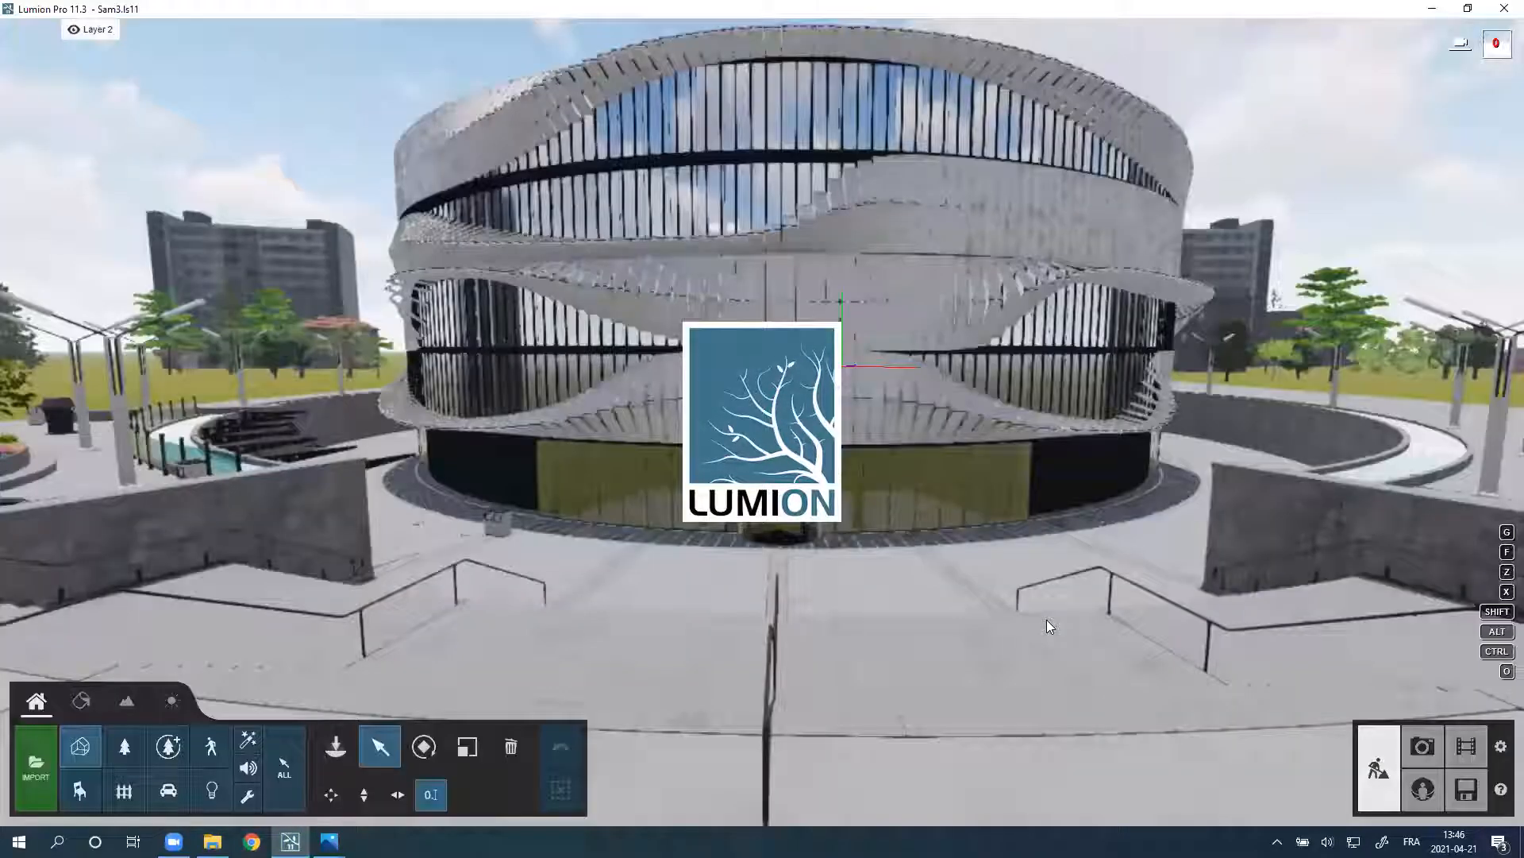
pyautogui.click(459, 439)
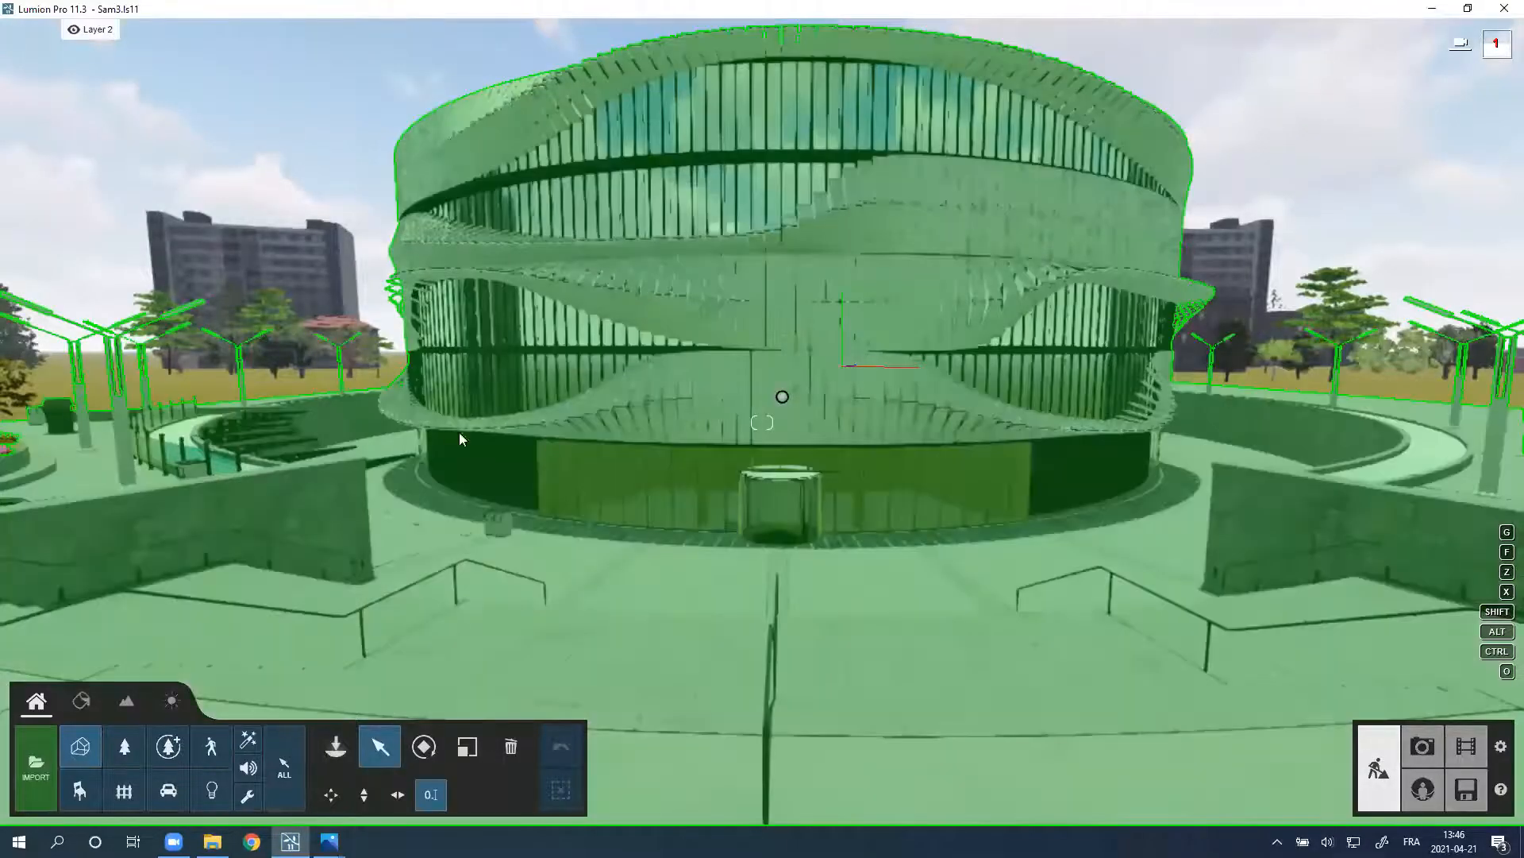
pyautogui.moveTo(689, 606); pyautogui.dragTo(704, 620, button='right')
pyautogui.moveTo(715, 501); pyautogui.dragTo(586, 461, button='right')
pyautogui.moveTo(177, 458); pyautogui.dragTo(121, 437, button='right')
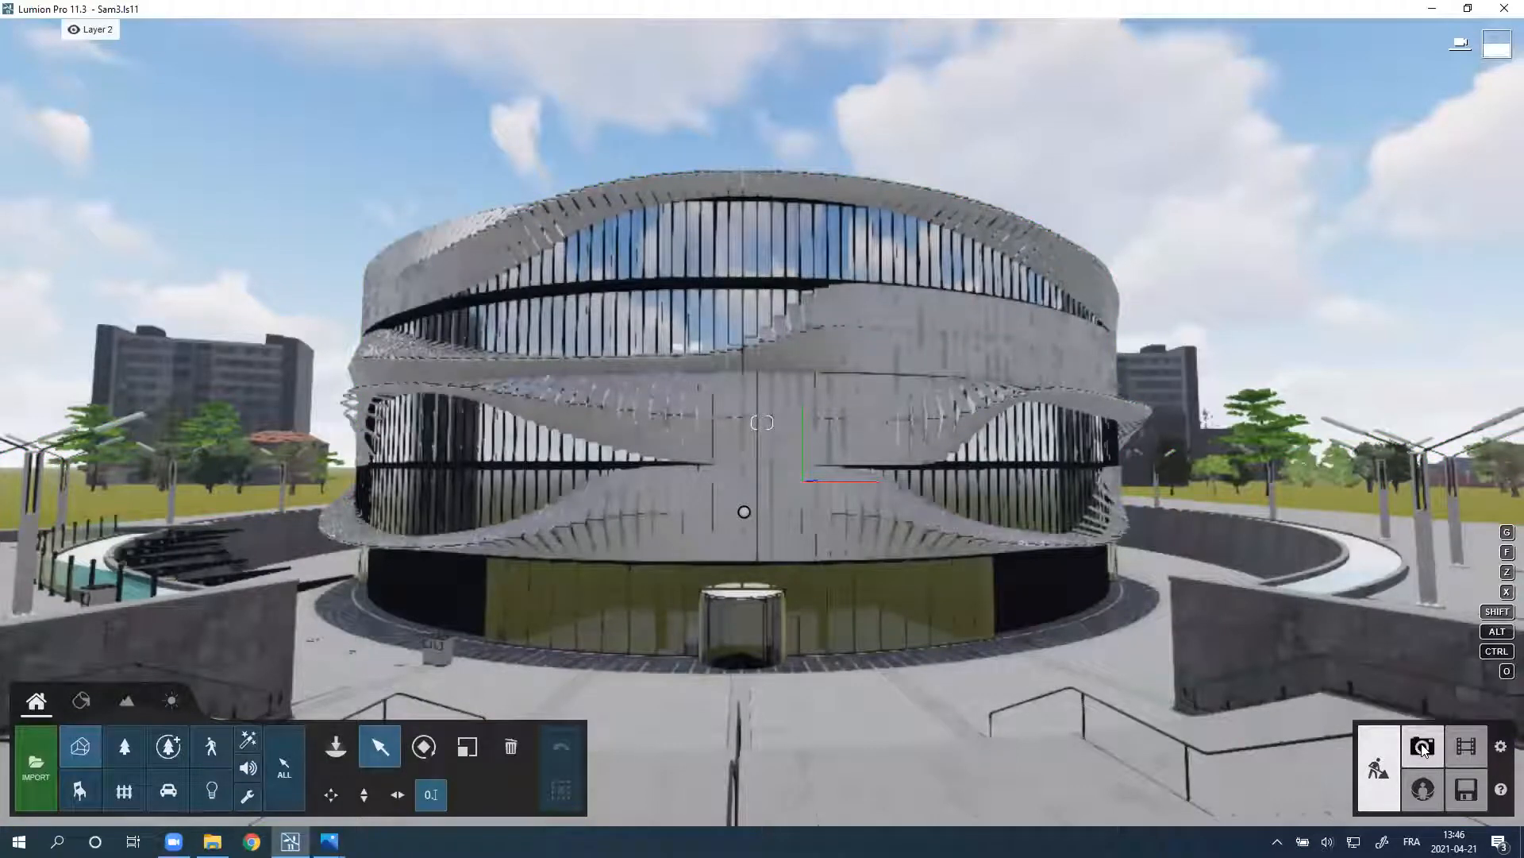
# Step: In Photo mode, restore the saved Realistic and Daytime photo views and refresh each one's preview
pyautogui.click(1424, 747)
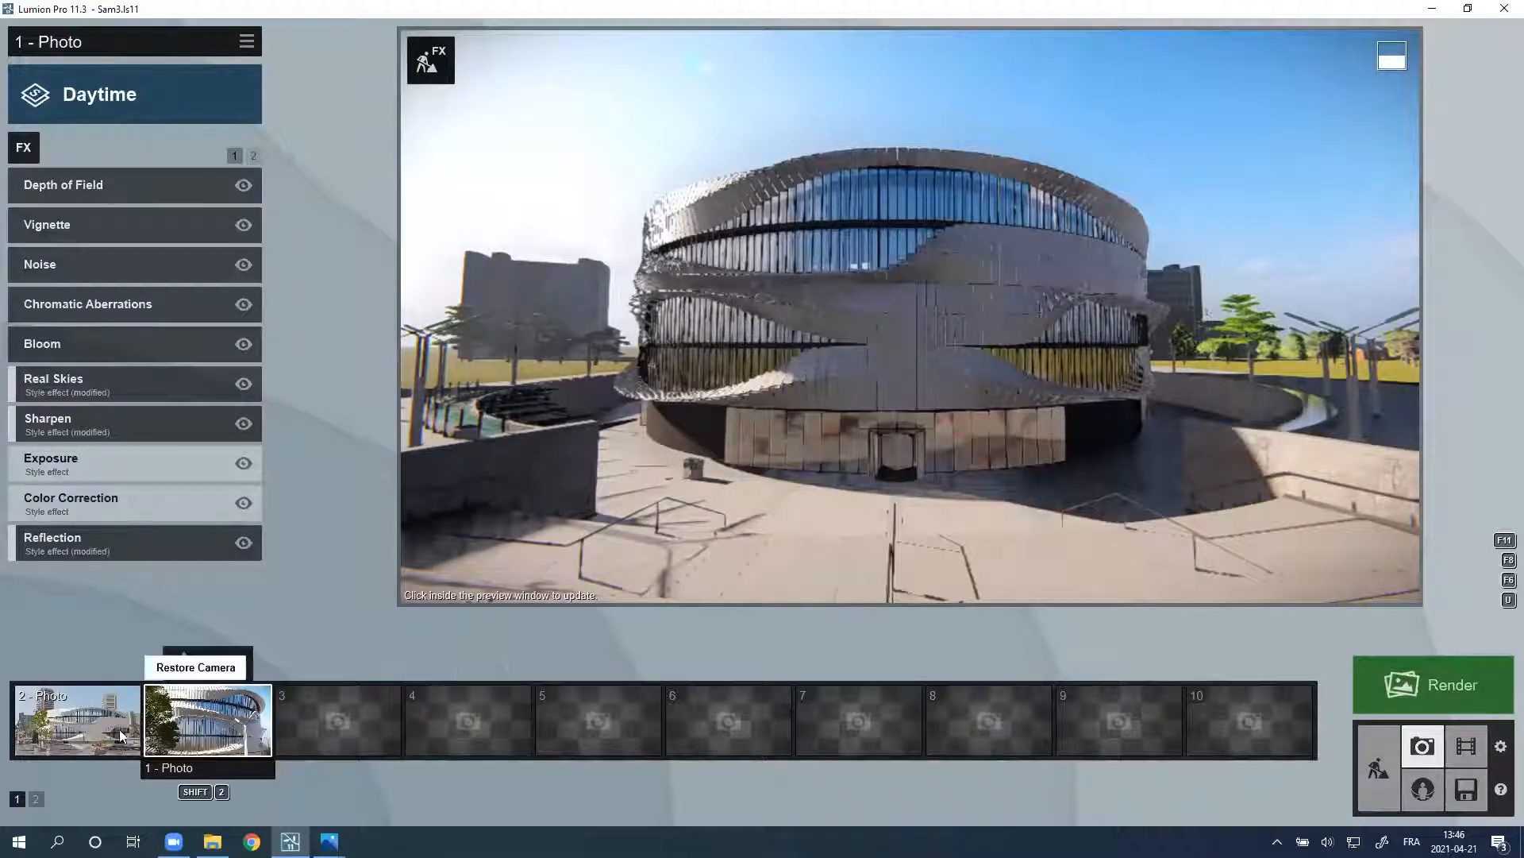
pyautogui.click(91, 721)
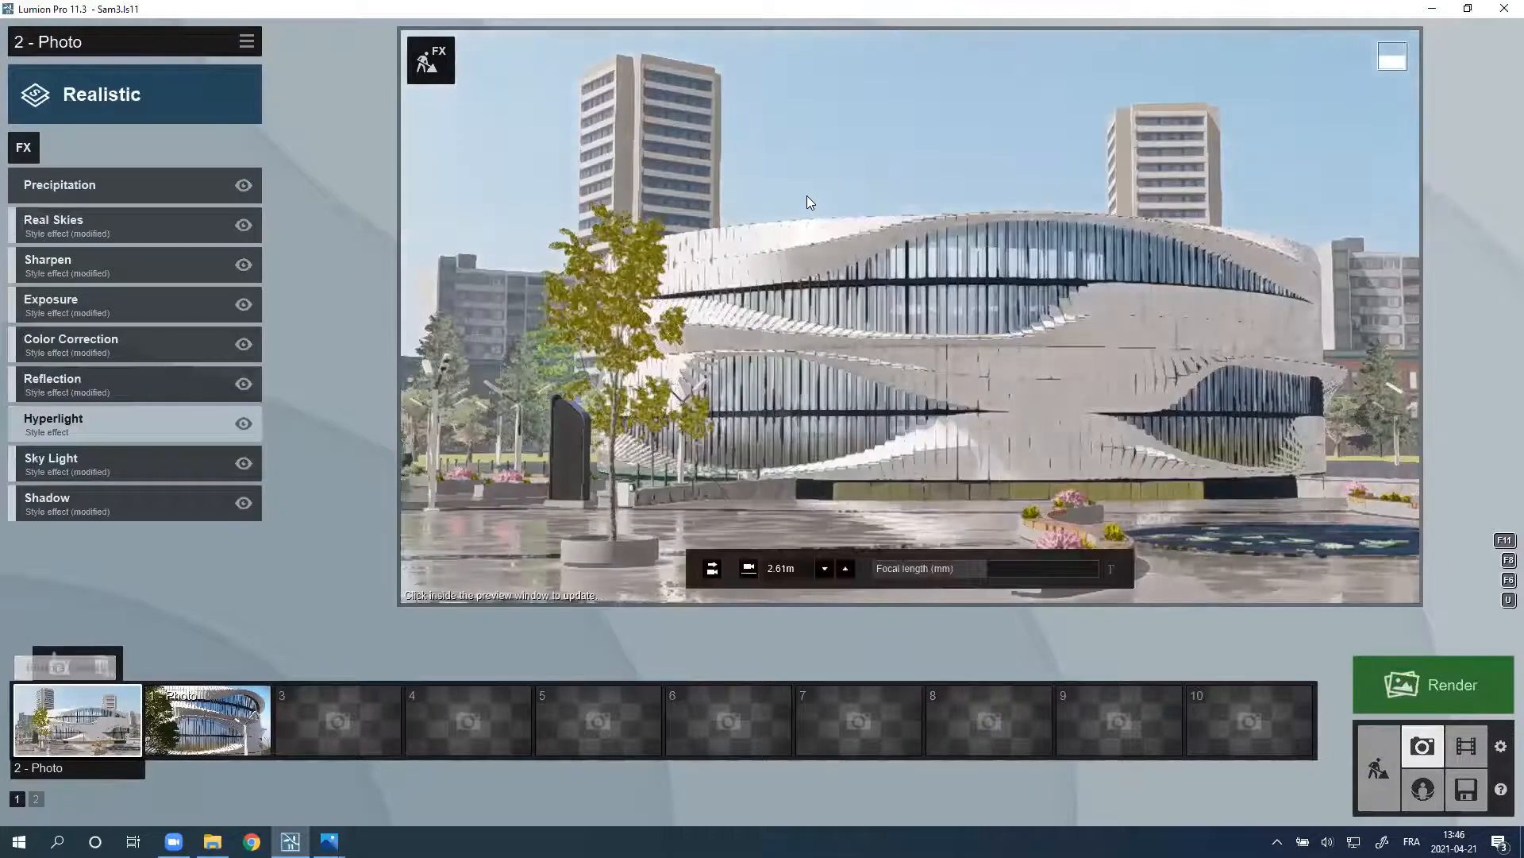
pyautogui.click(824, 145)
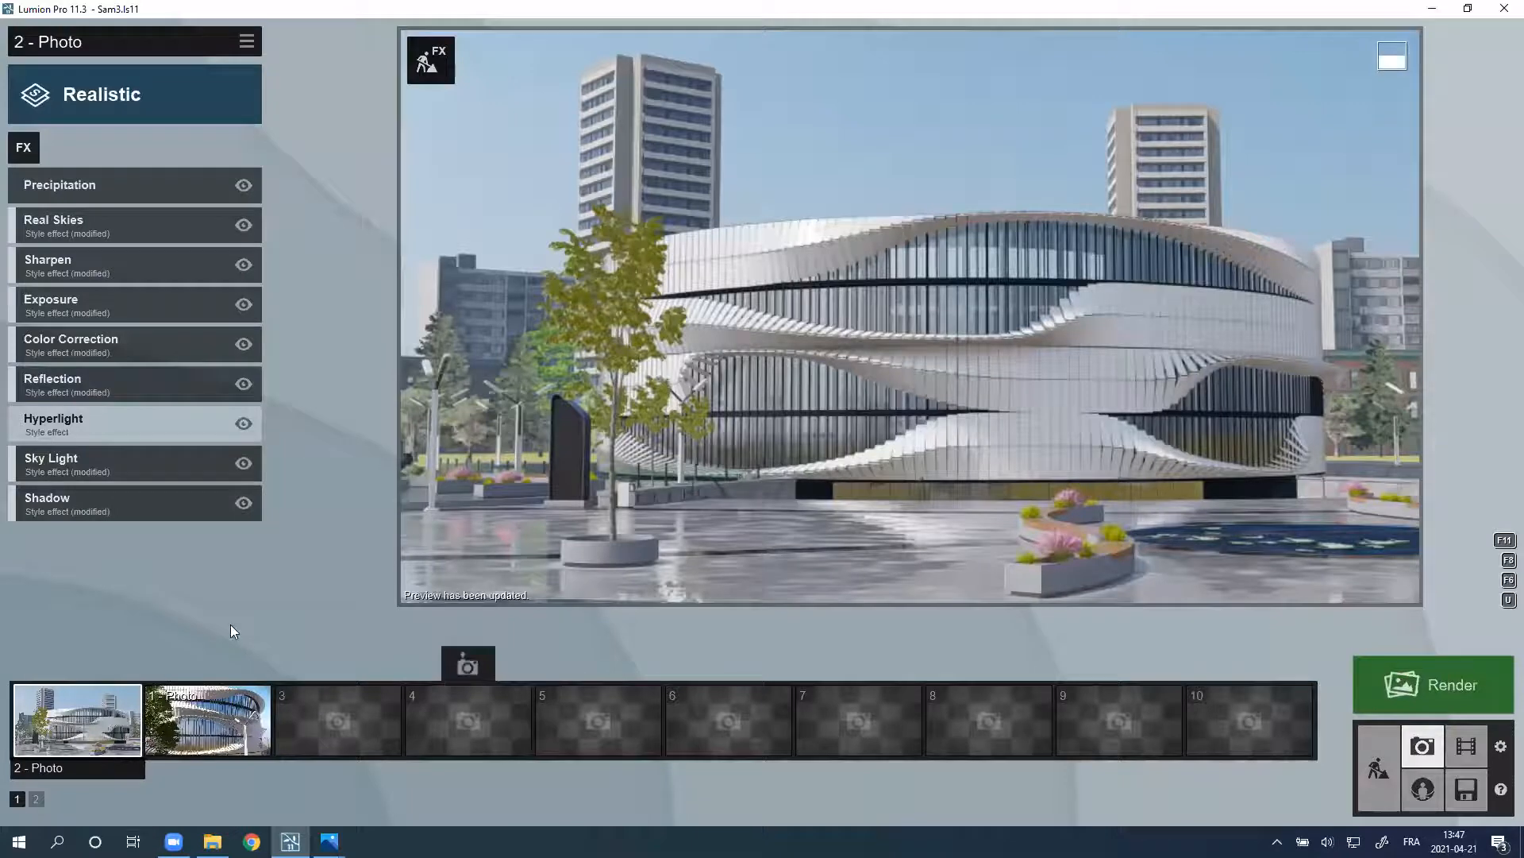
pyautogui.click(214, 715)
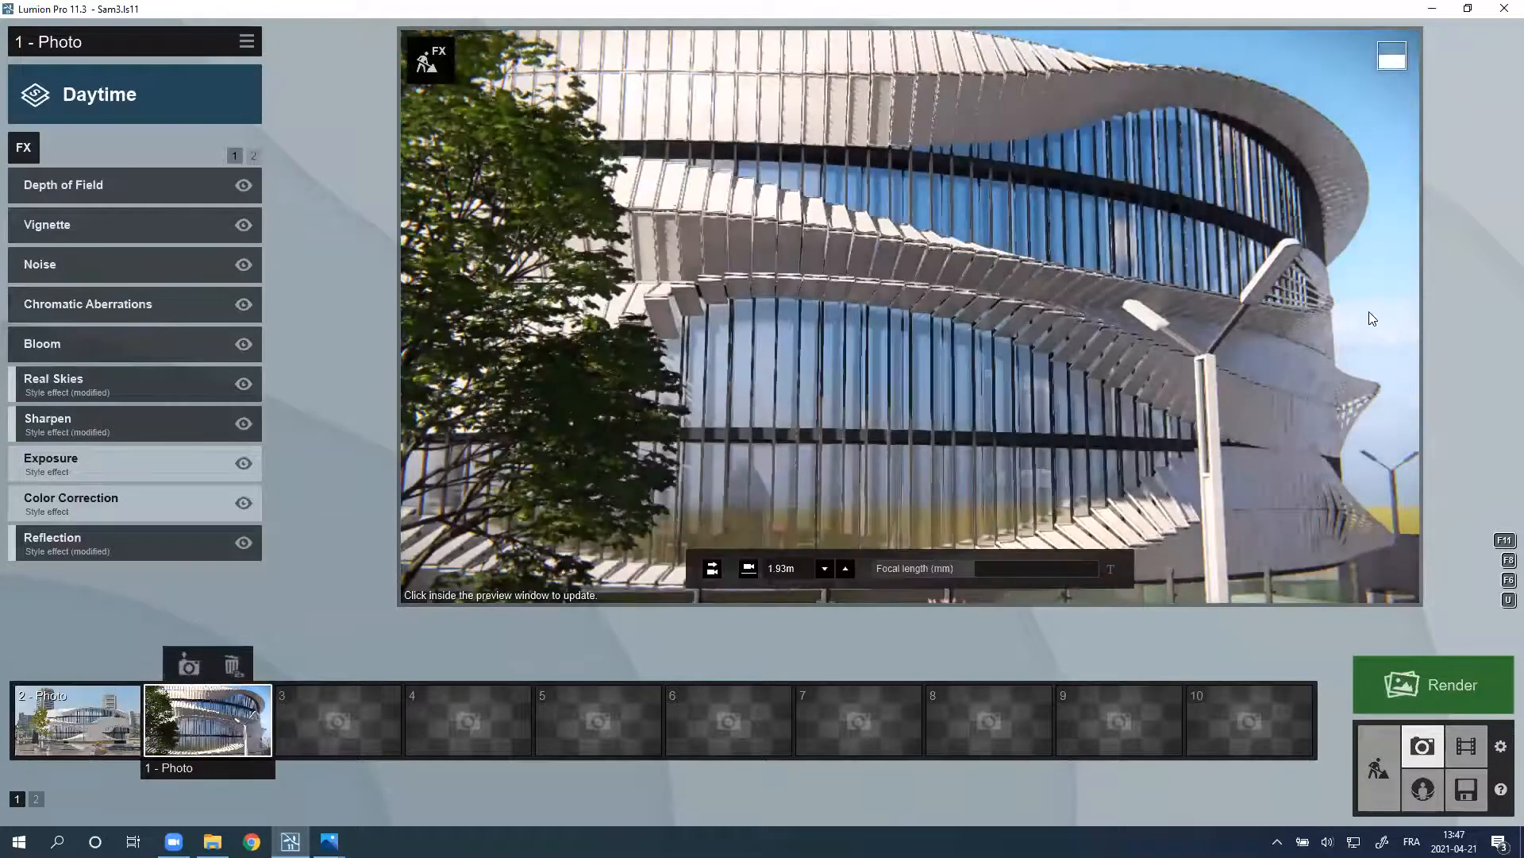
pyautogui.click(1398, 246)
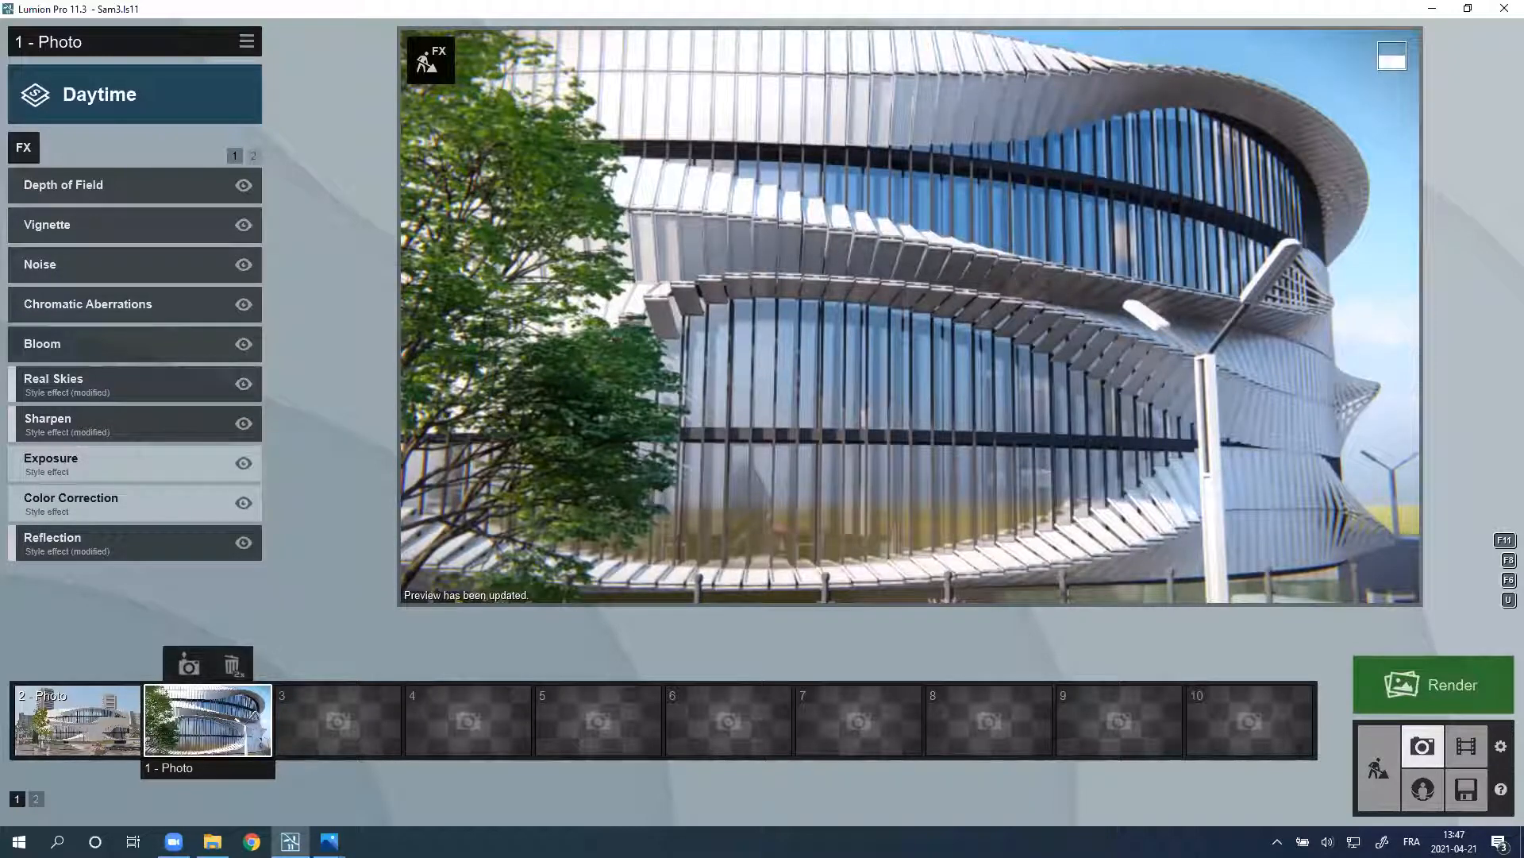
# Step: Select the empty third photo slot and bring its camera around the building to the entrance facade
pyautogui.click(346, 724)
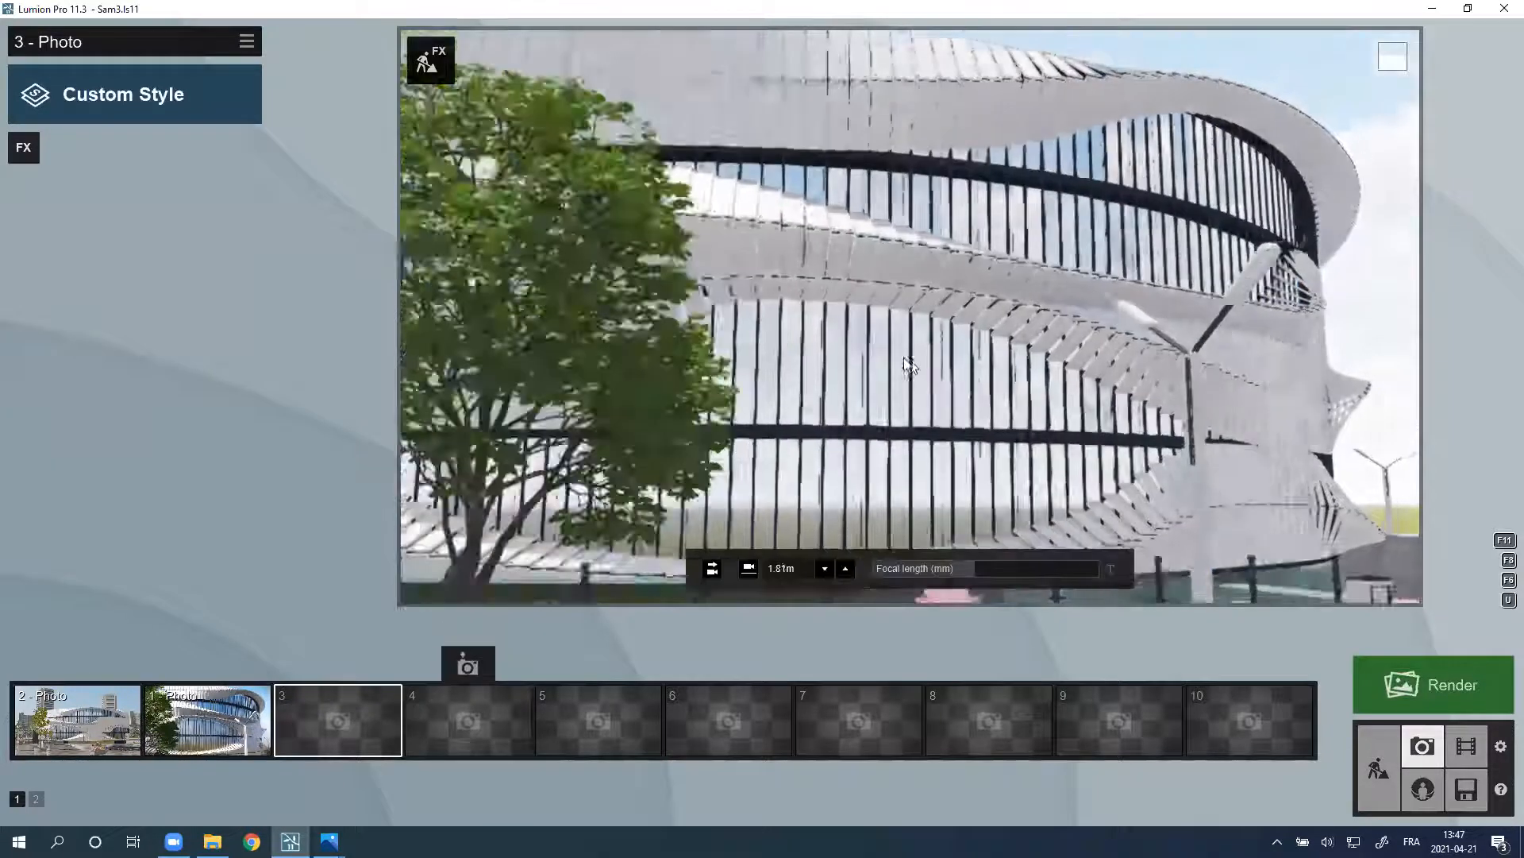
pyautogui.scroll(-5, 897, 357)
pyautogui.scroll(3, 897, 356)
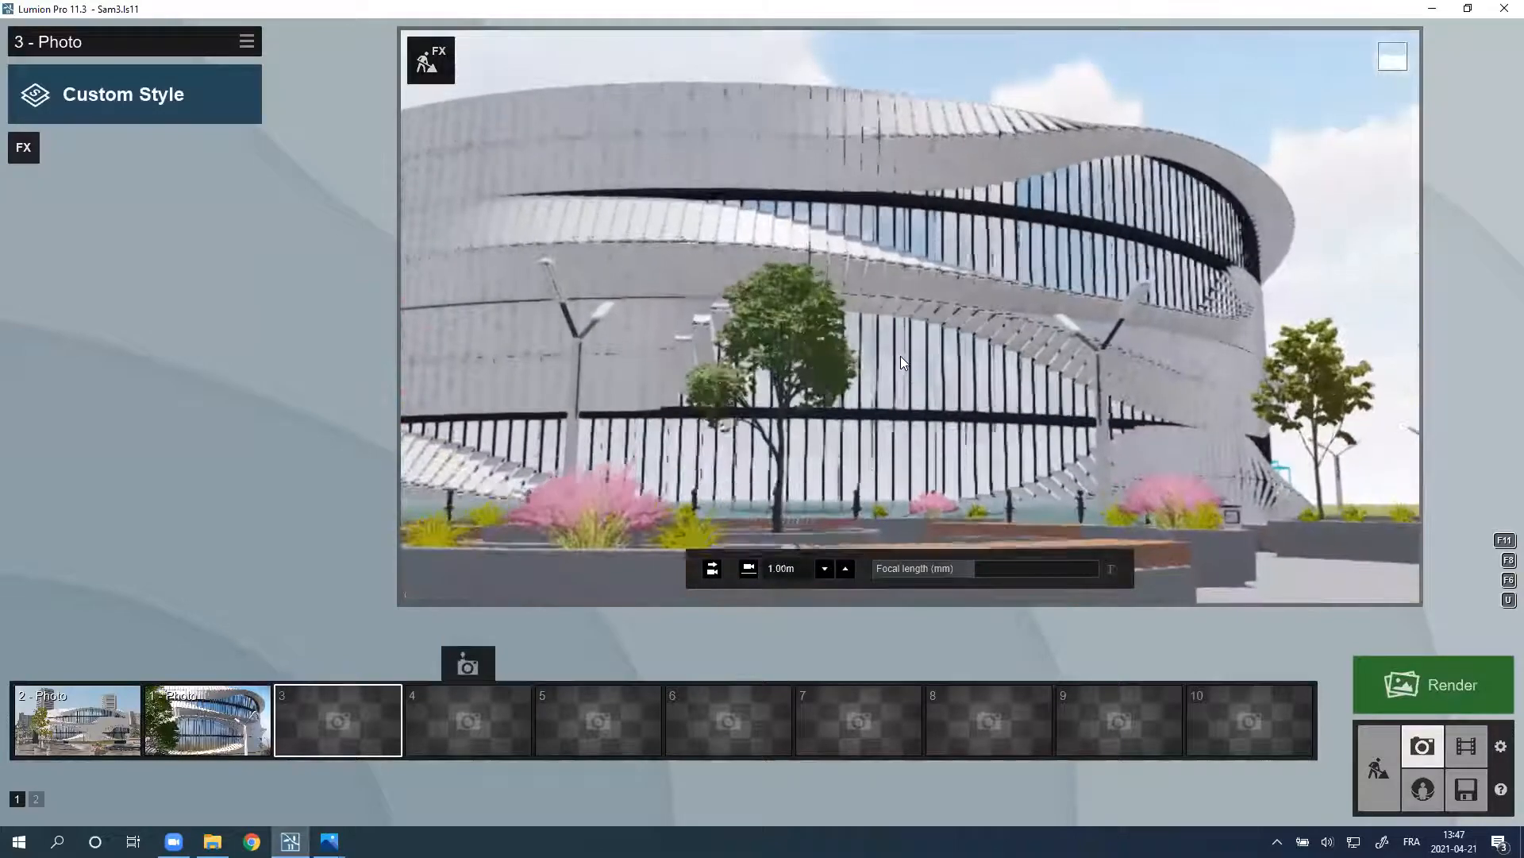
pyautogui.press('w')
pyautogui.press('q')
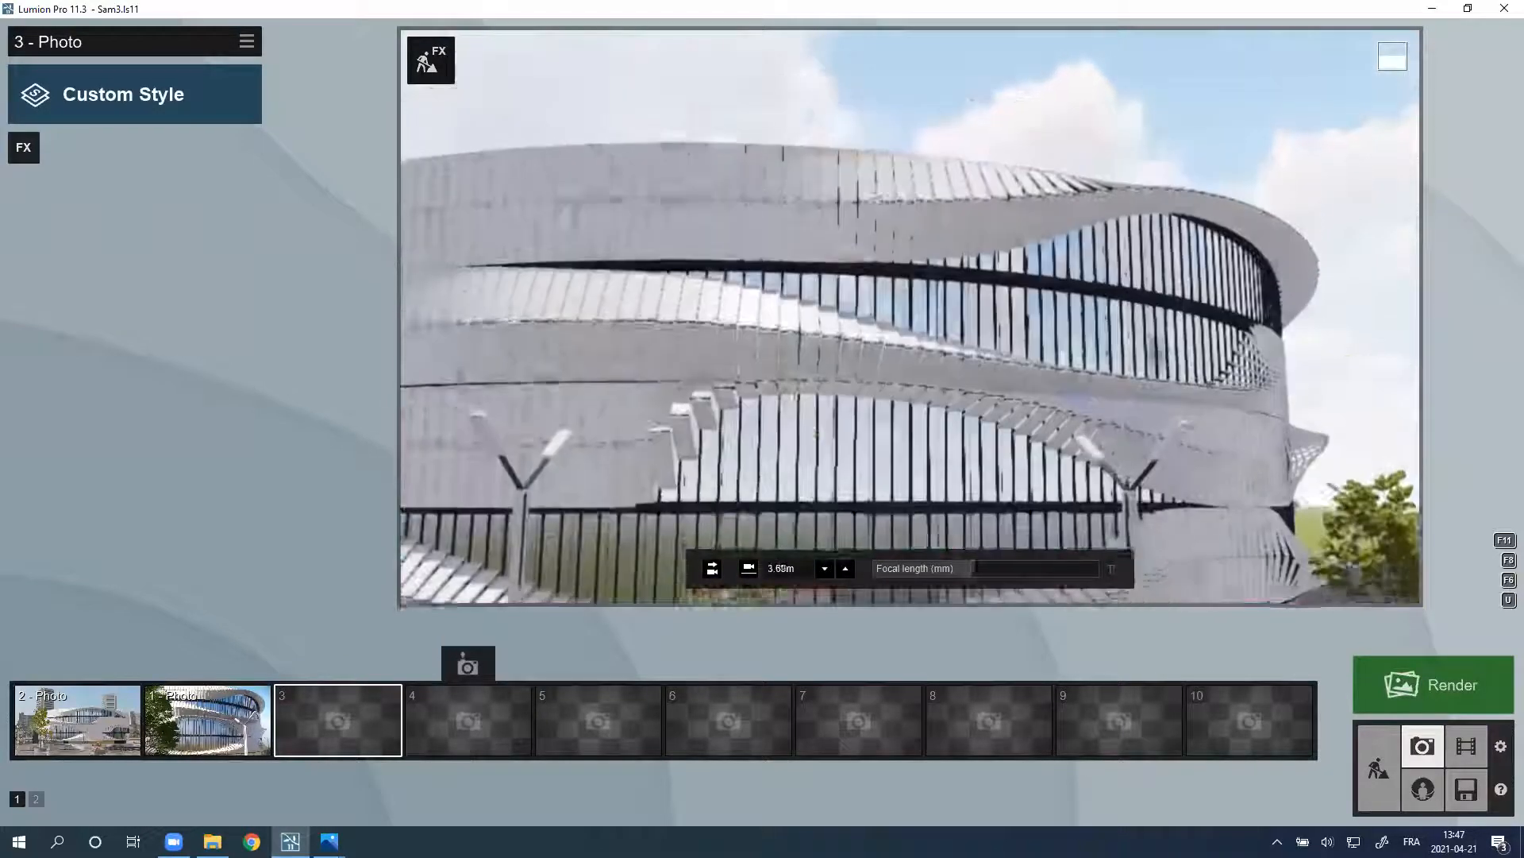
pyautogui.moveTo(911, 357); pyautogui.dragTo(818, 397, button='right')
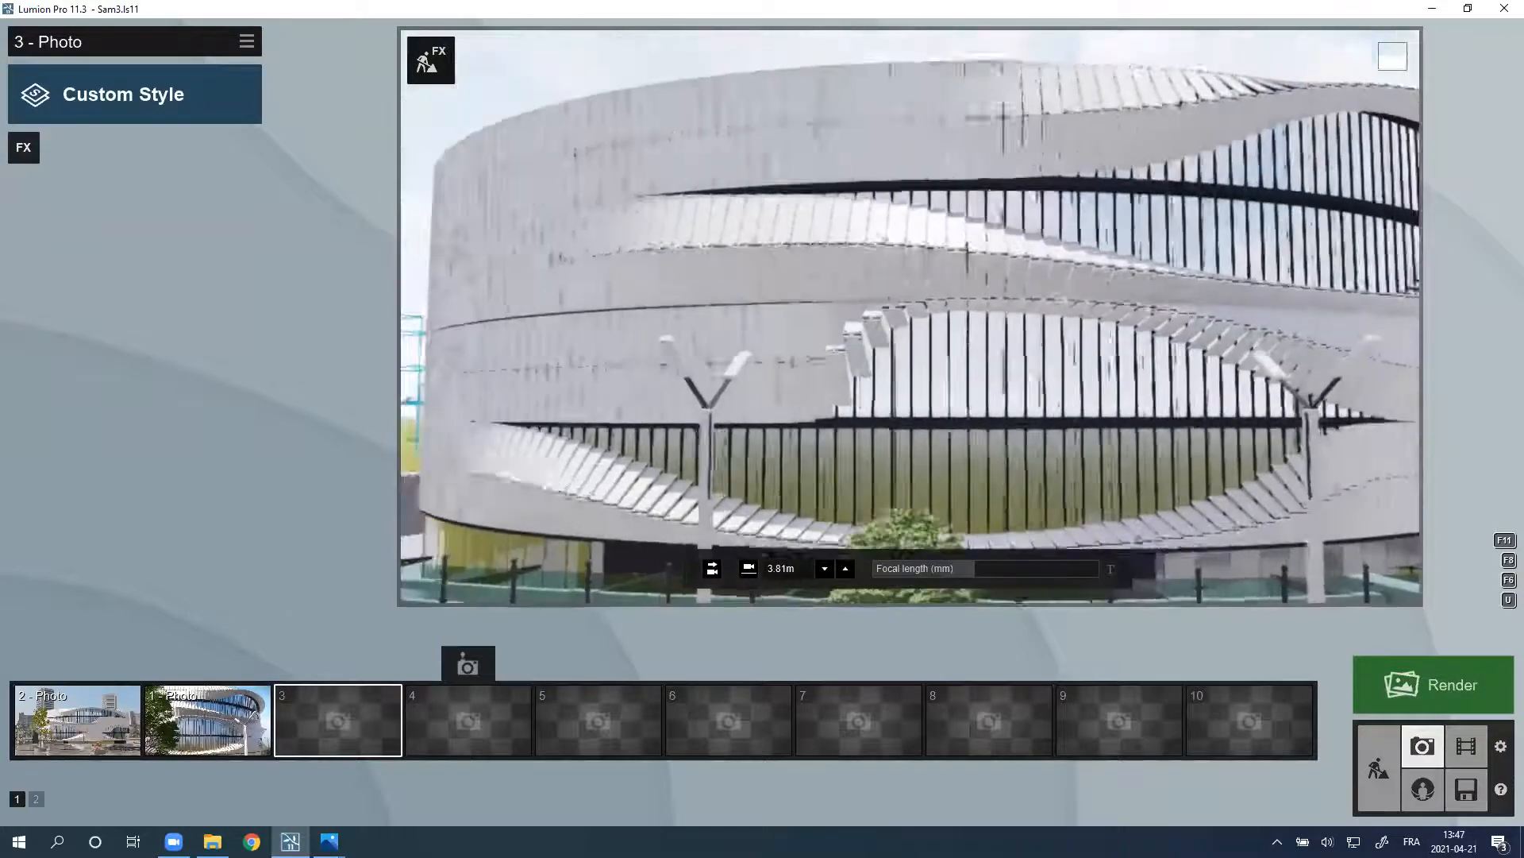
pyautogui.press('d')
pyautogui.moveTo(1262, 435); pyautogui.dragTo(1299, 429, button='right')
pyautogui.press('d')
pyautogui.press('d')
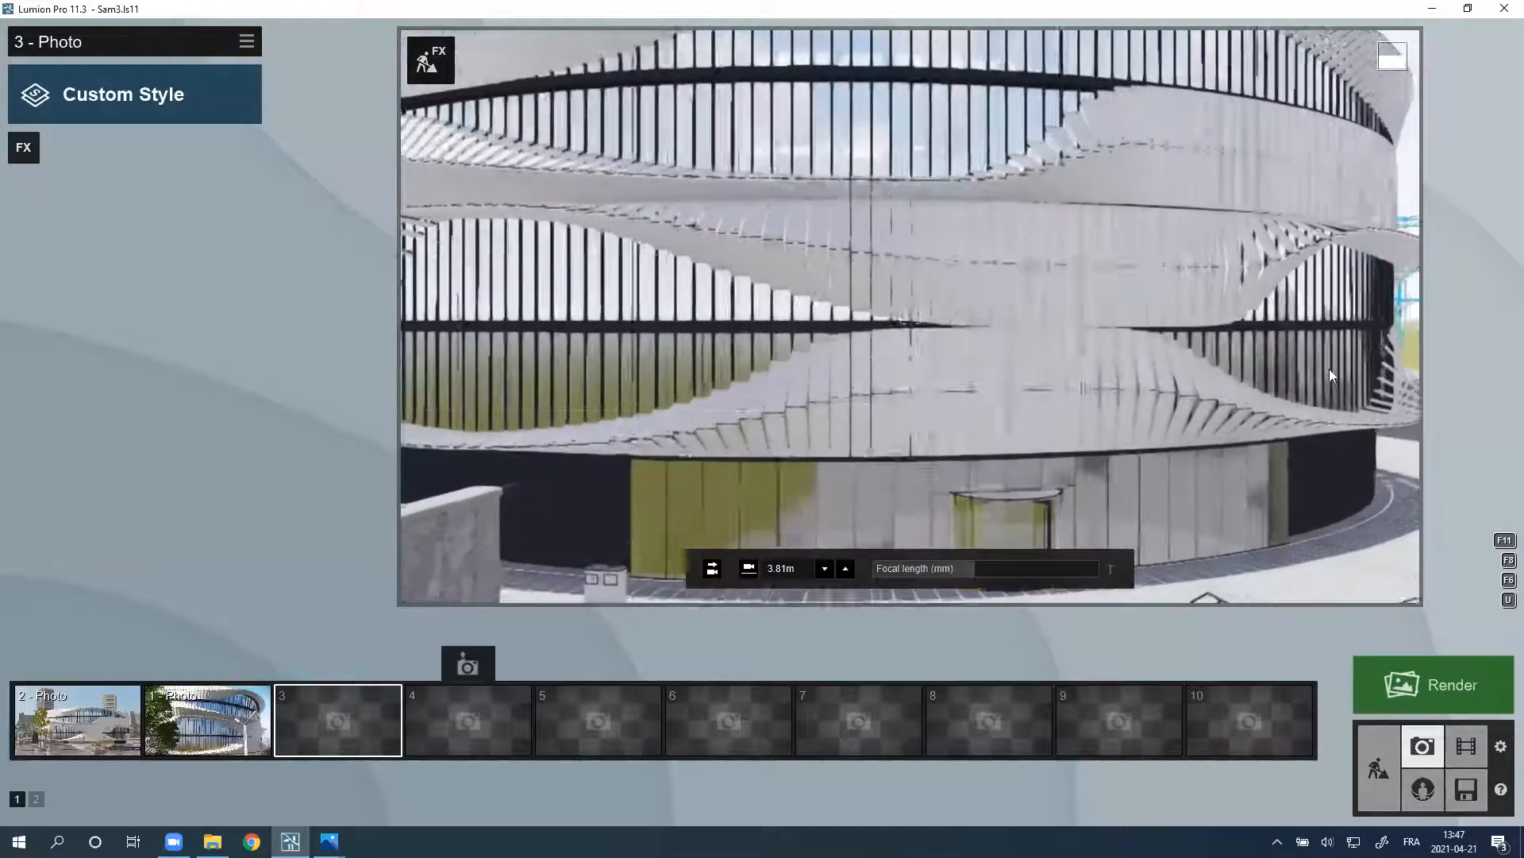
# Step: Move the third photo's camera back from the entrance and raise it to about 7.6 m
pyautogui.press('q')
pyautogui.moveTo(1272, 344); pyautogui.dragTo(1269, 377, button='right')
pyautogui.press('s')
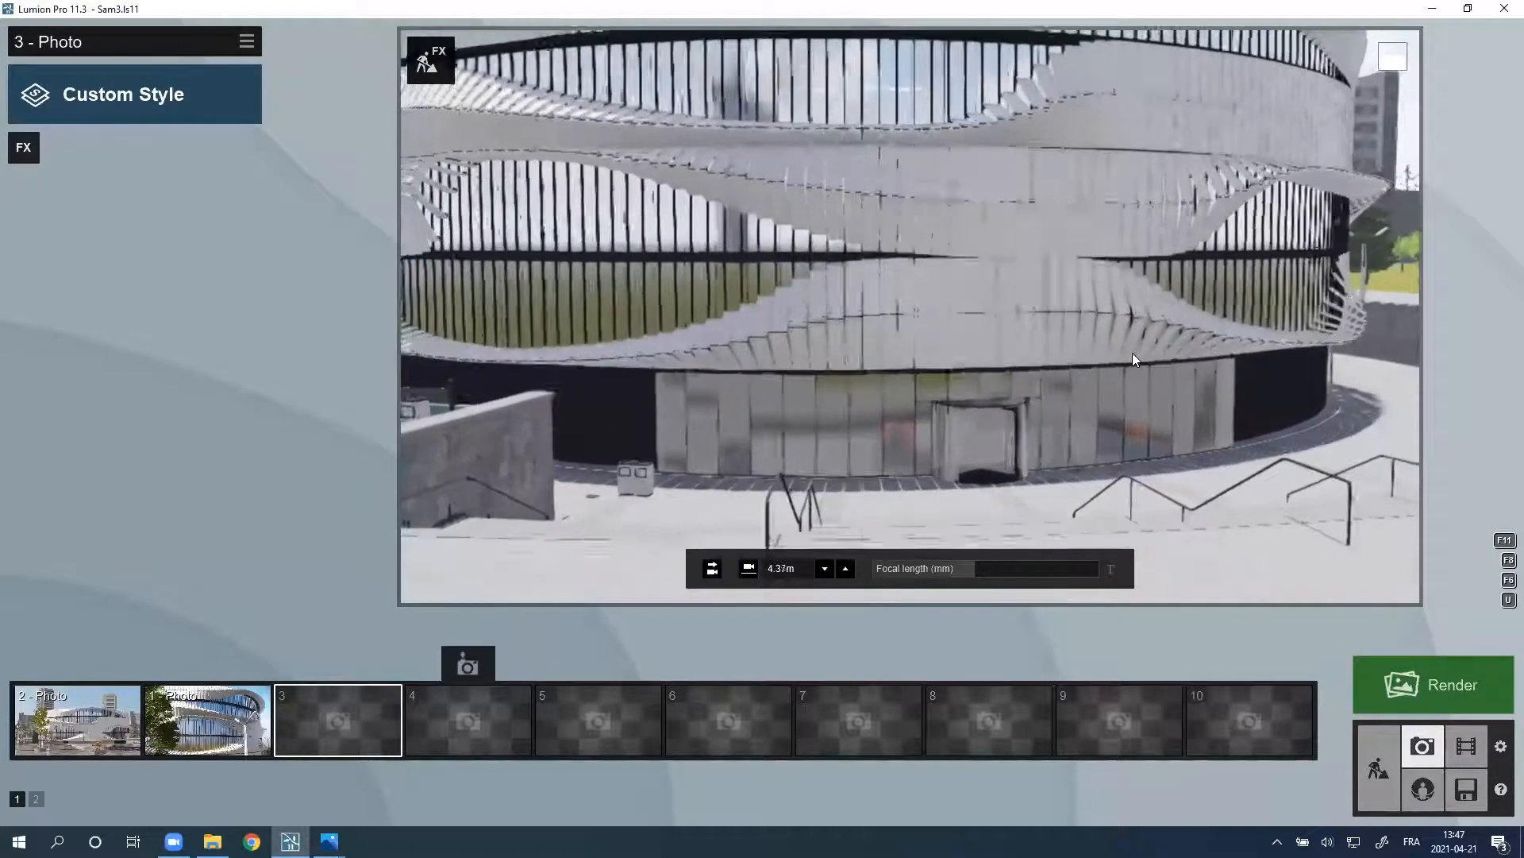
pyautogui.press('s')
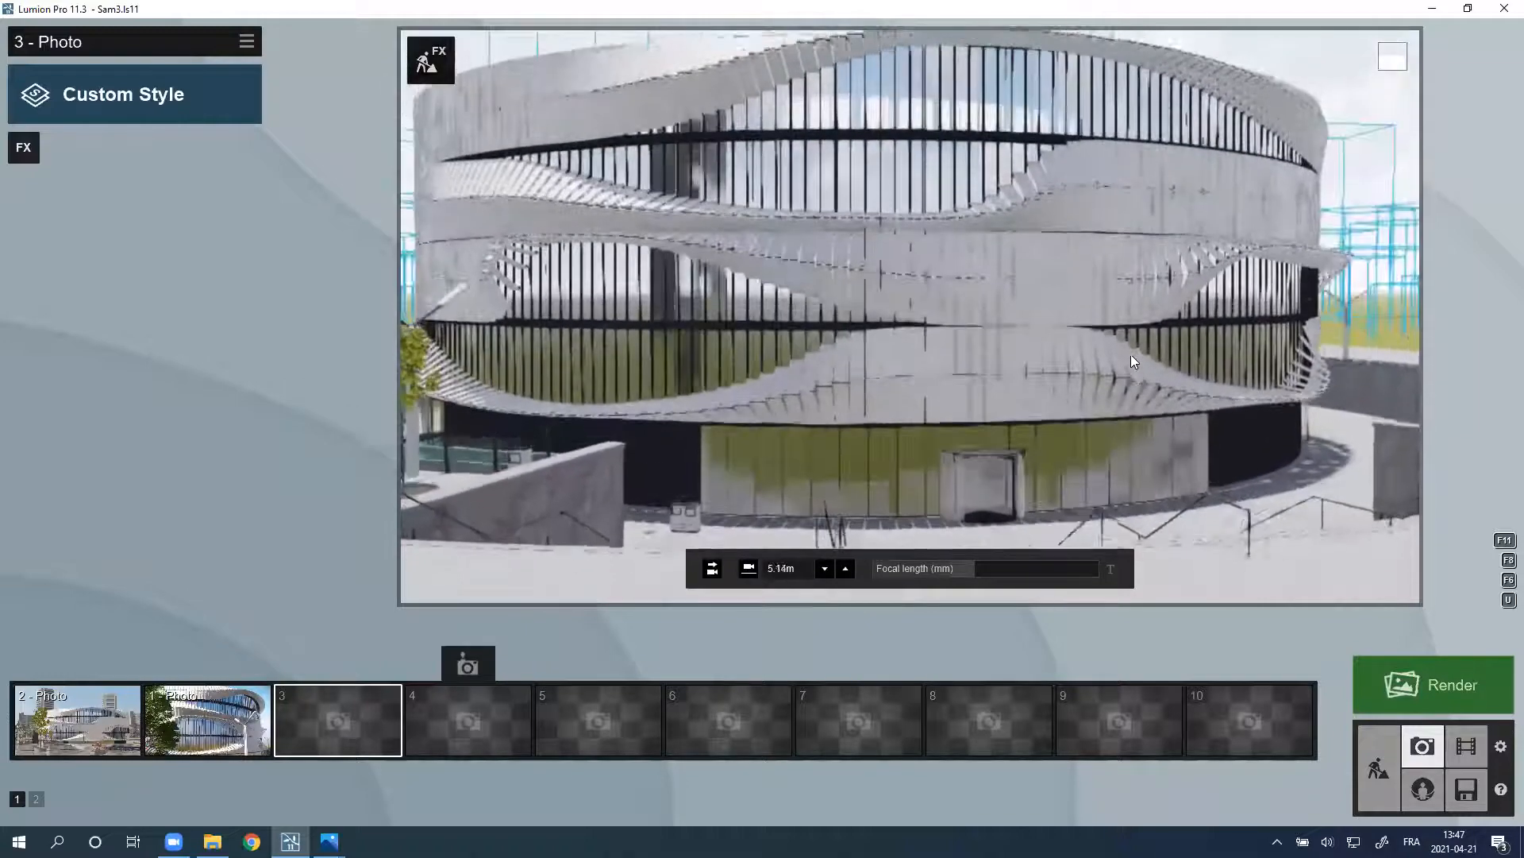
pyautogui.press('q')
pyautogui.moveTo(1131, 347); pyautogui.dragTo(1129, 355, button='right')
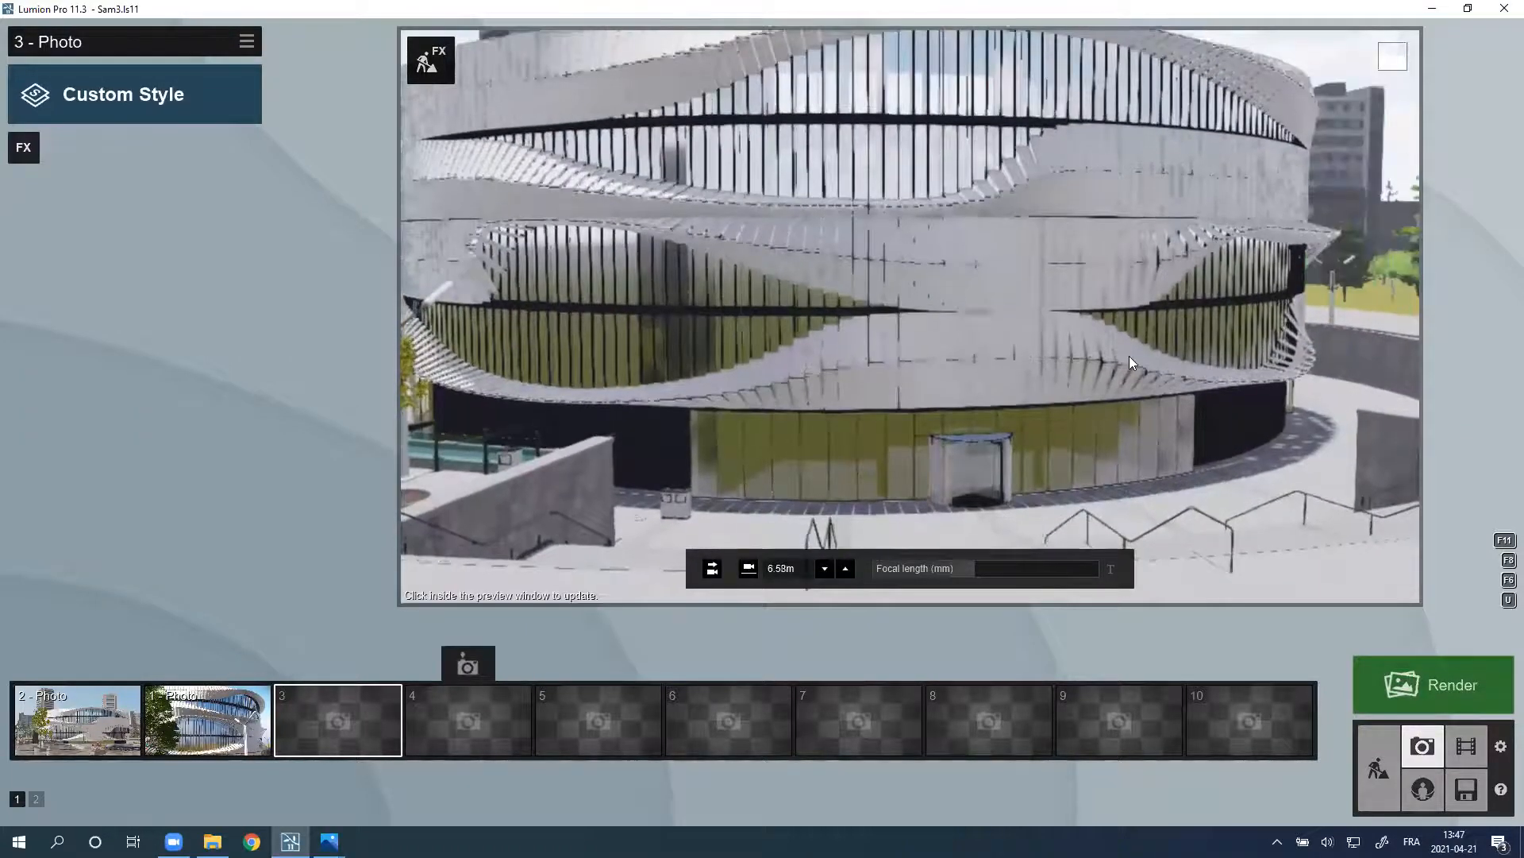
pyautogui.press('q')
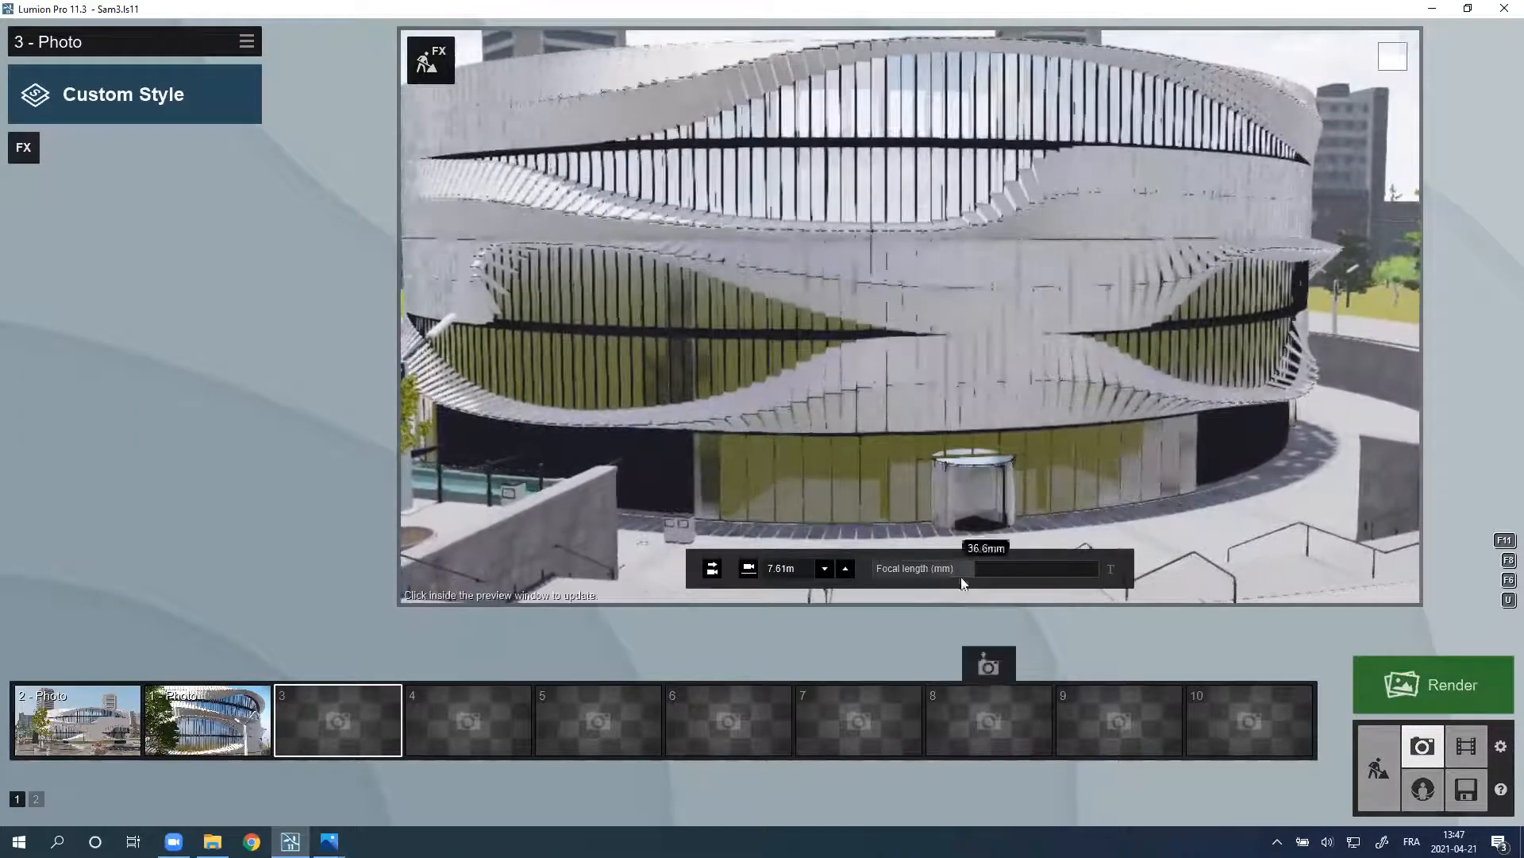
# Step: Set the focal length to 35 mm, adjust the framing of the building slightly and refresh the preview
pyautogui.click(1111, 569)
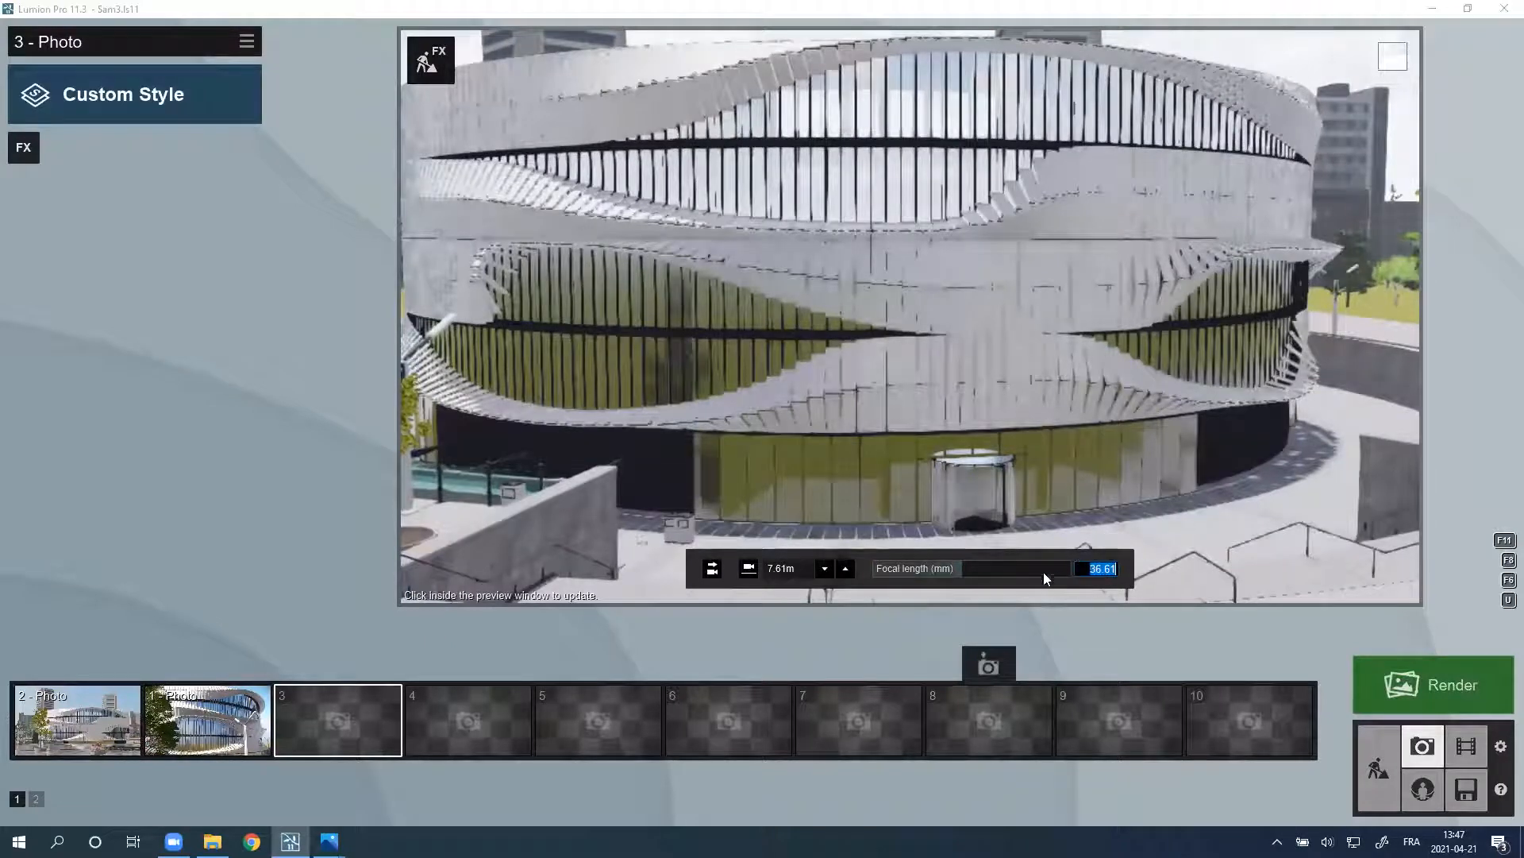
pyautogui.write('35')
pyautogui.press('Return')
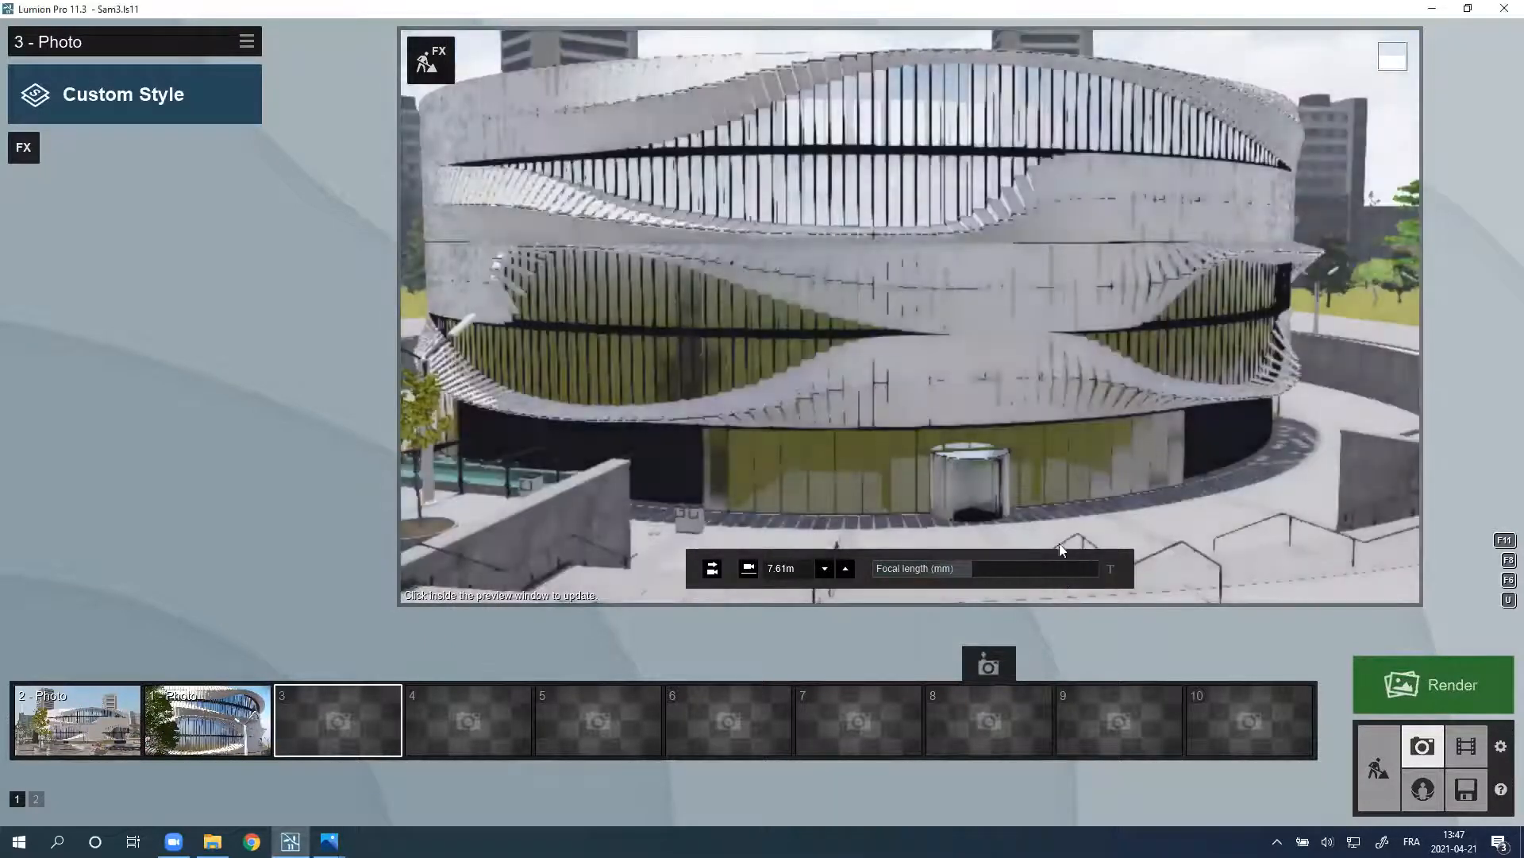
pyautogui.press('s')
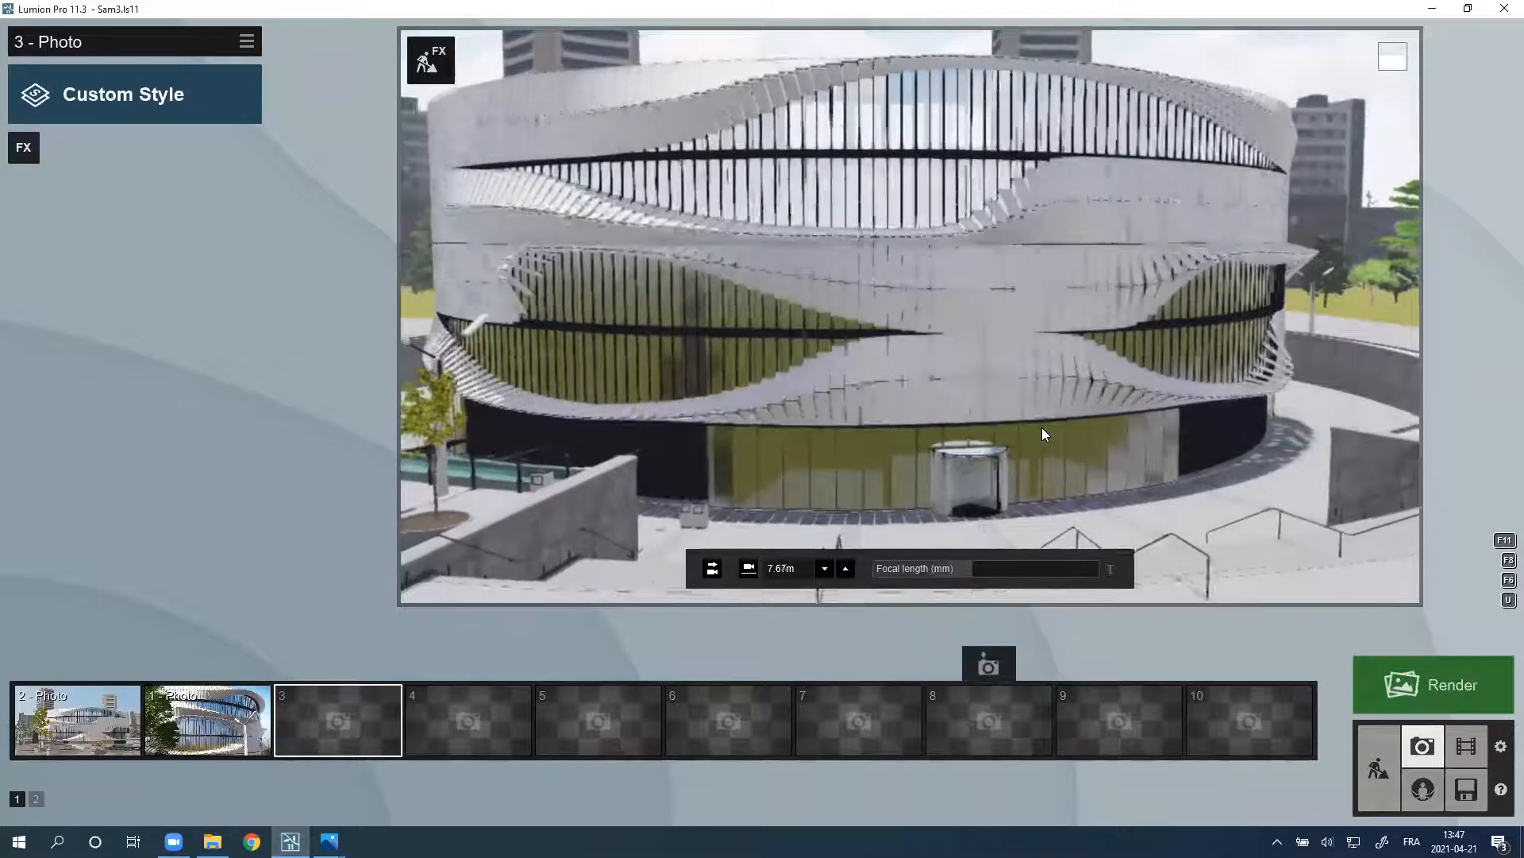
pyautogui.moveTo(1175, 337); pyautogui.dragTo(1143, 336, button='right')
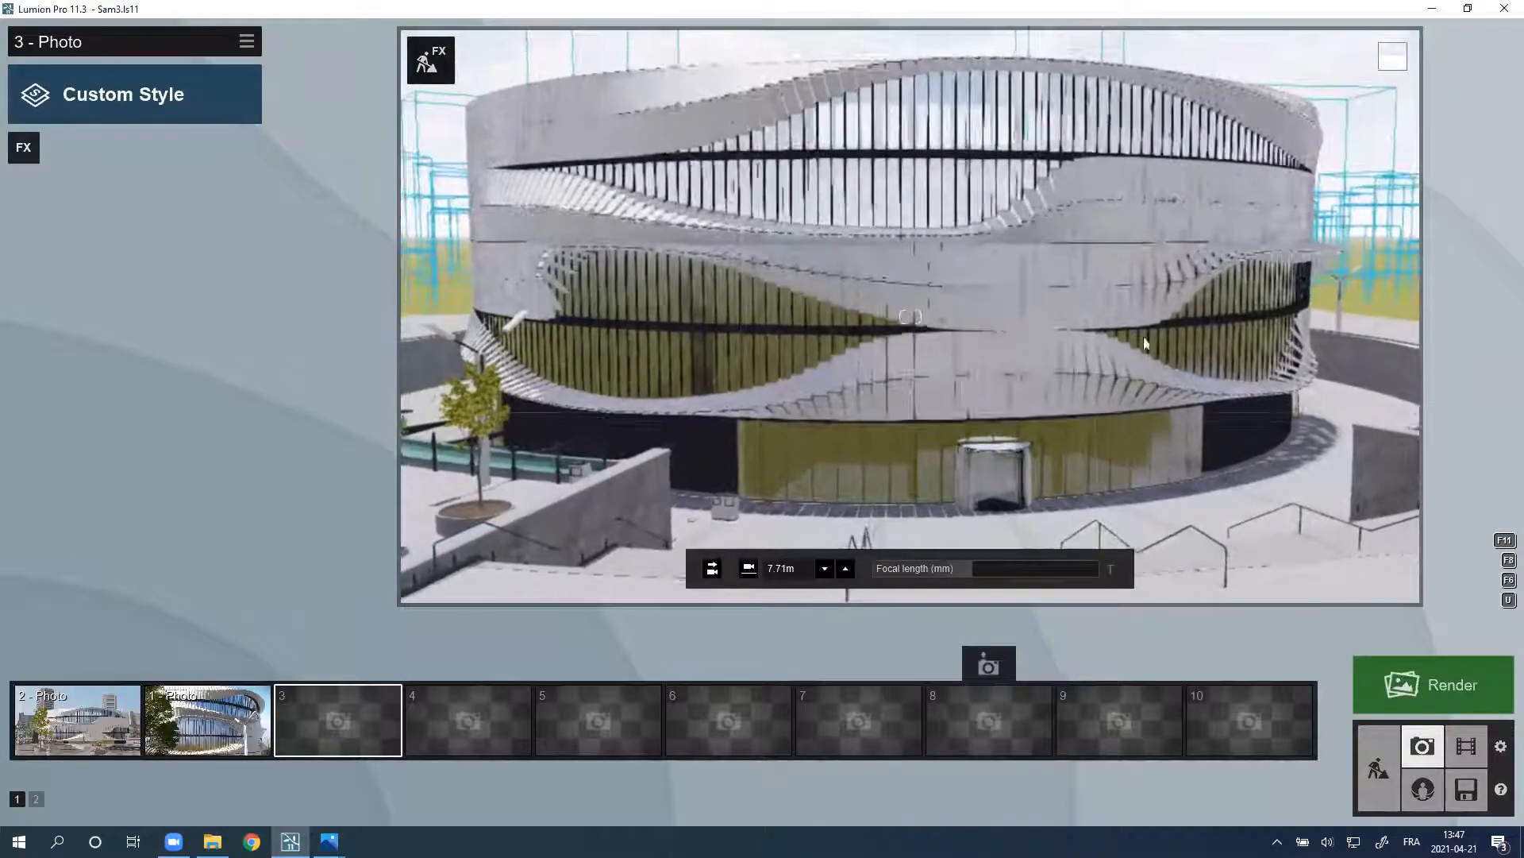
pyautogui.click(1299, 66)
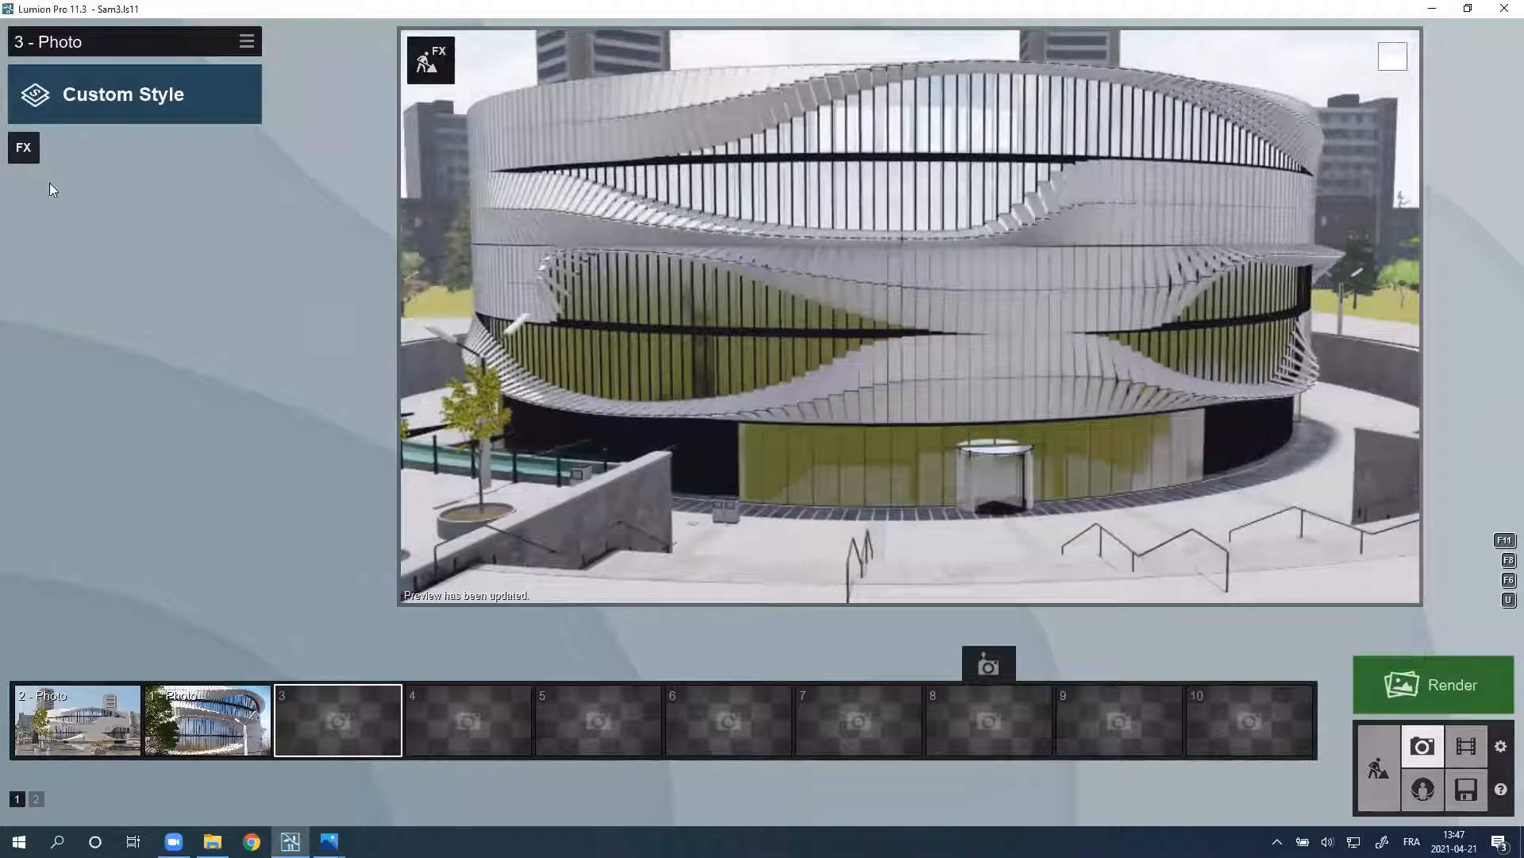
# Step: Look through the available photo effects by category, from Sun and Weather through Camera and Artistic to Advanced
pyautogui.click(23, 147)
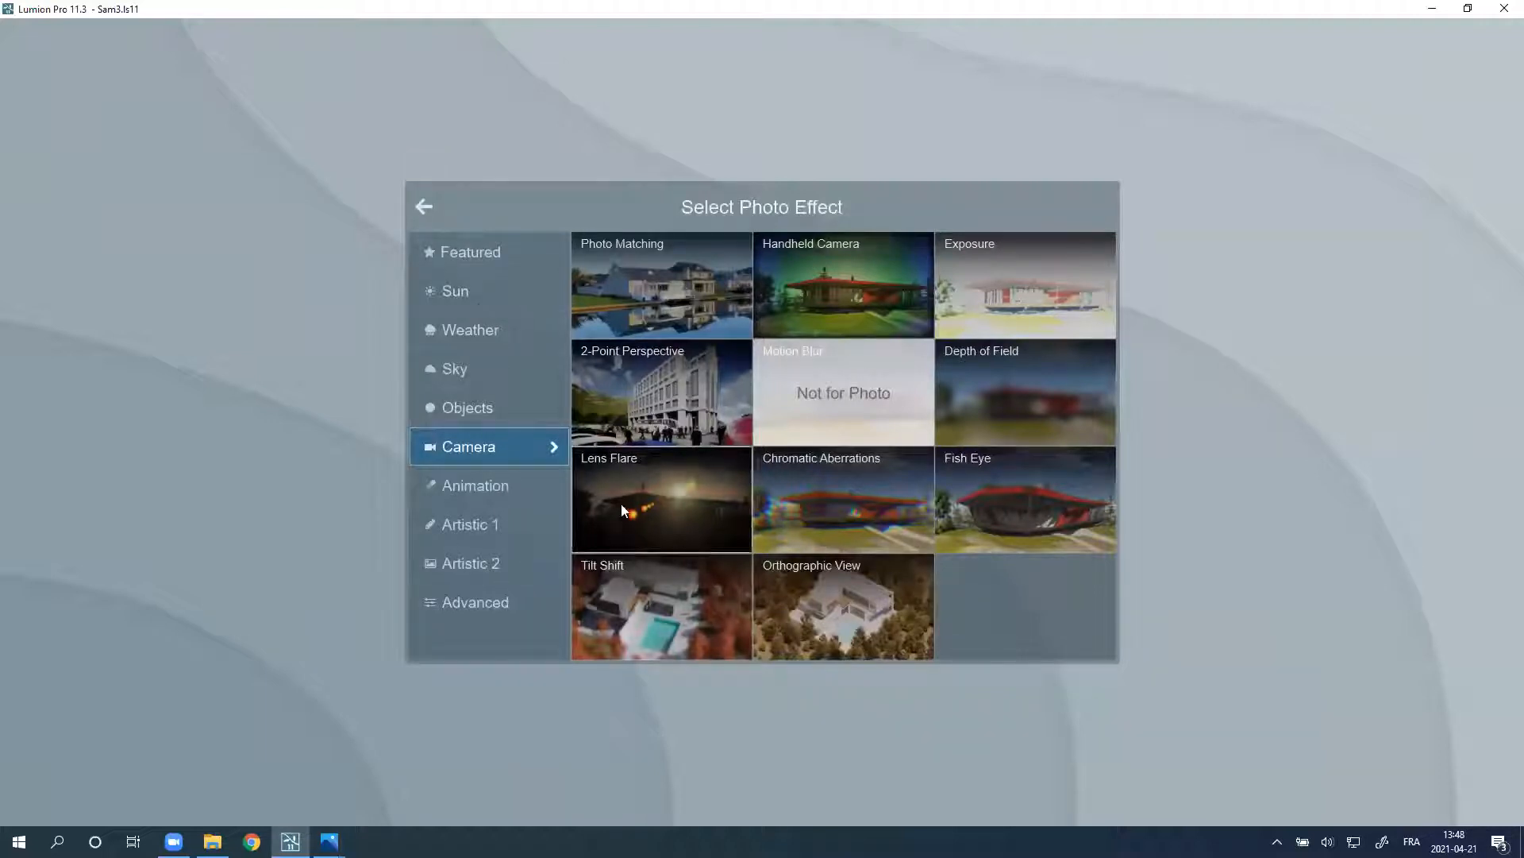
pyautogui.click(474, 292)
pyautogui.click(473, 324)
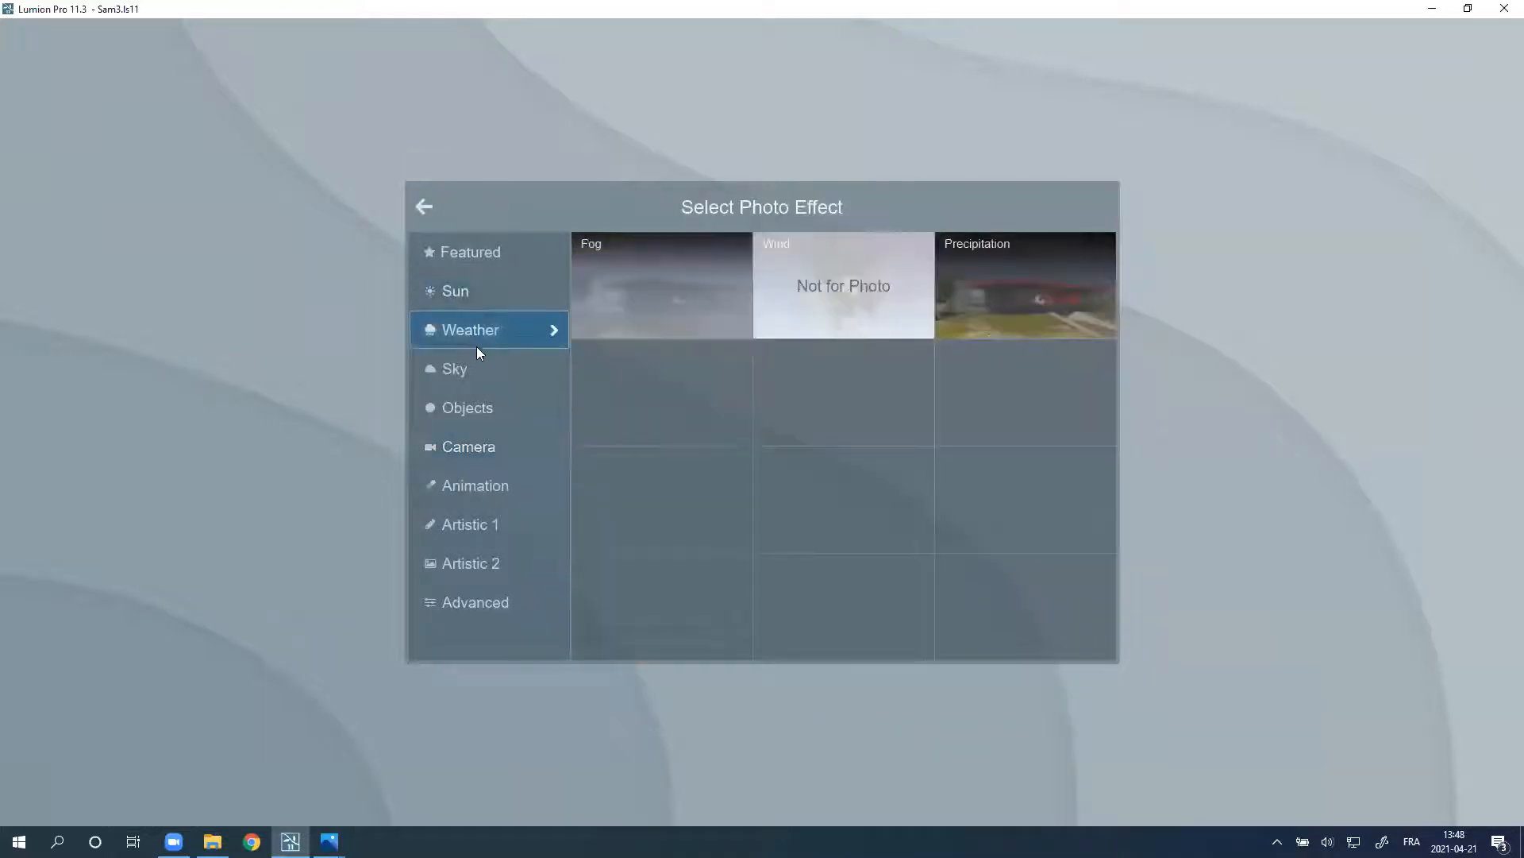
pyautogui.click(478, 364)
pyautogui.click(478, 408)
pyautogui.click(481, 447)
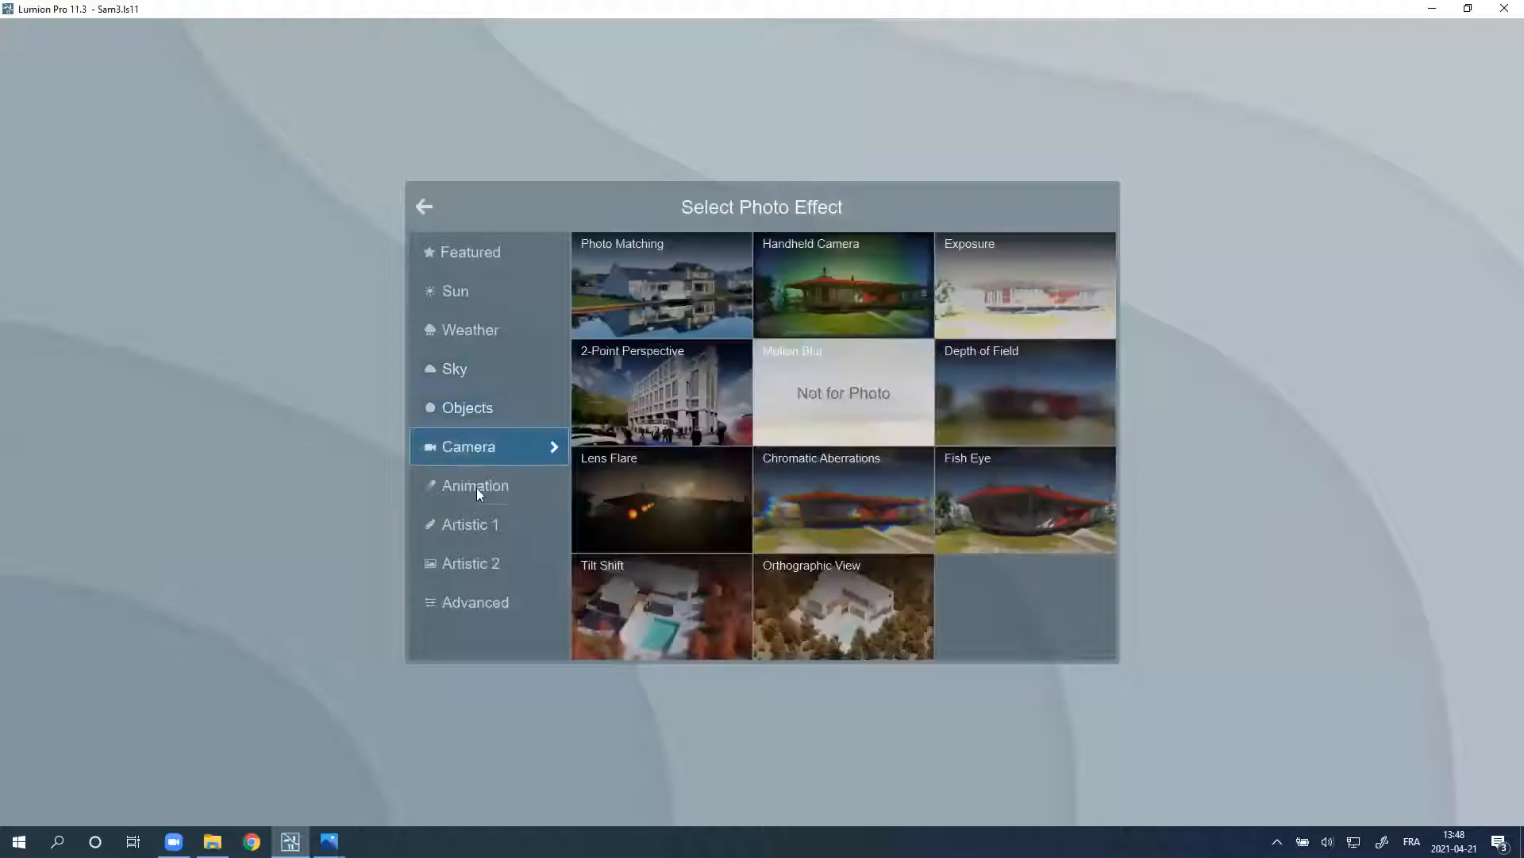
pyautogui.click(476, 487)
pyautogui.click(467, 531)
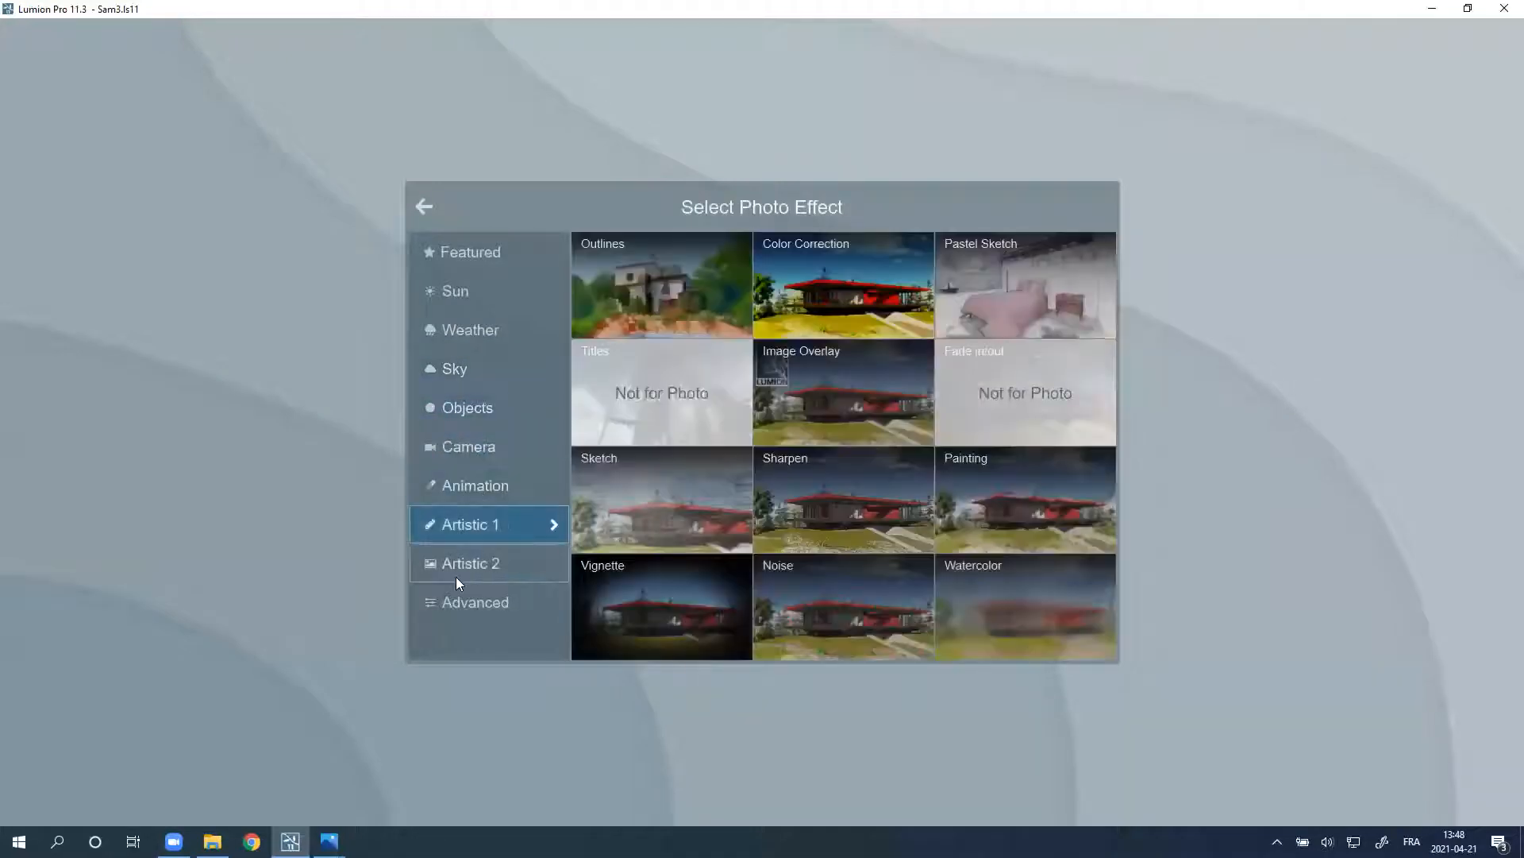
pyautogui.click(458, 568)
pyautogui.click(471, 603)
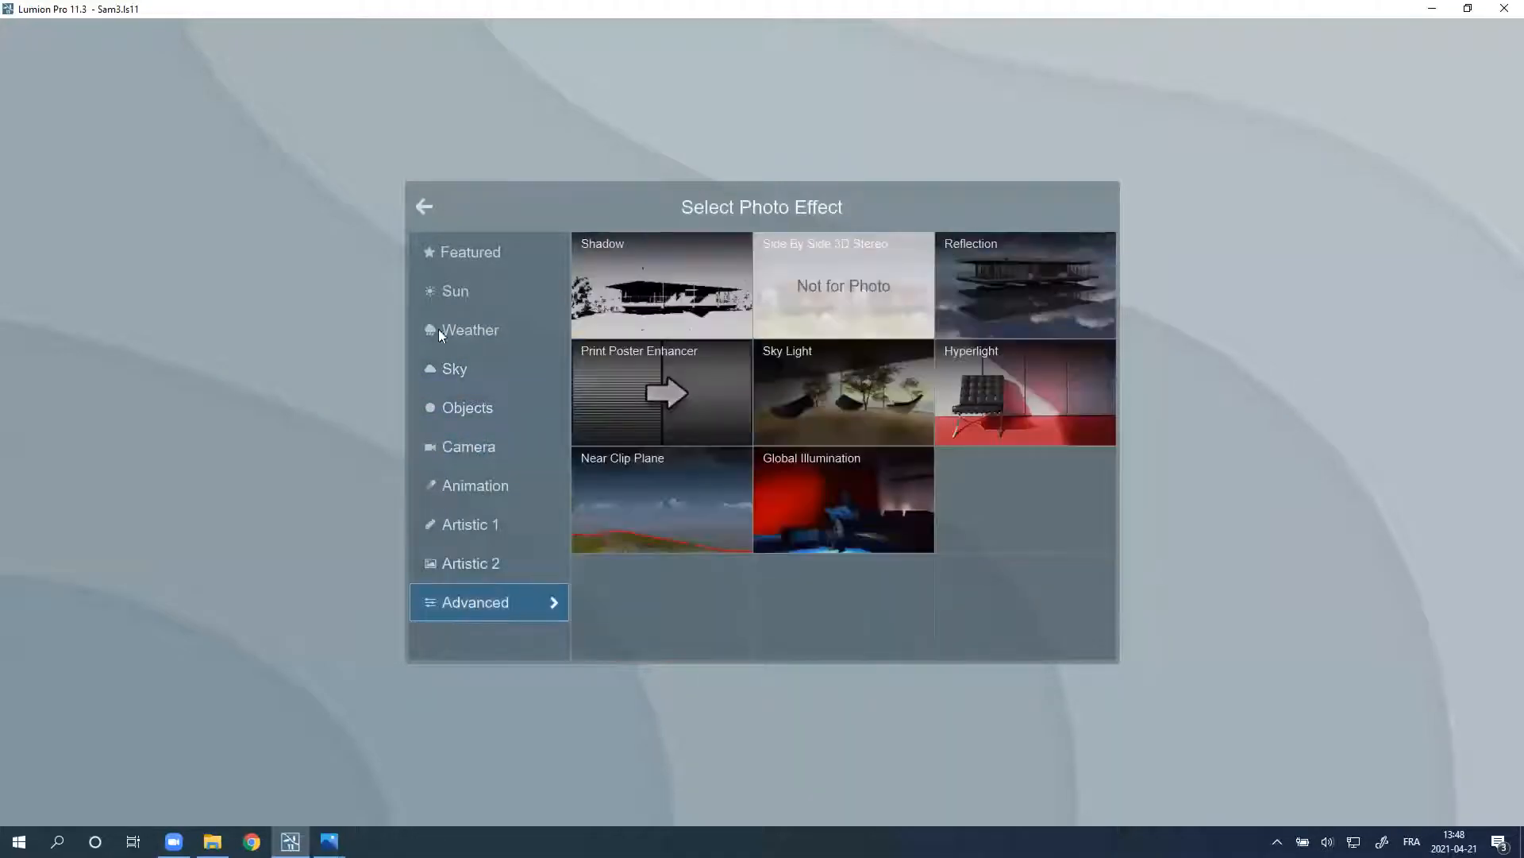
pyautogui.click(448, 143)
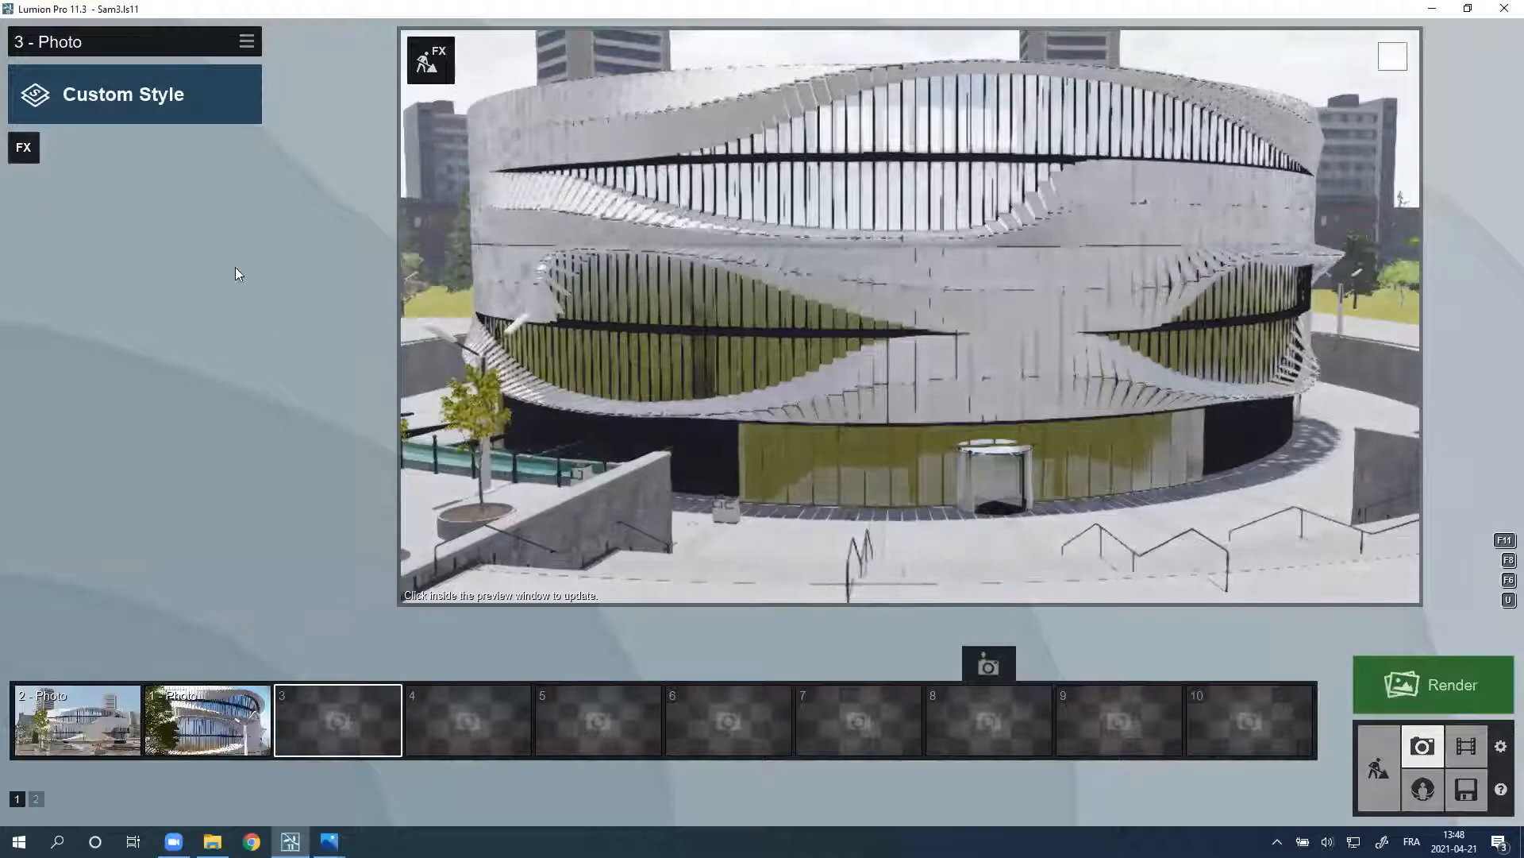
# Step: Apply the Realistic style to the third photo and refresh its preview
pyautogui.click(134, 88)
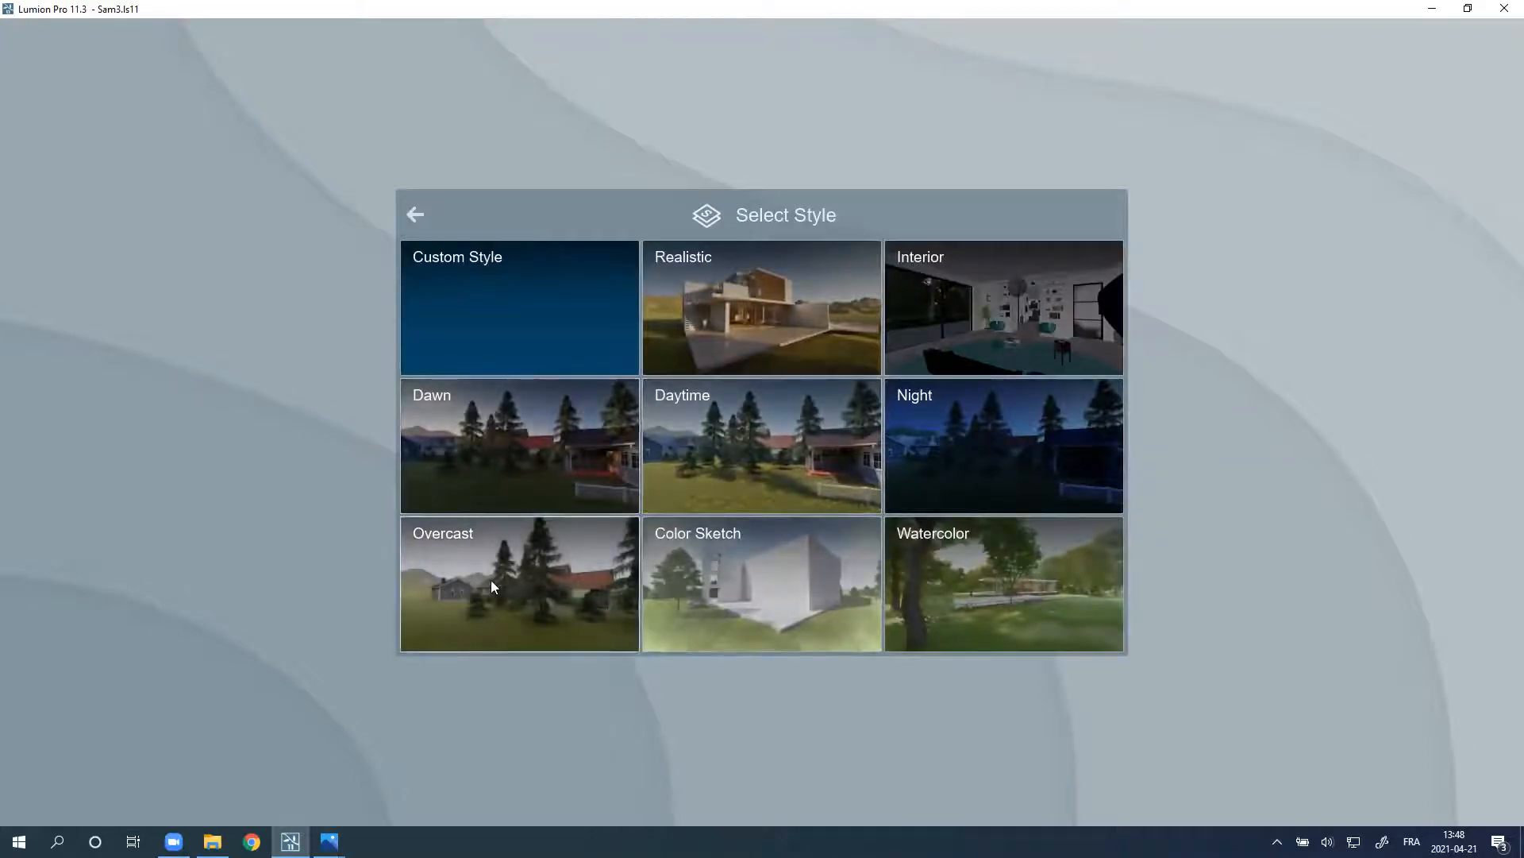
pyautogui.click(775, 316)
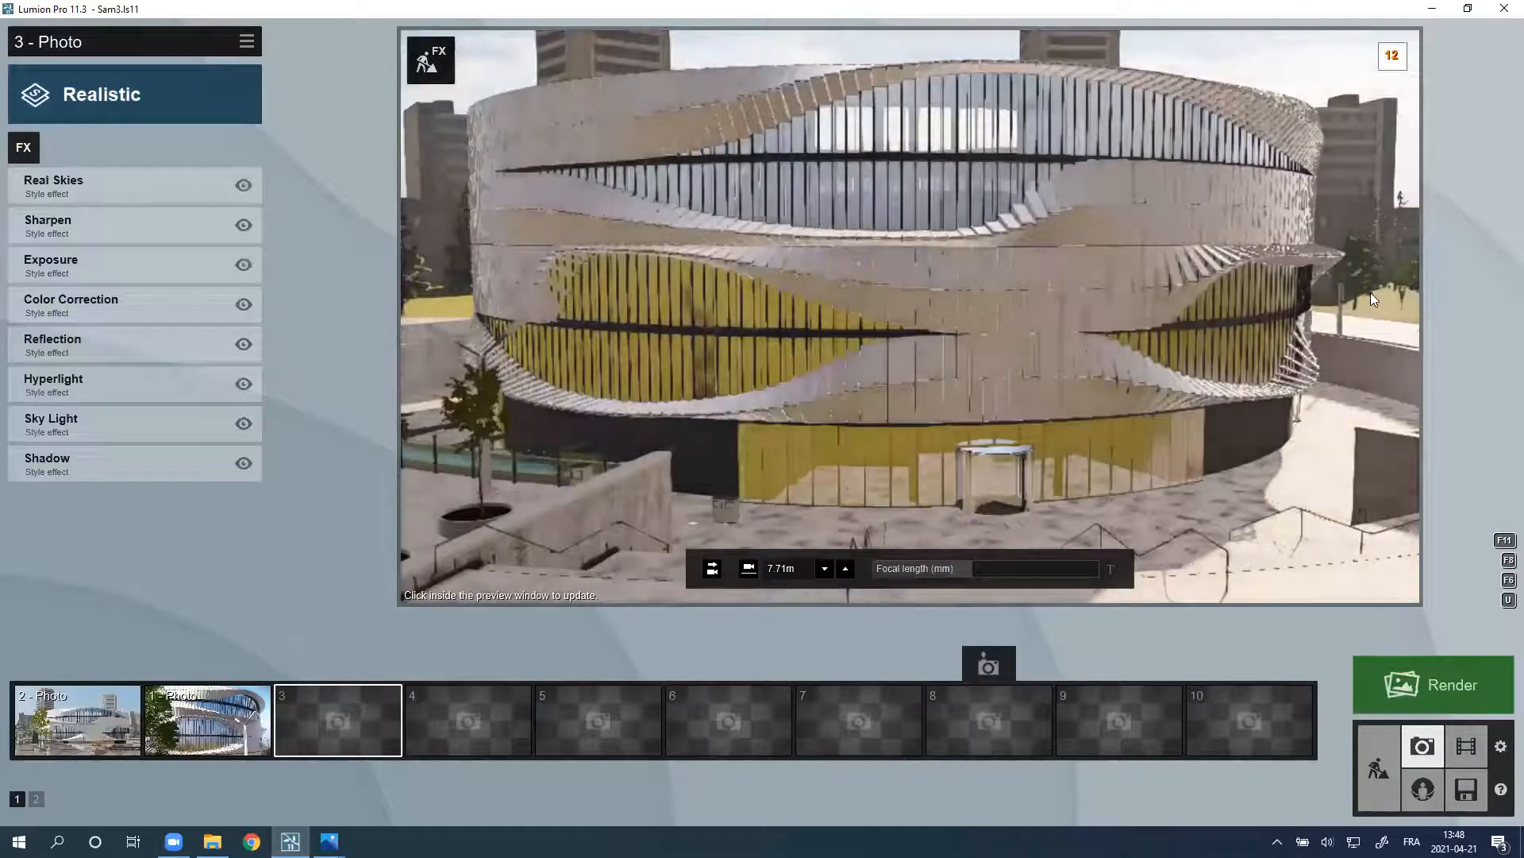
pyautogui.click(1260, 409)
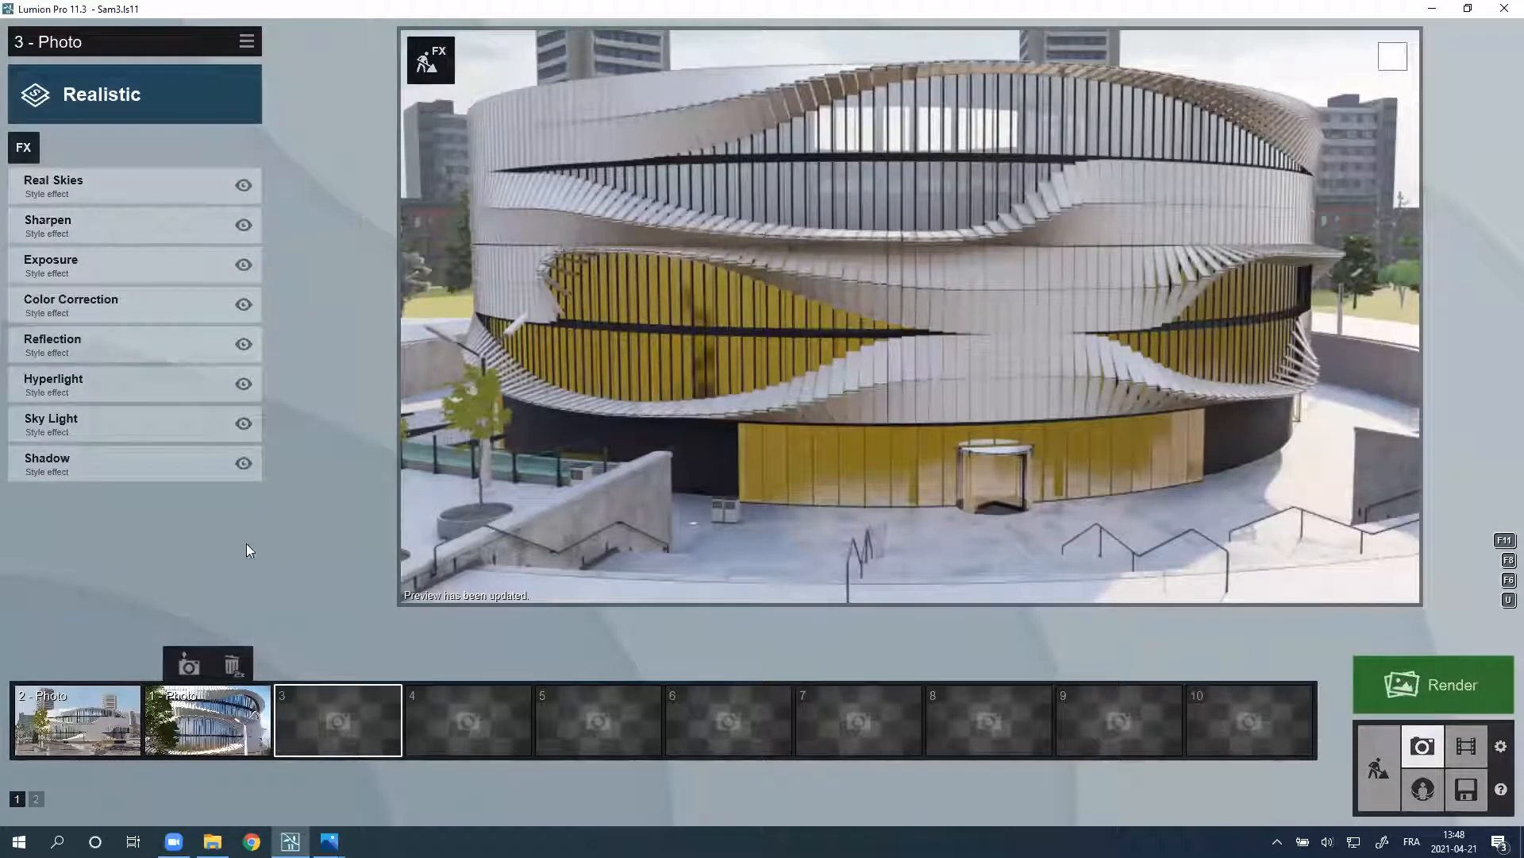
# Step: Open the Real Skies effect and turn the sky's heading from 0° to a negative angle
pyautogui.click(111, 182)
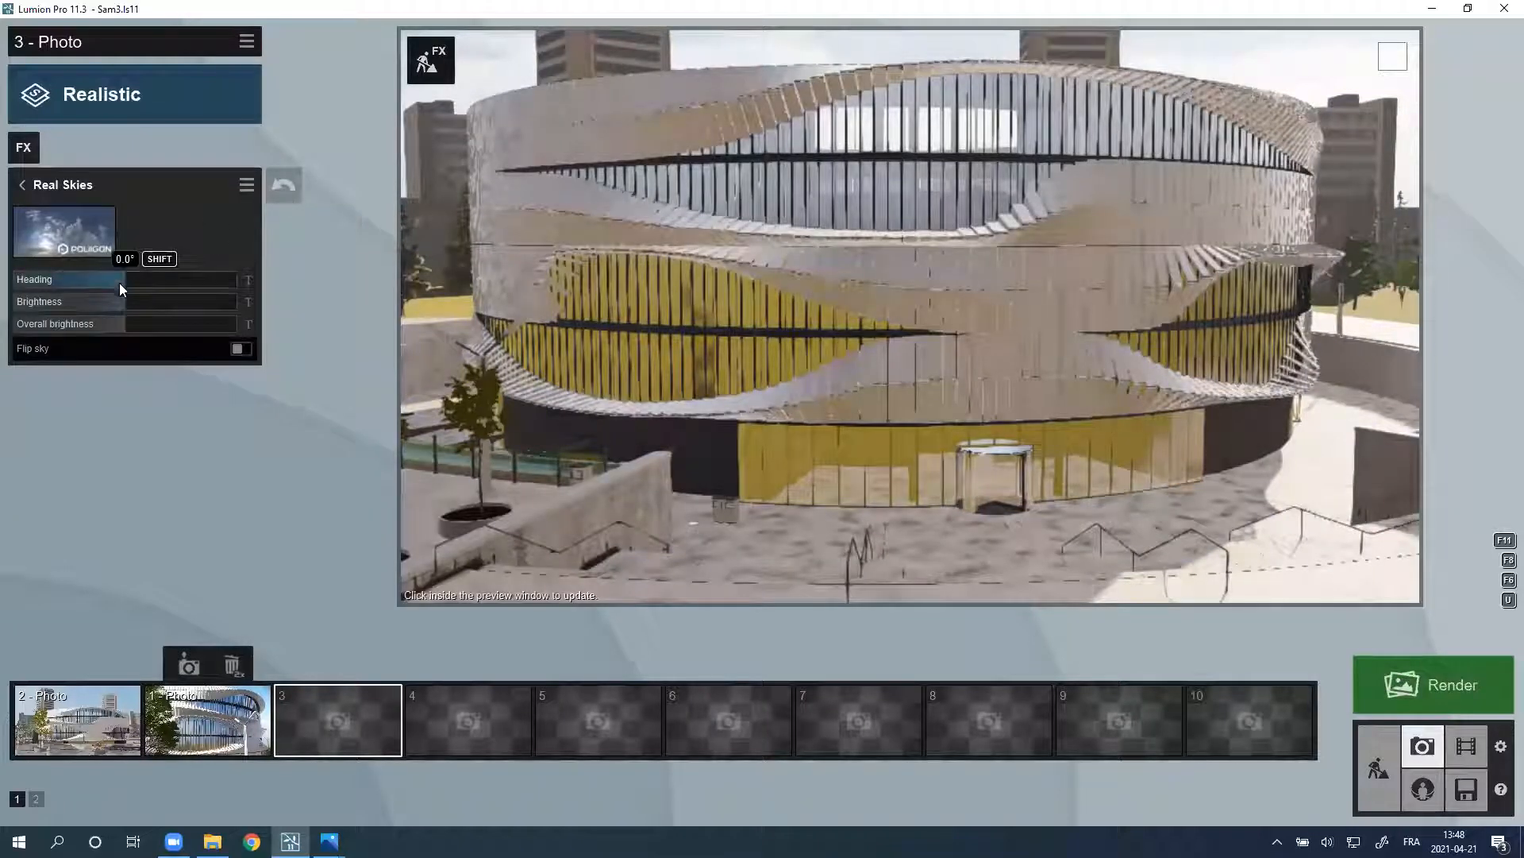
pyautogui.moveTo(119, 283); pyautogui.dragTo(78, 314)
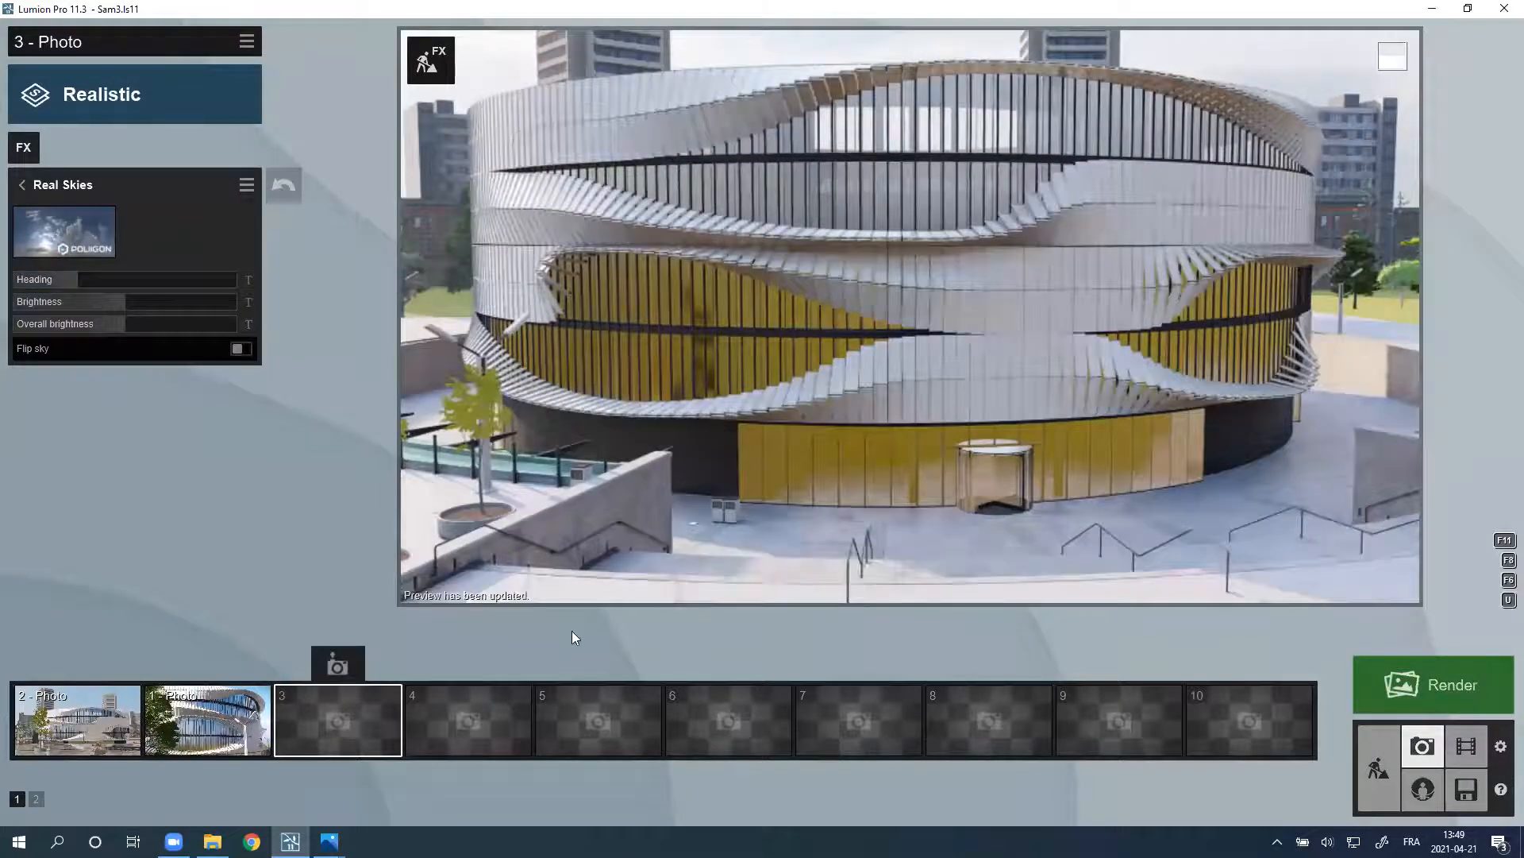
# Step: Try a Sunset sky with sun rays breaking through clouds and turn its heading to -180°
pyautogui.click(25, 232)
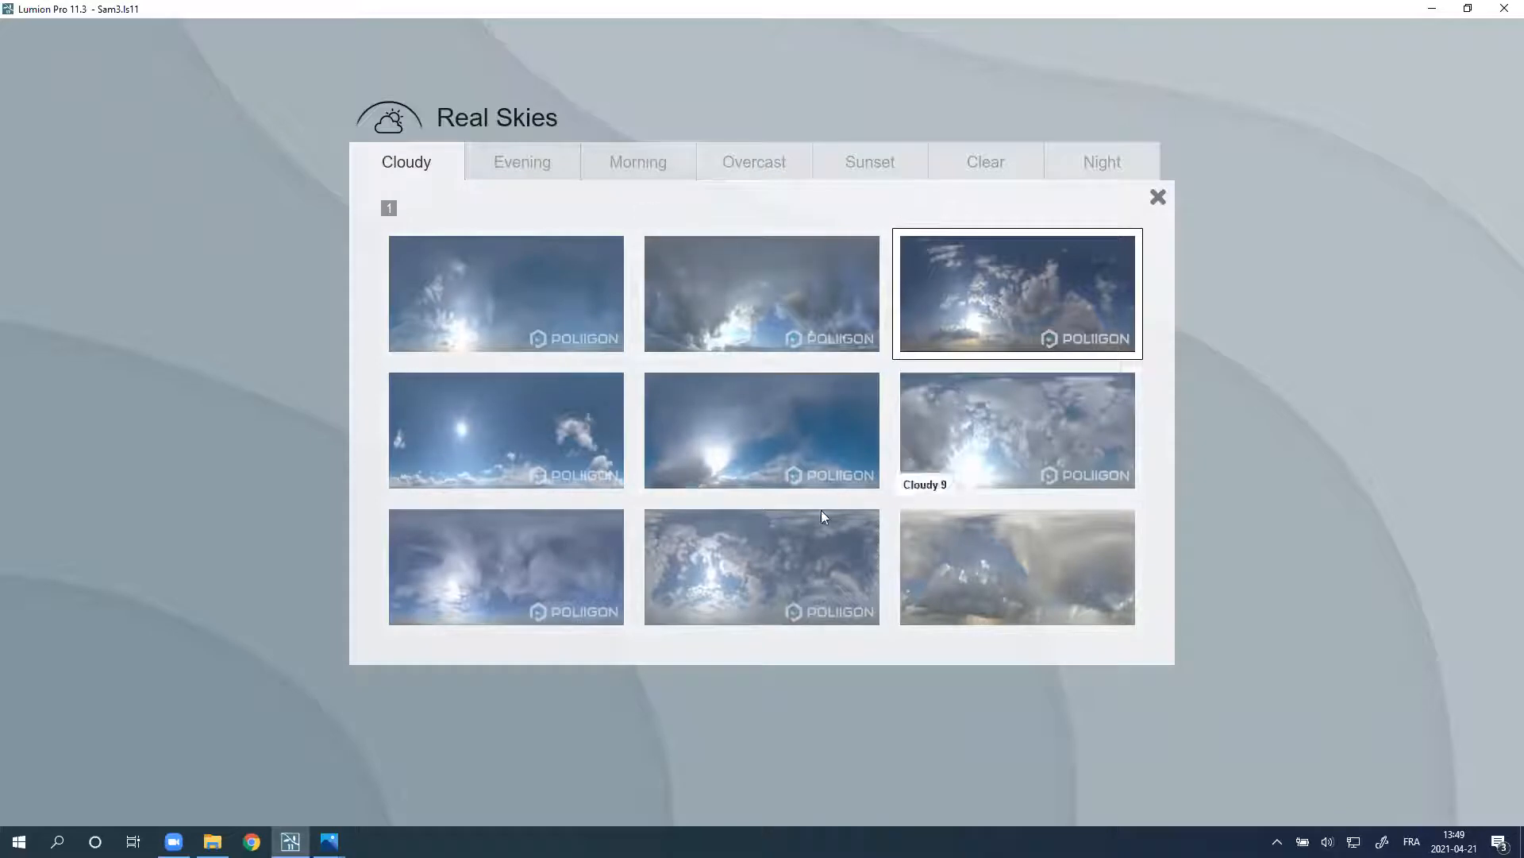
pyautogui.click(523, 163)
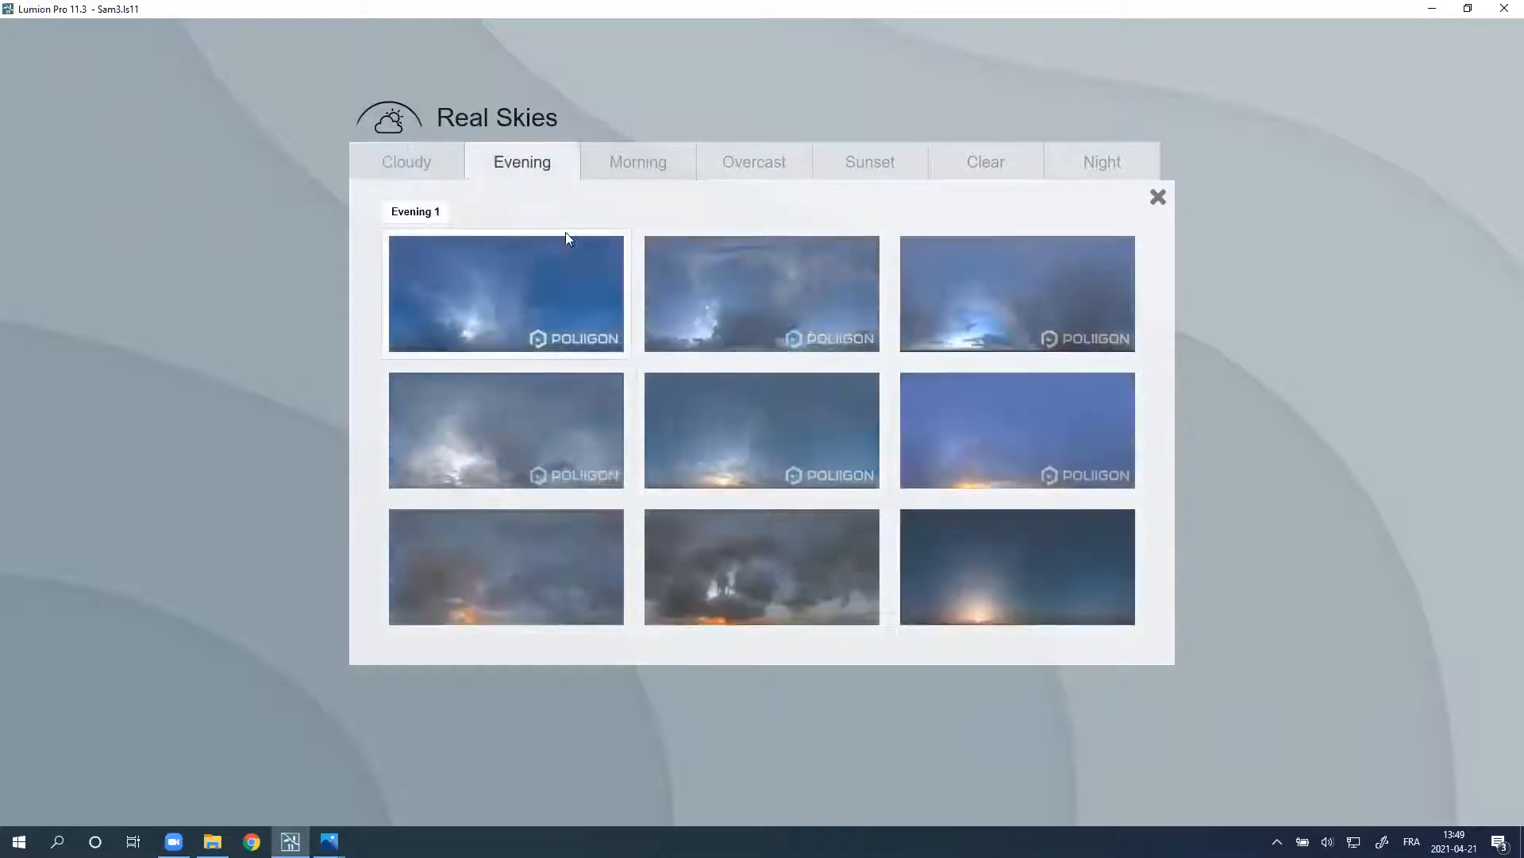
pyautogui.click(627, 166)
pyautogui.click(708, 165)
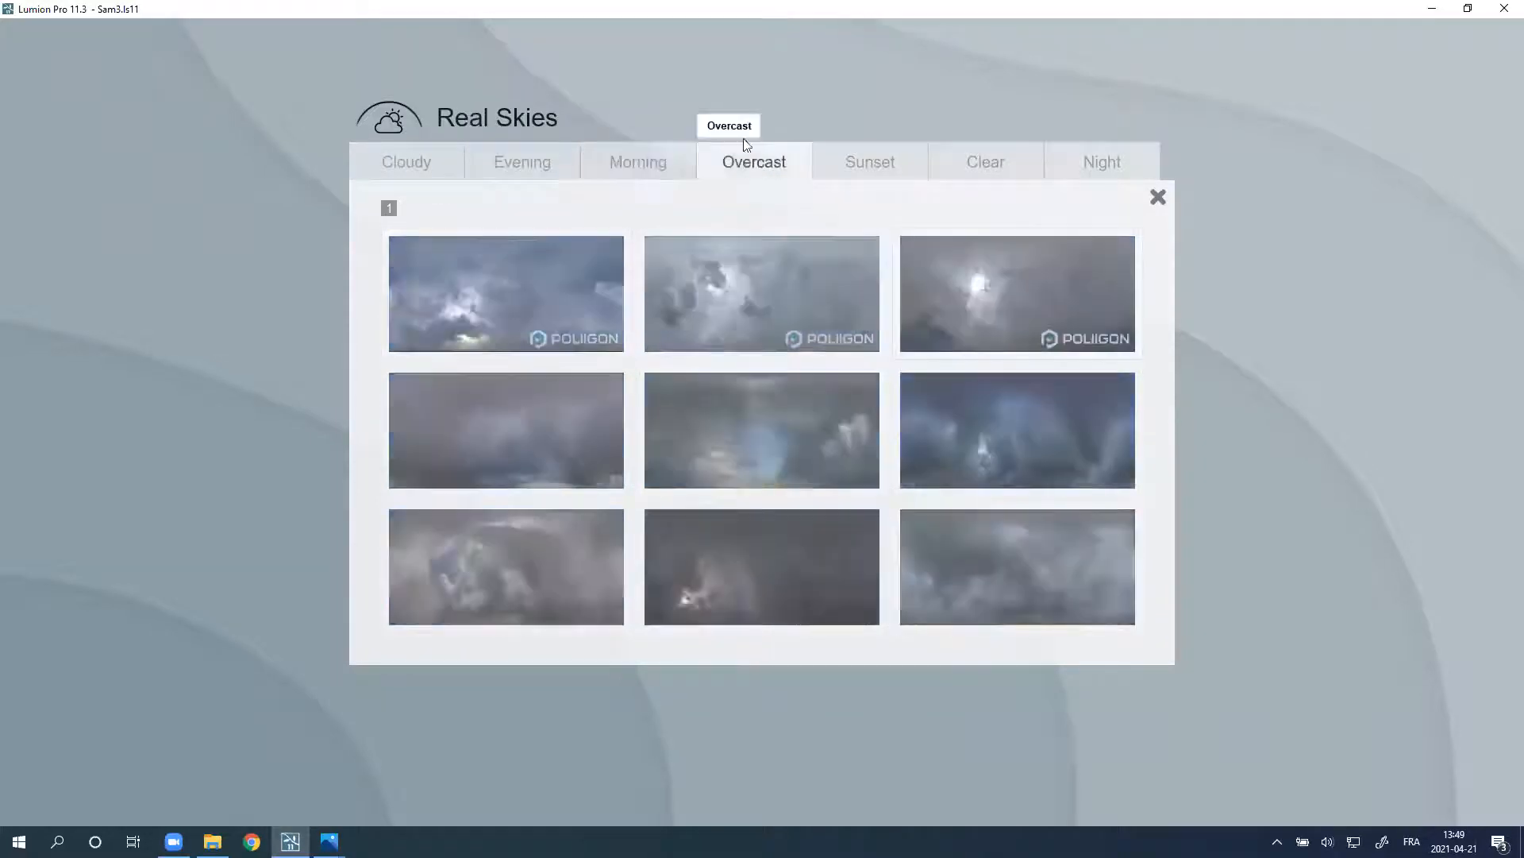
pyautogui.click(865, 179)
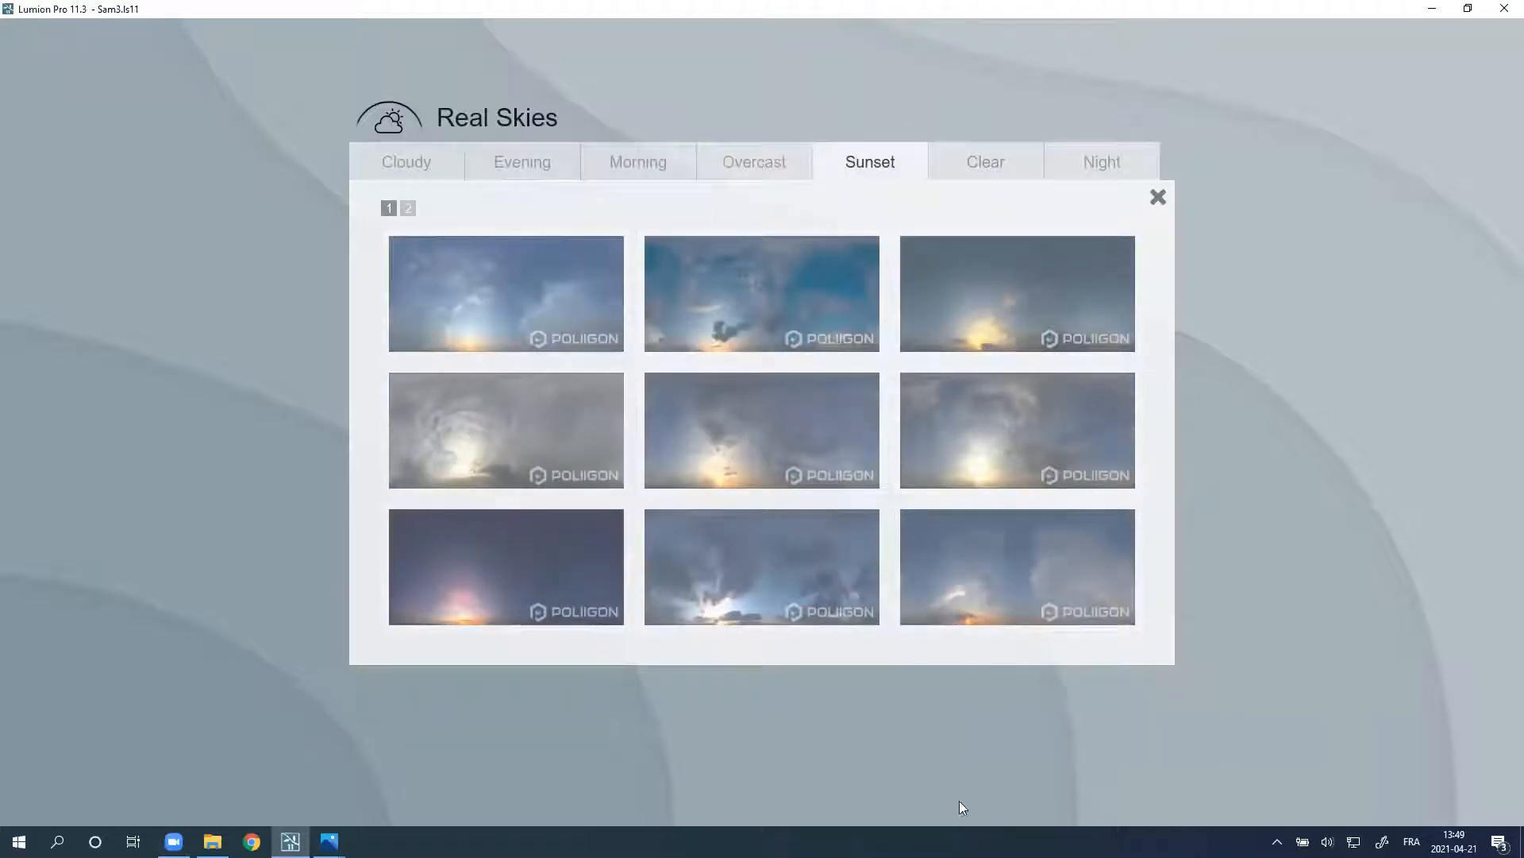
pyautogui.click(724, 605)
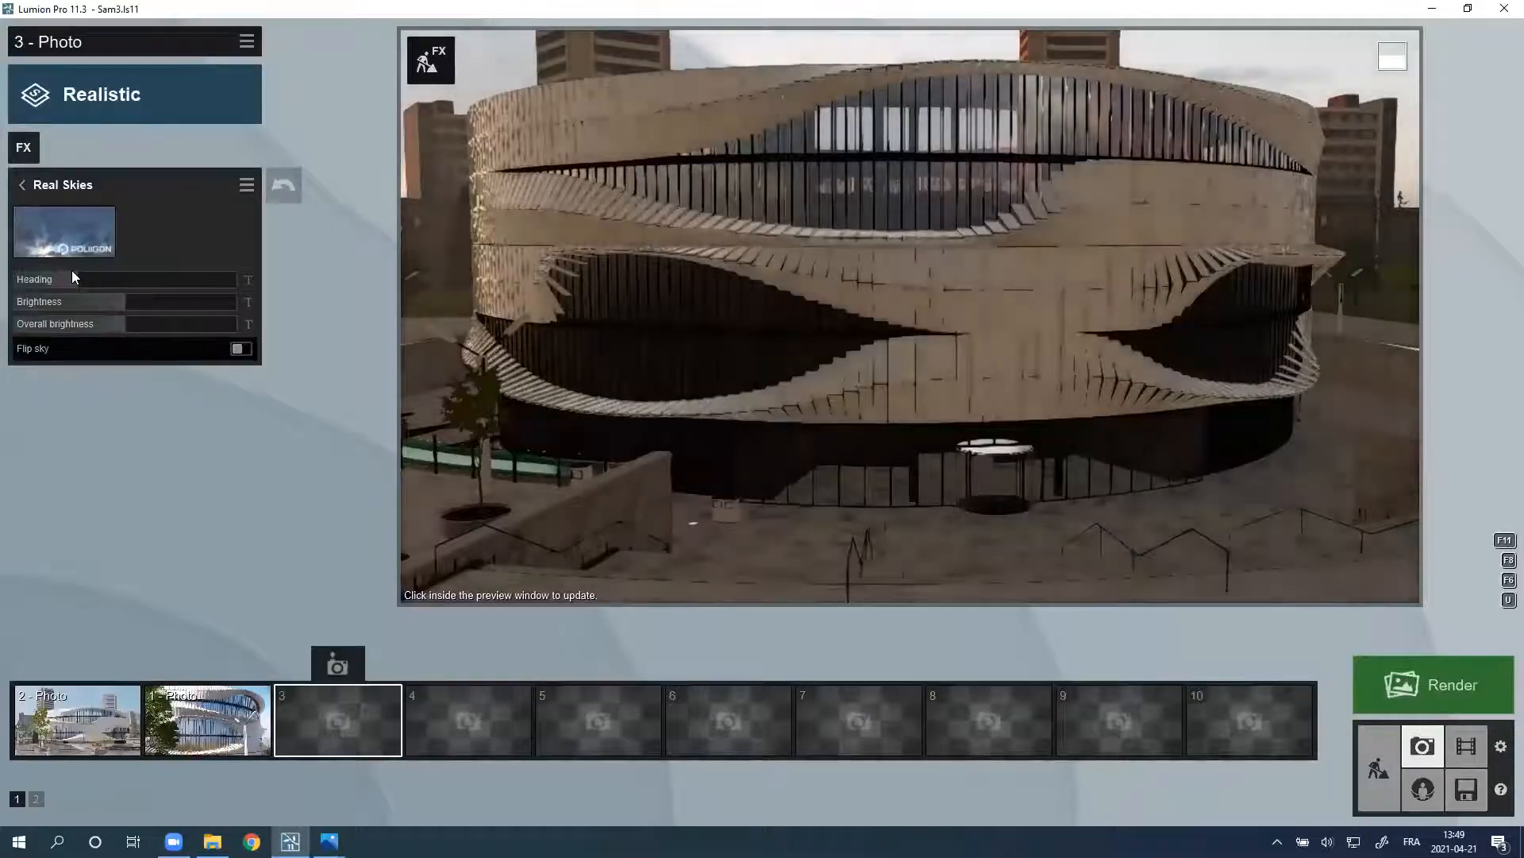
pyautogui.moveTo(73, 274); pyautogui.dragTo(9, 278)
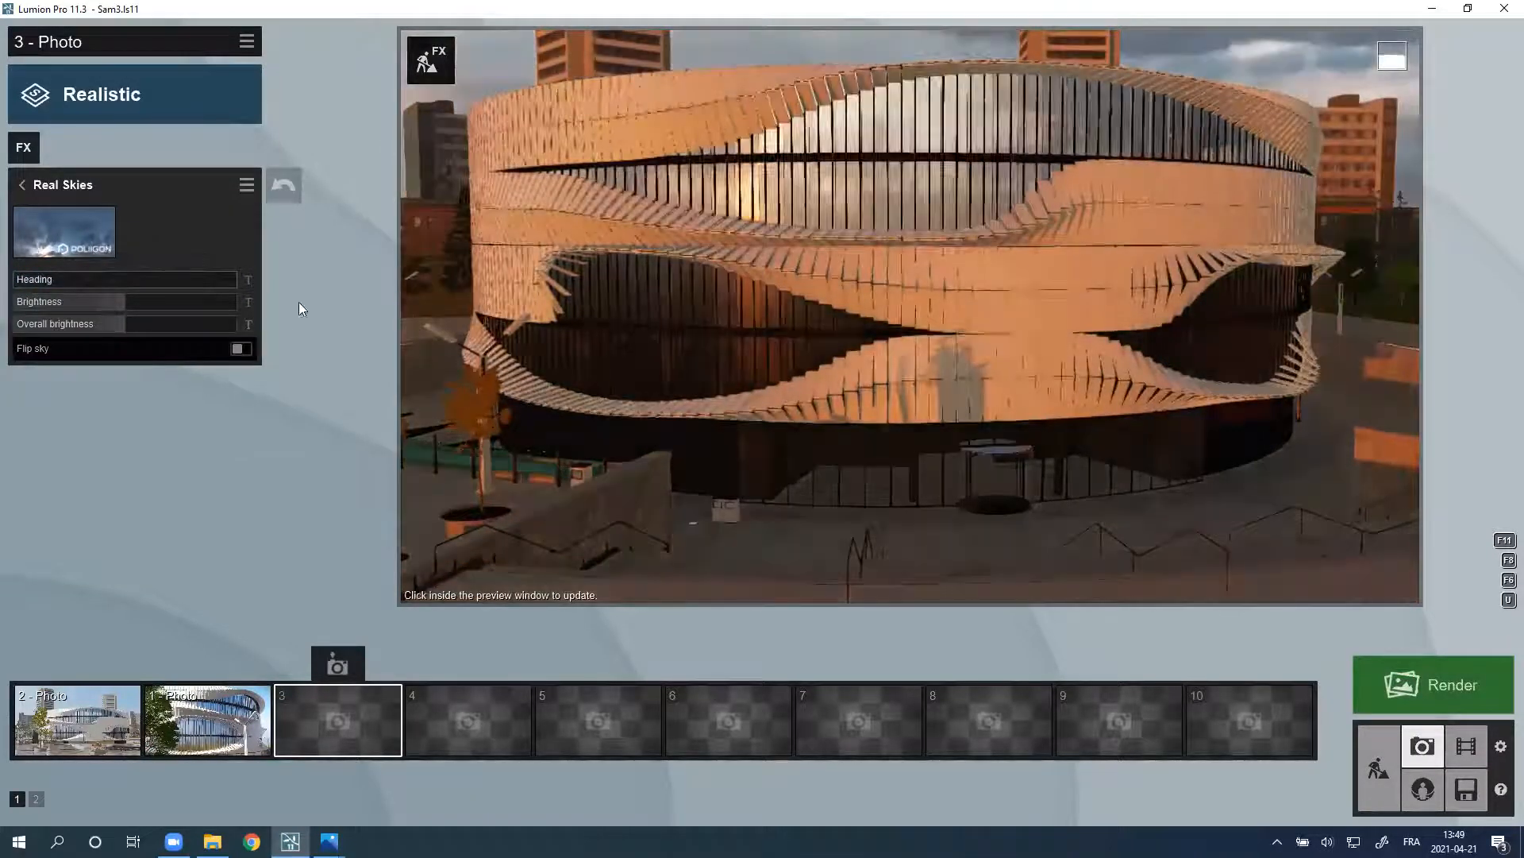
# Step: Replace the sky with Clear 2 and turn its heading to a positive angle, about four fifths along its range
pyautogui.click(53, 219)
pyautogui.click(1040, 163)
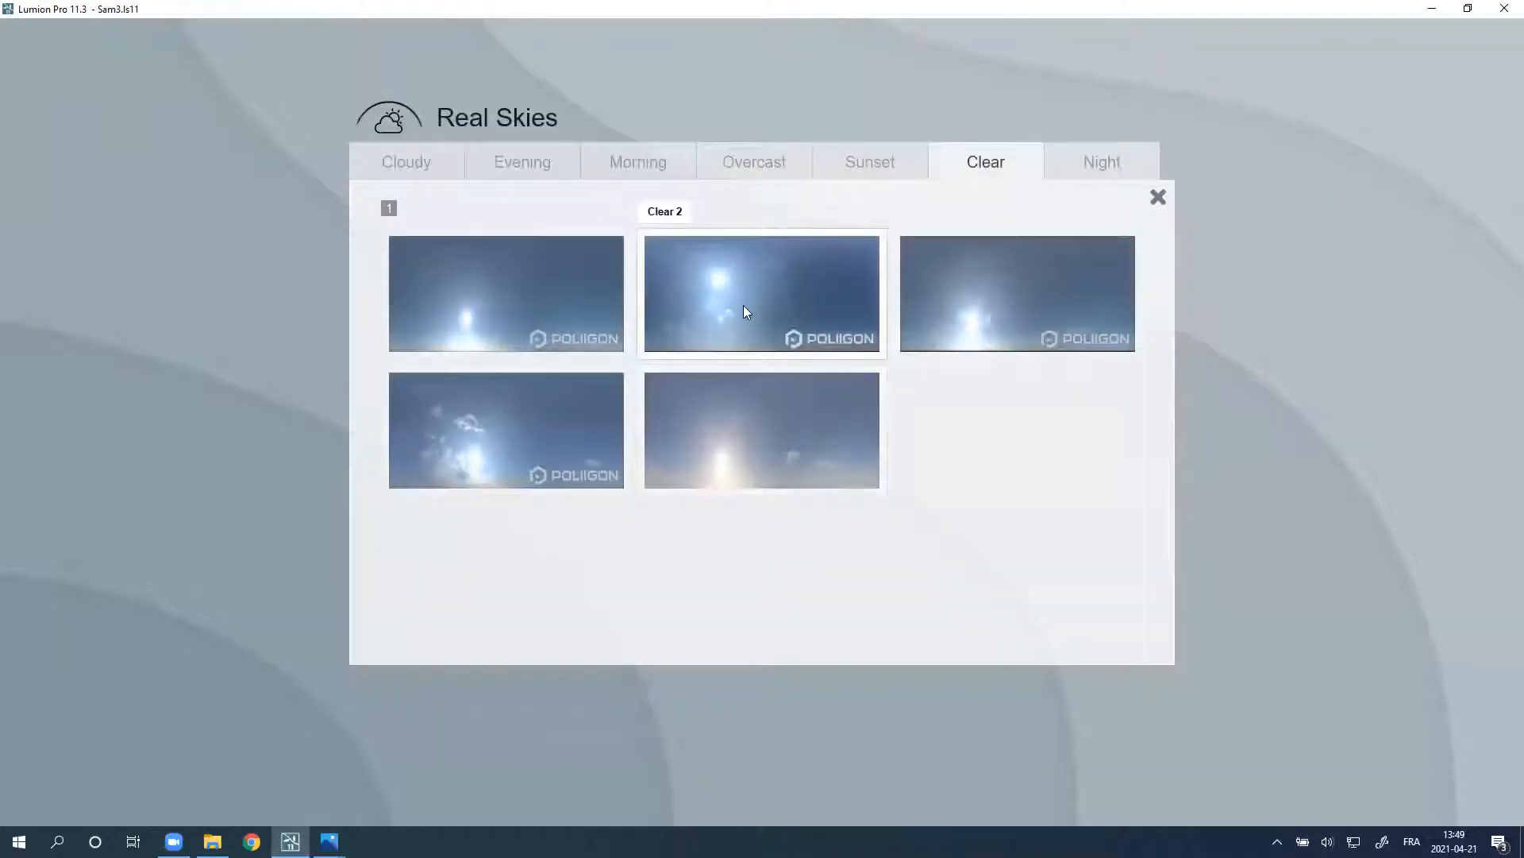
pyautogui.click(810, 287)
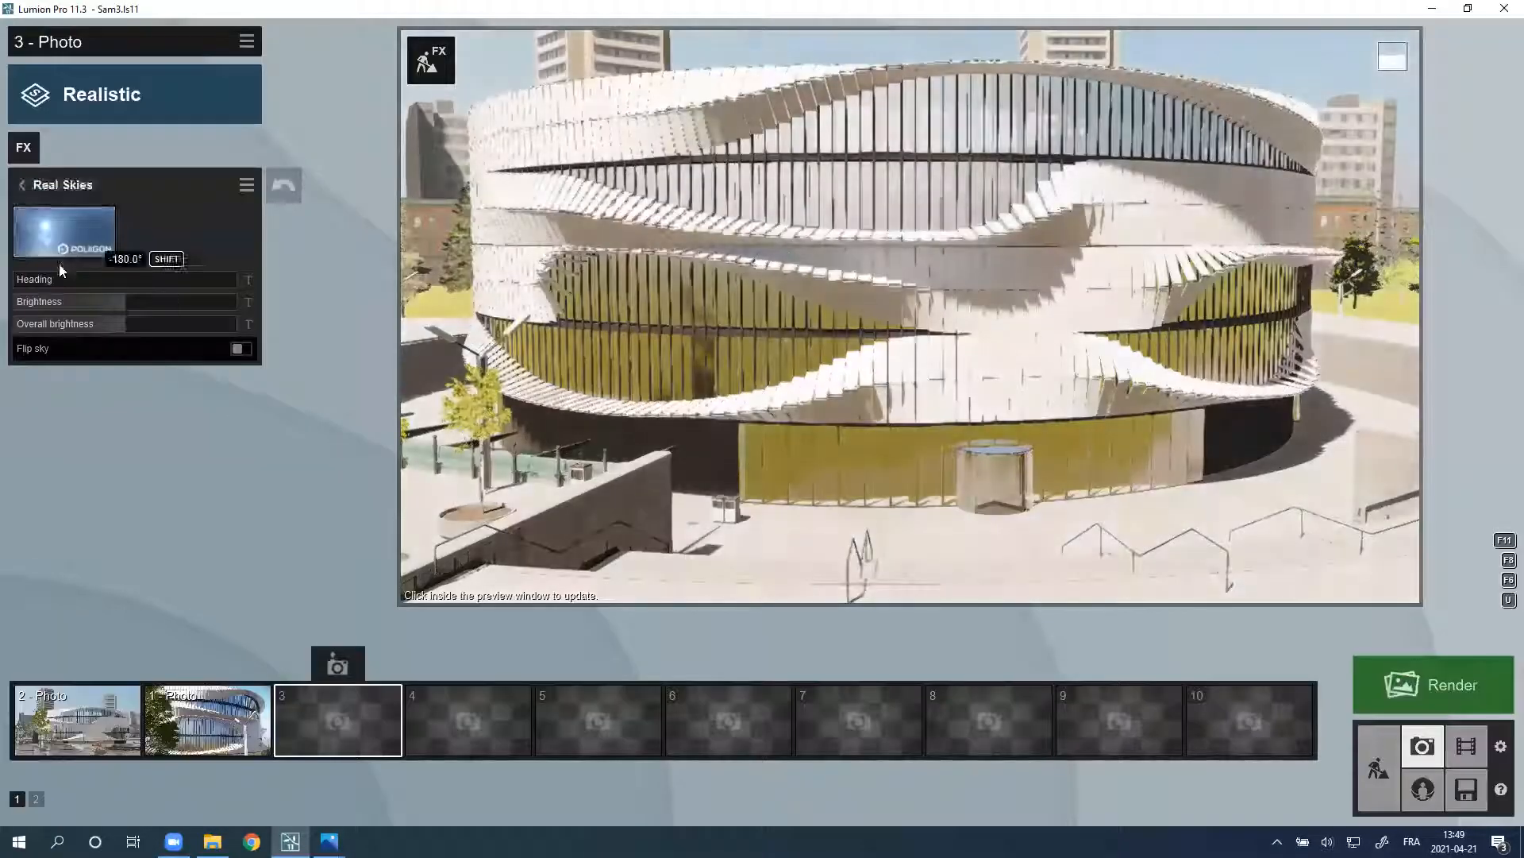
pyautogui.moveTo(35, 279); pyautogui.dragTo(197, 298)
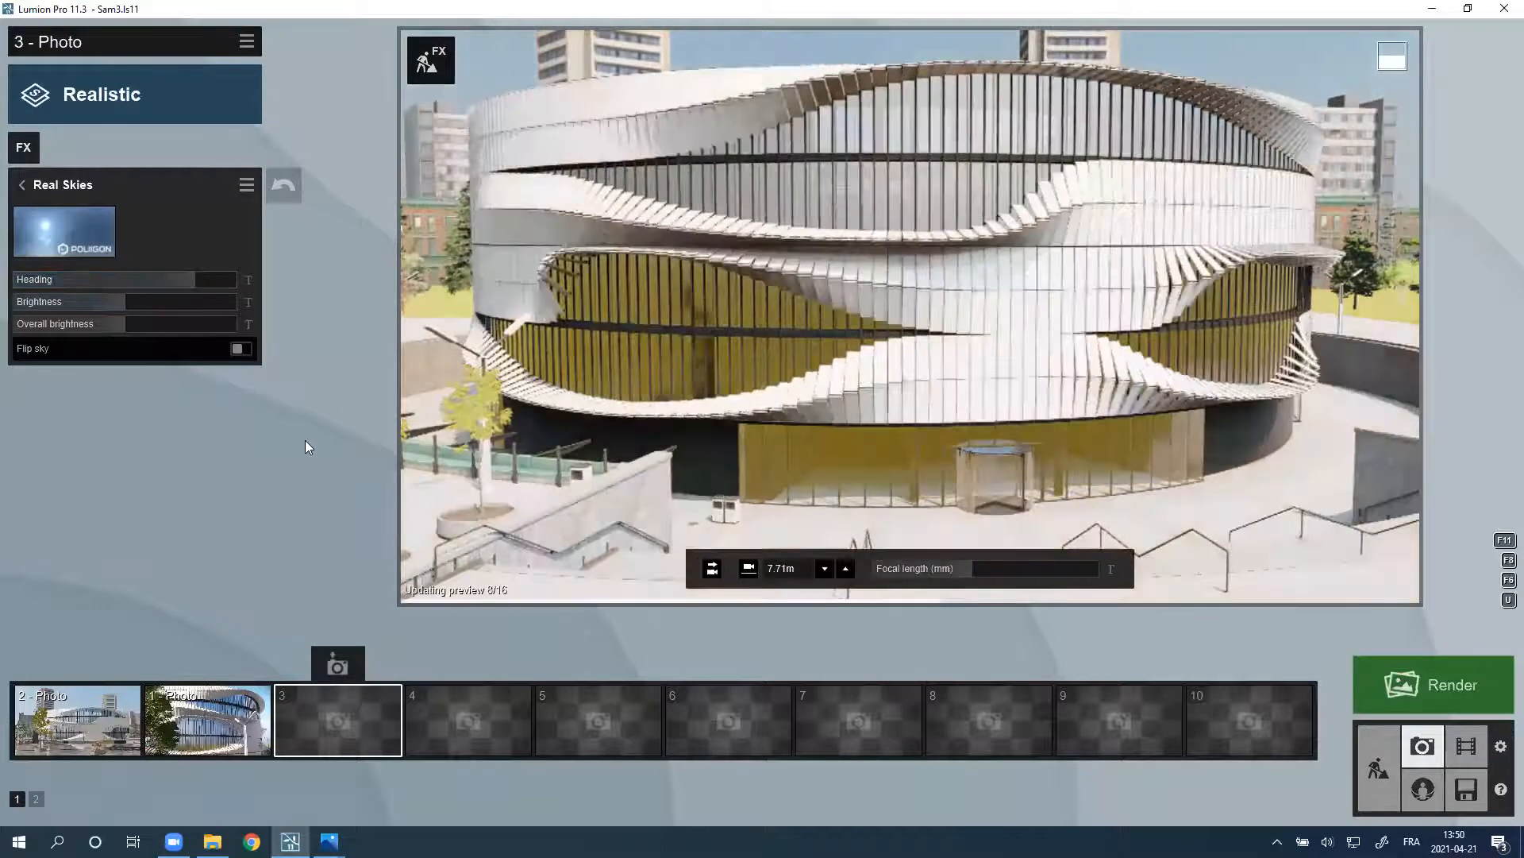
pyautogui.click(22, 185)
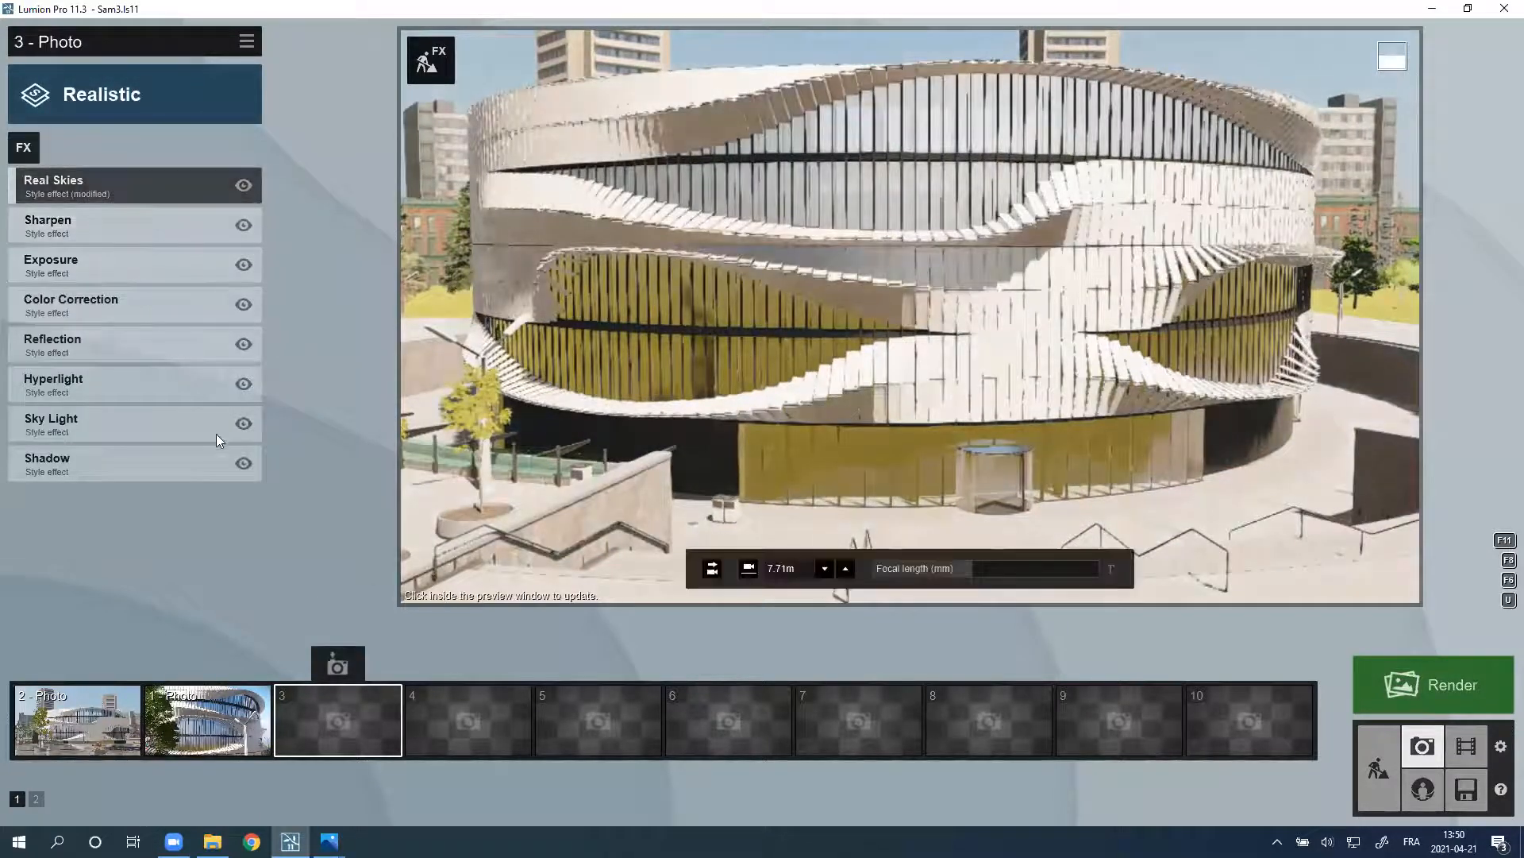
# Step: Review the Sharpen effect, try an exposure of 0.7, and settle the exposure slightly above 0.5
pyautogui.click(71, 223)
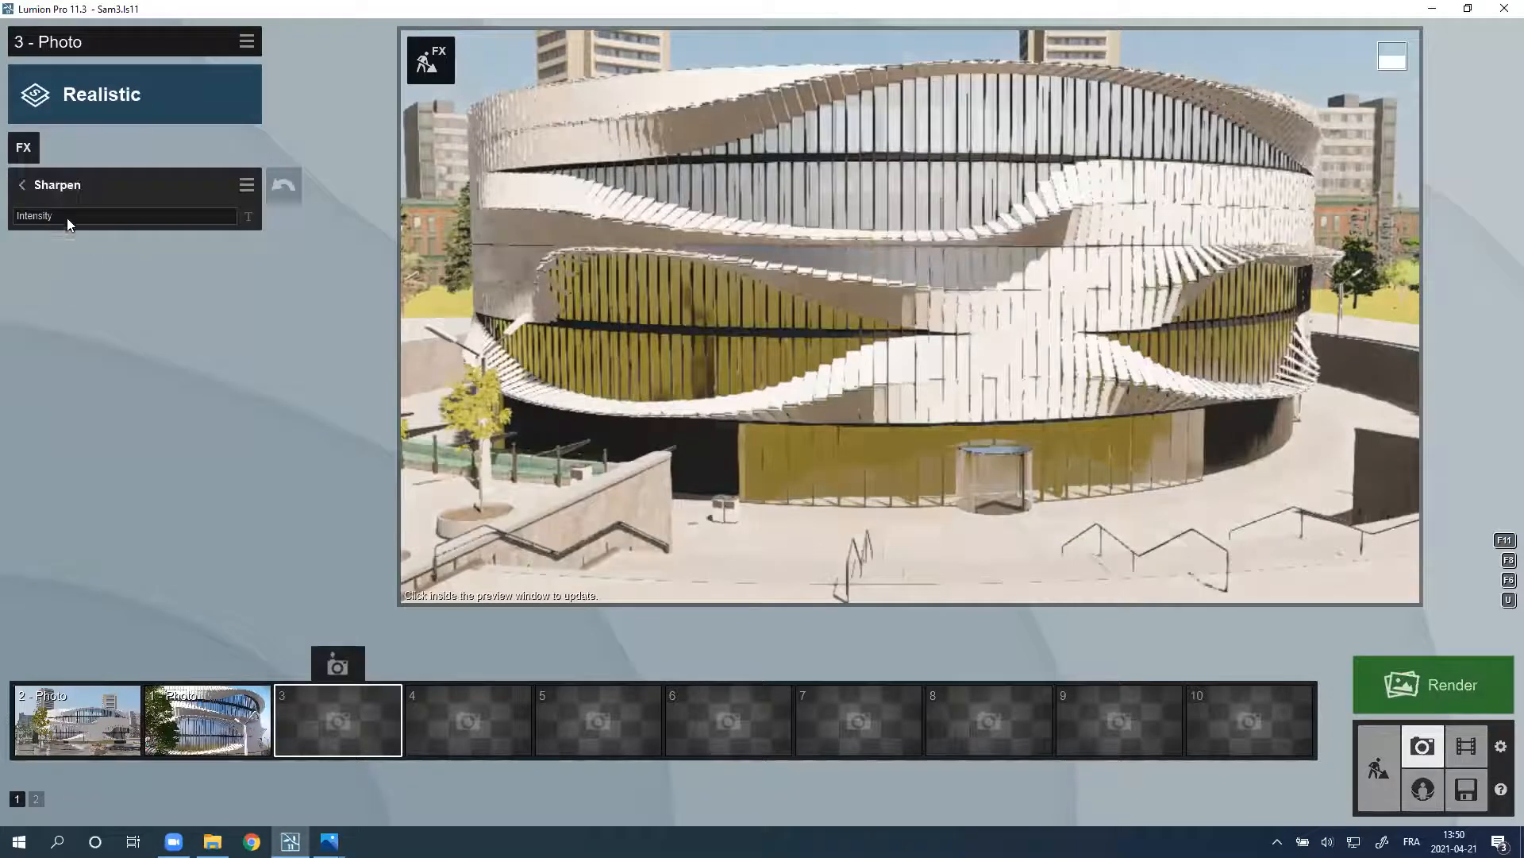
pyautogui.click(21, 190)
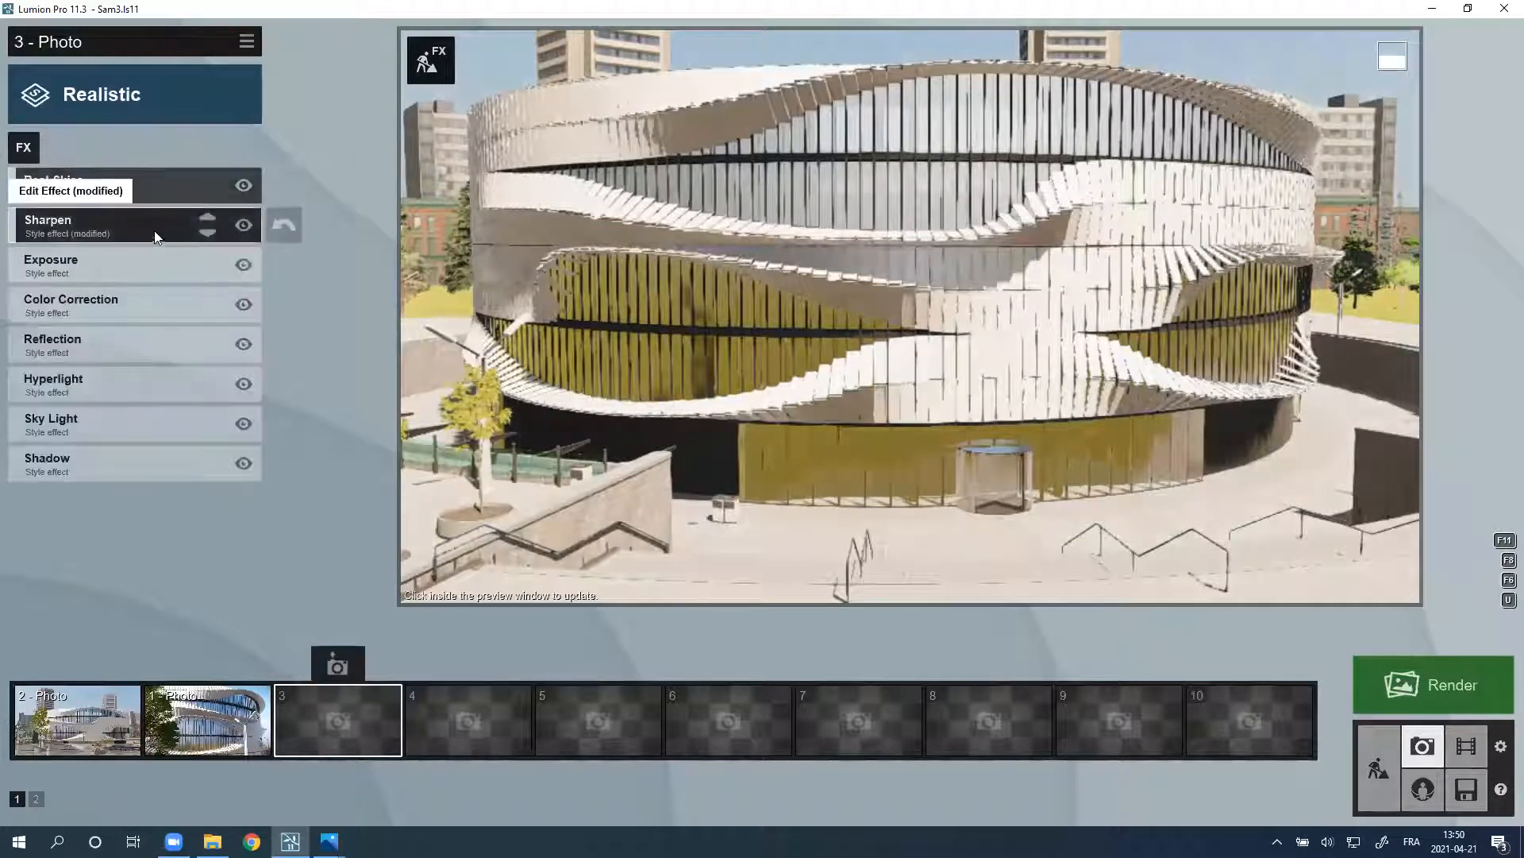
pyautogui.click(104, 262)
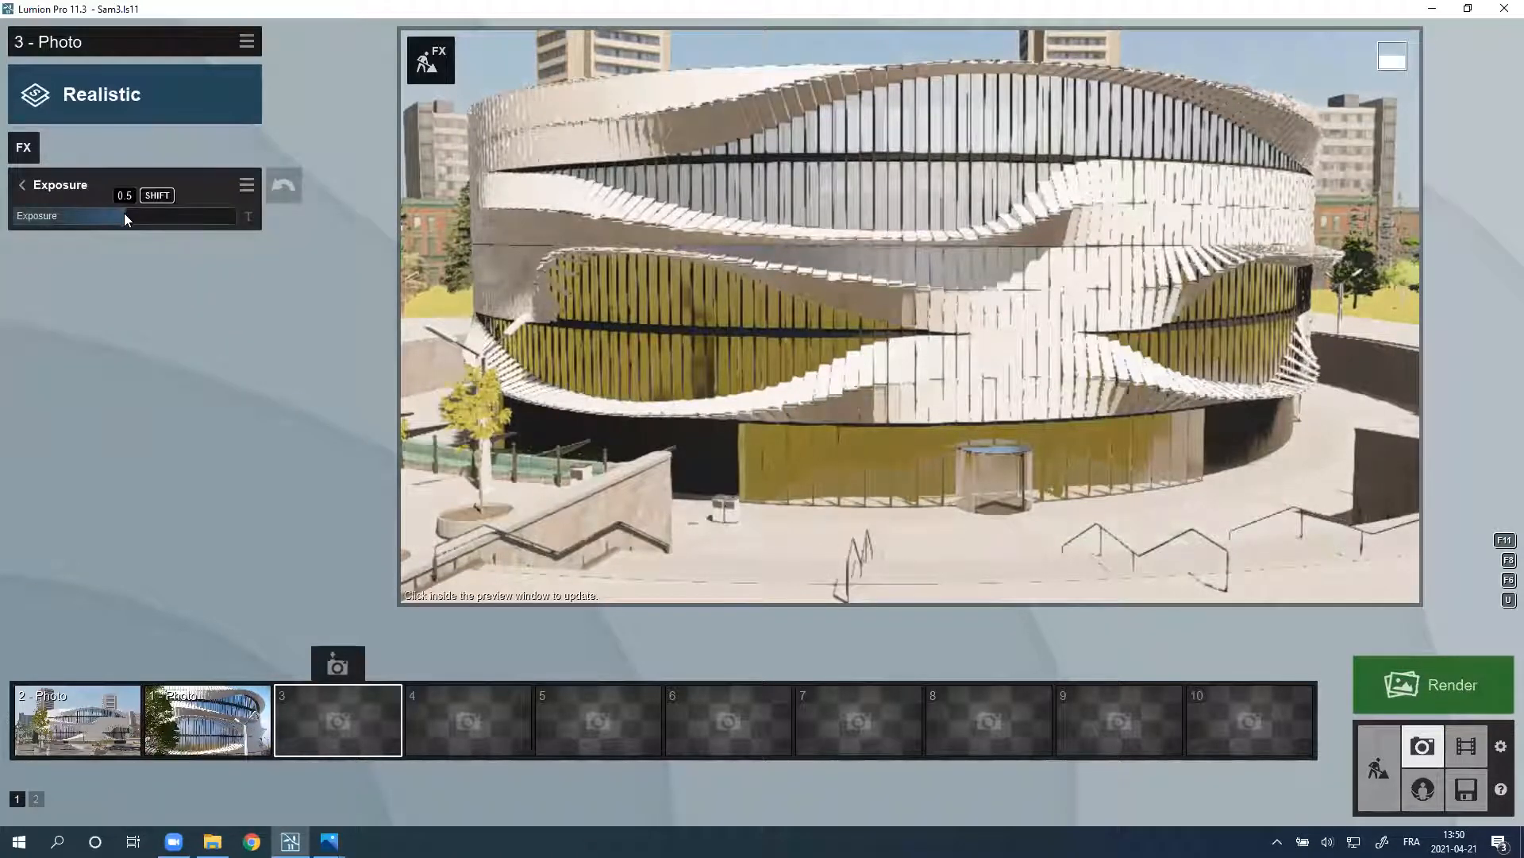
pyautogui.moveTo(123, 213); pyautogui.dragTo(160, 215)
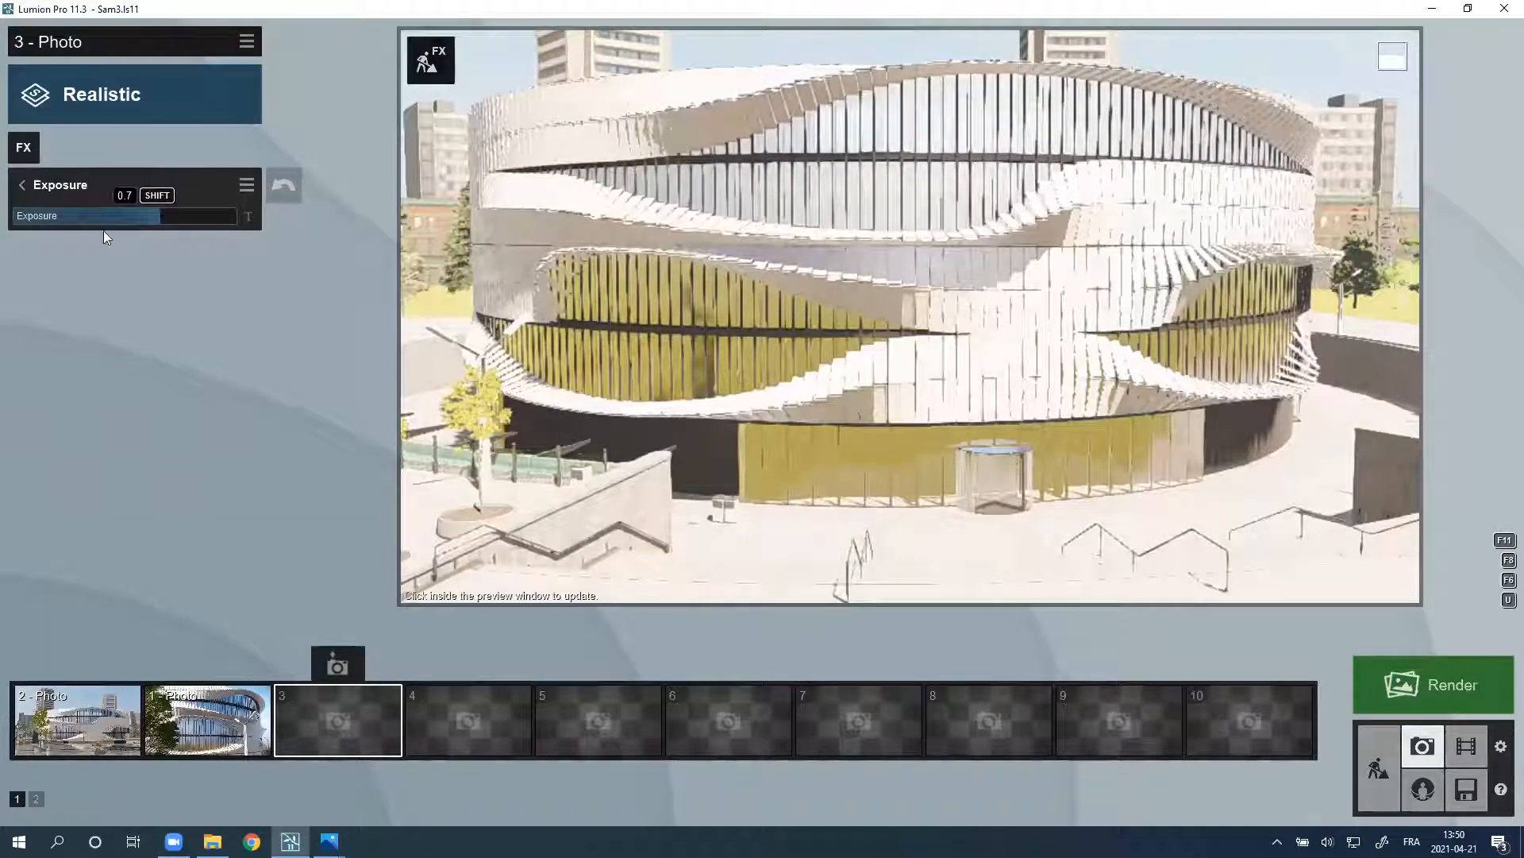
pyautogui.click(422, 301)
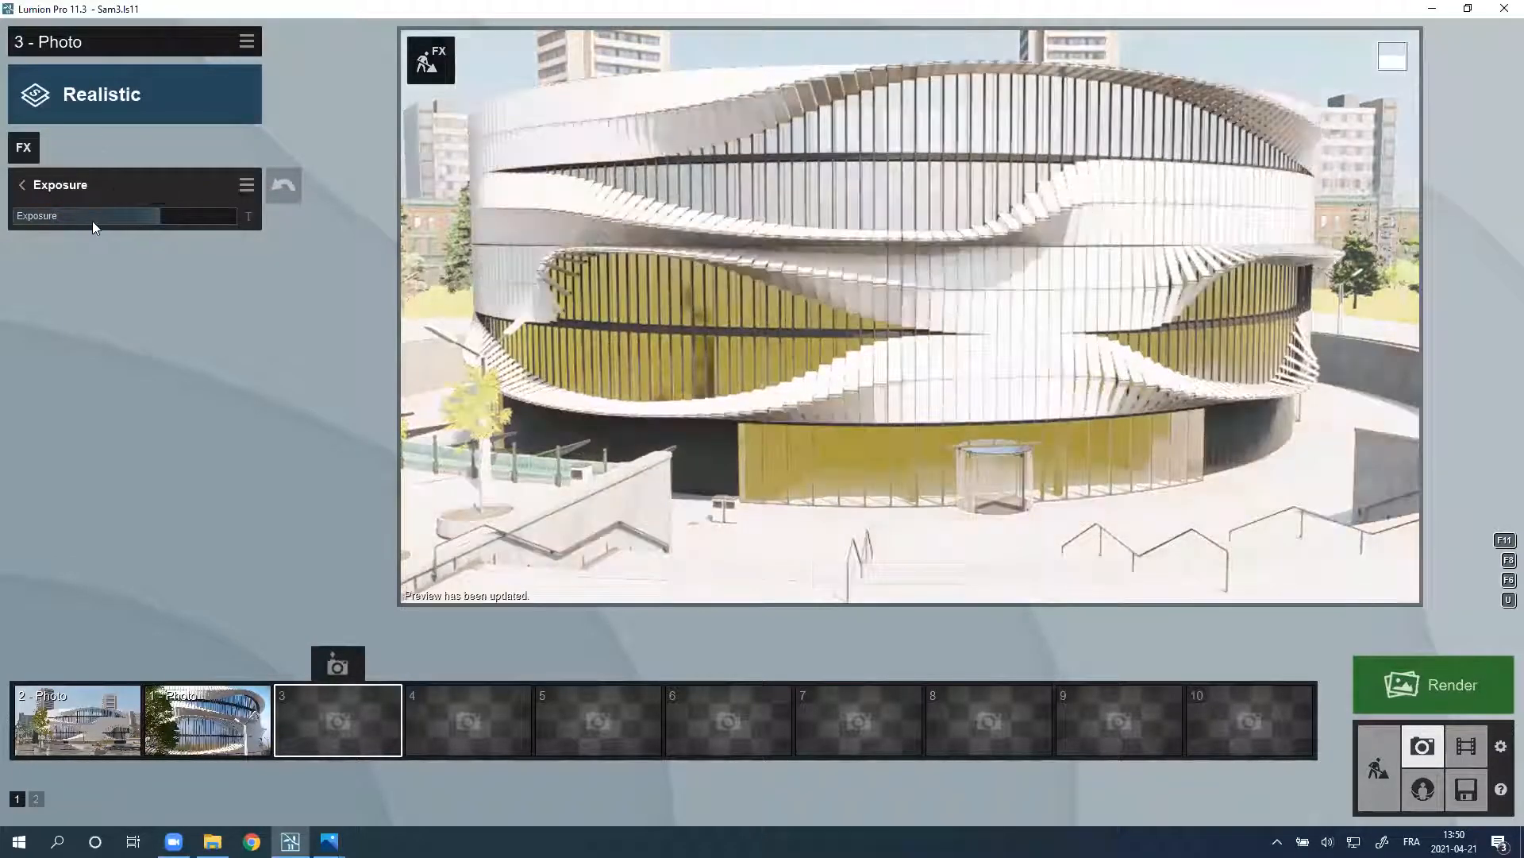
pyautogui.moveTo(140, 222)
pyautogui.mouseDown()
pyautogui.moveTo(117, 219)
pyautogui.moveTo(146, 216)
pyautogui.mouseUp()
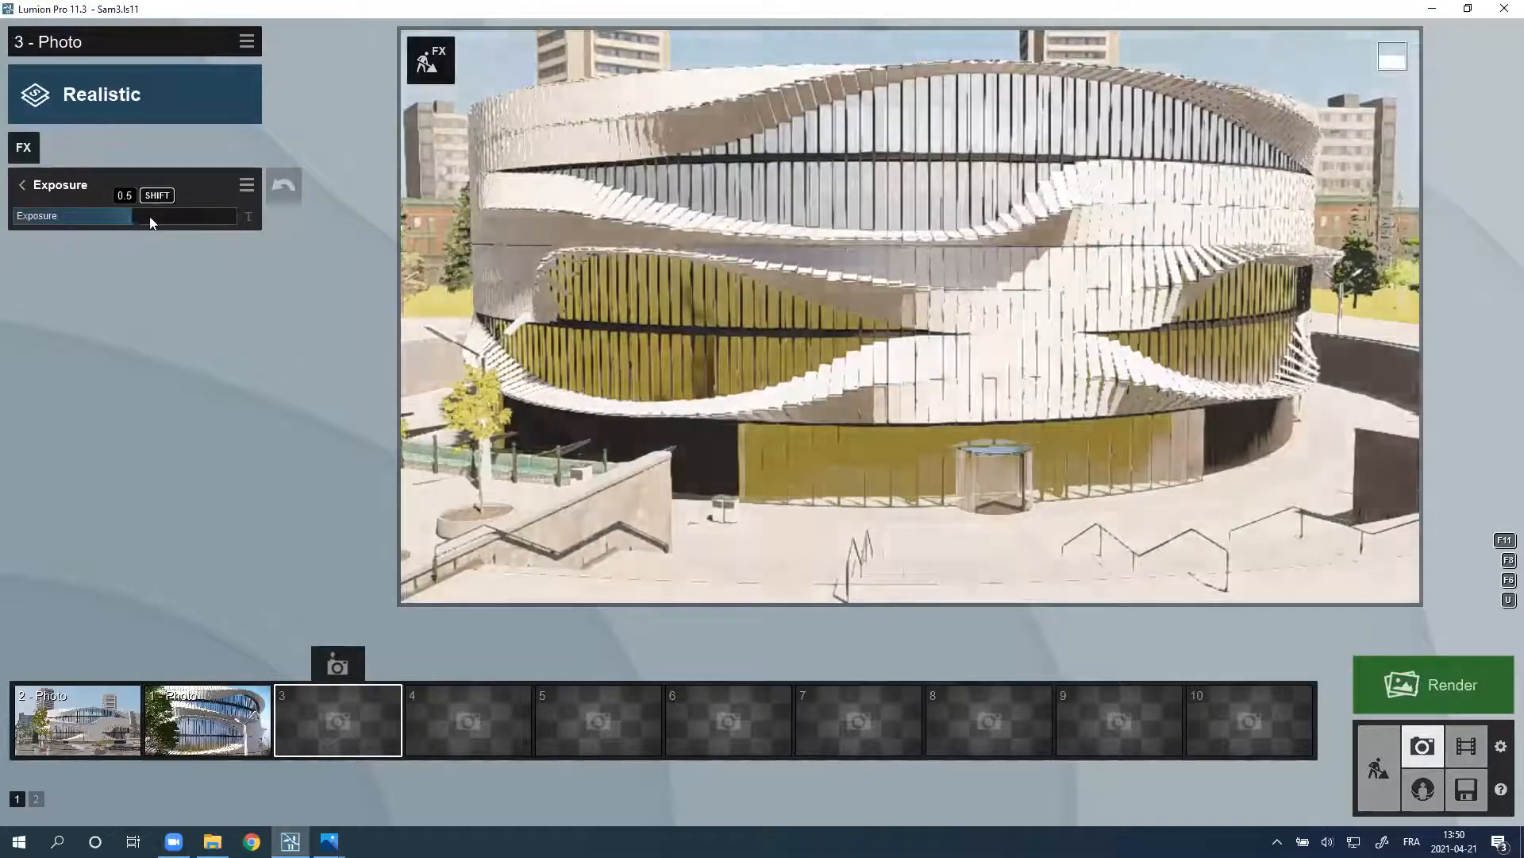
pyautogui.click(26, 189)
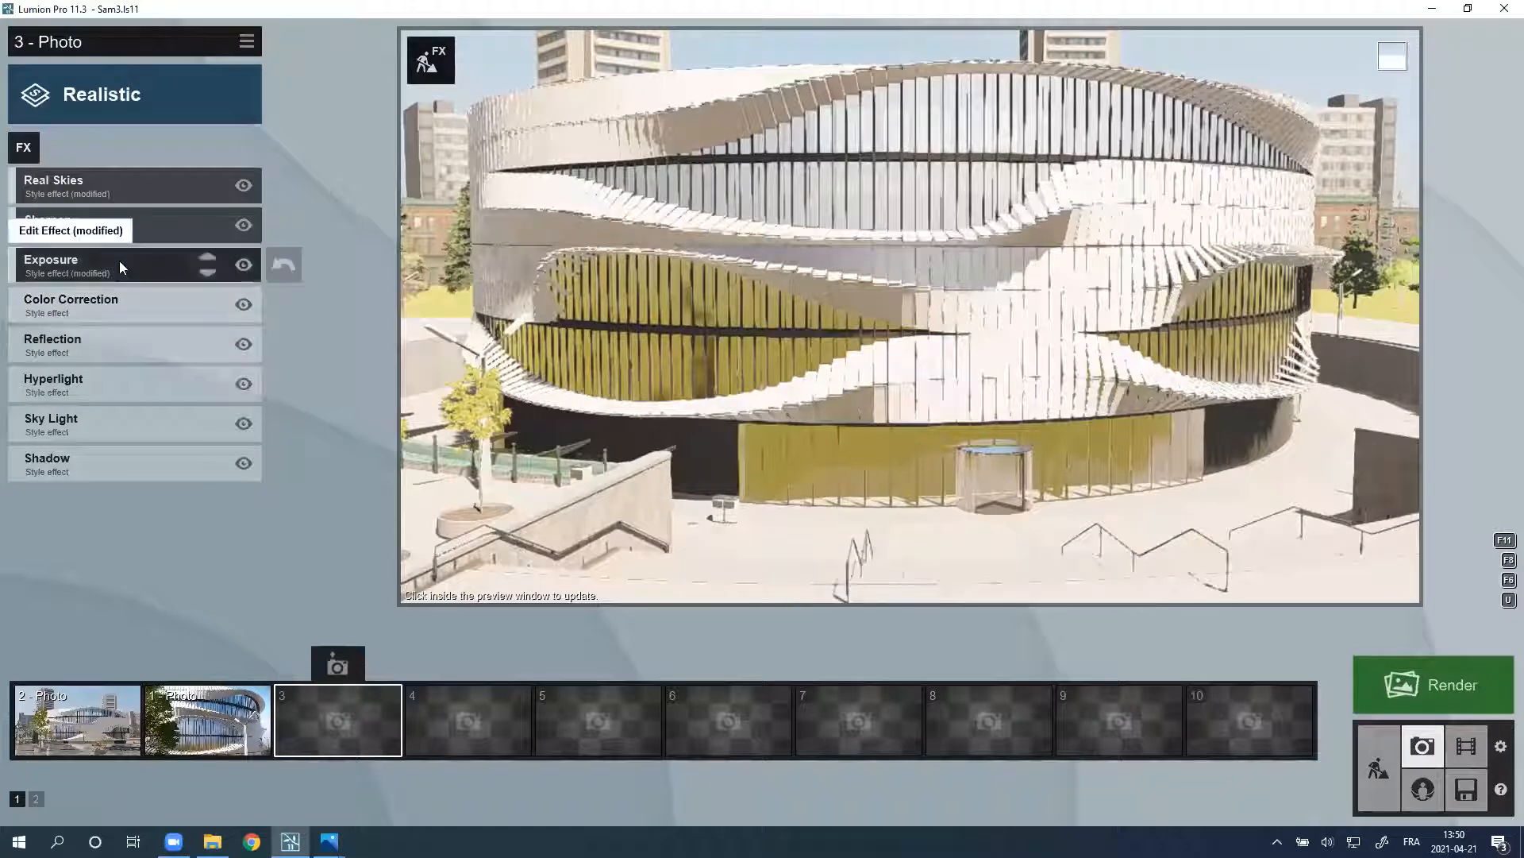
# Step: In Color Correction, cool the temperature slightly and lower the brightness to about 0.5
pyautogui.click(105, 304)
pyautogui.moveTo(169, 219)
pyautogui.mouseDown()
pyautogui.moveTo(81, 213)
pyautogui.moveTo(183, 212)
pyautogui.moveTo(103, 226)
pyautogui.moveTo(176, 228)
pyautogui.moveTo(124, 231)
pyautogui.moveTo(159, 232)
pyautogui.mouseUp()
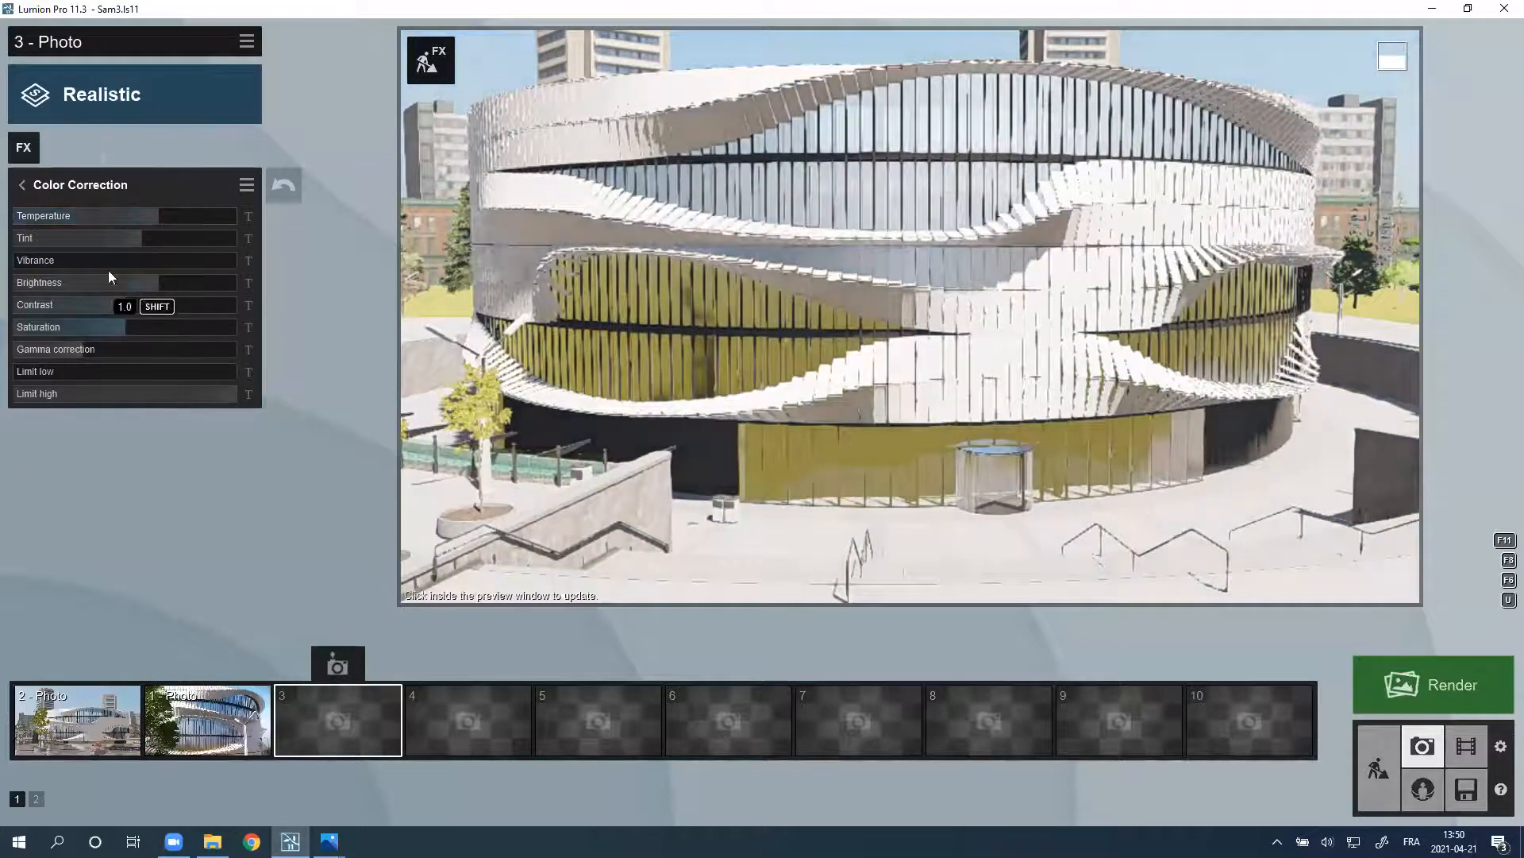
pyautogui.moveTo(145, 266)
pyautogui.mouseDown()
pyautogui.moveTo(173, 284)
pyautogui.moveTo(100, 281)
pyautogui.moveTo(138, 292)
pyautogui.moveTo(114, 282)
pyautogui.moveTo(129, 281)
pyautogui.mouseUp()
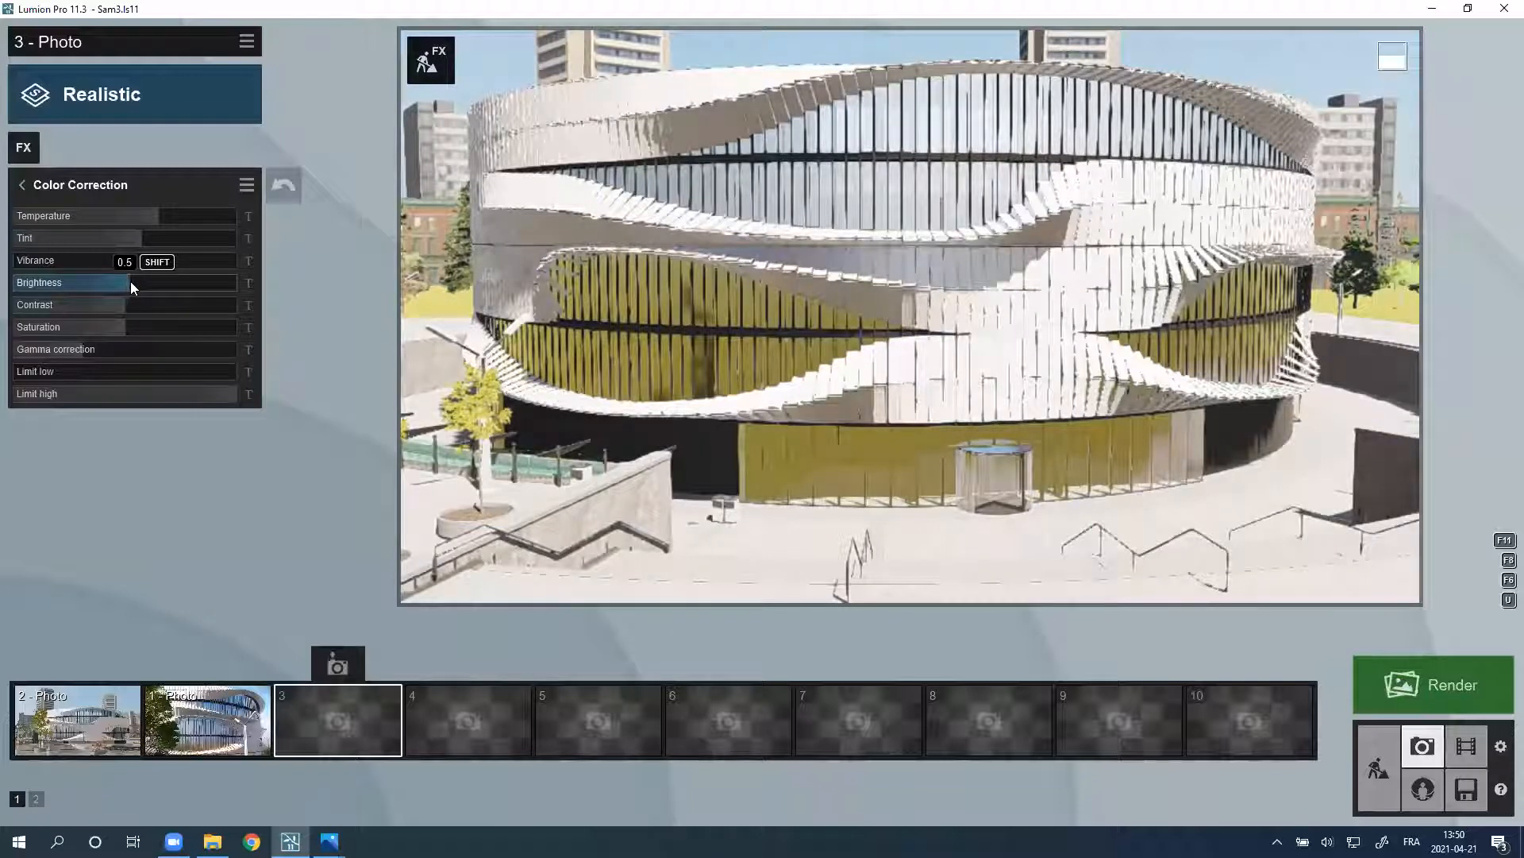
pyautogui.moveTo(138, 282)
pyautogui.mouseDown()
pyautogui.moveTo(106, 284)
pyautogui.moveTo(134, 284)
pyautogui.mouseUp()
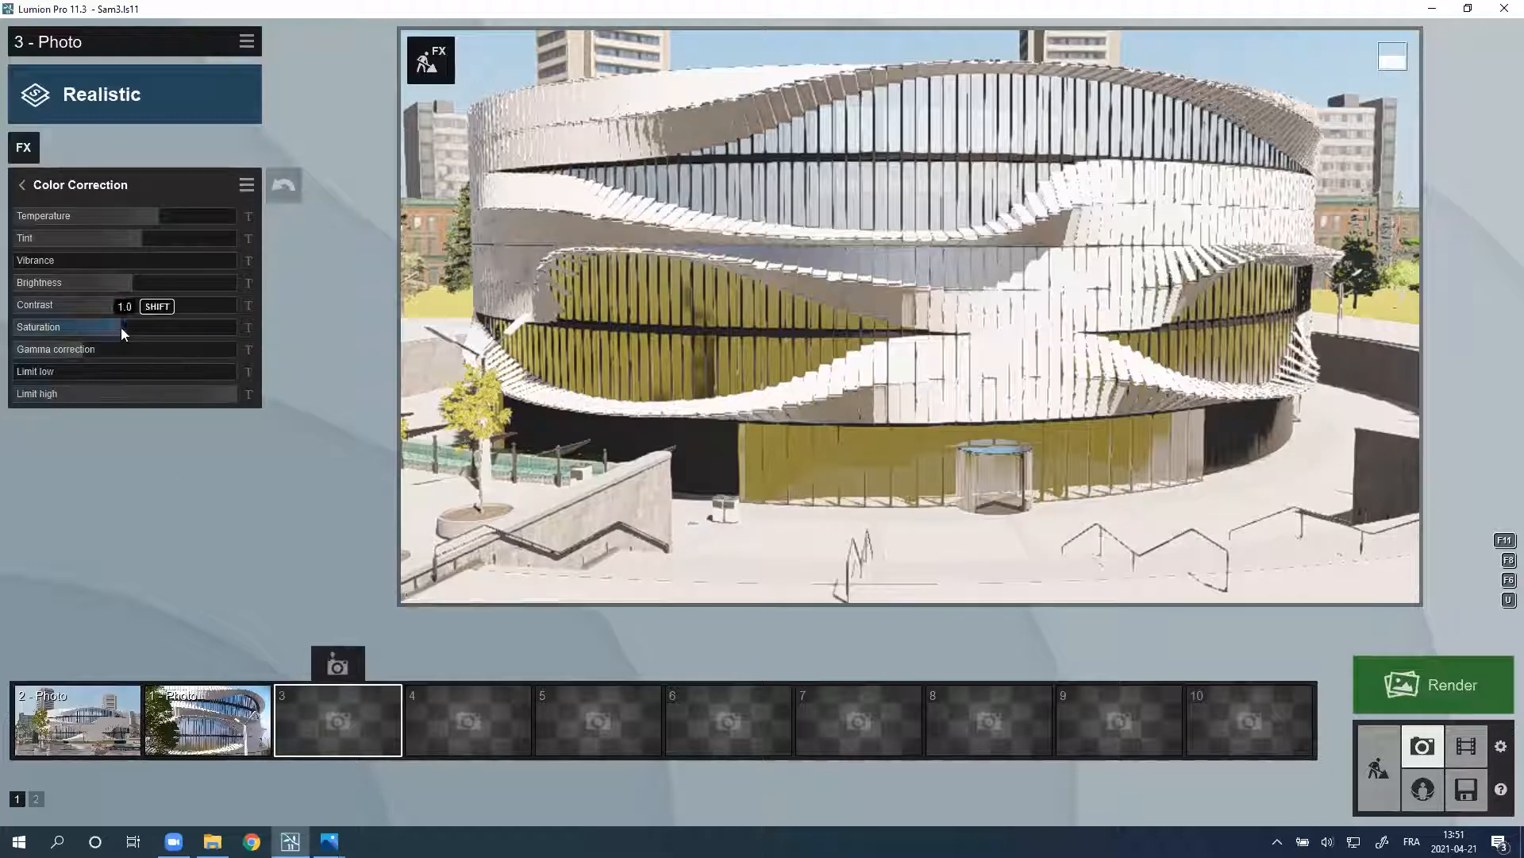
# Step: Reduce the Color Correction saturation to about 0.9 and return to the effects list
pyautogui.moveTo(121, 327)
pyautogui.mouseDown()
pyautogui.moveTo(89, 332)
pyautogui.moveTo(119, 336)
pyautogui.mouseUp()
pyautogui.moveTo(108, 335); pyautogui.dragTo(113, 336)
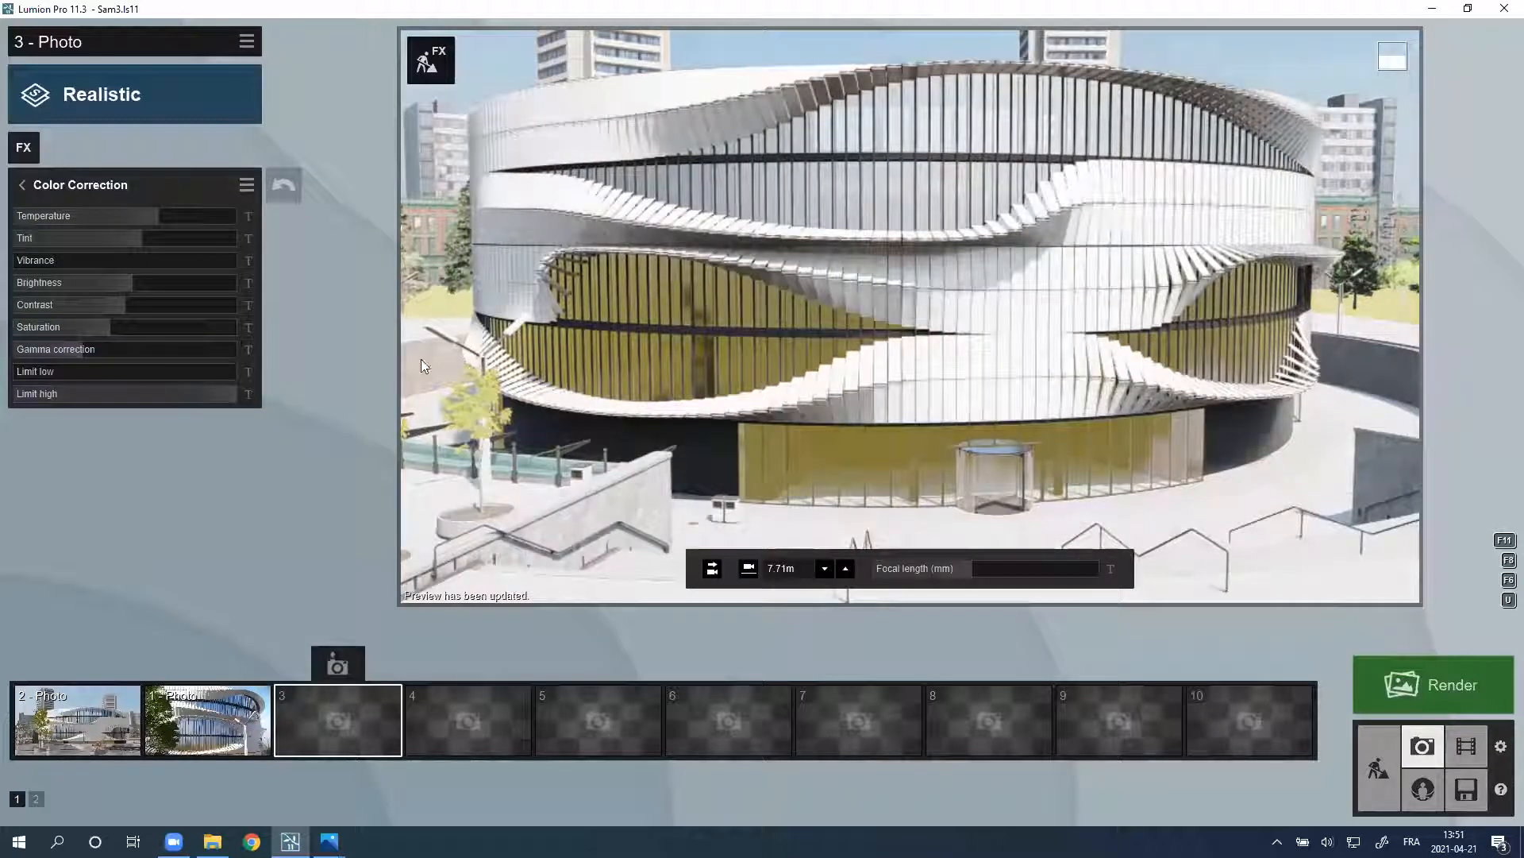
pyautogui.click(113, 326)
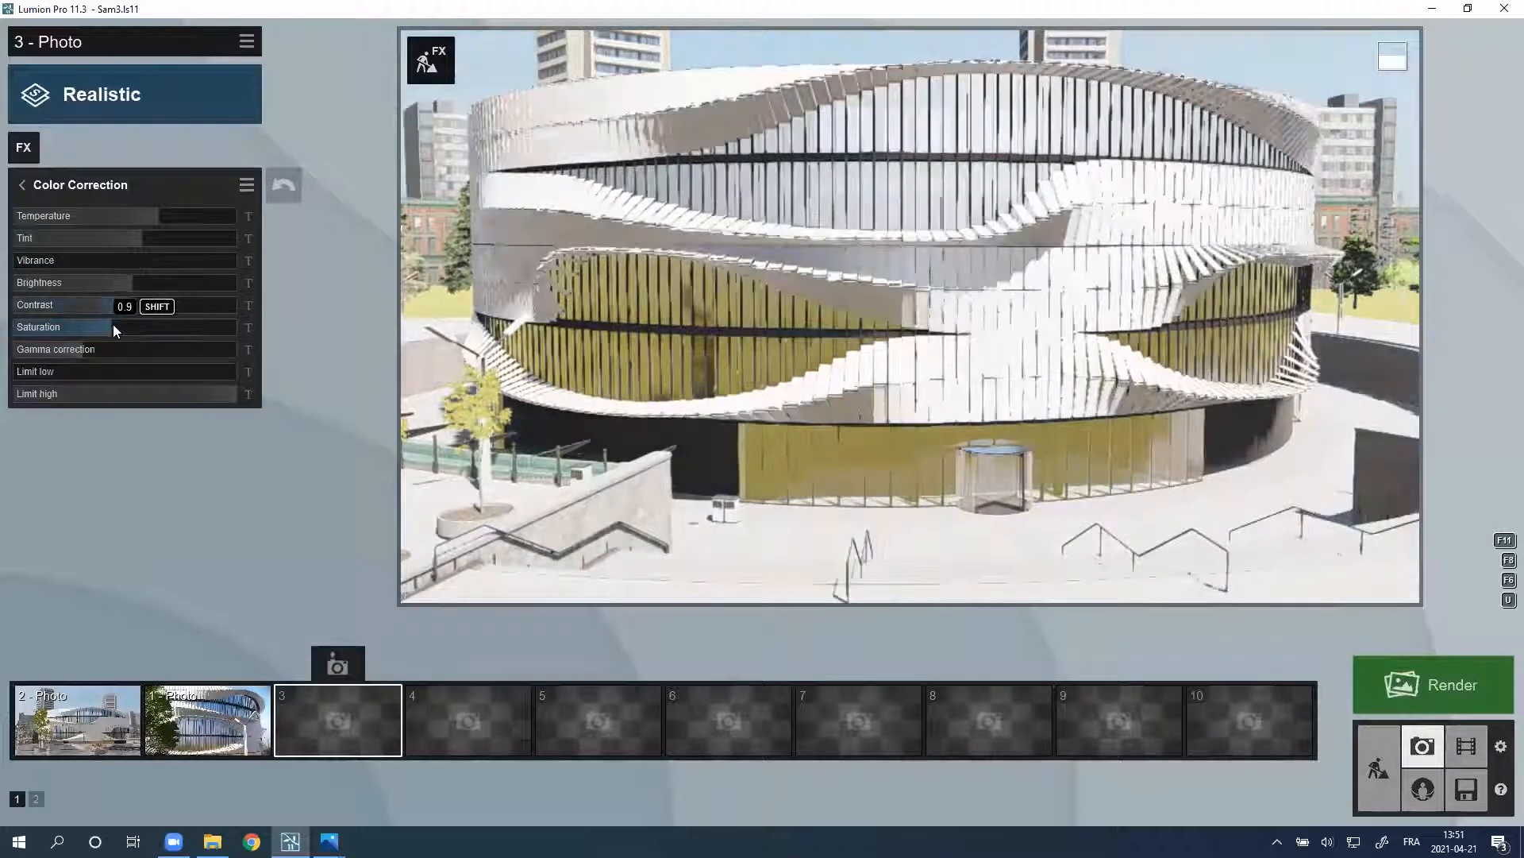
pyautogui.click(19, 186)
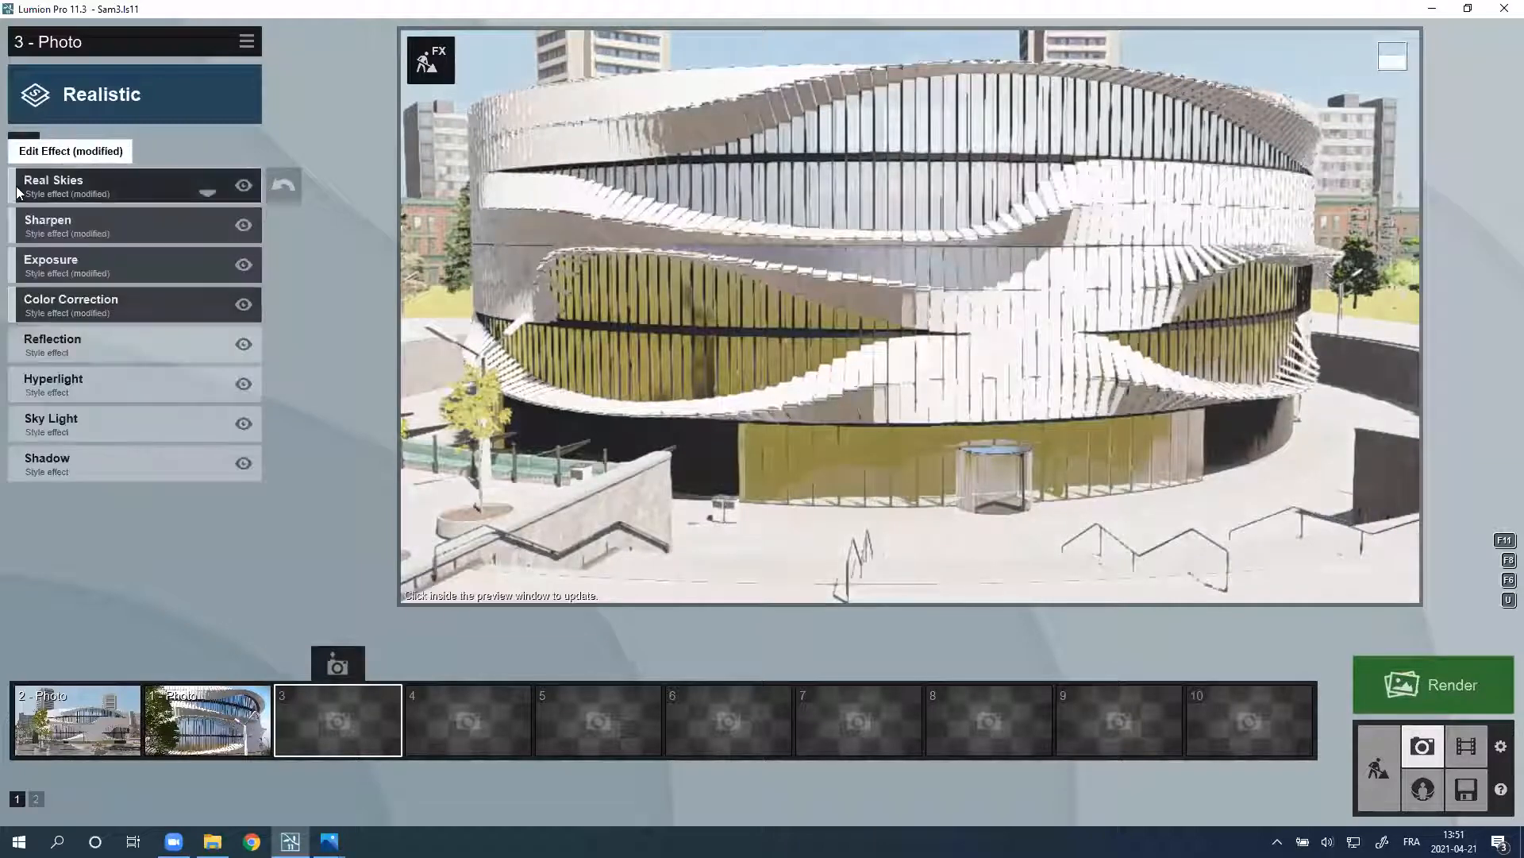
# Step: Enable SpeedRay in the Reflection effect and refresh the photo preview
pyautogui.click(74, 339)
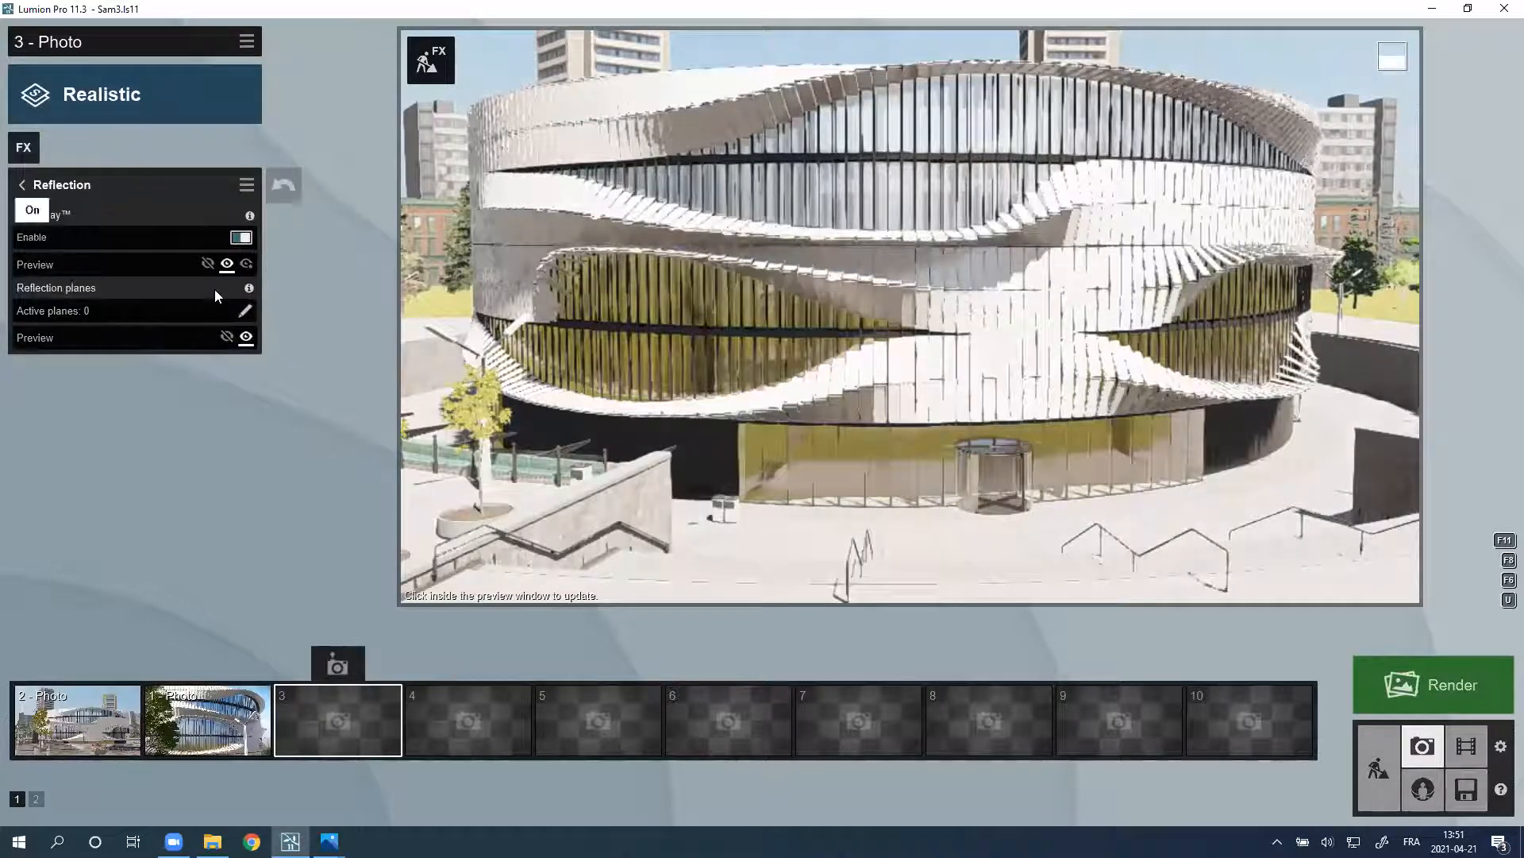
pyautogui.click(28, 187)
pyautogui.click(919, 229)
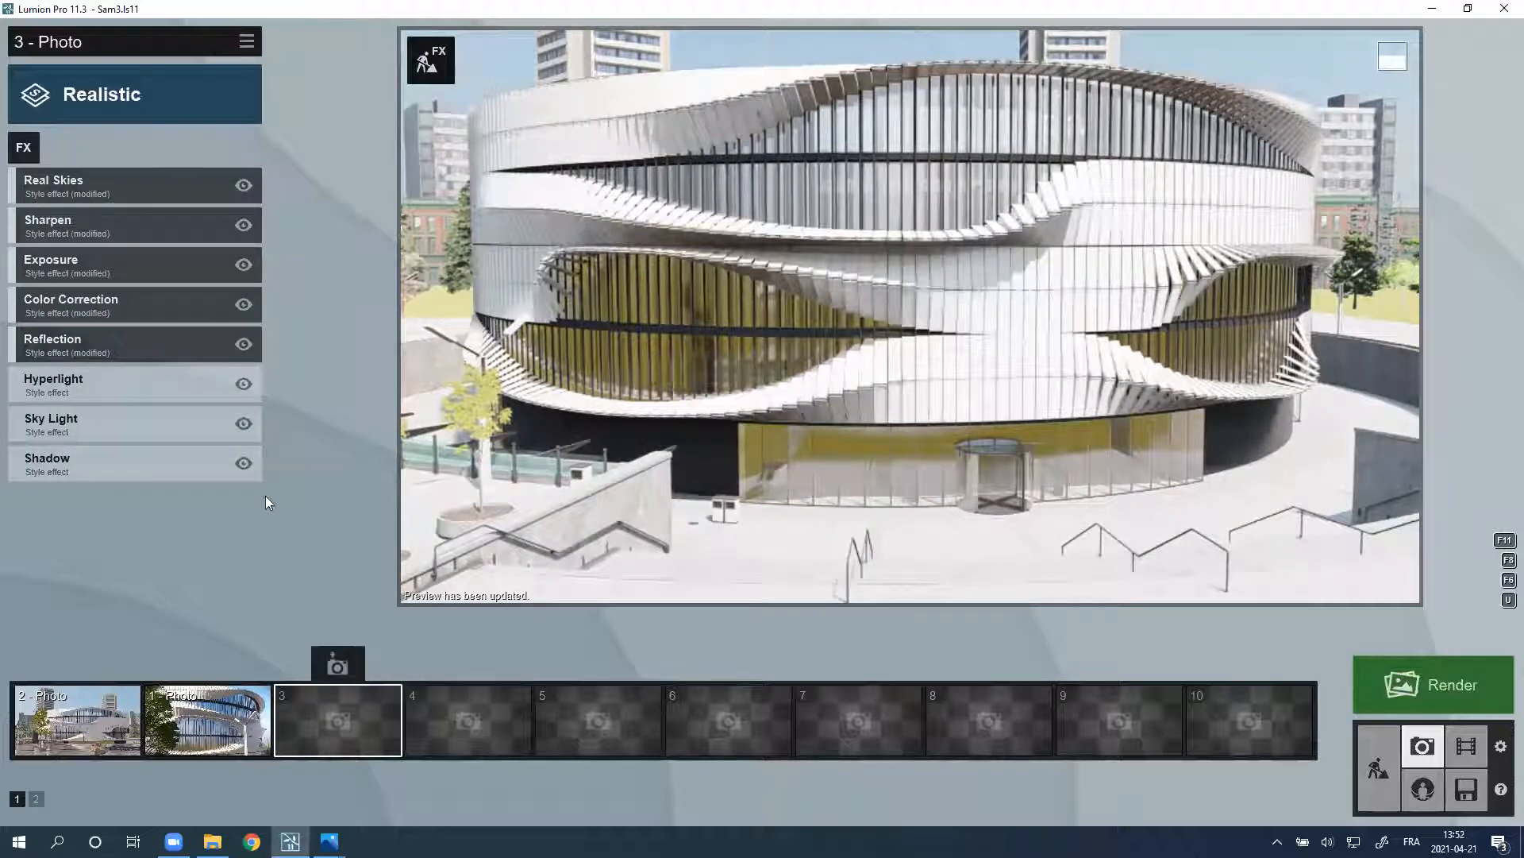
# Step: In the Shadow effect, raise the shadow brightness to about two thirds of its range
pyautogui.click(113, 468)
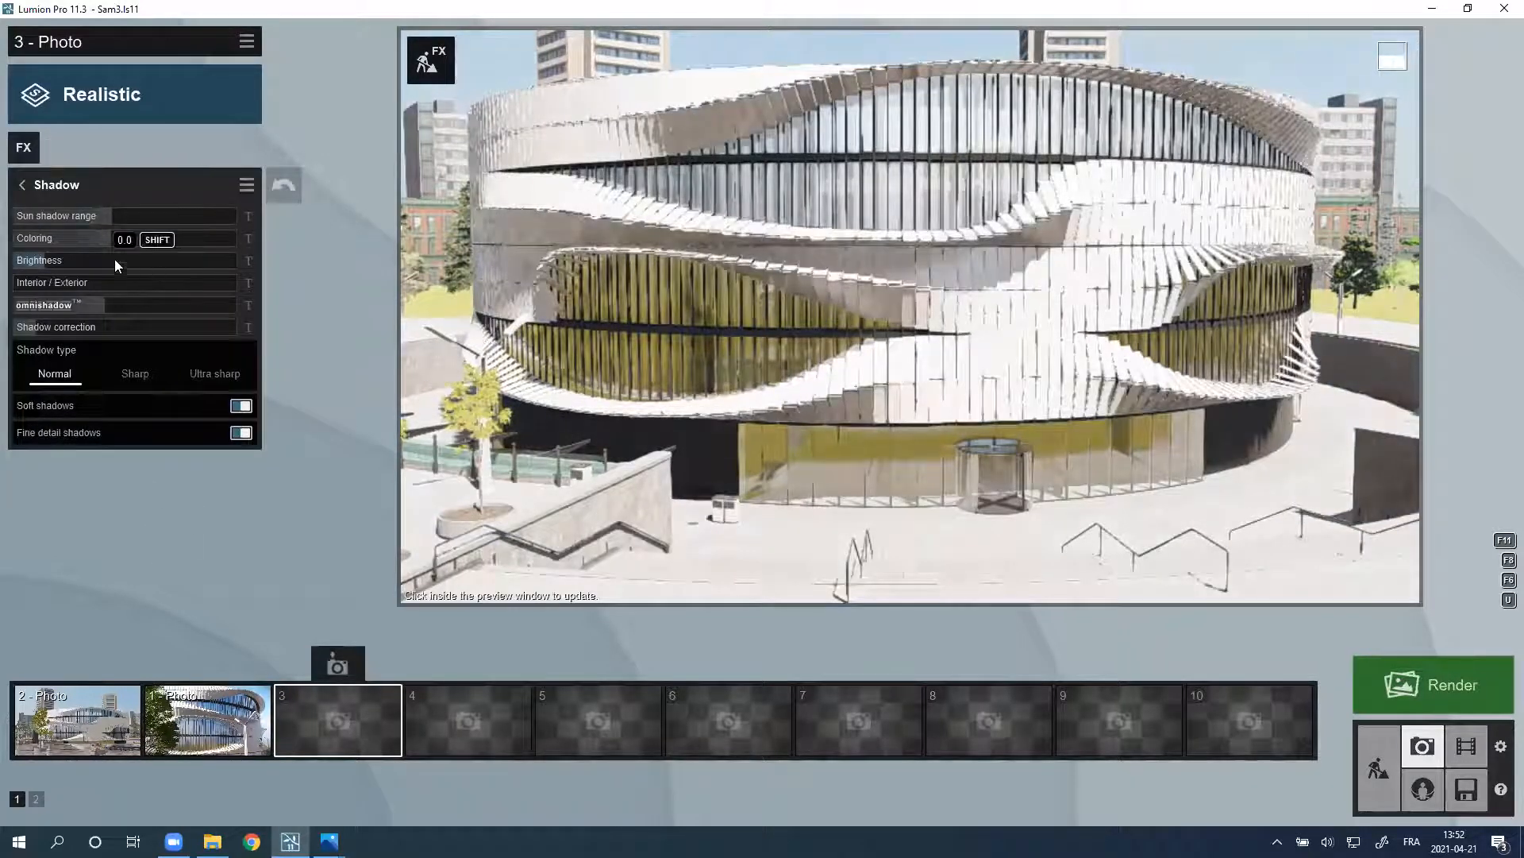
pyautogui.moveTo(46, 261); pyautogui.dragTo(105, 270)
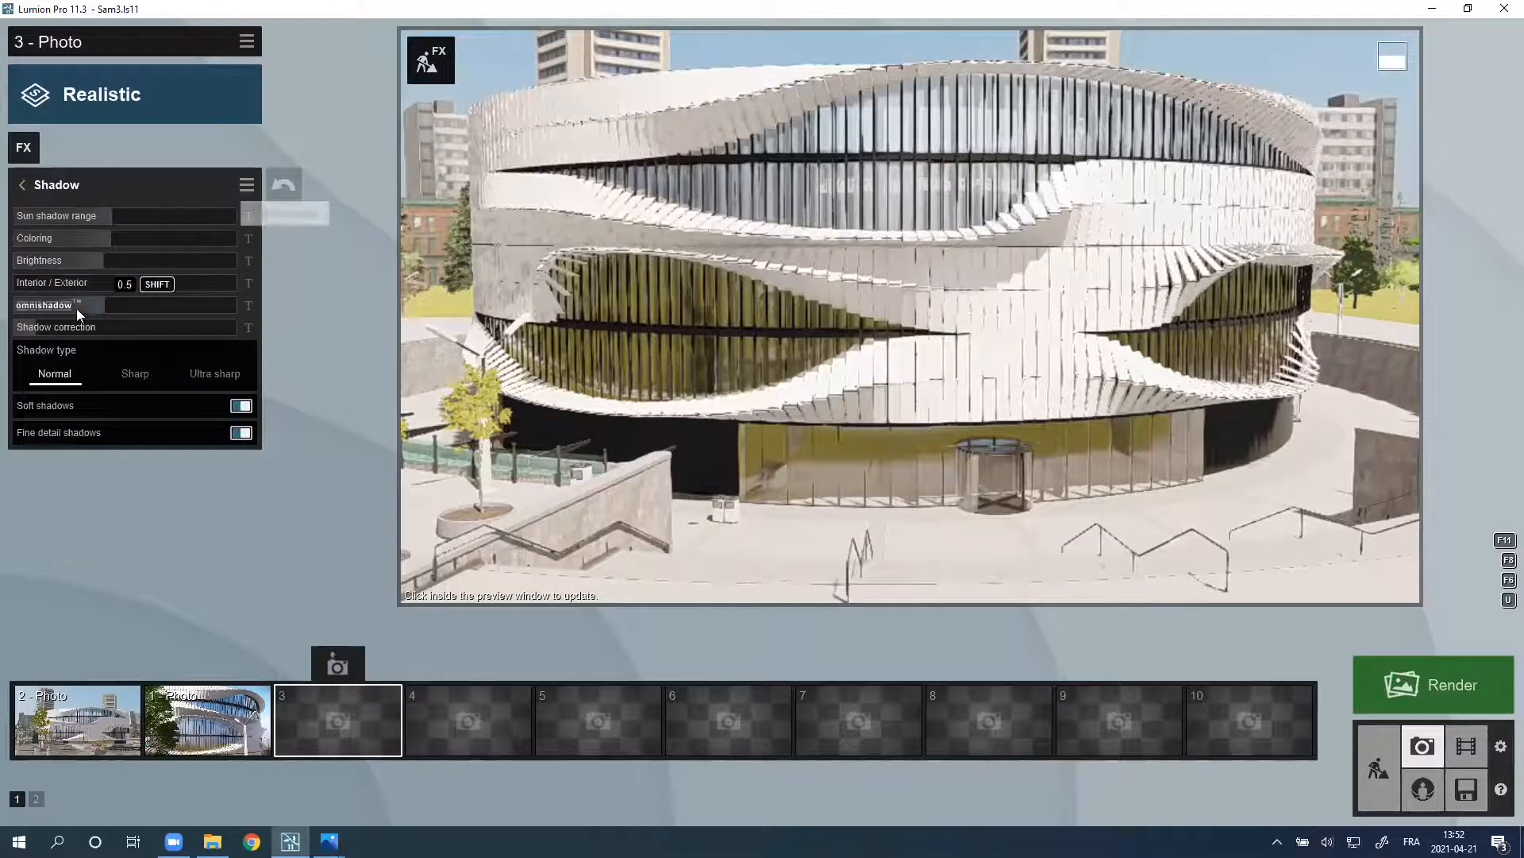
pyautogui.moveTo(99, 254); pyautogui.dragTo(162, 262)
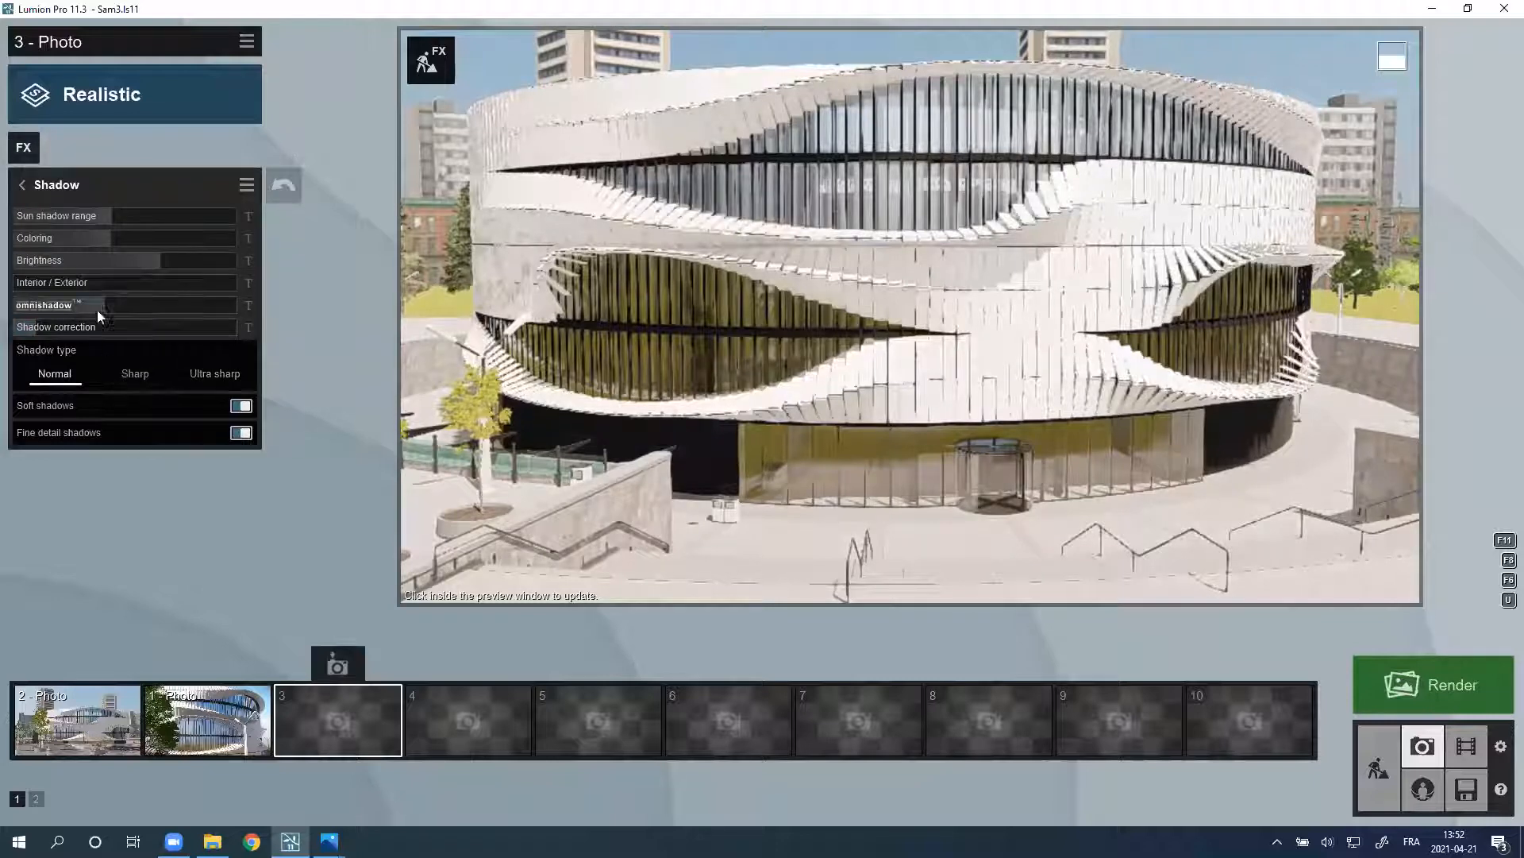
# Step: Raise the Shadow effect's omnishadow to its maximum, refresh the preview and store the camera view in photo slot 3
pyautogui.moveTo(99, 305); pyautogui.dragTo(680, 258)
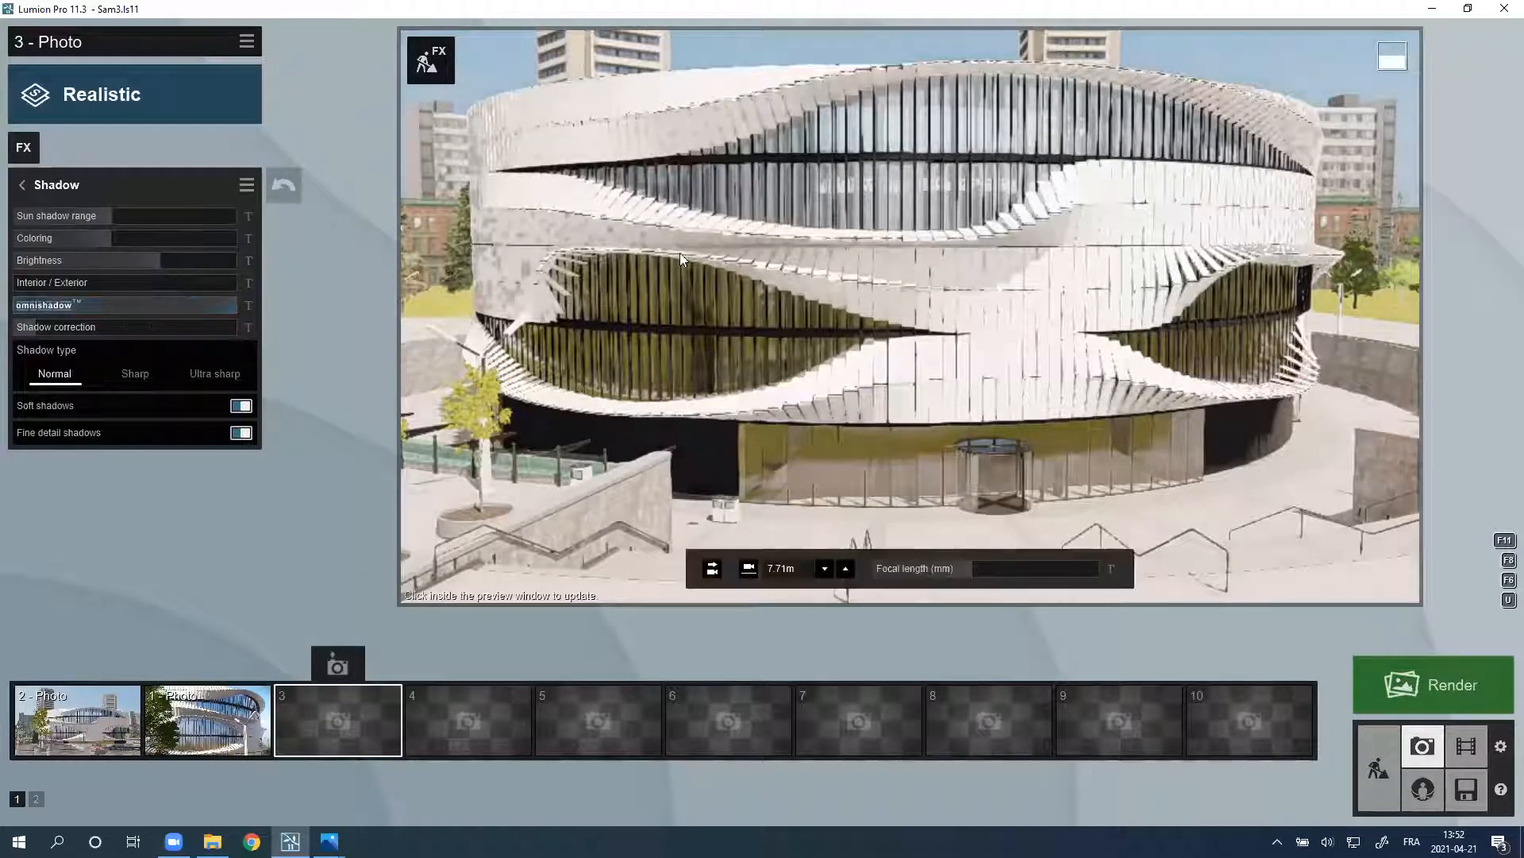
pyautogui.click(717, 288)
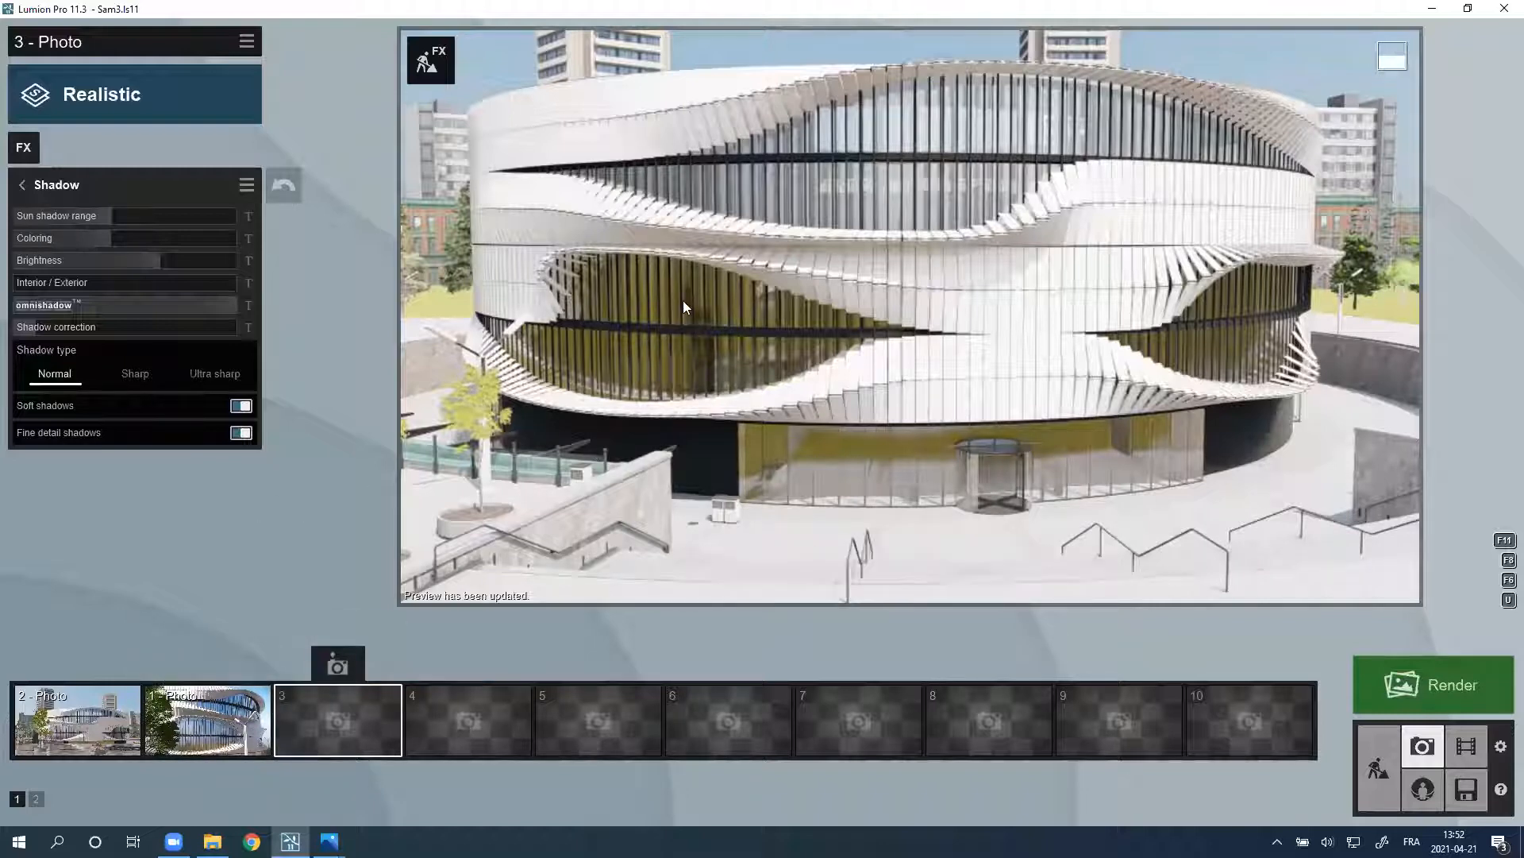
pyautogui.click(22, 184)
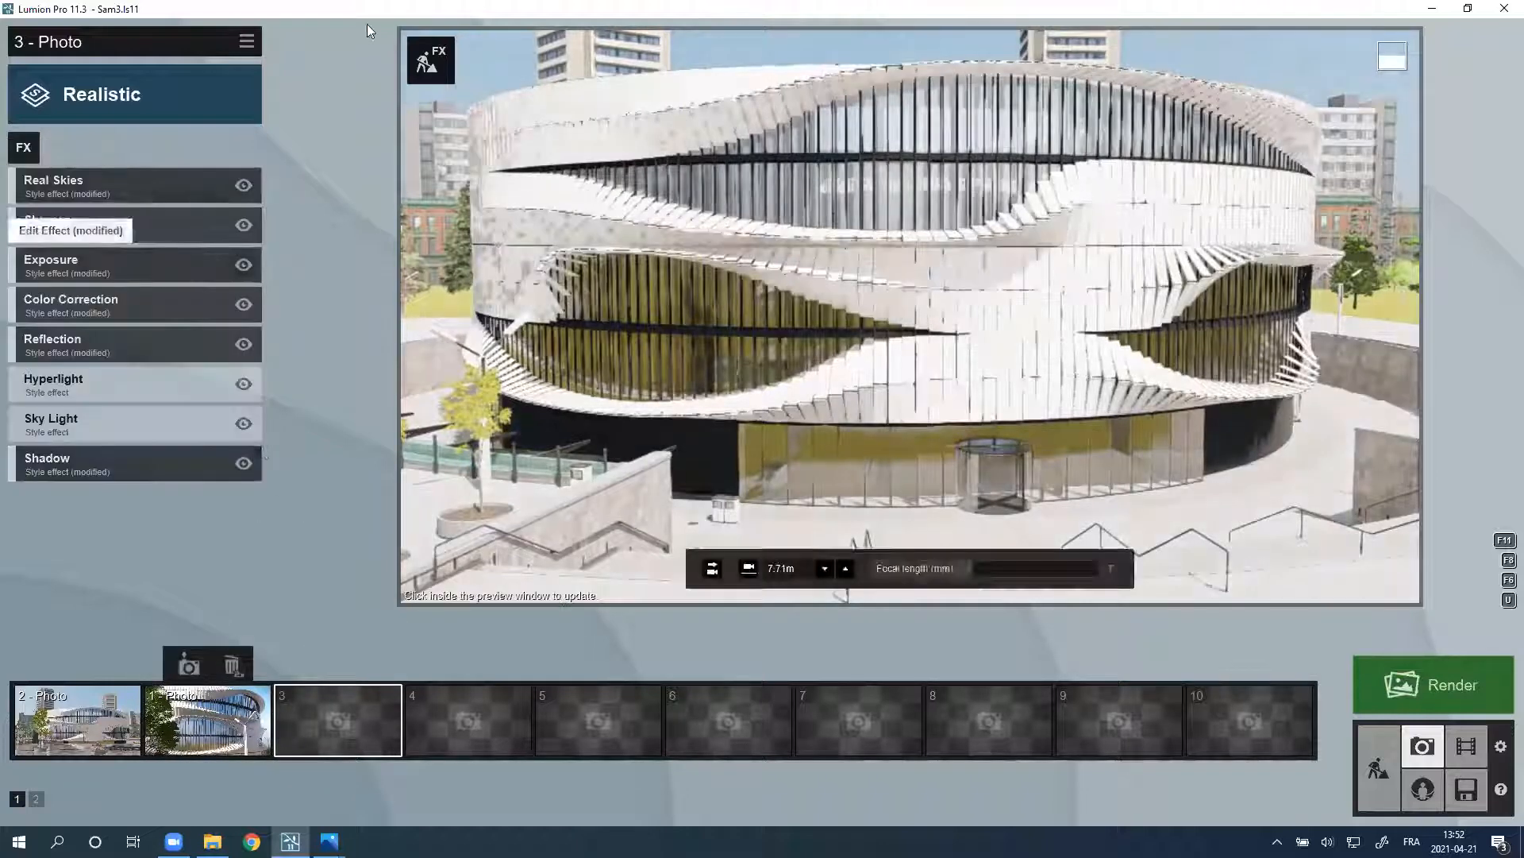
pyautogui.click(424, 293)
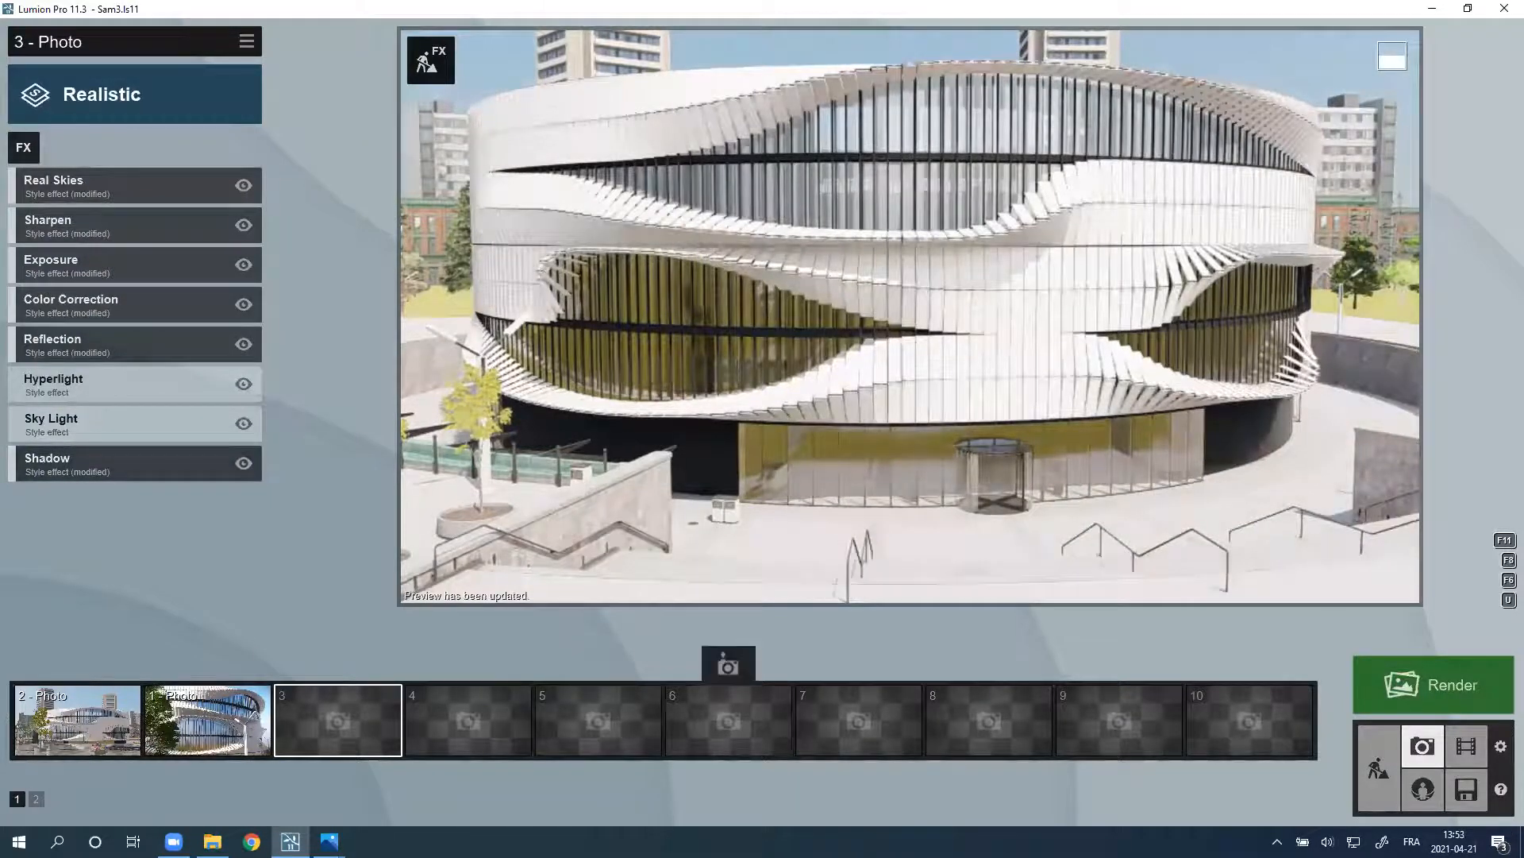
pyautogui.click(336, 664)
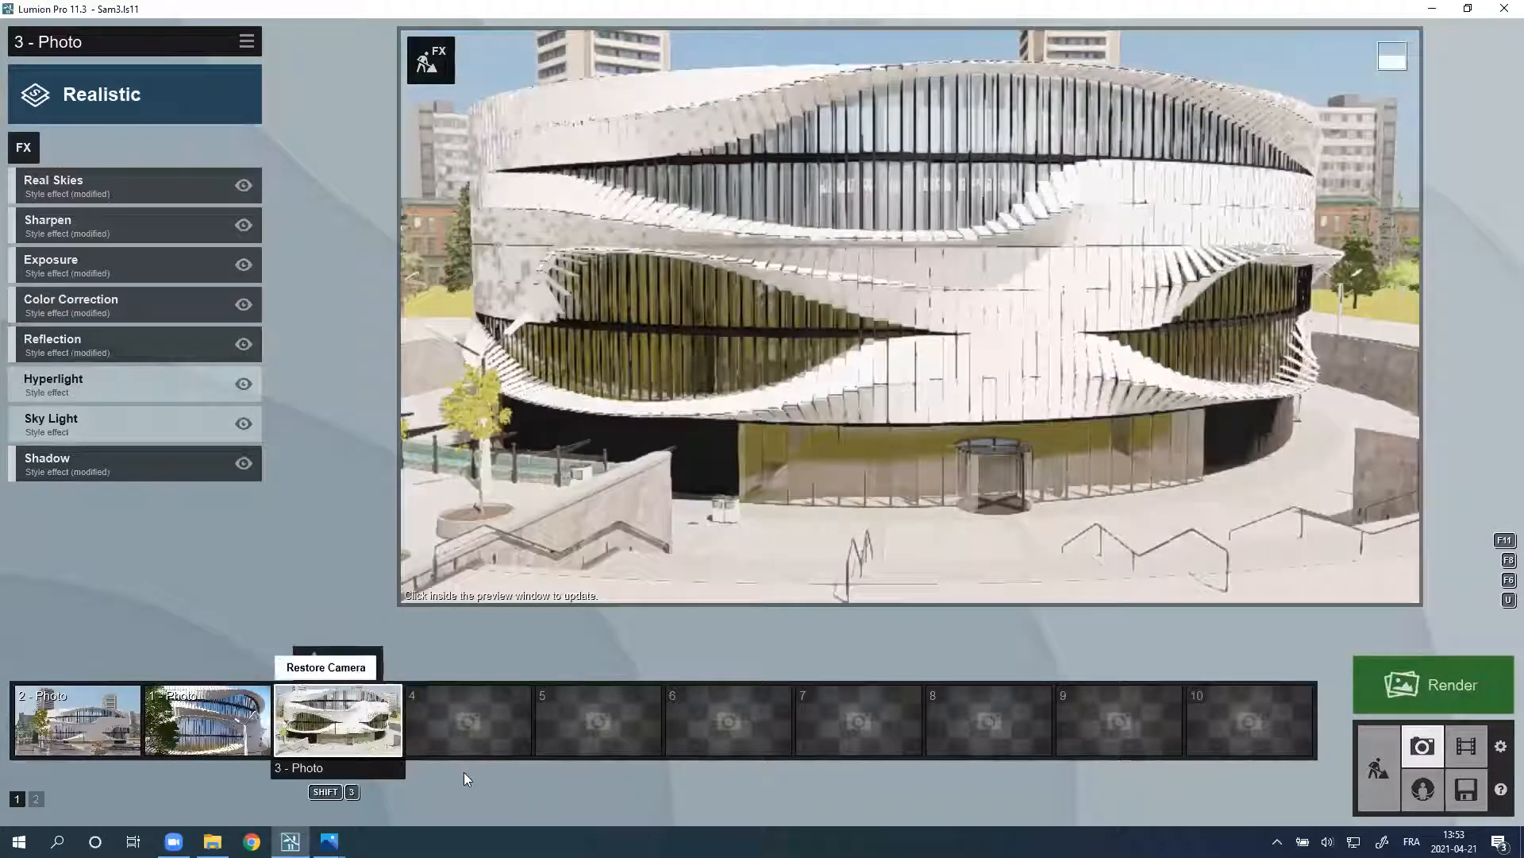
# Step: Select empty photo slot 4 and frame a close-up of the building's curved white facade fins
pyautogui.click(504, 711)
pyautogui.moveTo(1372, 472); pyautogui.dragTo(1134, 383, button='right')
pyautogui.press('w')
pyautogui.press('w')
pyautogui.press('w')
pyautogui.press('w')
pyautogui.press('w')
pyautogui.moveTo(833, 294); pyautogui.dragTo(871, 374, button='right')
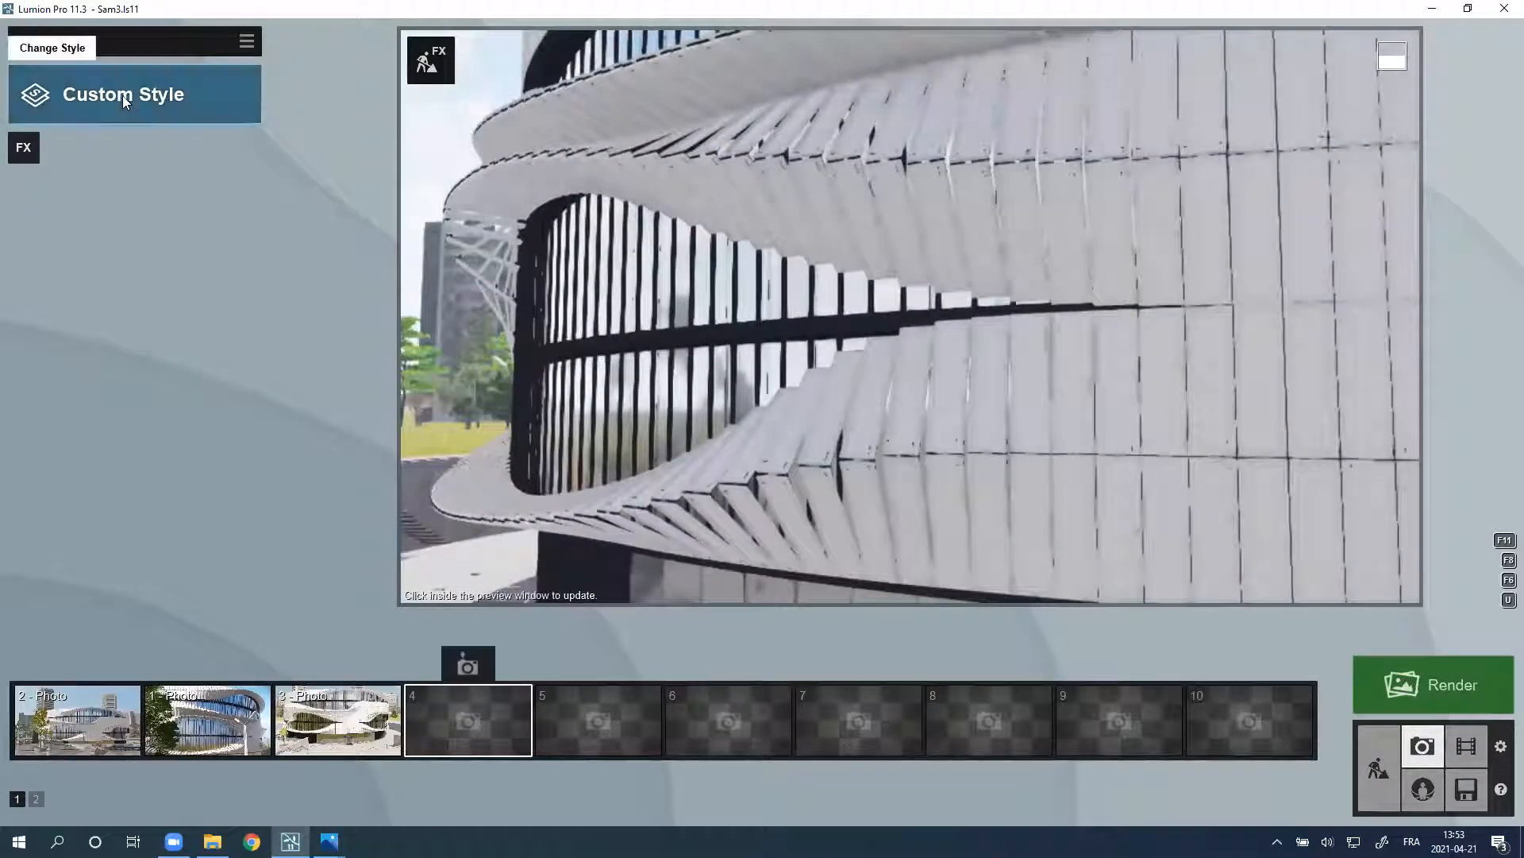
# Step: Apply the Daytime style to photo 4, refresh the preview and store its camera view
pyautogui.click(122, 95)
pyautogui.click(773, 475)
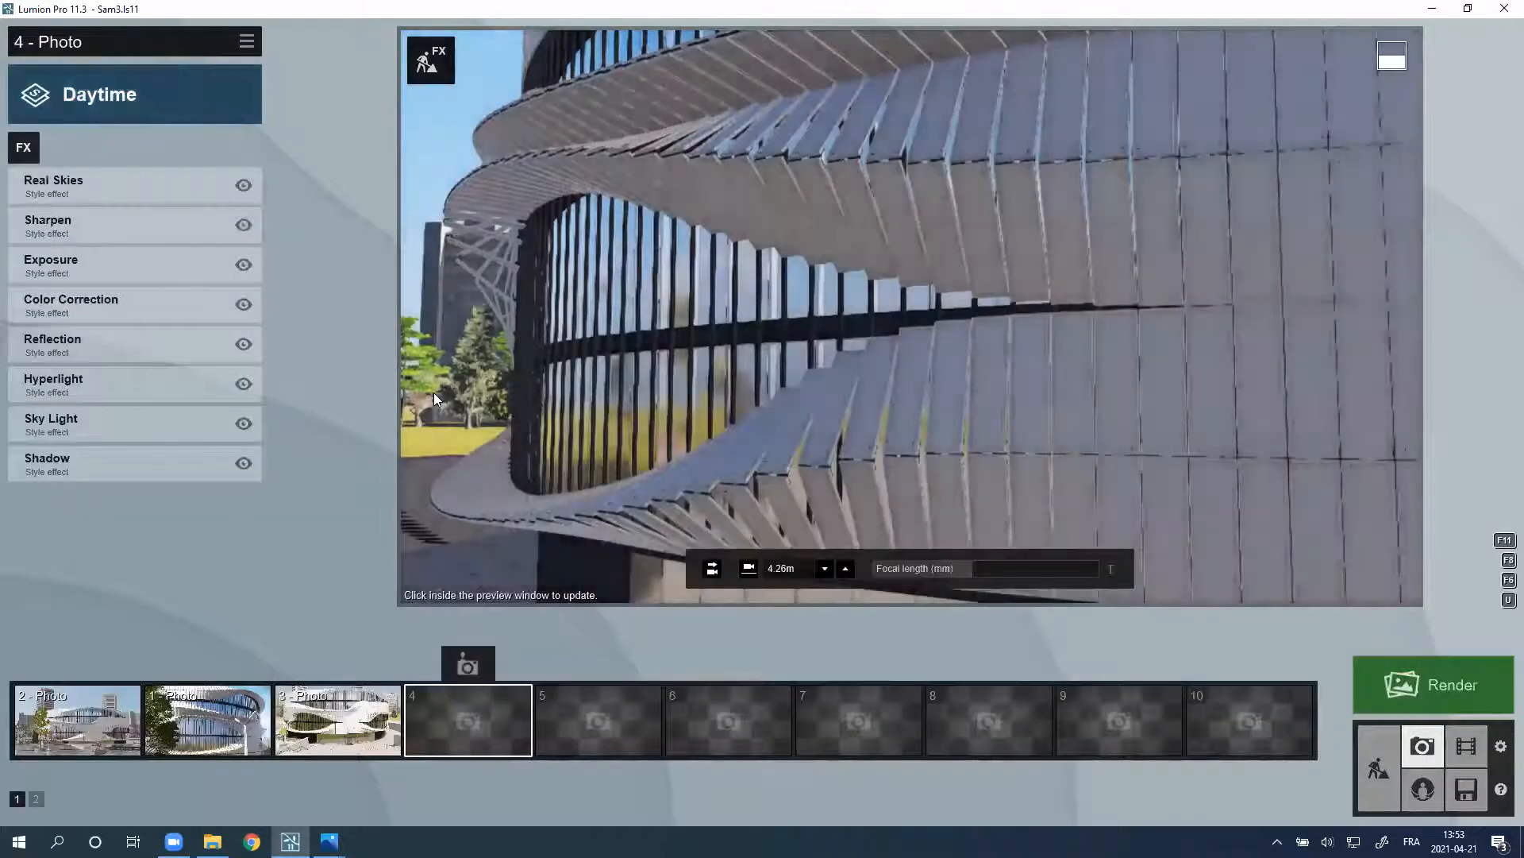
pyautogui.click(434, 392)
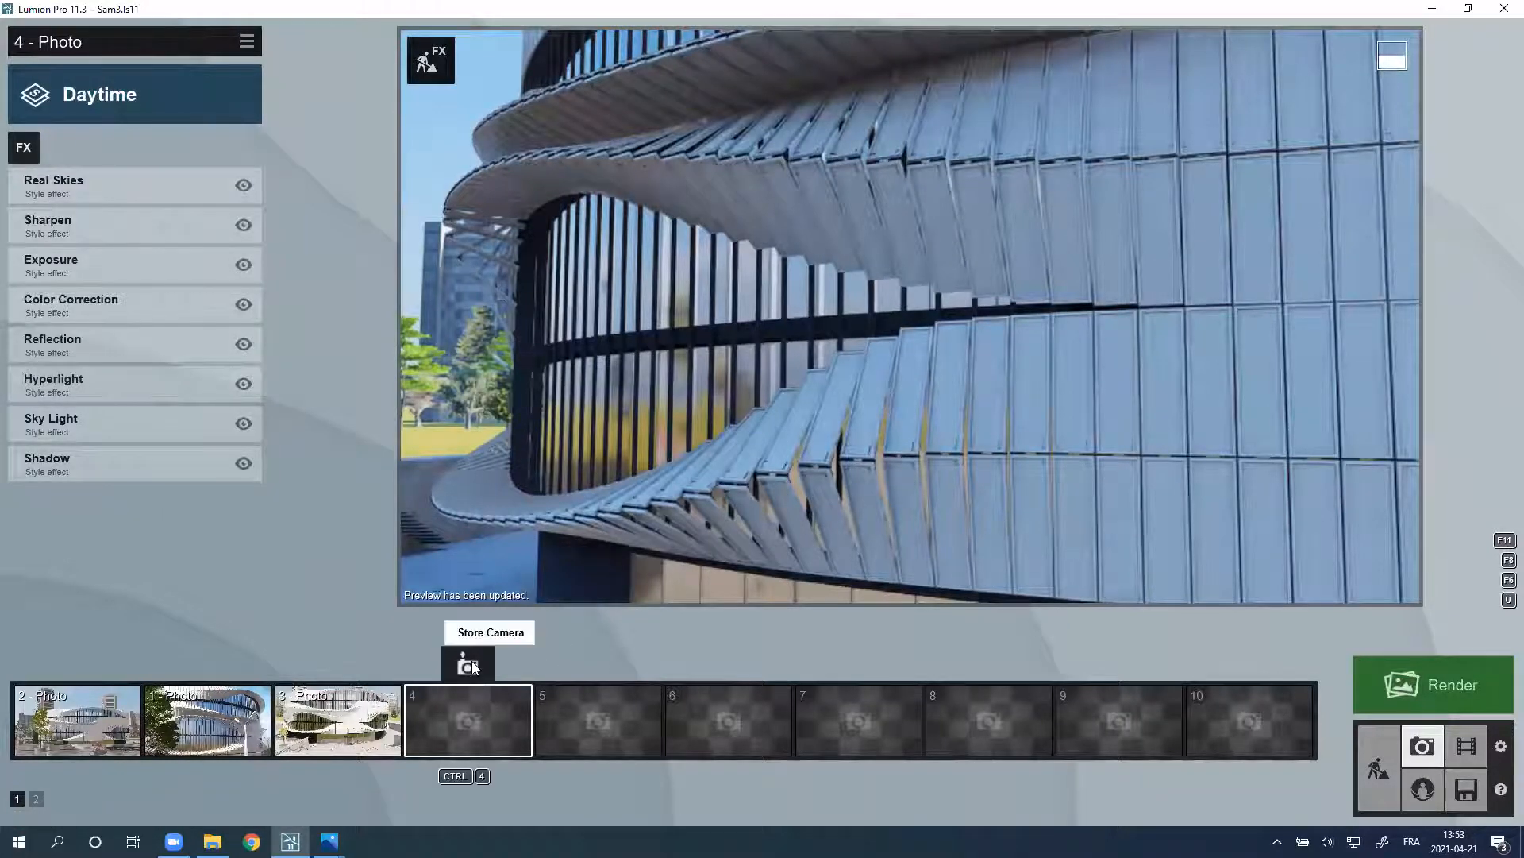
pyautogui.click(449, 665)
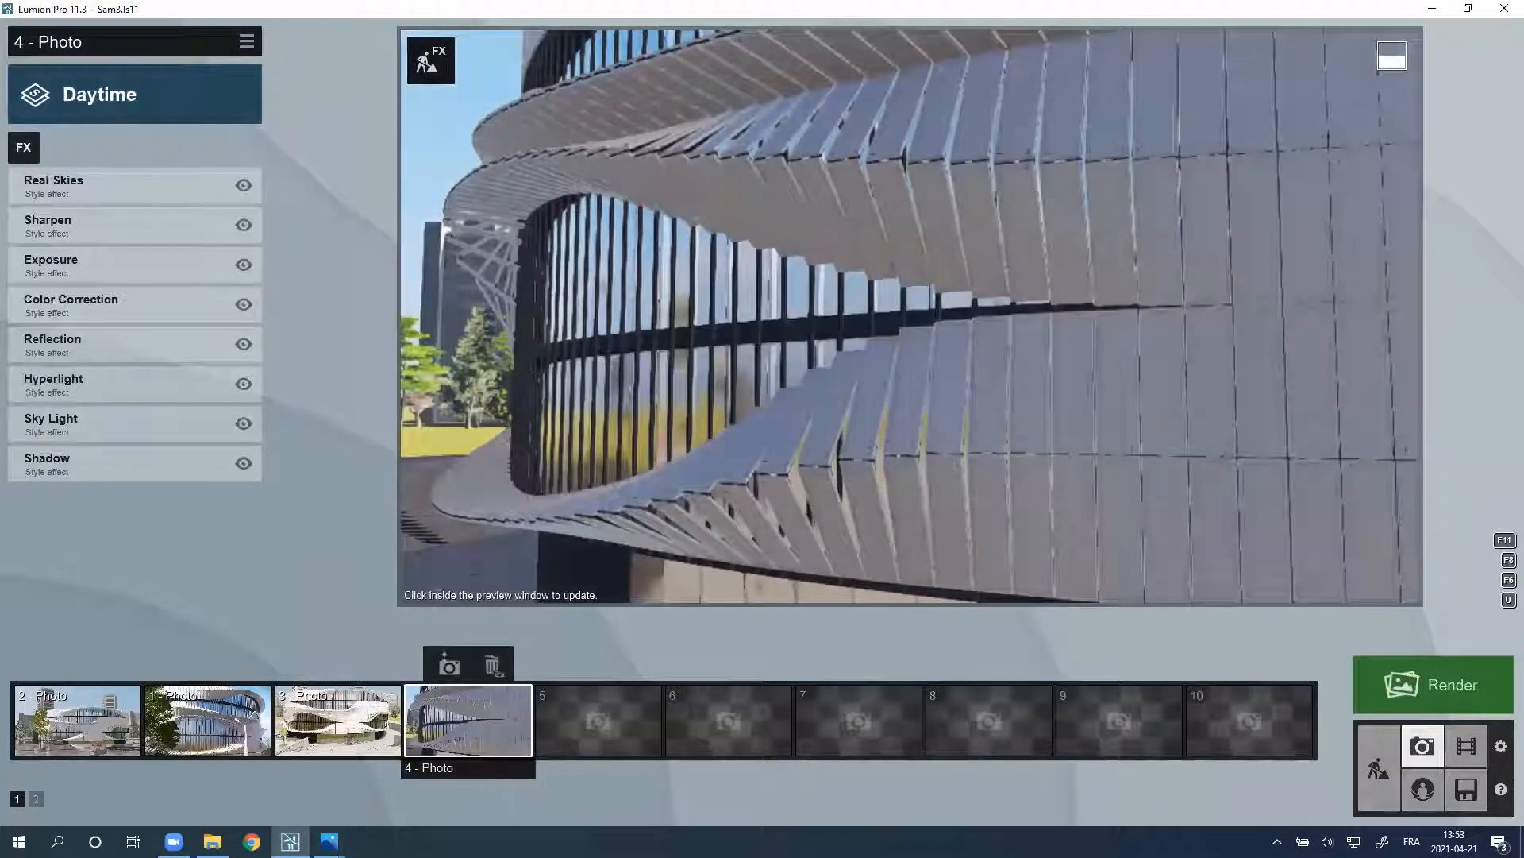
# Step: Examine the curved building under the Daytime style from near ground level and from an elevated viewpoint
pyautogui.press('s')
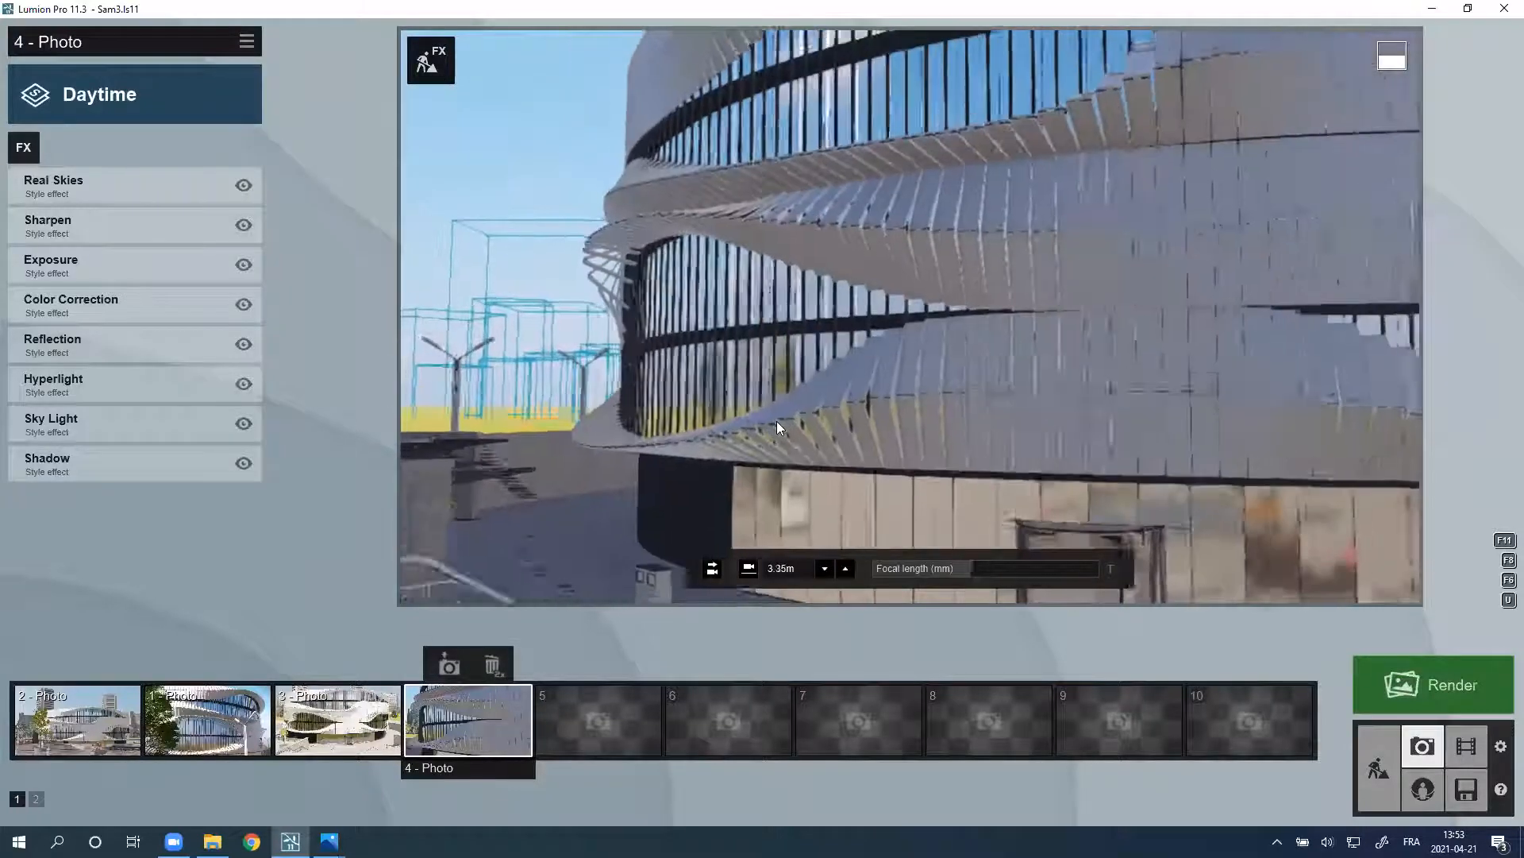
pyautogui.press('s')
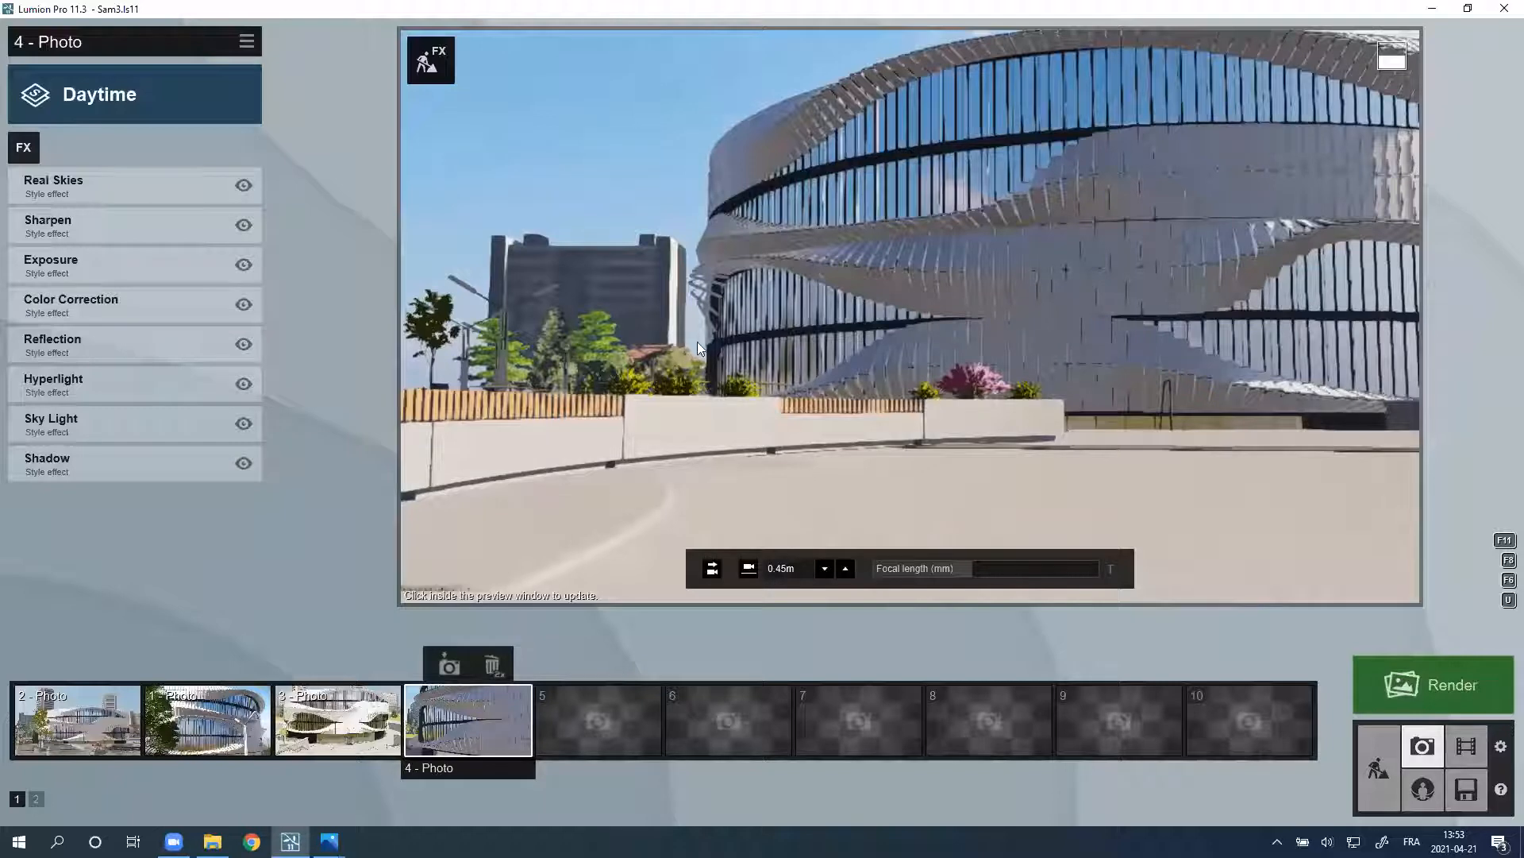
pyautogui.press('w')
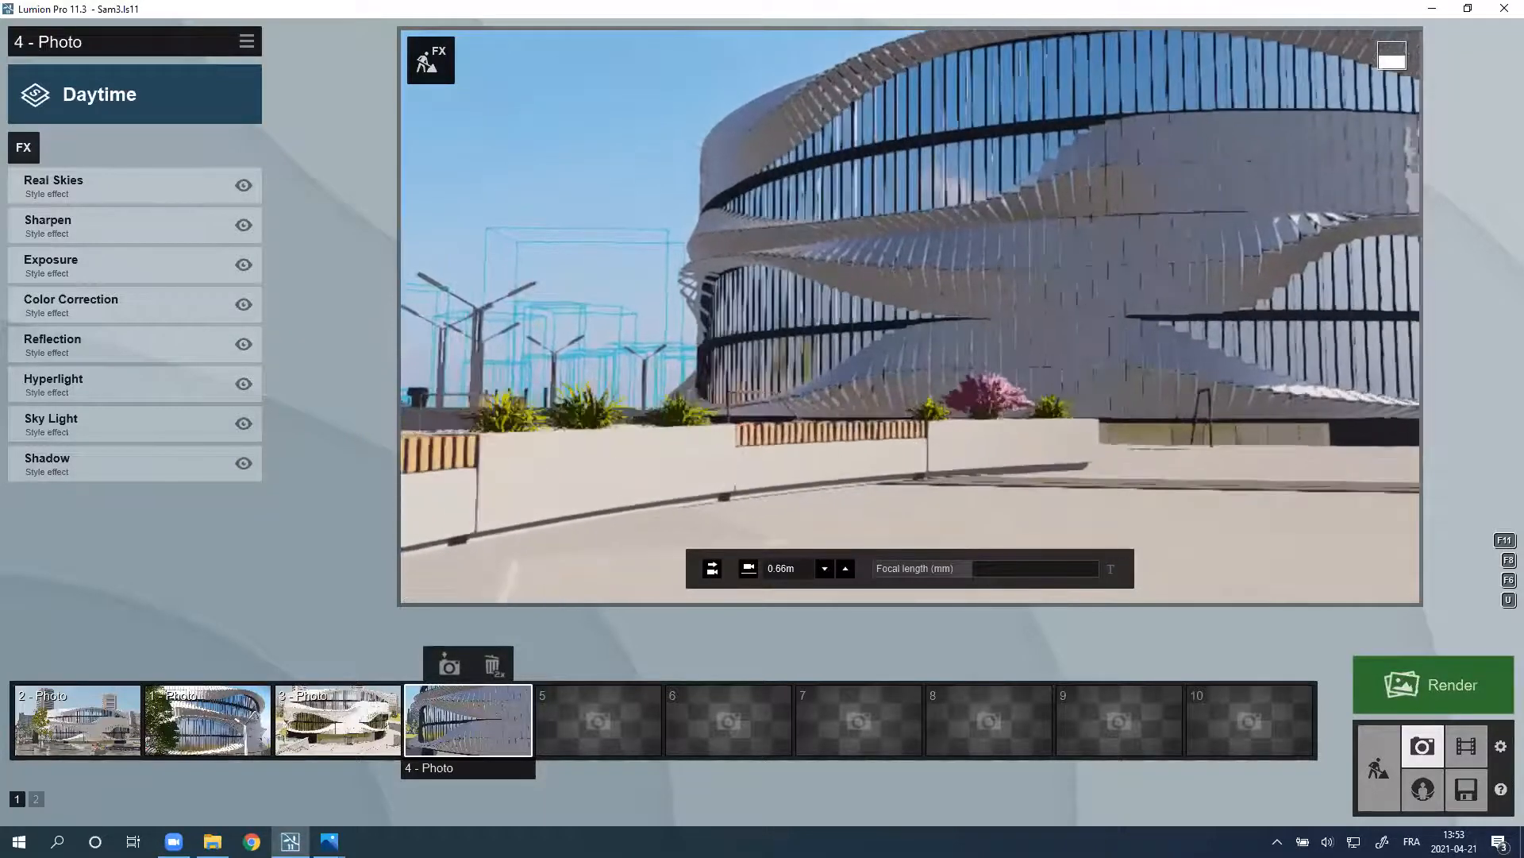
pyautogui.press('q')
pyautogui.press('q')
pyautogui.moveTo(794, 334); pyautogui.dragTo(1247, 667, button='right')
pyautogui.press('q')
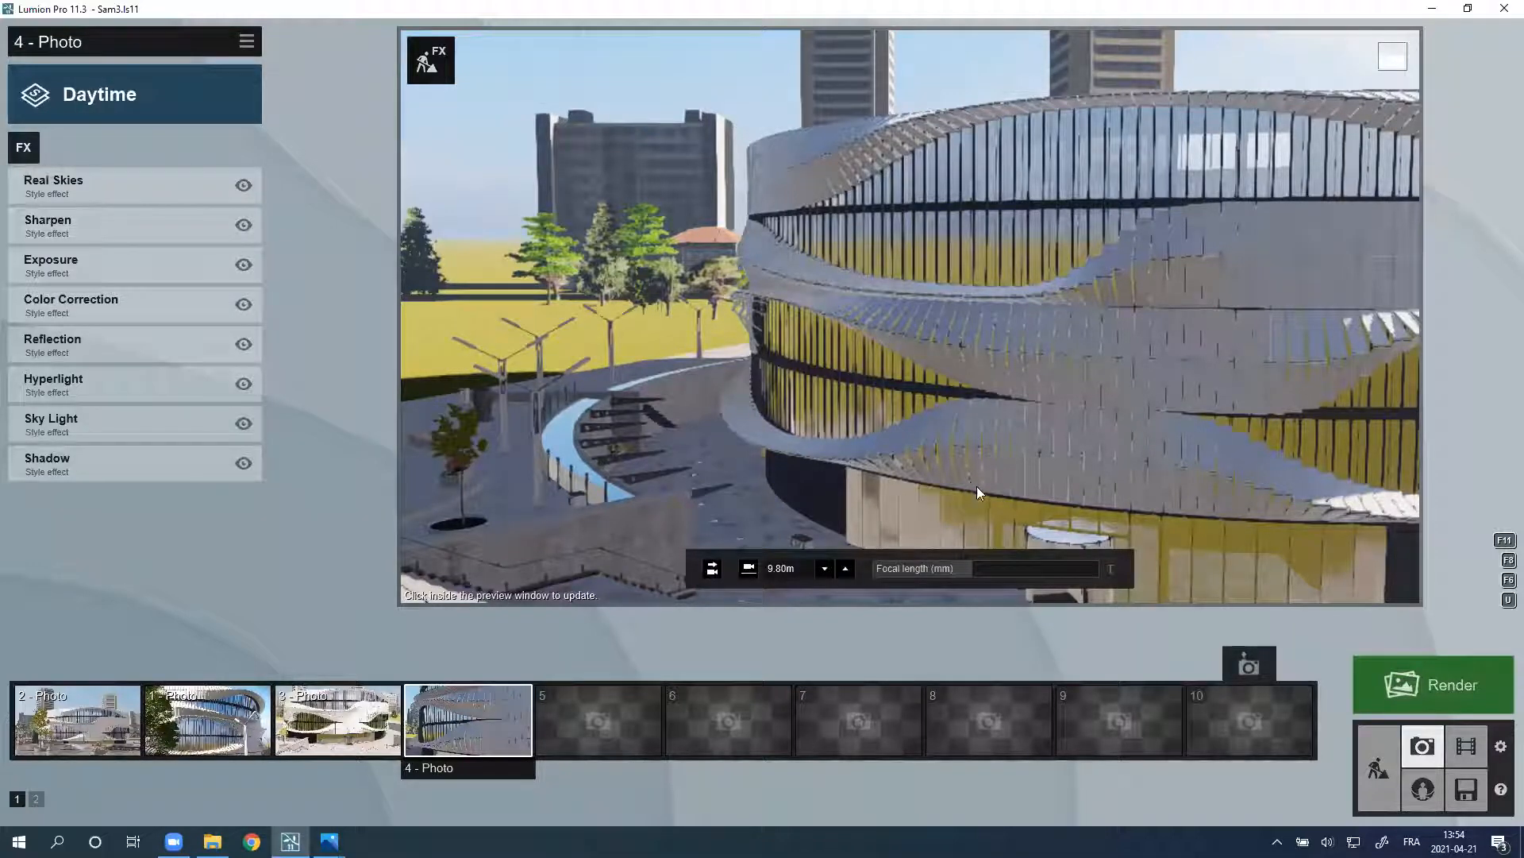
# Step: Load the red modern house project "Maison moderne début" from the recent projects
pyautogui.click(1465, 789)
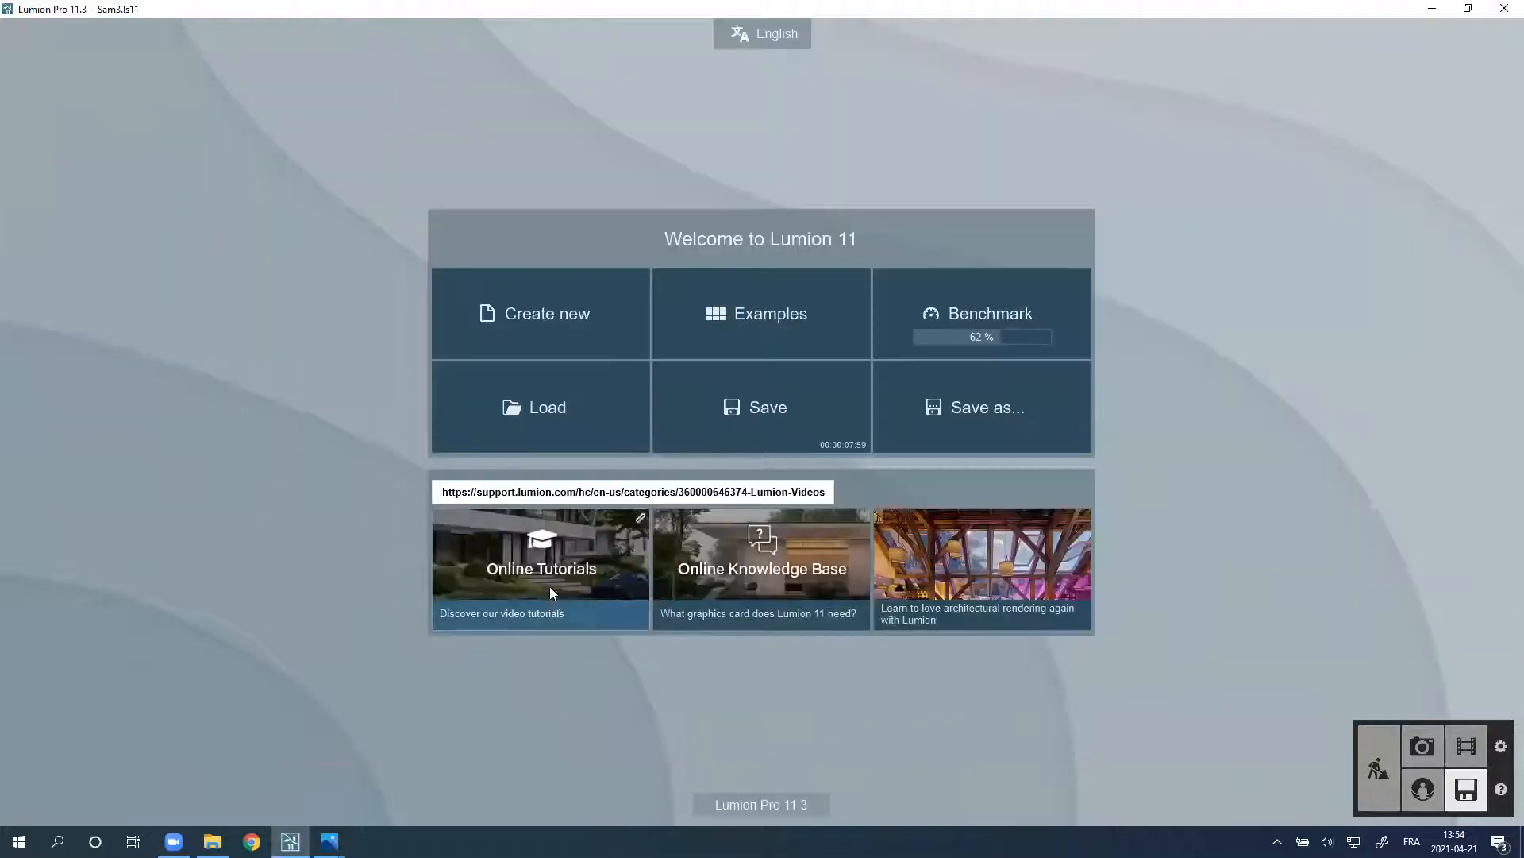
pyautogui.click(521, 417)
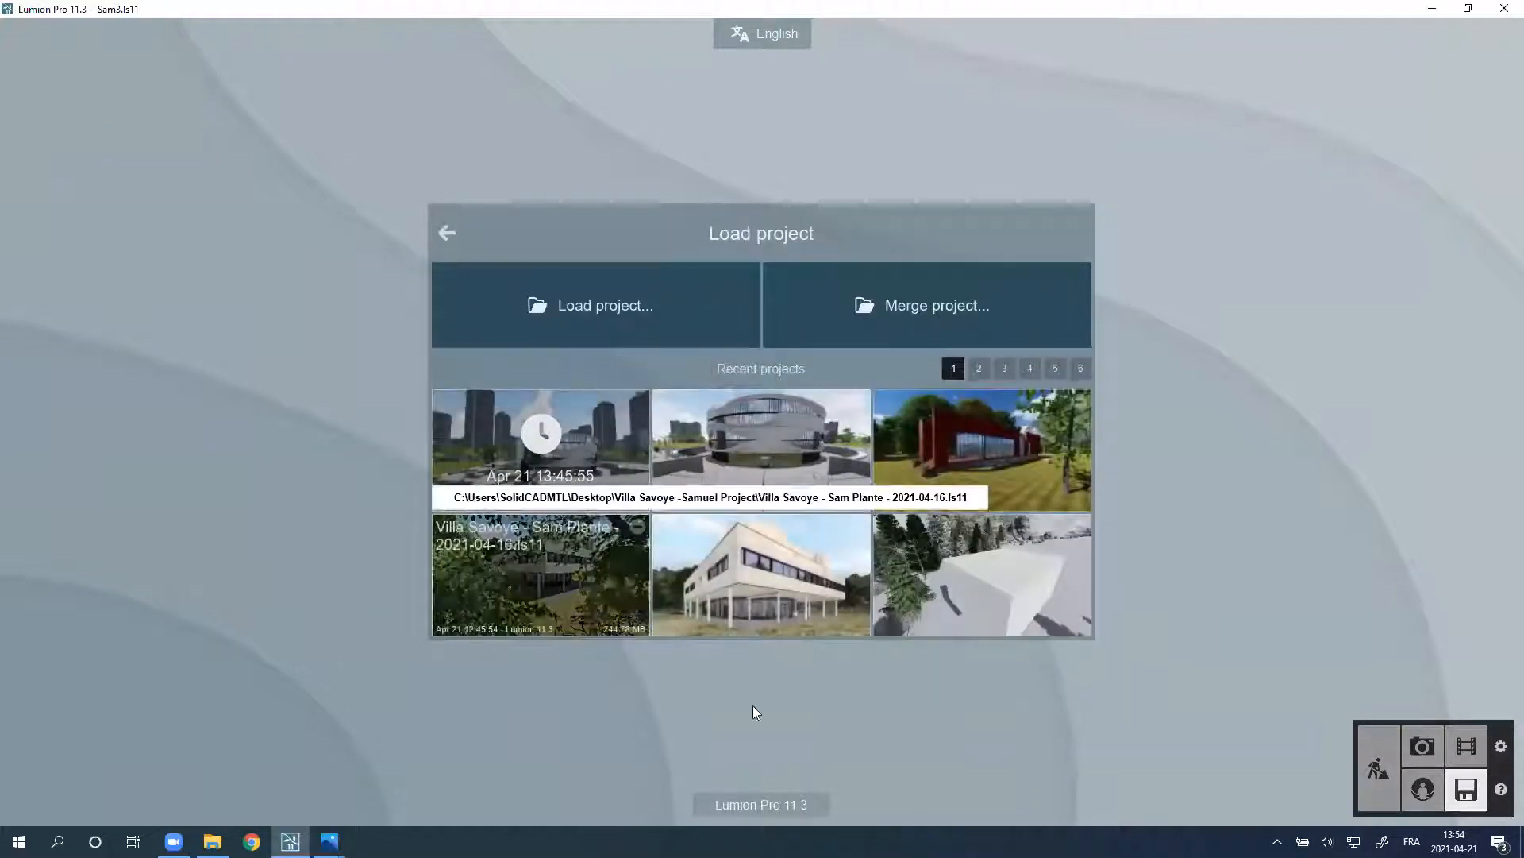
pyautogui.click(992, 464)
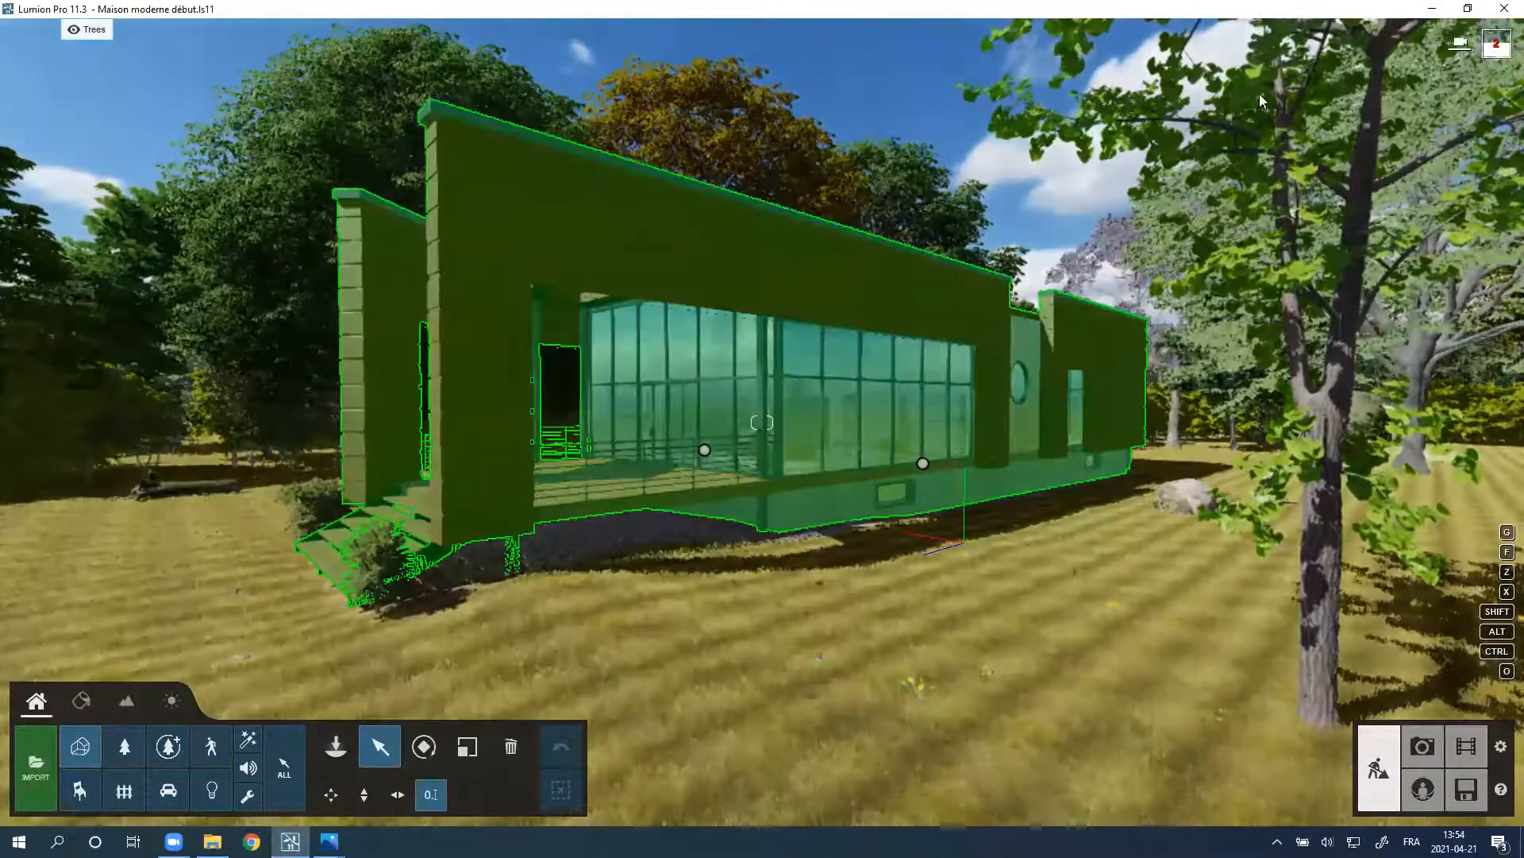
# Step: Inspect the red house from all sides, including the rear deck and round window, and the surrounding trees
pyautogui.click(762, 378)
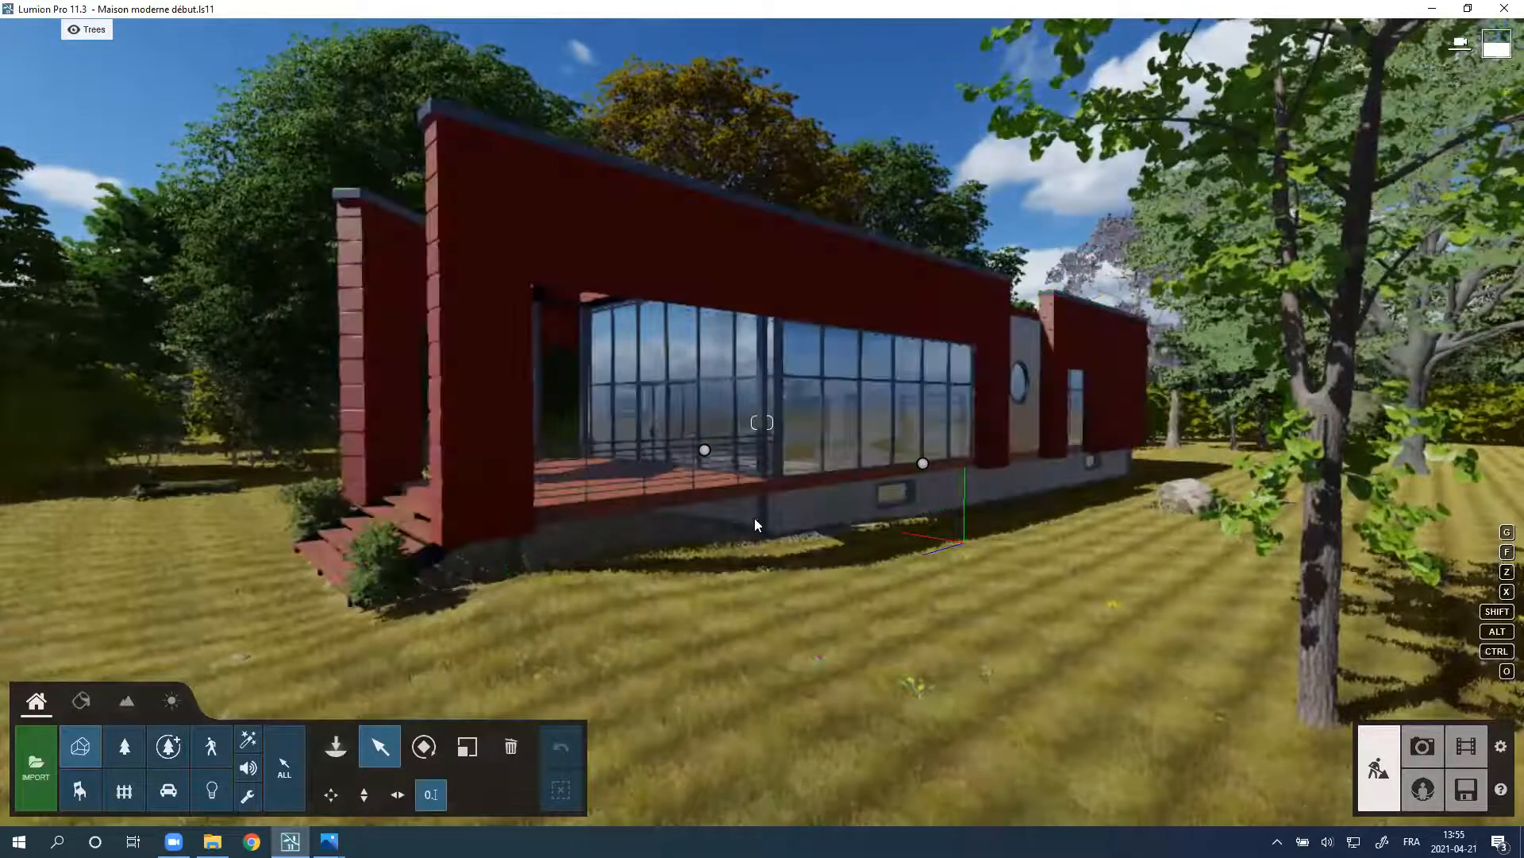
pyautogui.moveTo(848, 472); pyautogui.dragTo(981, 483, button='right')
pyautogui.press('d')
pyautogui.moveTo(1223, 527); pyautogui.dragTo(1404, 445, button='right')
pyautogui.press('d')
pyautogui.press('d')
pyautogui.press('d')
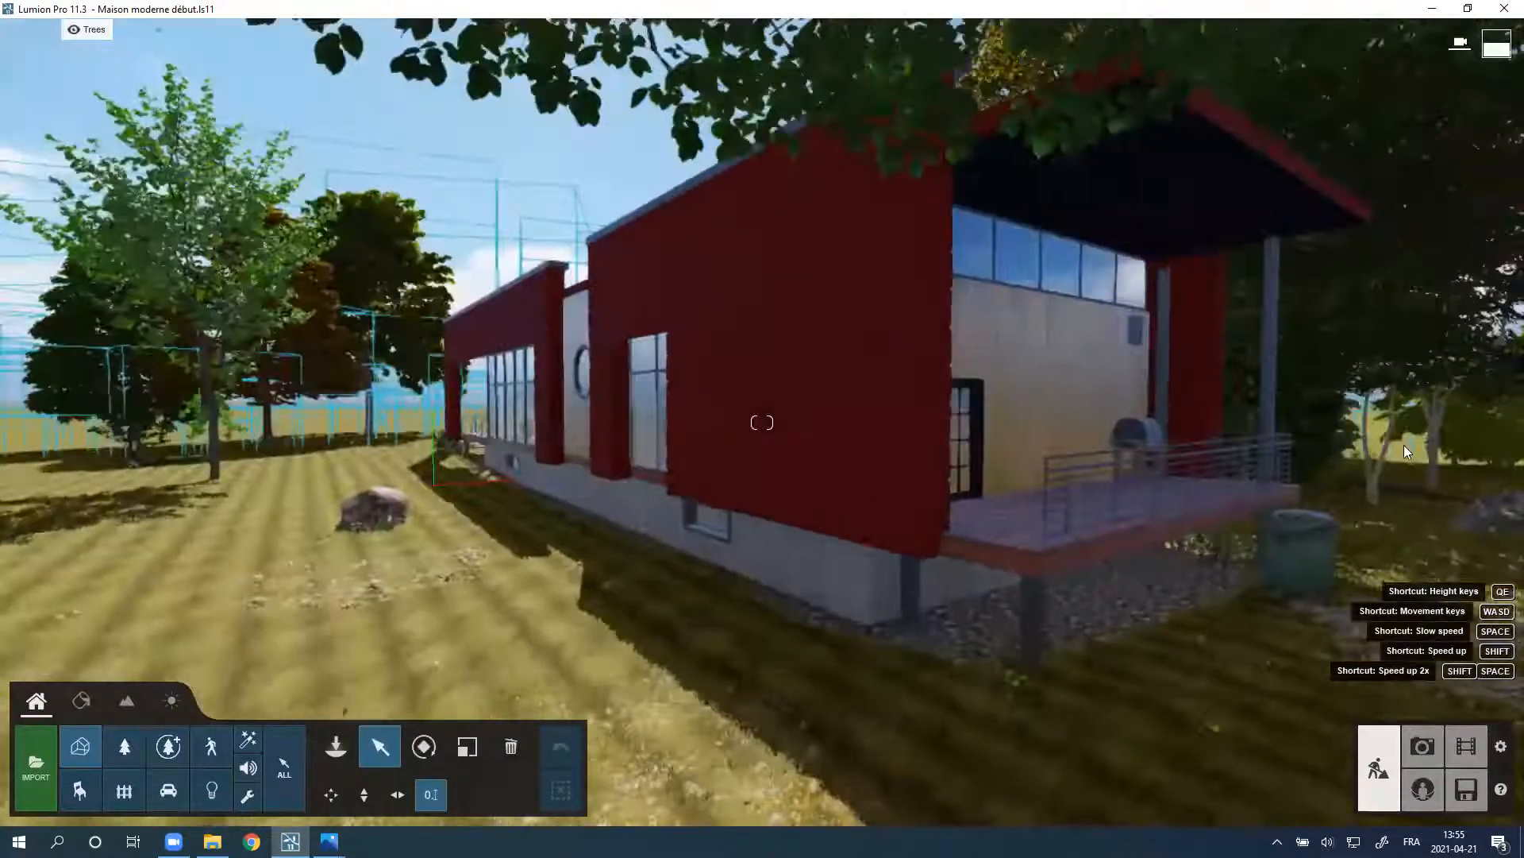
pyautogui.press('d')
pyautogui.moveTo(1144, 353); pyautogui.dragTo(1254, 337, button='right')
pyautogui.press('d')
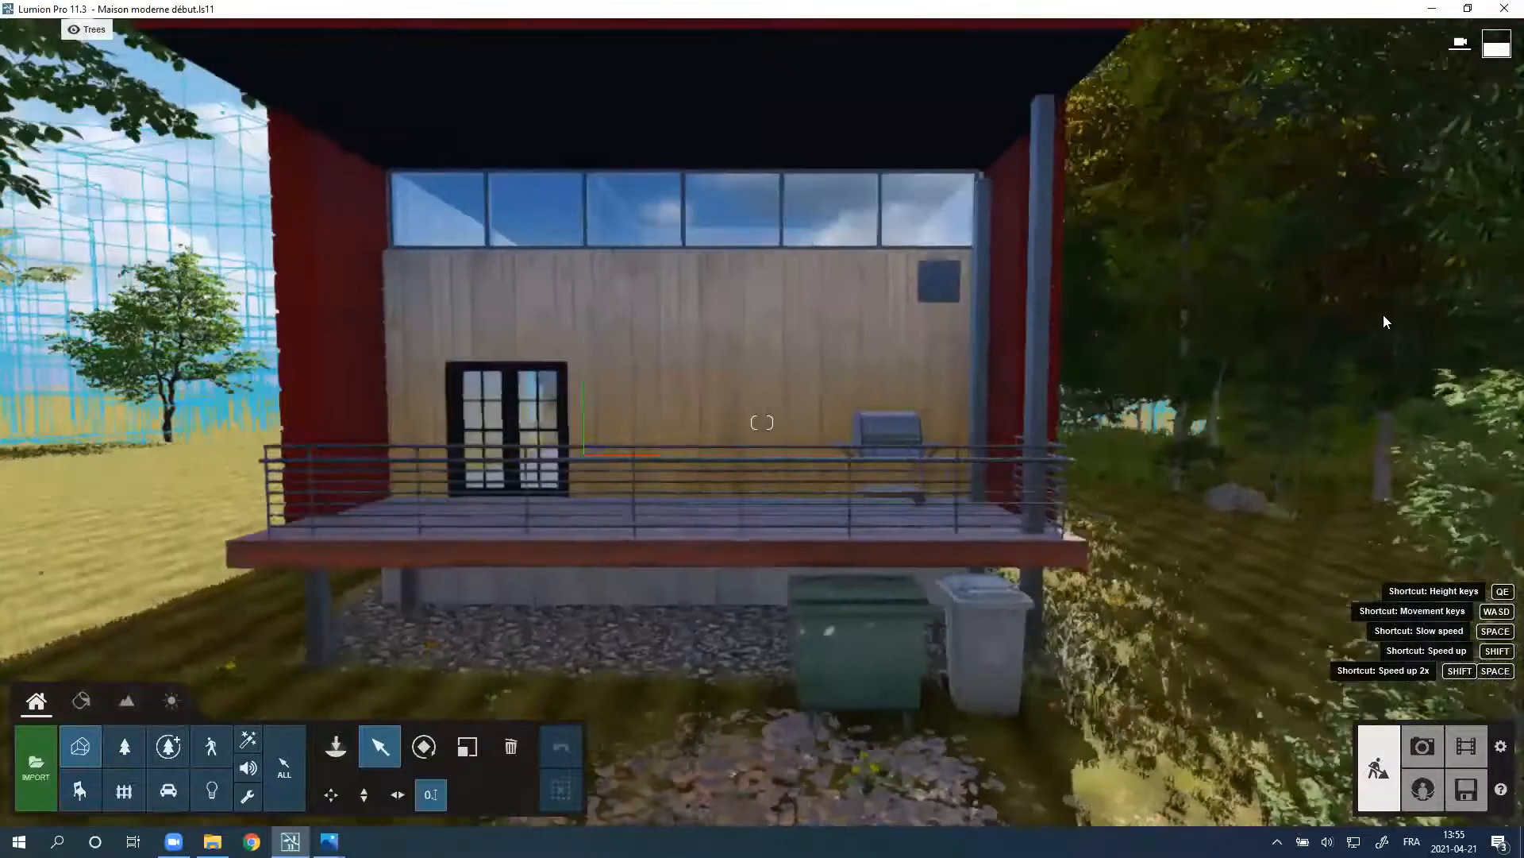
pyautogui.moveTo(1384, 323); pyautogui.dragTo(1518, 300, button='right')
pyautogui.press('d')
pyautogui.moveTo(1223, 316); pyautogui.dragTo(1469, 294, button='right')
pyautogui.press('d')
pyautogui.moveTo(1345, 271); pyautogui.dragTo(1350, 337, button='right')
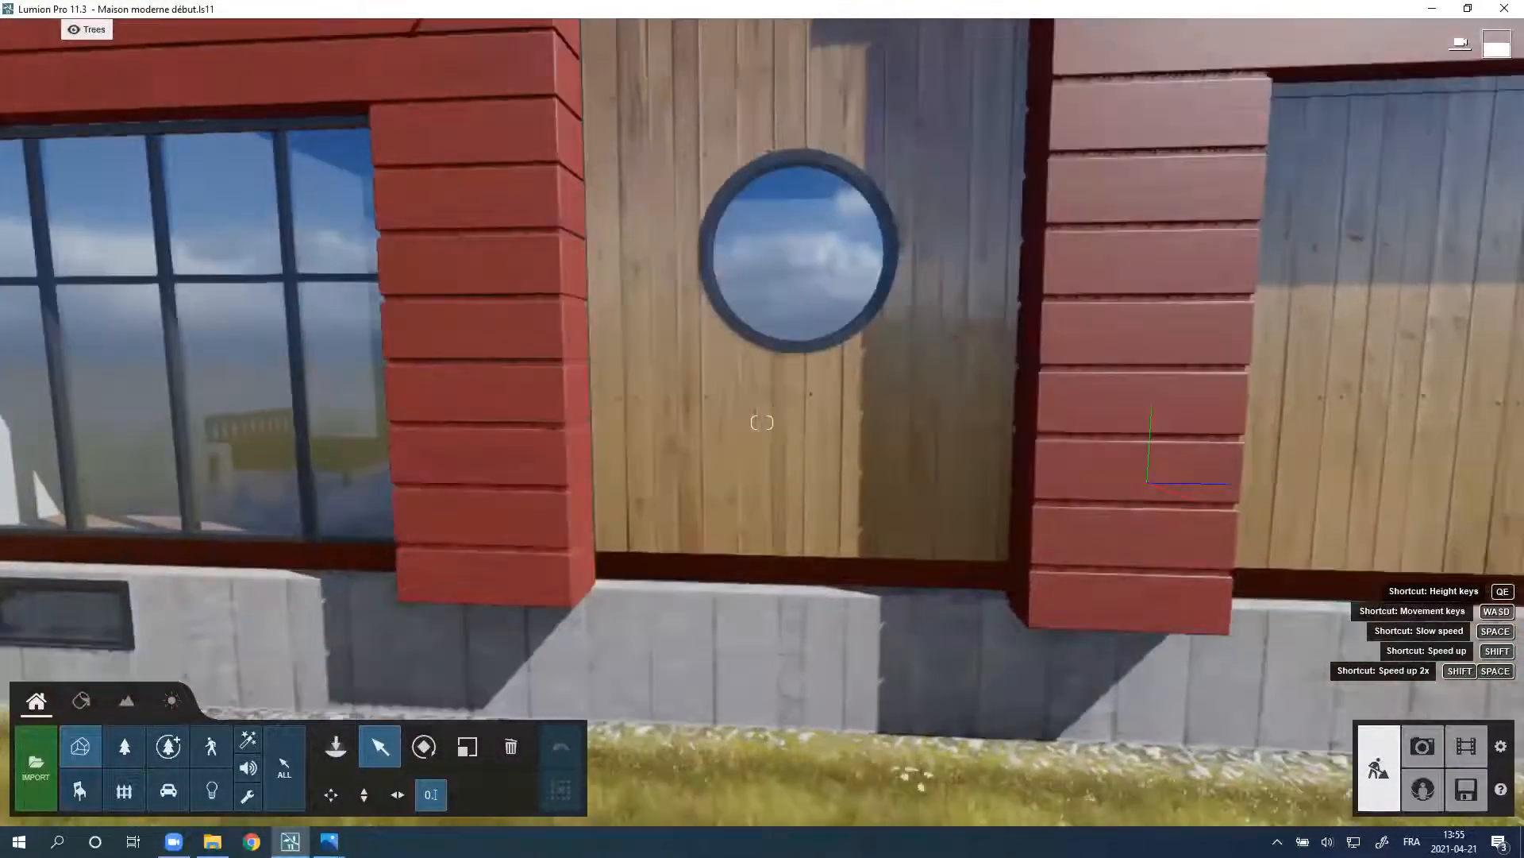
pyautogui.moveTo(1326, 254); pyautogui.dragTo(1500, 235, button='right')
pyautogui.press('d')
pyautogui.press('d')
pyautogui.press('d')
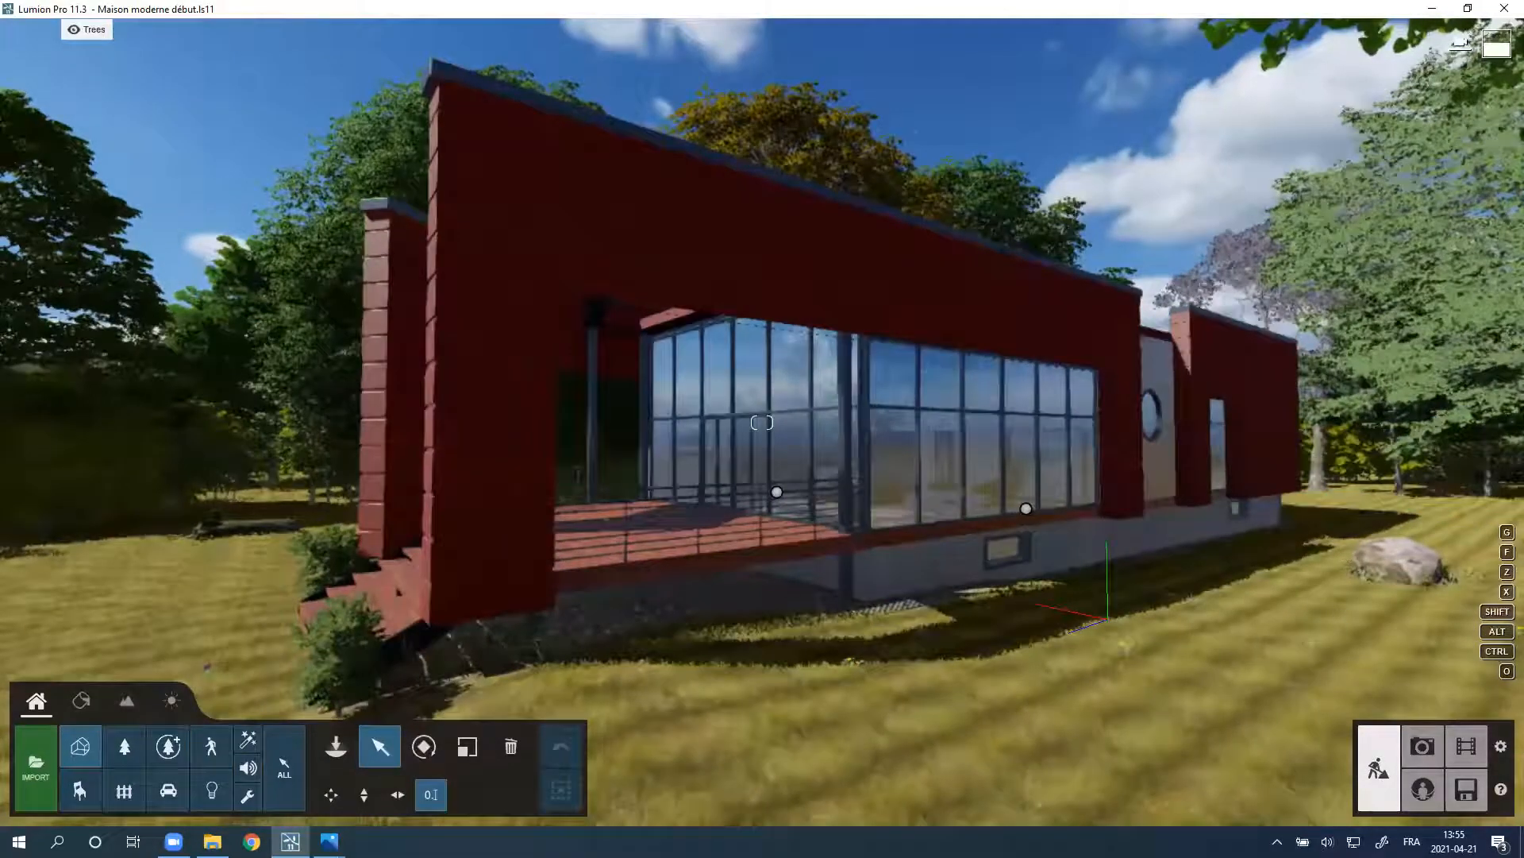
pyautogui.moveTo(884, 614); pyautogui.dragTo(279, 575, button='right')
pyautogui.moveTo(642, 638); pyautogui.dragTo(314, 594, button='right')
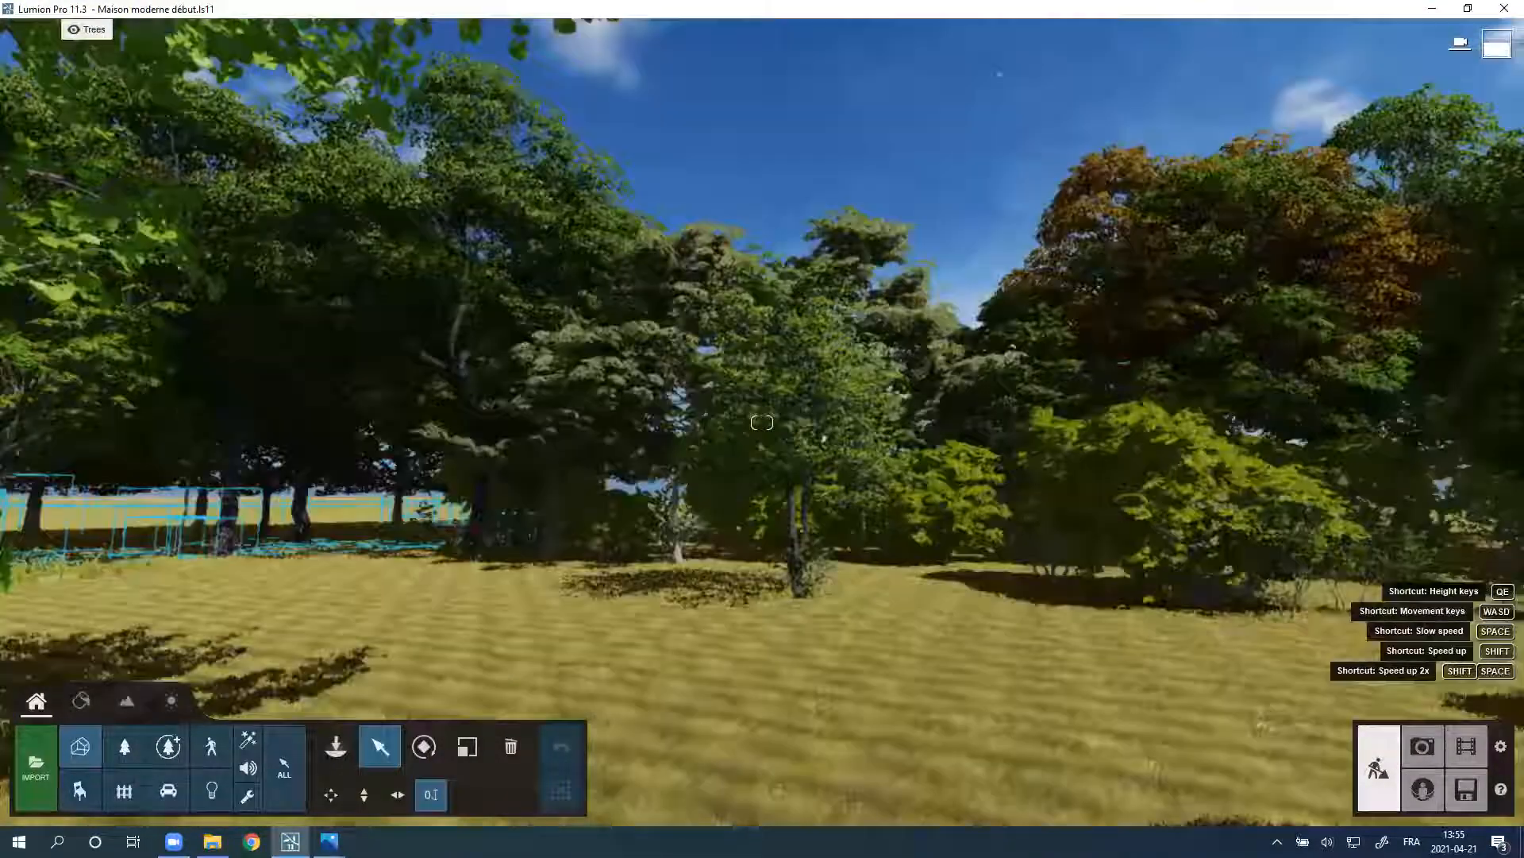
pyautogui.moveTo(762, 423)
pyautogui.mouseDown(button='right')
pyautogui.moveTo(48, 446)
pyautogui.moveTo(742, 424)
pyautogui.mouseUp(button='right')
pyautogui.moveTo(873, 590); pyautogui.dragTo(1202, 677, button='right')
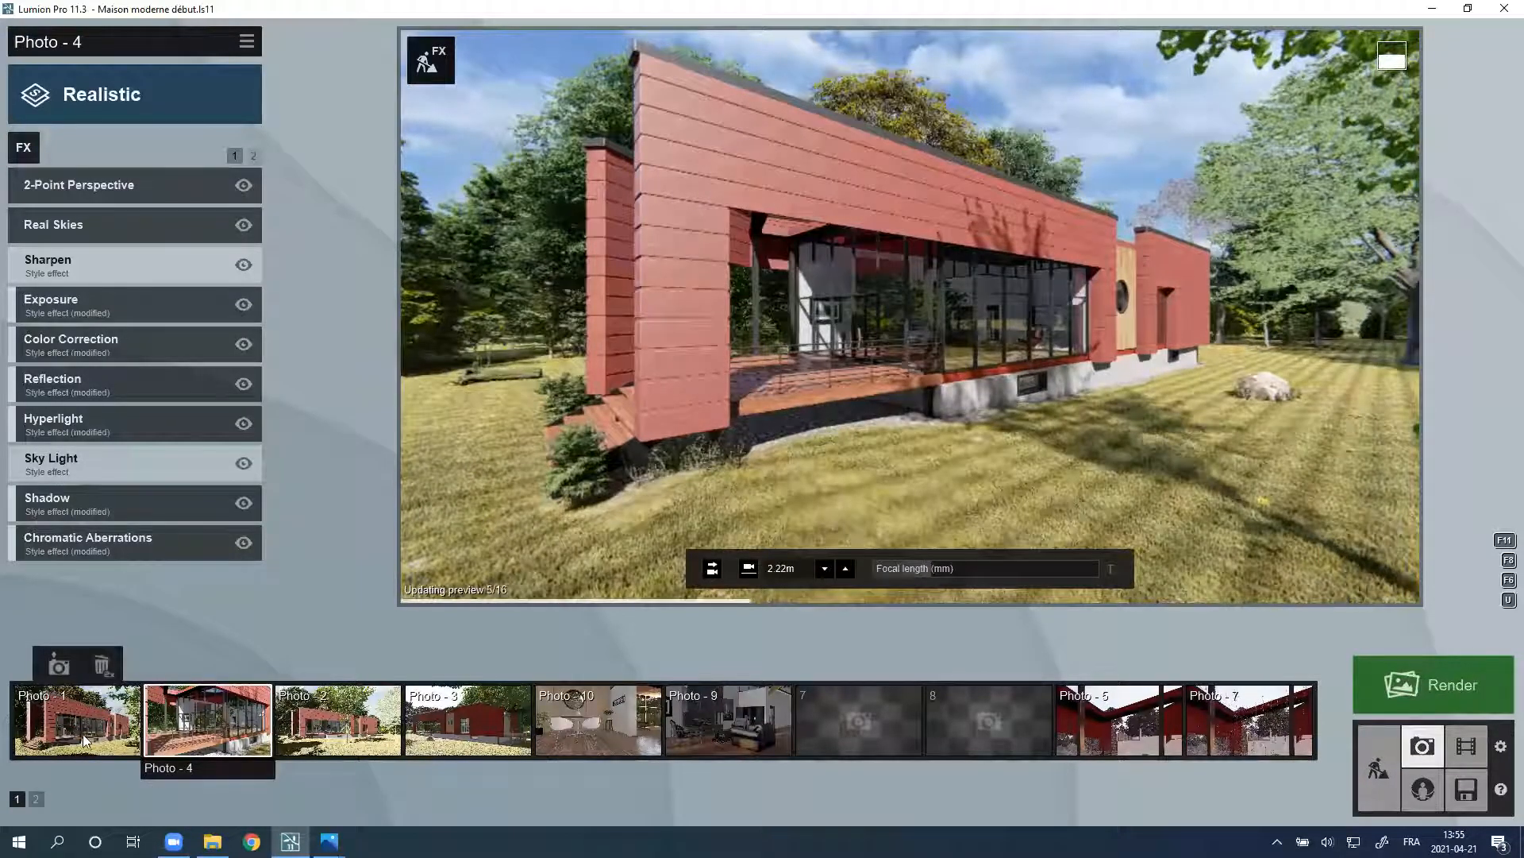
# Step: Review Photo - 1, return to Photo - 4 showing the glazed deck corner, and refresh its preview
pyautogui.click(82, 734)
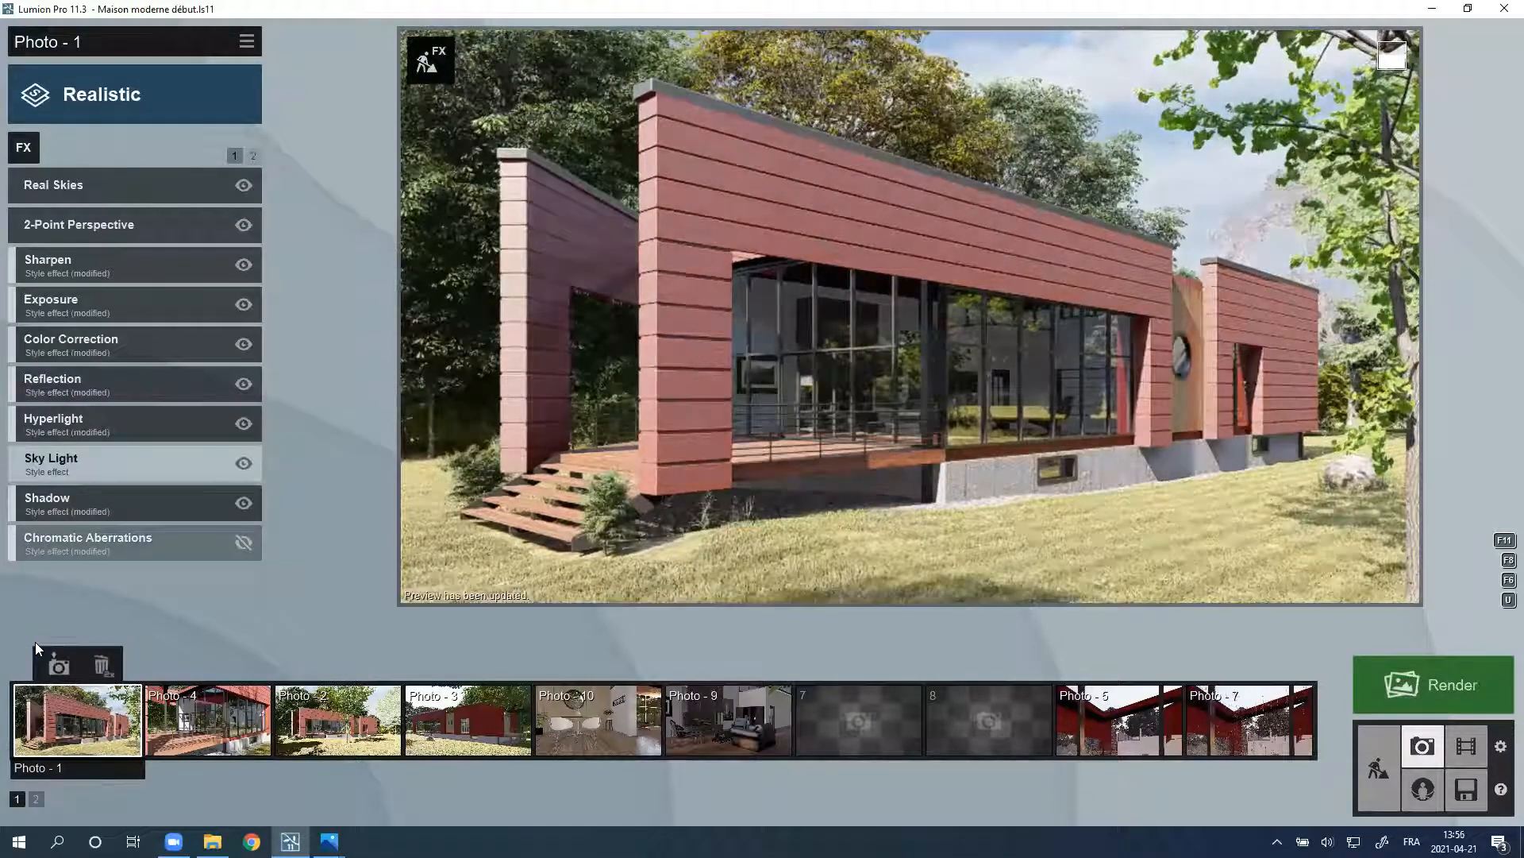
pyautogui.click(200, 728)
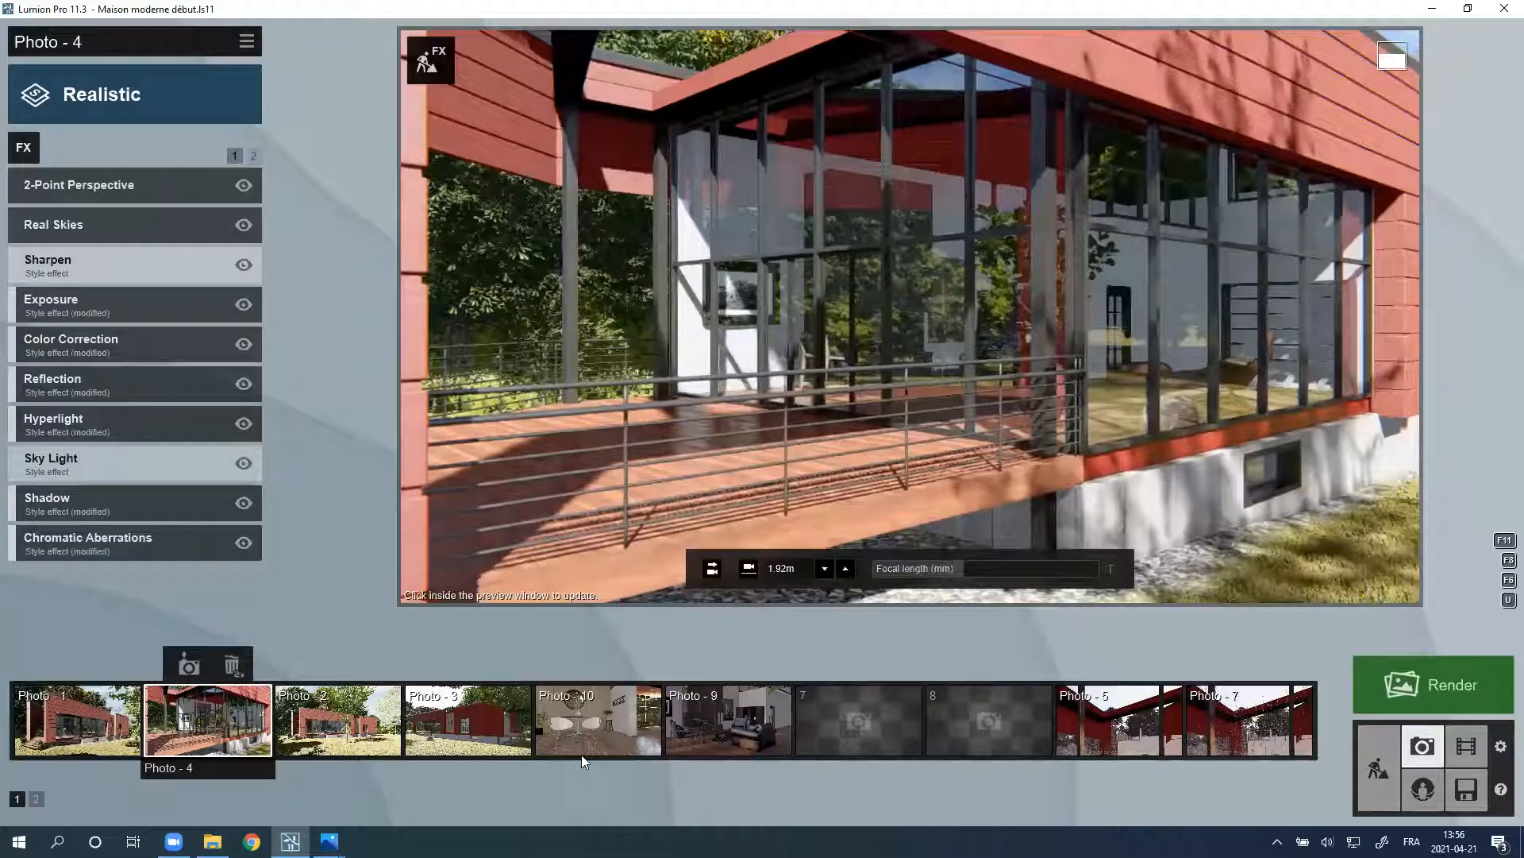
pyautogui.click(1079, 231)
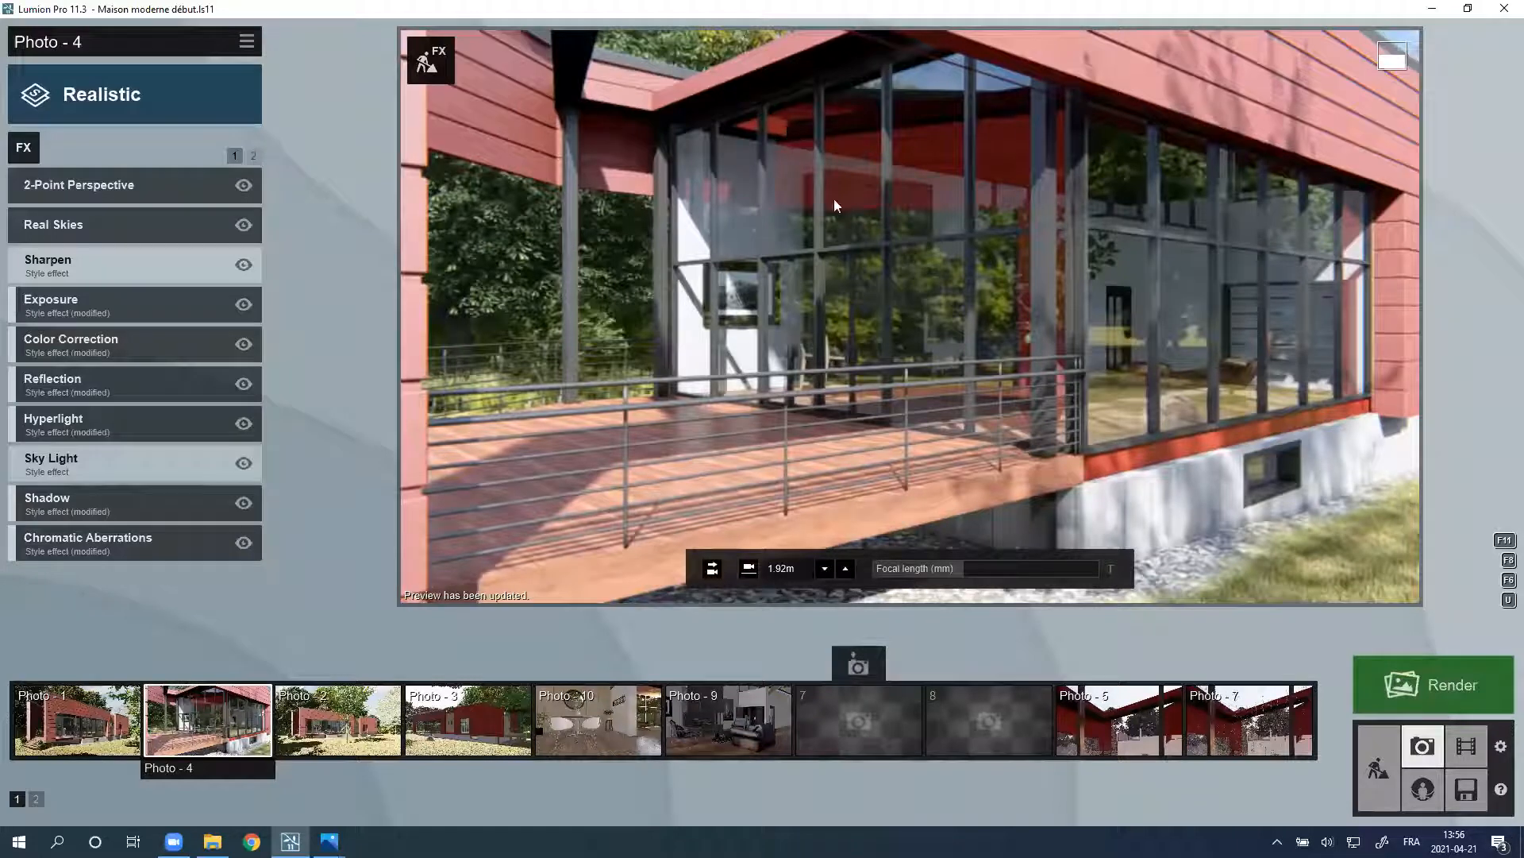
# Step: Enter Build with Effects for Photo - 4 and bring the camera closer to the glazed corner and deck railing
pyautogui.click(450, 70)
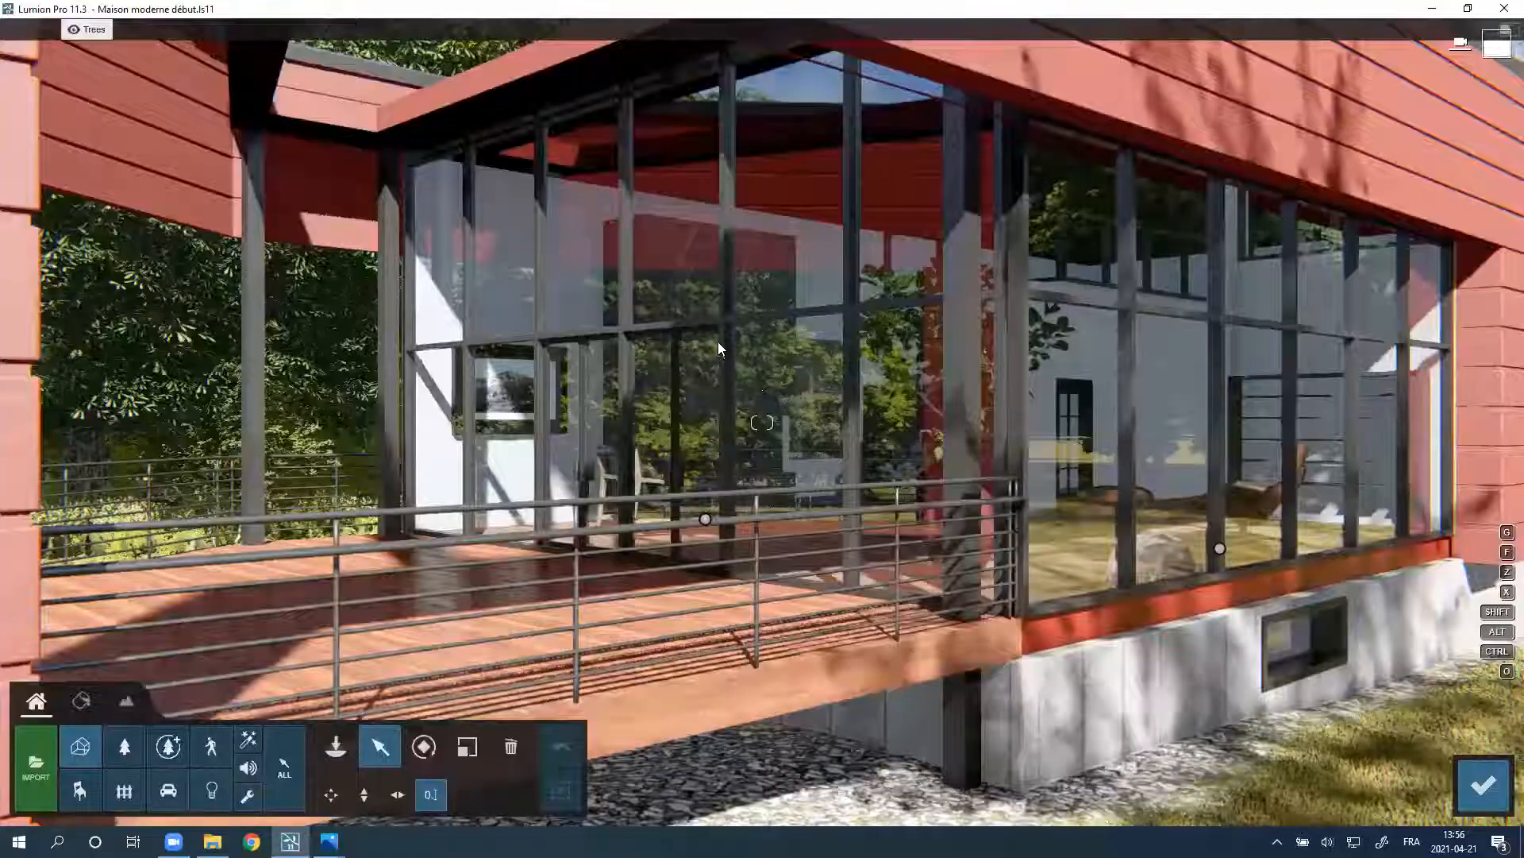
pyautogui.click(675, 313)
pyautogui.press('w')
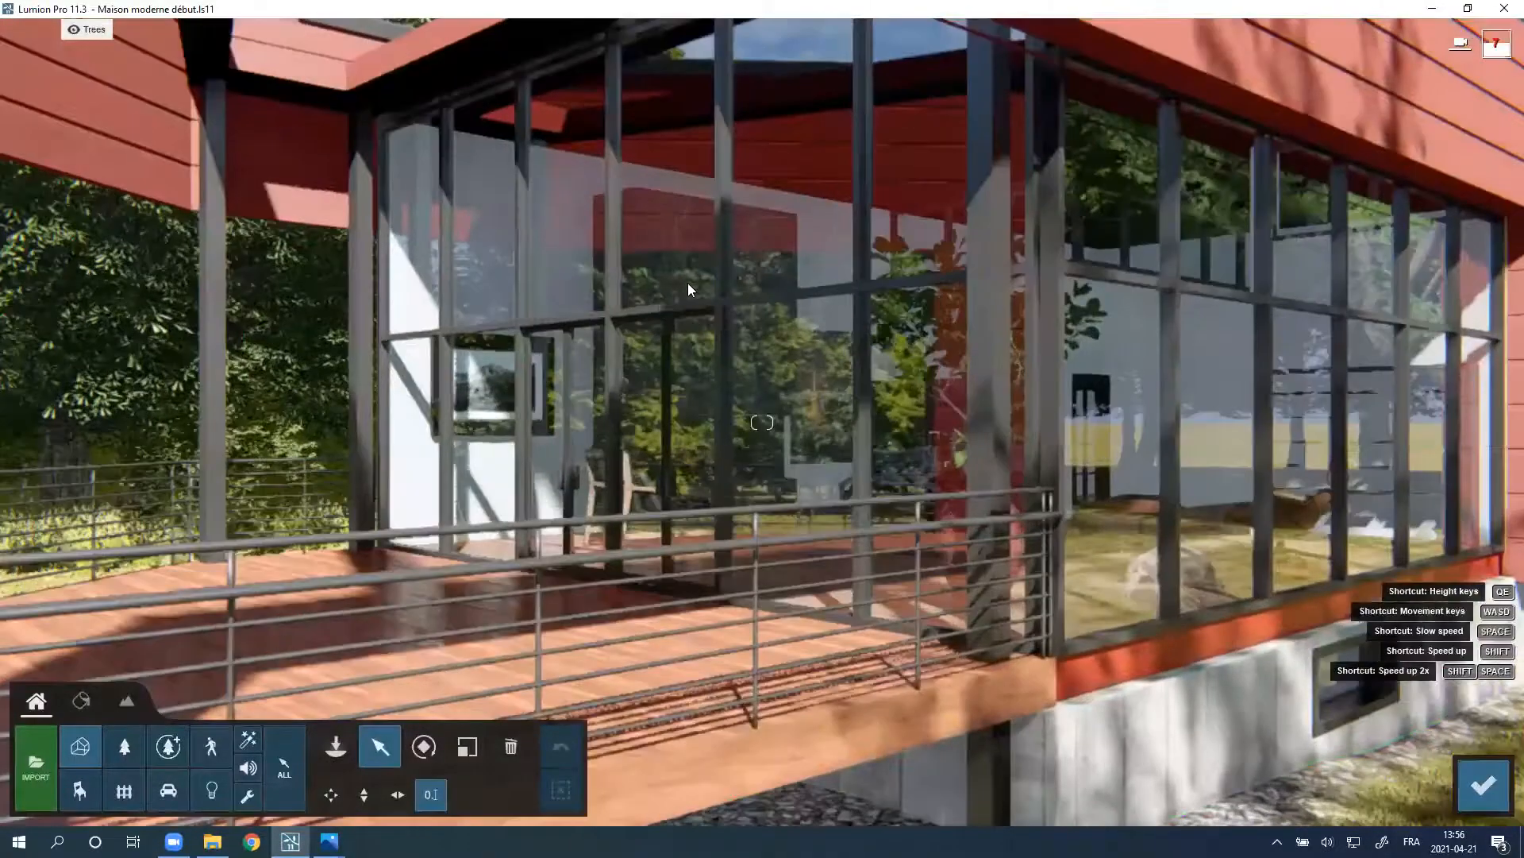
pyautogui.click(921, 449)
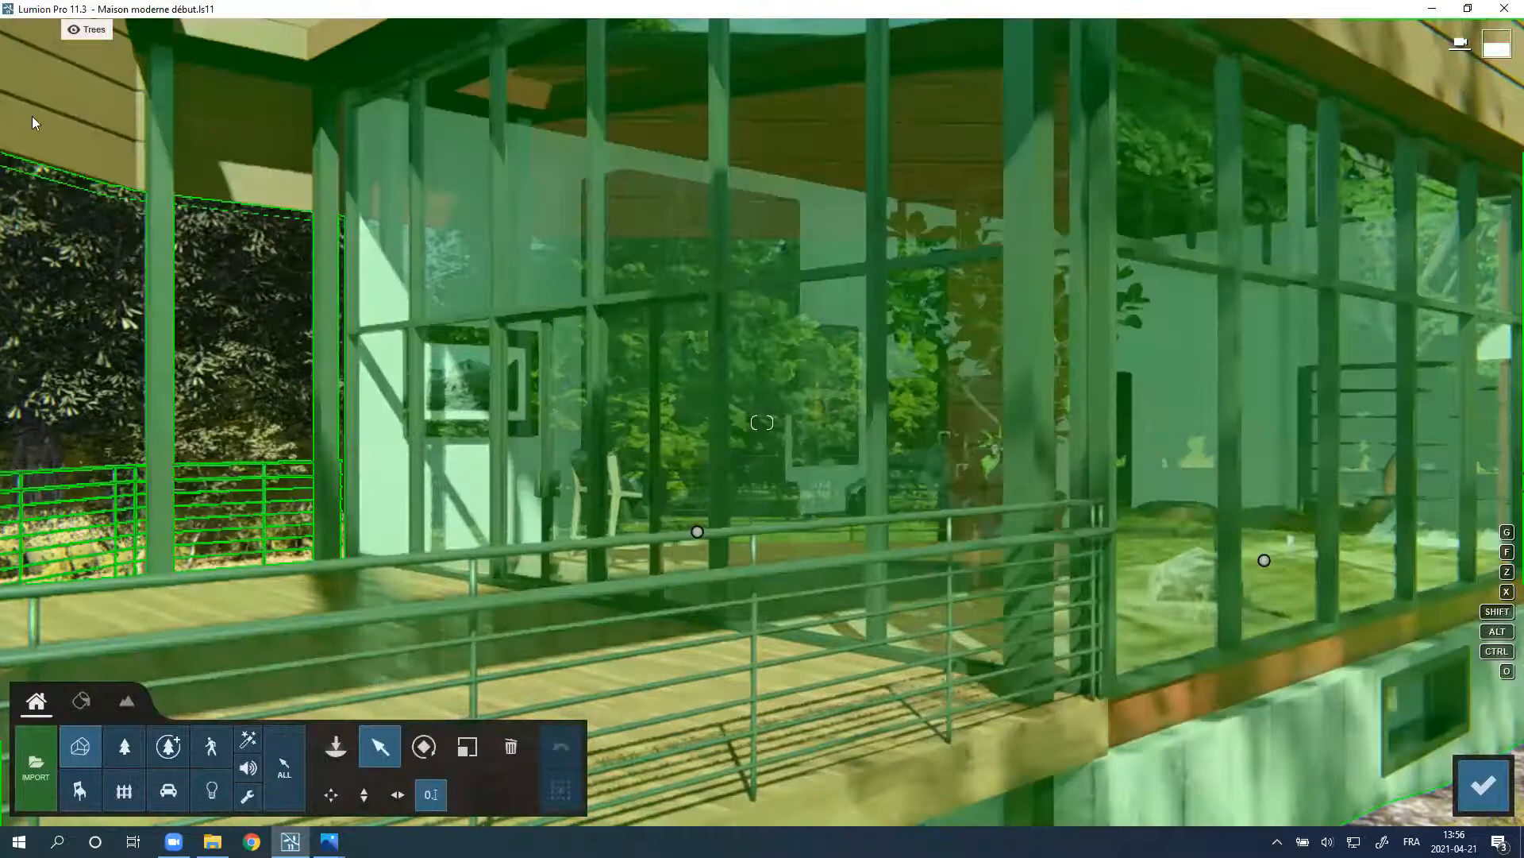
pyautogui.click(13, 338)
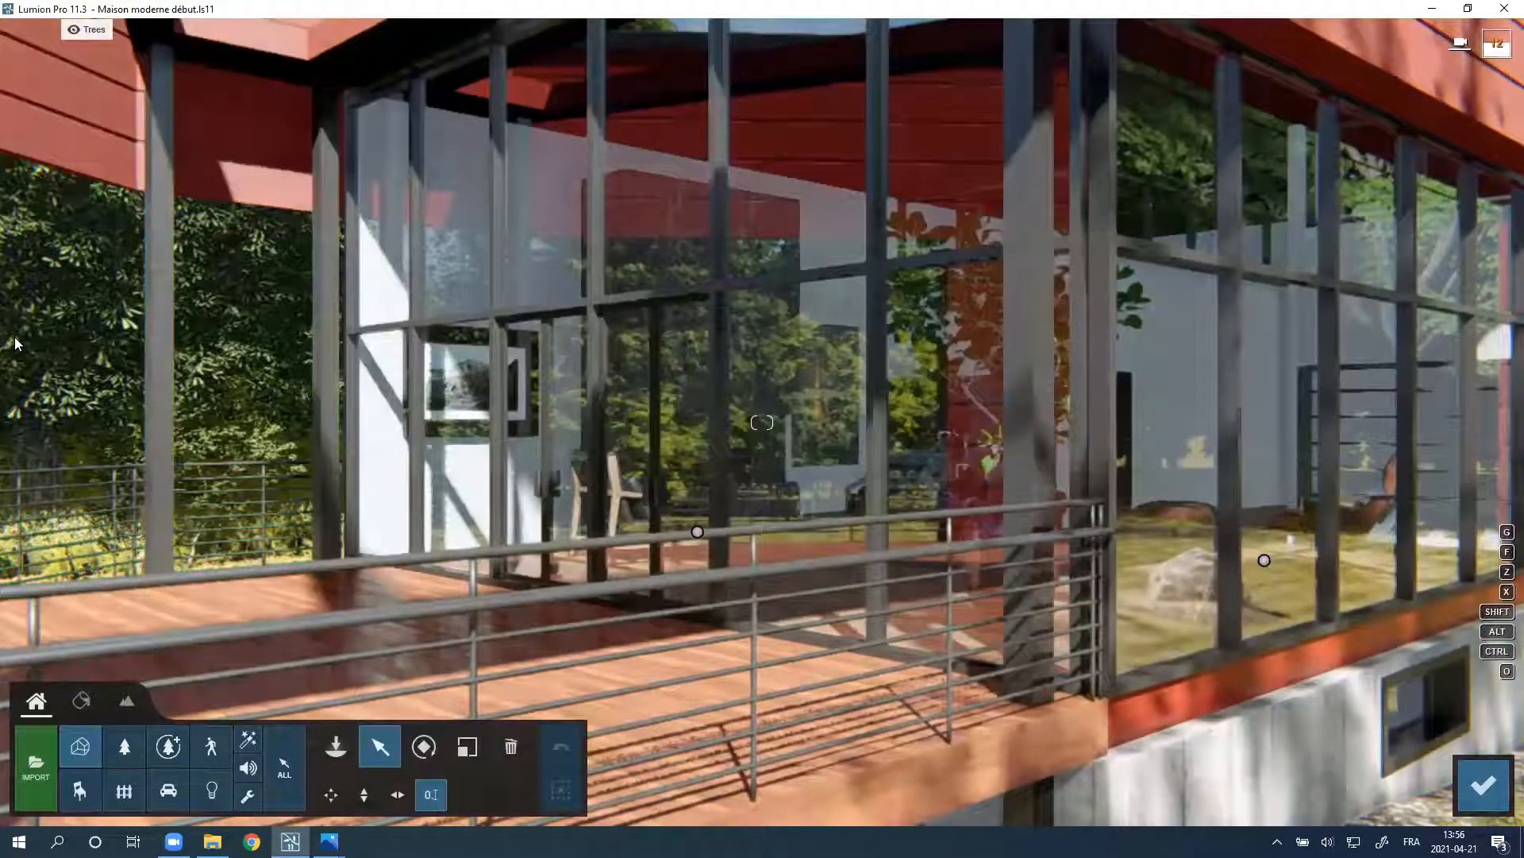
pyautogui.click(15, 343)
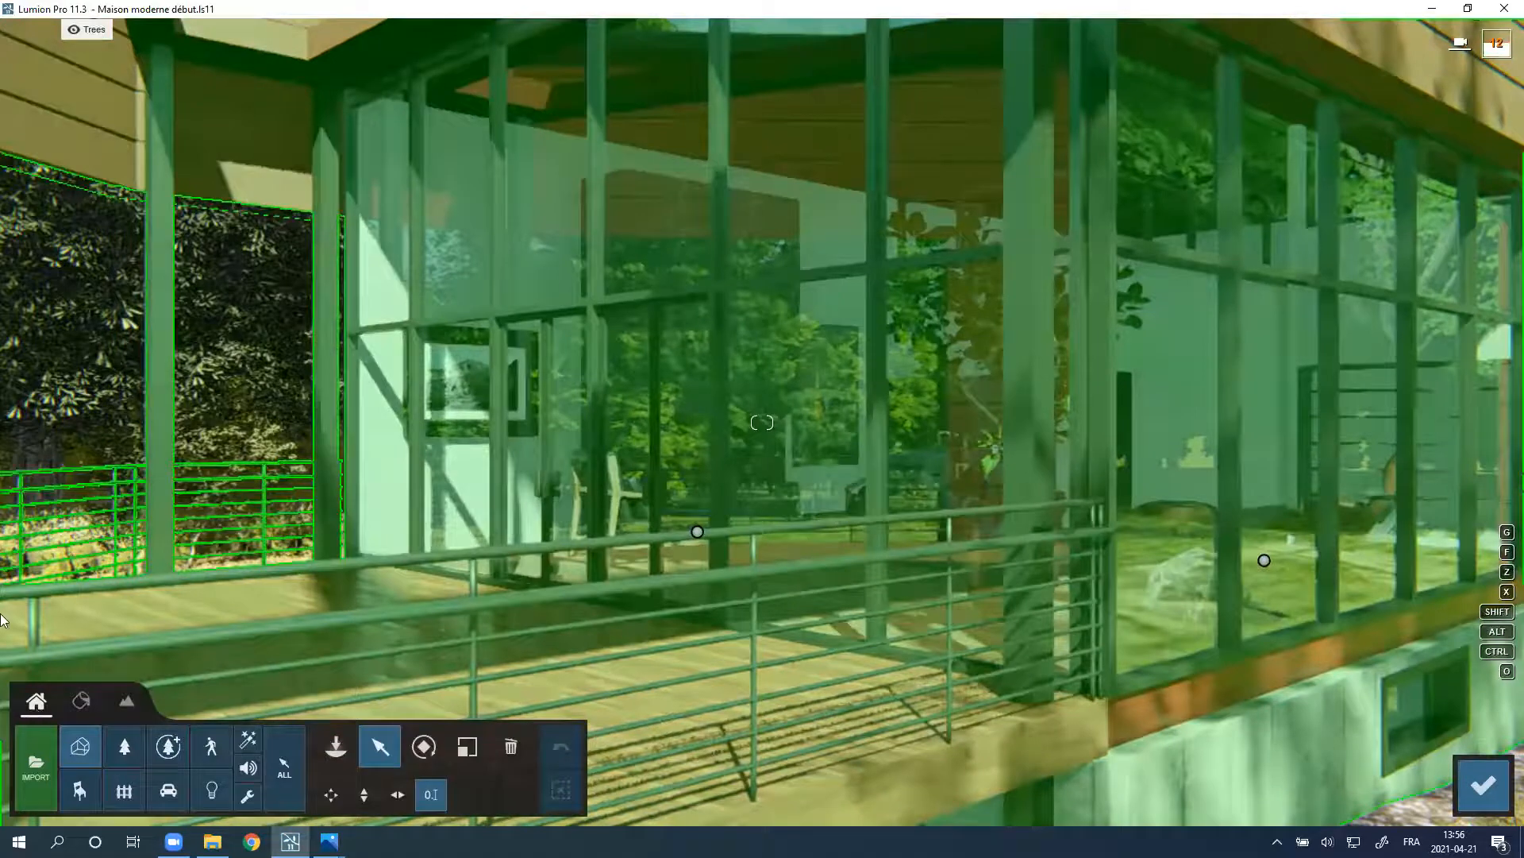
# Step: Open the window frames' Metal Painted 002 1024 material for editing and slightly raise its Specular
pyautogui.click(81, 701)
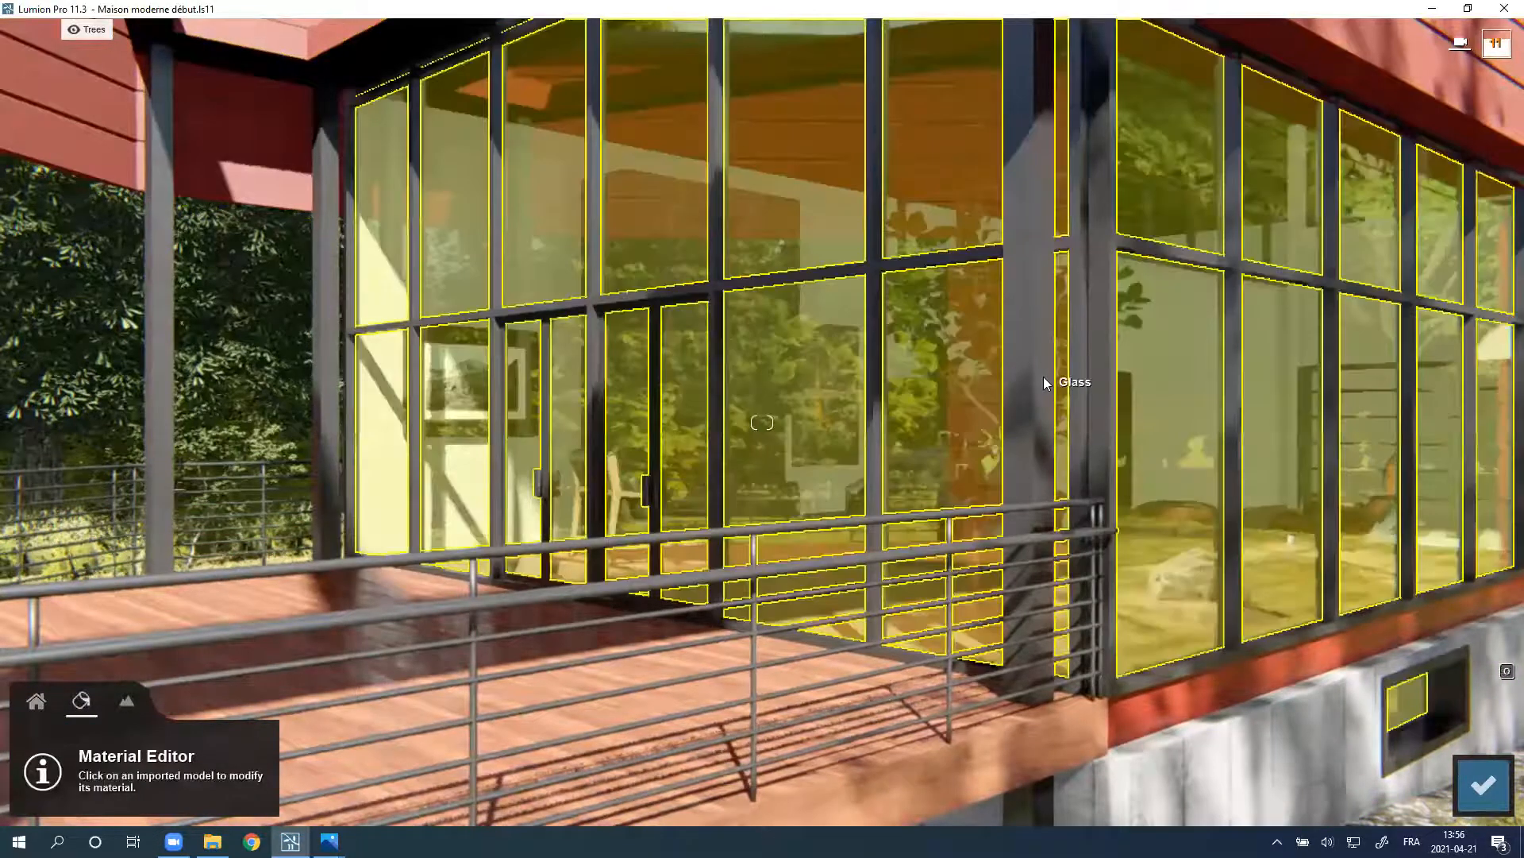
pyautogui.click(1044, 378)
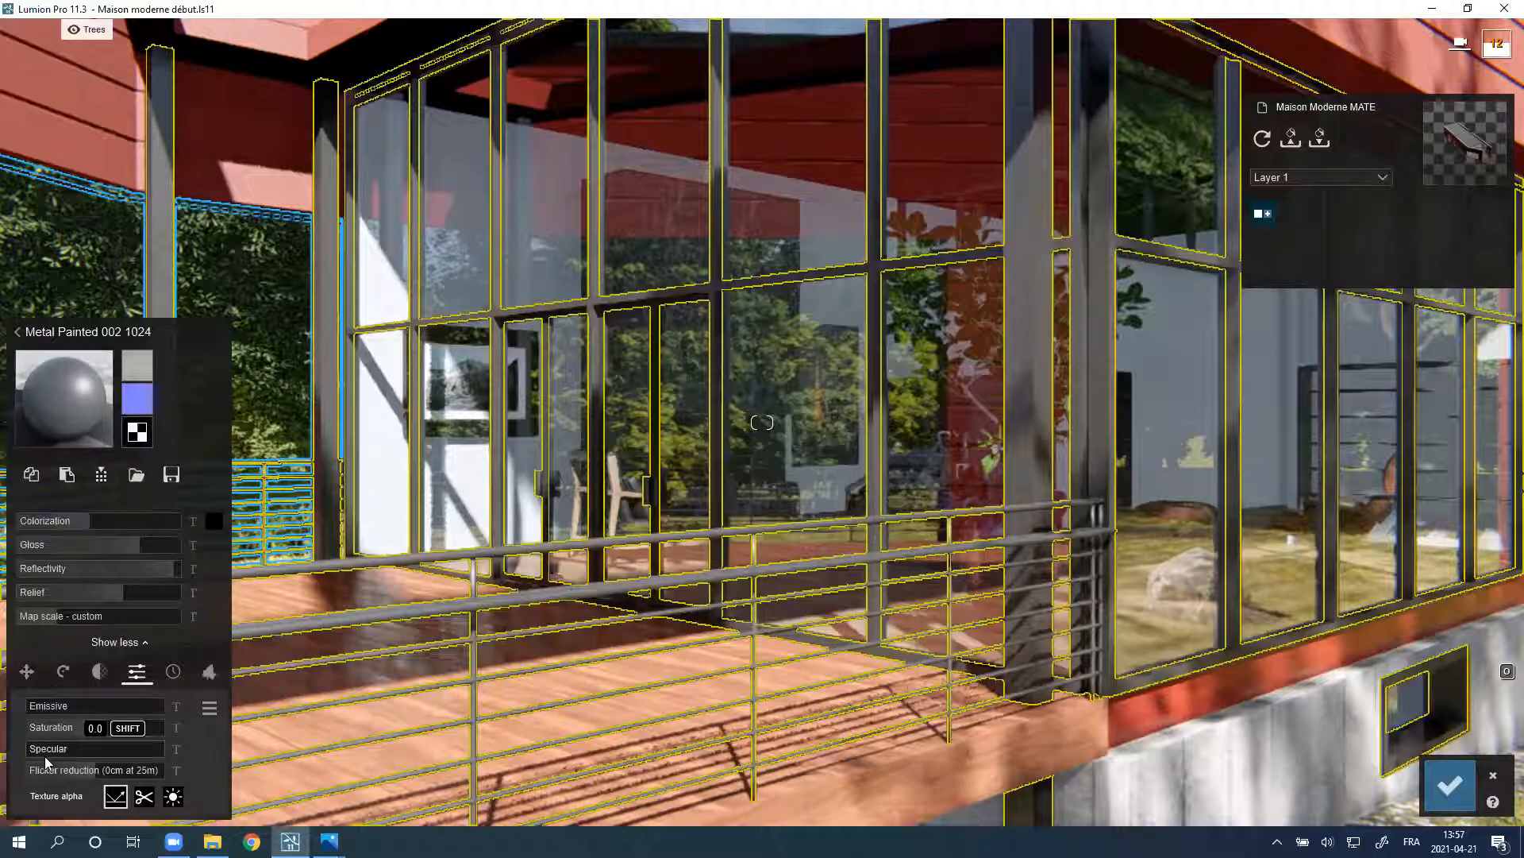
pyautogui.moveTo(44, 756)
pyautogui.mouseDown()
pyautogui.moveTo(135, 758)
pyautogui.moveTo(14, 754)
pyautogui.moveTo(41, 759)
pyautogui.mouseUp()
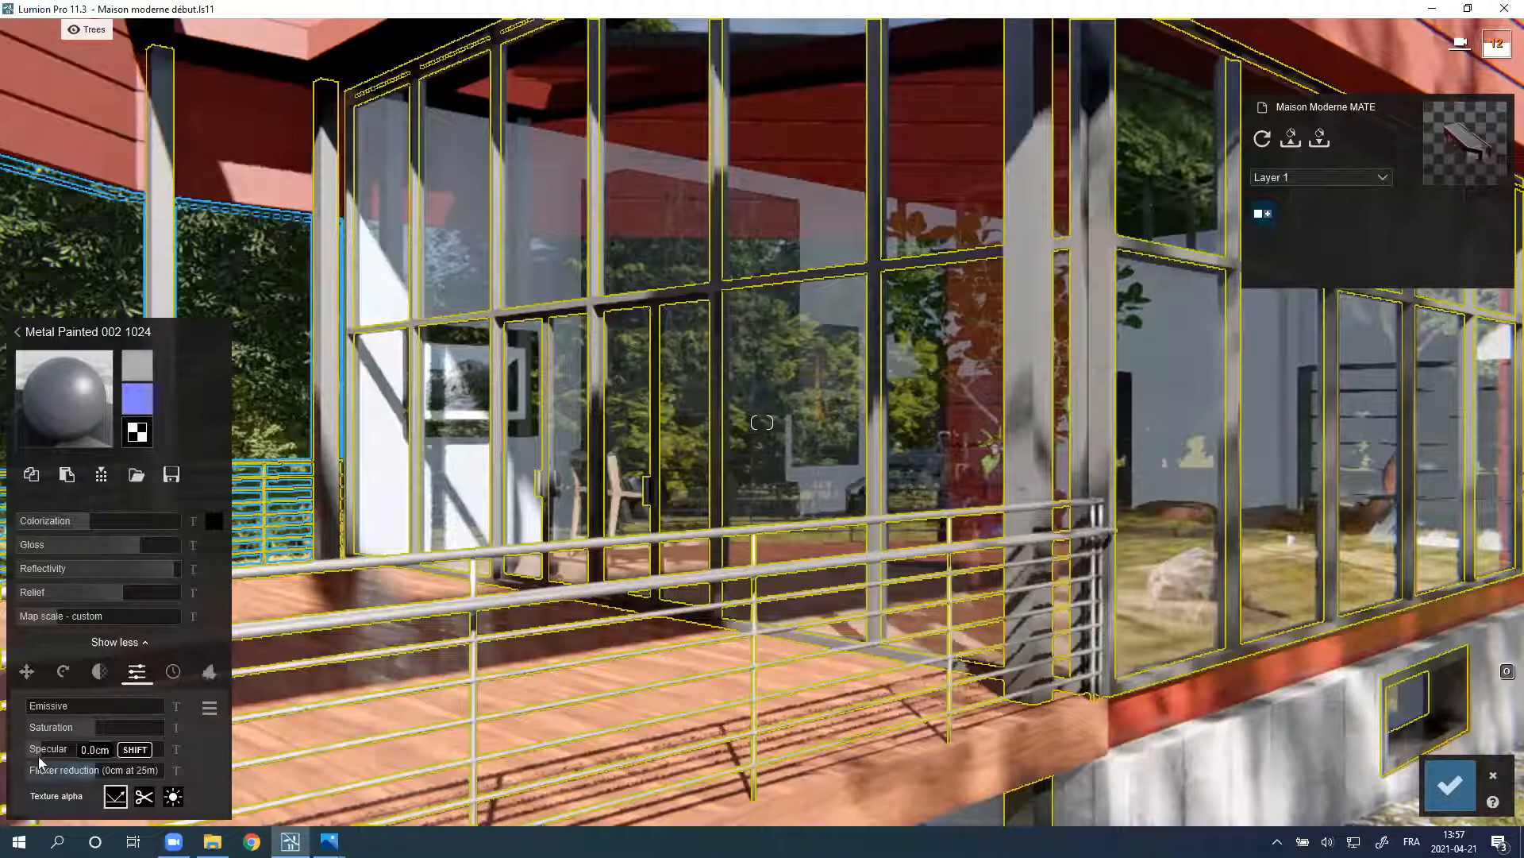
pyautogui.moveTo(38, 755)
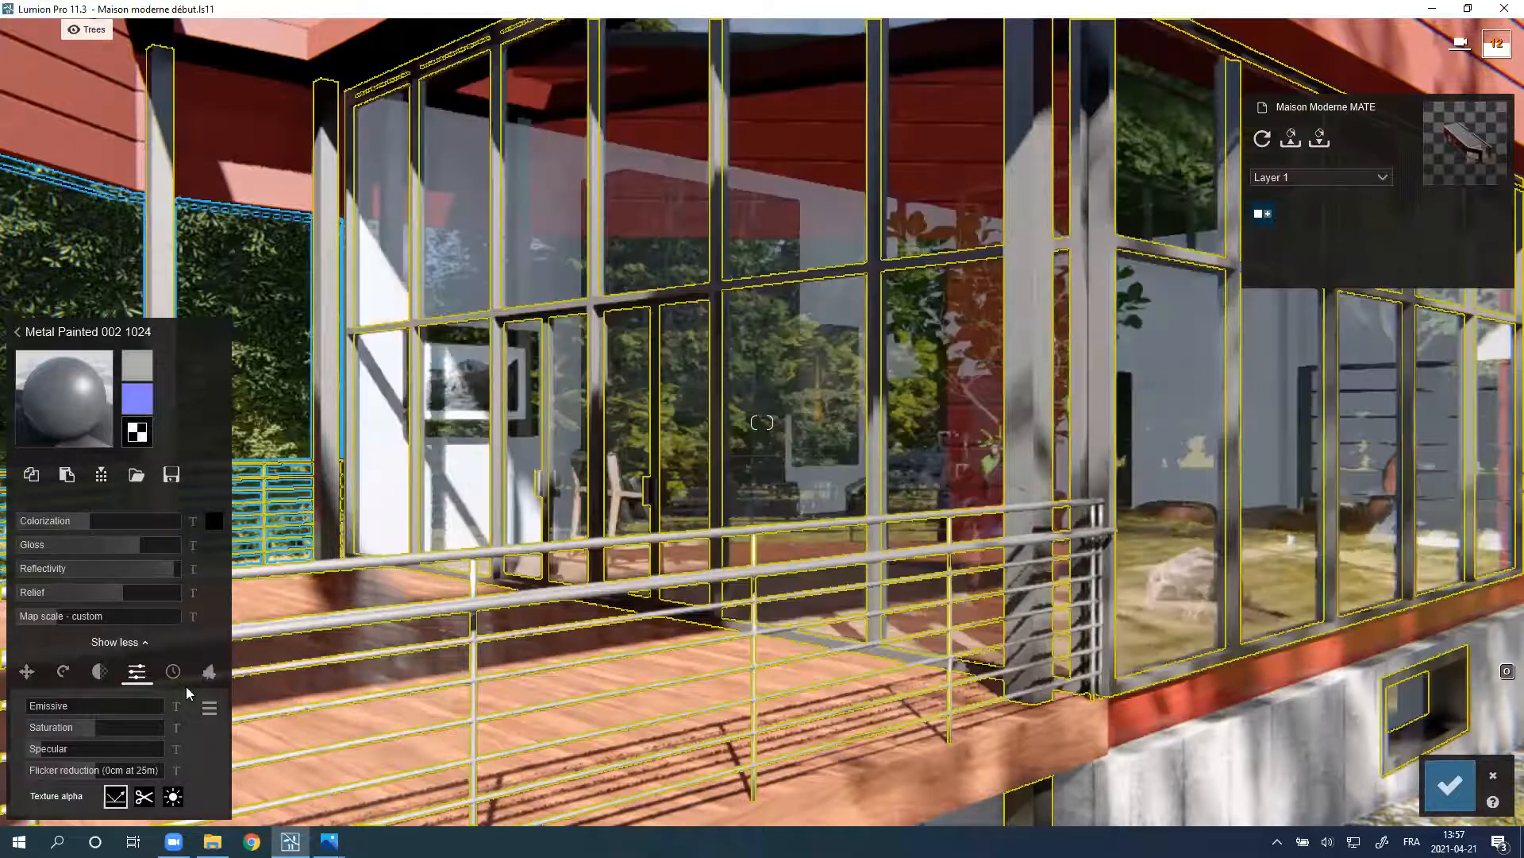
# Step: Apply Aluminium weathering to the window frames' material, testing the full amount and settling at about 0.2
pyautogui.click(173, 672)
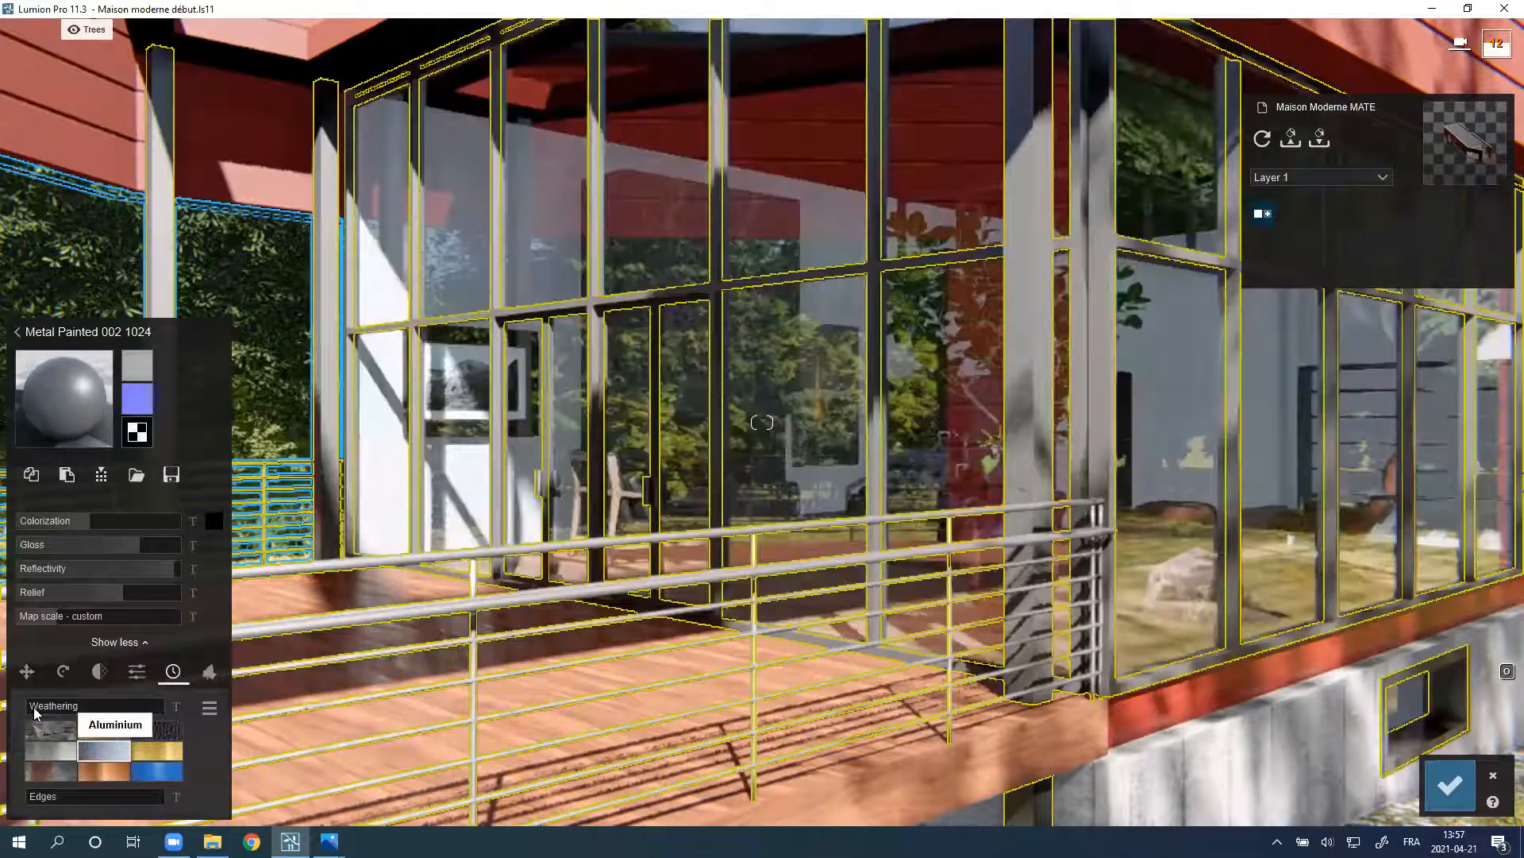
pyautogui.moveTo(33, 707); pyautogui.dragTo(191, 705)
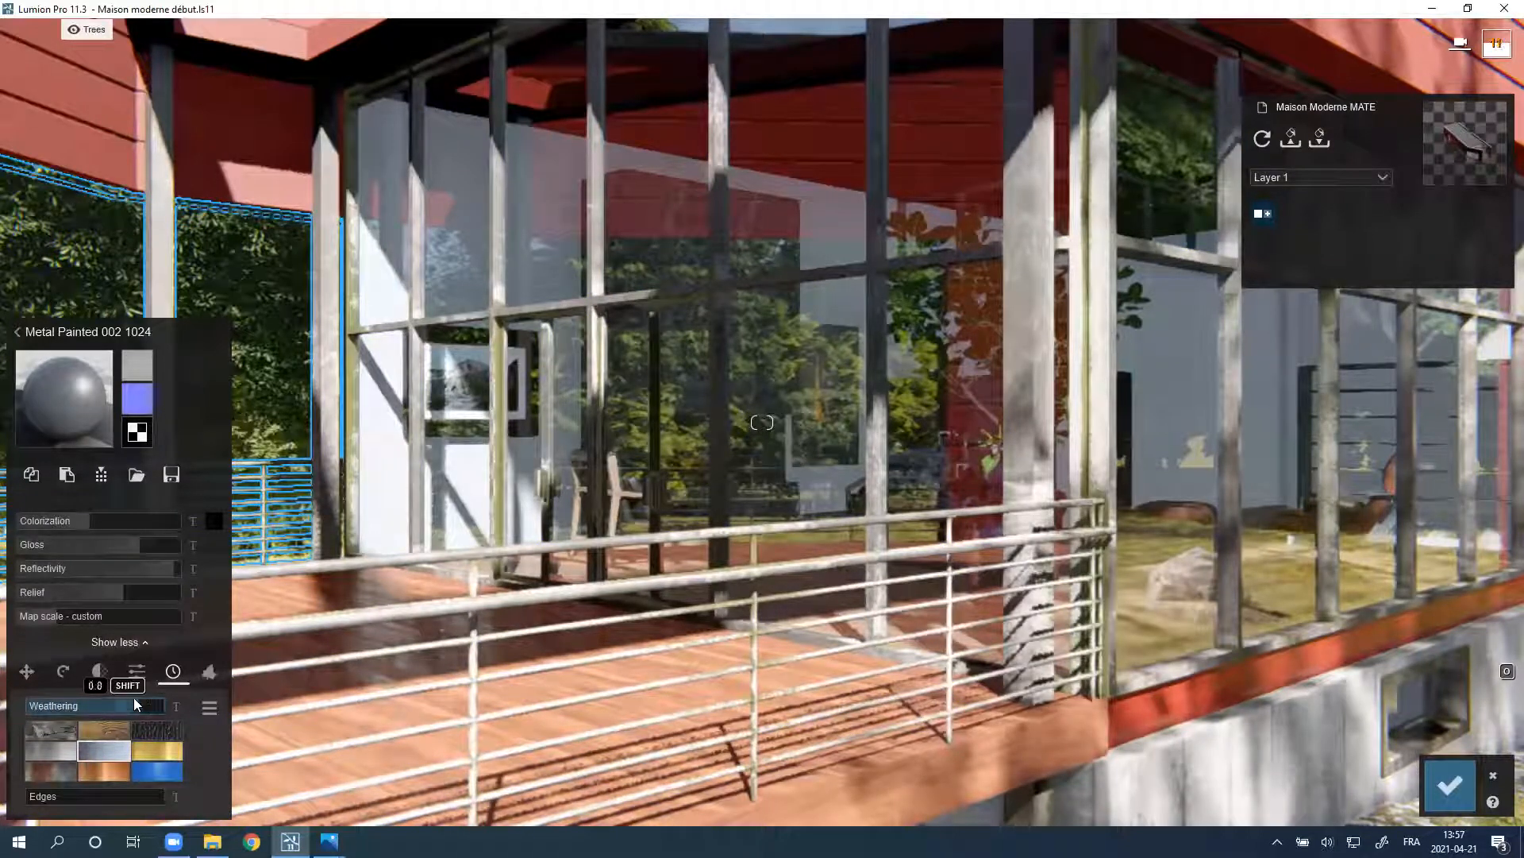
pyautogui.moveTo(134, 697); pyautogui.dragTo(170, 702)
pyautogui.click(64, 705)
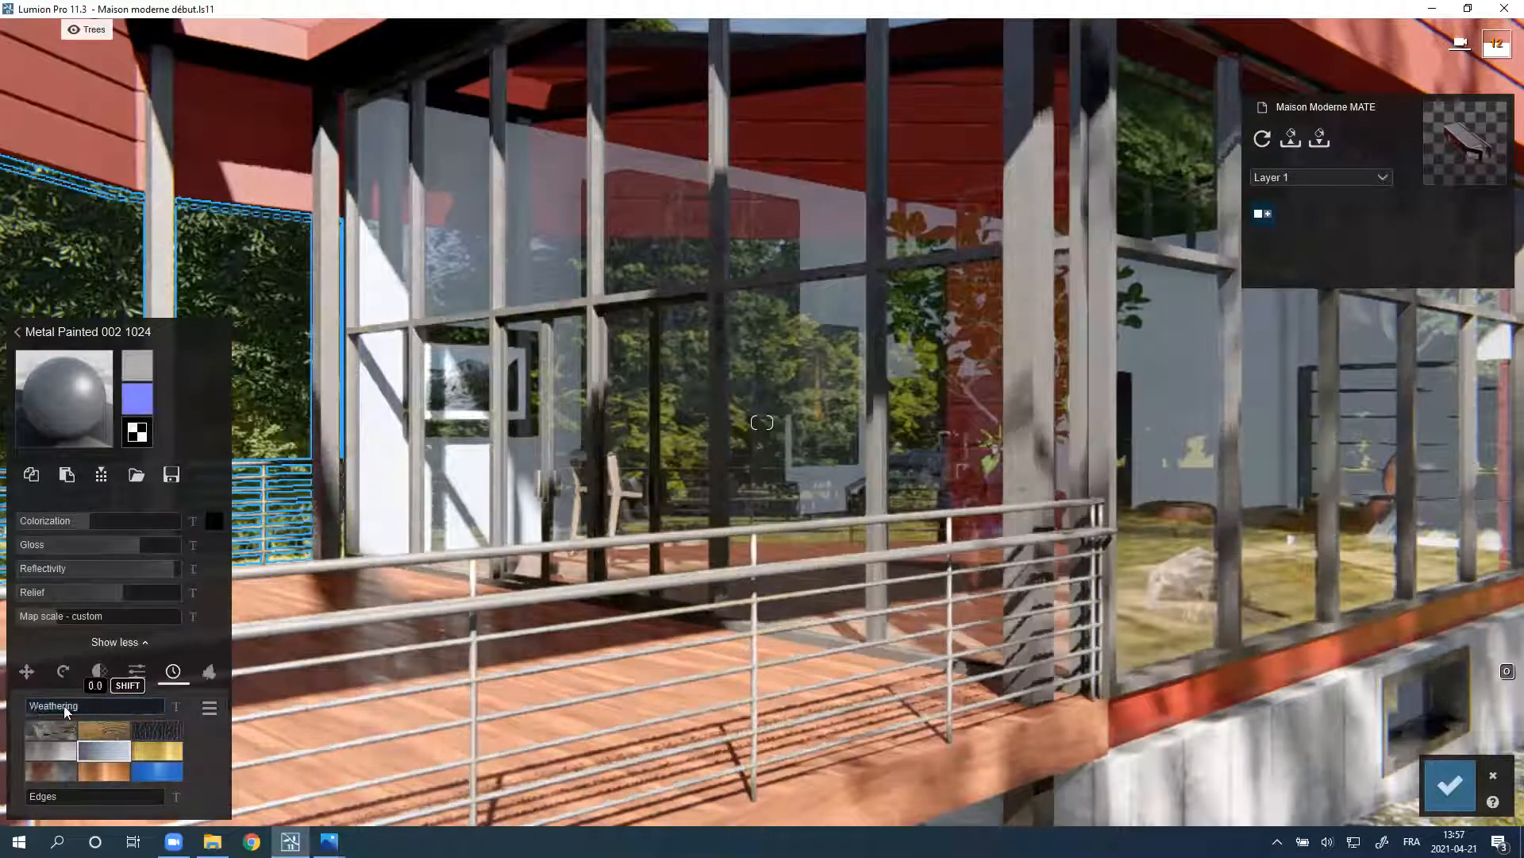
pyautogui.moveTo(69, 704)
pyautogui.mouseDown()
pyautogui.moveTo(30, 708)
pyautogui.moveTo(55, 707)
pyautogui.mouseUp()
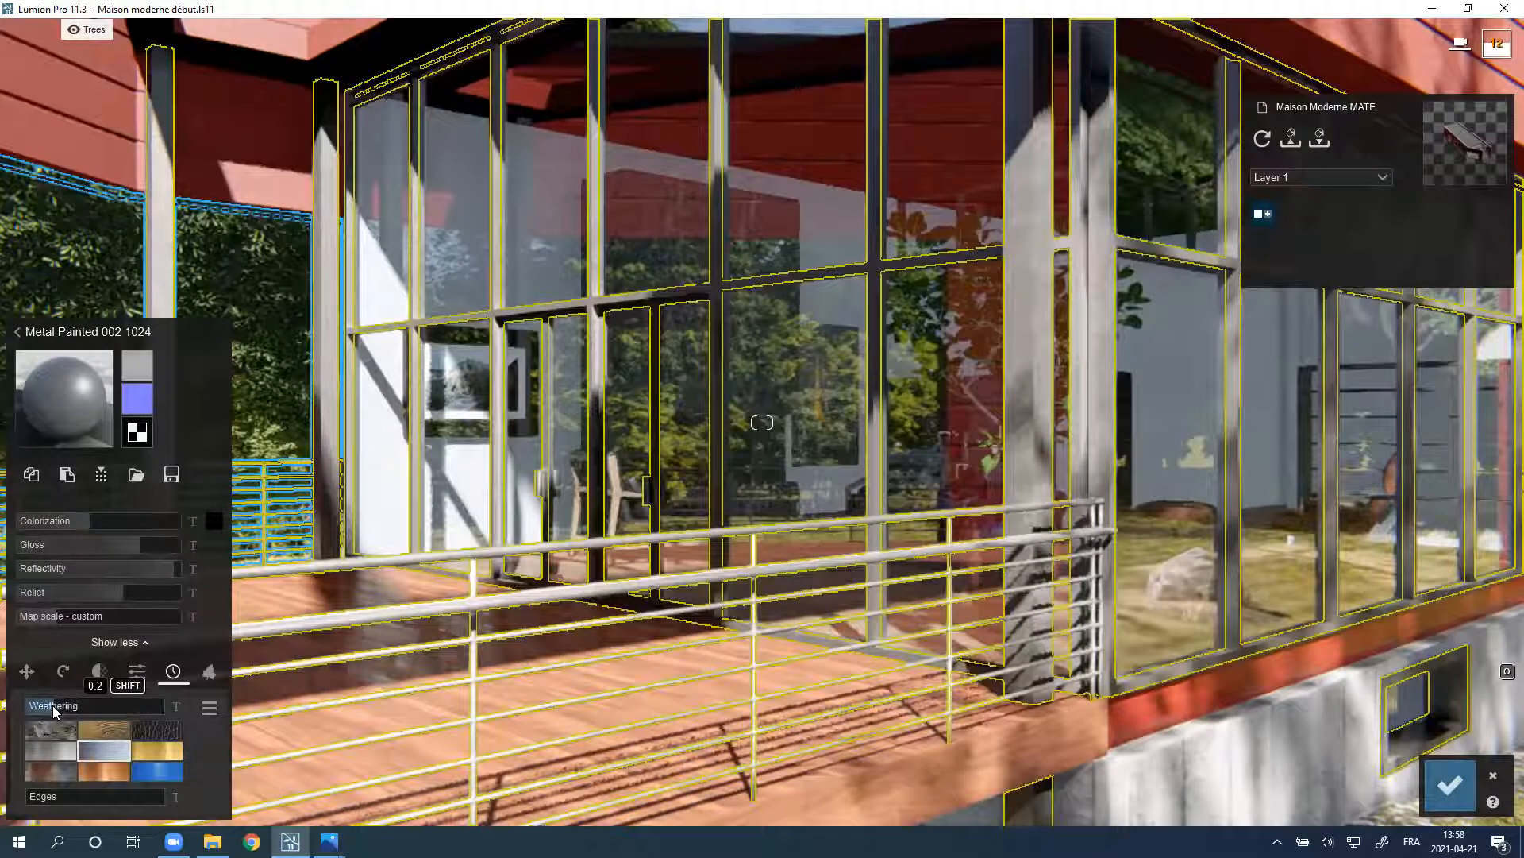
pyautogui.moveTo(53, 705); pyautogui.dragTo(50, 705)
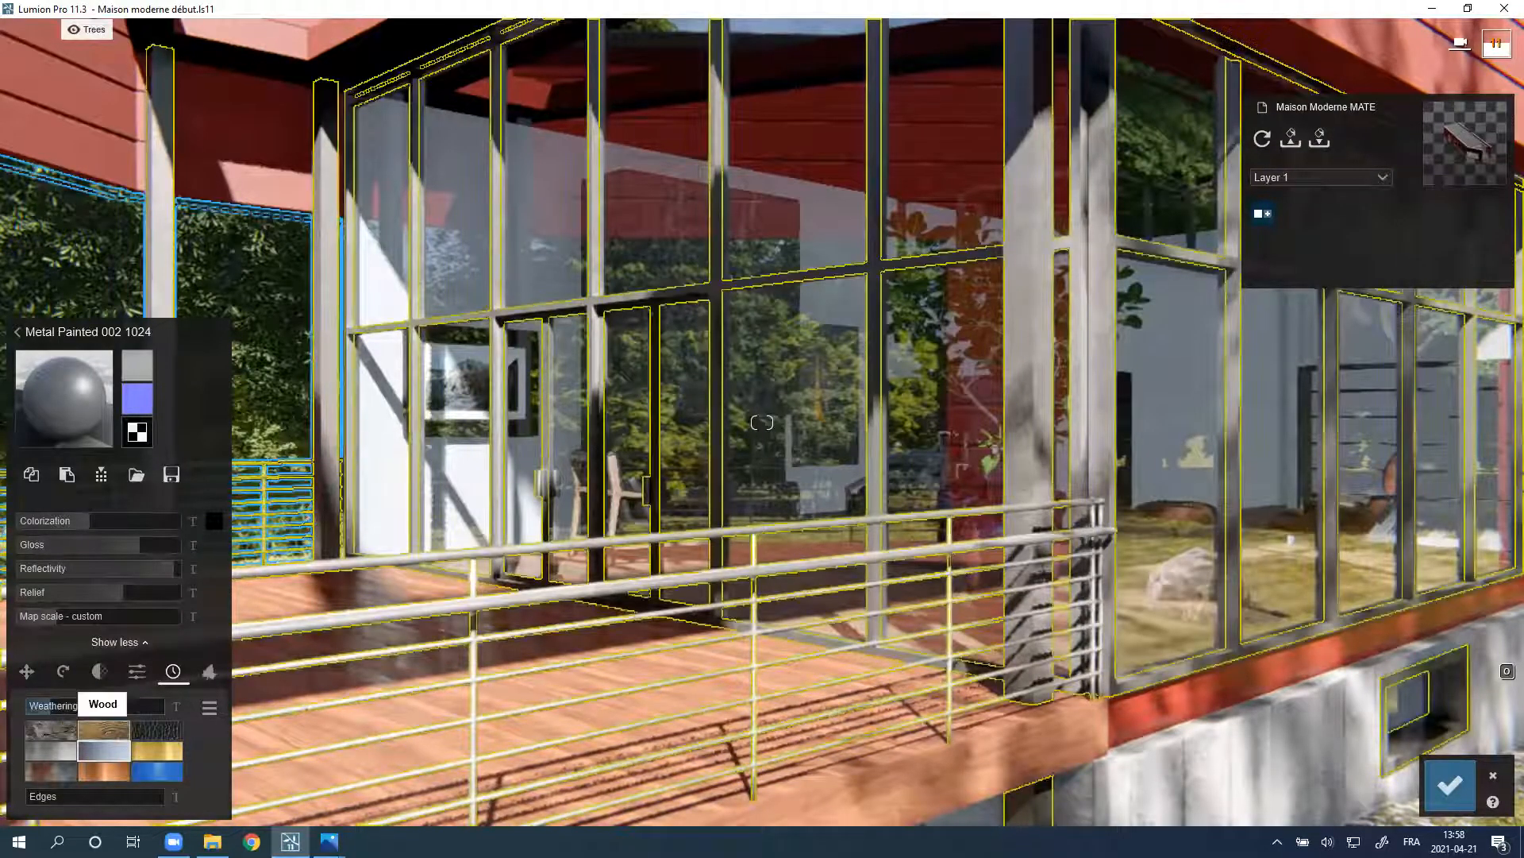
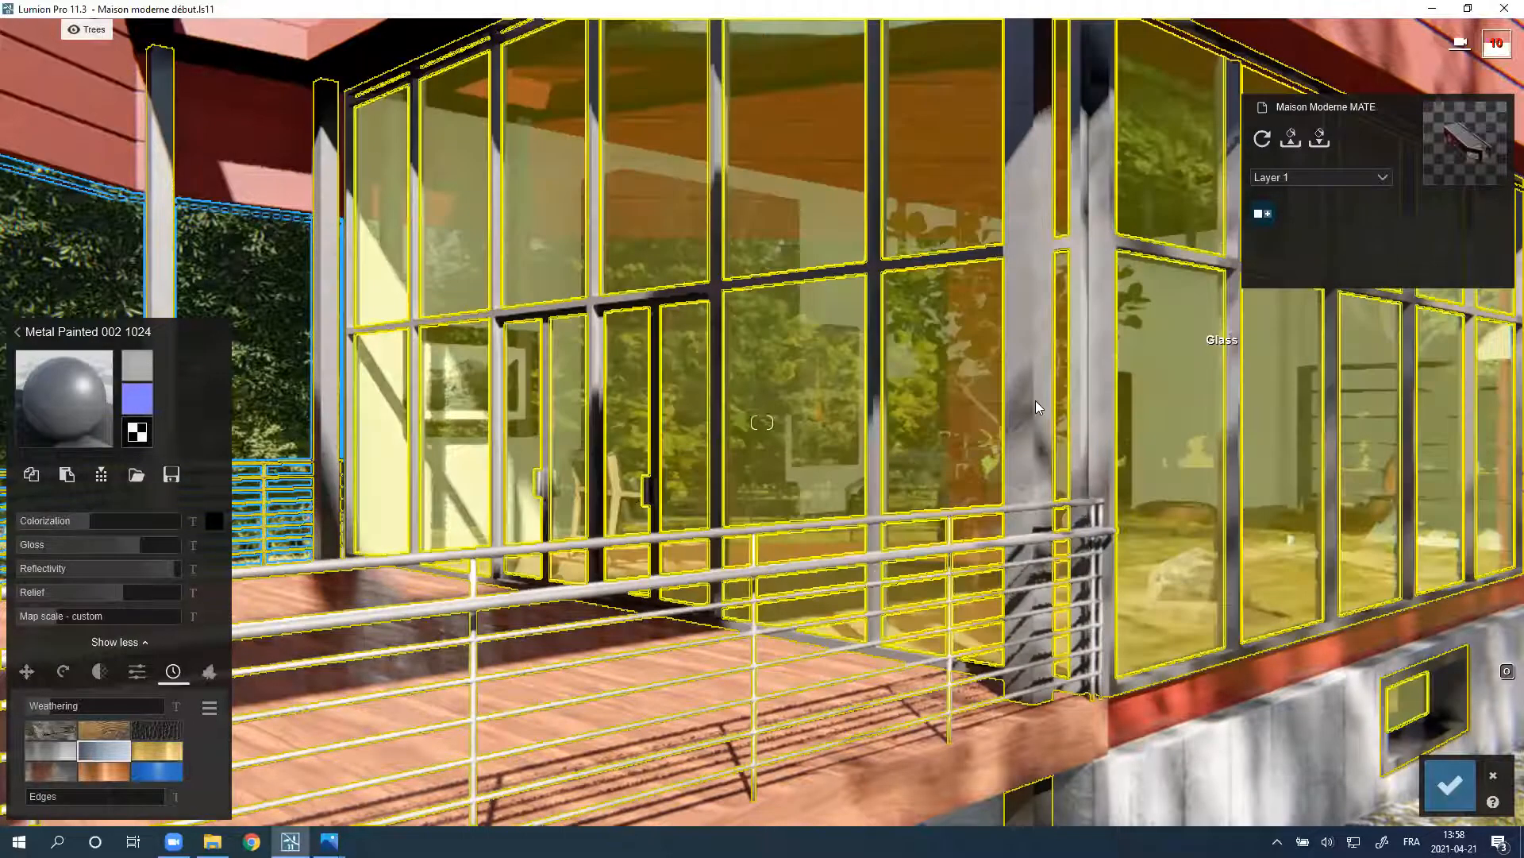
# Step: Adjust the frame material's Edges wear, testing it up to 1.0 and settling on a low amount
pyautogui.moveTo(1035, 400); pyautogui.dragTo(982, 505, button='right')
pyautogui.press('w')
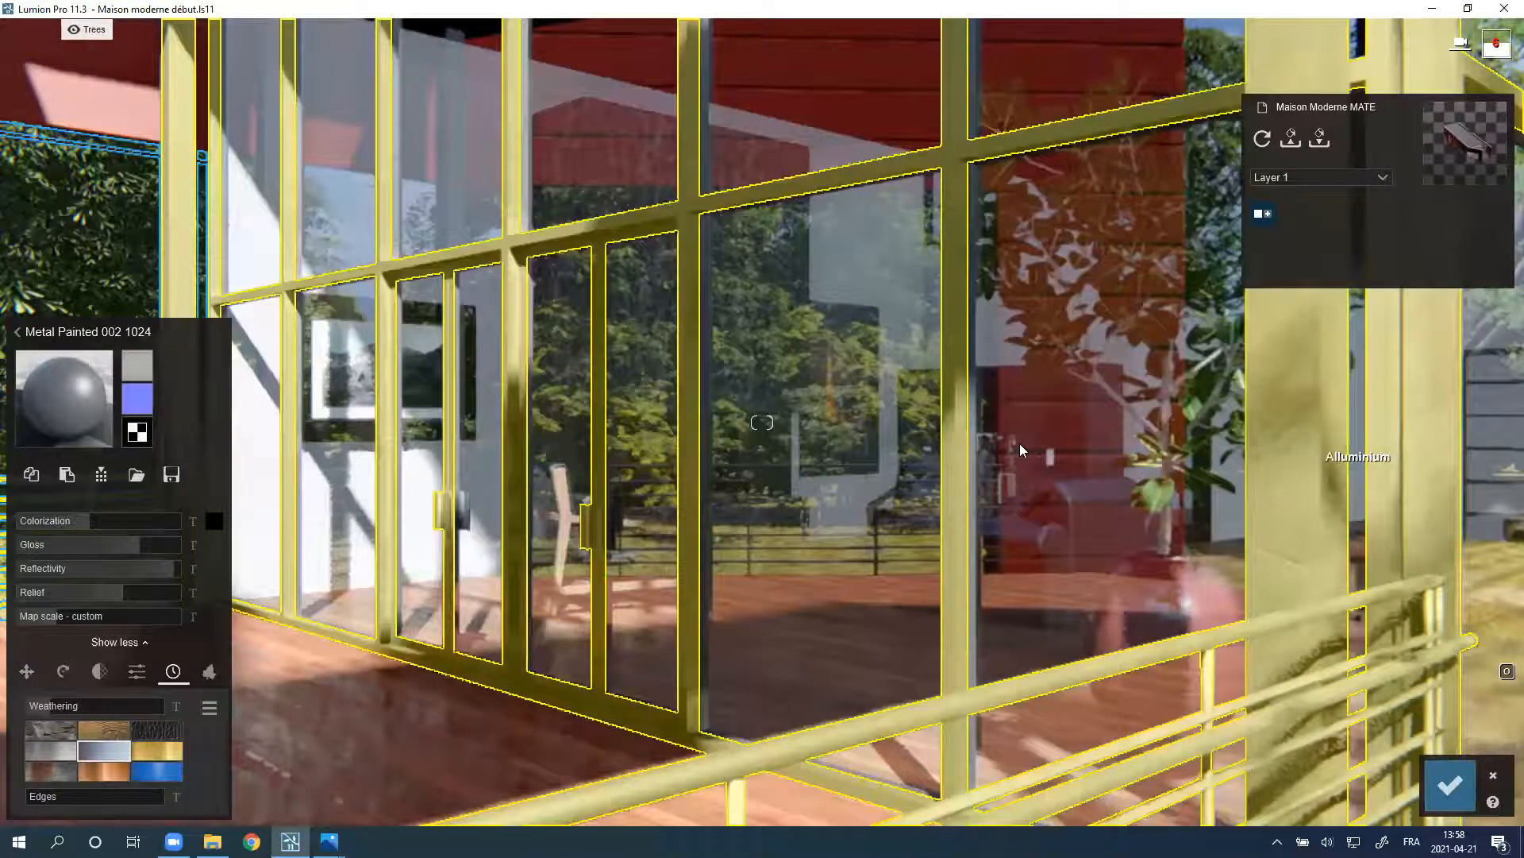
pyautogui.moveTo(1019, 443); pyautogui.dragTo(1030, 418, button='right')
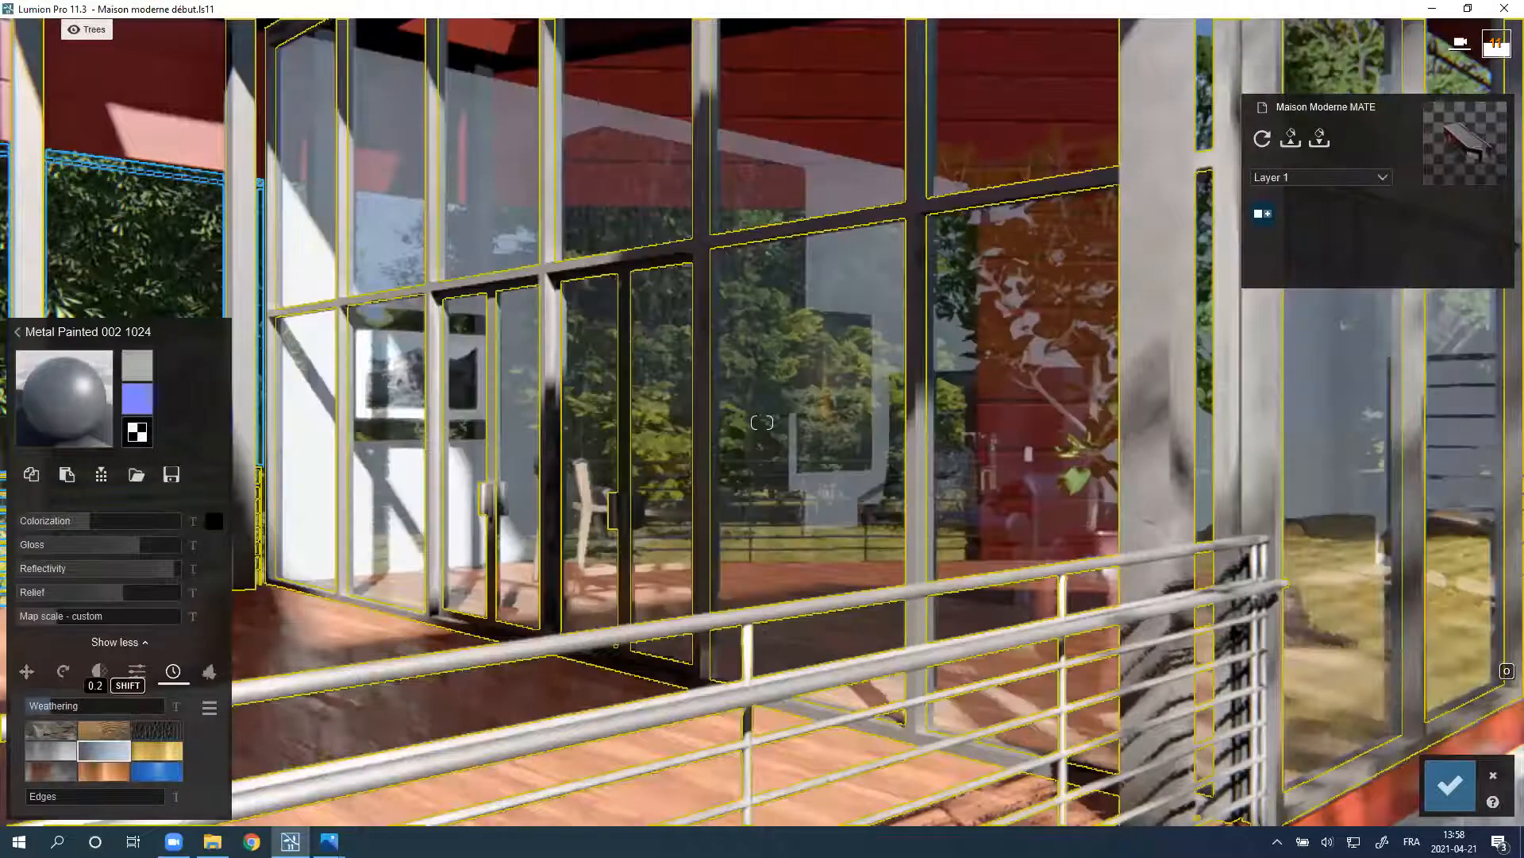
pyautogui.moveTo(37, 798)
pyautogui.mouseDown()
pyautogui.moveTo(130, 797)
pyautogui.moveTo(13, 798)
pyautogui.mouseUp()
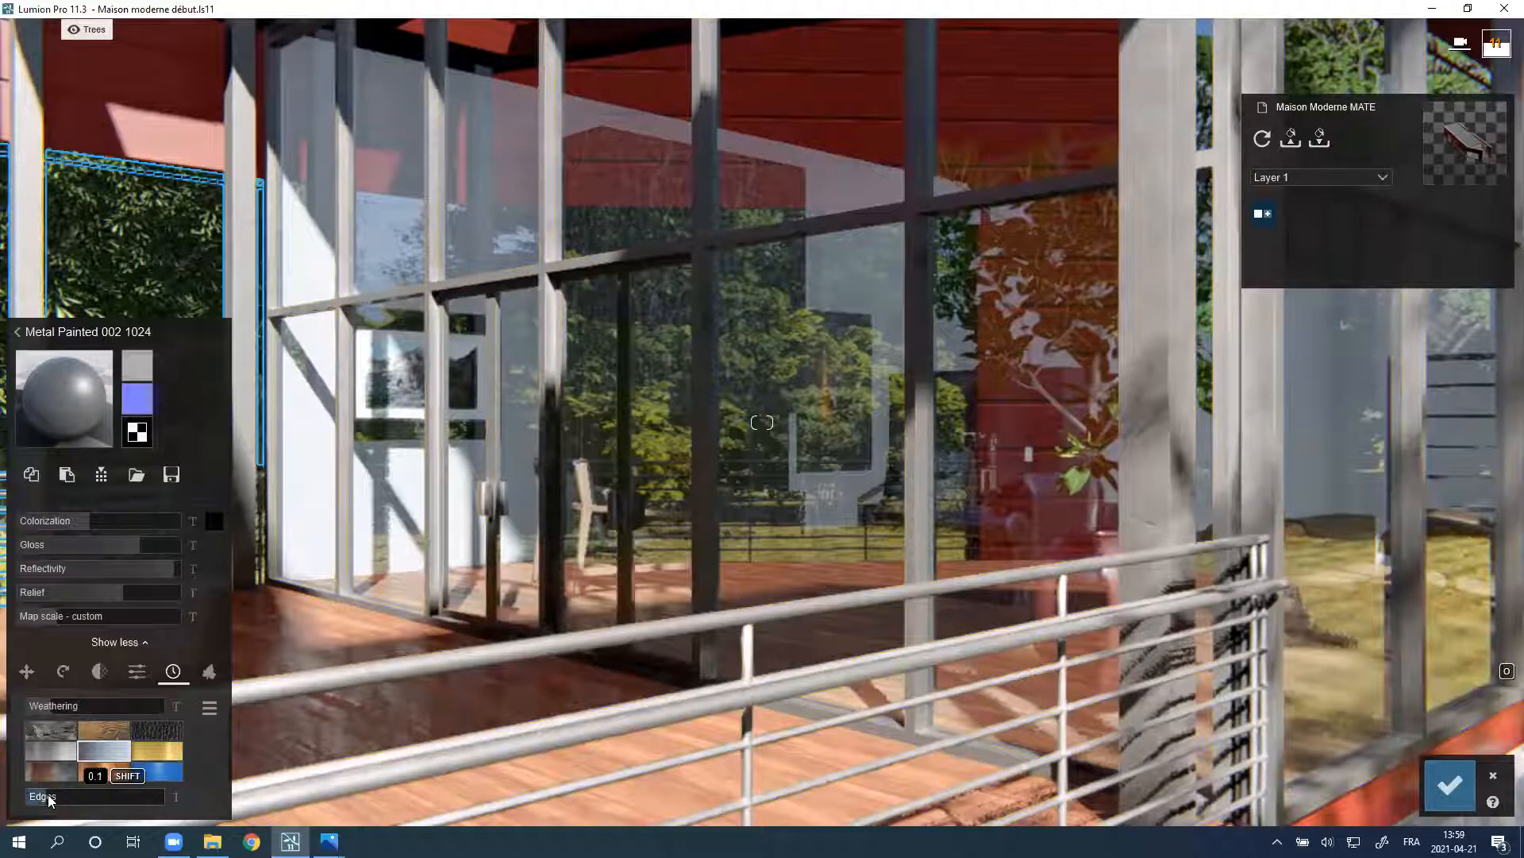
pyautogui.moveTo(48, 799); pyautogui.dragTo(246, 803)
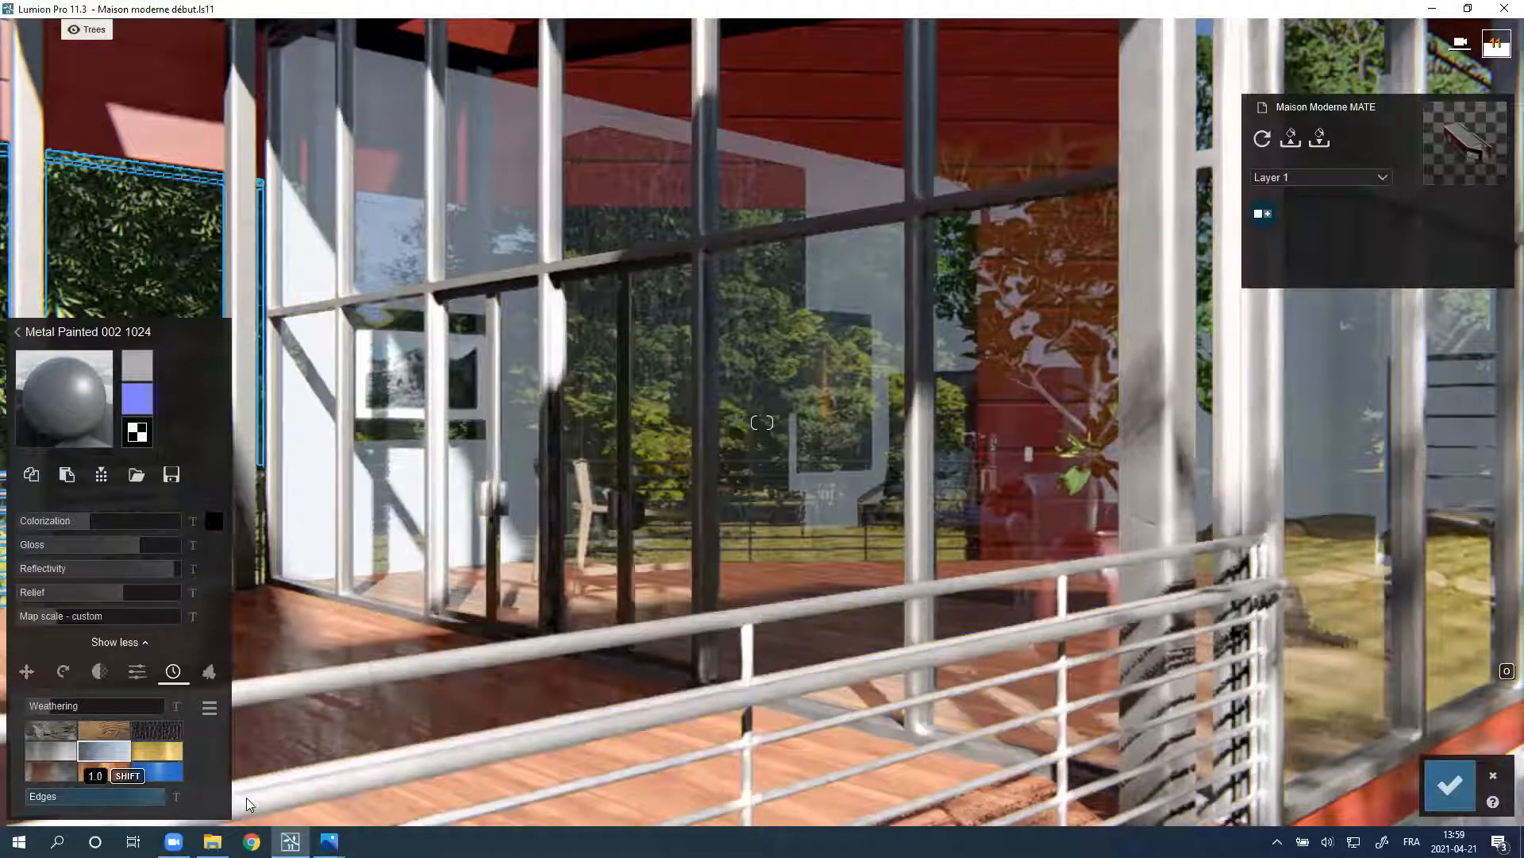
pyautogui.moveTo(112, 794)
pyautogui.mouseDown()
pyautogui.moveTo(39, 798)
pyautogui.moveTo(54, 797)
pyautogui.mouseUp()
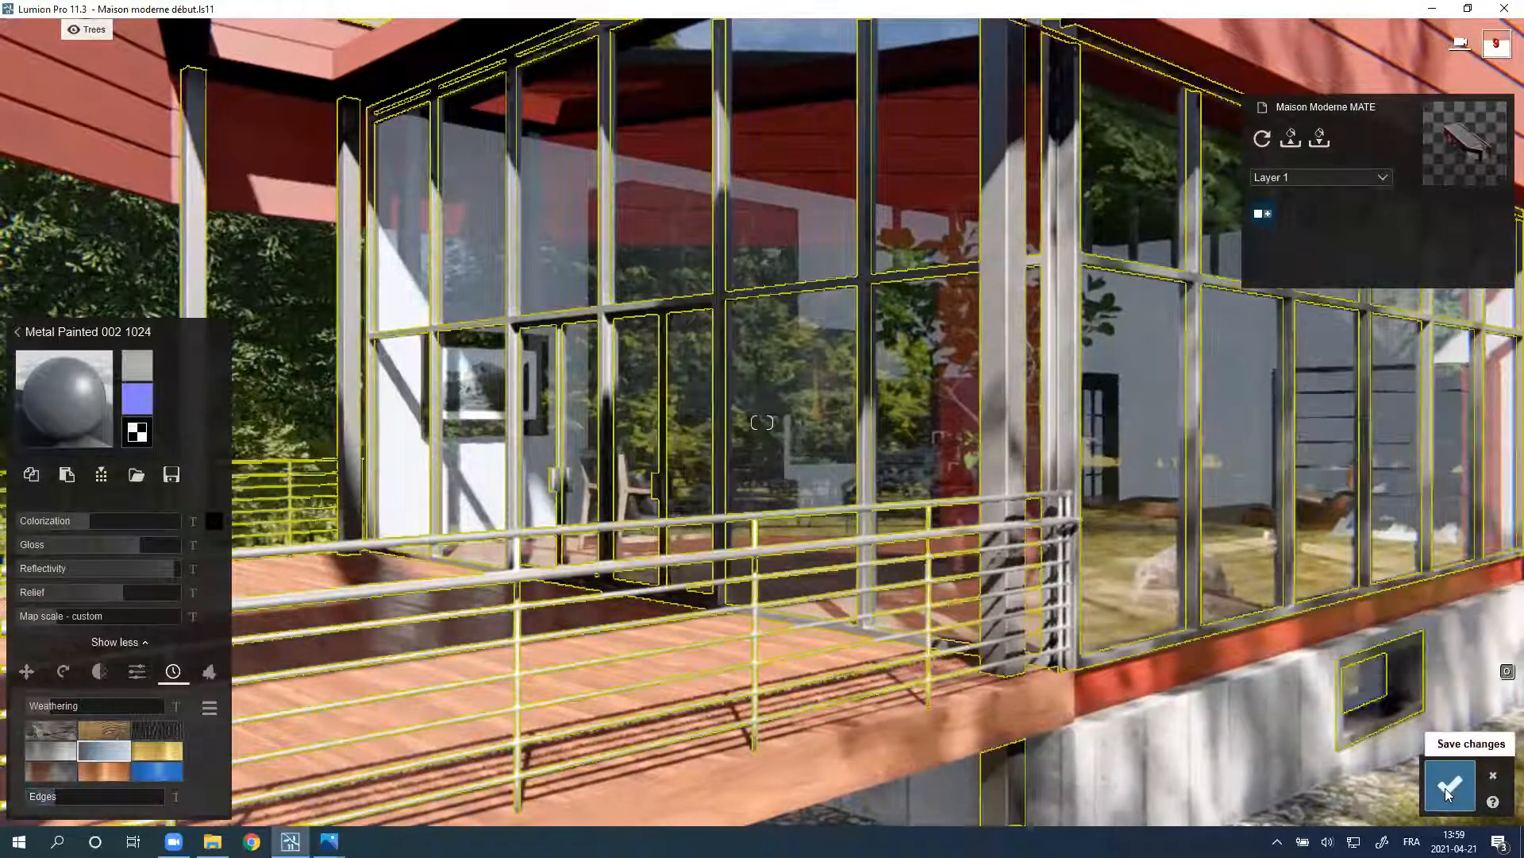
# Step: Save the material changes and refresh the previews of Photo - 4 and Photo - 2
pyautogui.click(1445, 788)
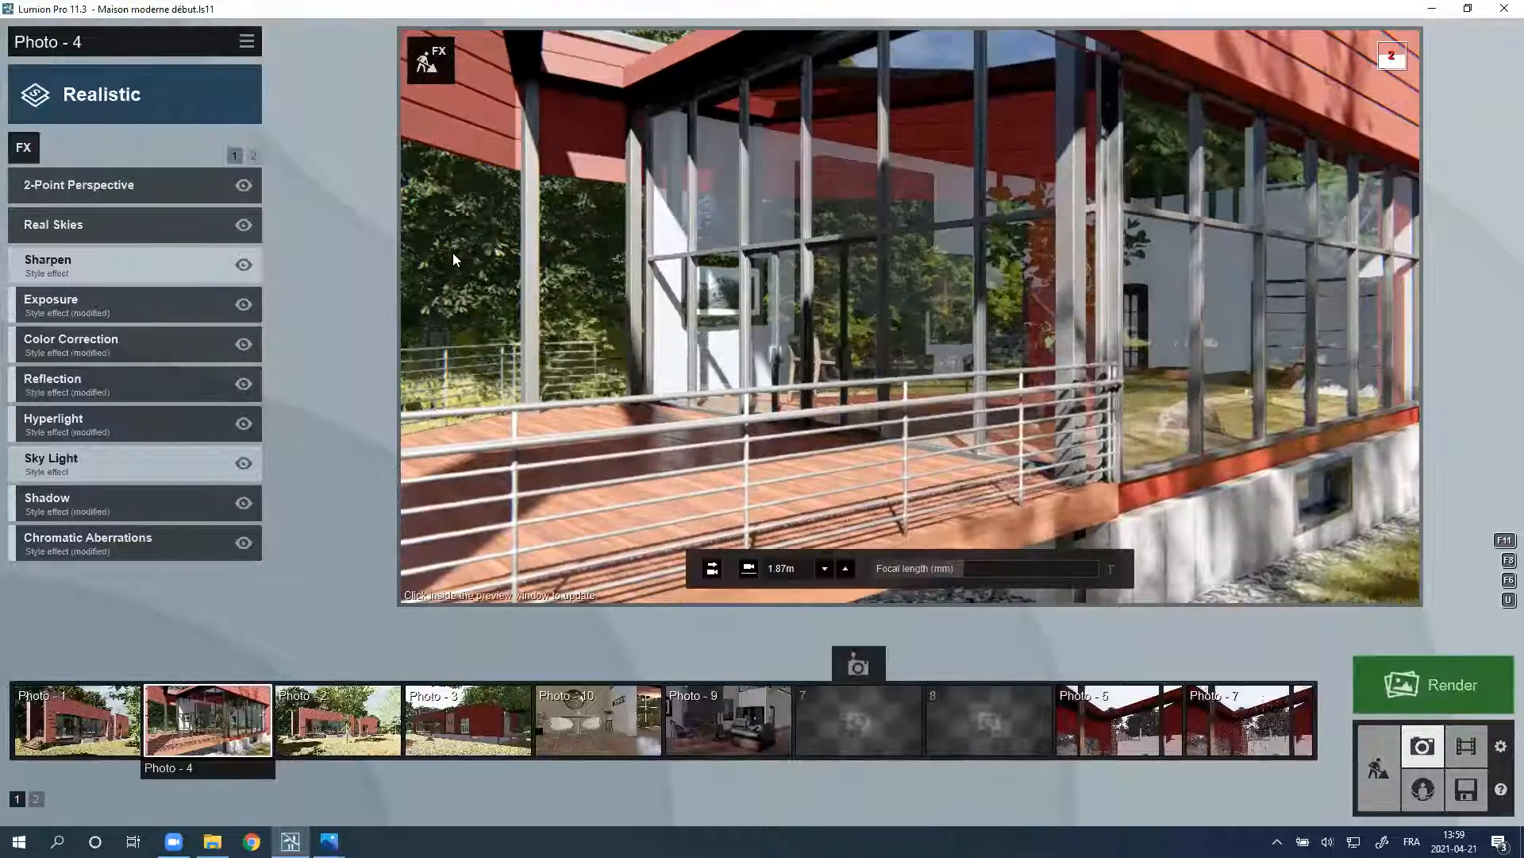
pyautogui.click(453, 254)
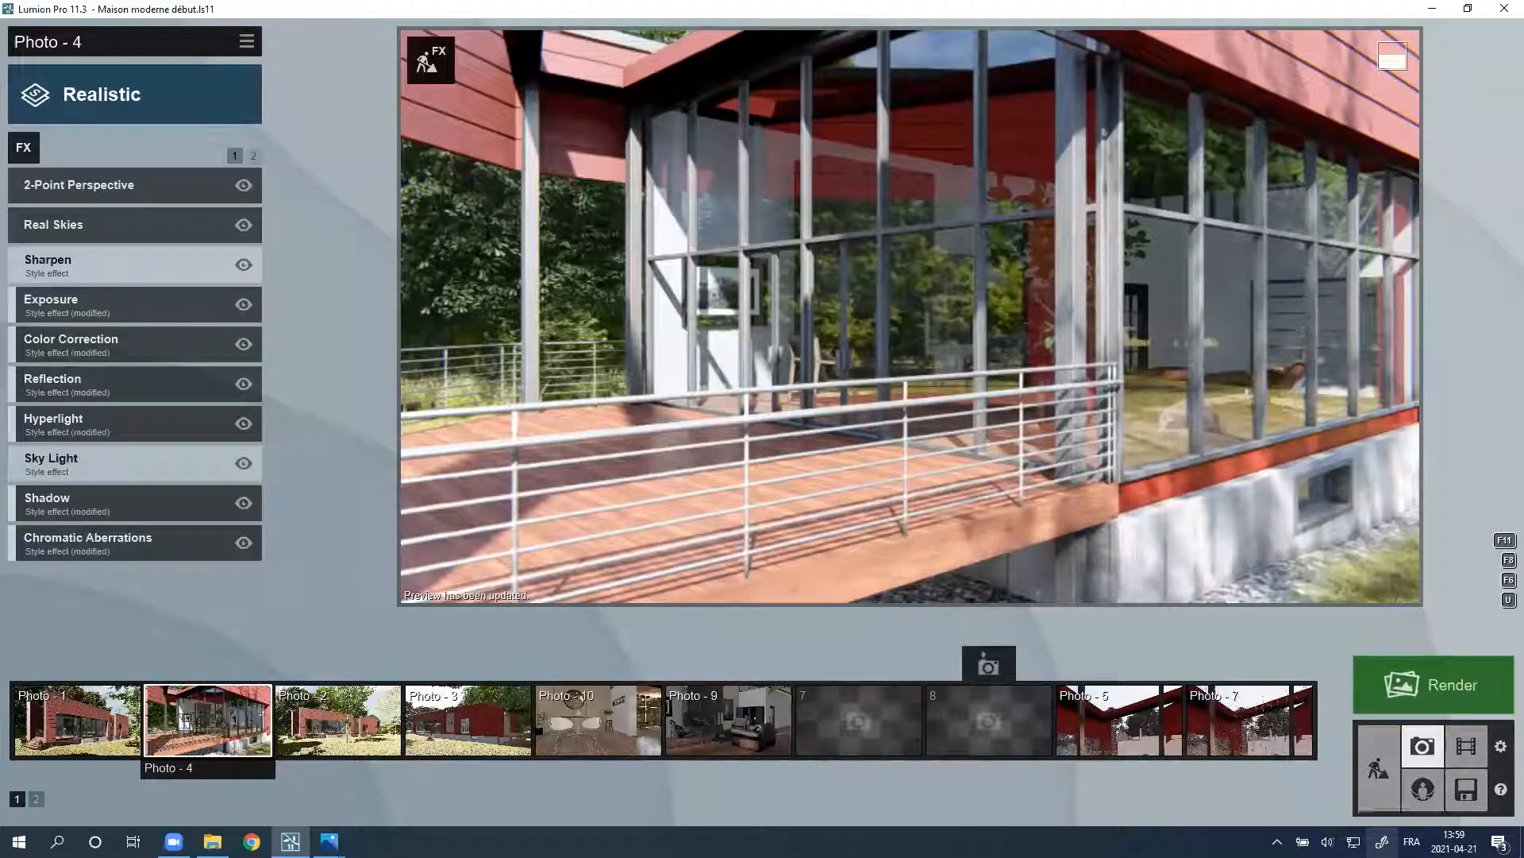
pyautogui.moveTo(1167, 370)
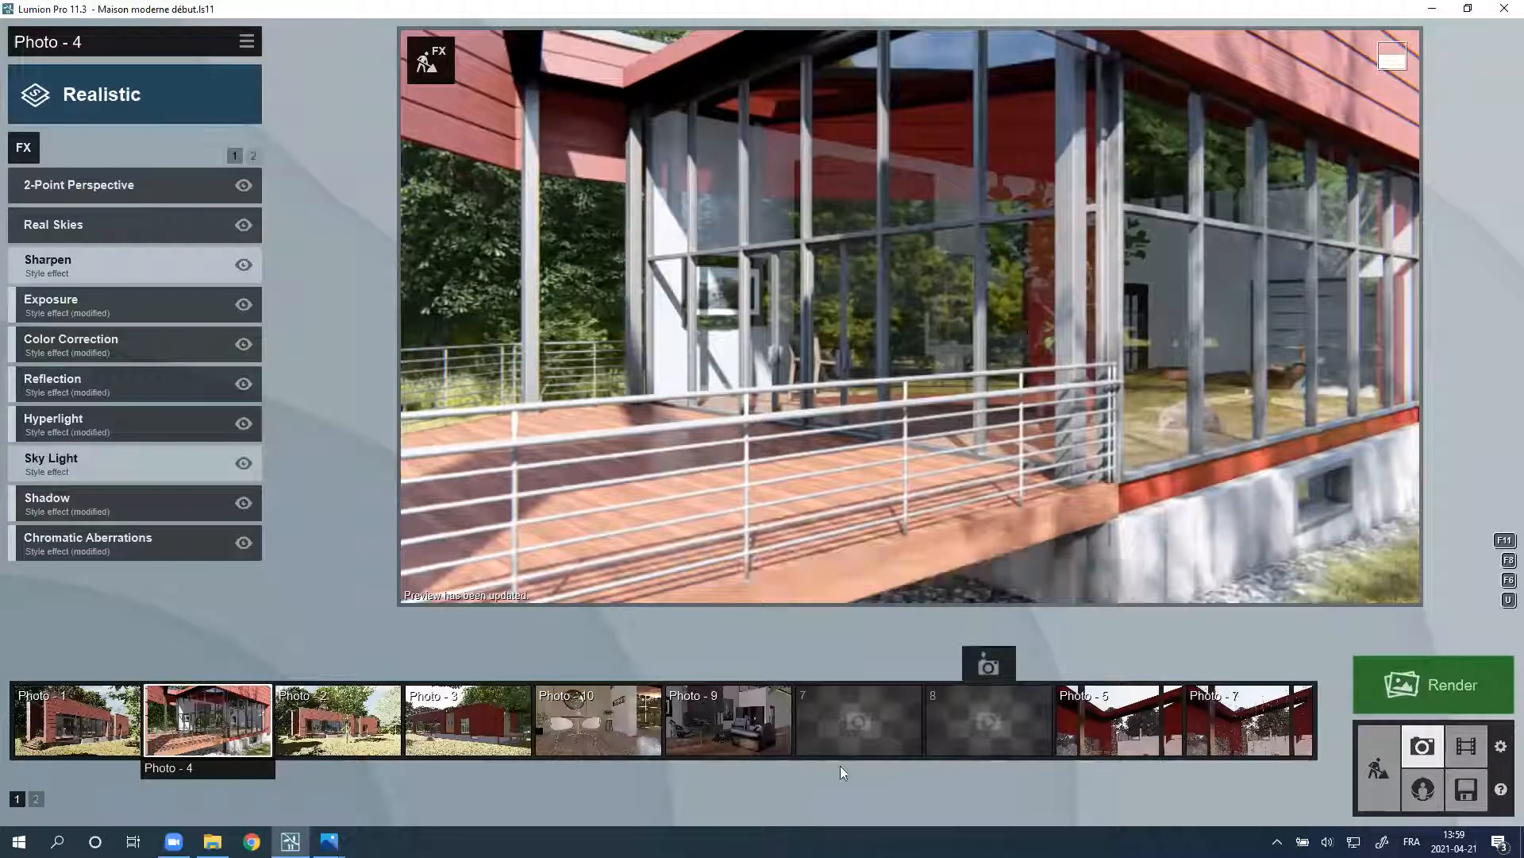
pyautogui.click(343, 730)
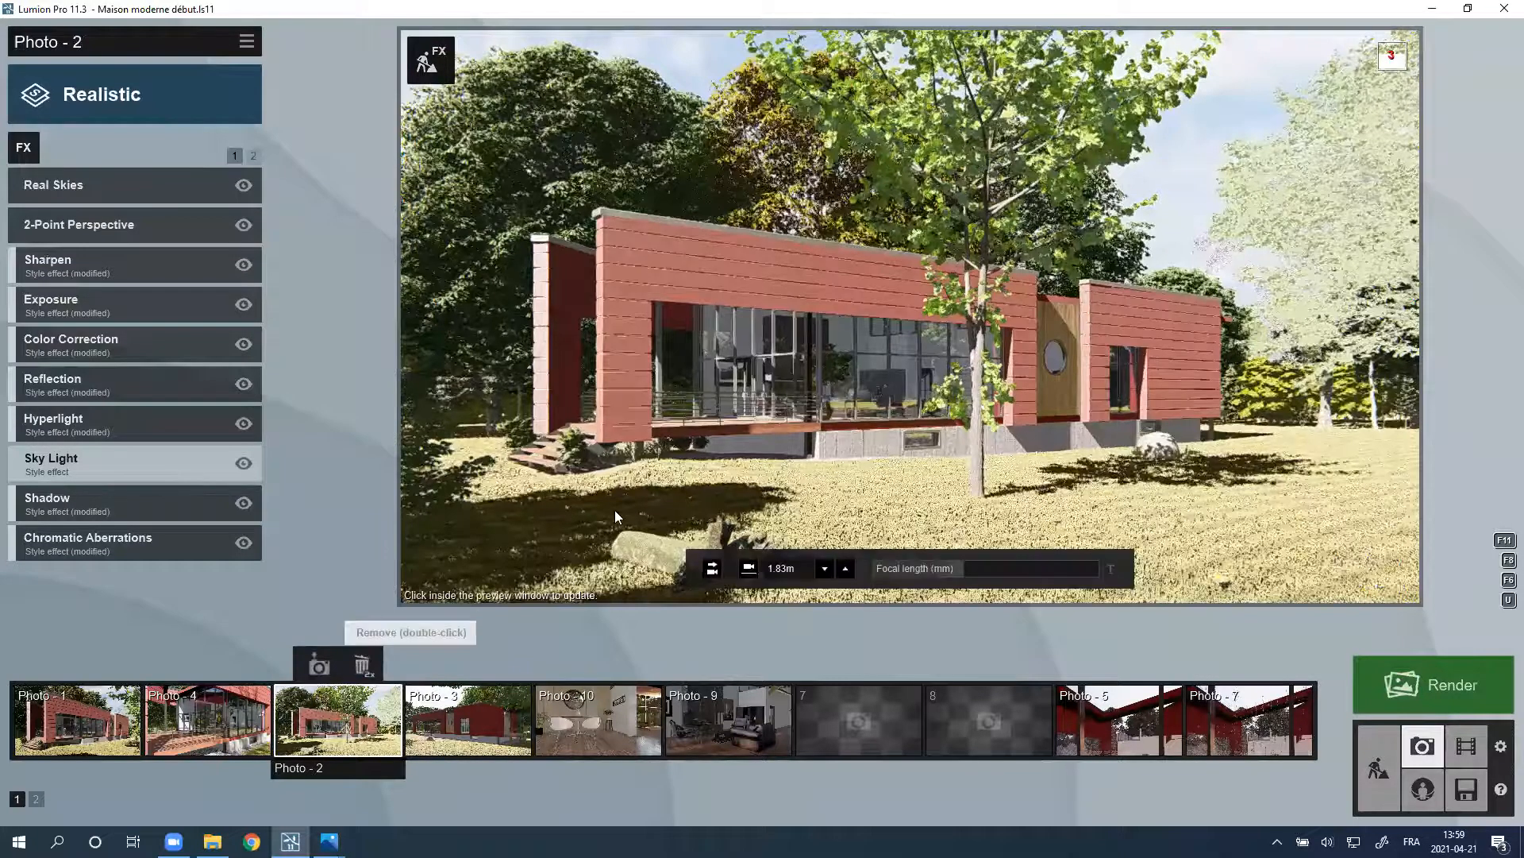
pyautogui.click(624, 500)
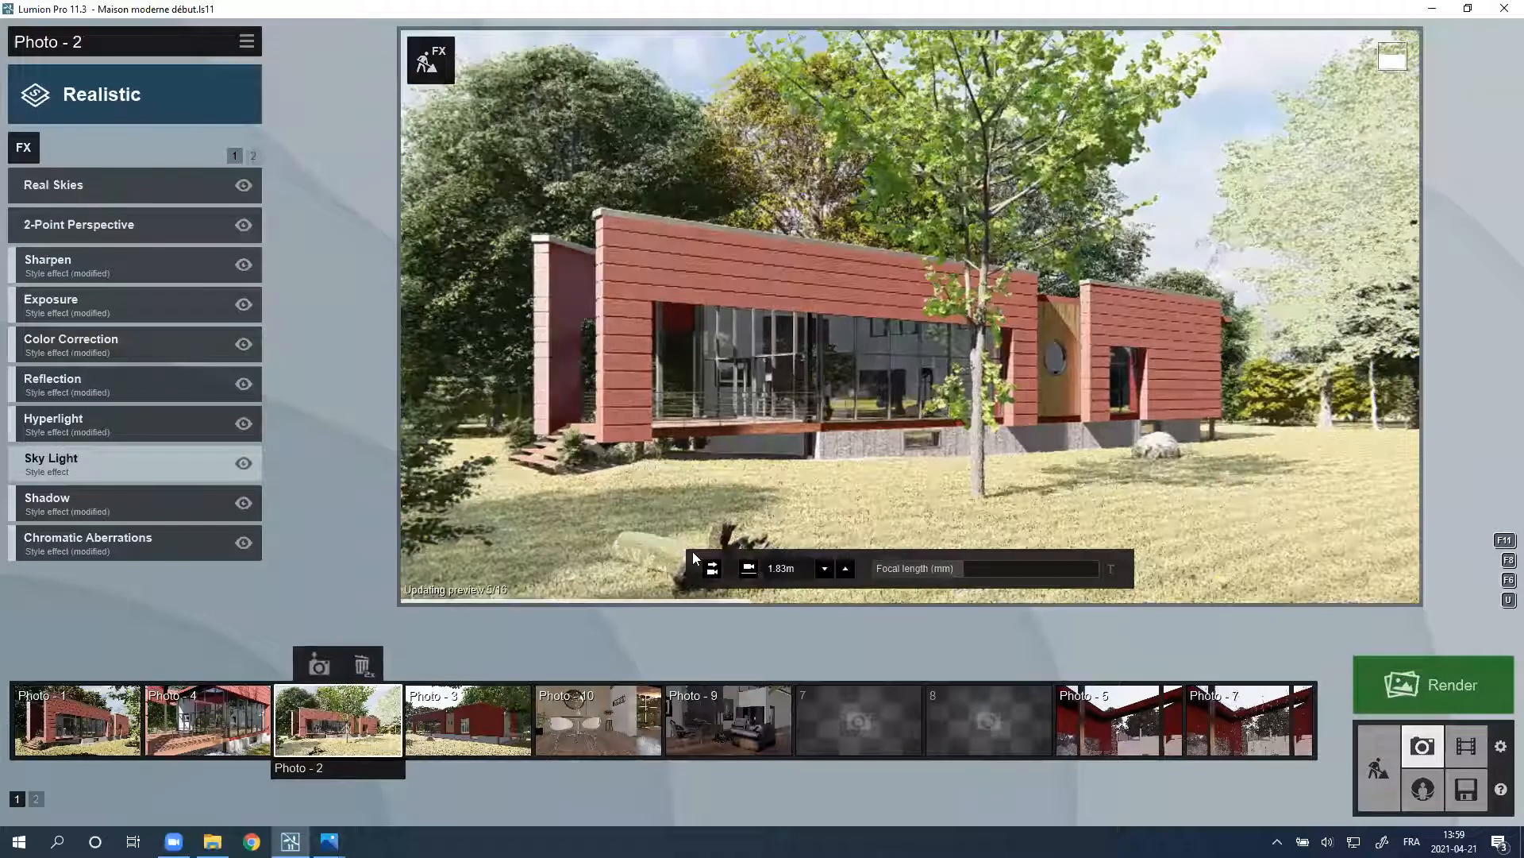
# Step: Open Photo - 3, toggle its Real Skies effect off and on, and refresh its preview
pyautogui.click(443, 745)
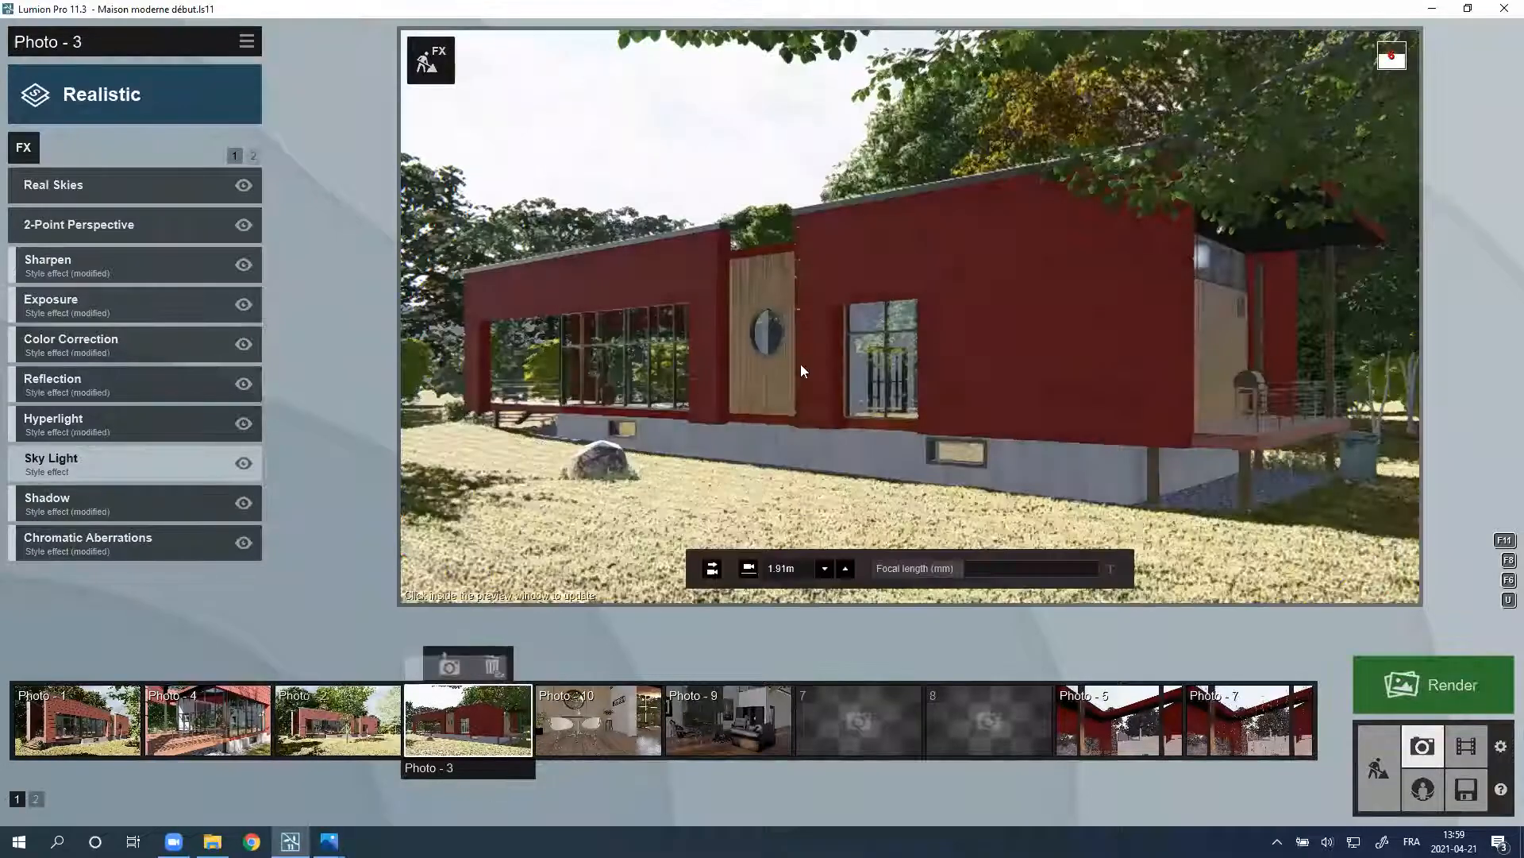
pyautogui.click(449, 667)
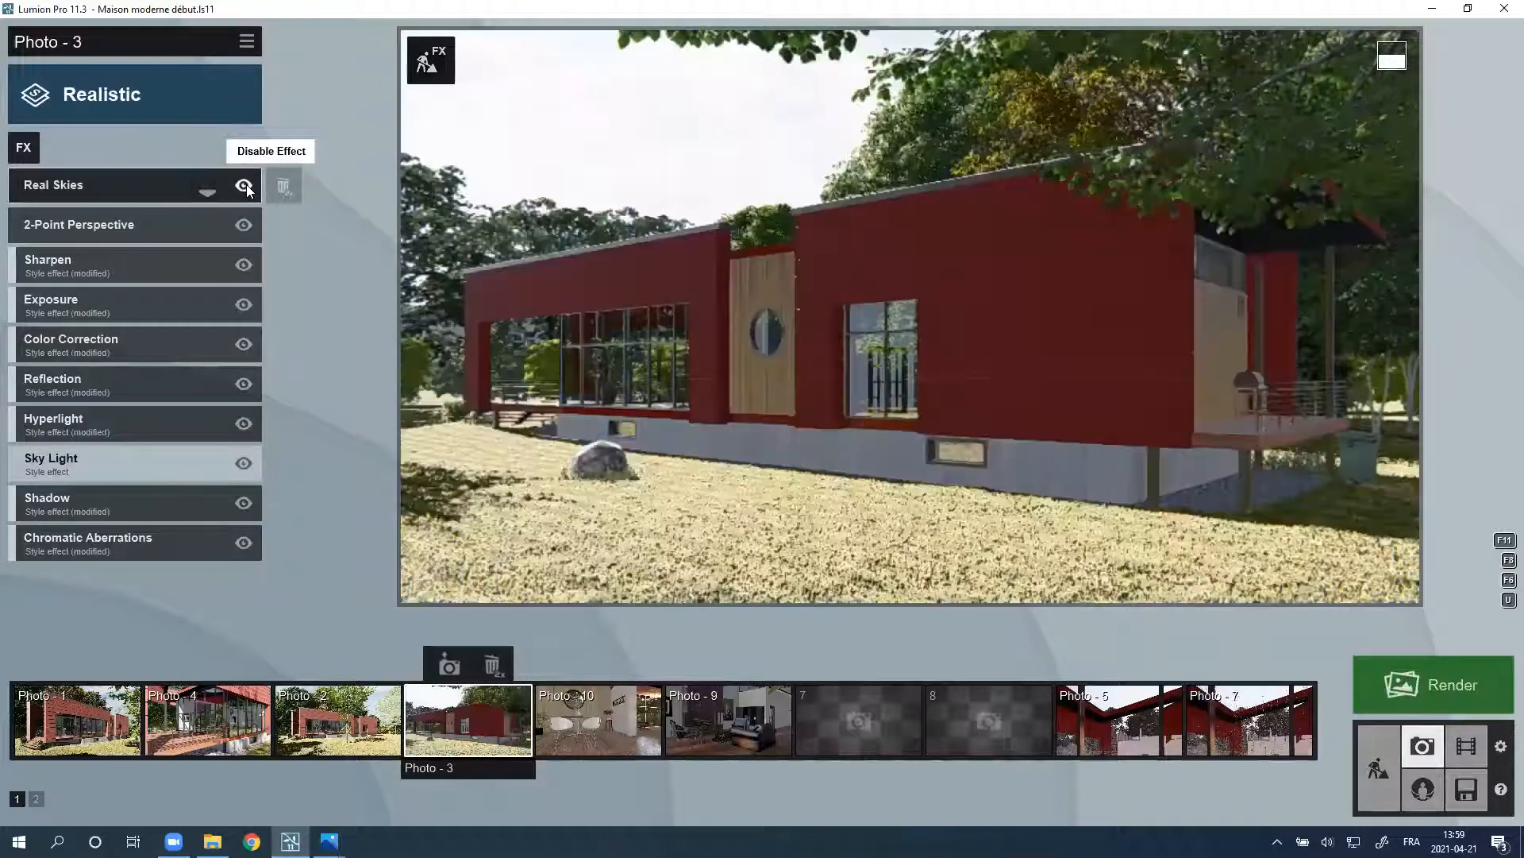
pyautogui.click(244, 185)
pyautogui.click(243, 185)
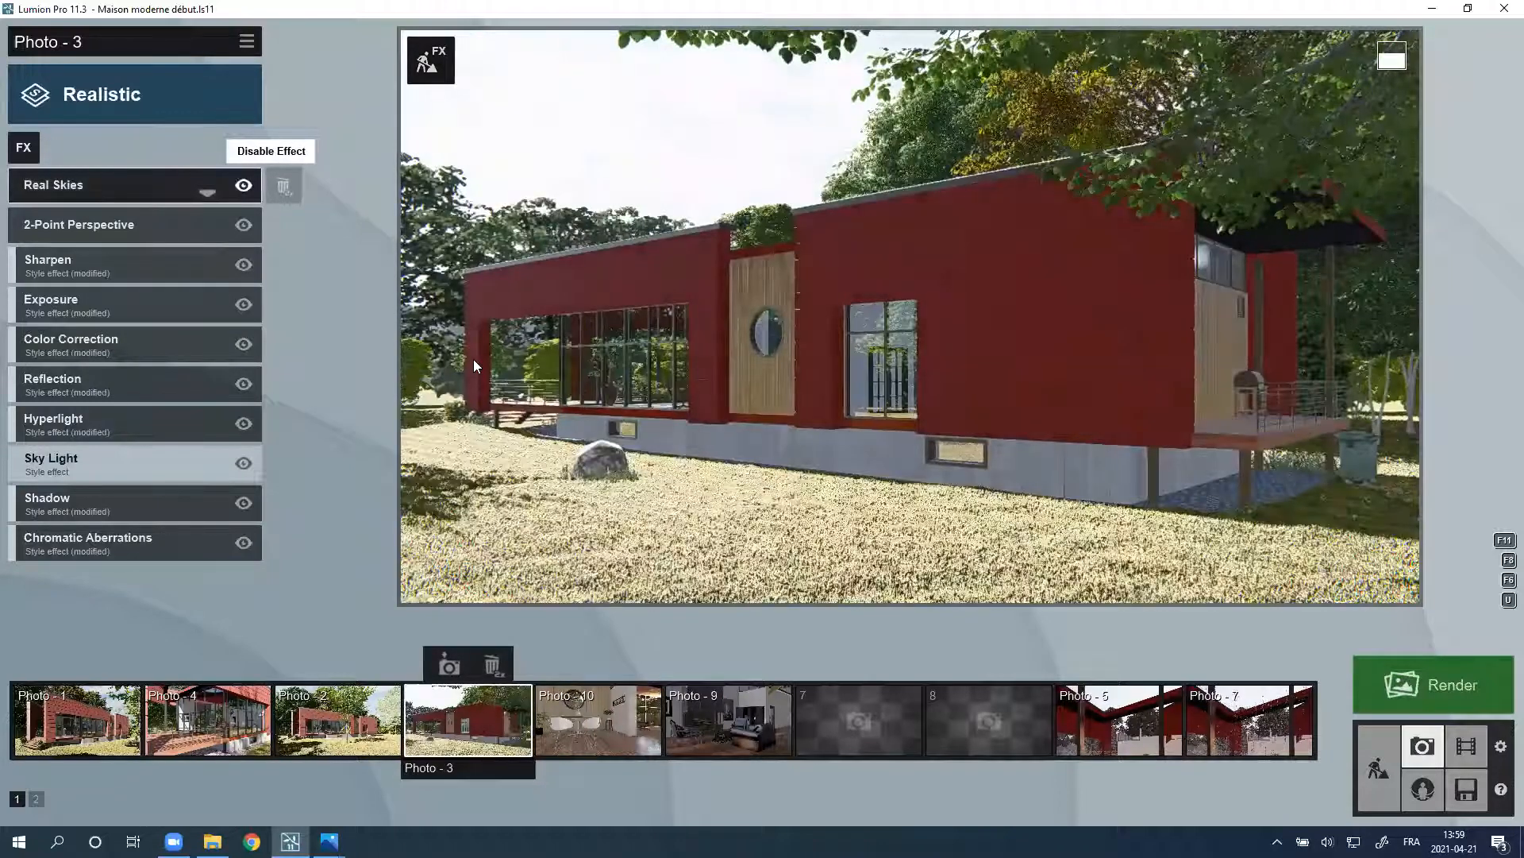
pyautogui.click(611, 495)
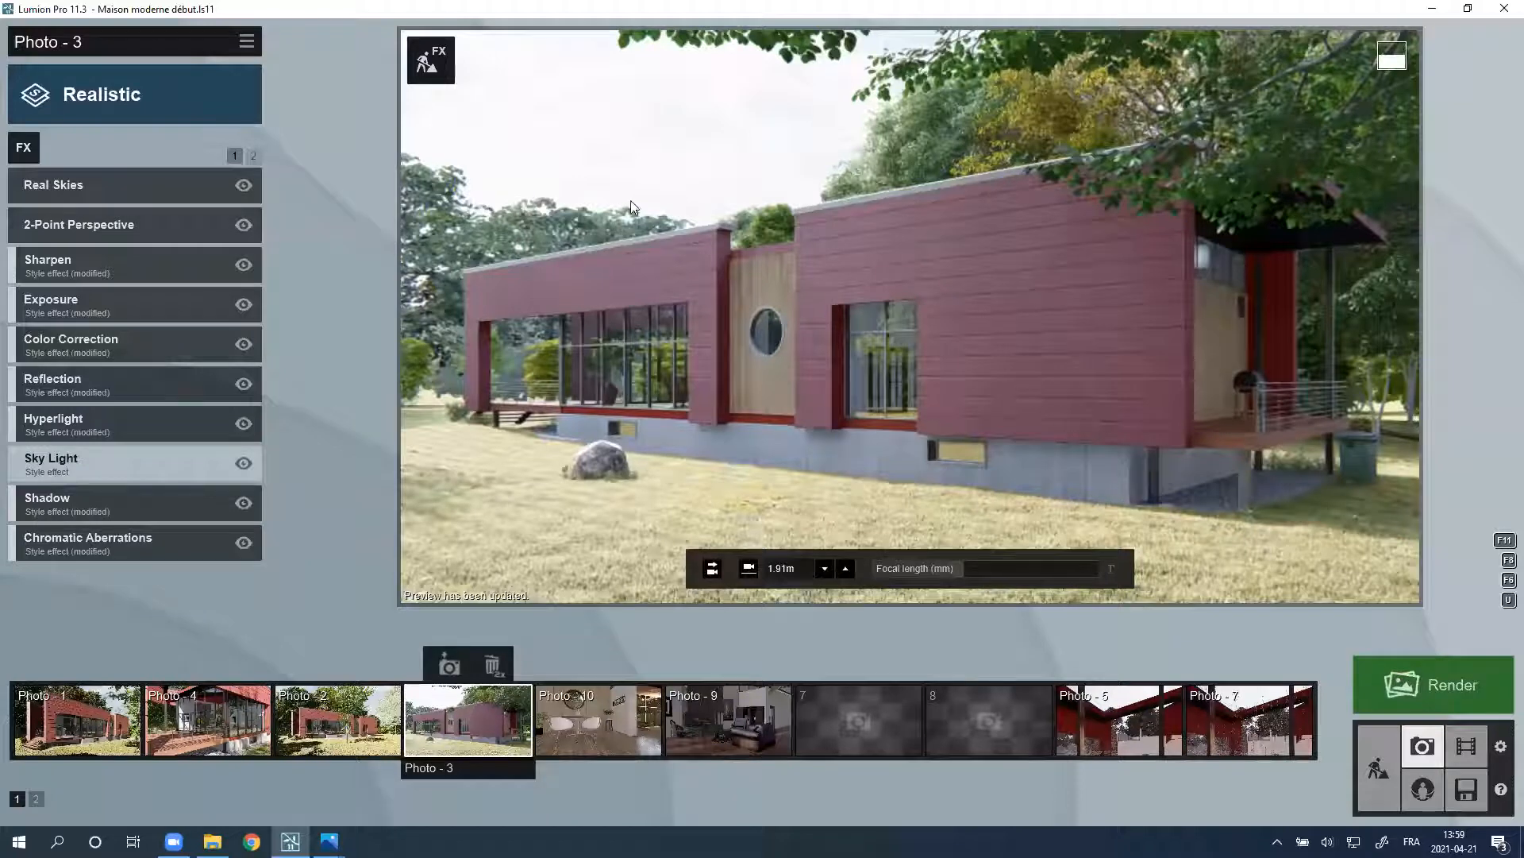
pyautogui.moveTo(1231, 663)
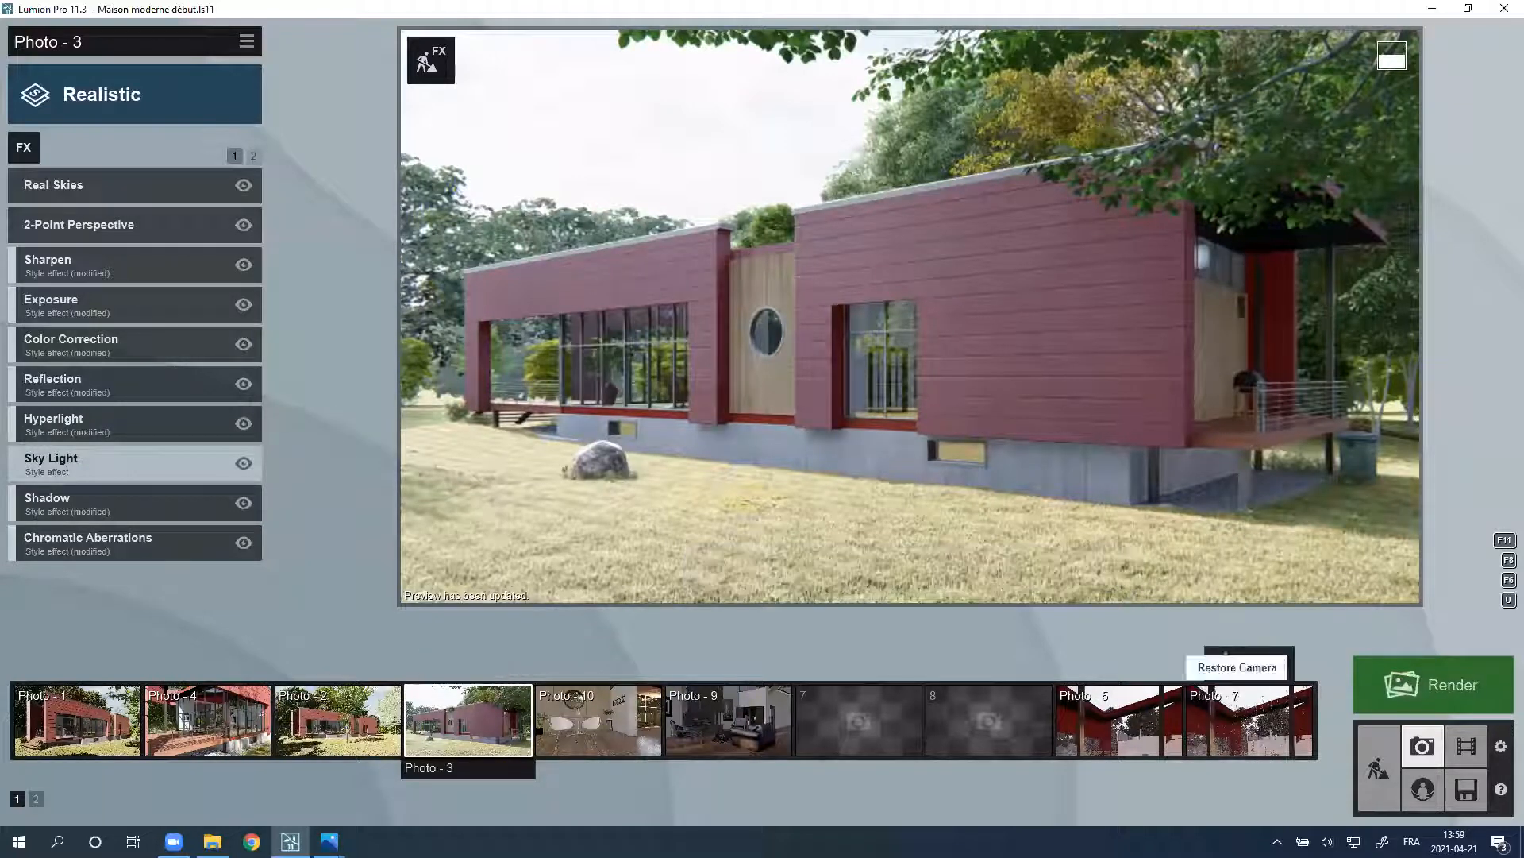
# Step: Refresh the interior previews of Photo - 10 and Photo - 9, toggling Real Skies off and on in Photo - 10
pyautogui.click(603, 741)
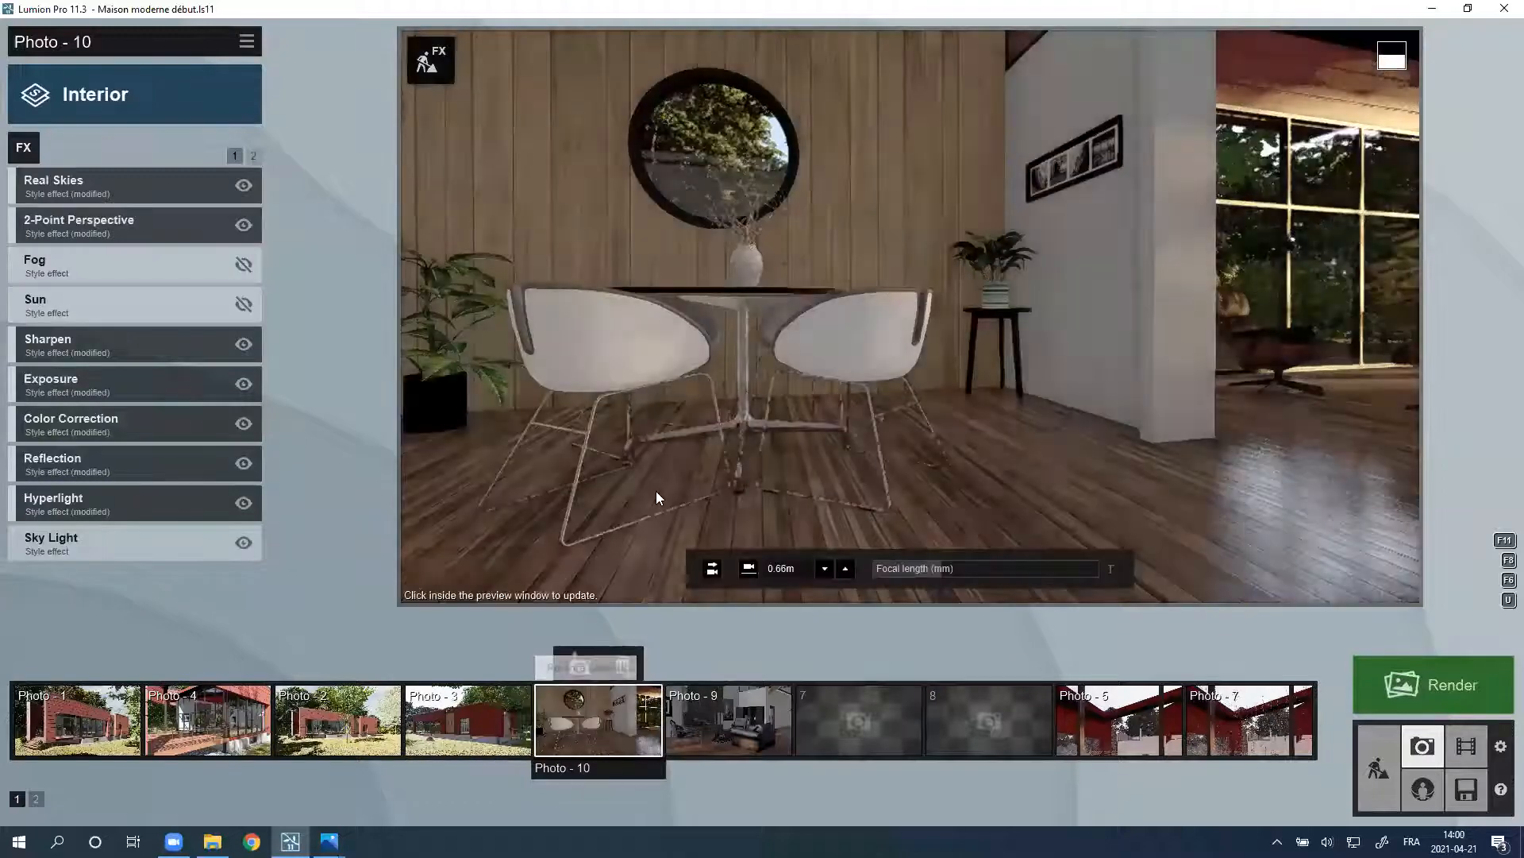
pyautogui.click(656, 493)
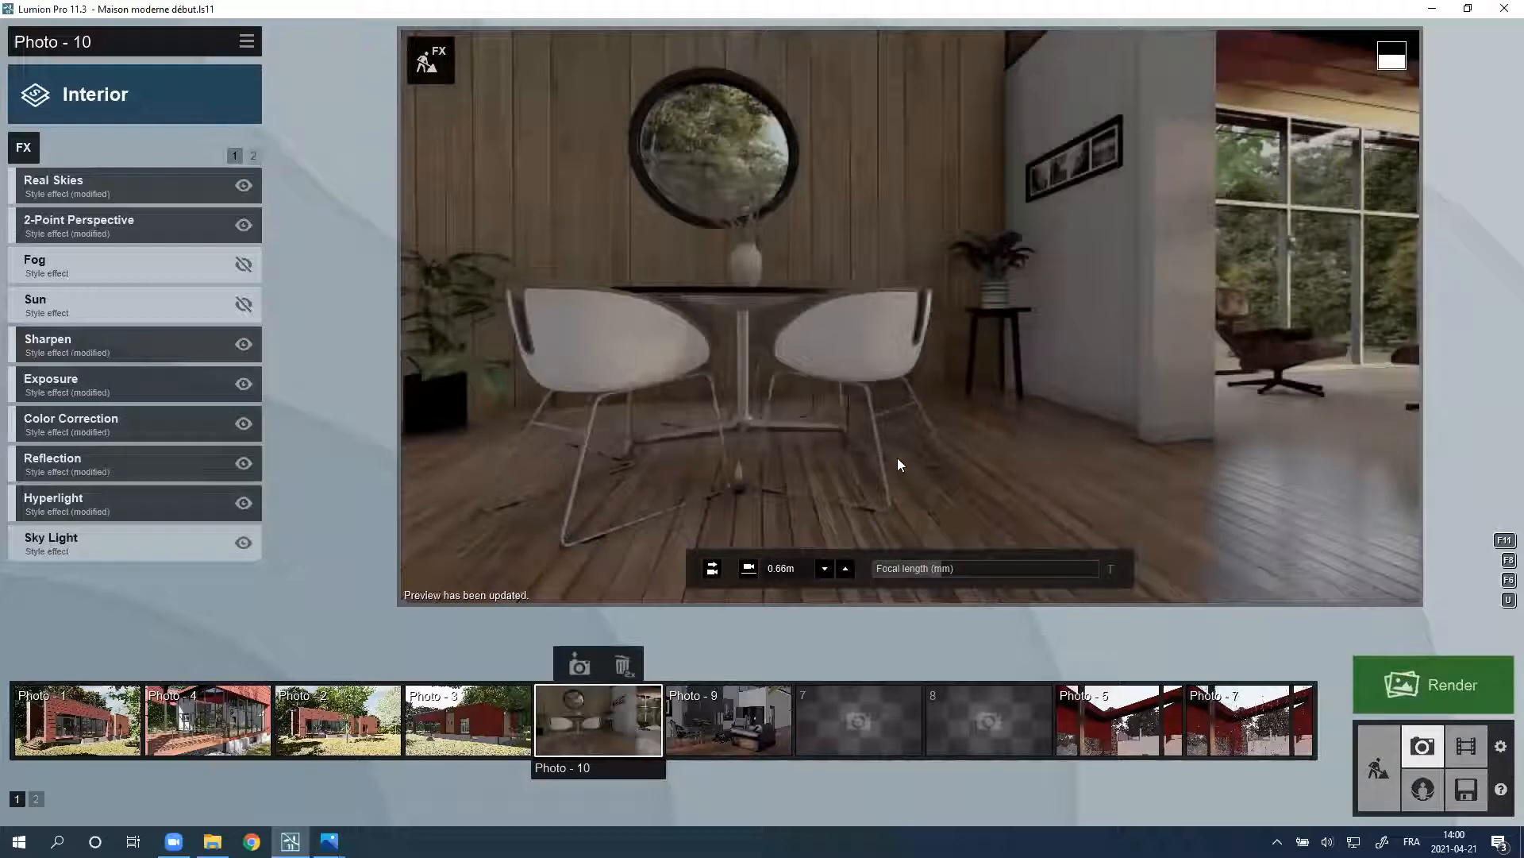
pyautogui.click(247, 185)
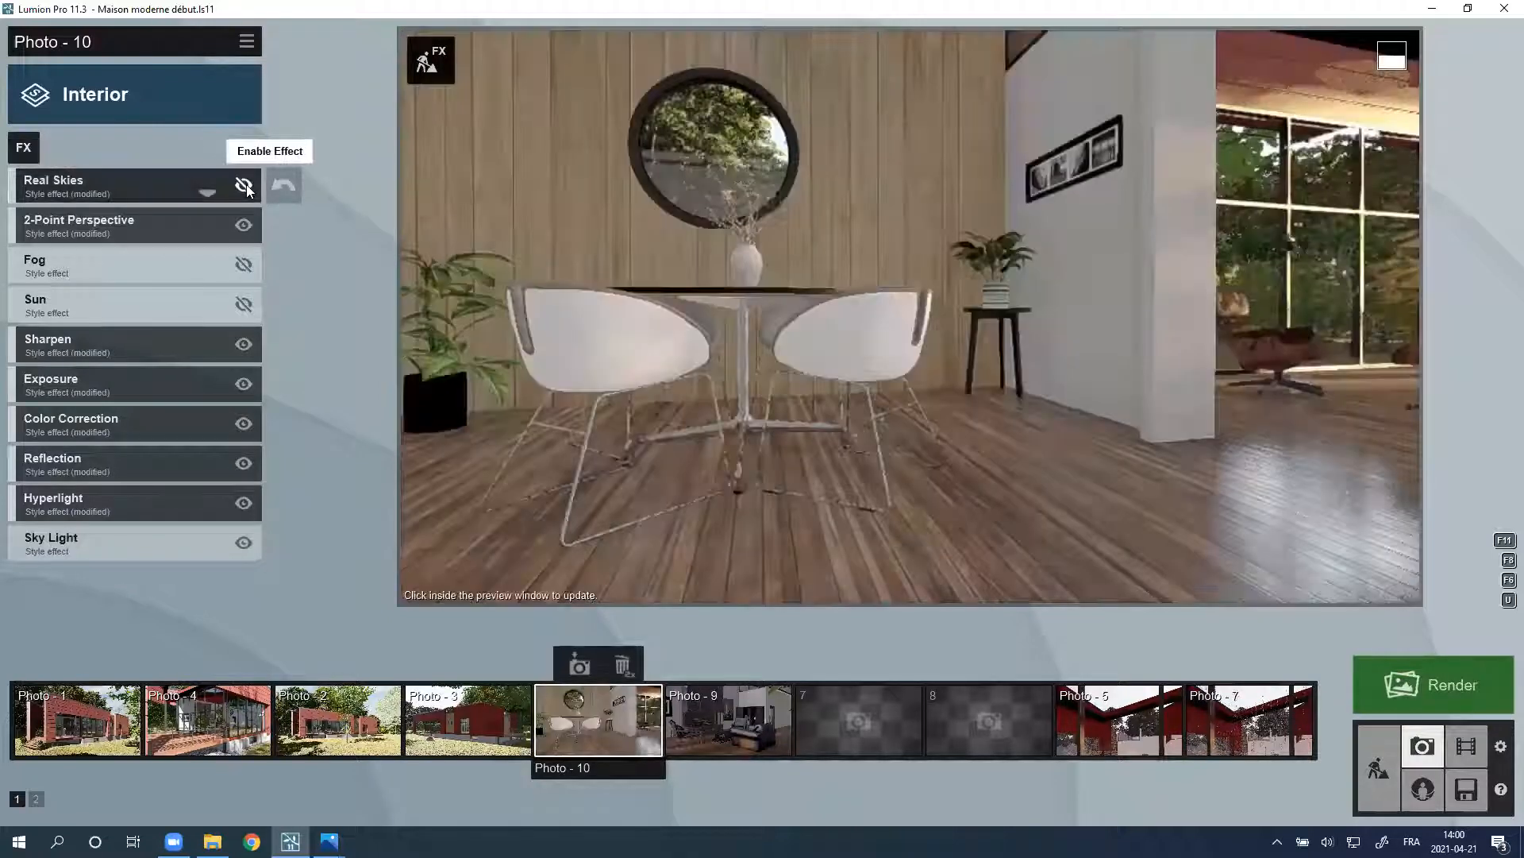
pyautogui.click(246, 185)
pyautogui.click(753, 469)
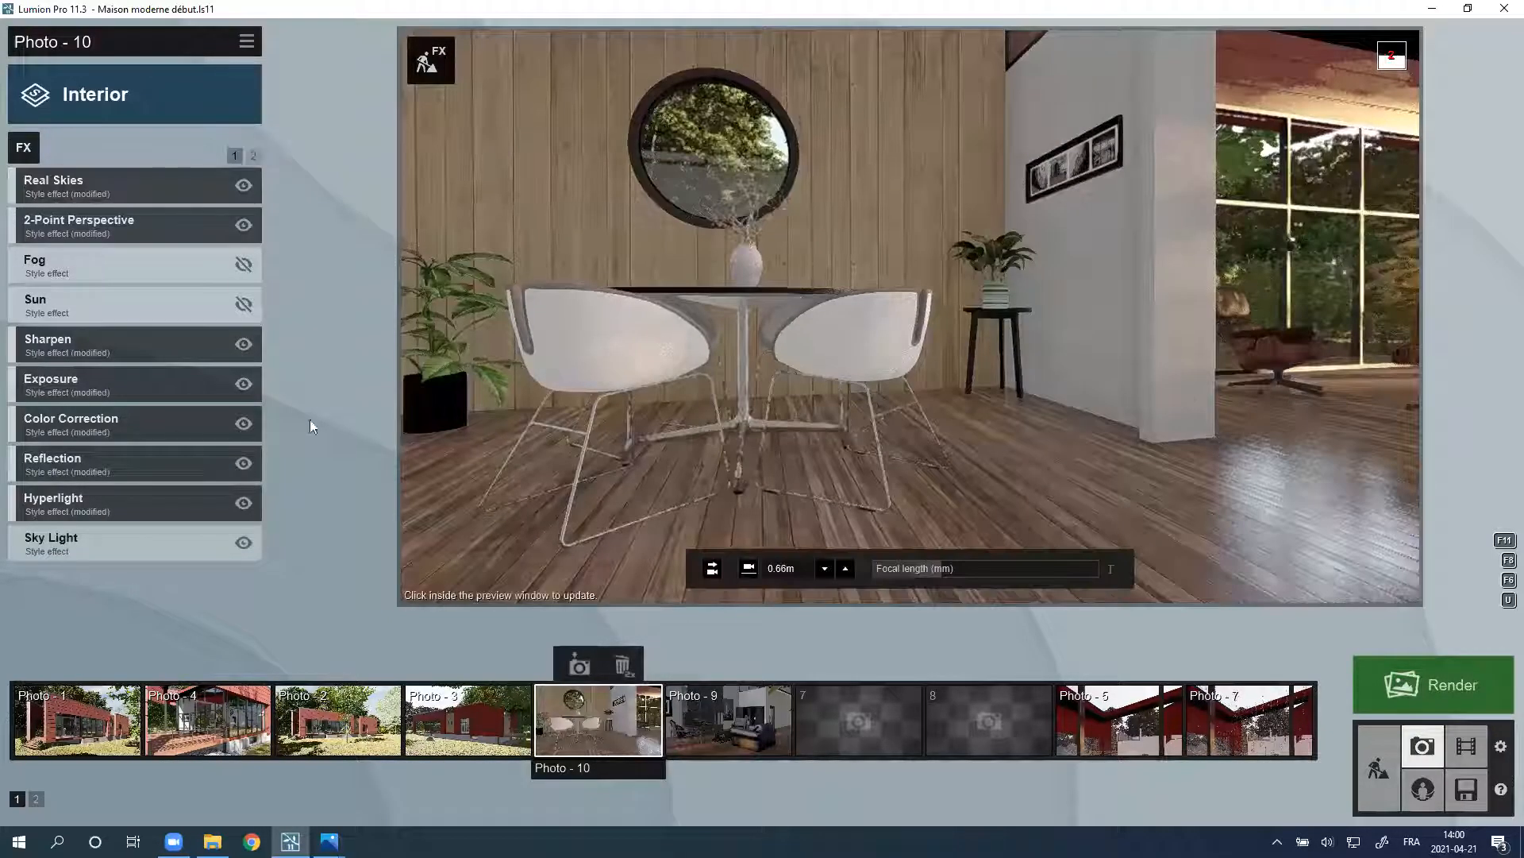
pyautogui.click(429, 566)
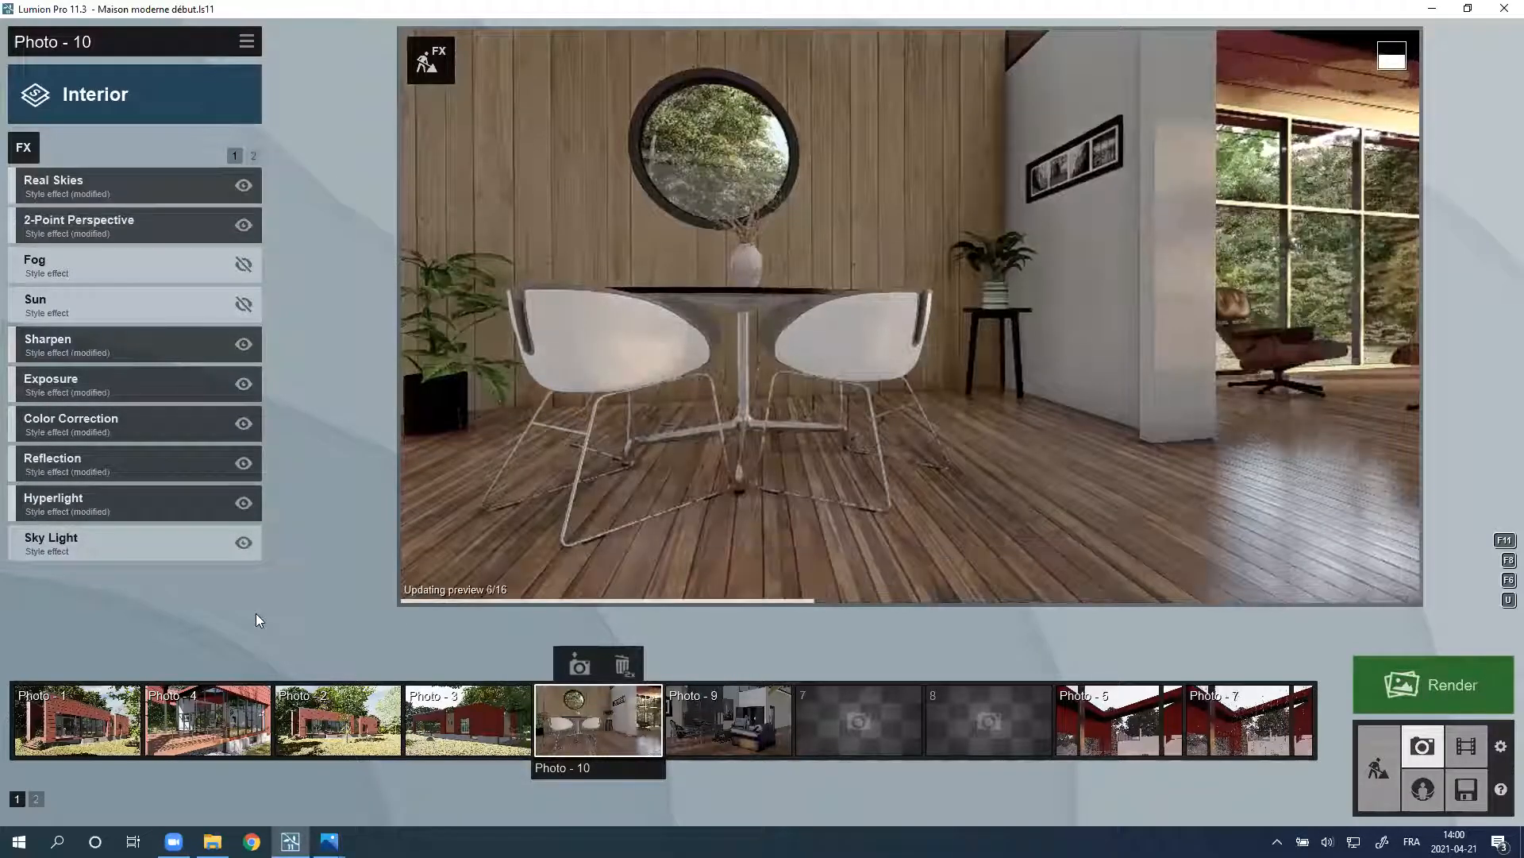
pyautogui.moveTo(283, 384)
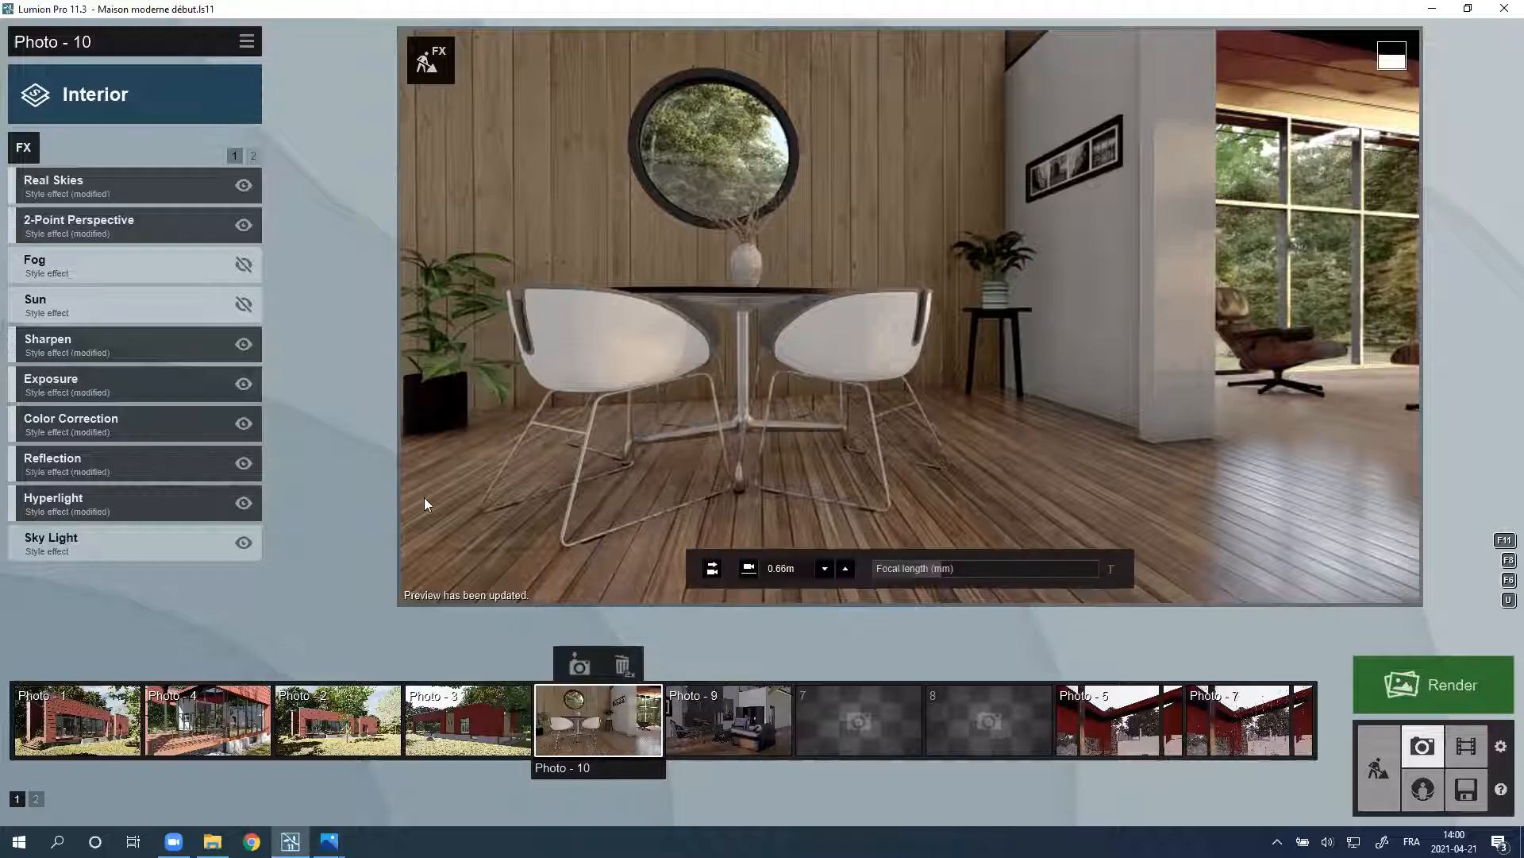
pyautogui.click(718, 725)
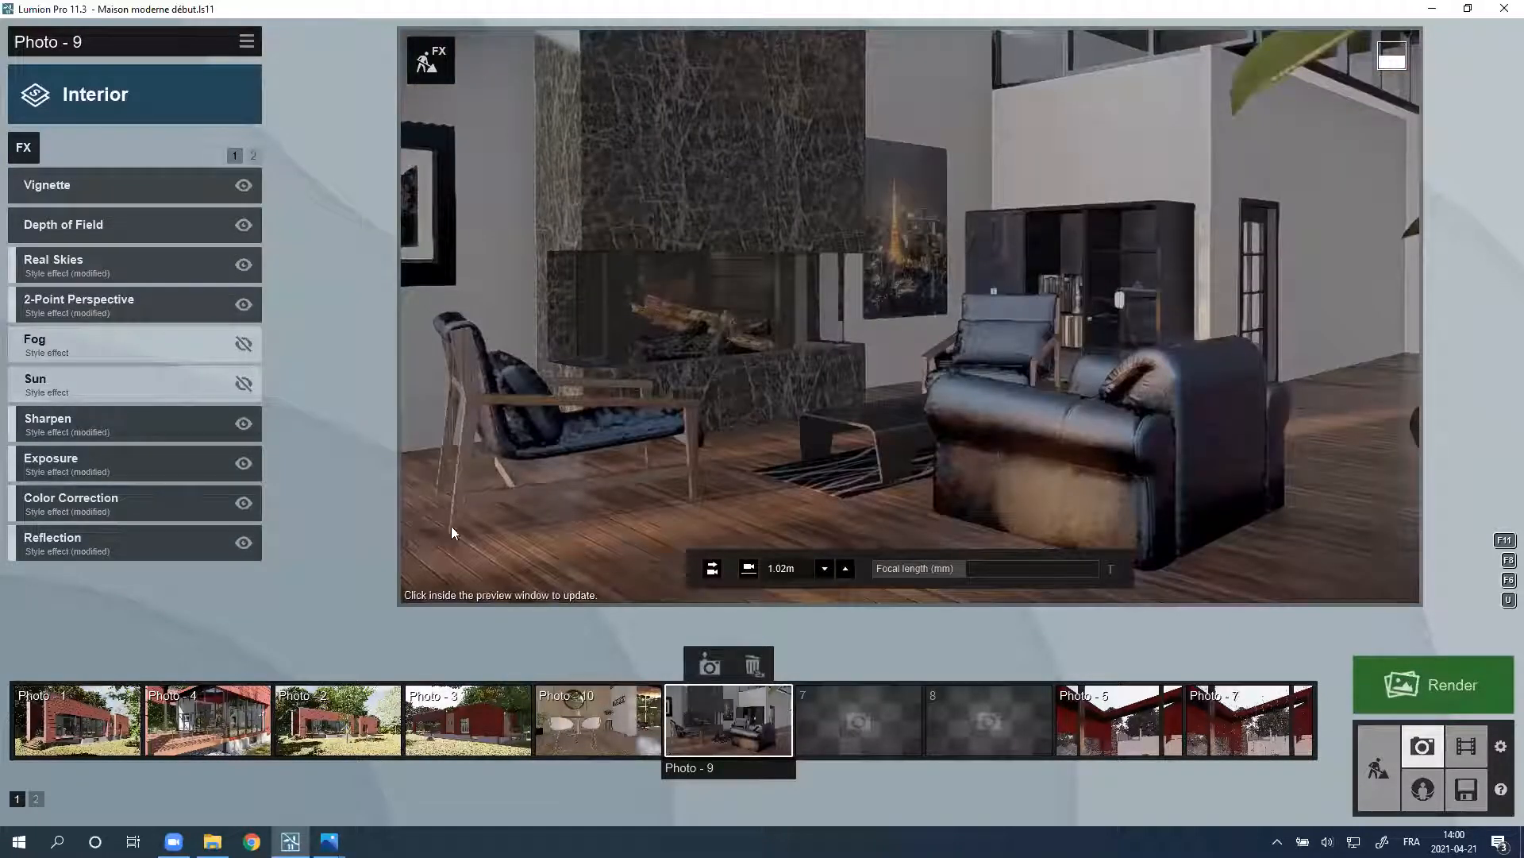
pyautogui.click(476, 573)
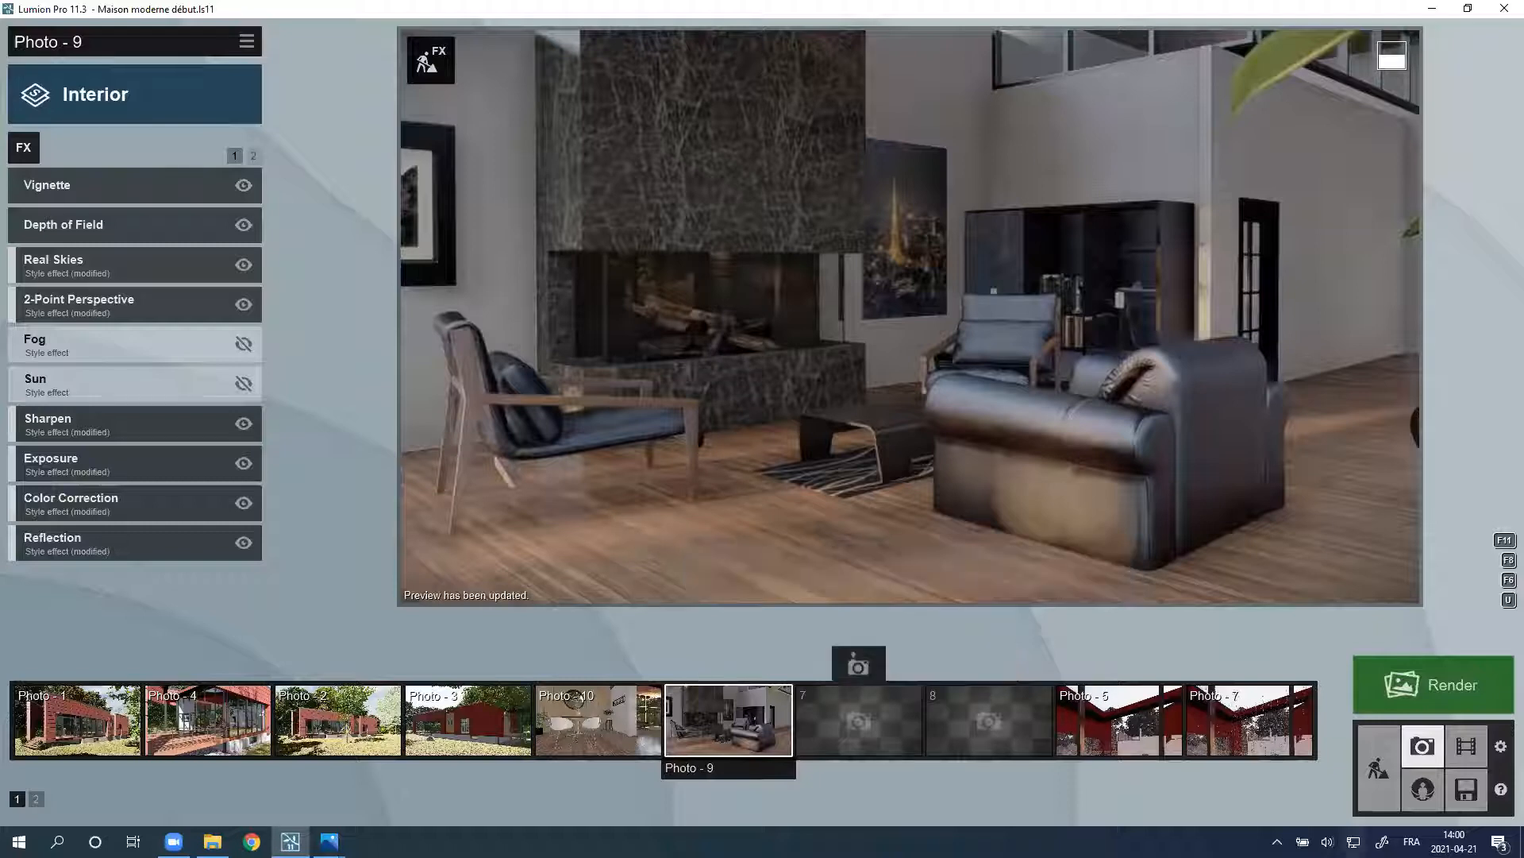
# Step: Return to build mode, approach the living room fireplace and open the effects library for placing objects
pyautogui.click(1377, 764)
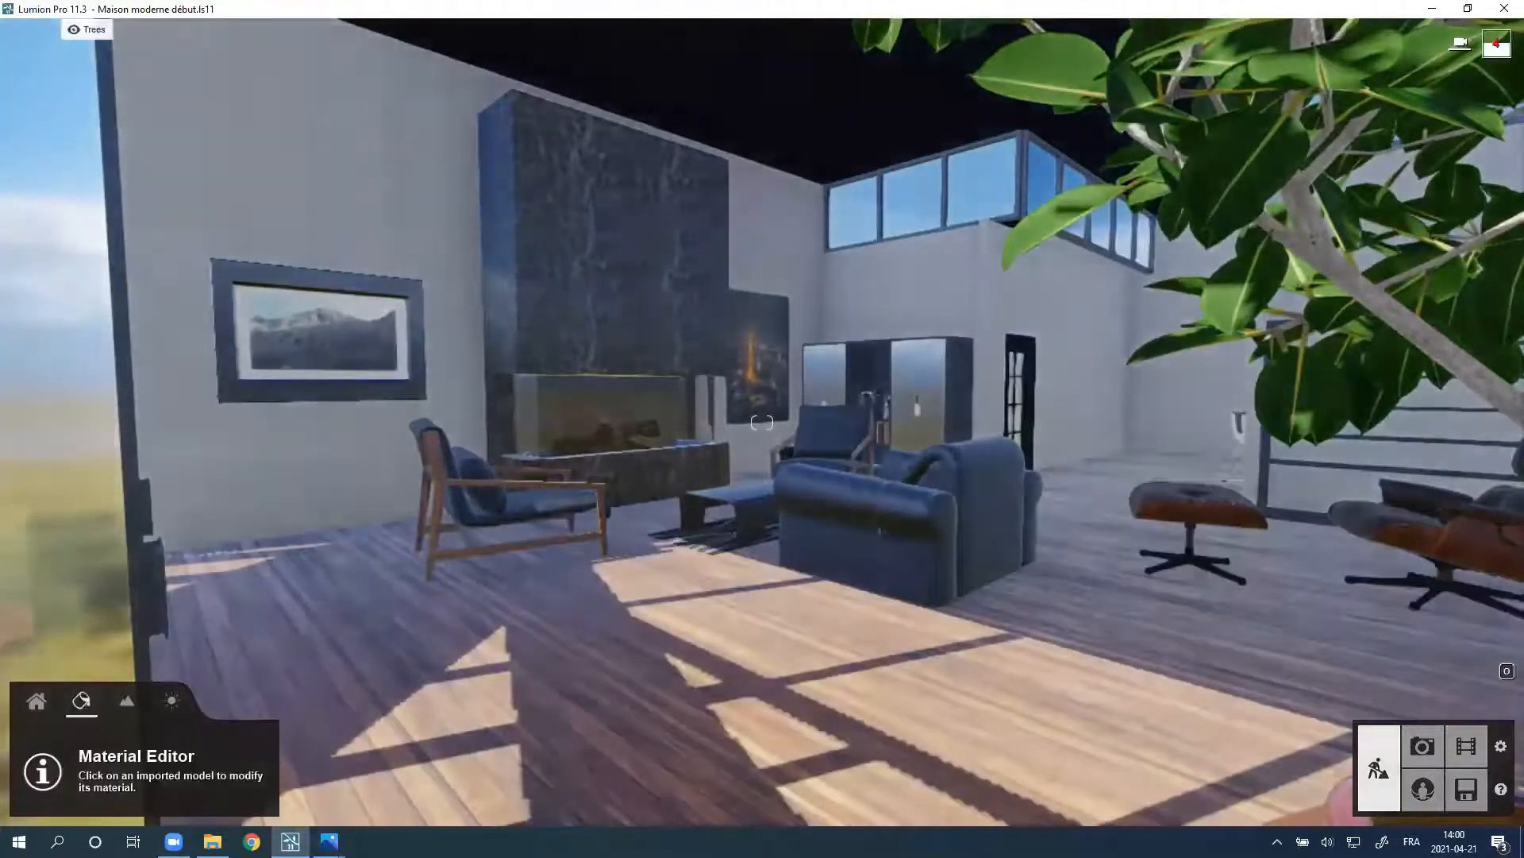
pyautogui.press('w')
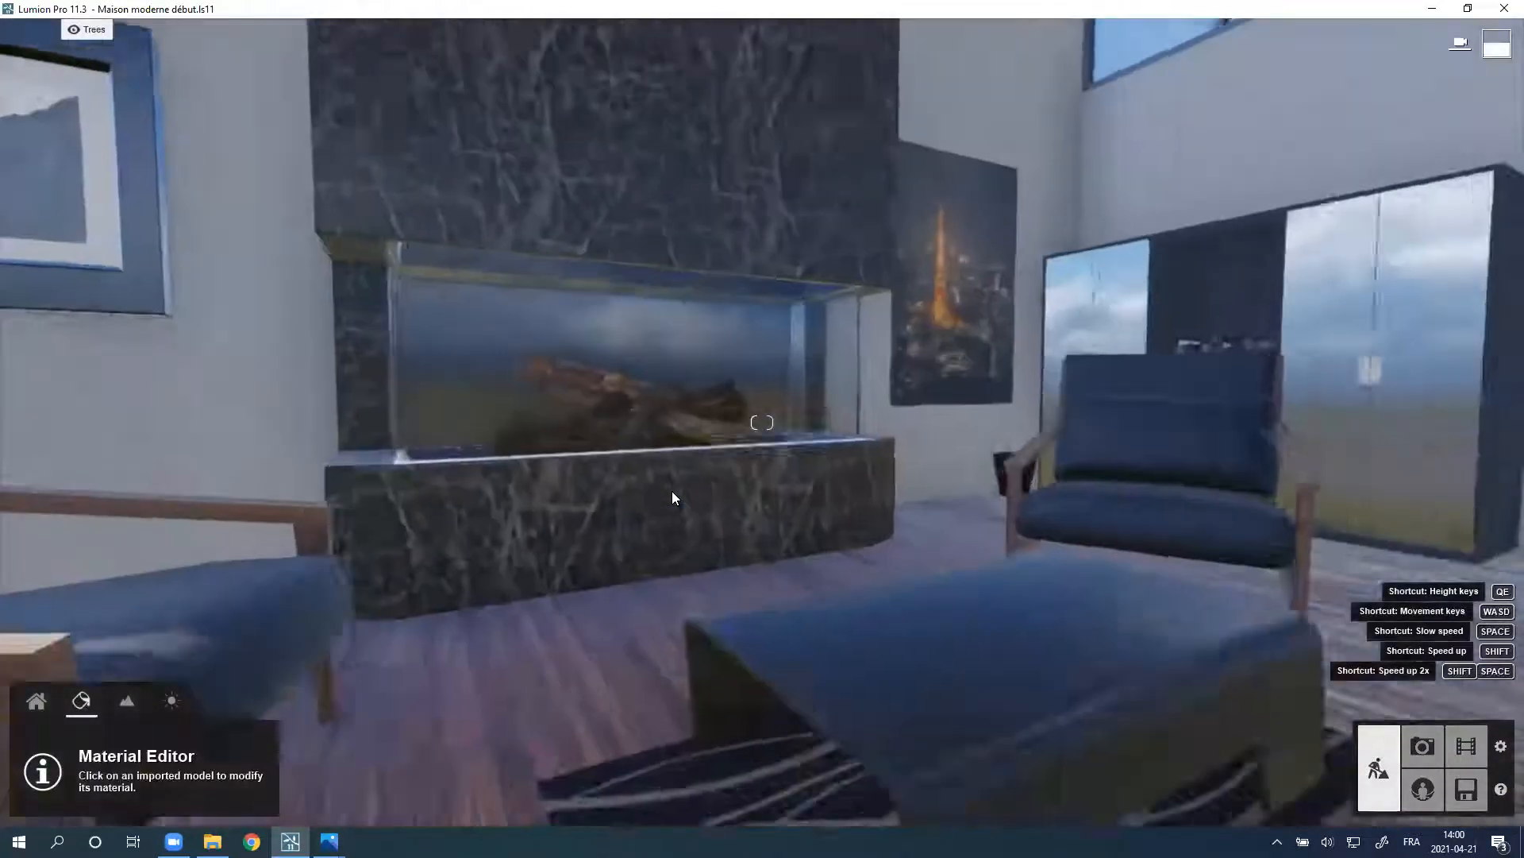
pyautogui.press('q')
pyautogui.moveTo(816, 387); pyautogui.dragTo(475, 786, button='right')
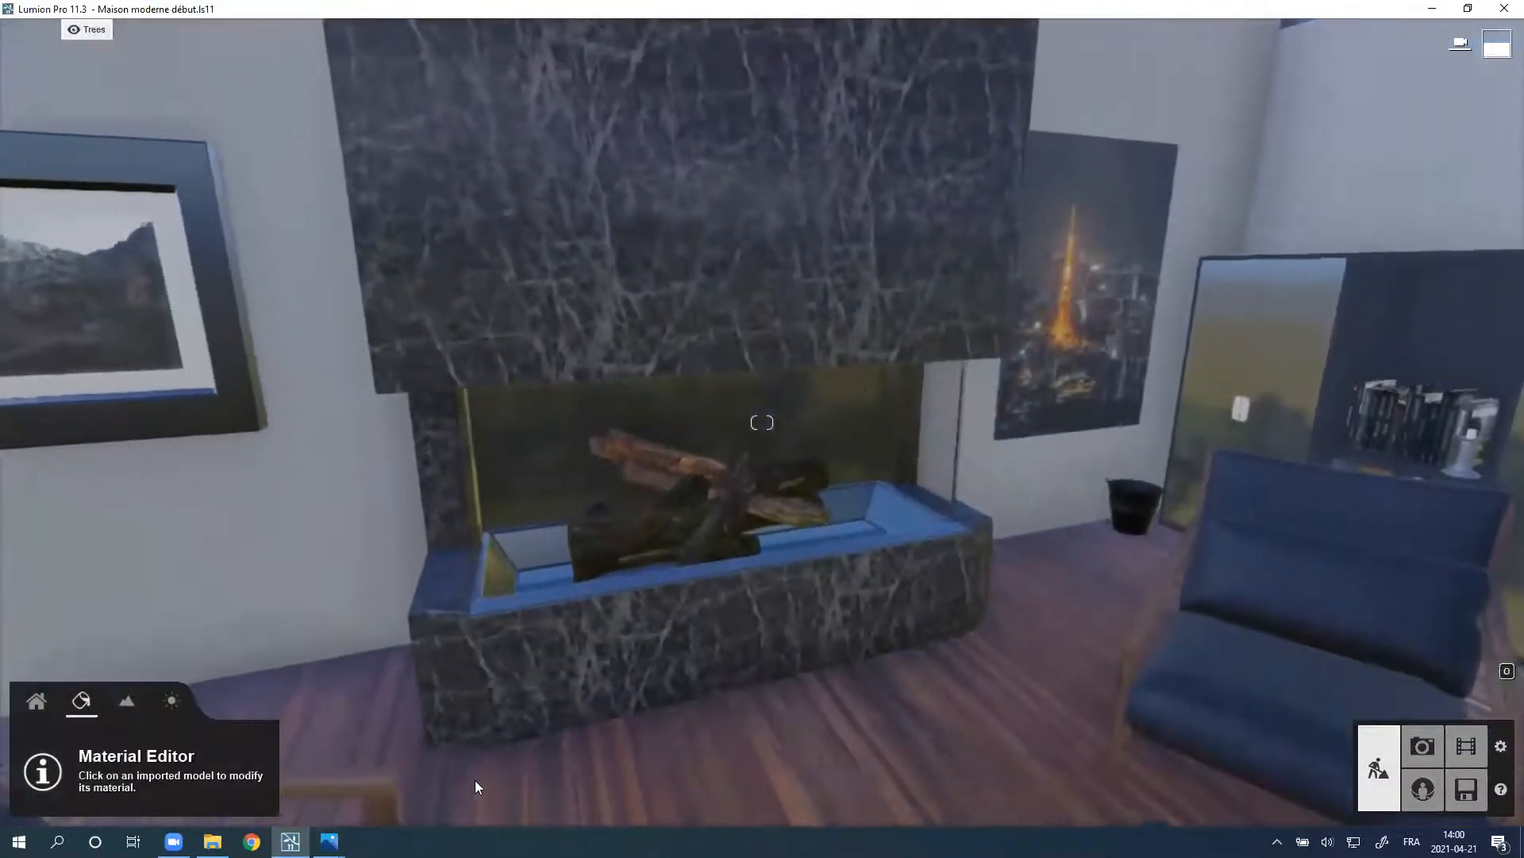
pyautogui.click(40, 702)
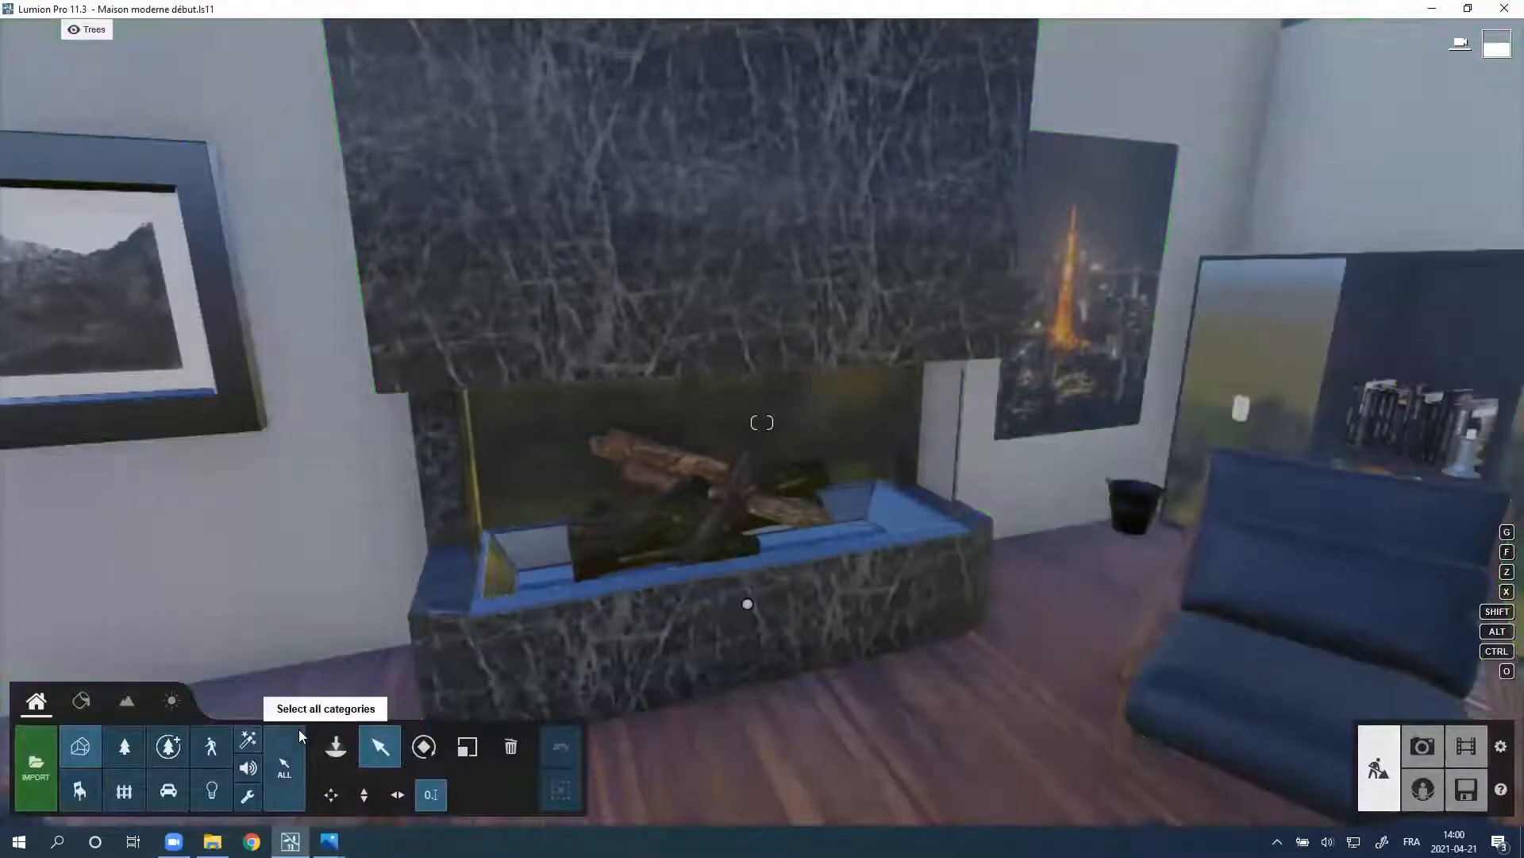
pyautogui.click(332, 748)
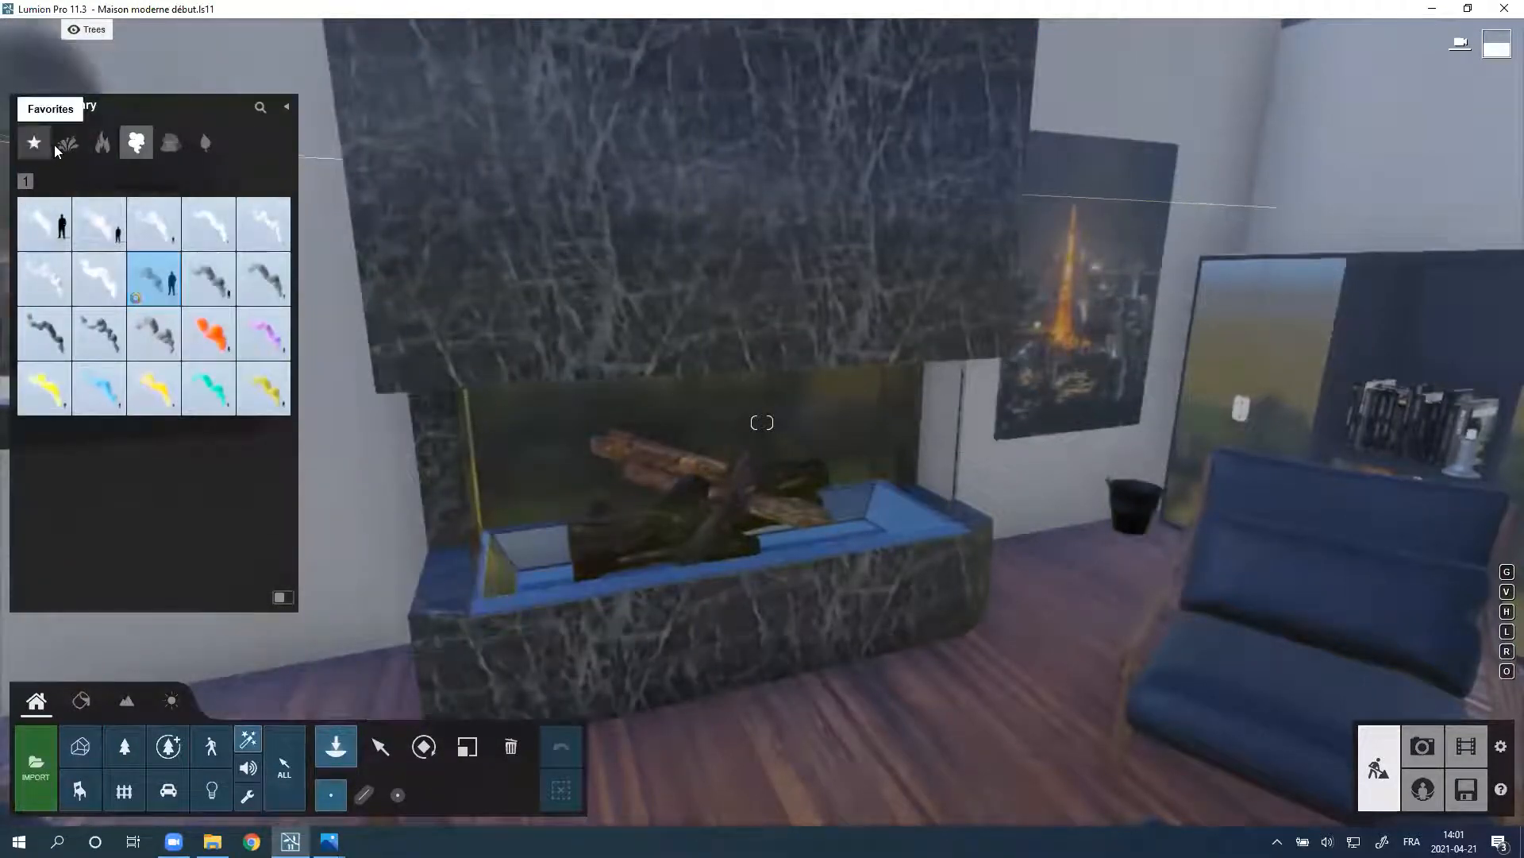
# Step: Preview fountain effects, including Fountain019, and the leaf effects in front of the fireplace
pyautogui.click(65, 145)
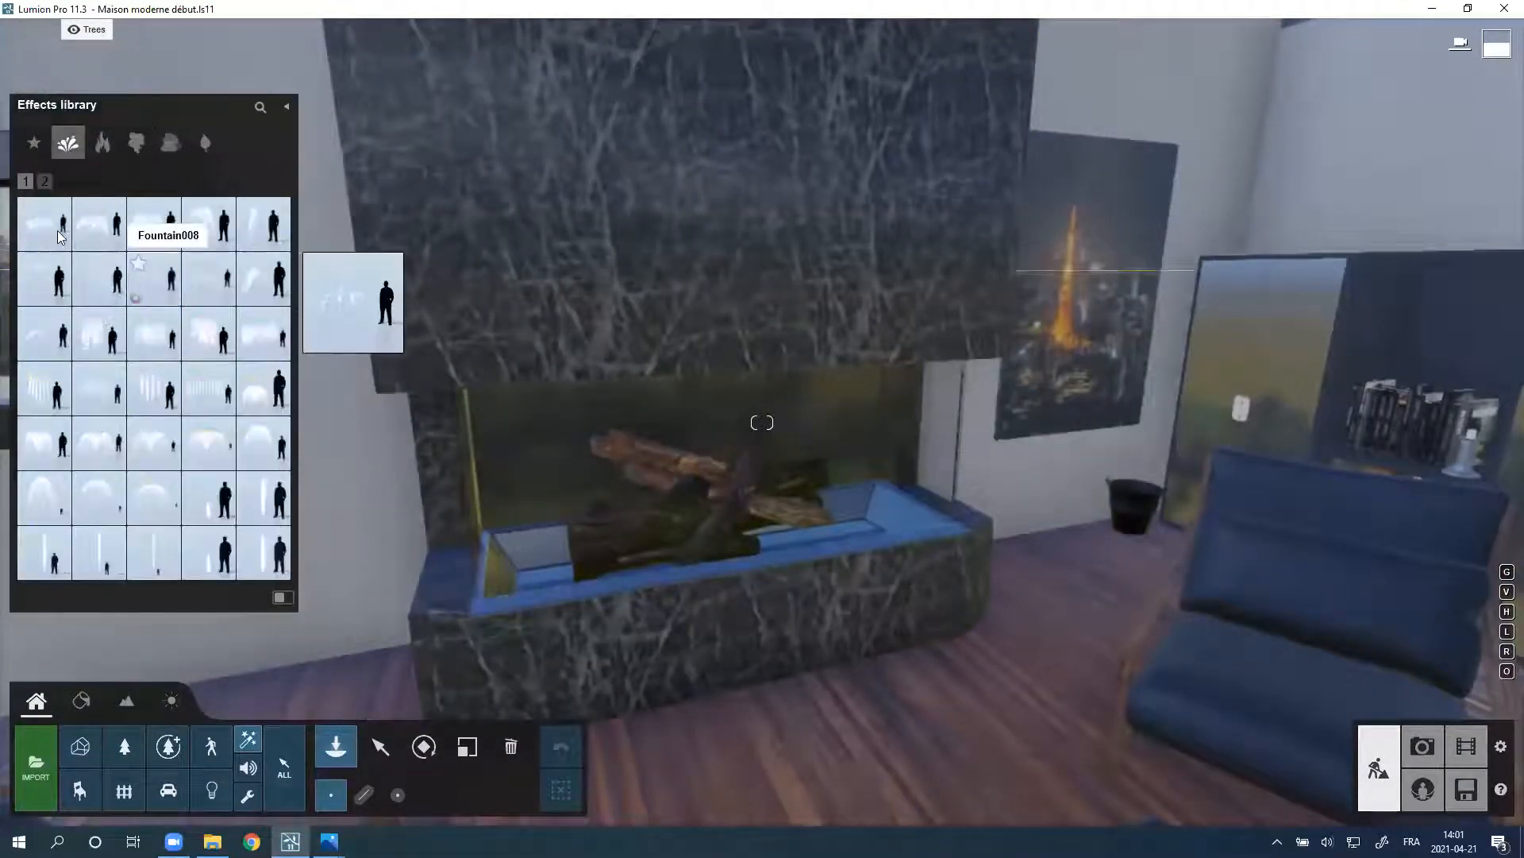
pyautogui.click(61, 236)
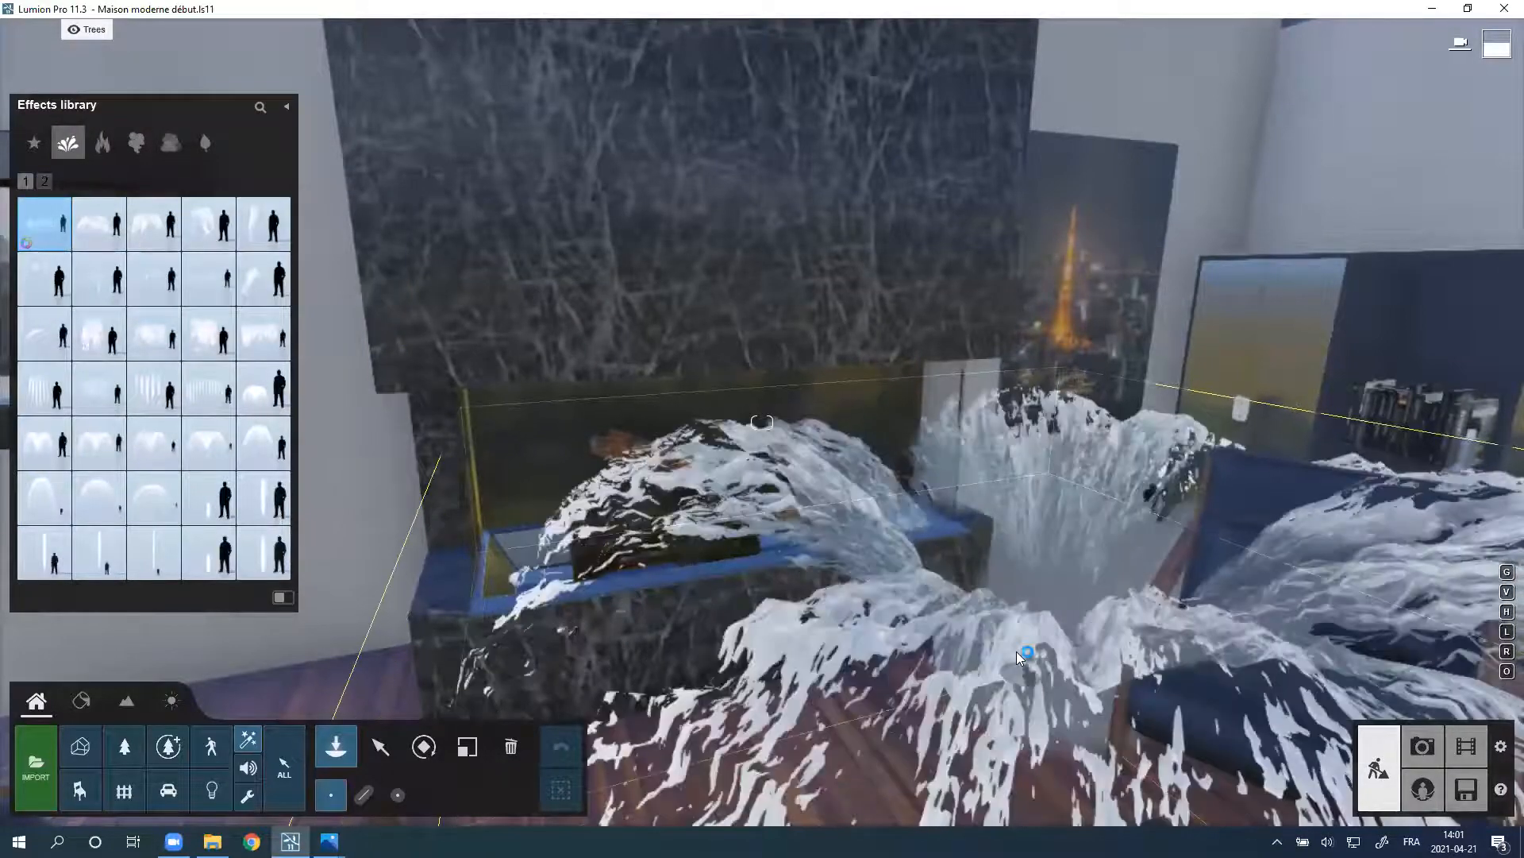
pyautogui.click(1016, 651)
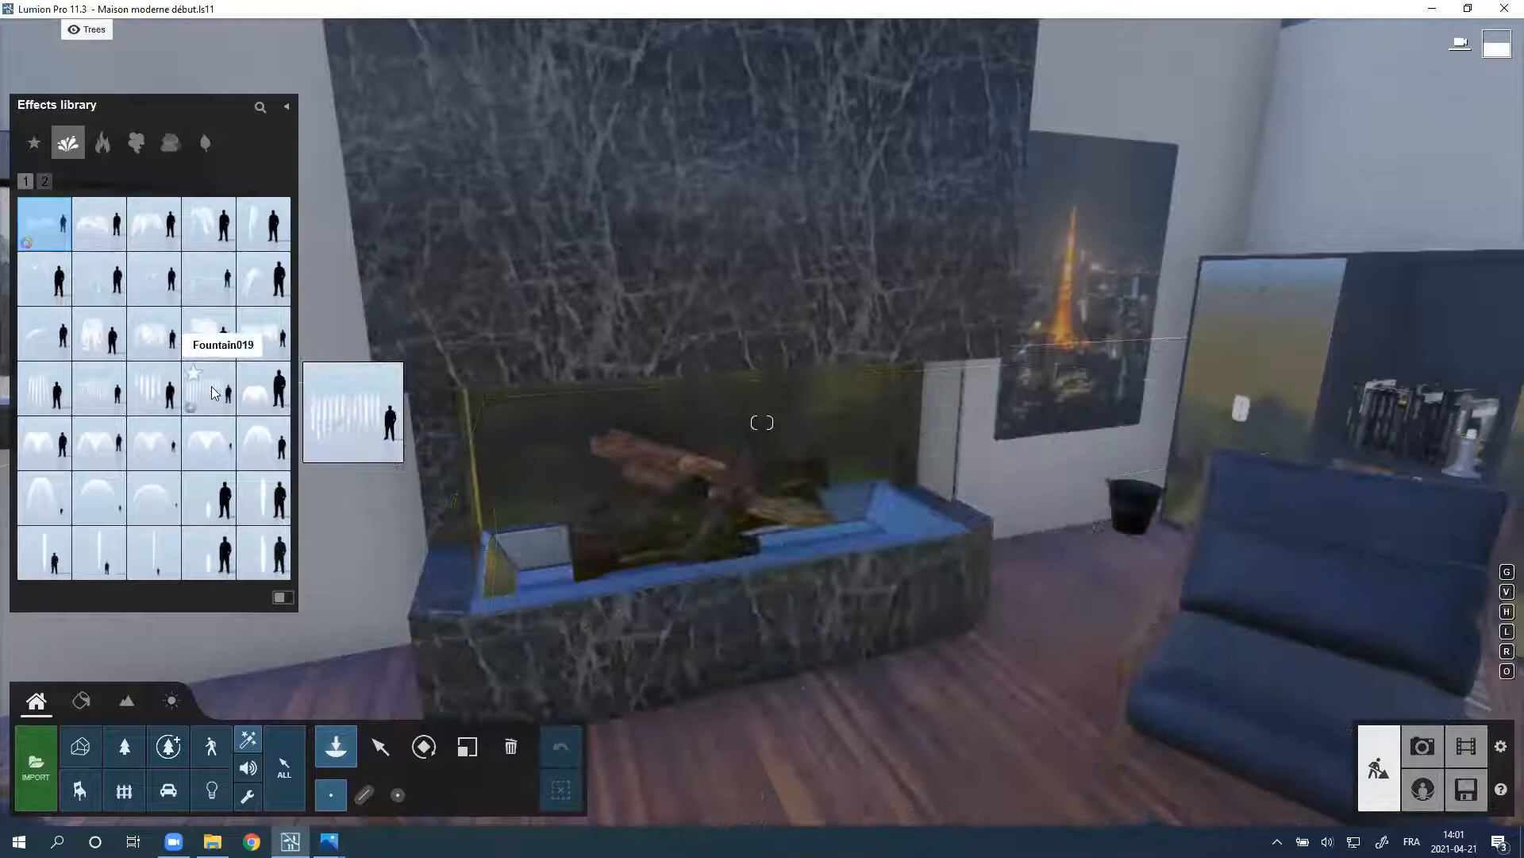
pyautogui.click(213, 392)
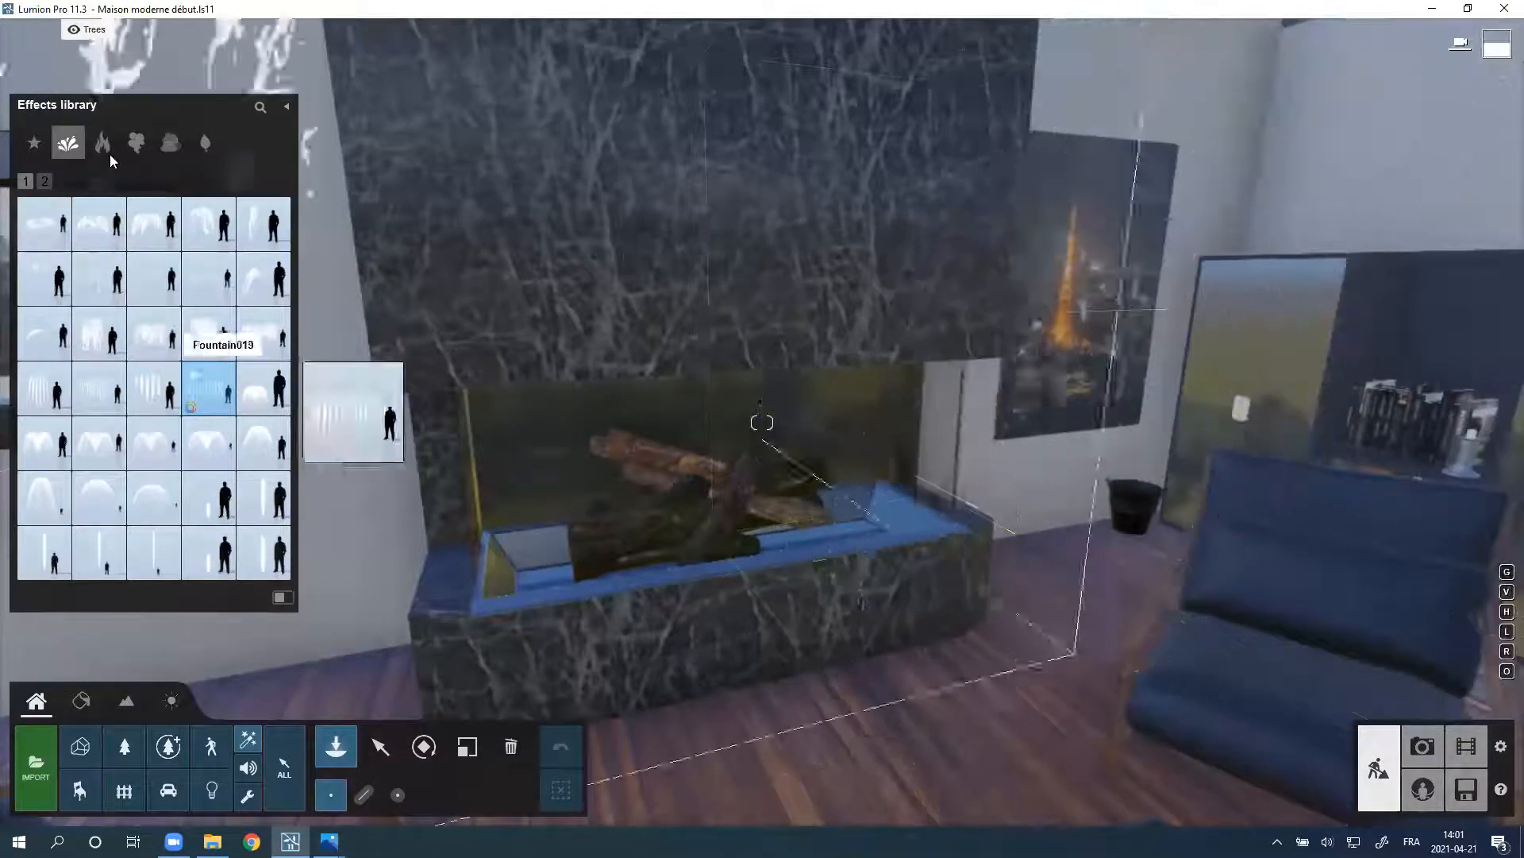
pyautogui.click(204, 142)
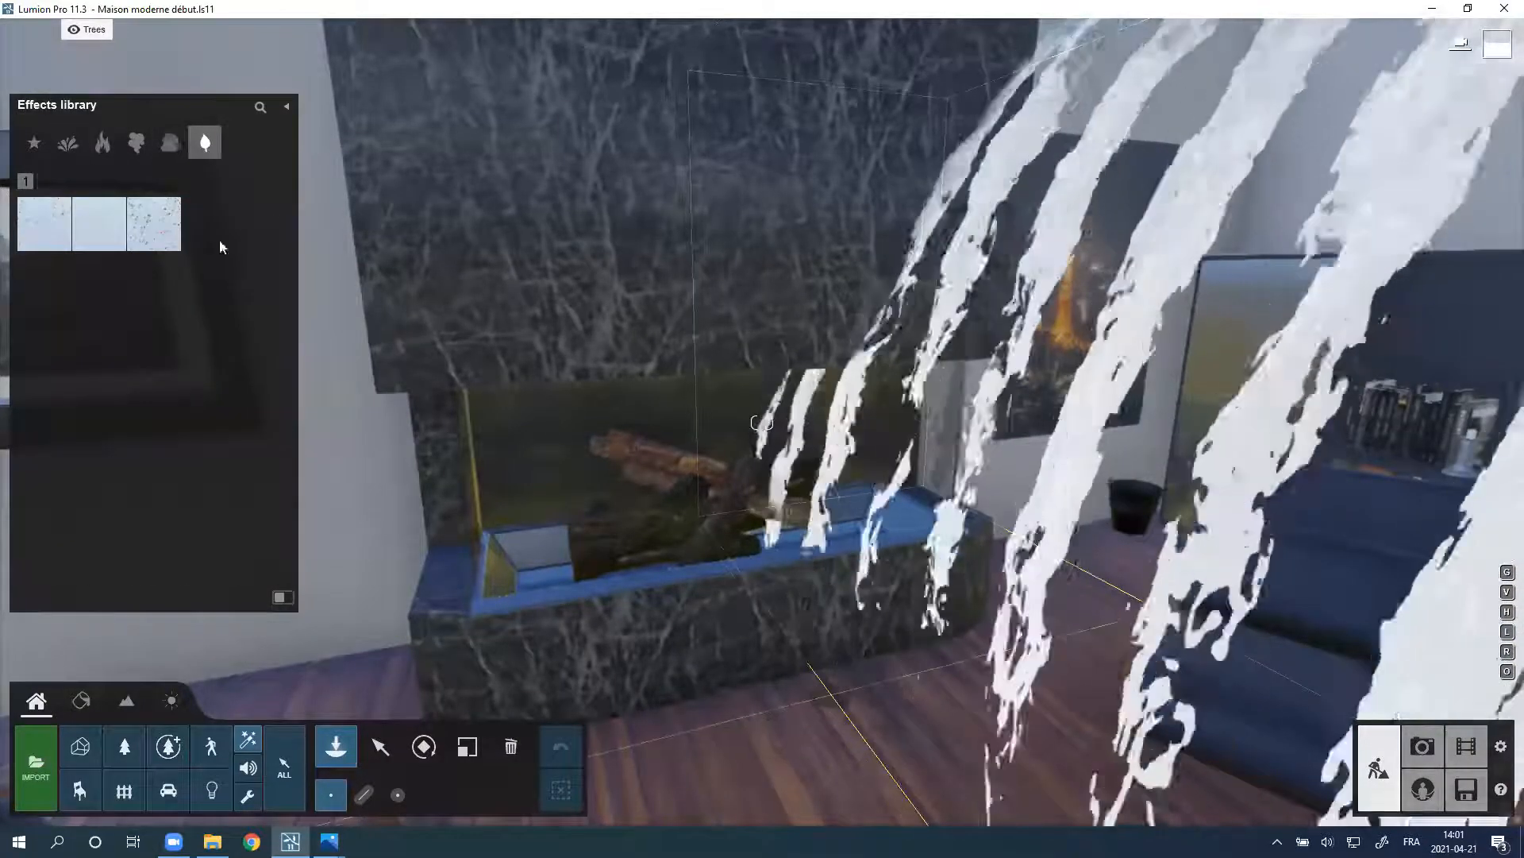
pyautogui.click(852, 614)
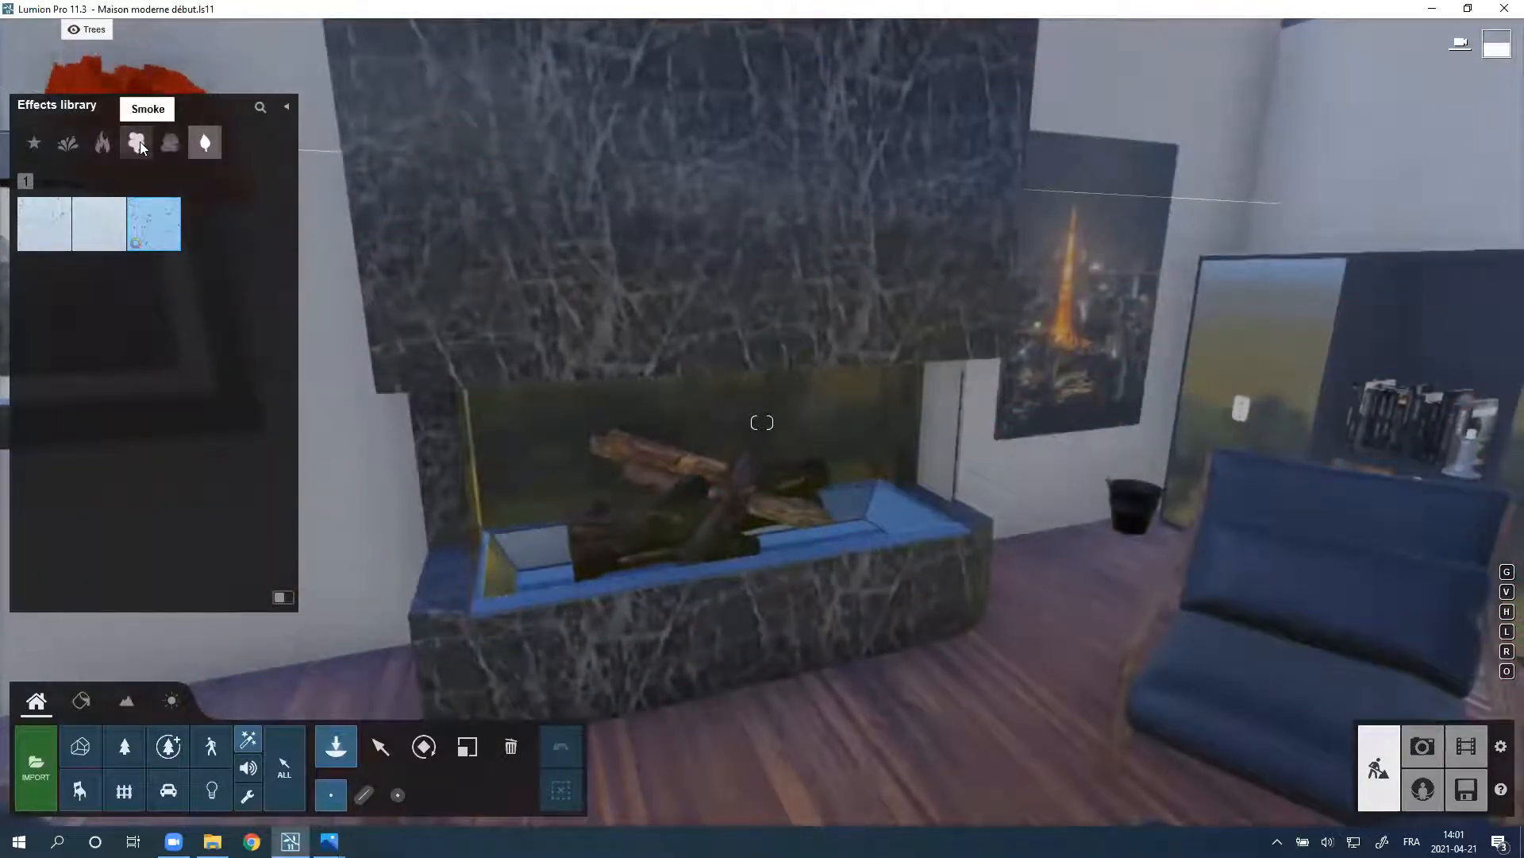
# Step: Preview several flame sizes from the fire effects over the fireplace
pyautogui.click(103, 144)
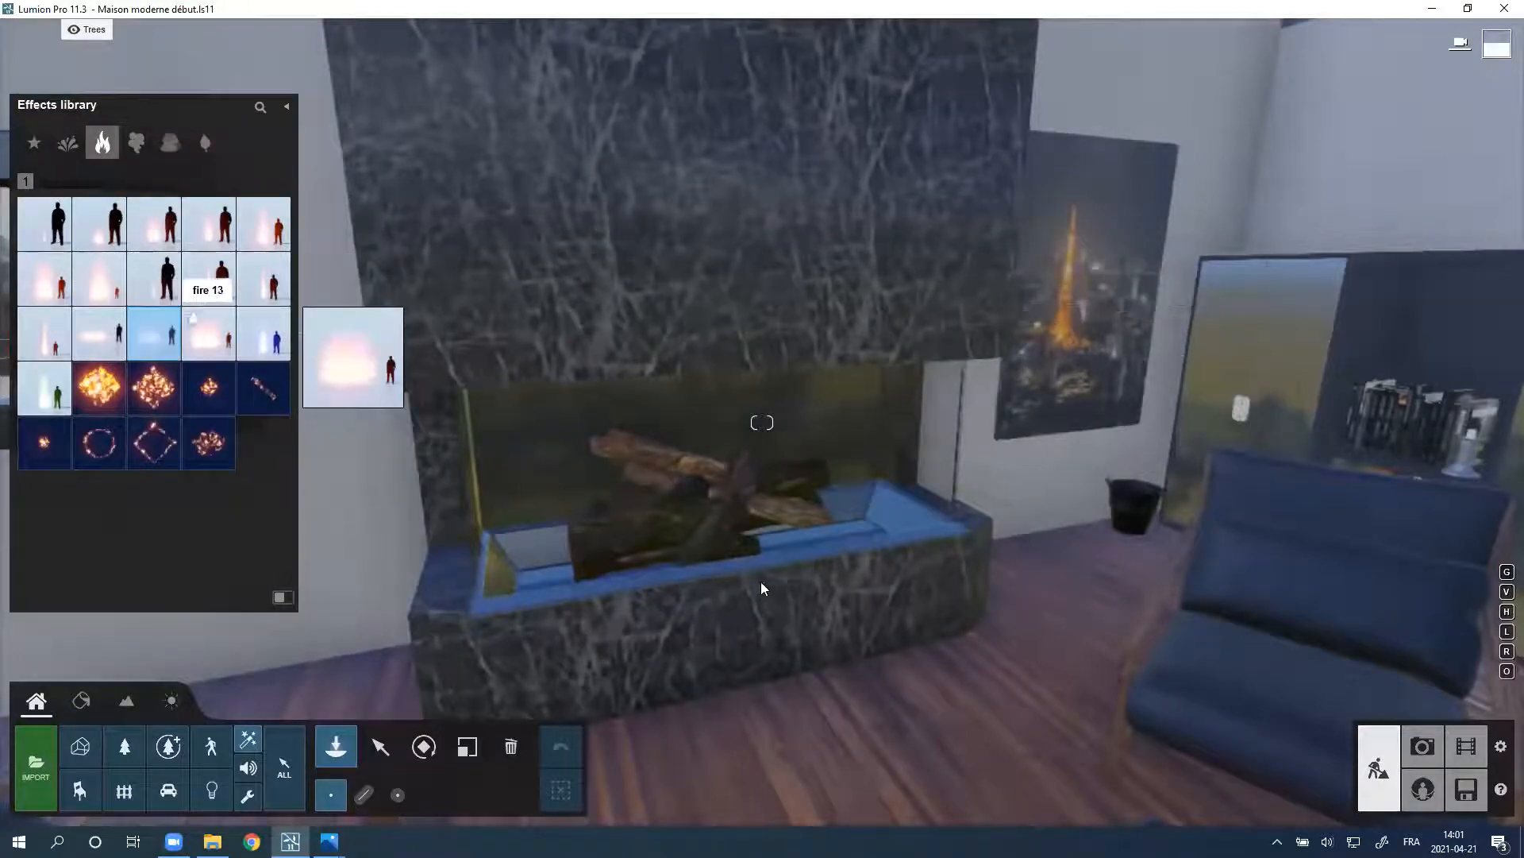
pyautogui.click(750, 510)
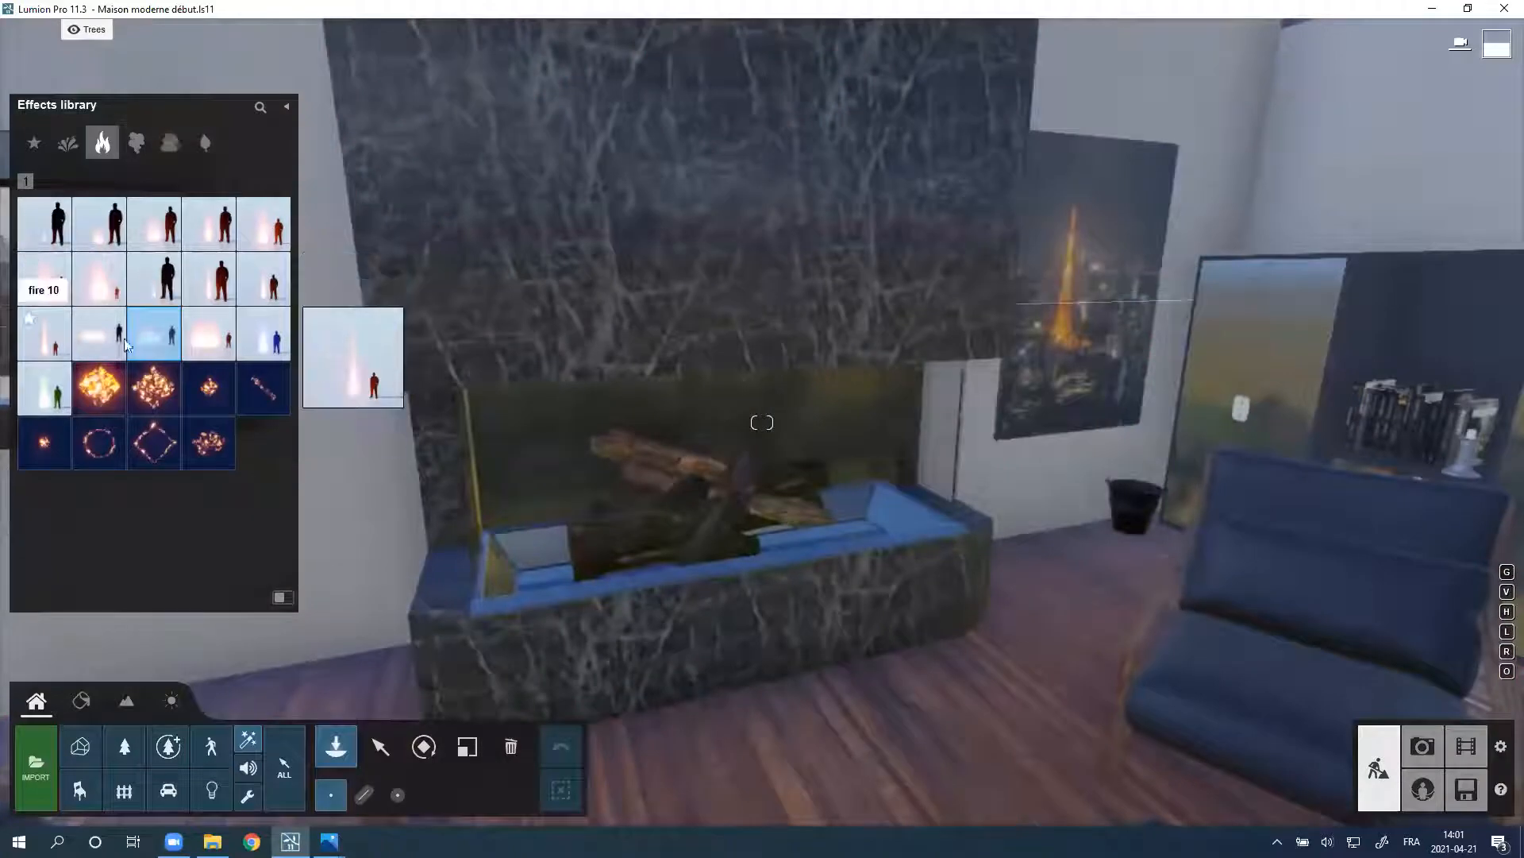
pyautogui.click(157, 339)
pyautogui.click(677, 416)
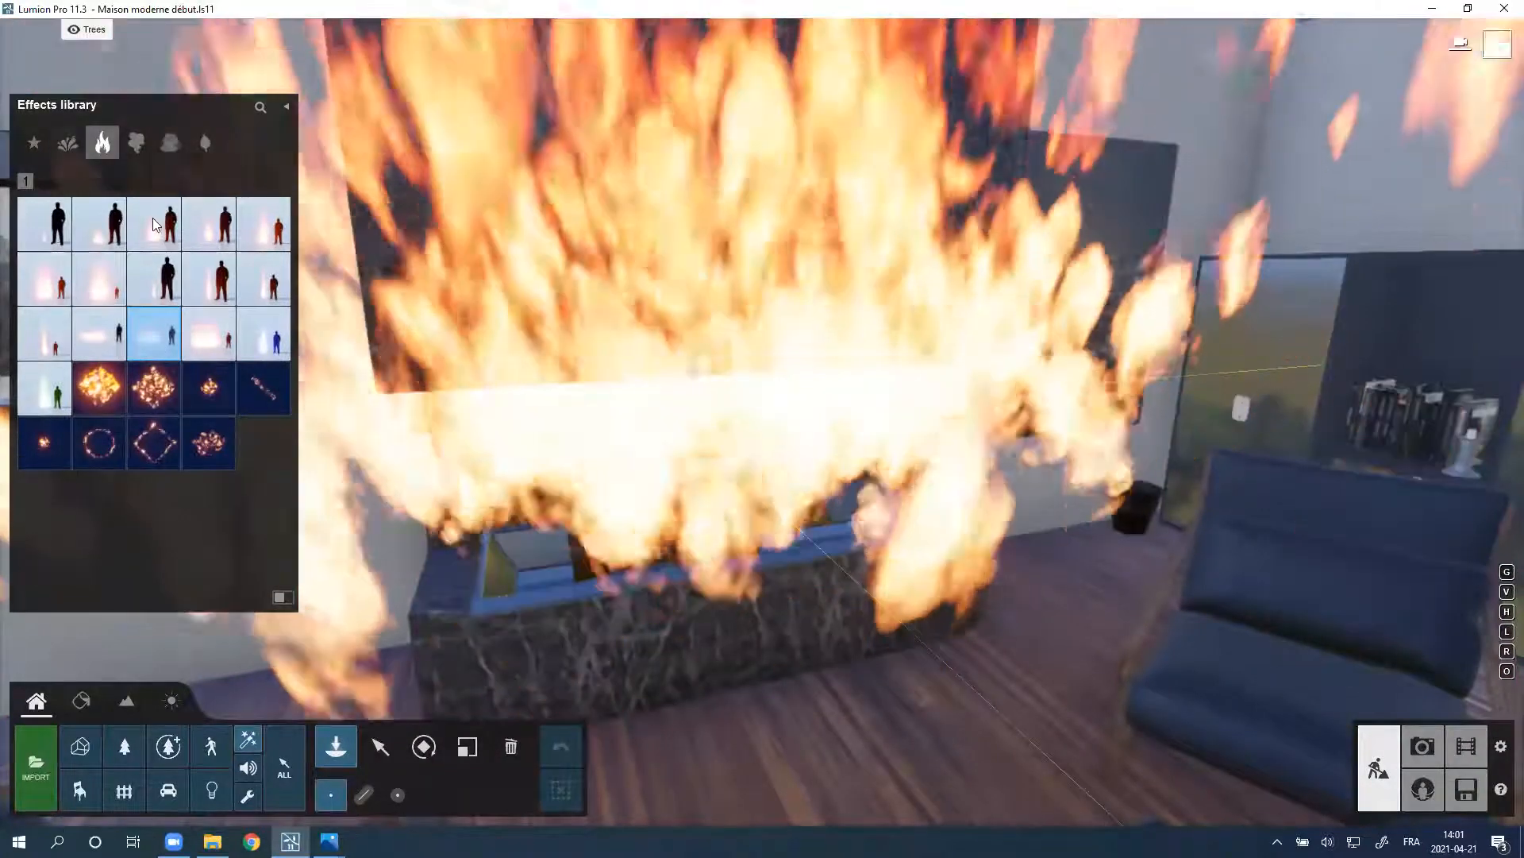
pyautogui.click(156, 224)
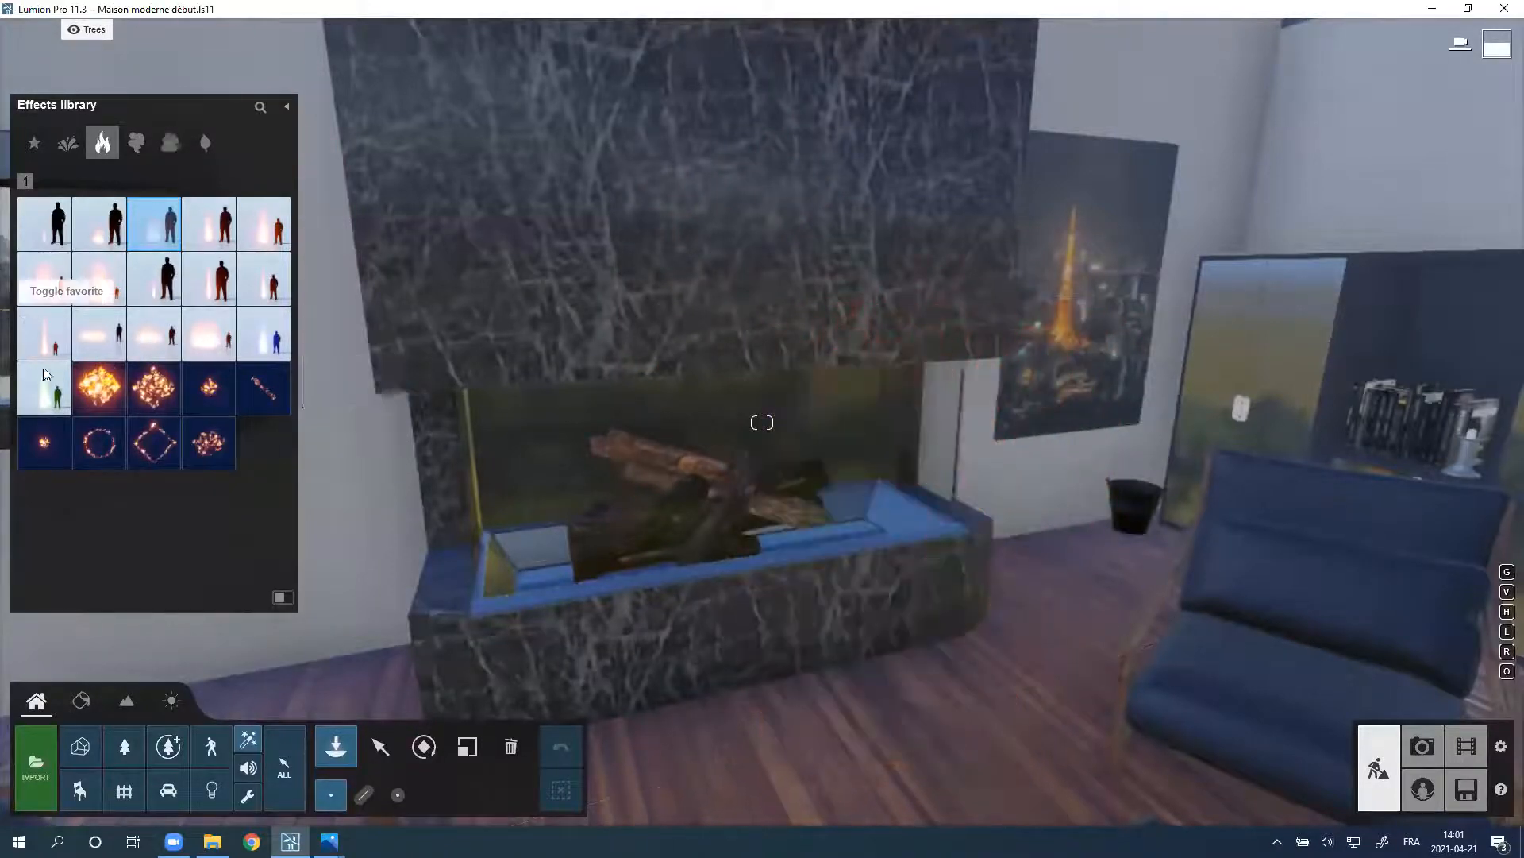
# Step: Place the volumetric fire 01 effect on the fireplace logs and shift it horizontally back inside the firebox
pyautogui.click(107, 388)
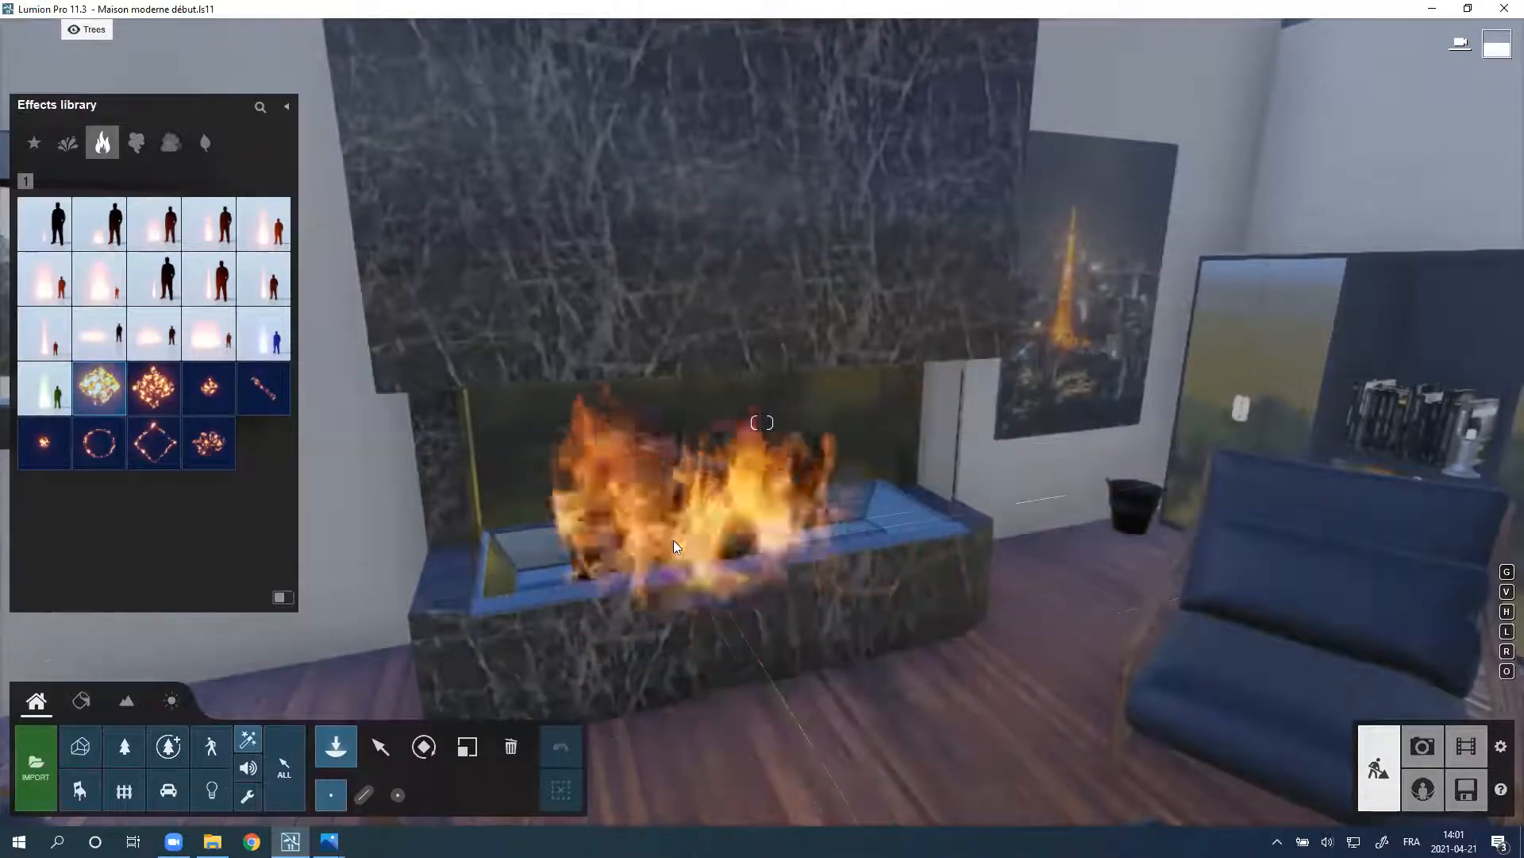
pyautogui.click(695, 567)
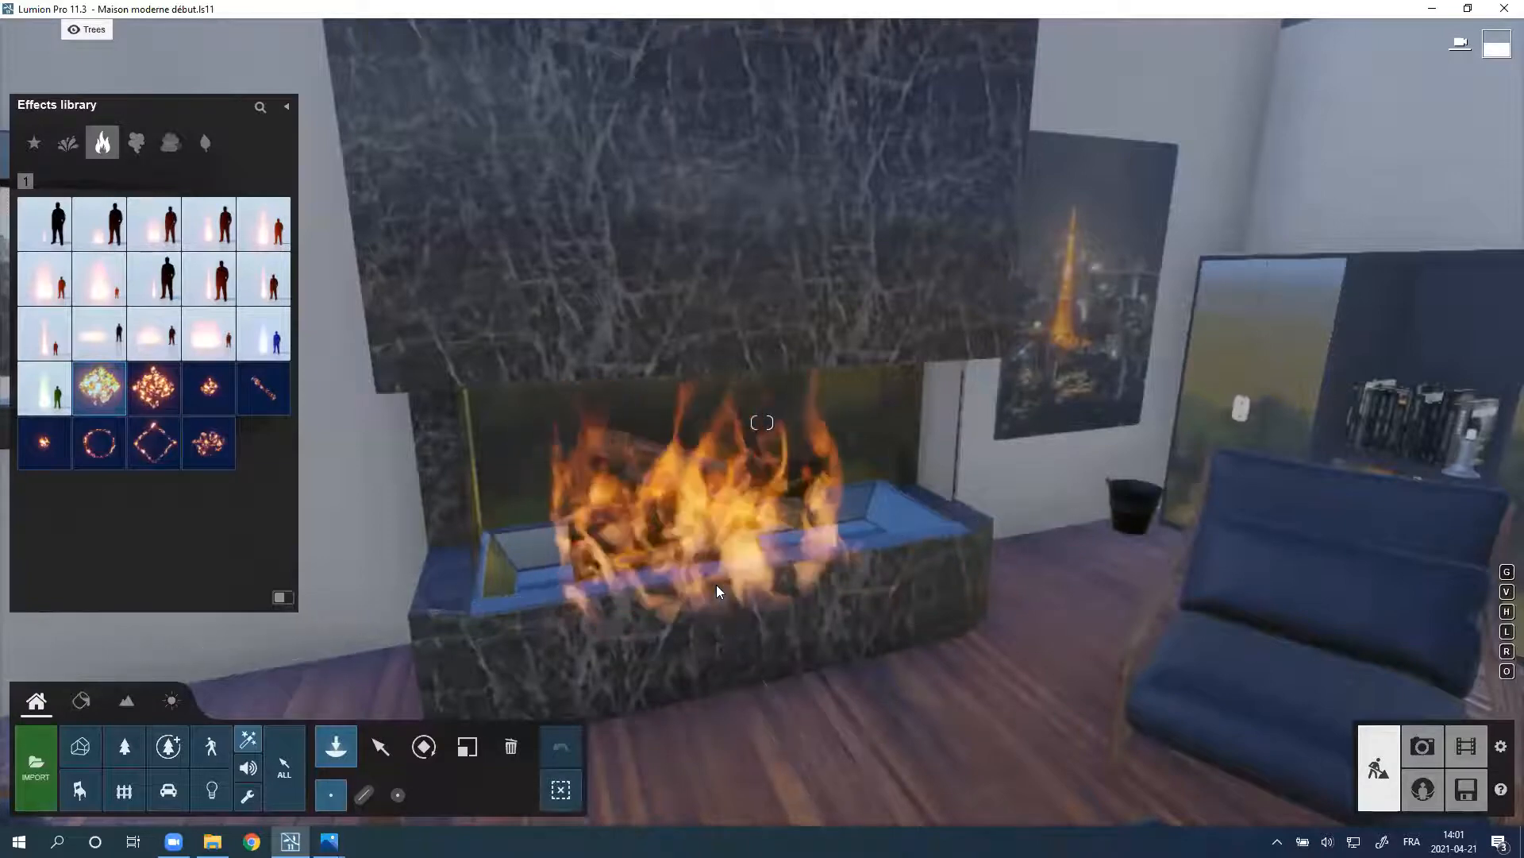
pyautogui.click(381, 746)
pyautogui.moveTo(497, 660)
pyautogui.mouseDown(button='right')
pyautogui.moveTo(380, 683)
pyautogui.moveTo(932, 679)
pyautogui.moveTo(965, 620)
pyautogui.mouseUp(button='right')
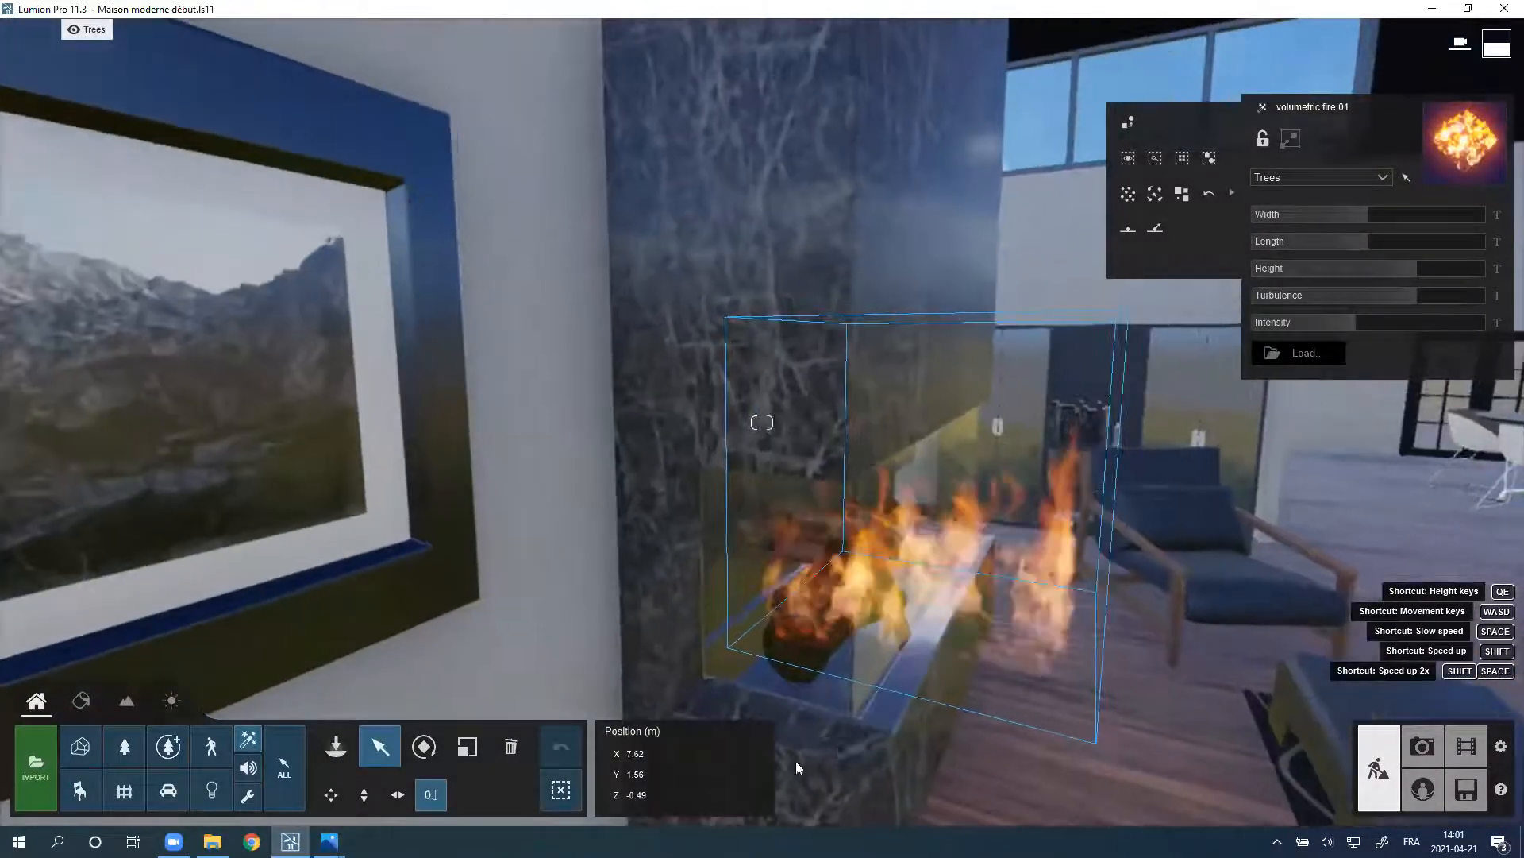
pyautogui.press('w')
pyautogui.click(398, 794)
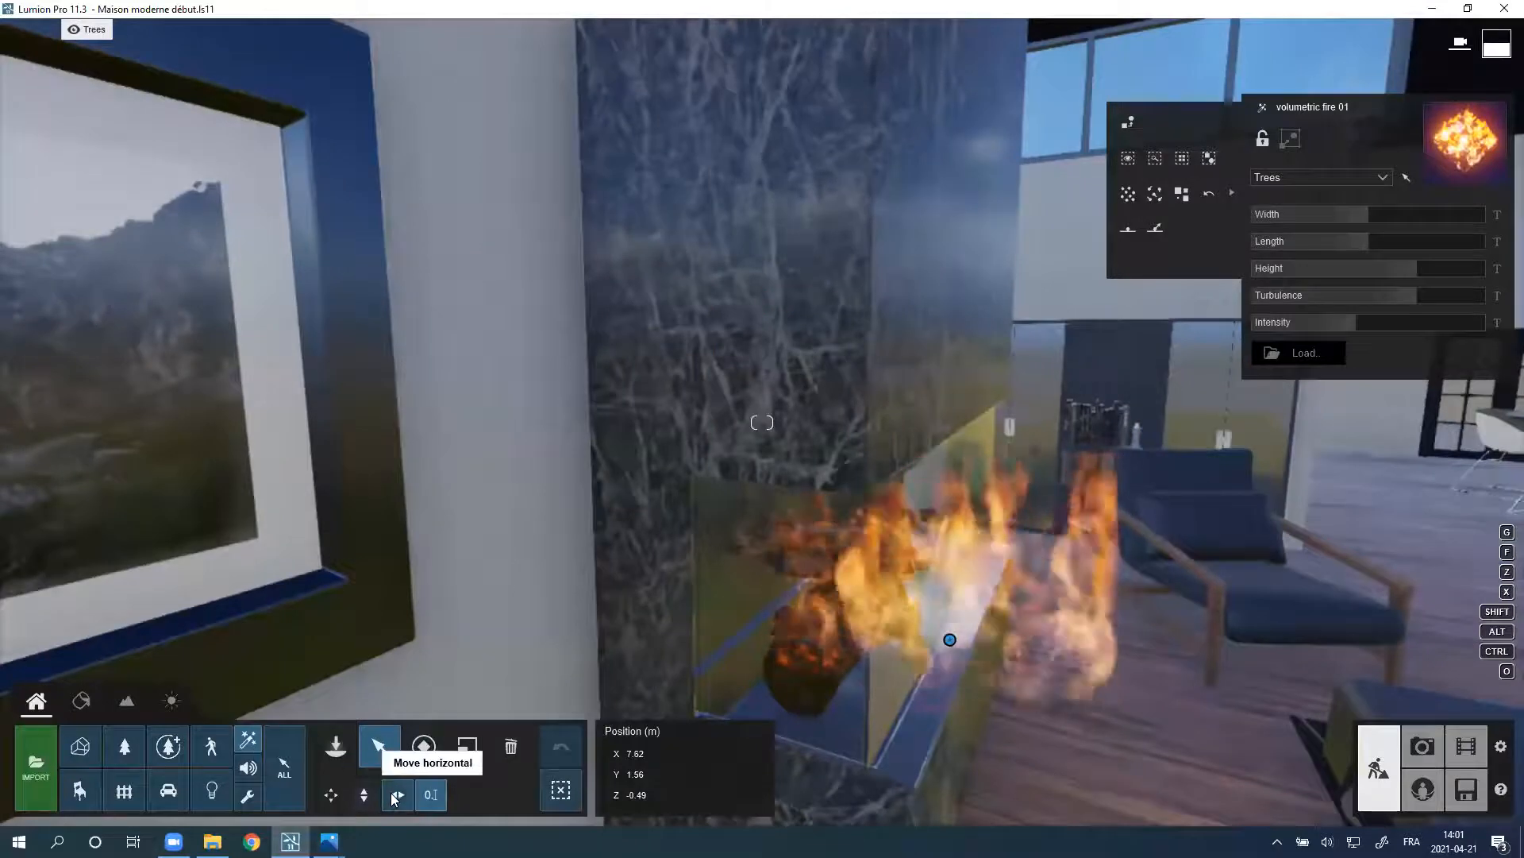
pyautogui.moveTo(950, 639); pyautogui.dragTo(816, 605)
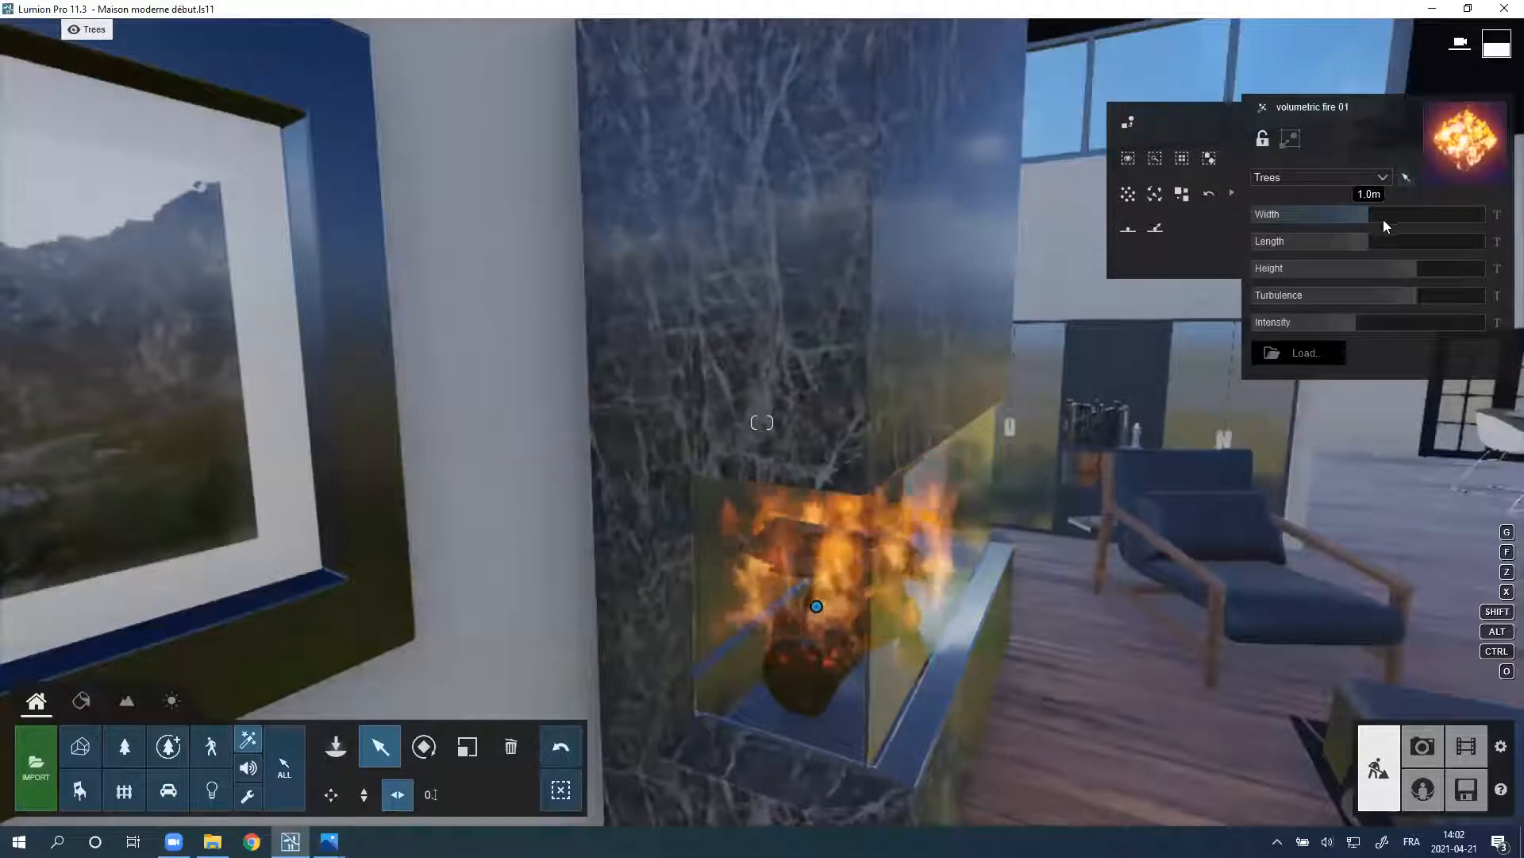
# Step: Reduce the fire's width, height and turbulence, and set its intensity to 0.7
pyautogui.moveTo(1383, 219); pyautogui.dragTo(1374, 252)
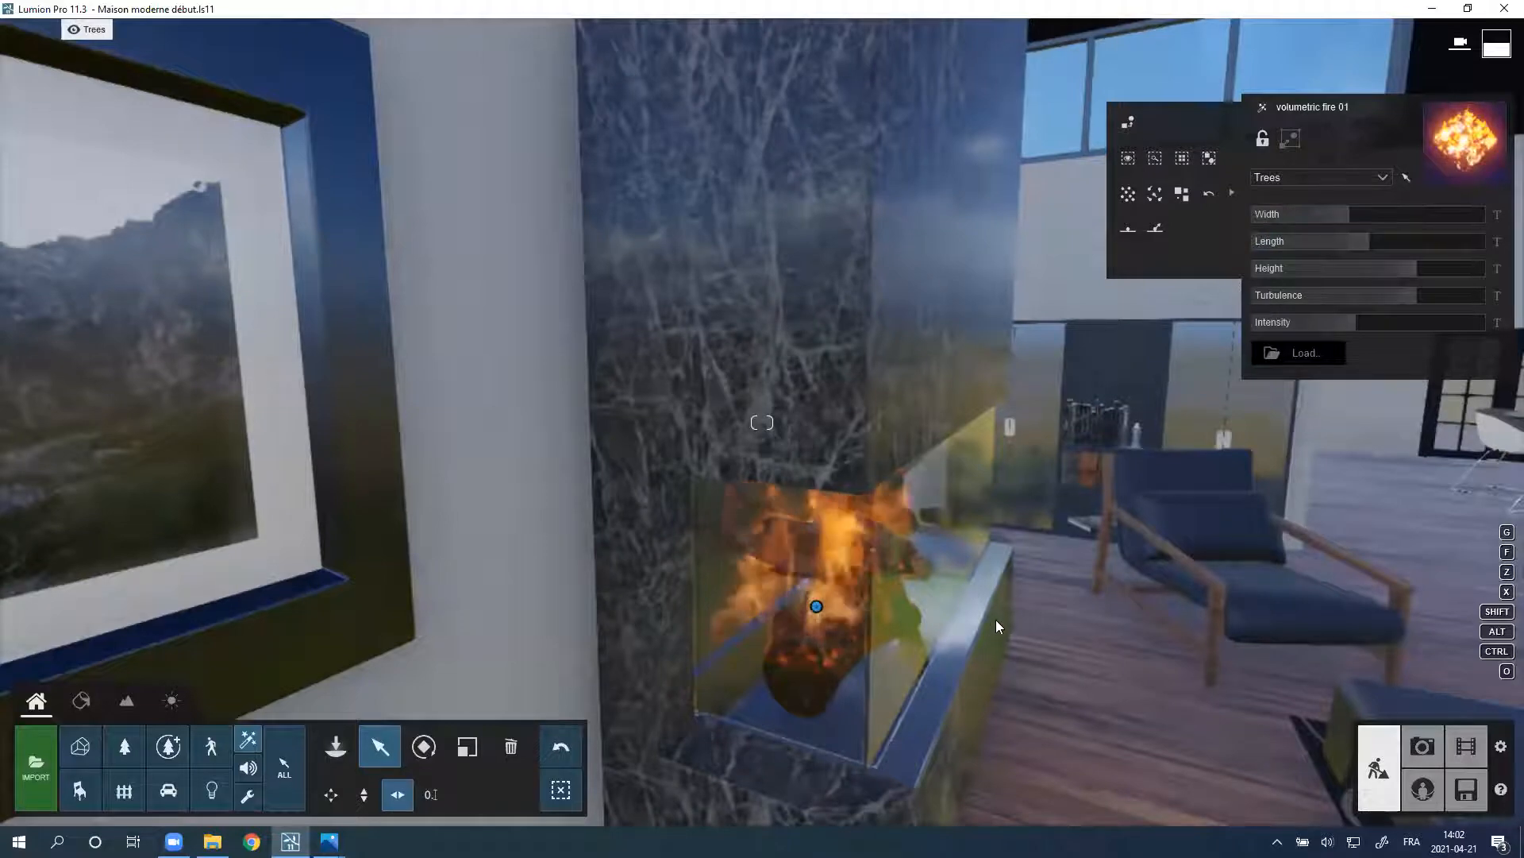
pyautogui.moveTo(996, 616); pyautogui.dragTo(849, 506, button='right')
pyautogui.press('s')
pyautogui.moveTo(849, 506); pyautogui.dragTo(856, 442, button='middle')
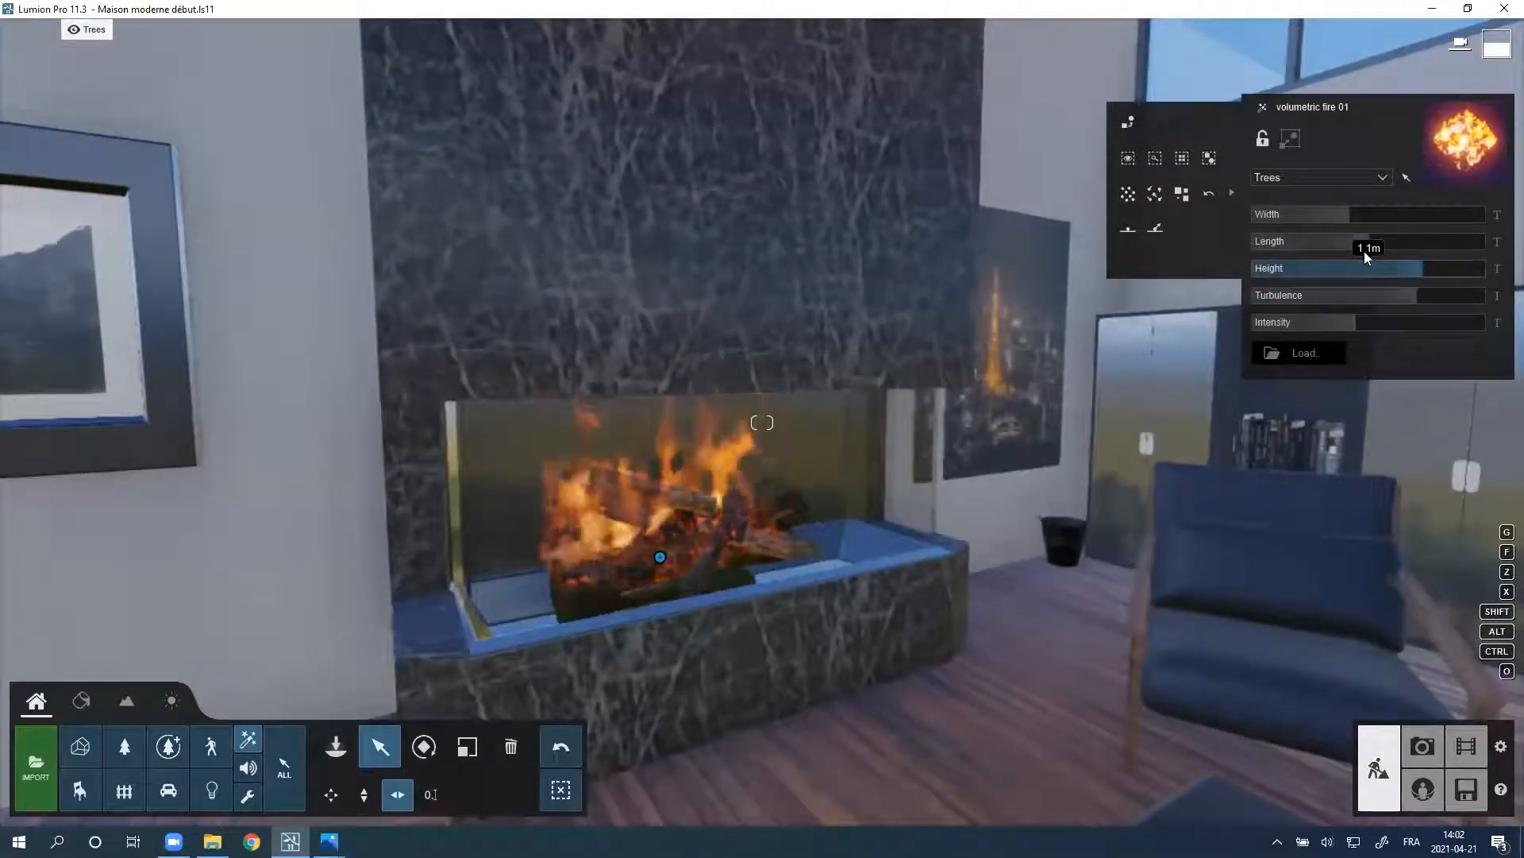
pyautogui.moveTo(1343, 256); pyautogui.dragTo(1407, 254)
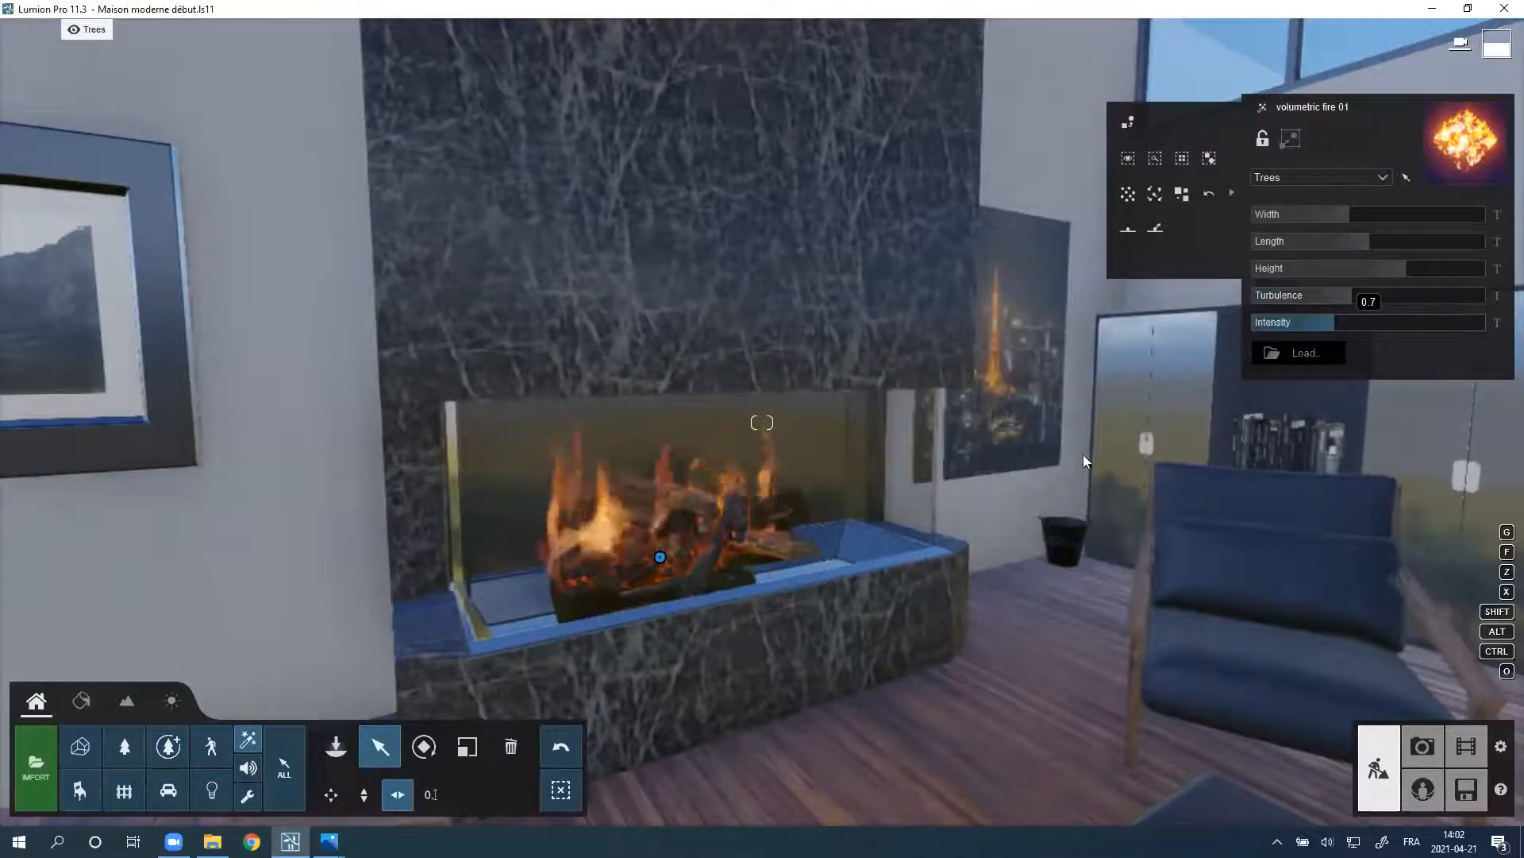
# Step: Lower the fire effect vertically so the flames start beneath the logs
pyautogui.press('w')
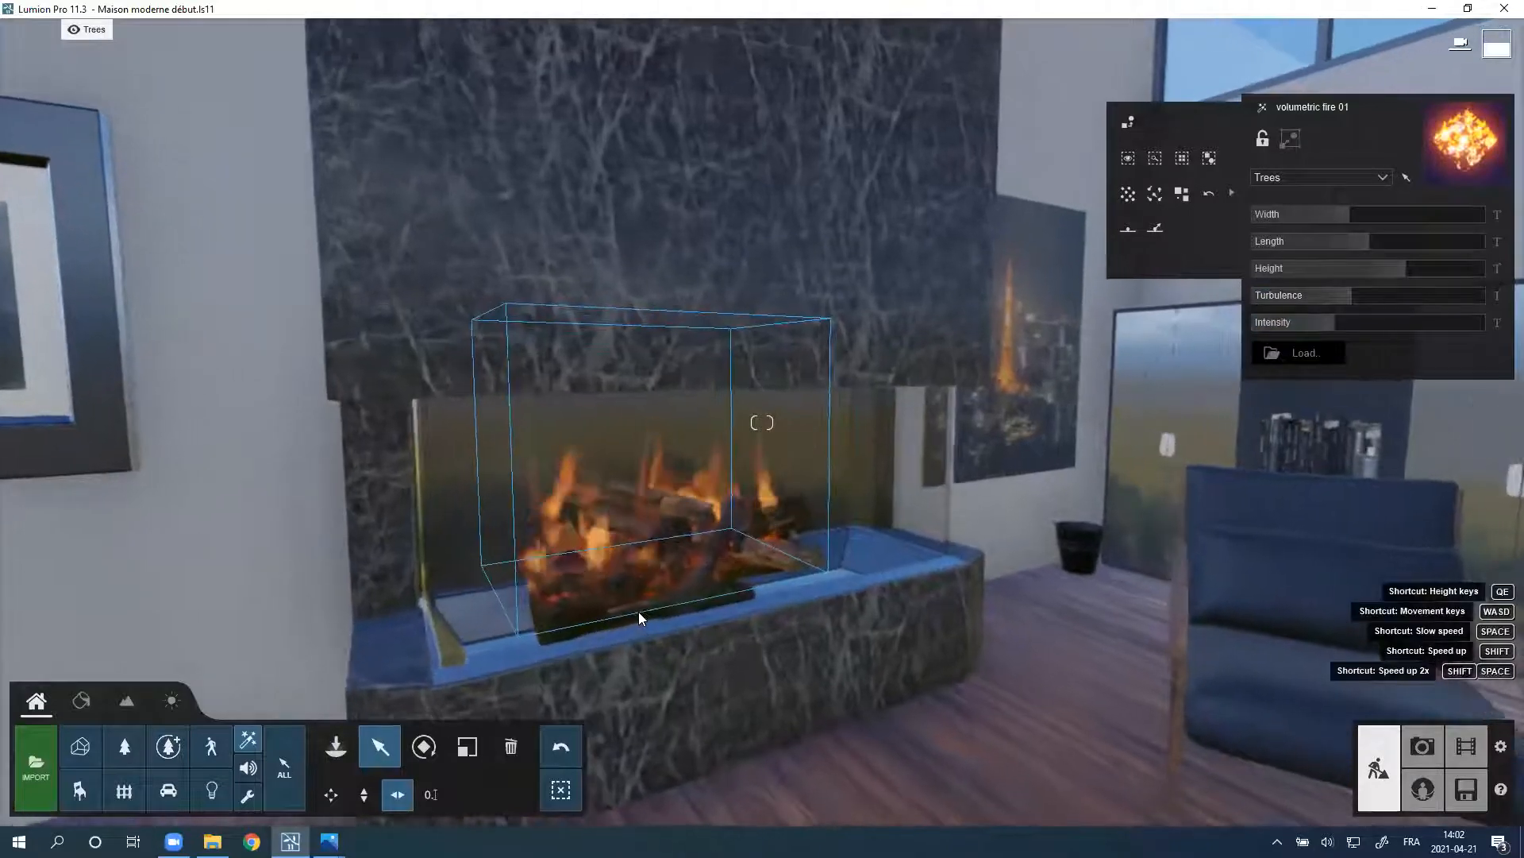
pyautogui.press('w')
pyautogui.press('w')
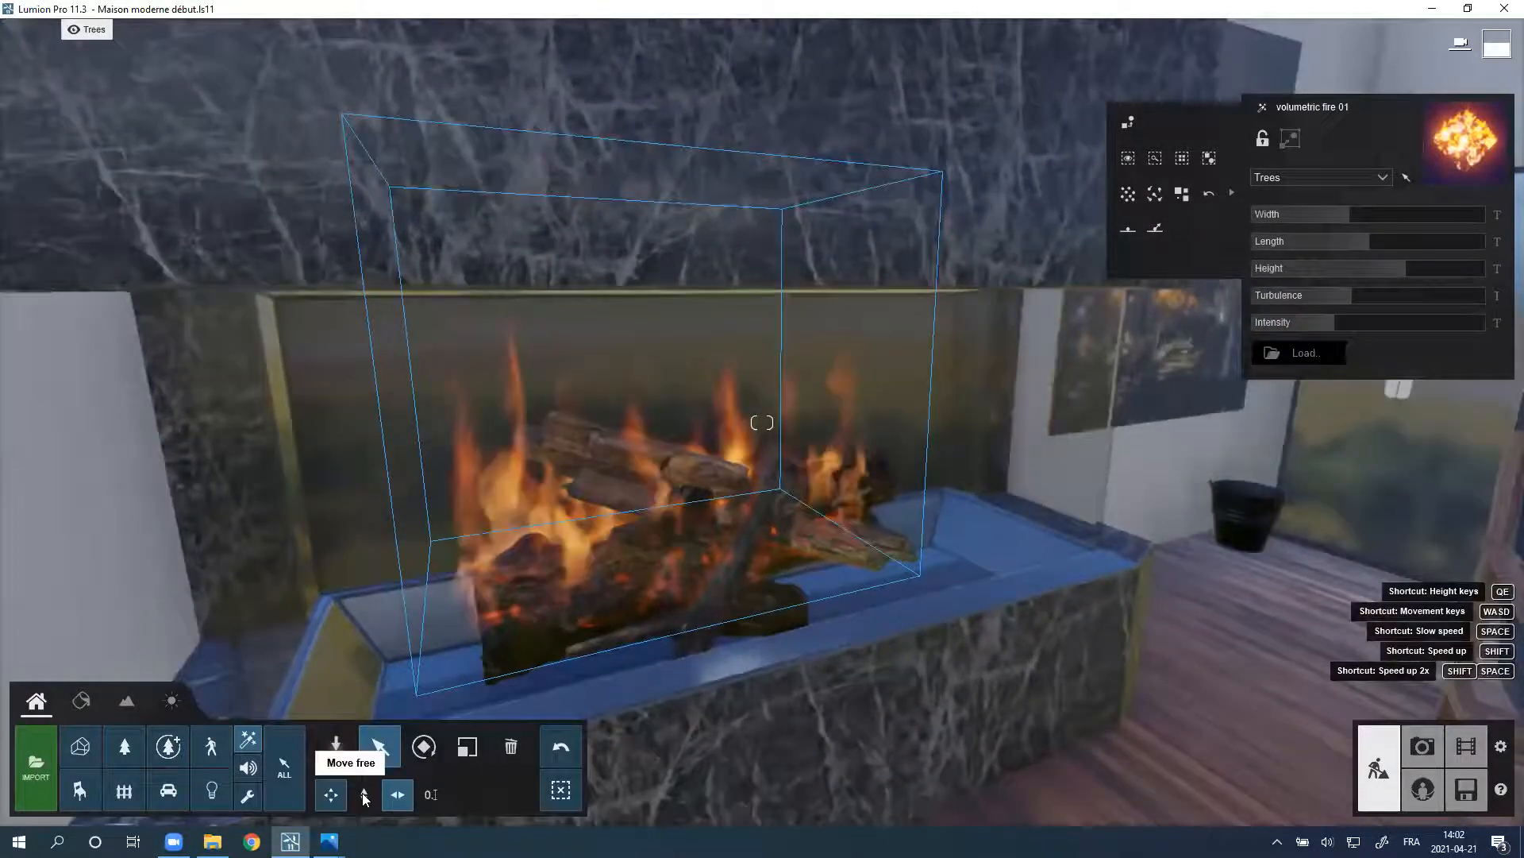
pyautogui.click(363, 794)
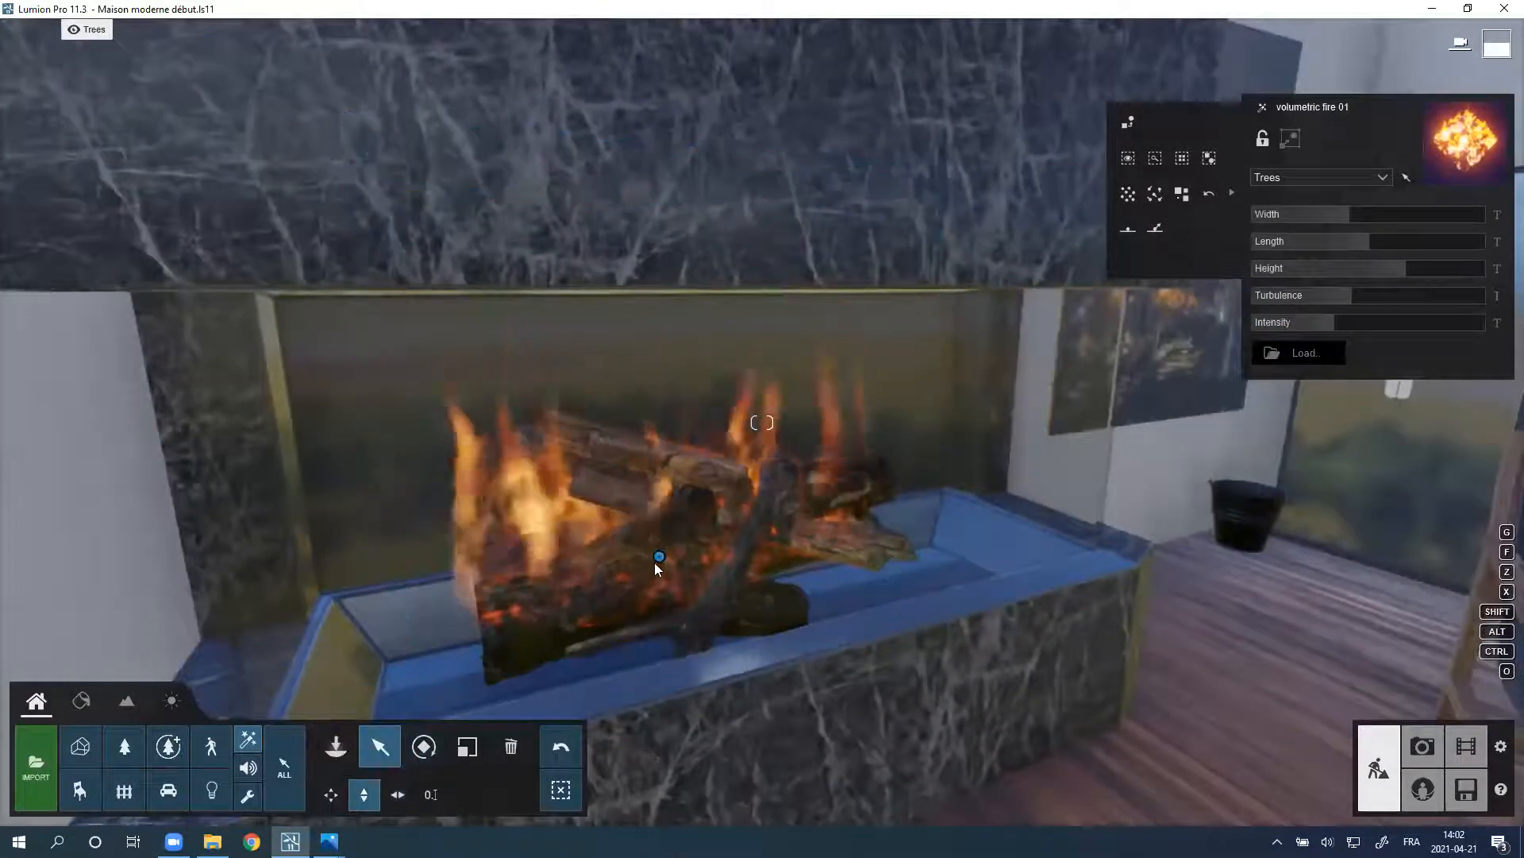
pyautogui.moveTo(657, 566); pyautogui.dragTo(765, 615)
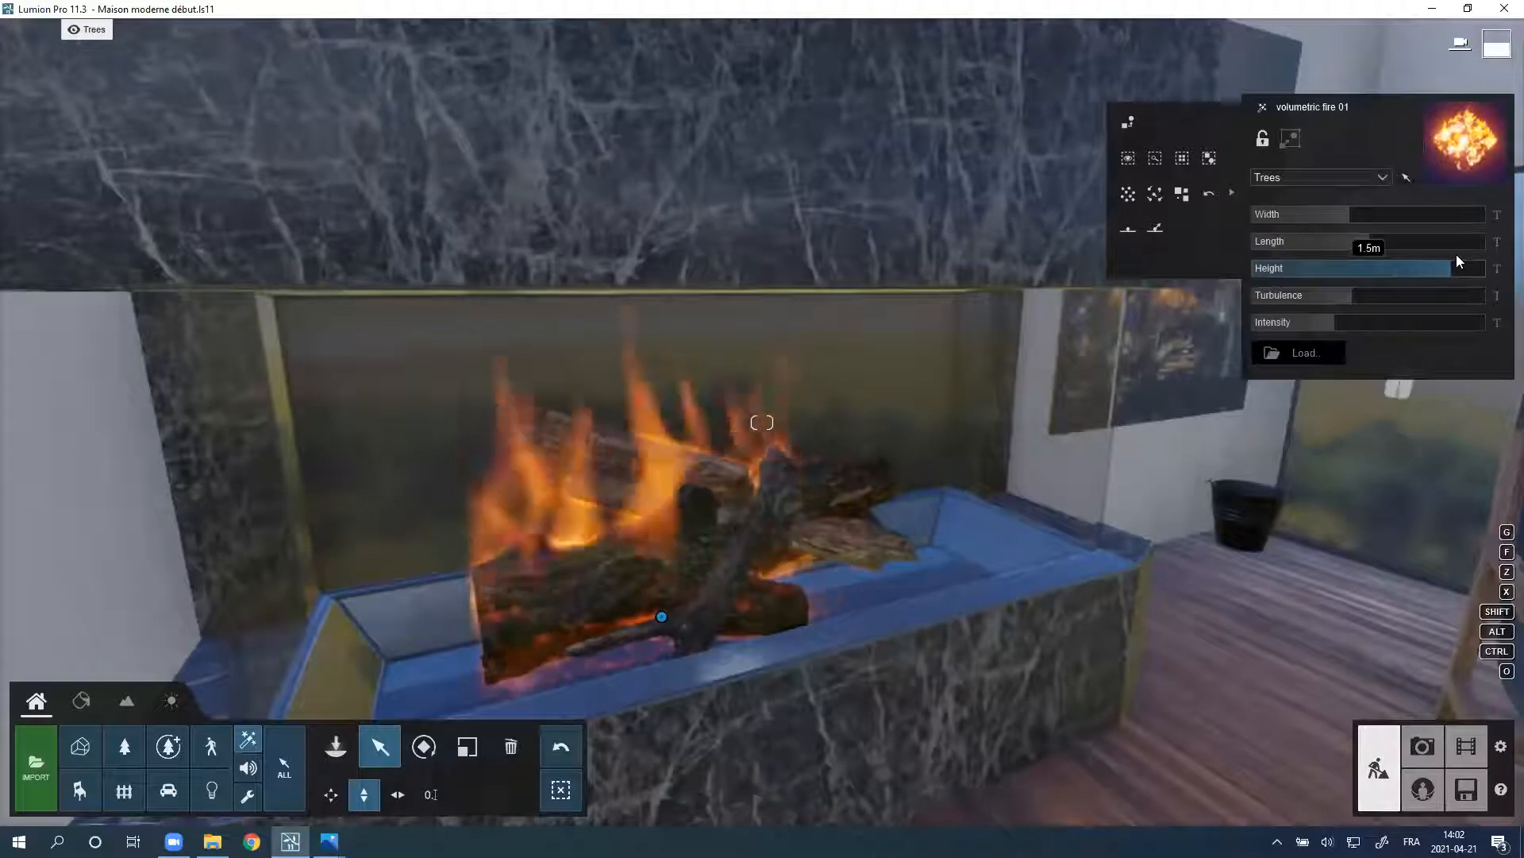
# Step: Adjust the fire's height, testing it from 0.6 m to 1.5 m and above, and raise its turbulence slightly
pyautogui.moveTo(1456, 254); pyautogui.dragTo(1319, 265)
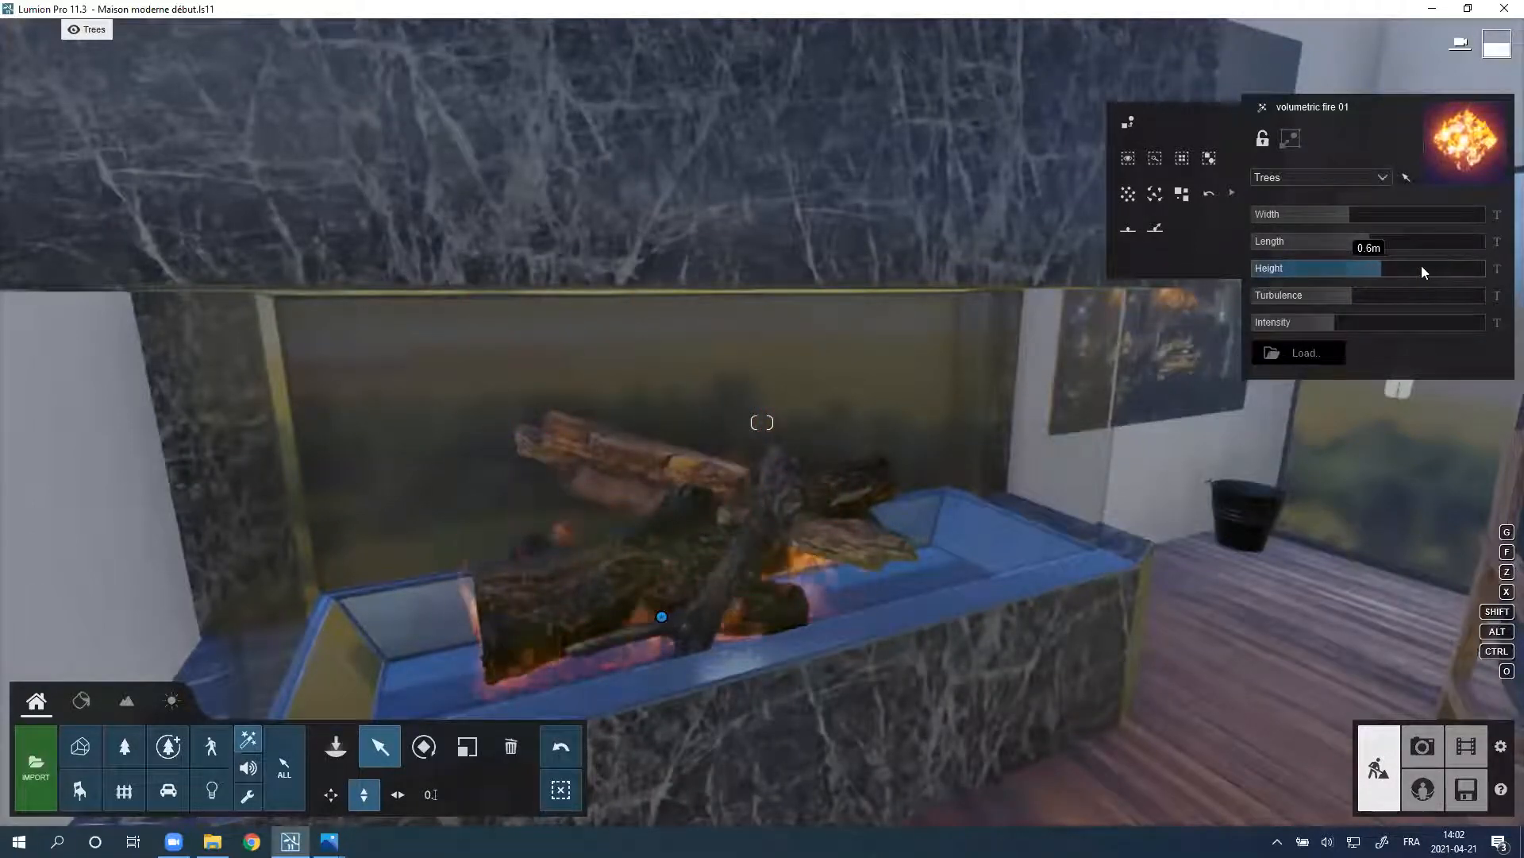
pyautogui.moveTo(1422, 271); pyautogui.dragTo(1474, 267)
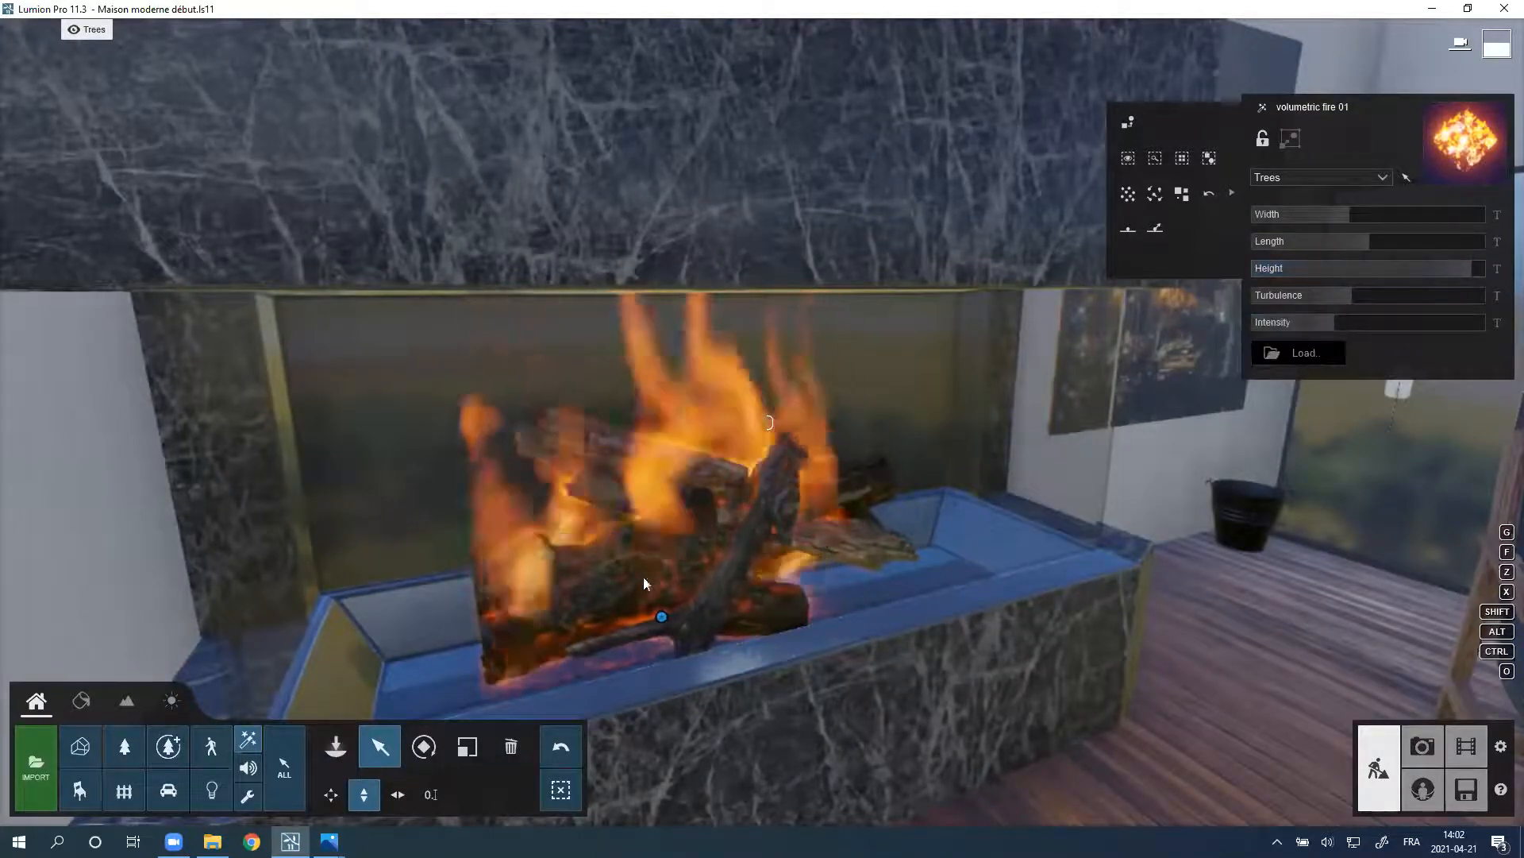
pyautogui.moveTo(1338, 295); pyautogui.dragTo(1362, 294)
pyautogui.moveTo(1479, 268); pyautogui.dragTo(1413, 270)
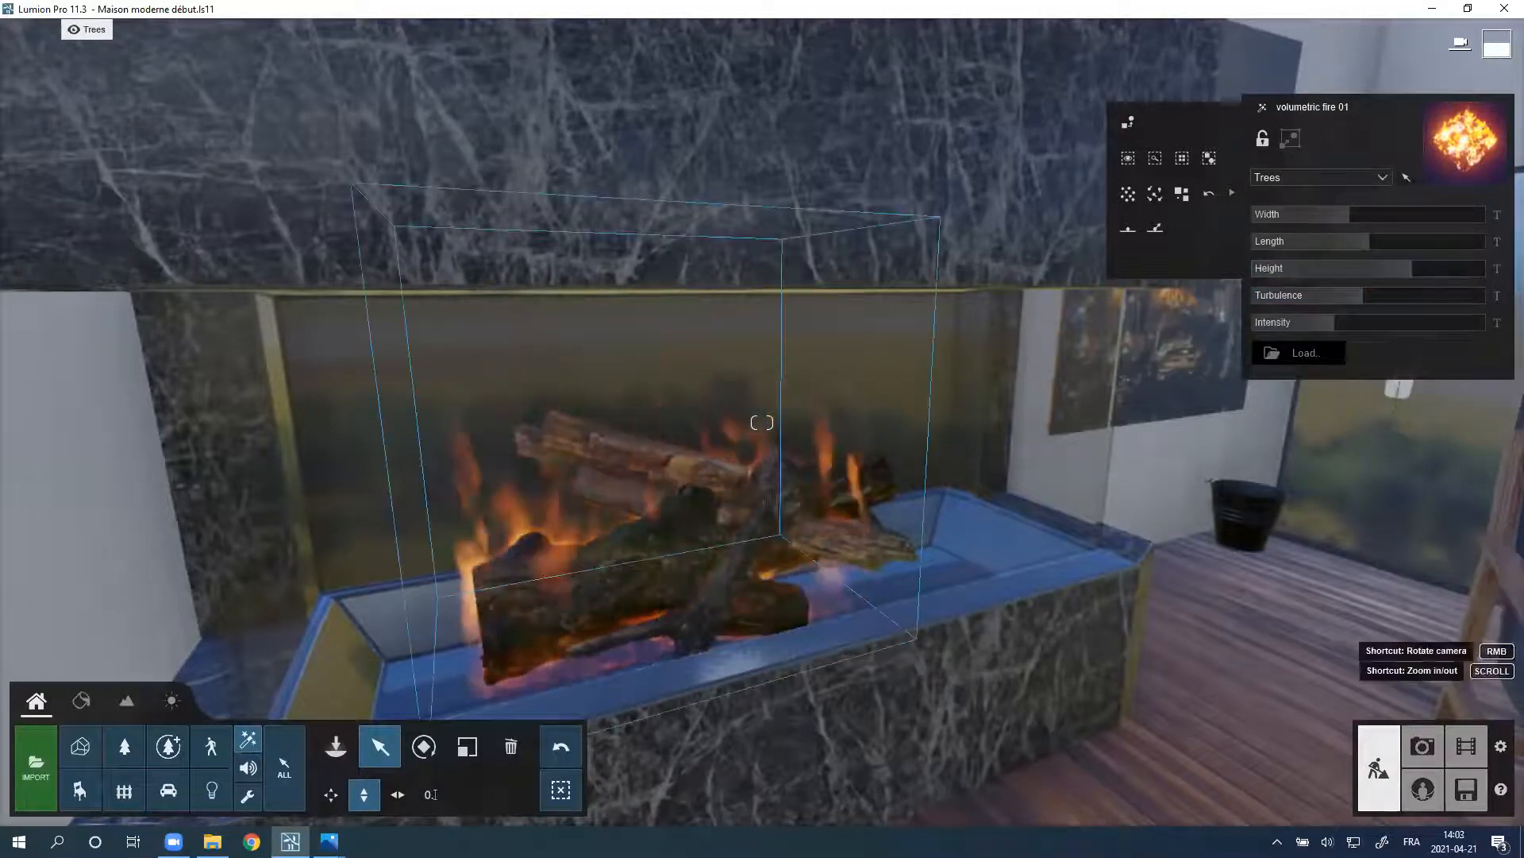
# Step: Place the smoke 08 effect at the fireplace and shift it horizontally back over the logs
pyautogui.scroll(-2, 521, 627)
pyautogui.moveTo(521, 626); pyautogui.dragTo(535, 568, button='right')
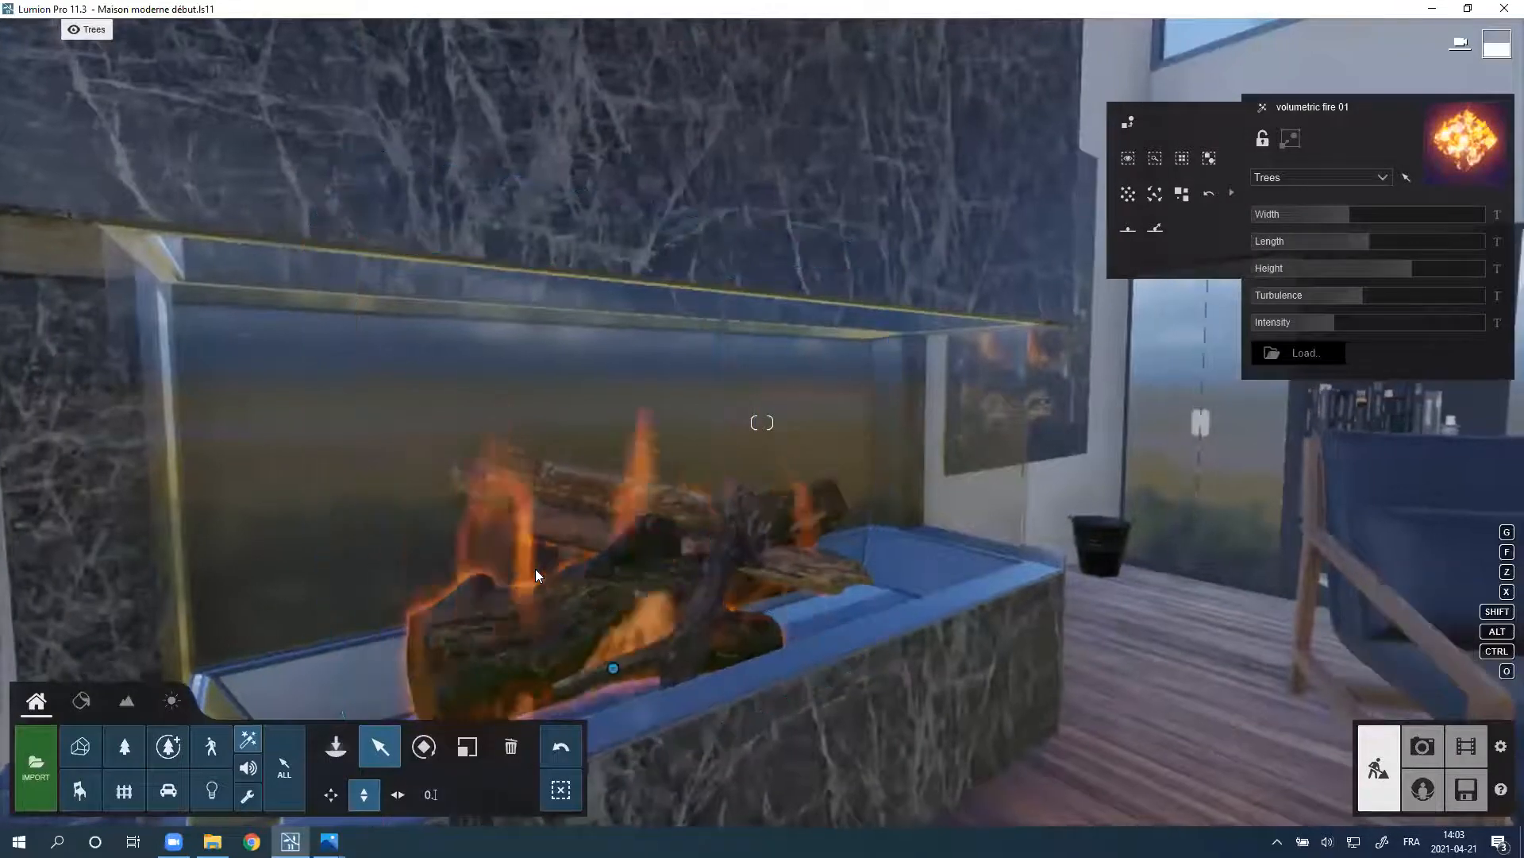
pyautogui.scroll(-3, 535, 568)
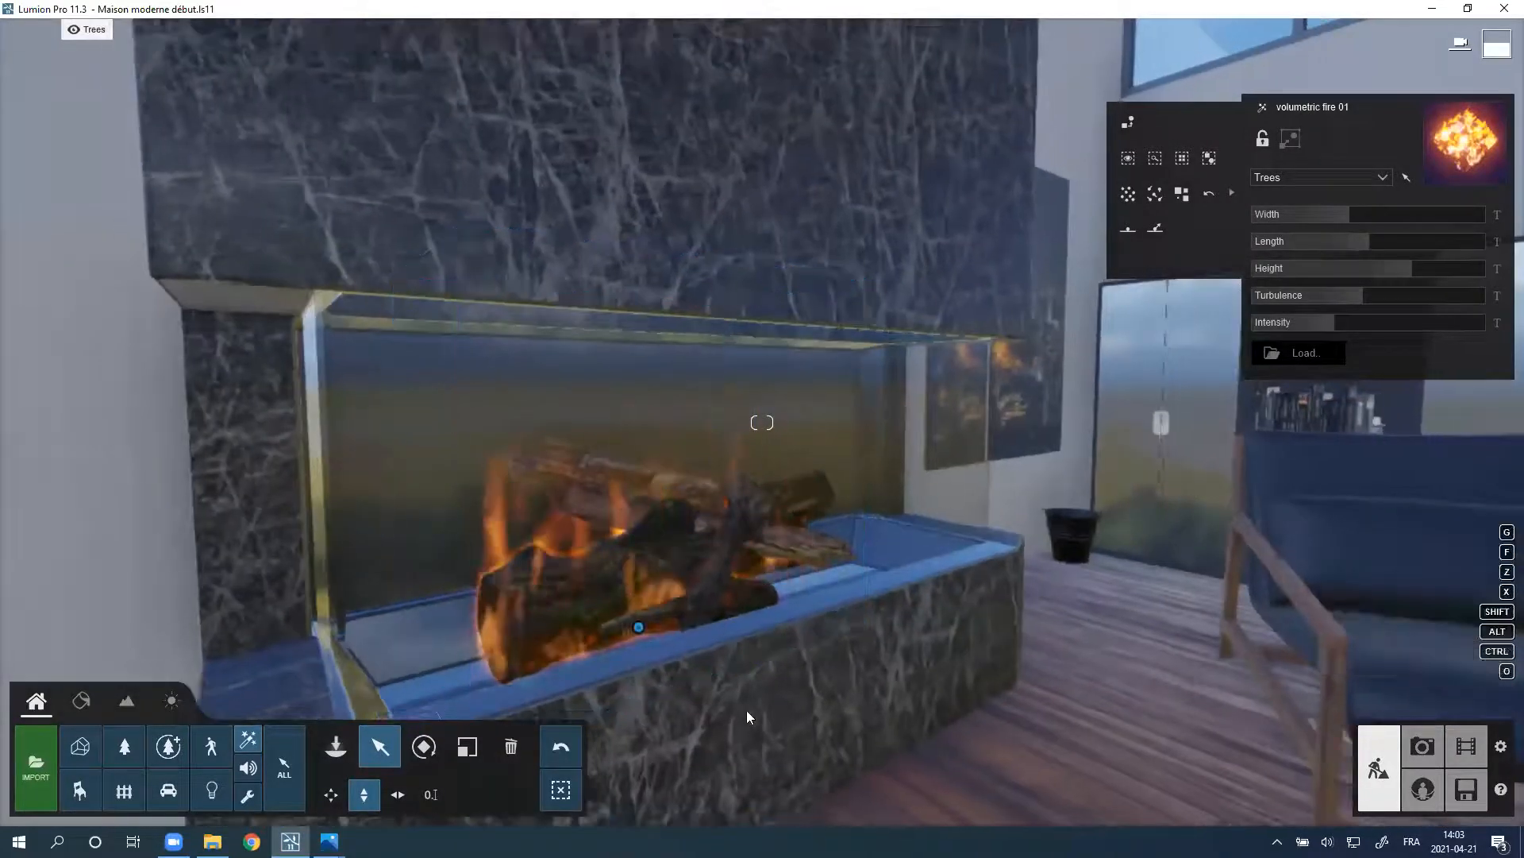
pyautogui.moveTo(719, 697); pyautogui.dragTo(696, 711, button='right')
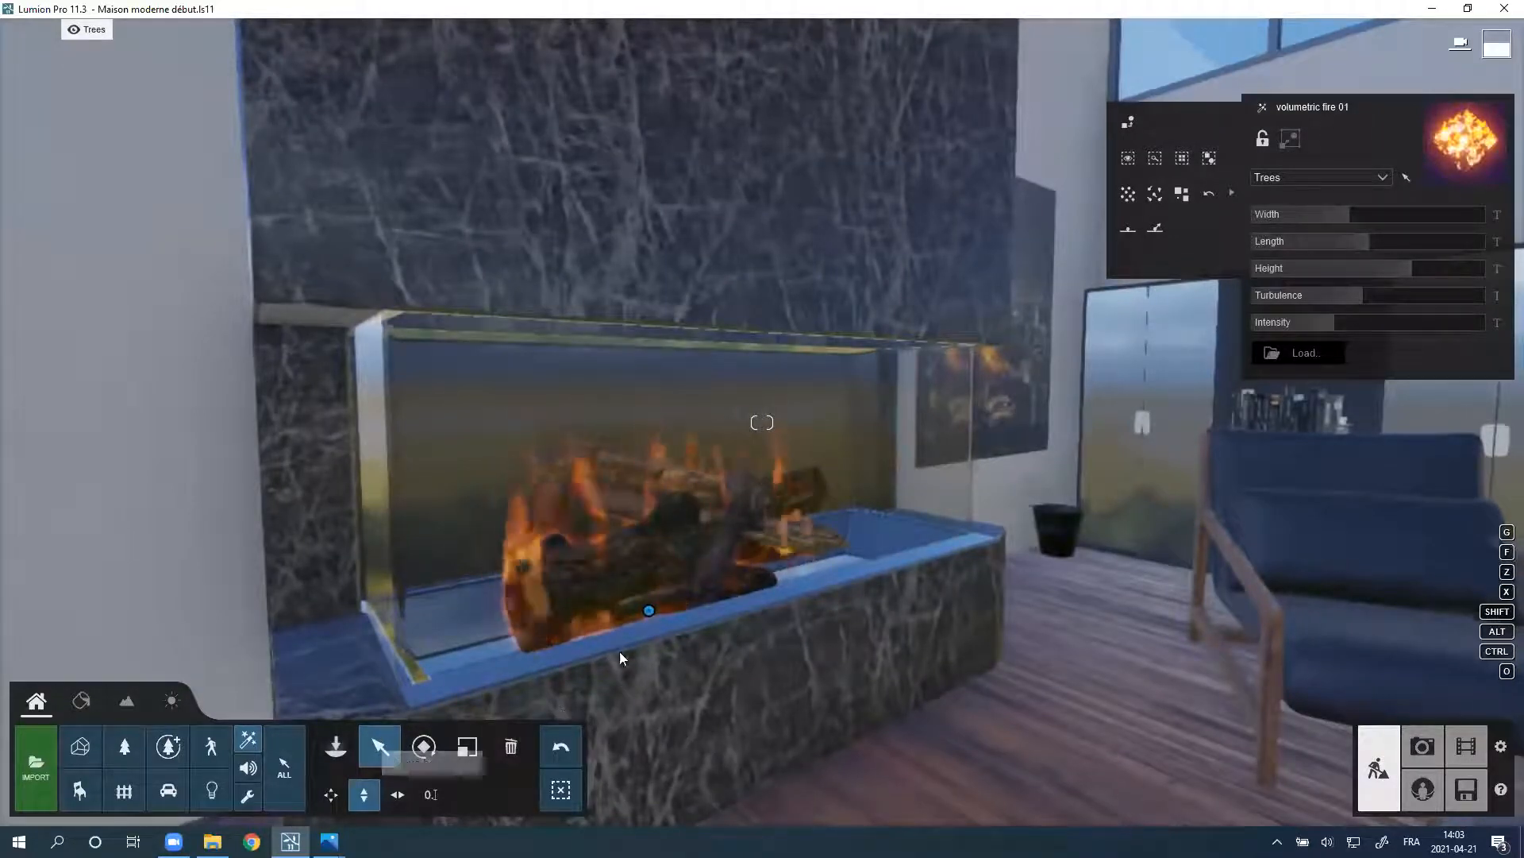
pyautogui.click(335, 745)
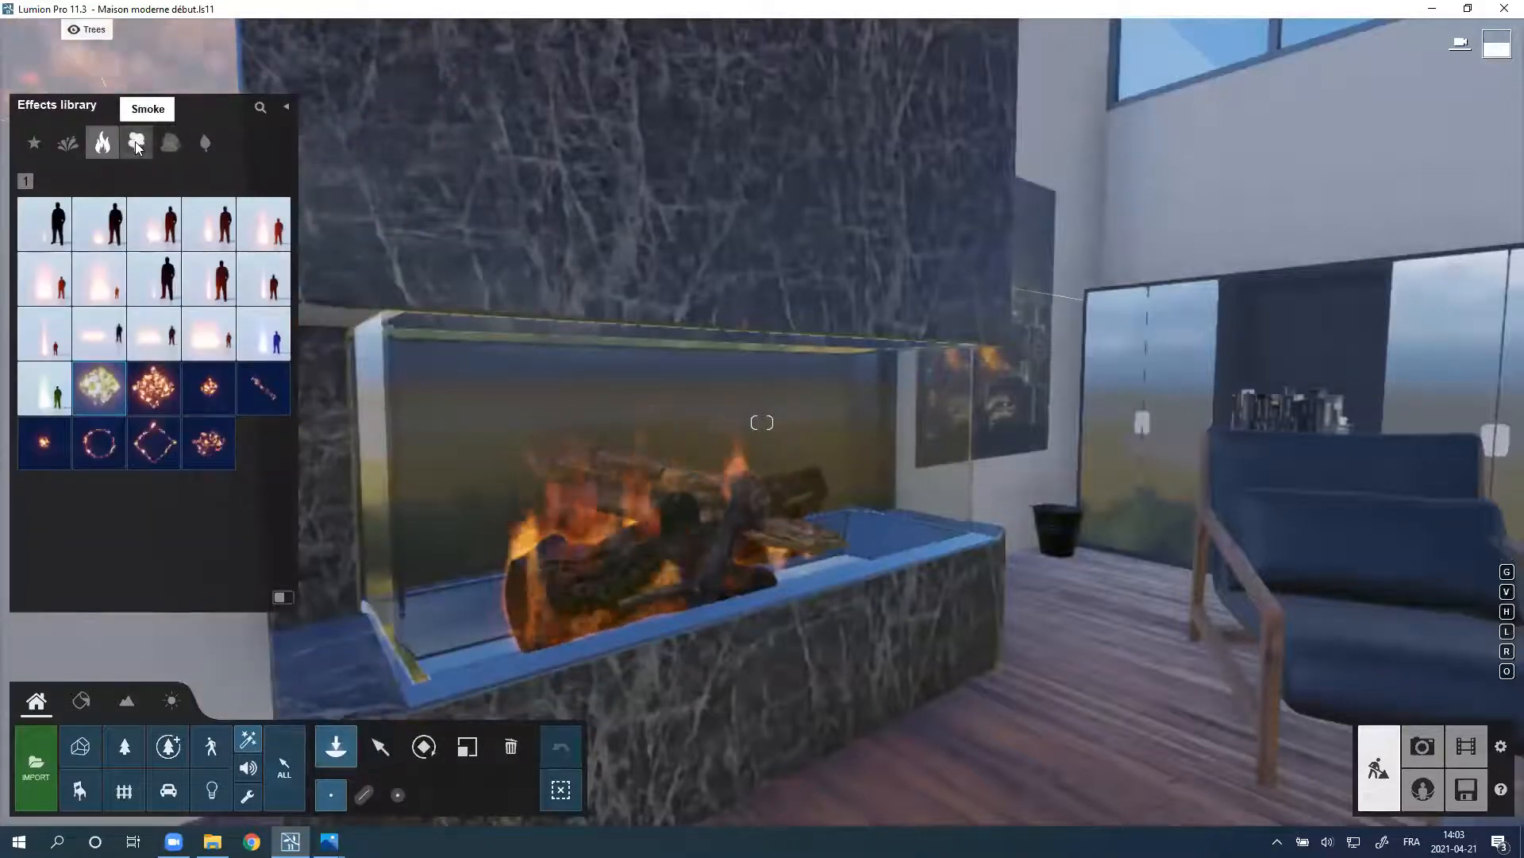
pyautogui.click(136, 142)
pyautogui.click(164, 294)
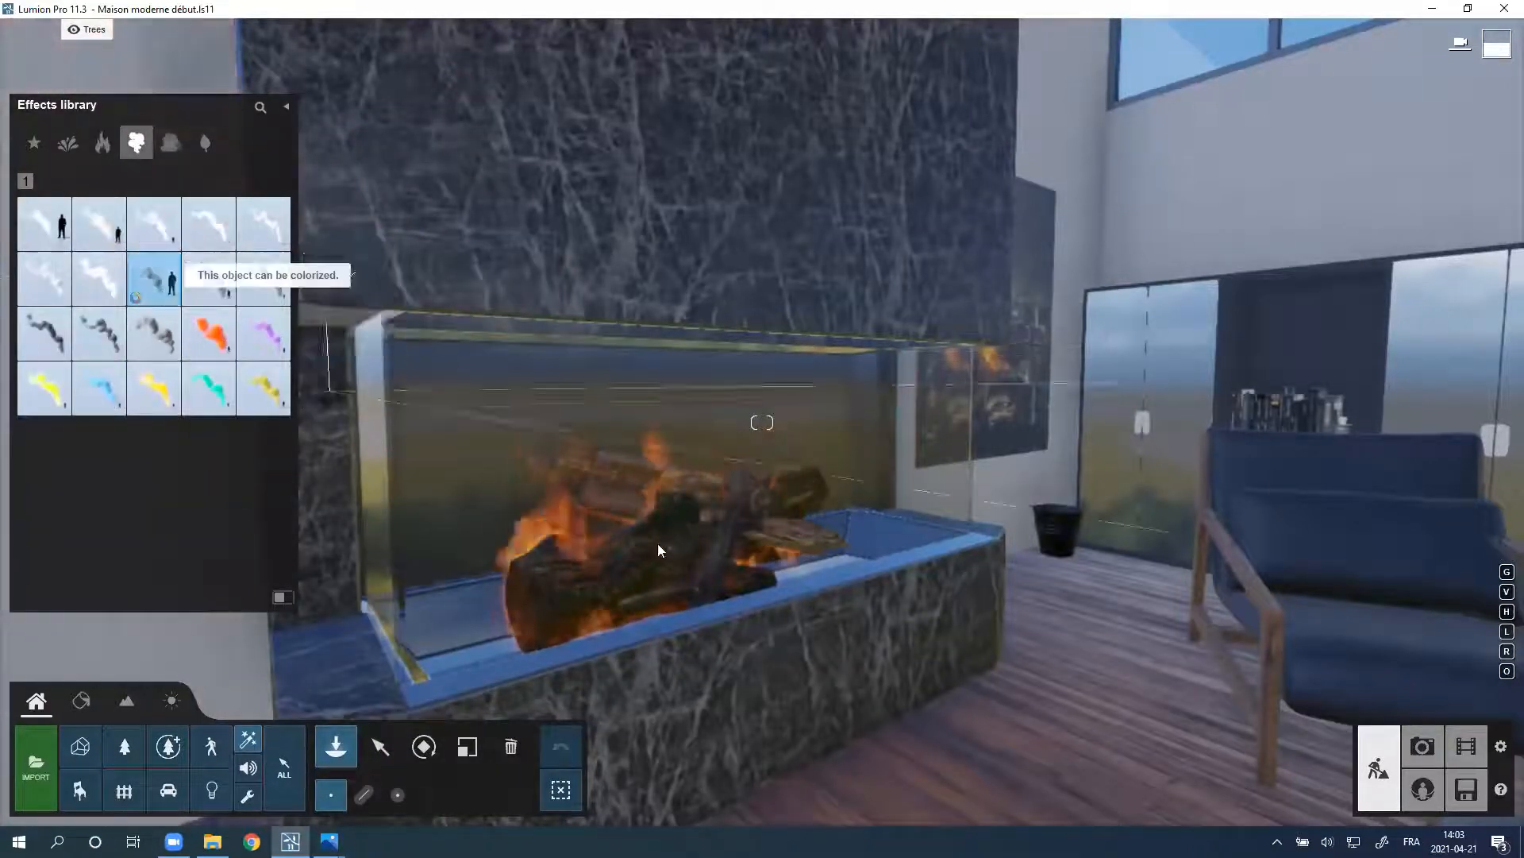
pyautogui.click(715, 607)
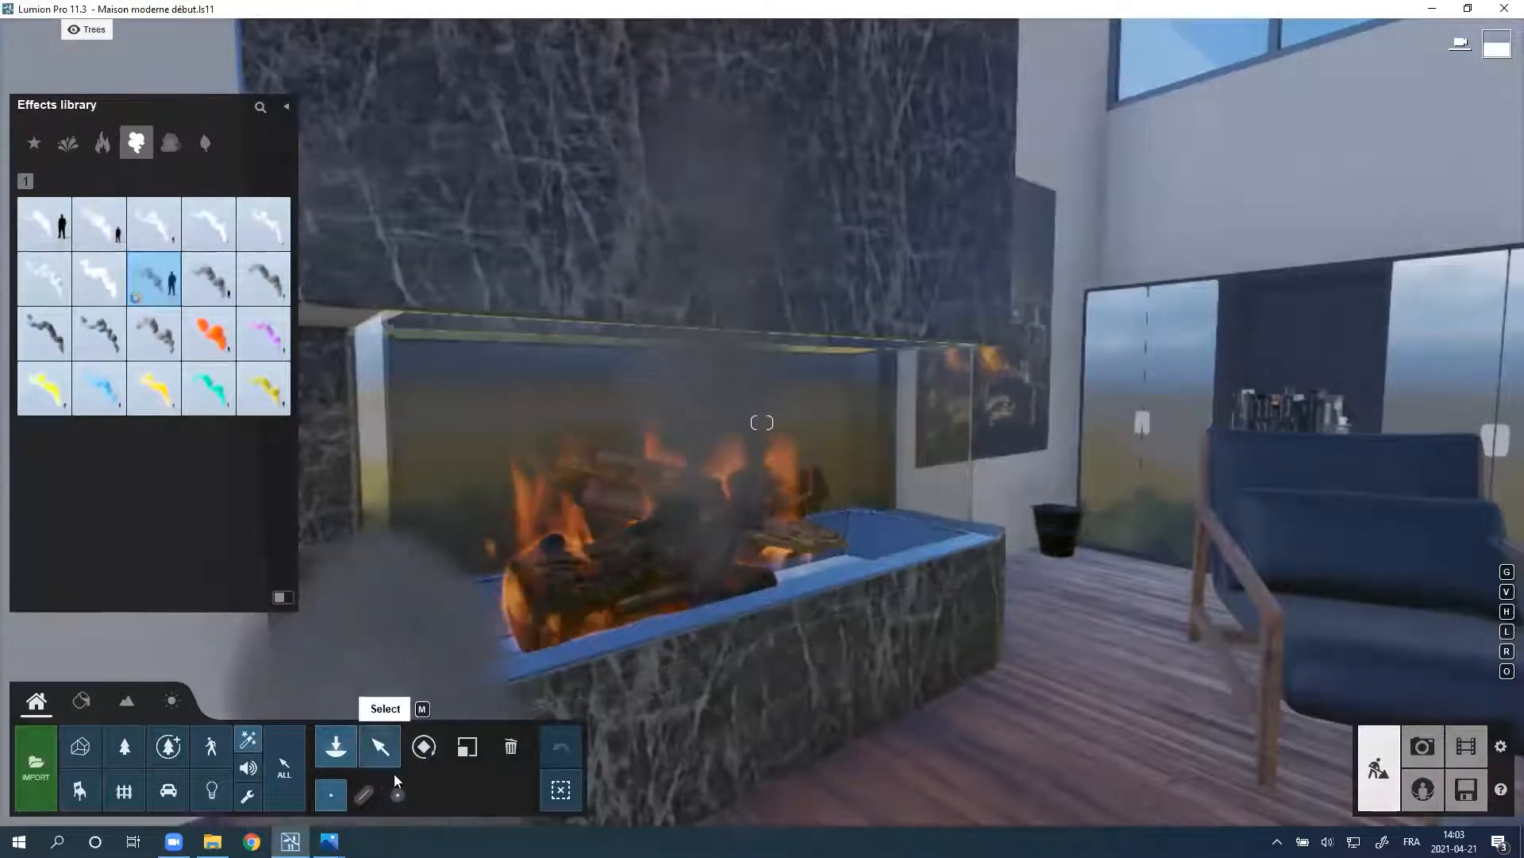
pyautogui.click(377, 749)
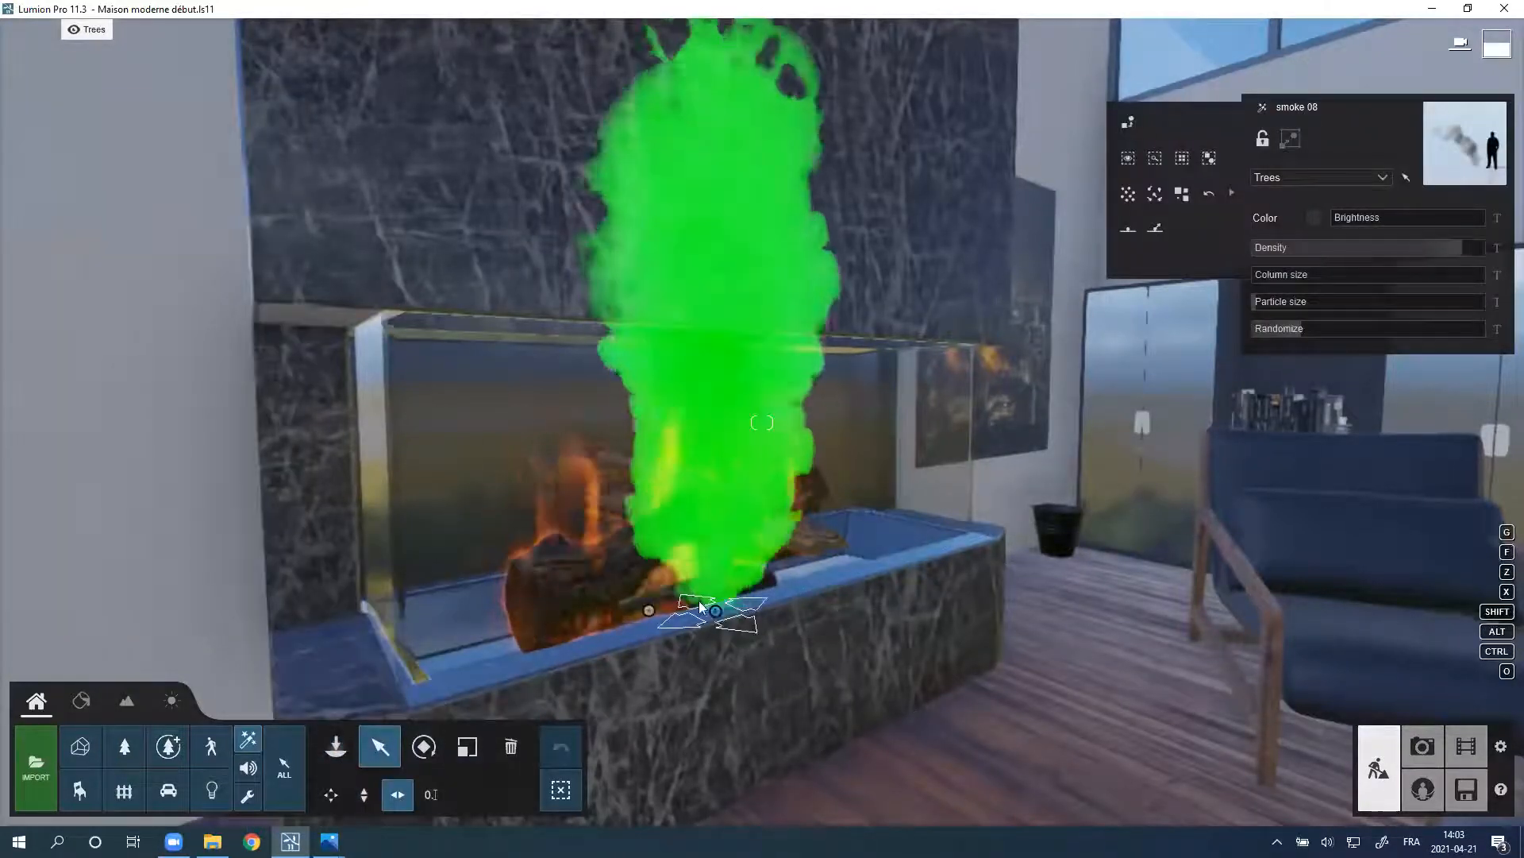
pyautogui.moveTo(715, 613); pyautogui.dragTo(641, 563)
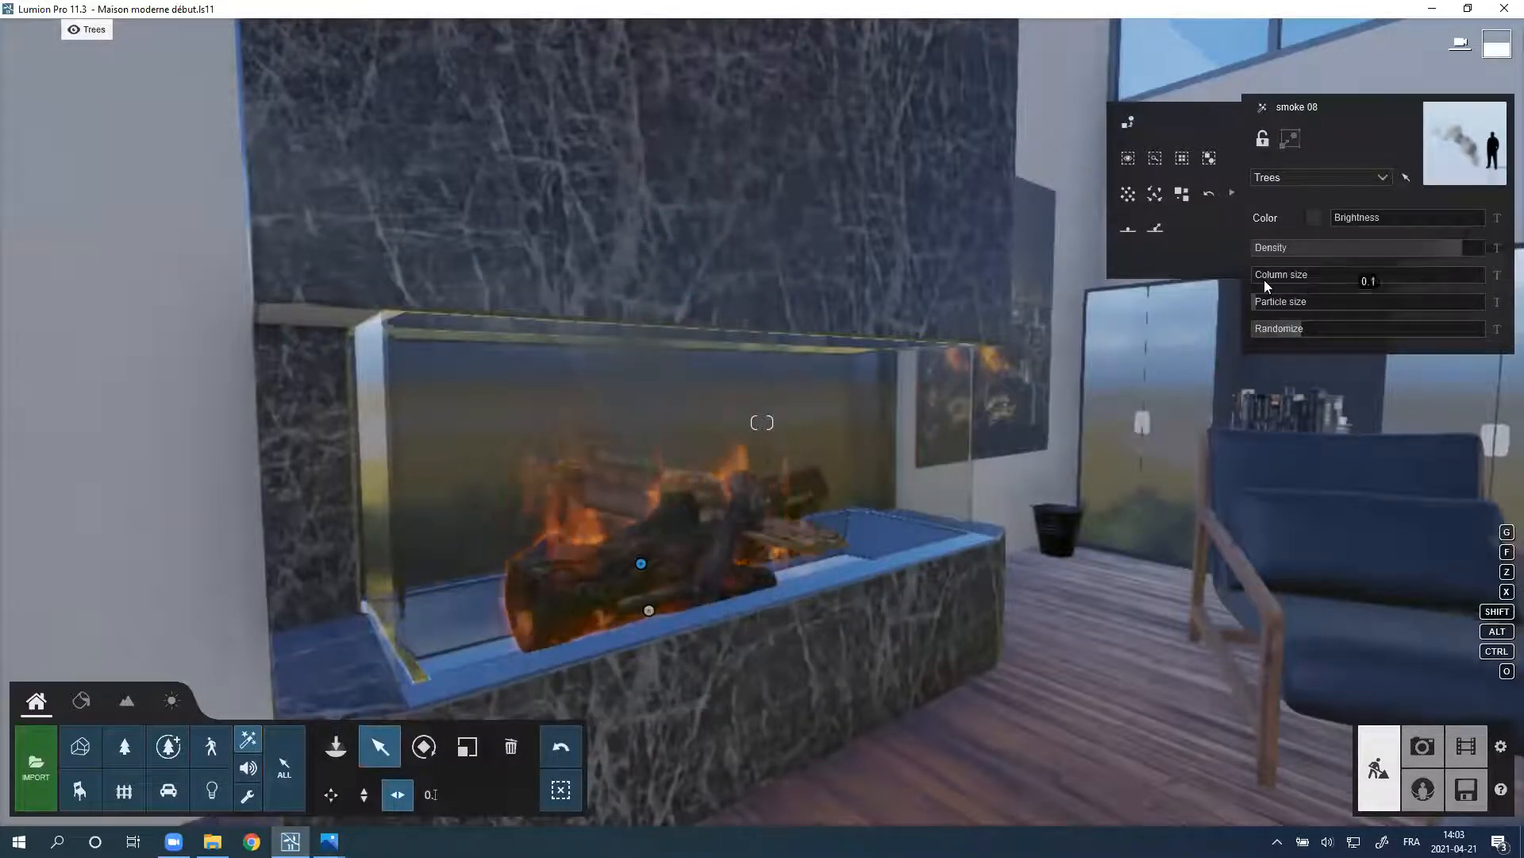
# Step: Raise the smoke's column size, particle size and brightness, reduce its density slightly, and shift it horizontally deeper into the firebox
pyautogui.moveTo(1269, 277); pyautogui.dragTo(1304, 300)
pyautogui.moveTo(1419, 249); pyautogui.dragTo(1345, 216)
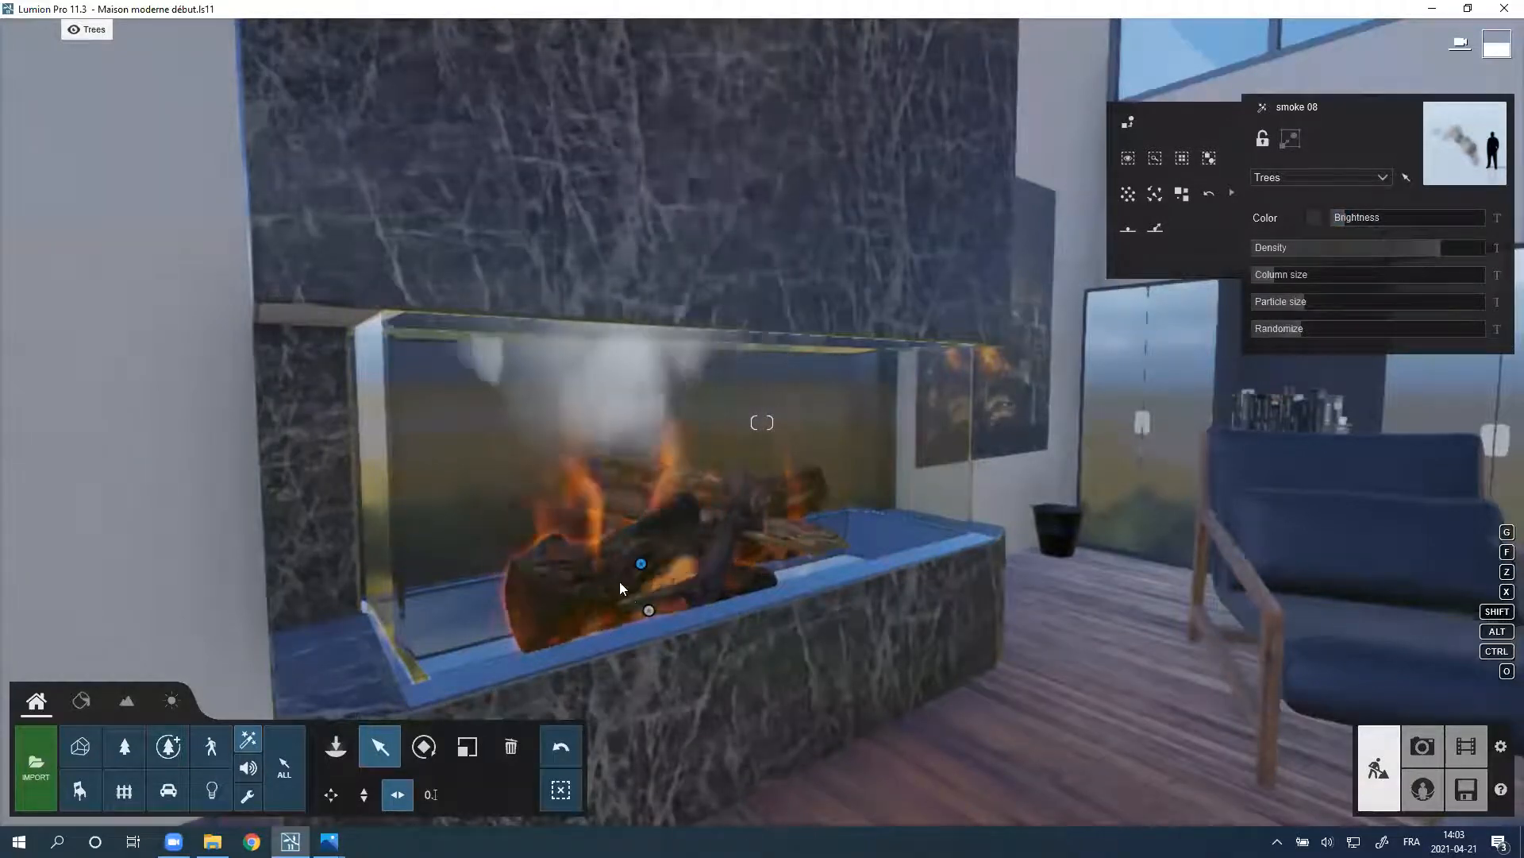
pyautogui.moveTo(640, 562); pyautogui.dragTo(599, 584)
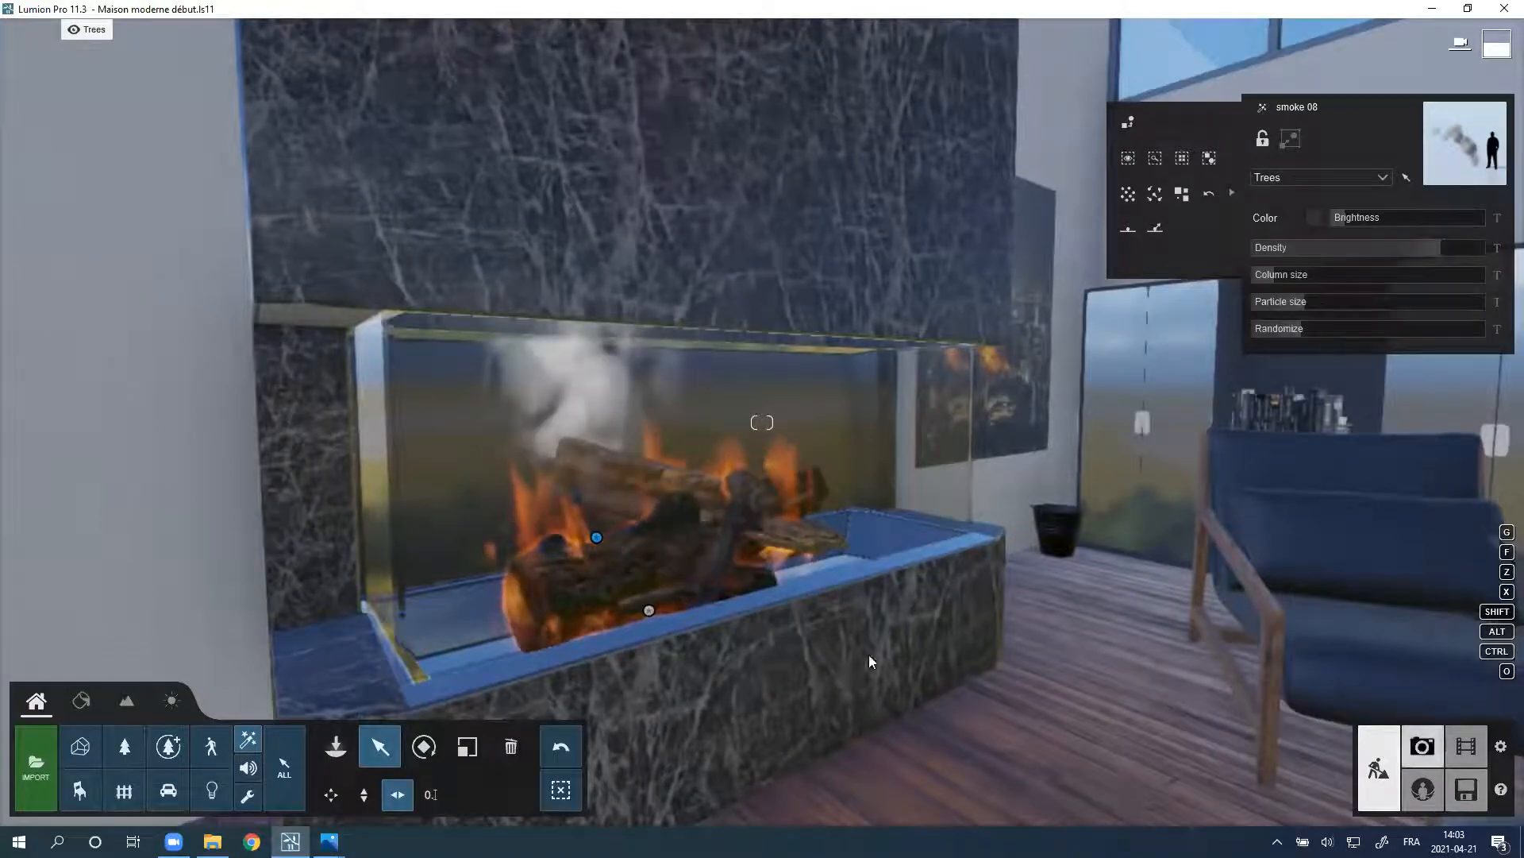
# Step: Switch to Photo mode, restore the Photo - 9 camera and update its preview to check the fireplace smoke
pyautogui.click(1423, 758)
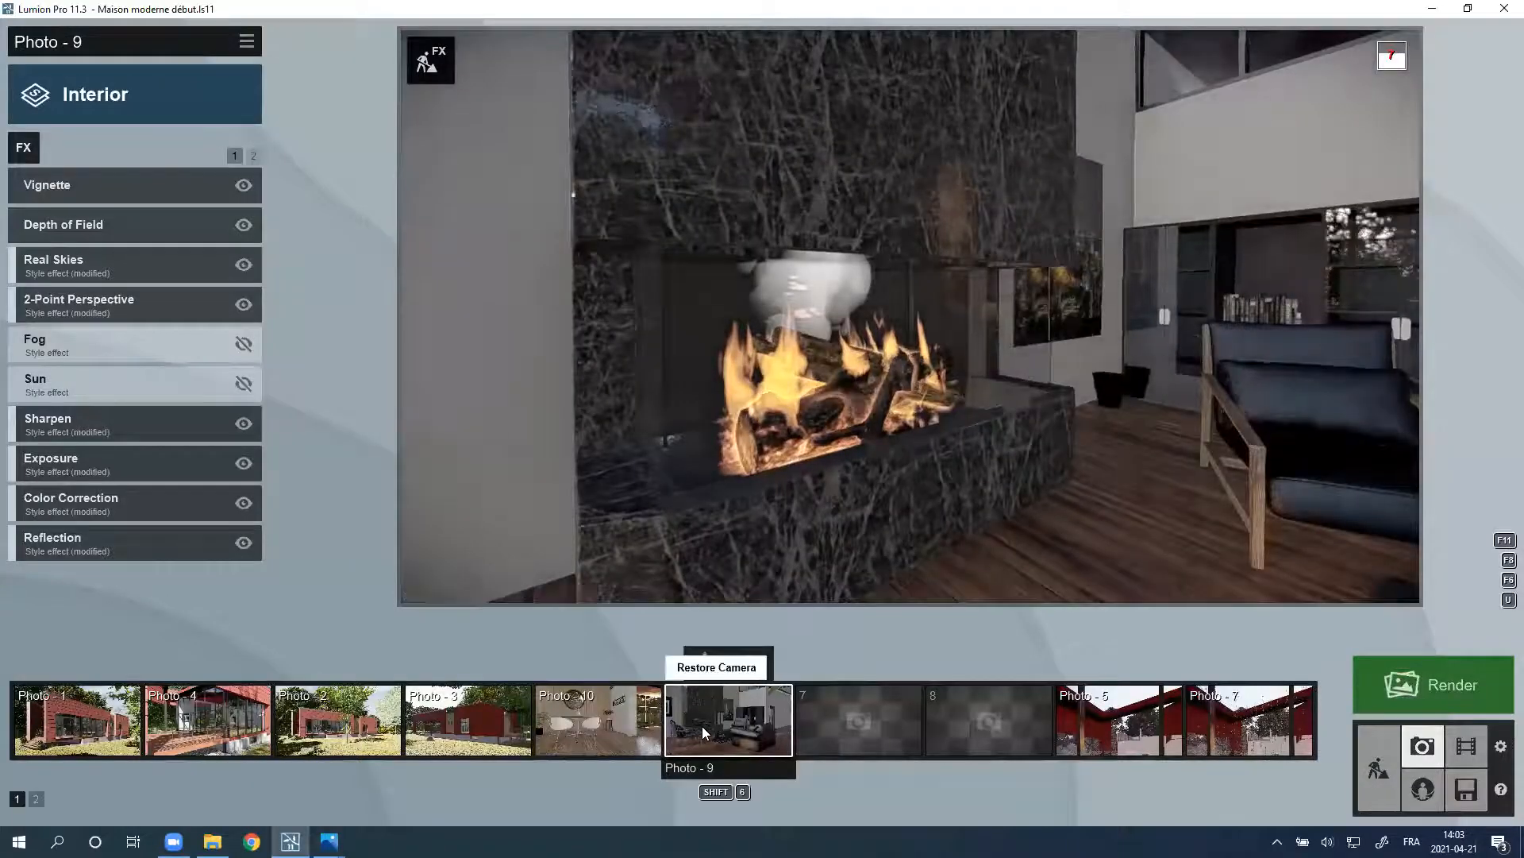
pyautogui.click(704, 732)
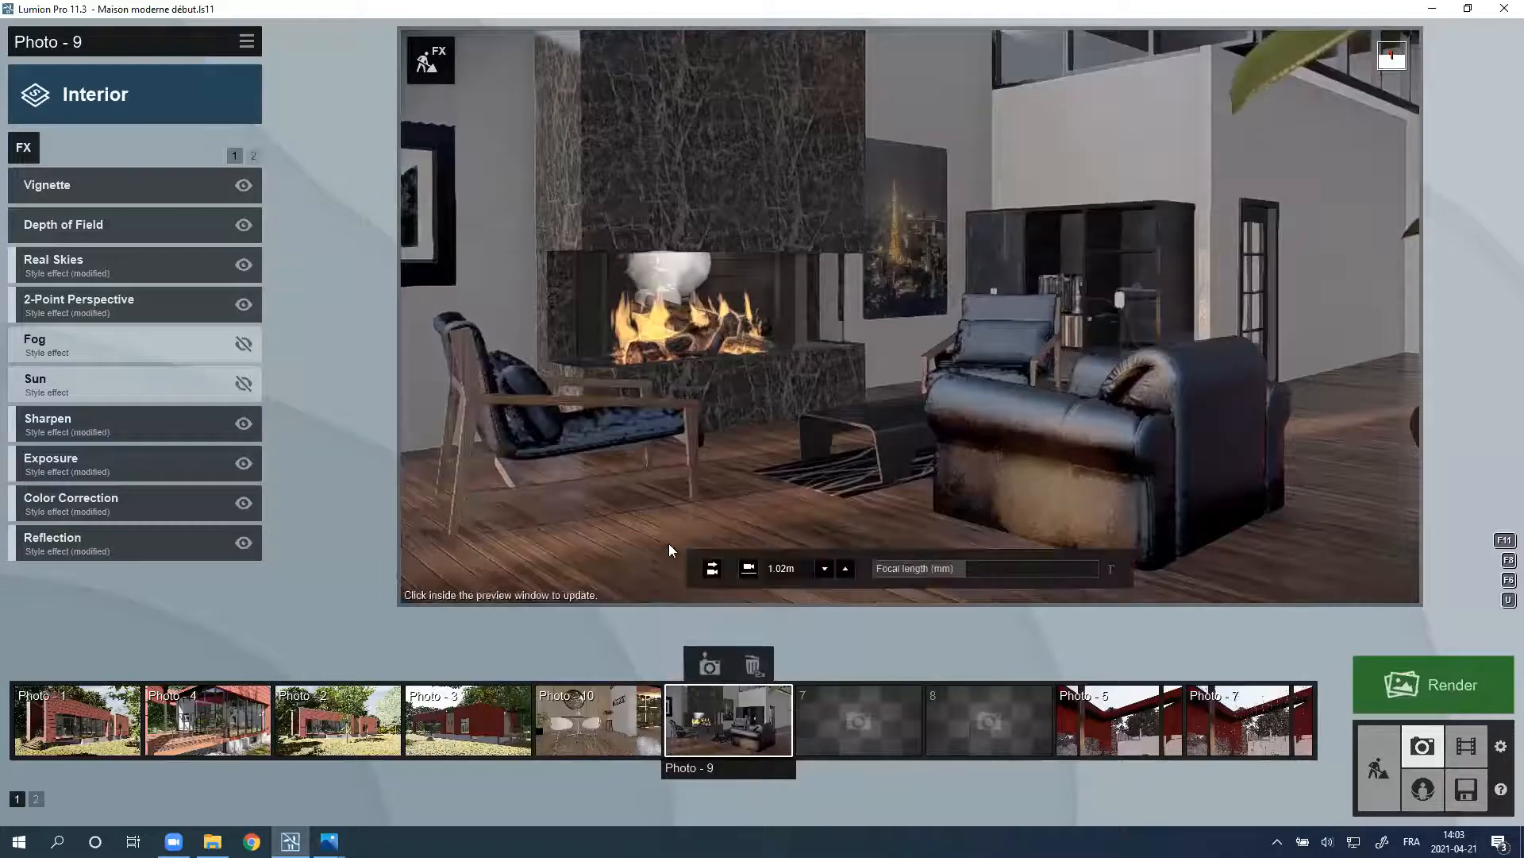
pyautogui.click(725, 343)
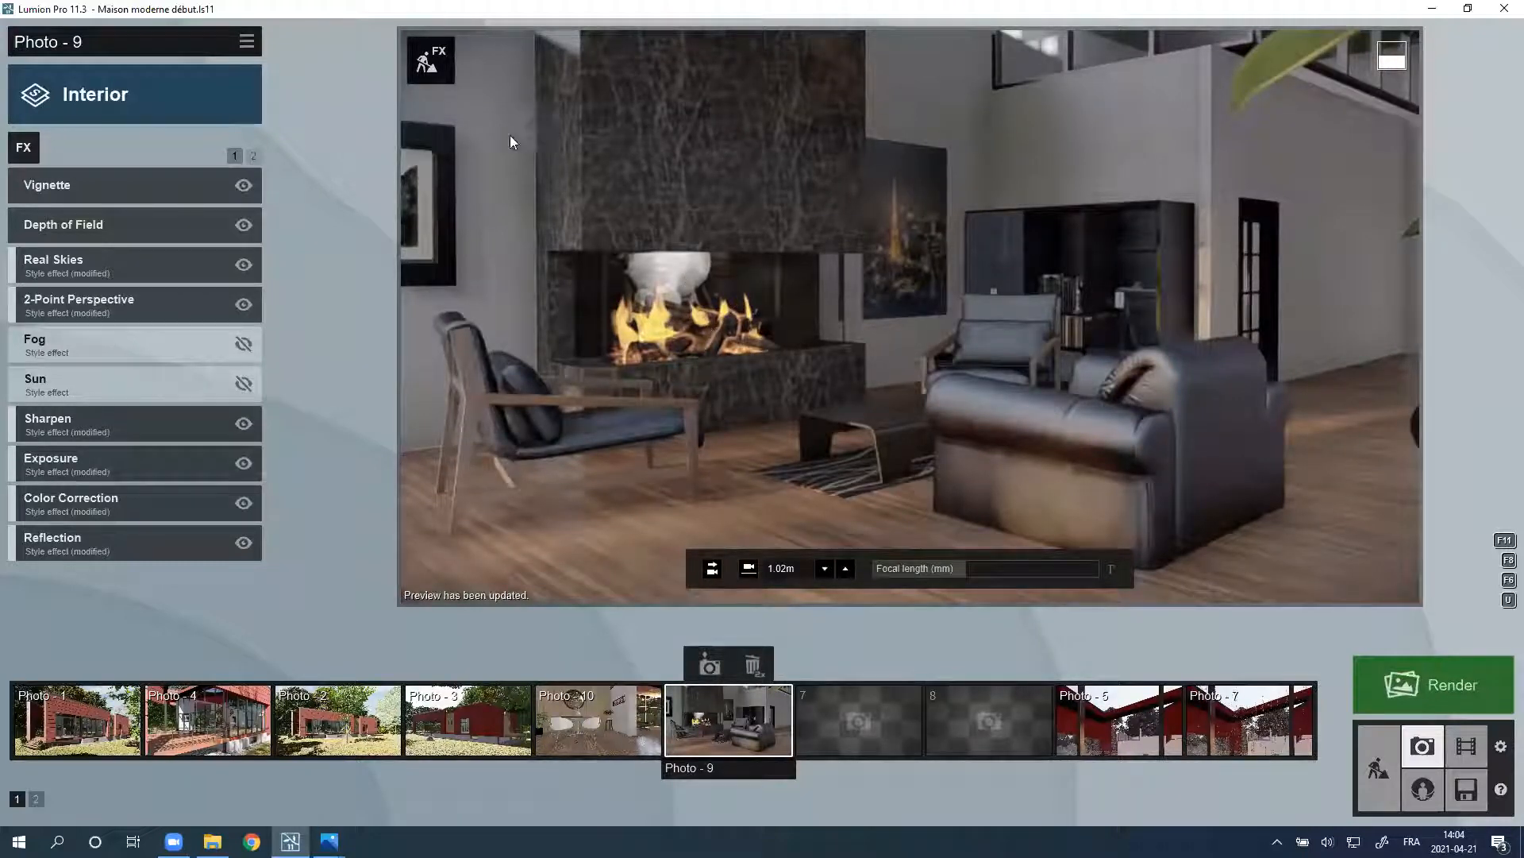
# Step: Edit the scene with the photo's effects on, widening the smoke 08 column slightly and lowering its density to 0.0
pyautogui.click(448, 77)
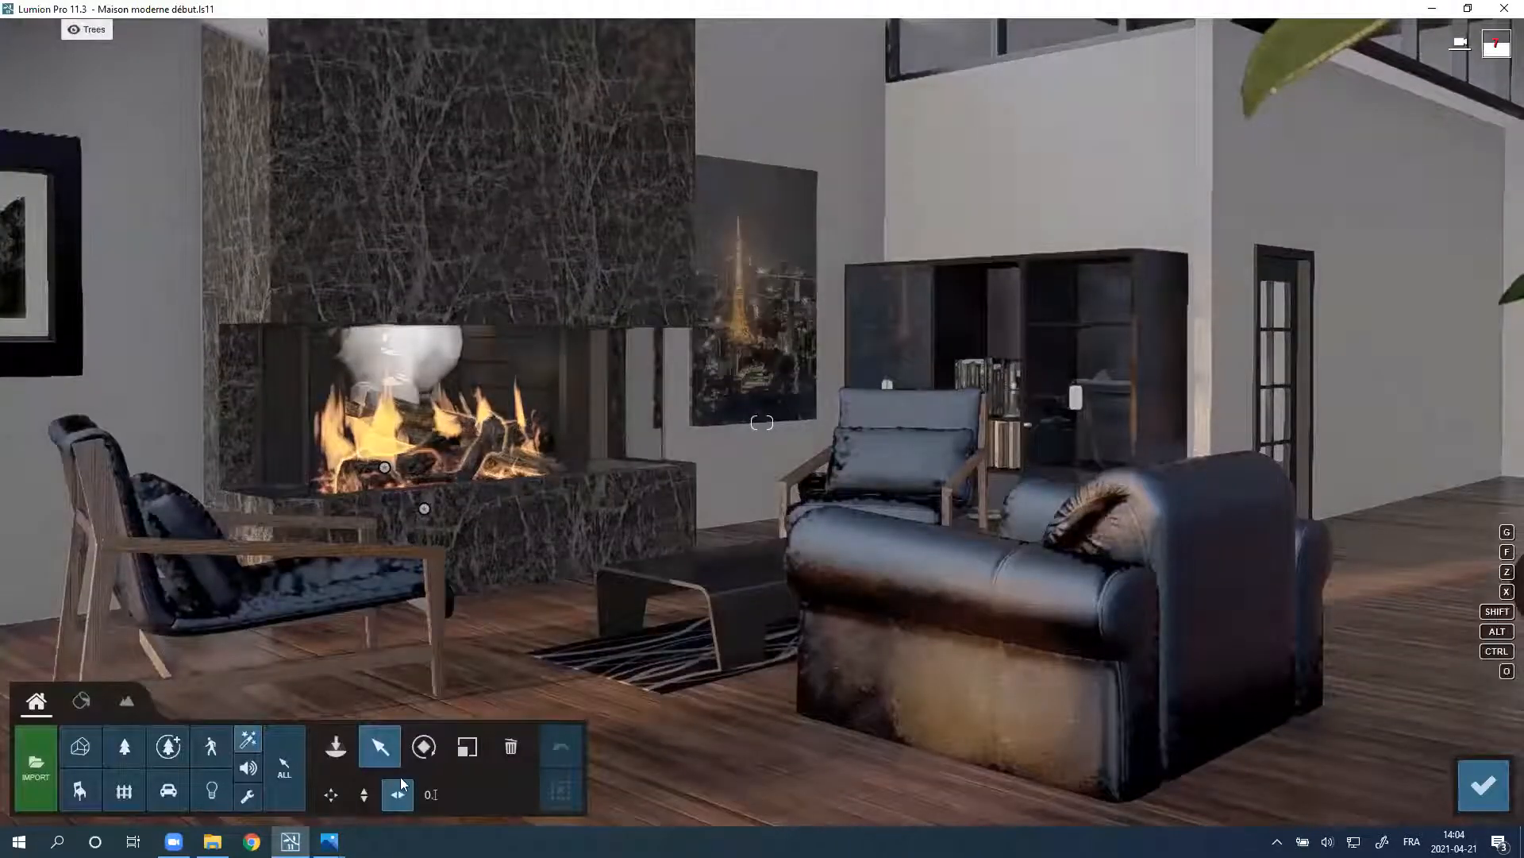
pyautogui.click(384, 466)
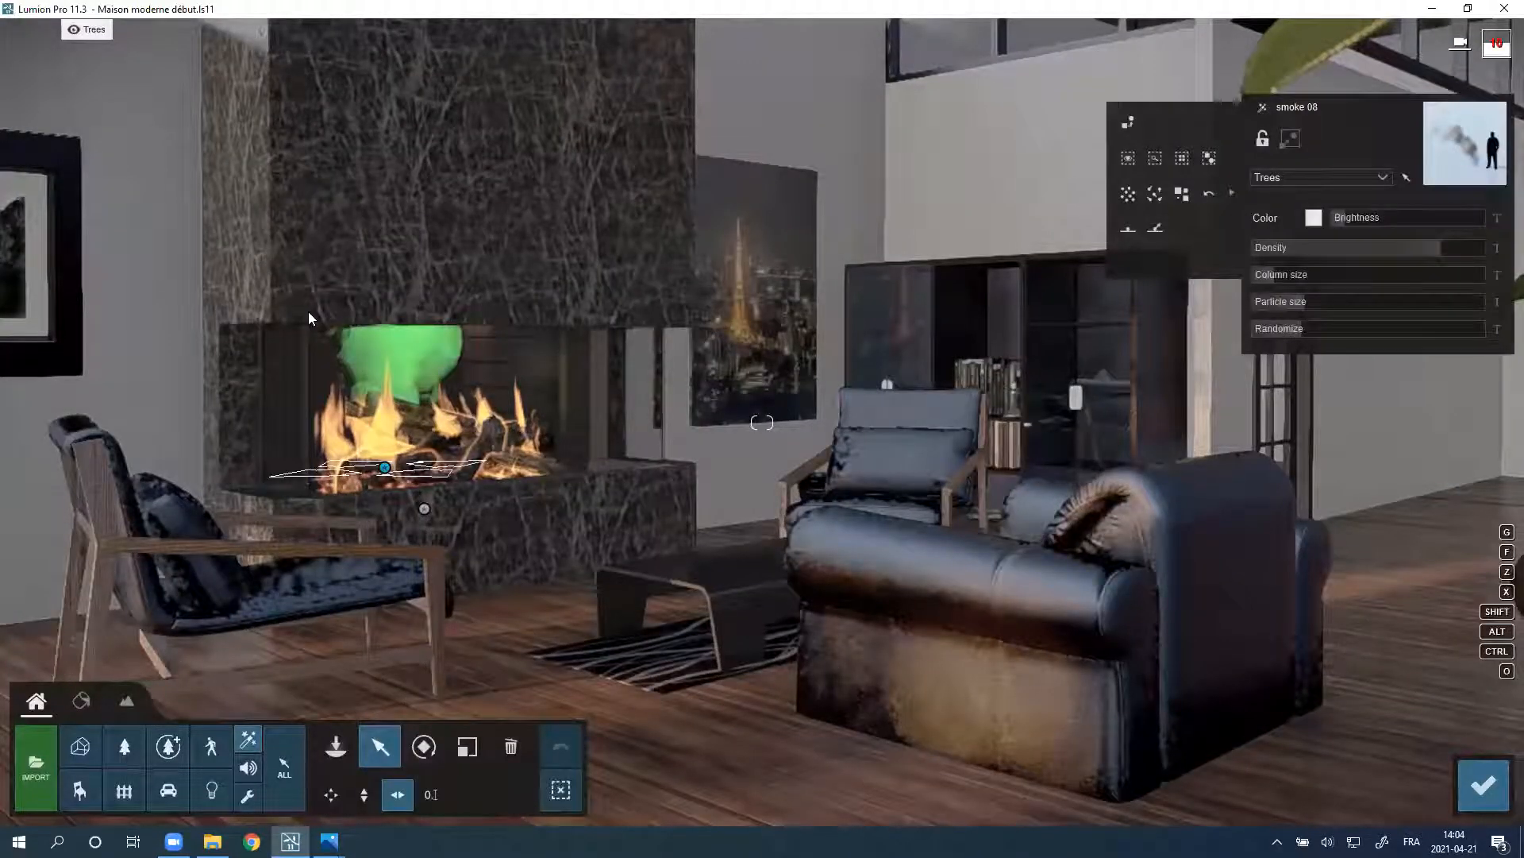
pyautogui.click(1307, 274)
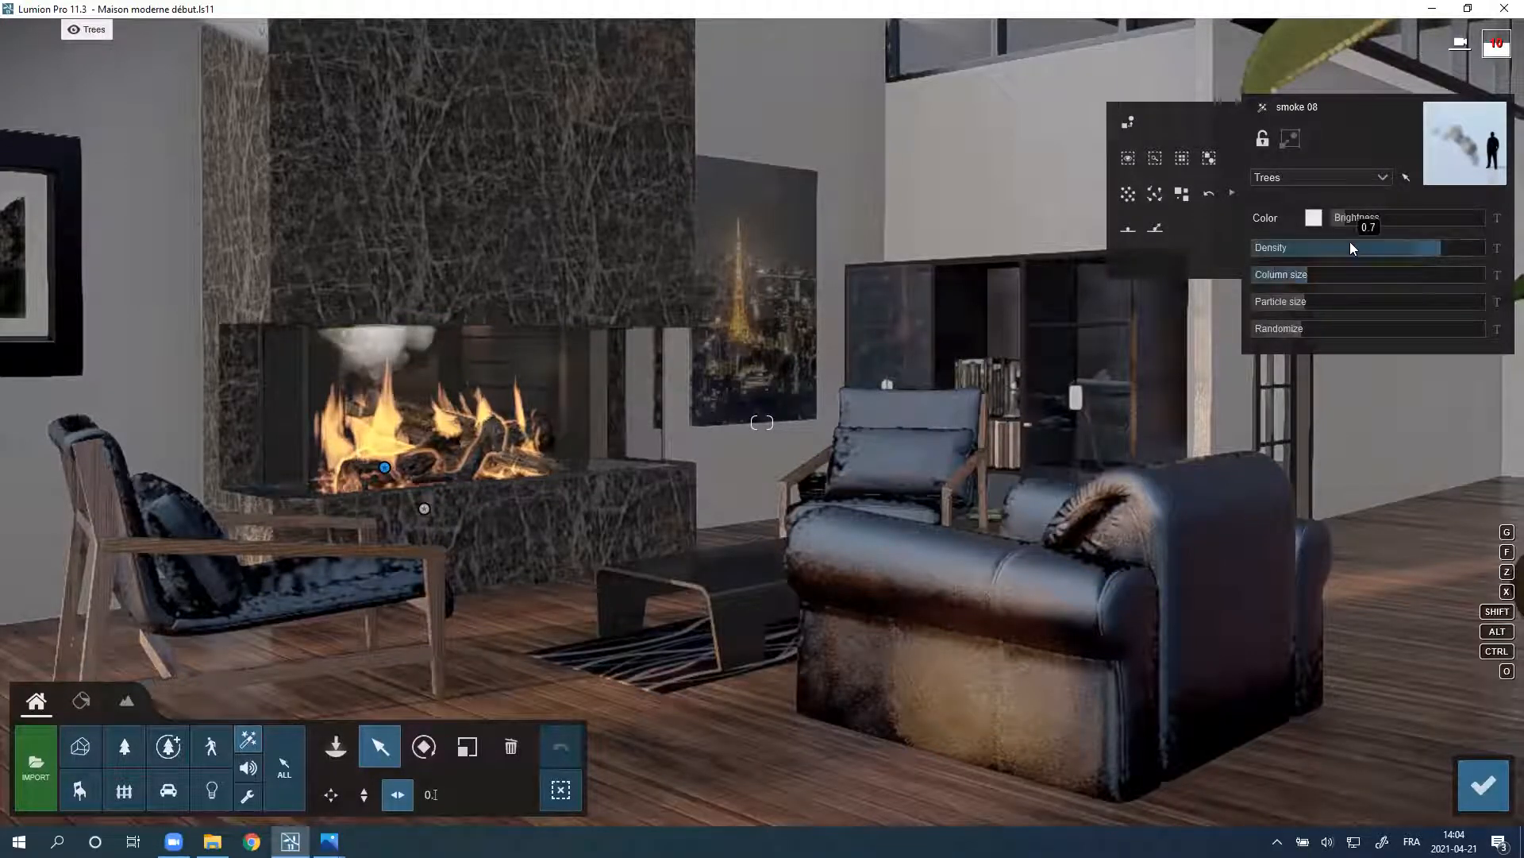
pyautogui.moveTo(1349, 241); pyautogui.dragTo(1301, 240)
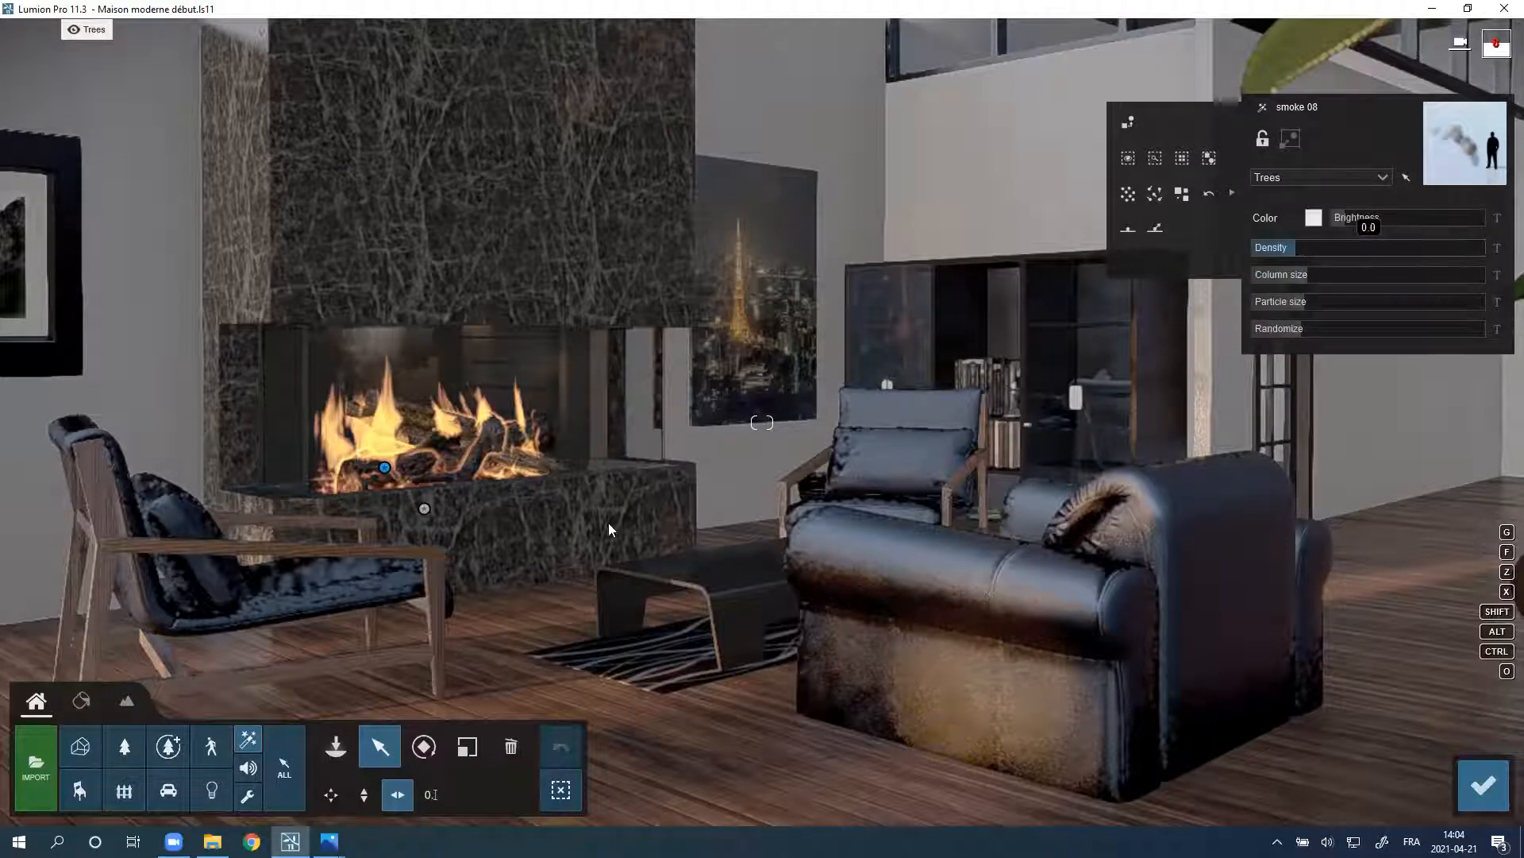
# Step: Set the volumetric fire's intensity to 0.3, reduce its height and length, and return to Photo mode
pyautogui.click(424, 509)
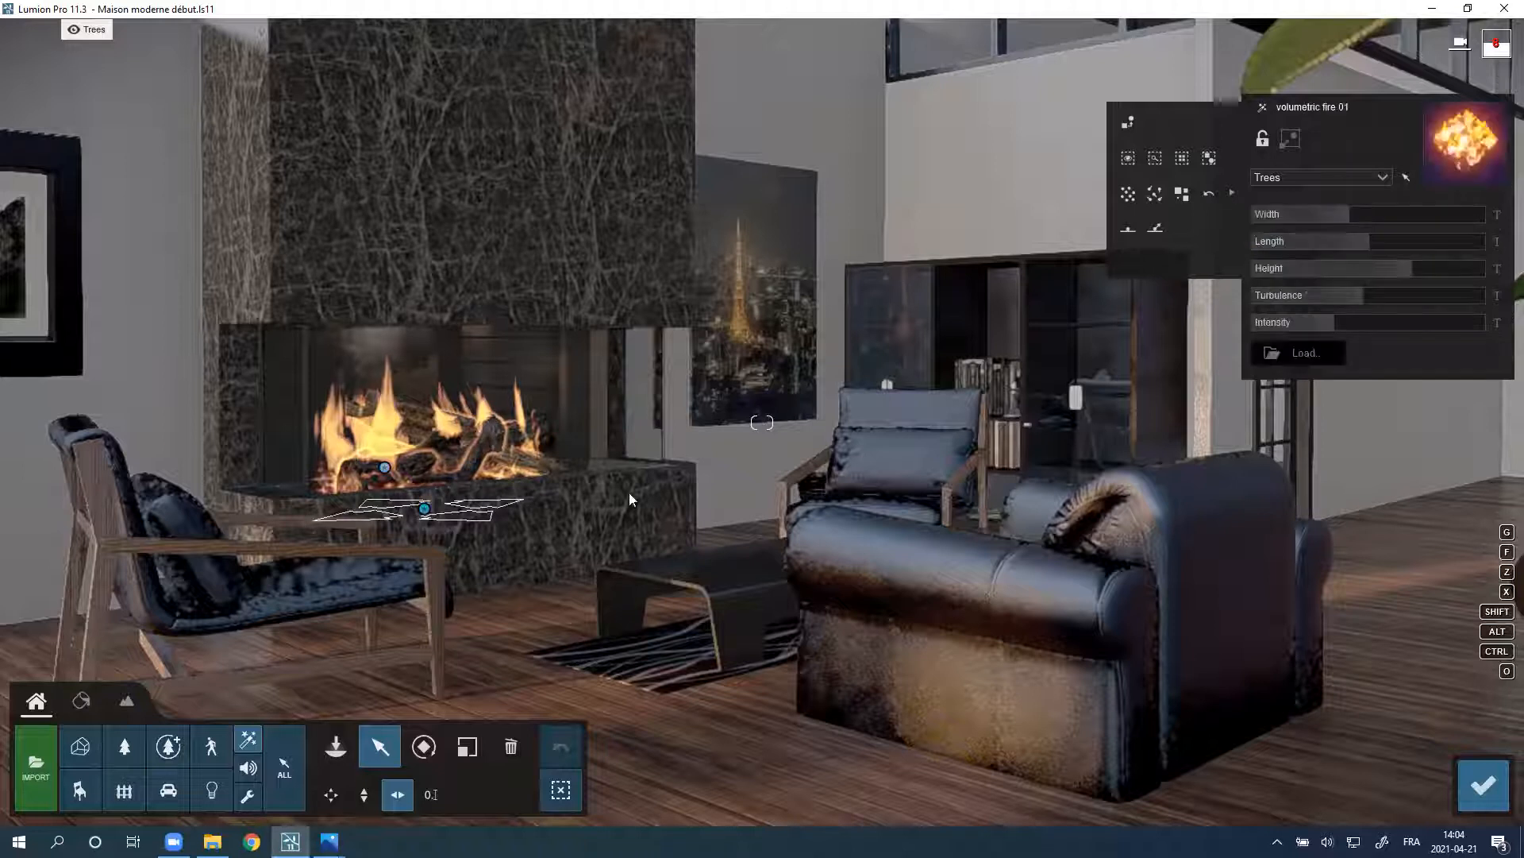
pyautogui.moveTo(1282, 326); pyautogui.dragTo(1276, 326)
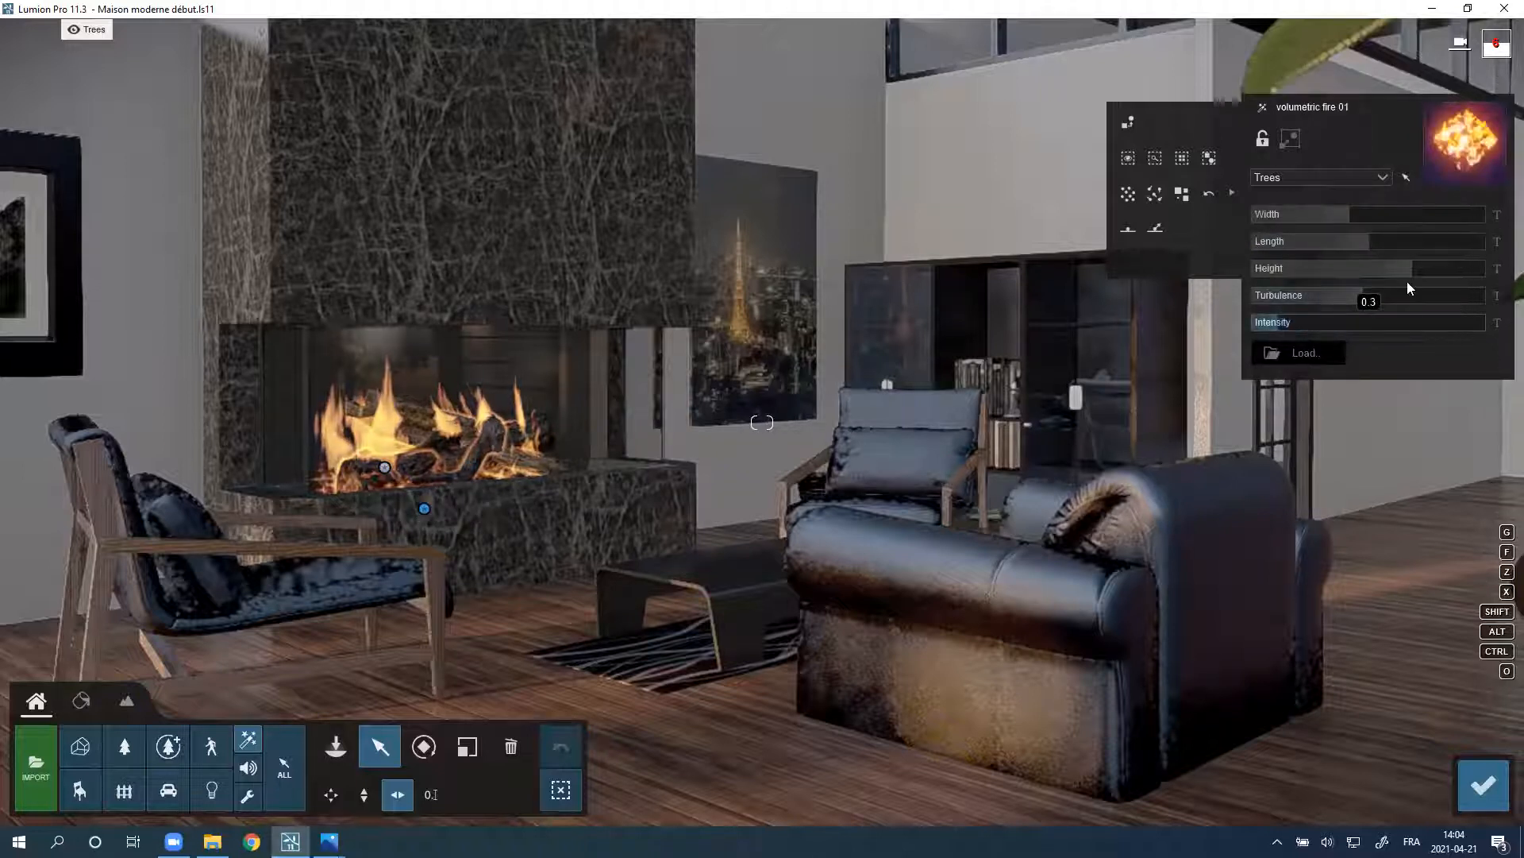
pyautogui.moveTo(1389, 268); pyautogui.dragTo(1353, 241)
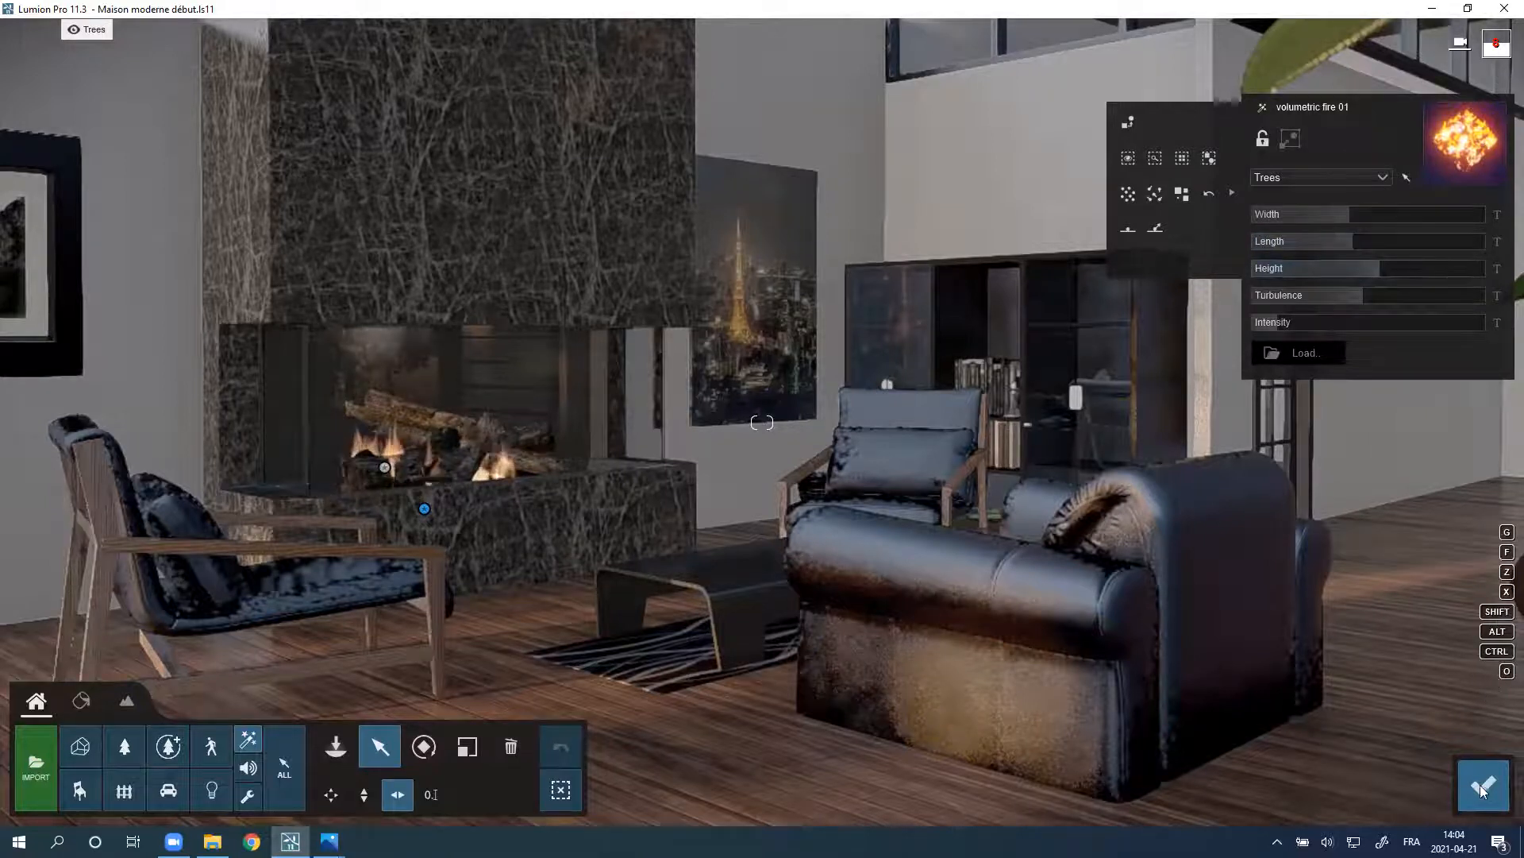
pyautogui.click(1492, 804)
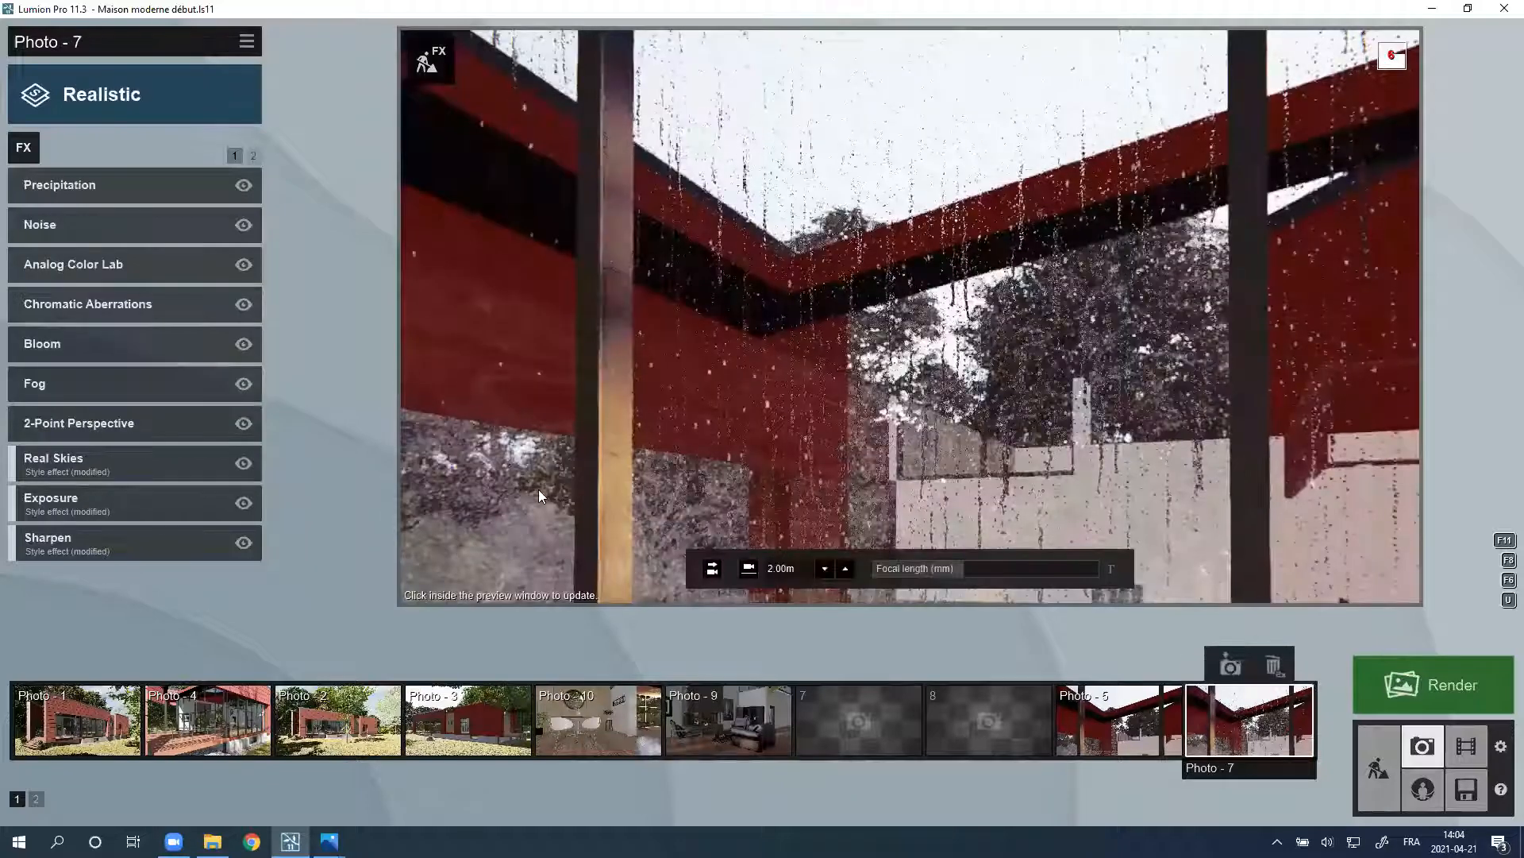
# Step: Refresh the rainy Photo - 7 preview for reference, and add the Precipitation weather effect to Photo - 5 with an updated preview
pyautogui.click(539, 494)
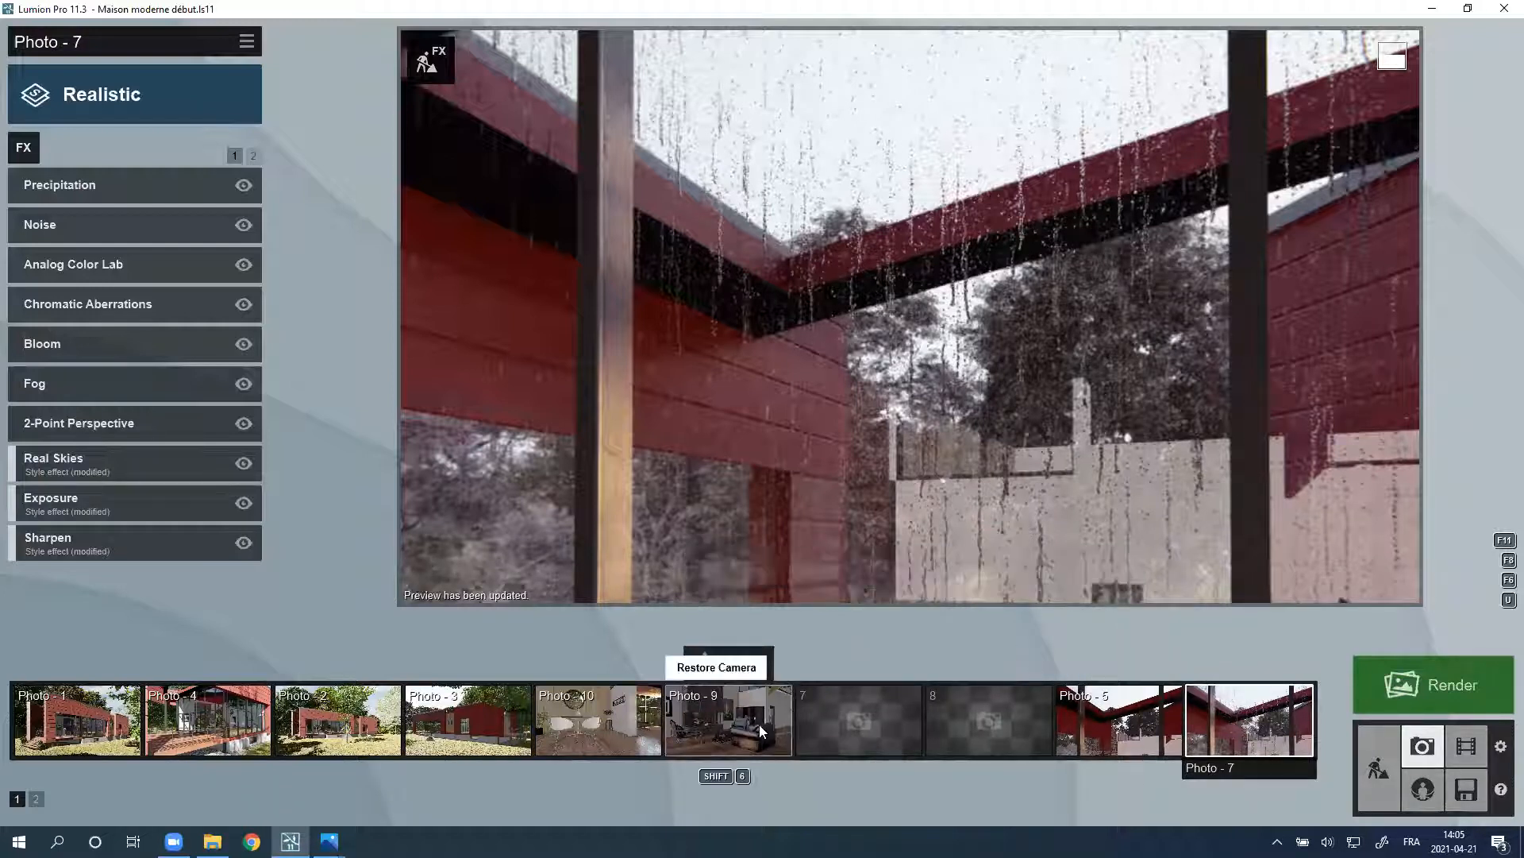
pyautogui.click(1119, 730)
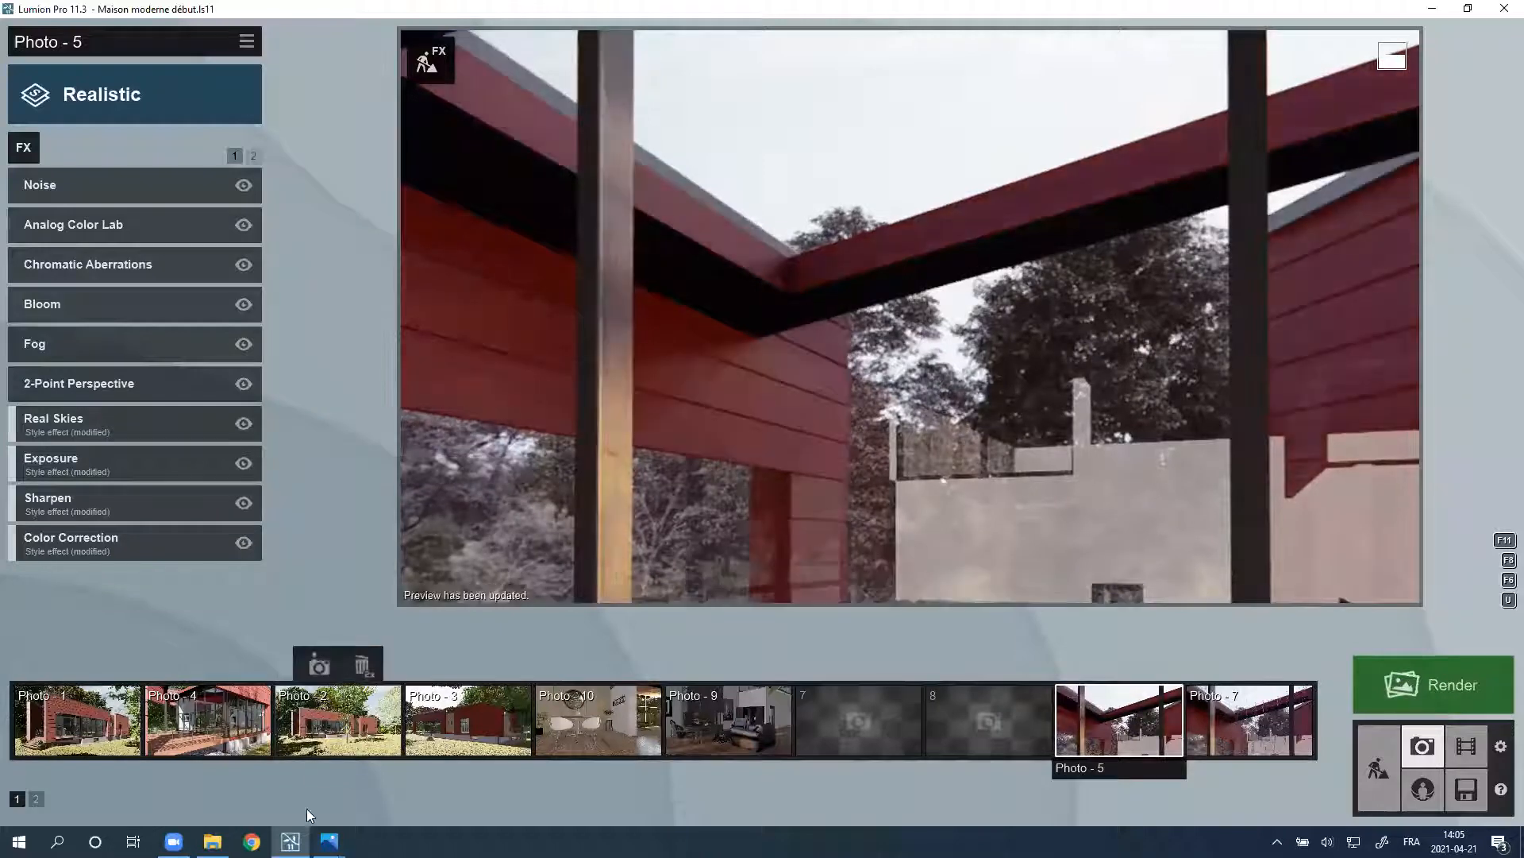
pyautogui.click(33, 156)
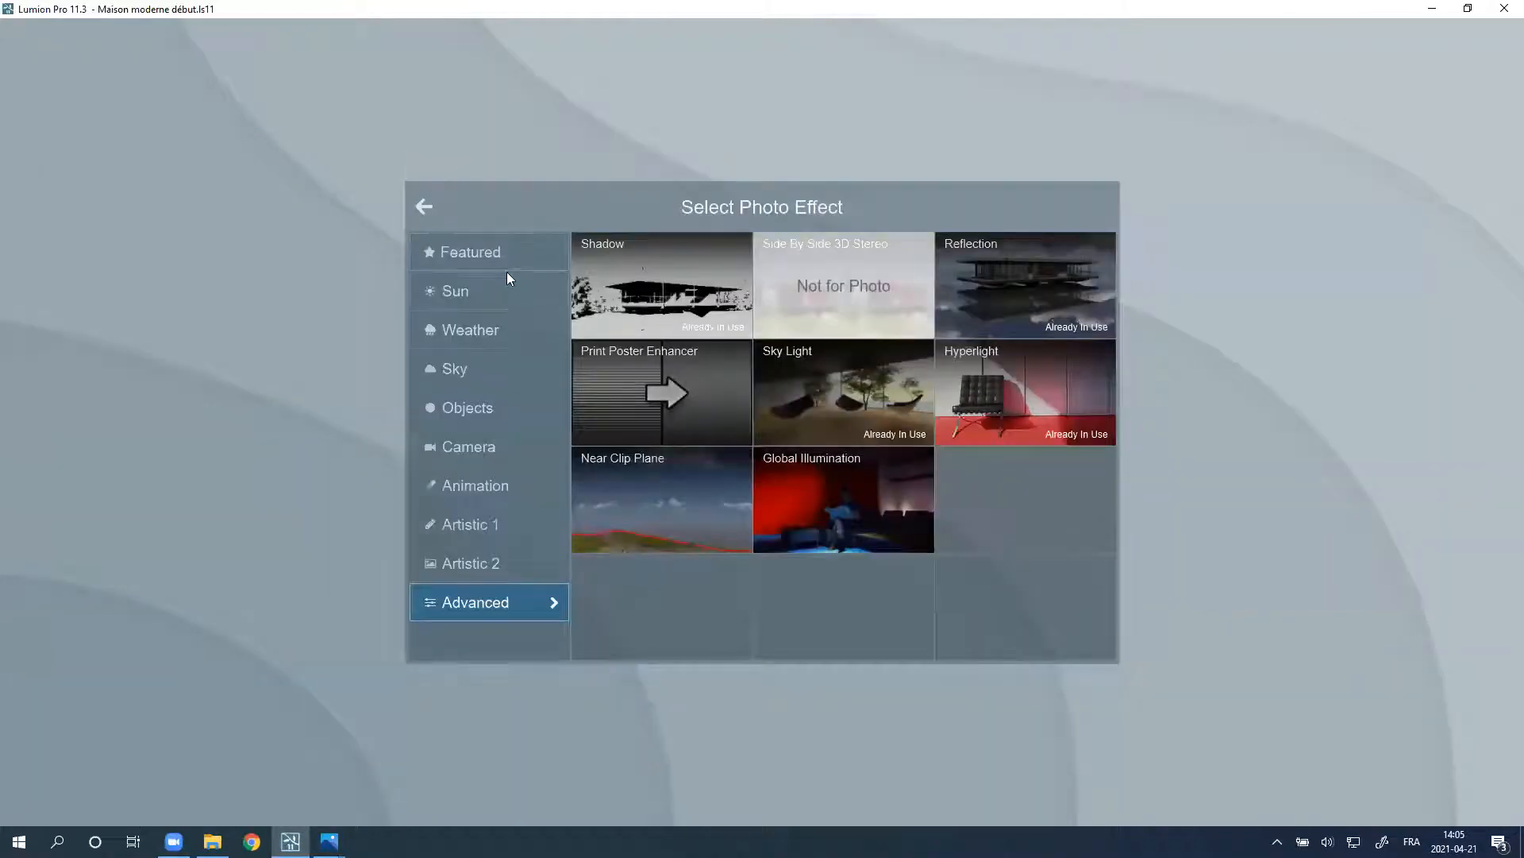
pyautogui.click(493, 333)
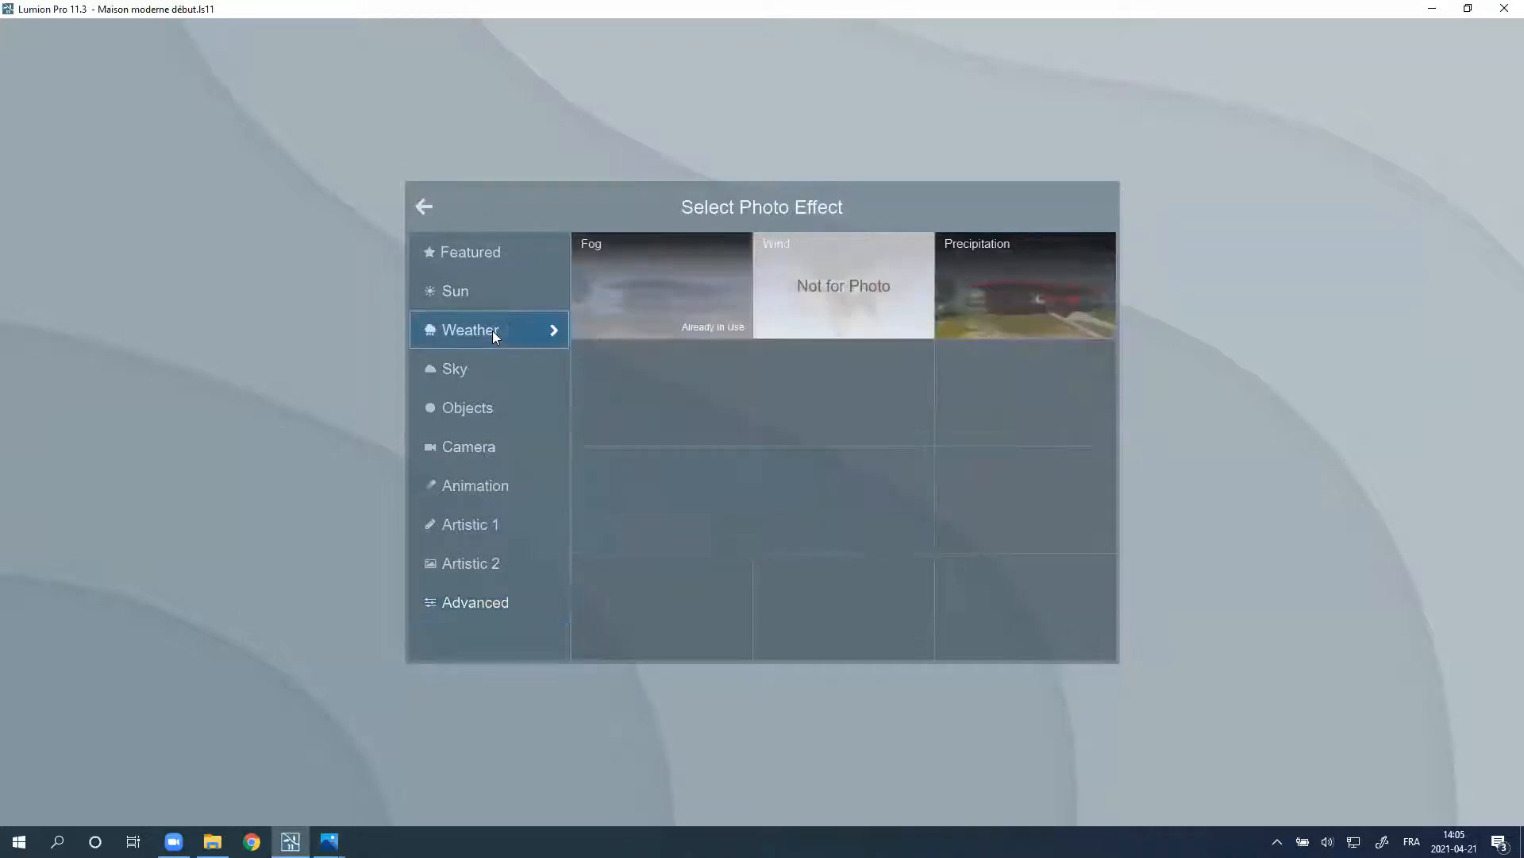
pyautogui.click(989, 284)
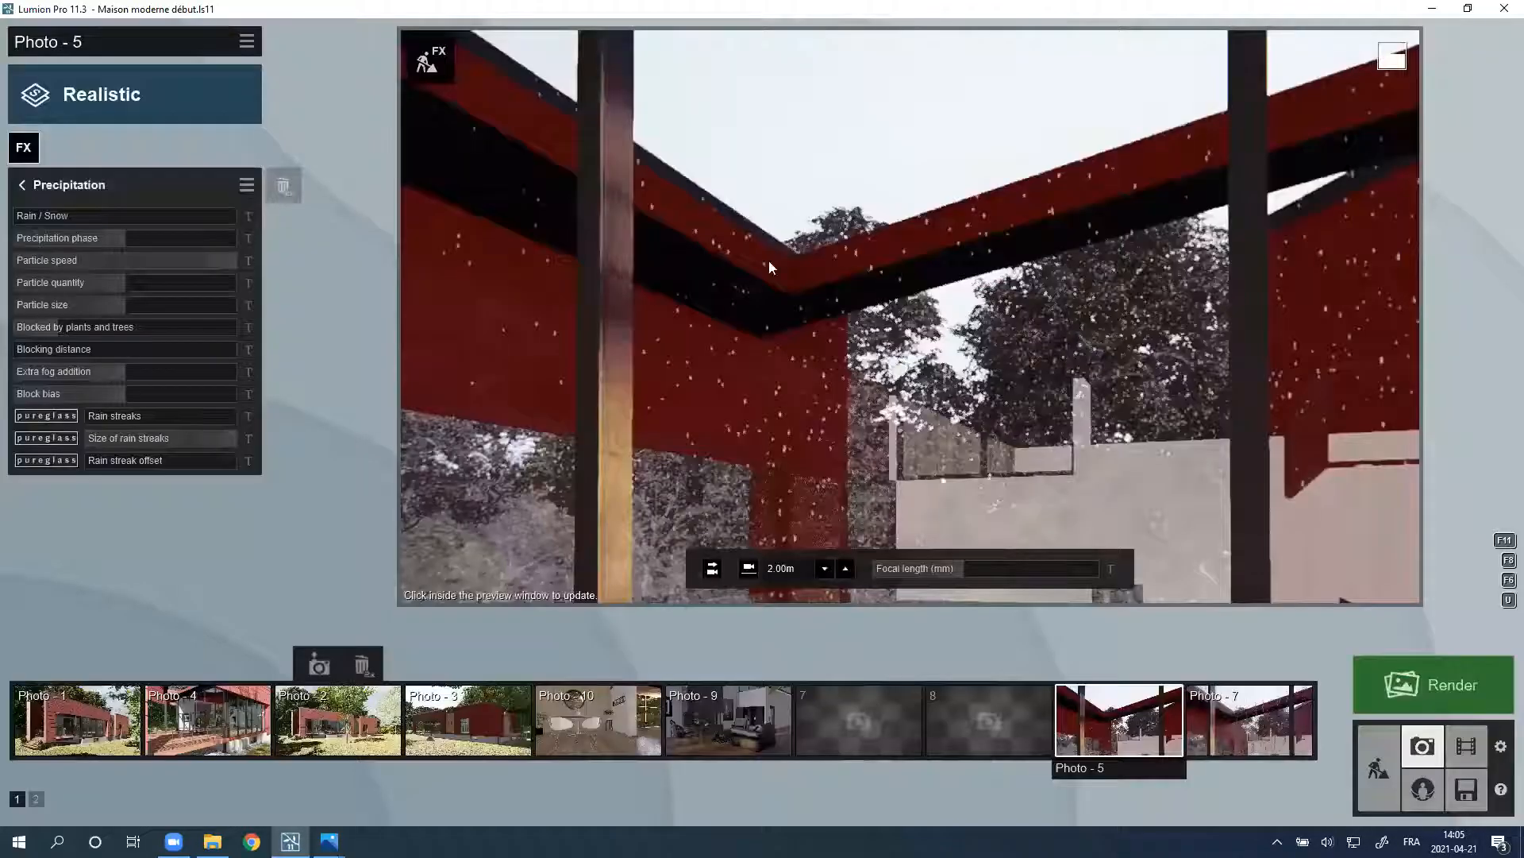
pyautogui.click(794, 399)
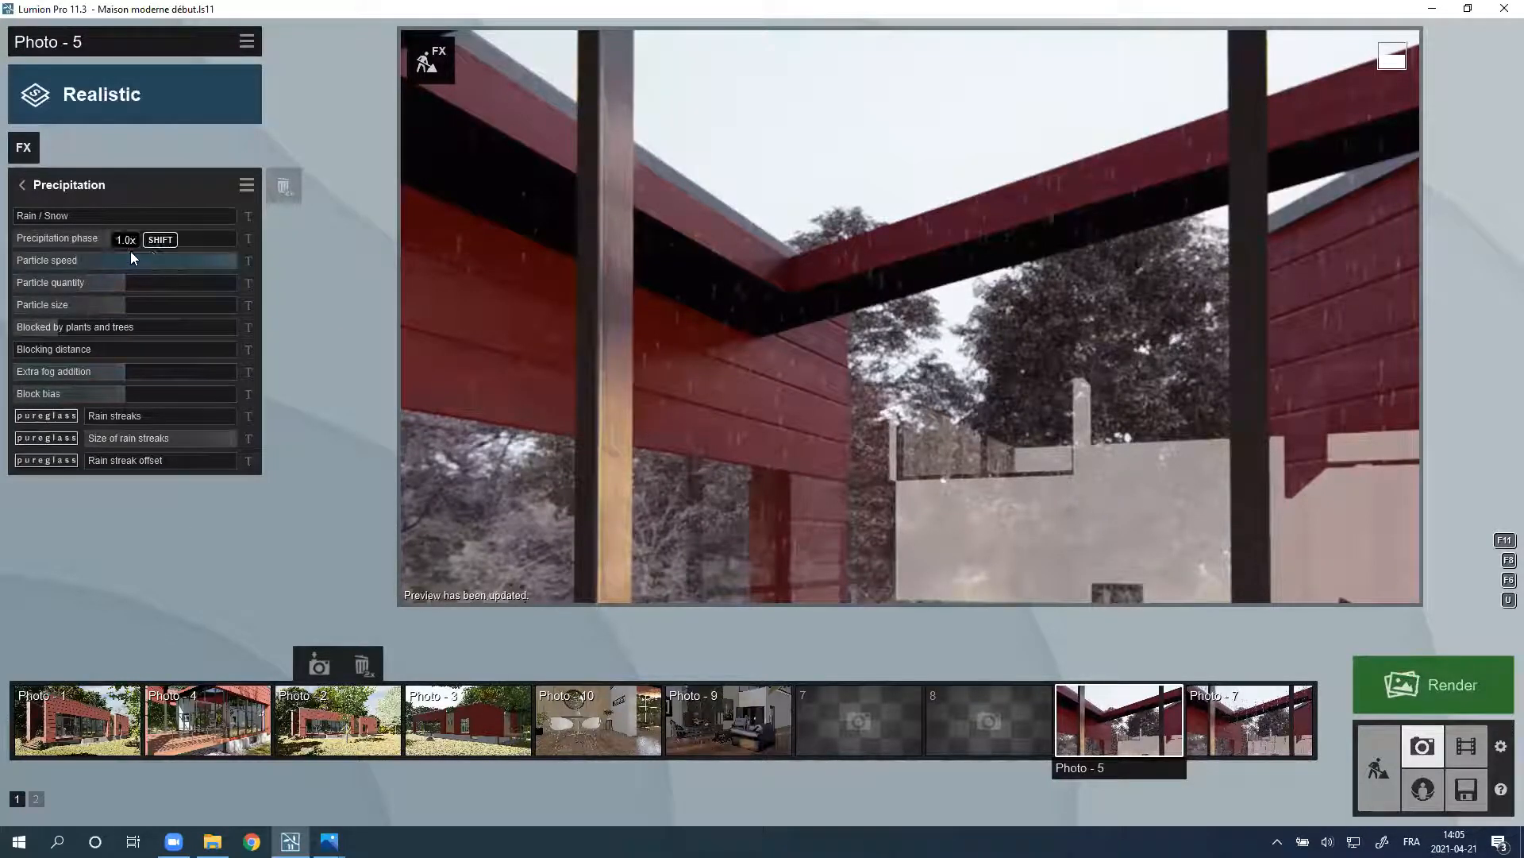
# Step: Increase the precipitation's particle quantity, set its particle size to 0.7, and update the preview
pyautogui.moveTo(122, 282); pyautogui.dragTo(170, 303)
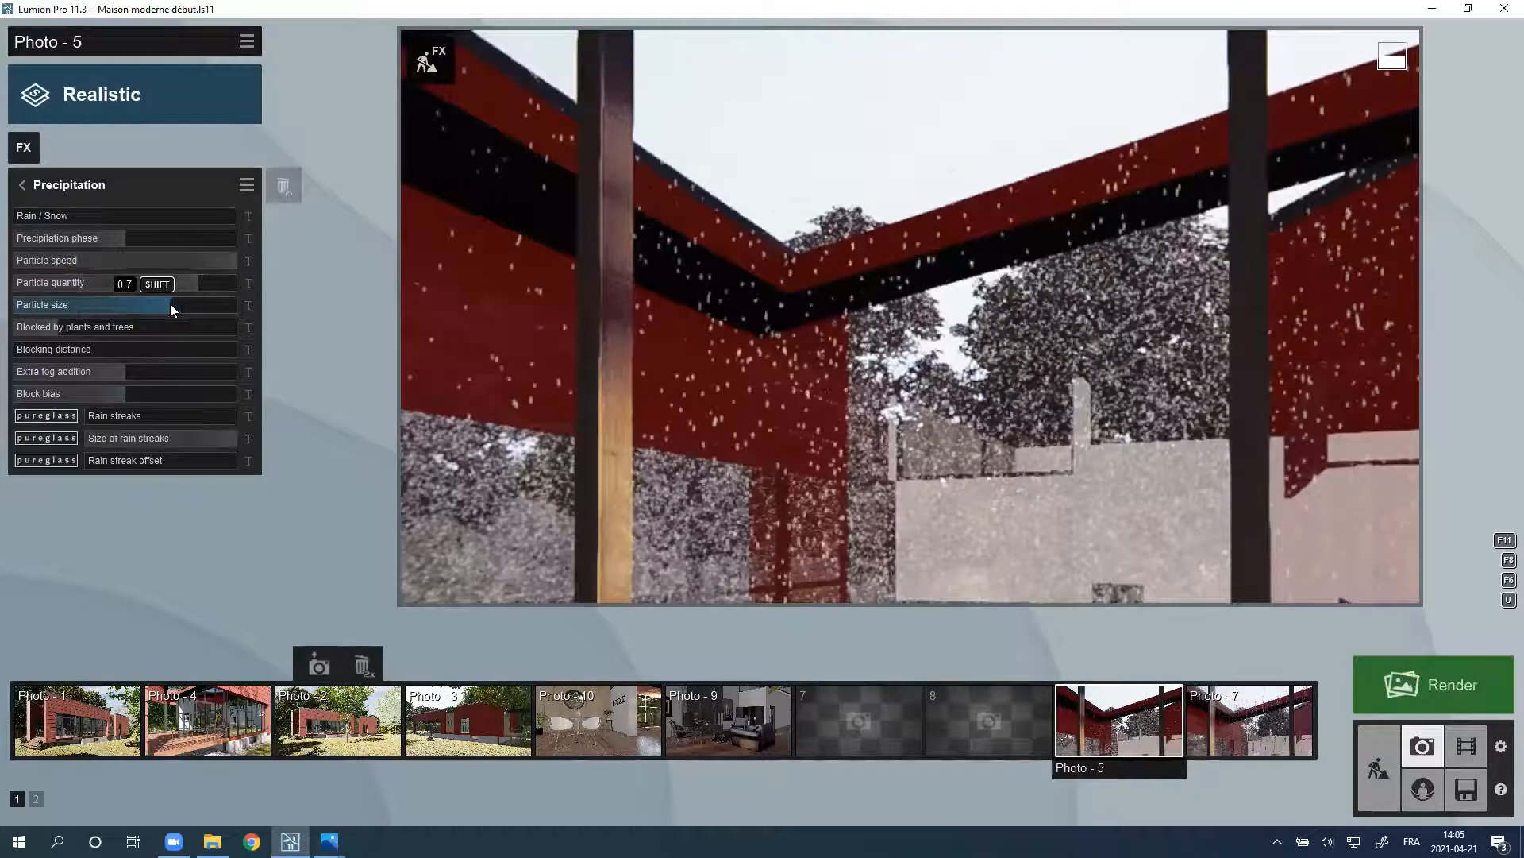
pyautogui.click(804, 394)
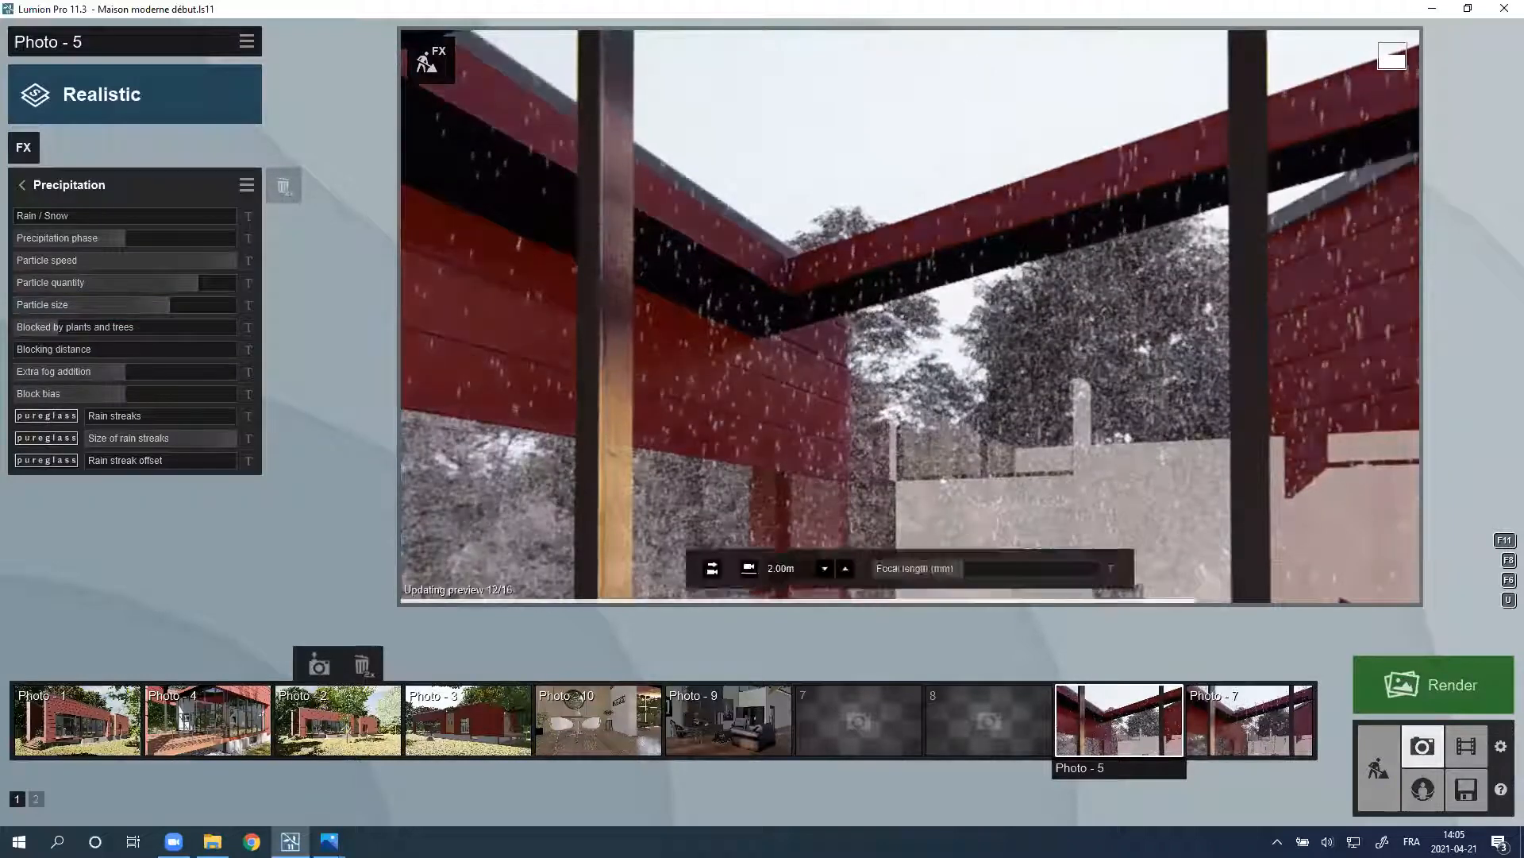
pyautogui.moveTo(804, 697)
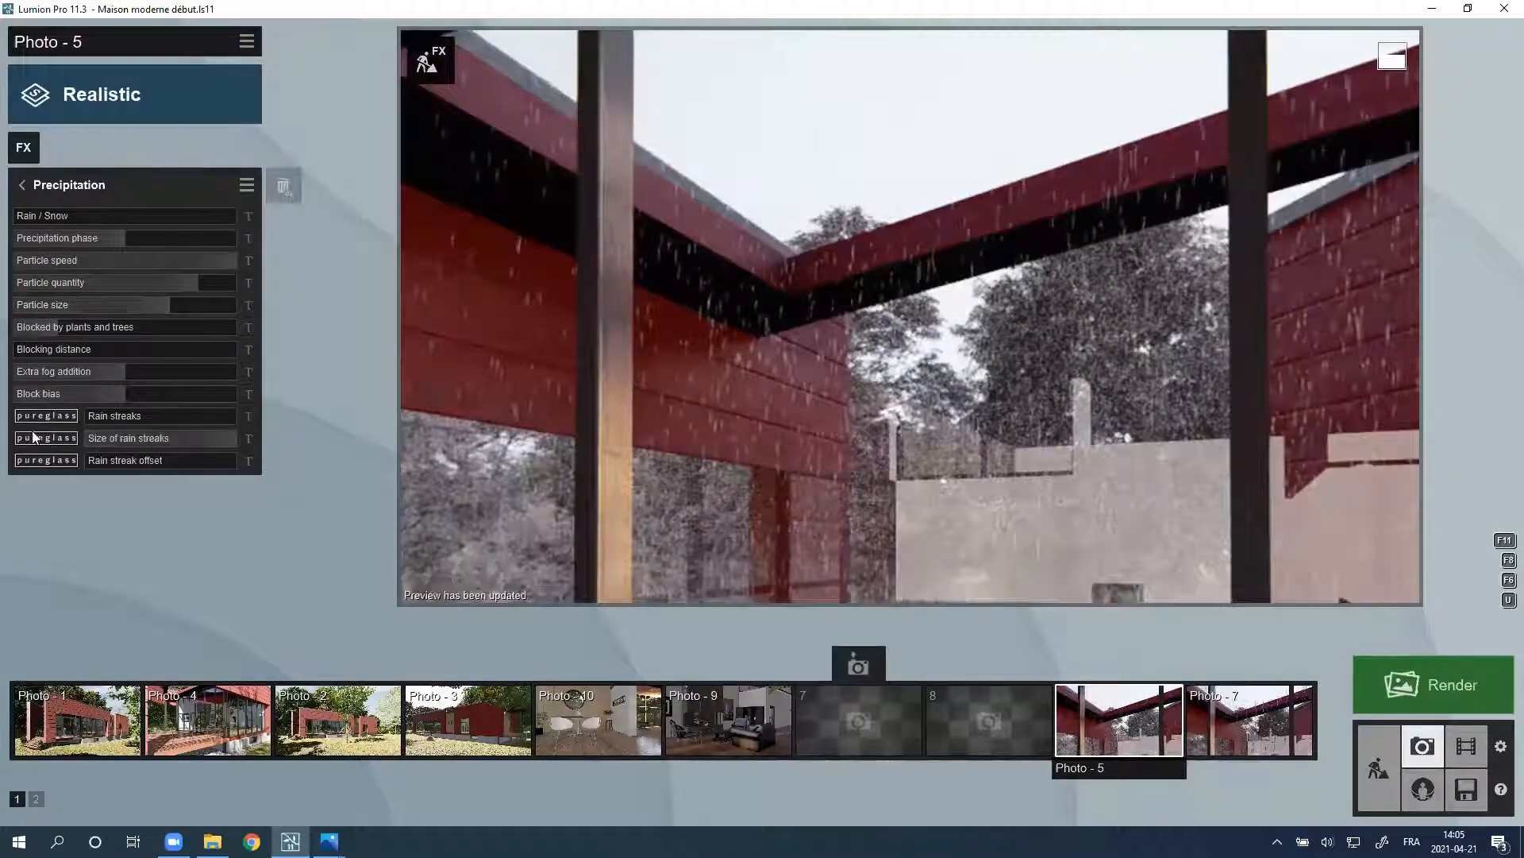
# Step: Test the precipitation's blocking distance and raise the extra fog addition slightly above the midpoint
pyautogui.moveTo(117, 368); pyautogui.dragTo(240, 371)
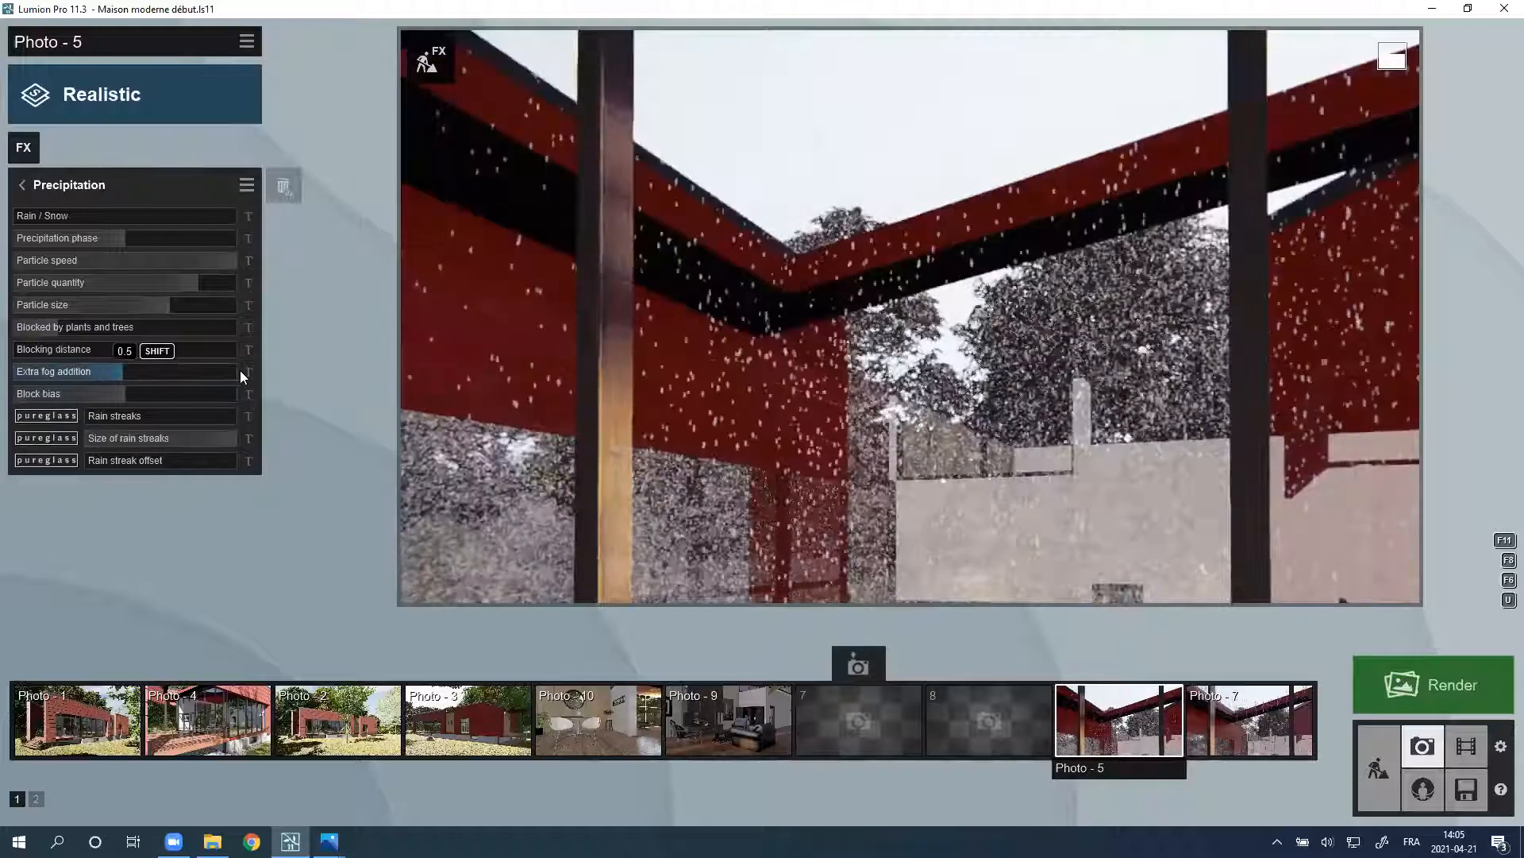
pyautogui.moveTo(18, 348); pyautogui.dragTo(179, 367)
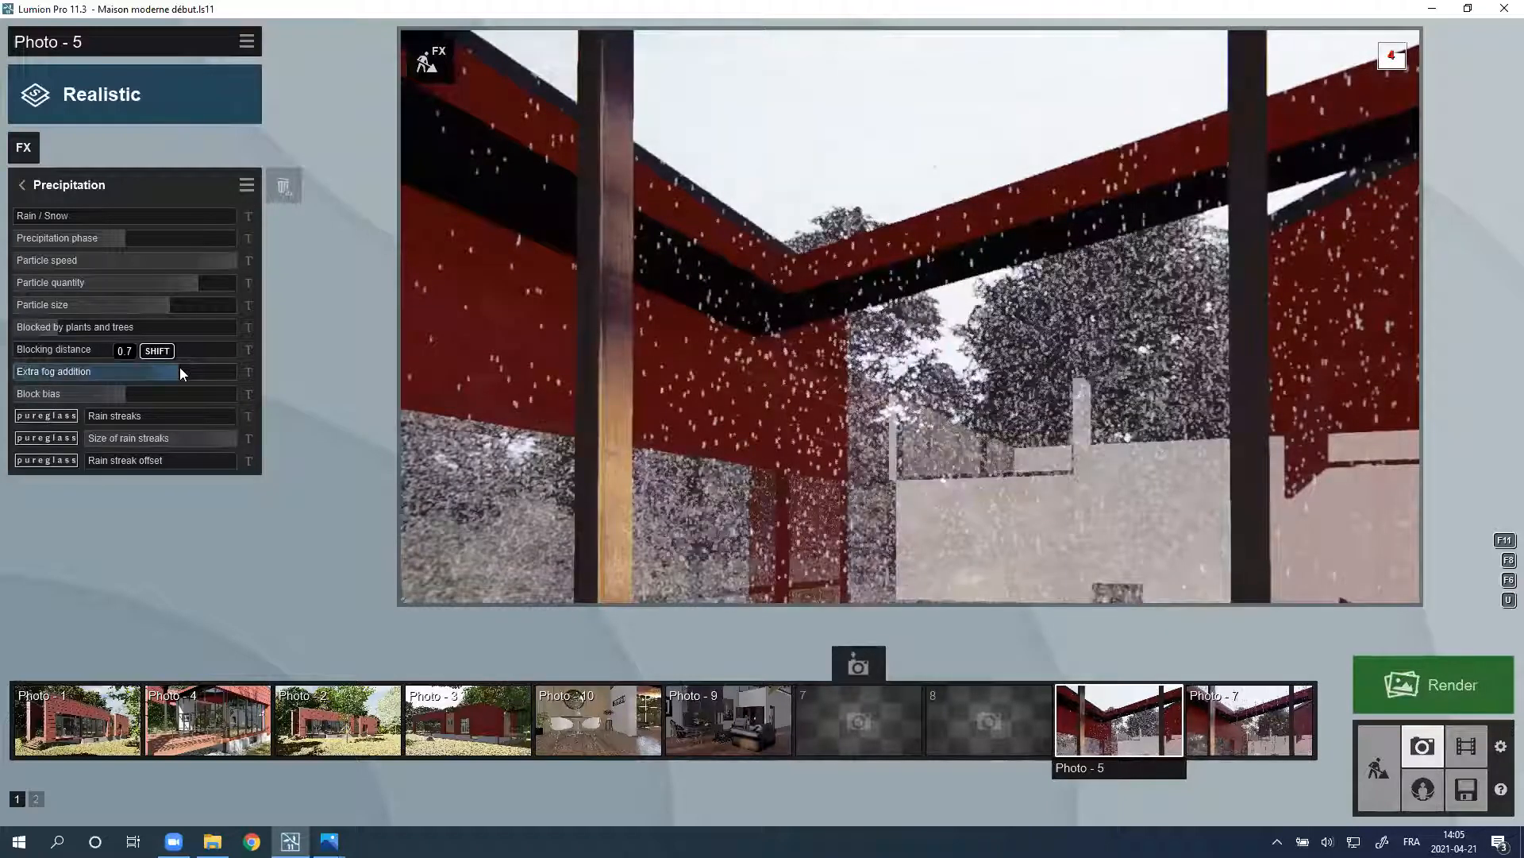
pyautogui.moveTo(158, 376); pyautogui.dragTo(150, 377)
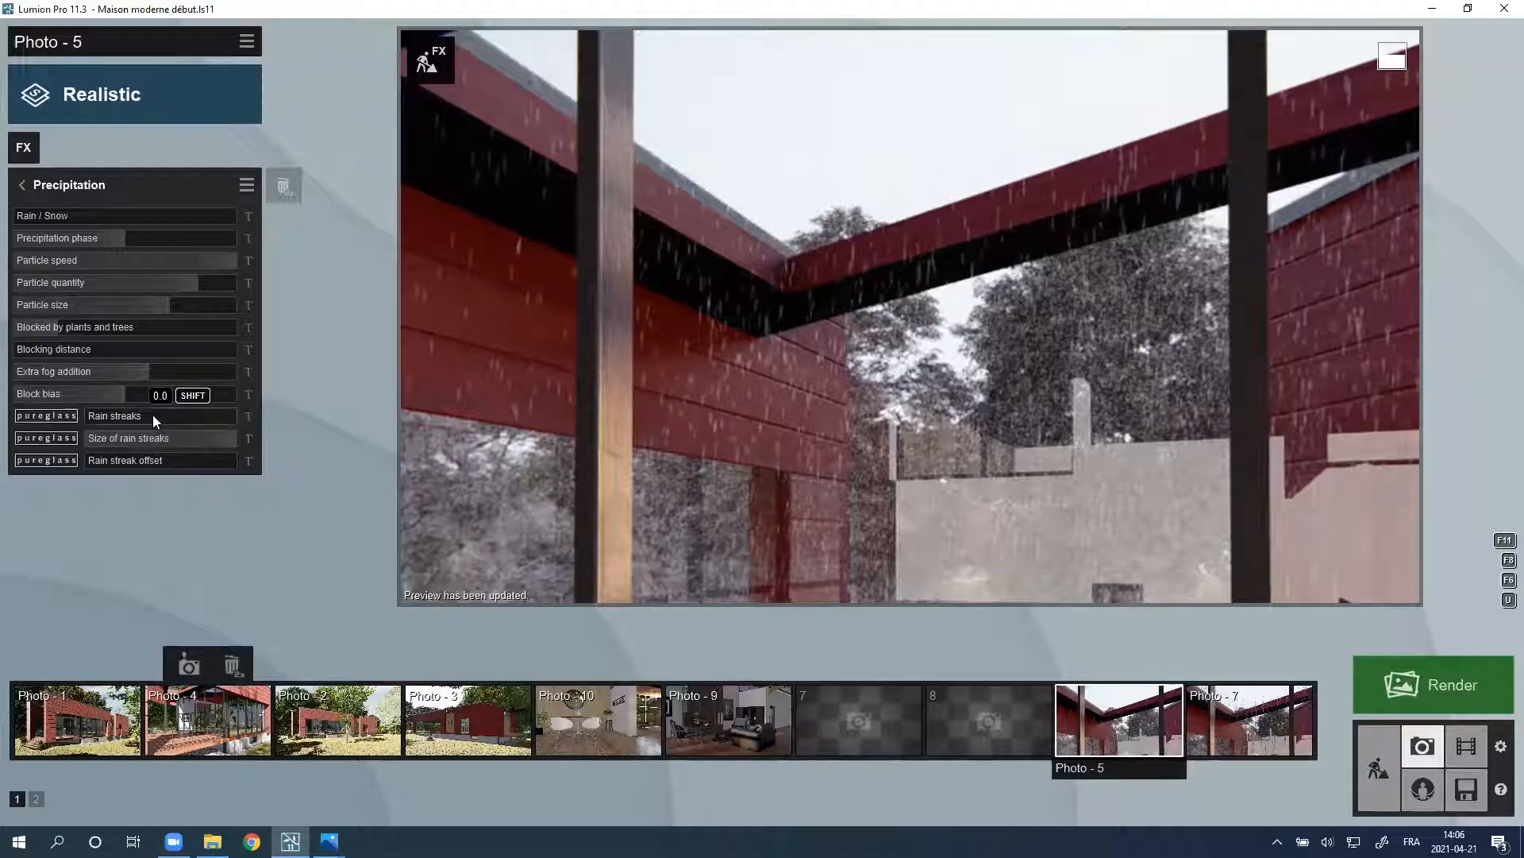
# Step: Add rain streaks on the glass and reduce the size of the rain streaks to 0.4x
pyautogui.moveTo(153, 415)
pyautogui.mouseDown()
pyautogui.moveTo(227, 411)
pyautogui.moveTo(113, 419)
pyautogui.moveTo(285, 422)
pyautogui.moveTo(24, 421)
pyautogui.moveTo(218, 432)
pyautogui.mouseUp()
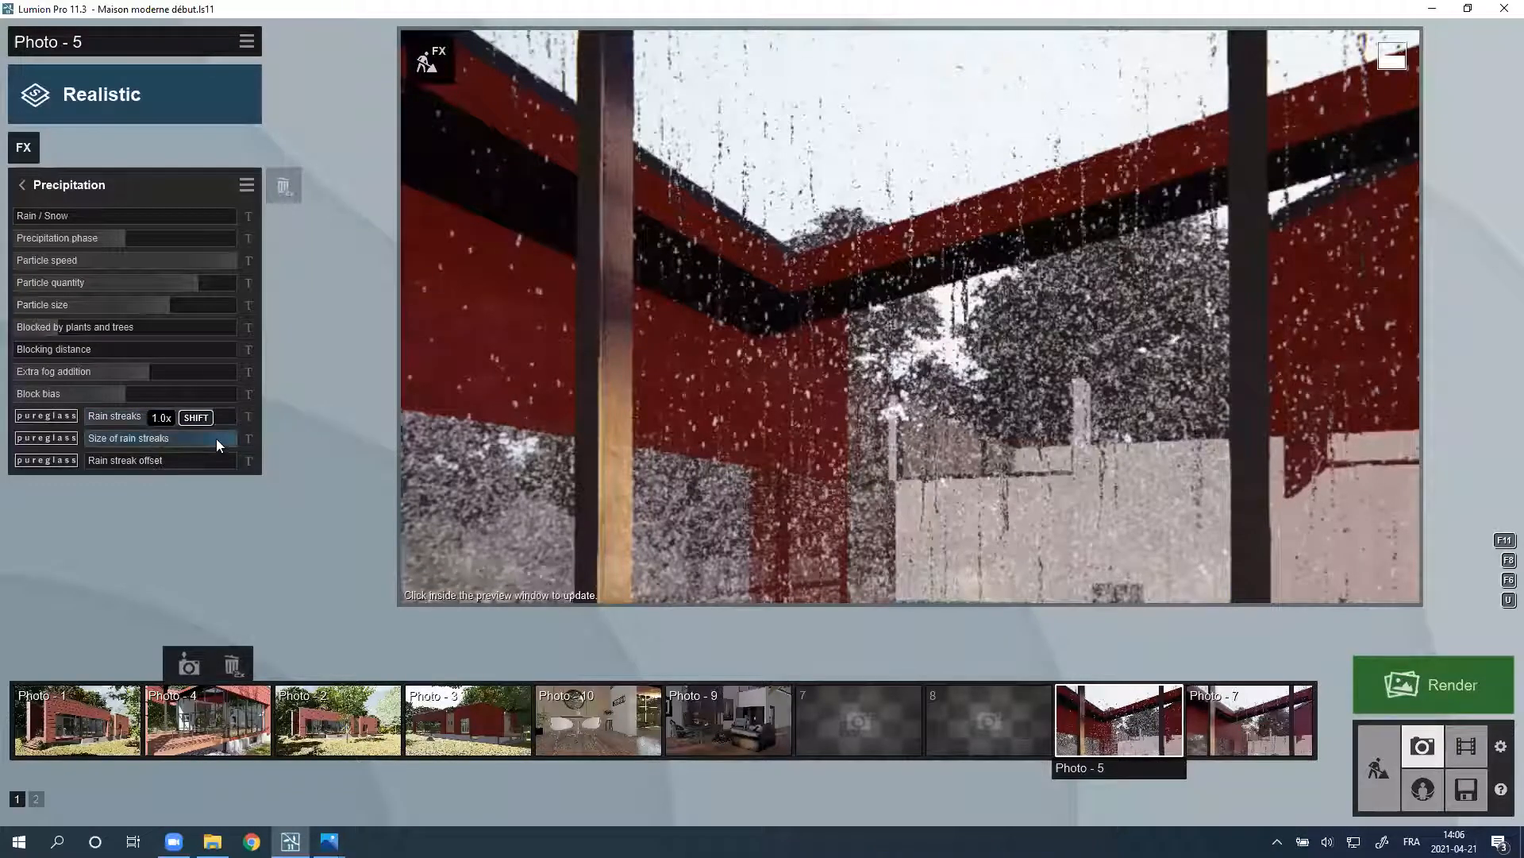
pyautogui.moveTo(216, 438)
pyautogui.mouseDown()
pyautogui.moveTo(100, 438)
pyautogui.moveTo(126, 438)
pyautogui.mouseUp()
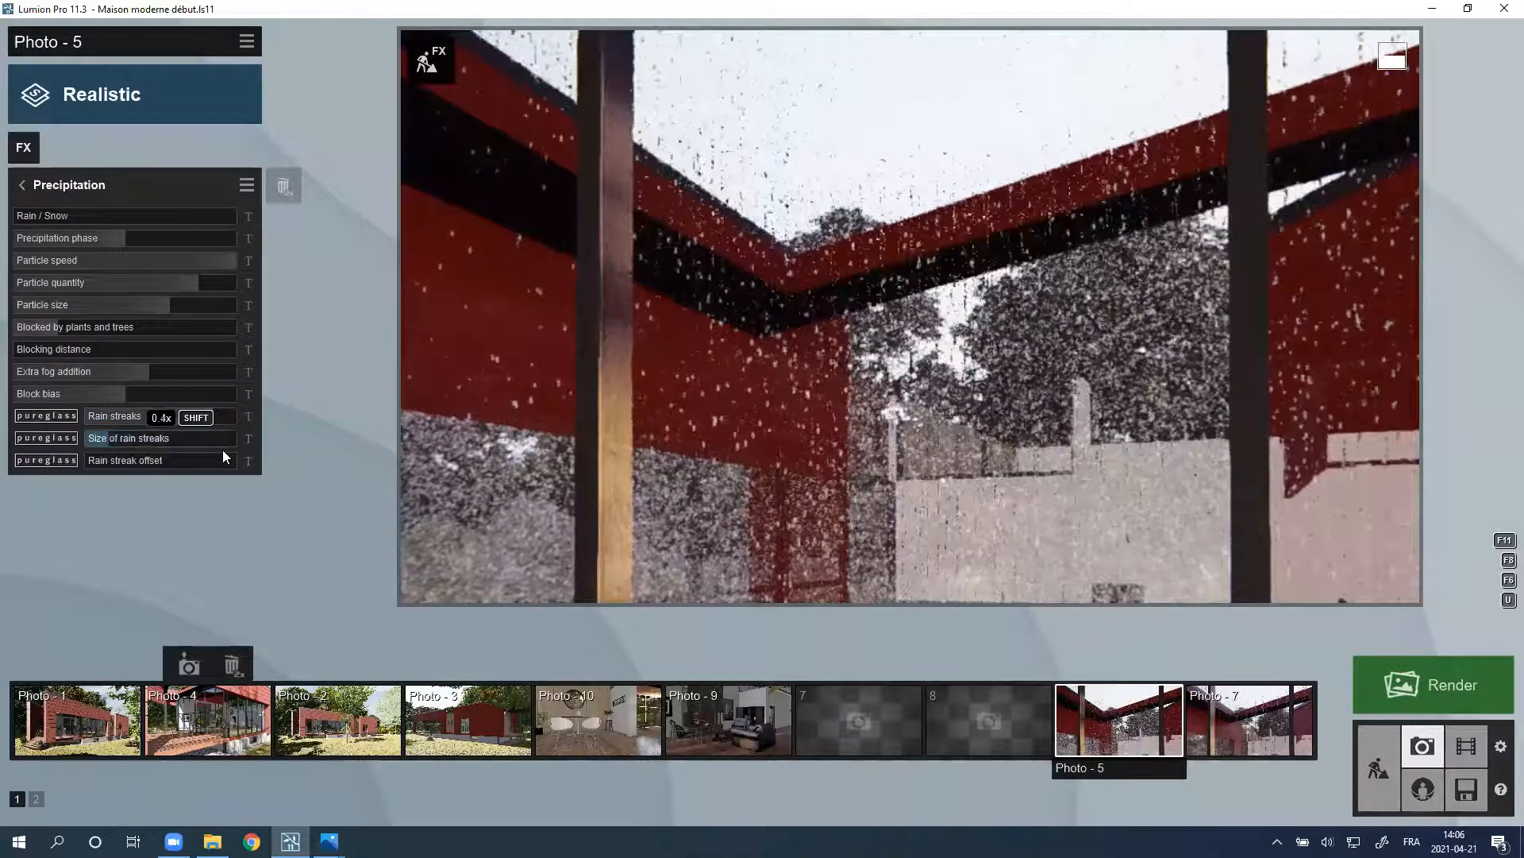
# Step: Enlarge the rain streaks on Photo - 5 to nearly the maximum size and reduce the rain streak offset to zero
pyautogui.moveTo(222, 449); pyautogui.dragTo(300, 449)
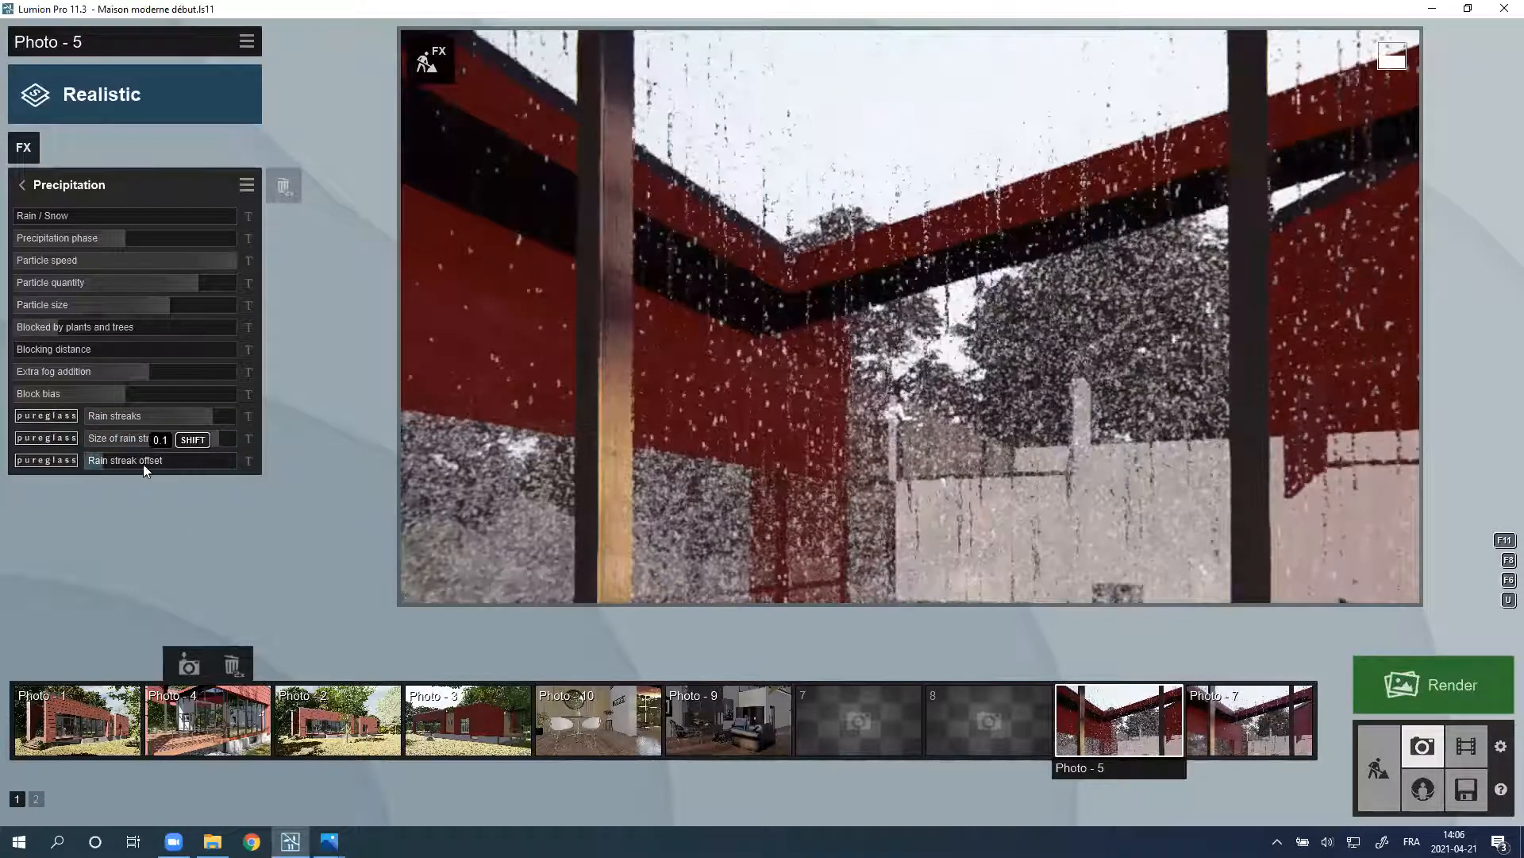
pyautogui.moveTo(213, 478)
pyautogui.mouseDown()
pyautogui.moveTo(230, 478)
pyautogui.moveTo(78, 481)
pyautogui.mouseUp()
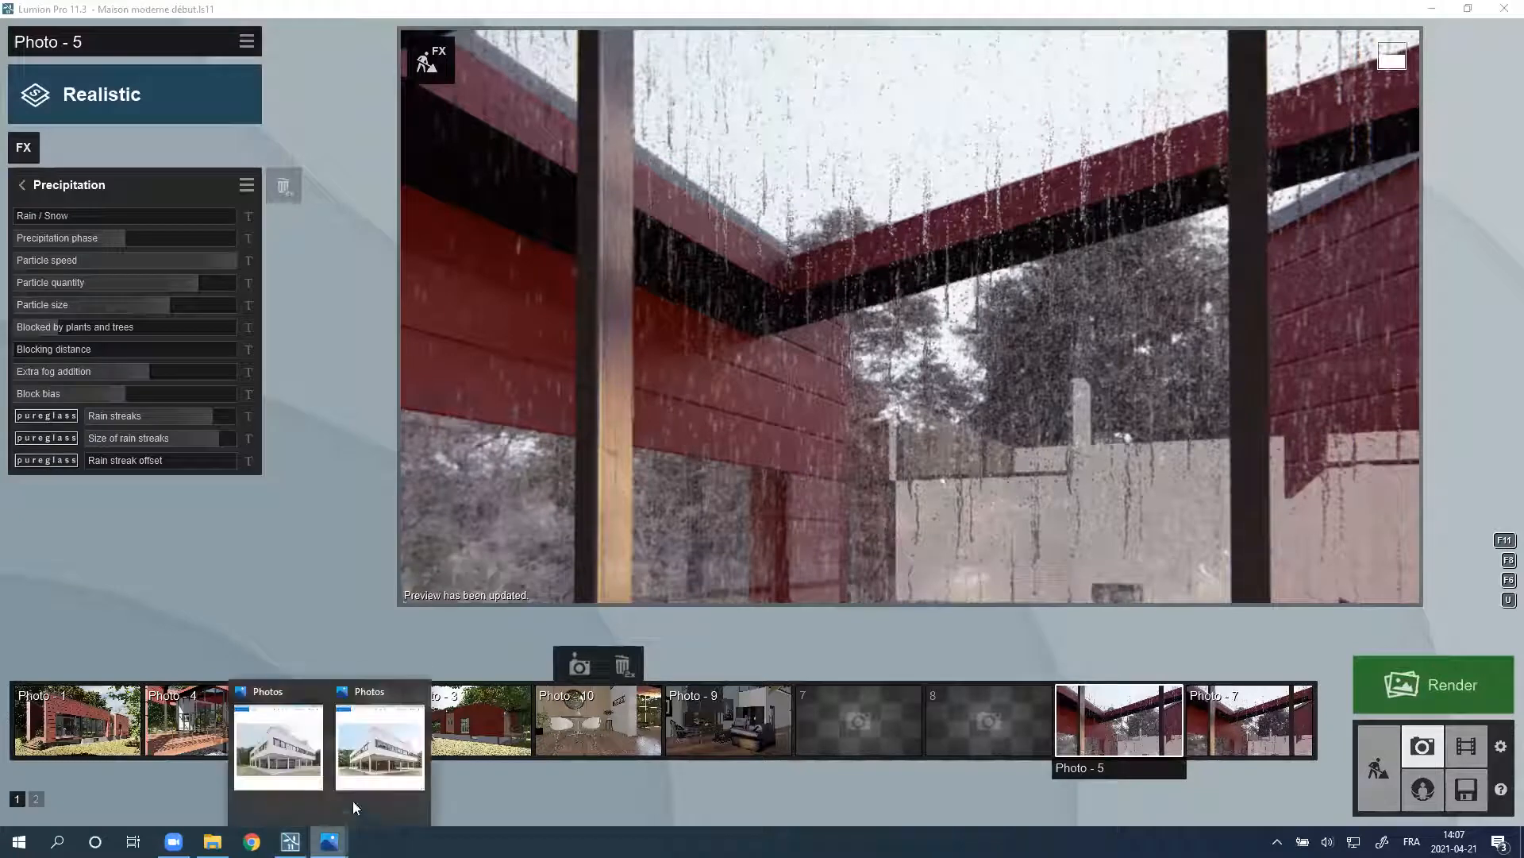
# Step: Switch to the Photos windows, compare Villa_Savoye_en_1990.jpg with the Villa Savoye_sam.jpg image, and return to Lumion
pyautogui.click(350, 773)
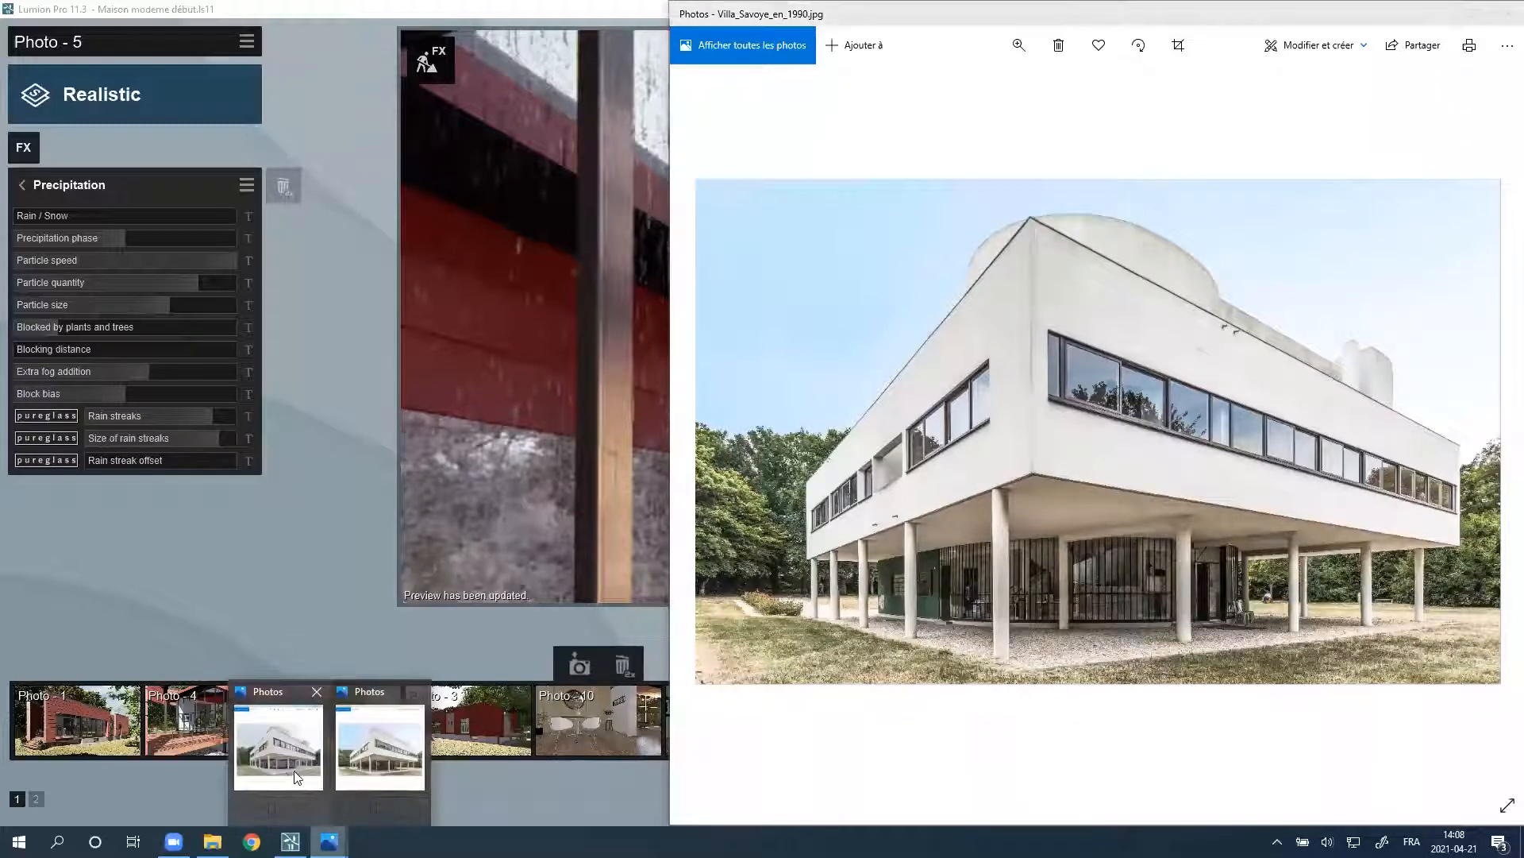
pyautogui.click(298, 778)
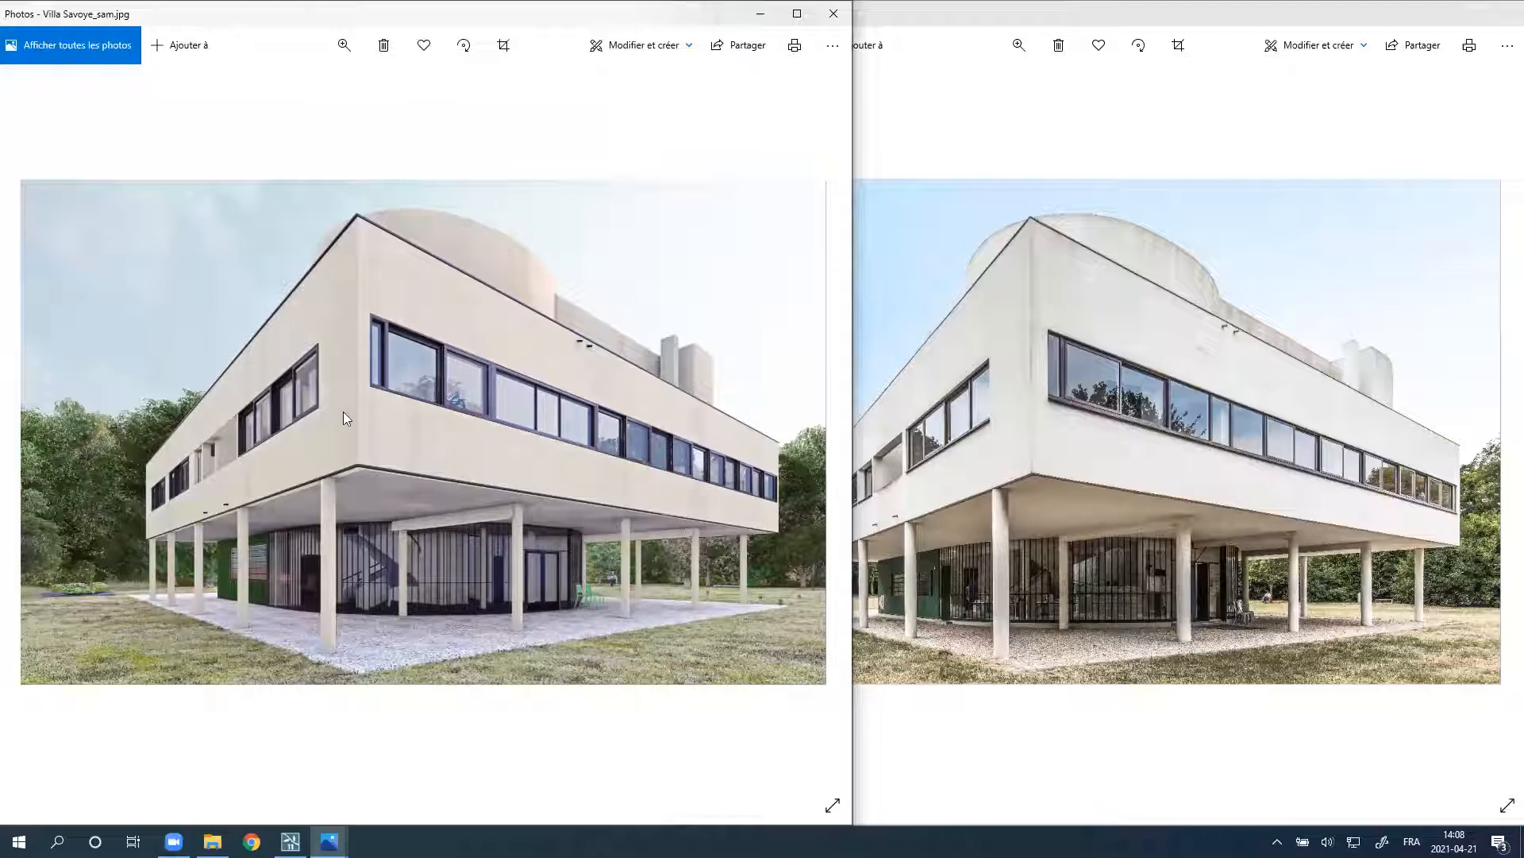
pyautogui.click(1150, 578)
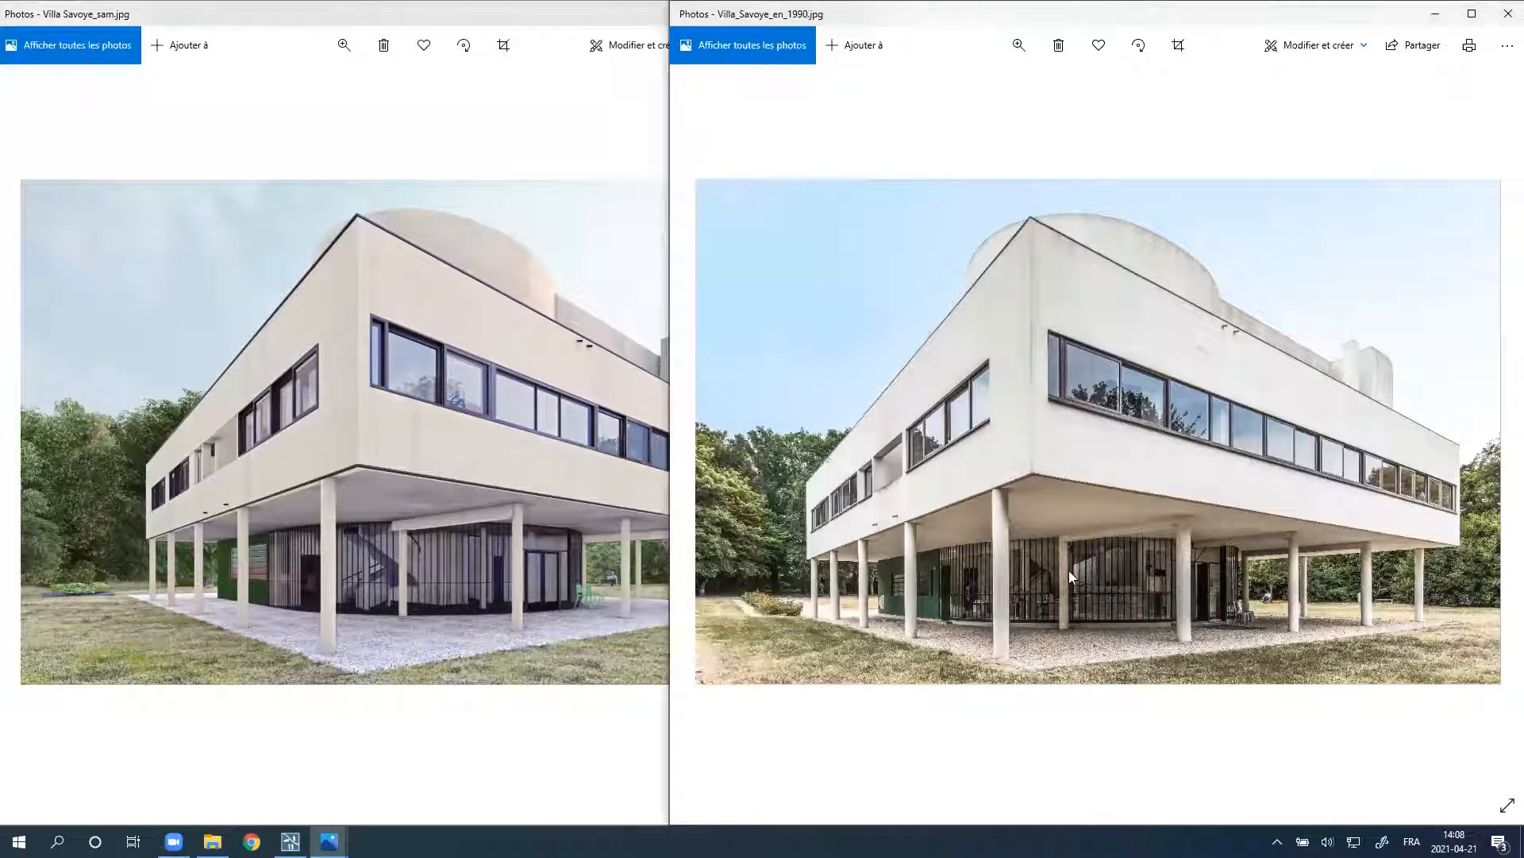
pyautogui.click(452, 559)
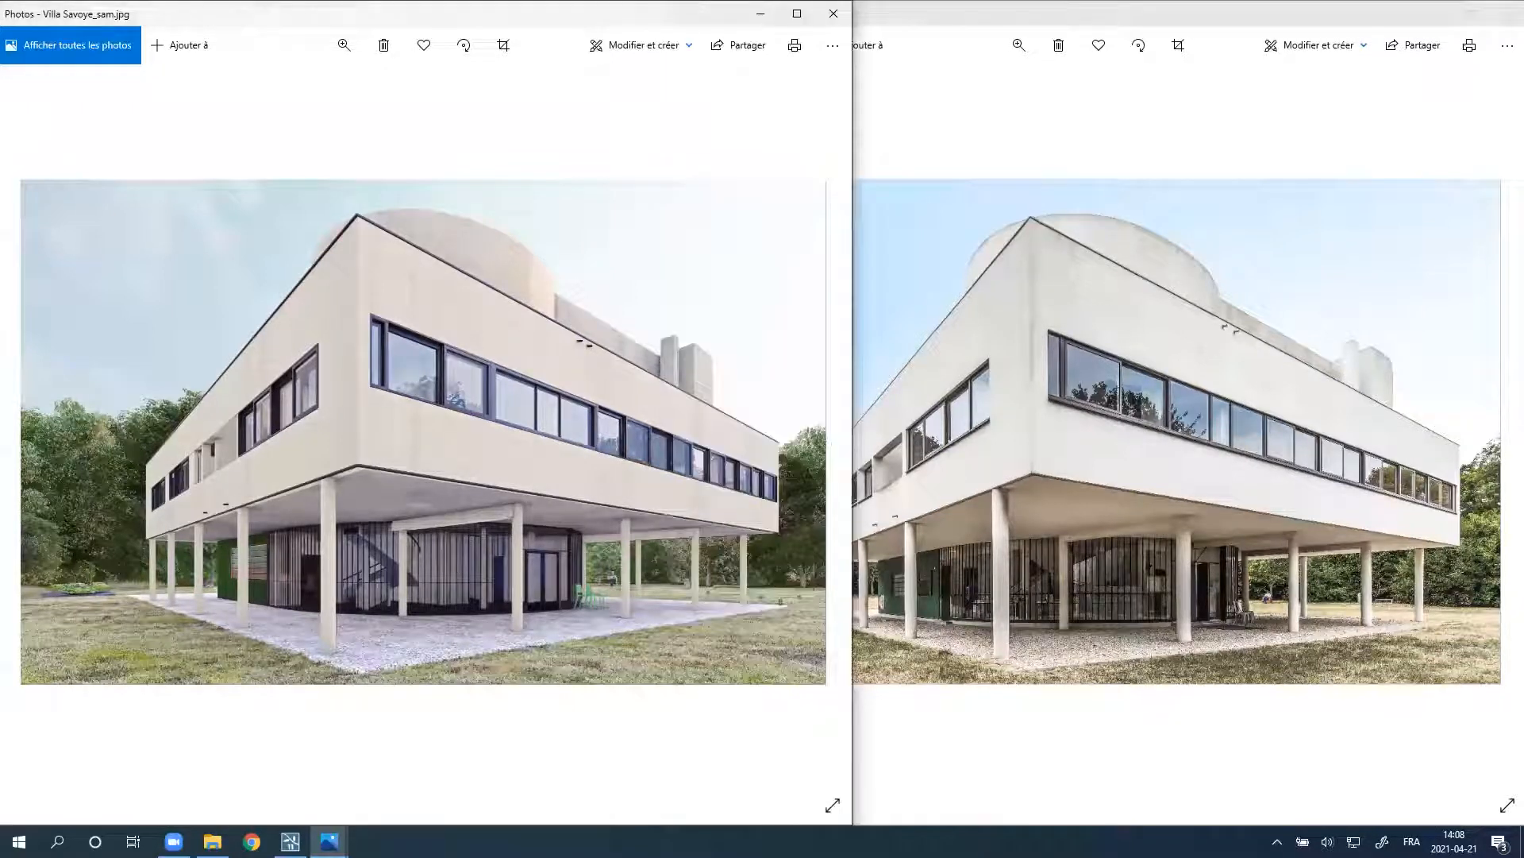
pyautogui.click(1085, 654)
pyautogui.click(462, 486)
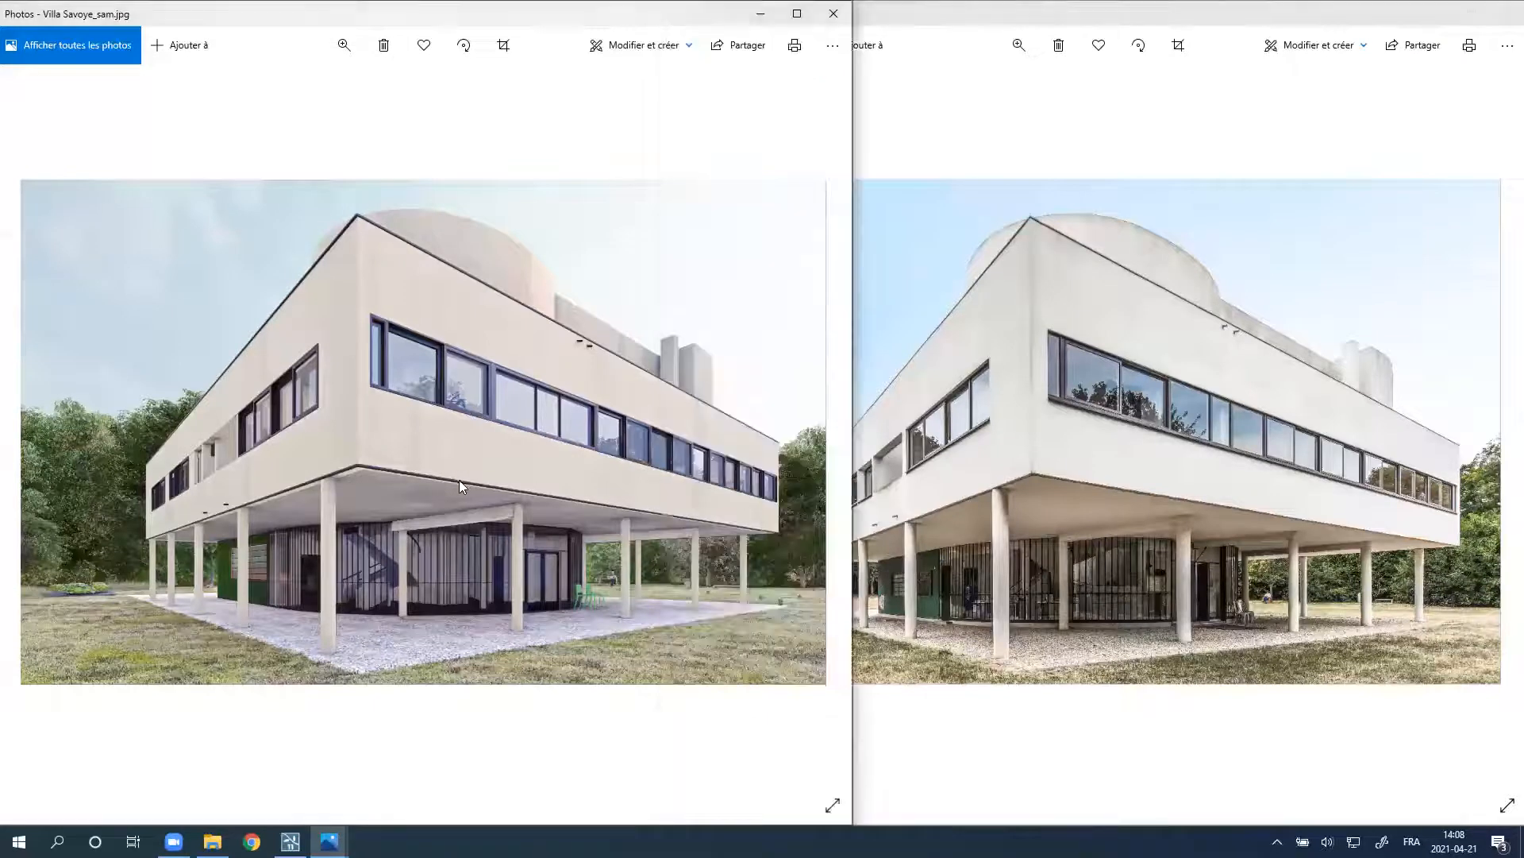
pyautogui.click(1102, 475)
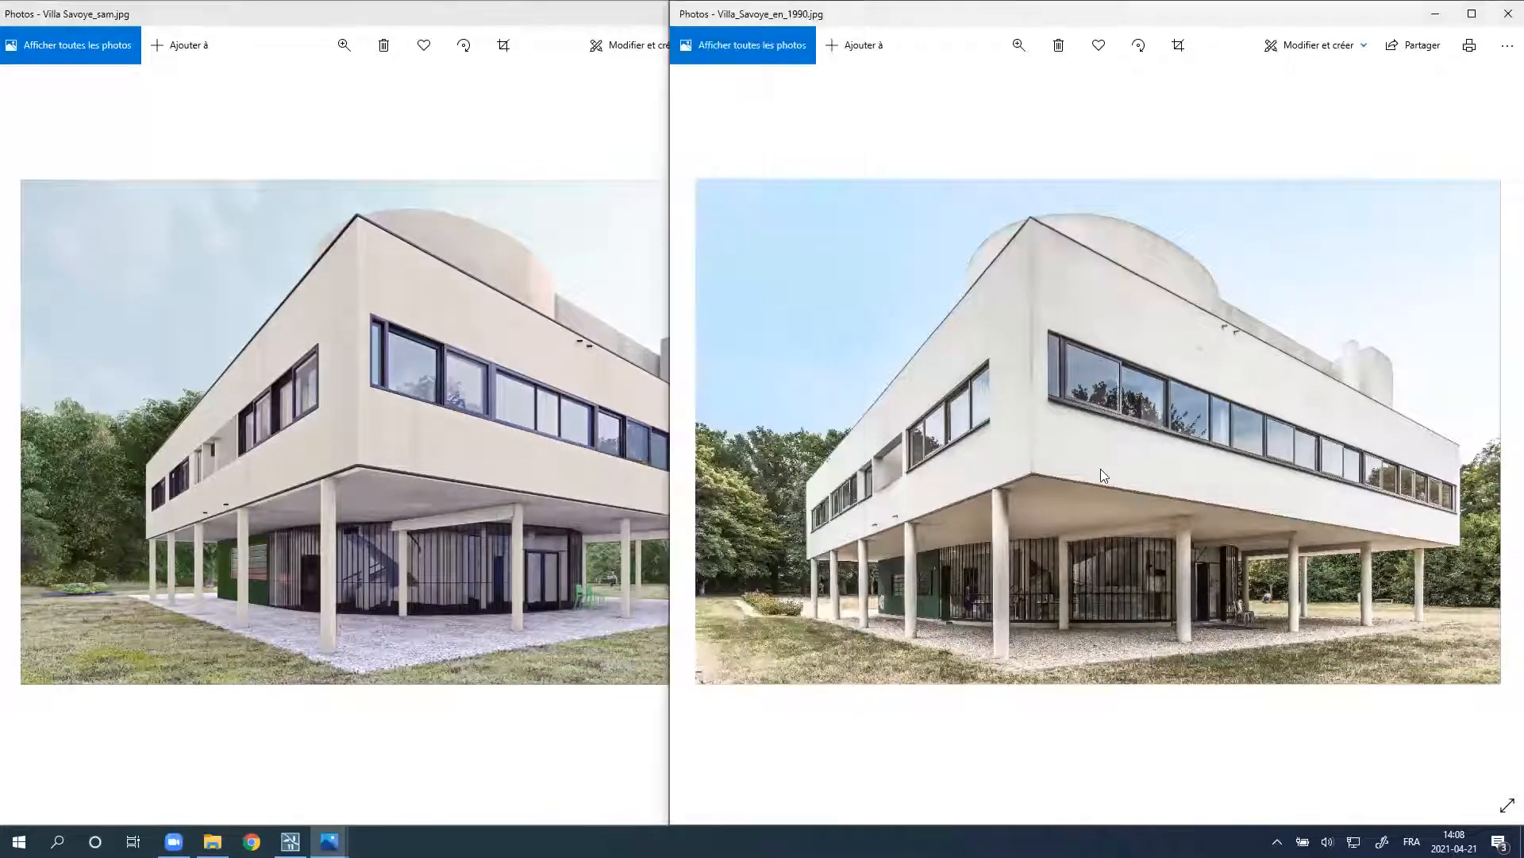
pyautogui.click(296, 466)
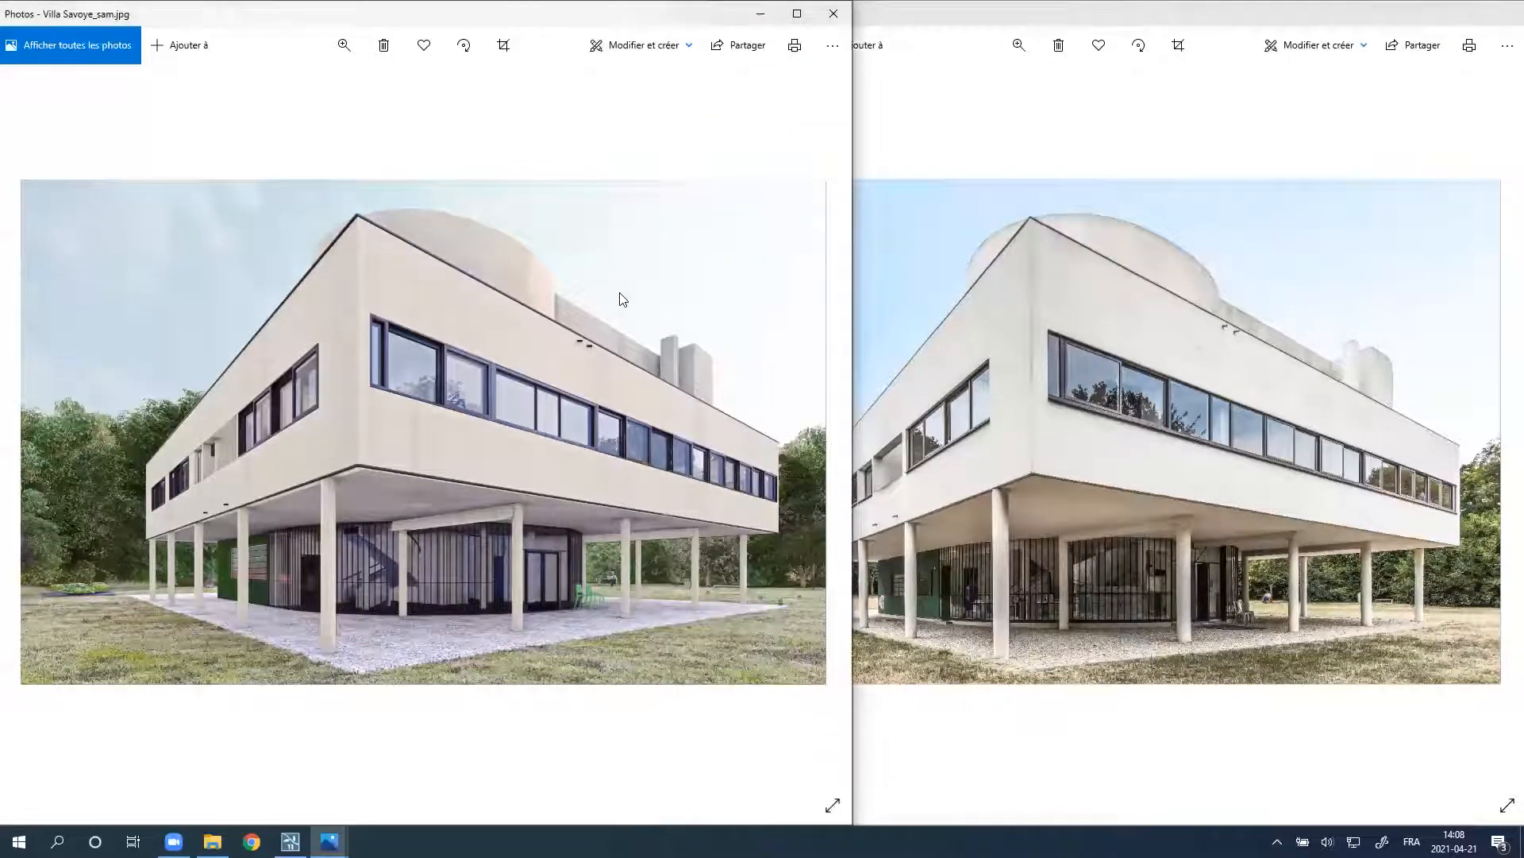
pyautogui.click(1167, 456)
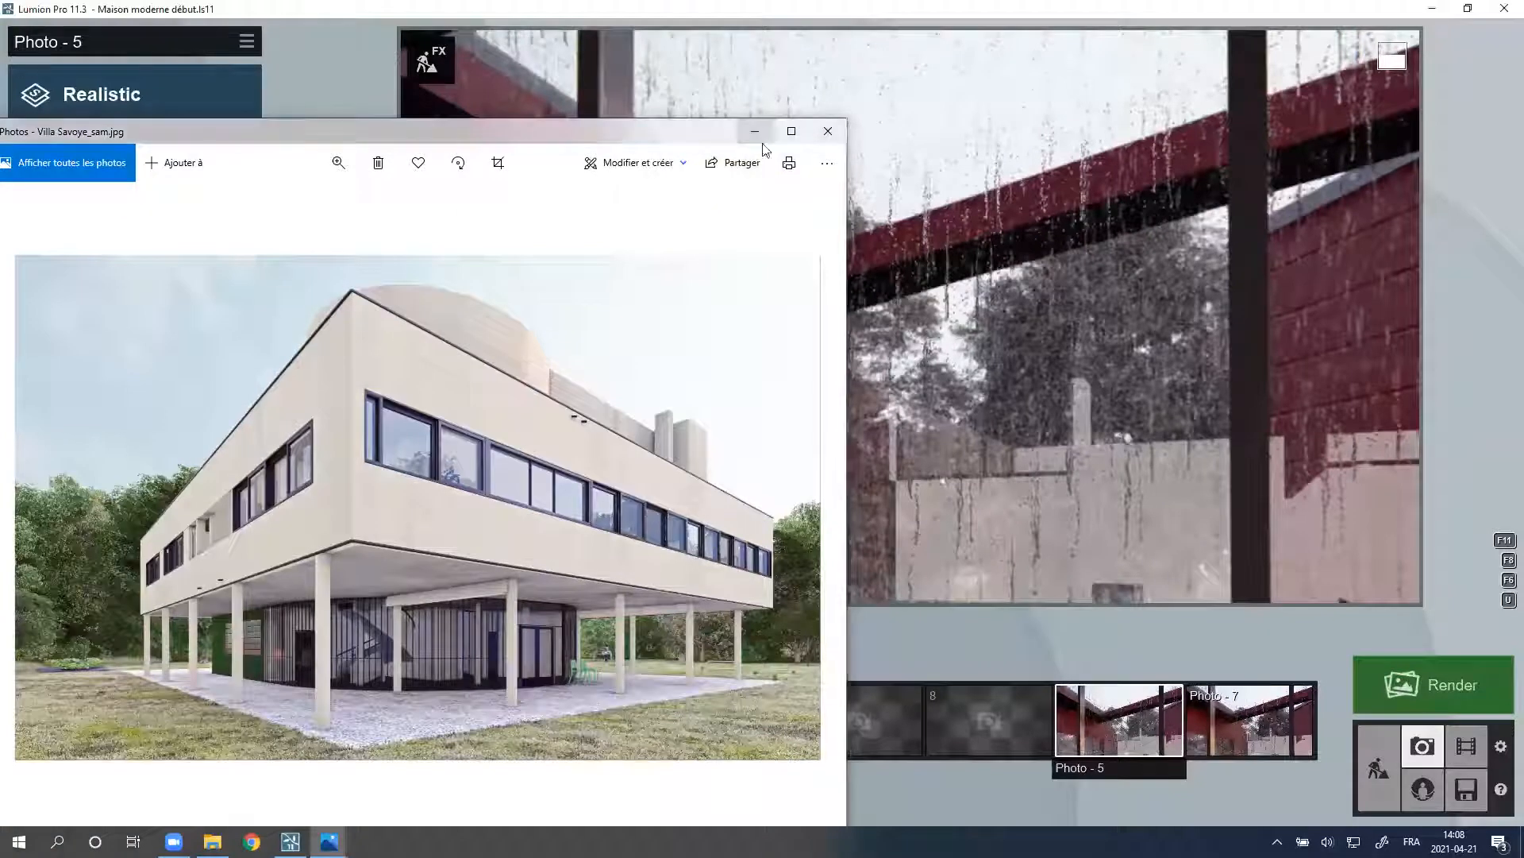
pyautogui.click(761, 137)
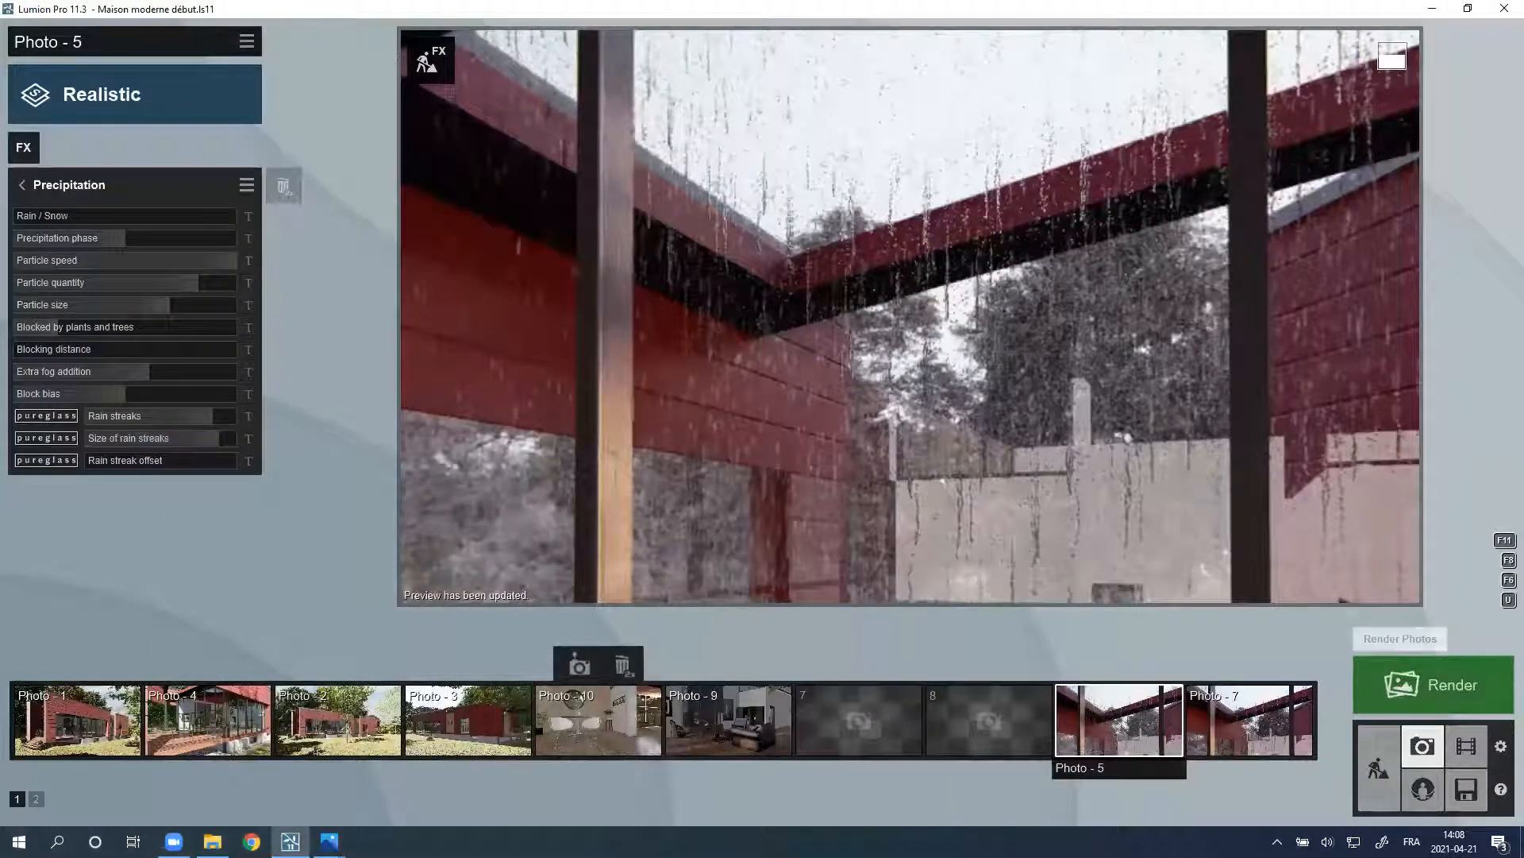
# Step: Load the recent Villa Savoye project dated 2021-04-06
pyautogui.click(1475, 794)
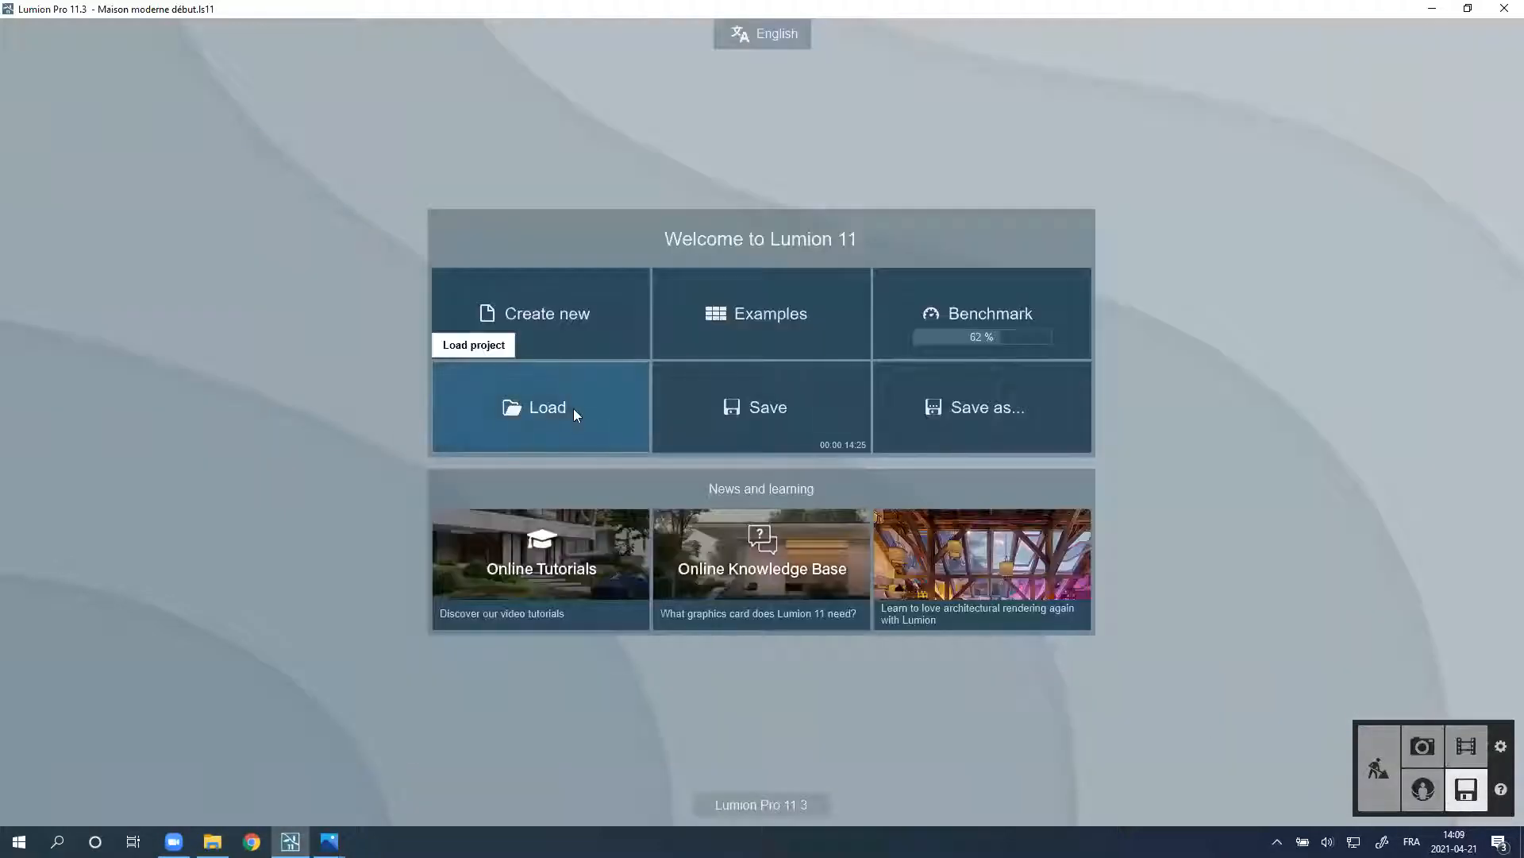
pyautogui.click(515, 399)
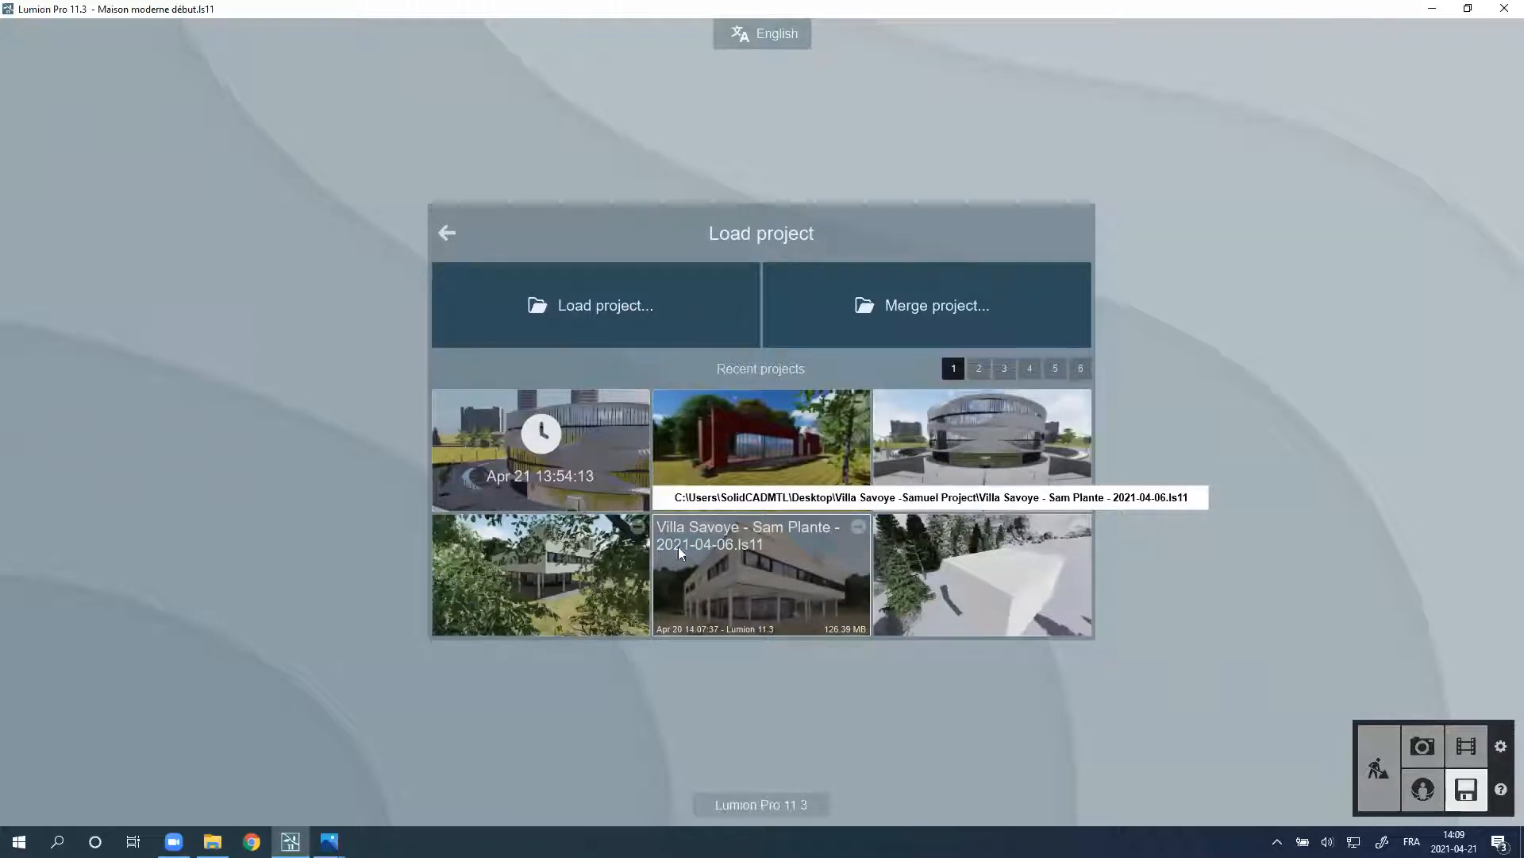
pyautogui.click(771, 612)
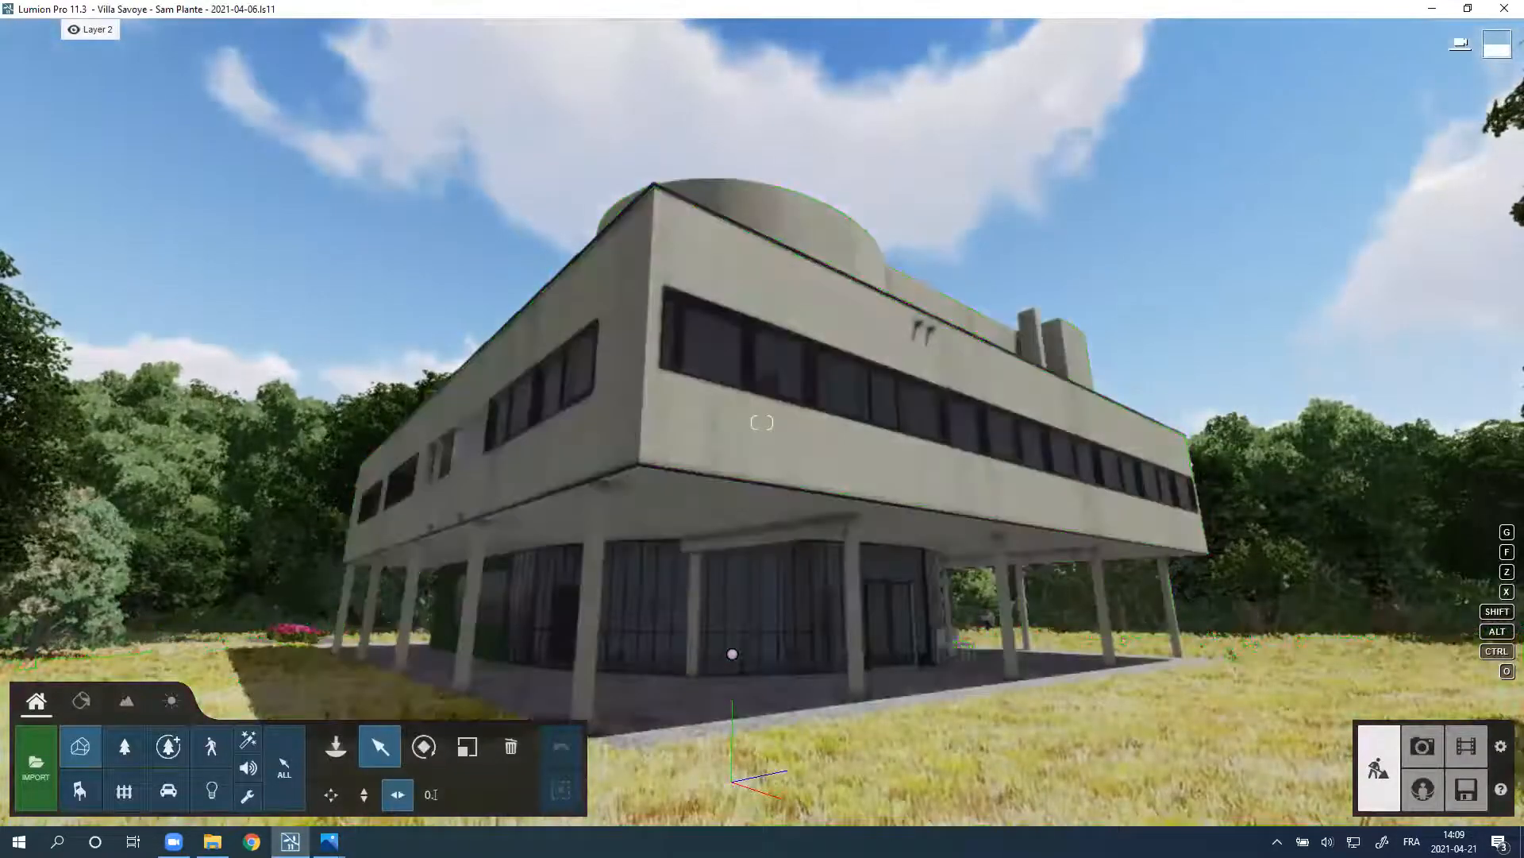
# Step: Examine the Villa Savoye model from the ground-level columns up to the roof terrace and its overall exterior from above
pyautogui.moveTo(952, 208); pyautogui.dragTo(897, 304, button='right')
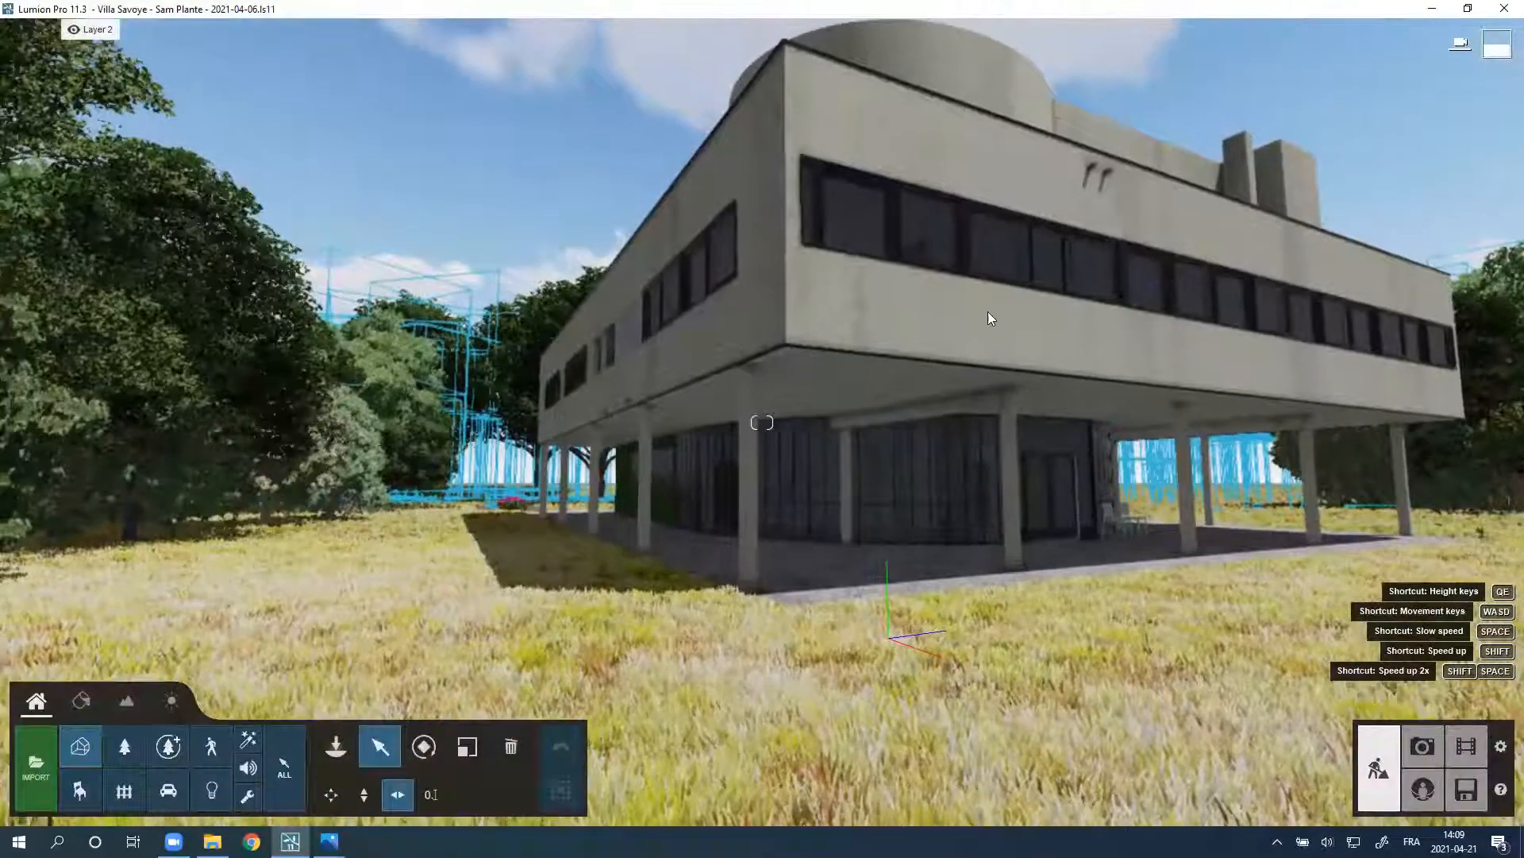
pyautogui.press('d')
pyautogui.moveTo(991, 318); pyautogui.dragTo(976, 320, button='right')
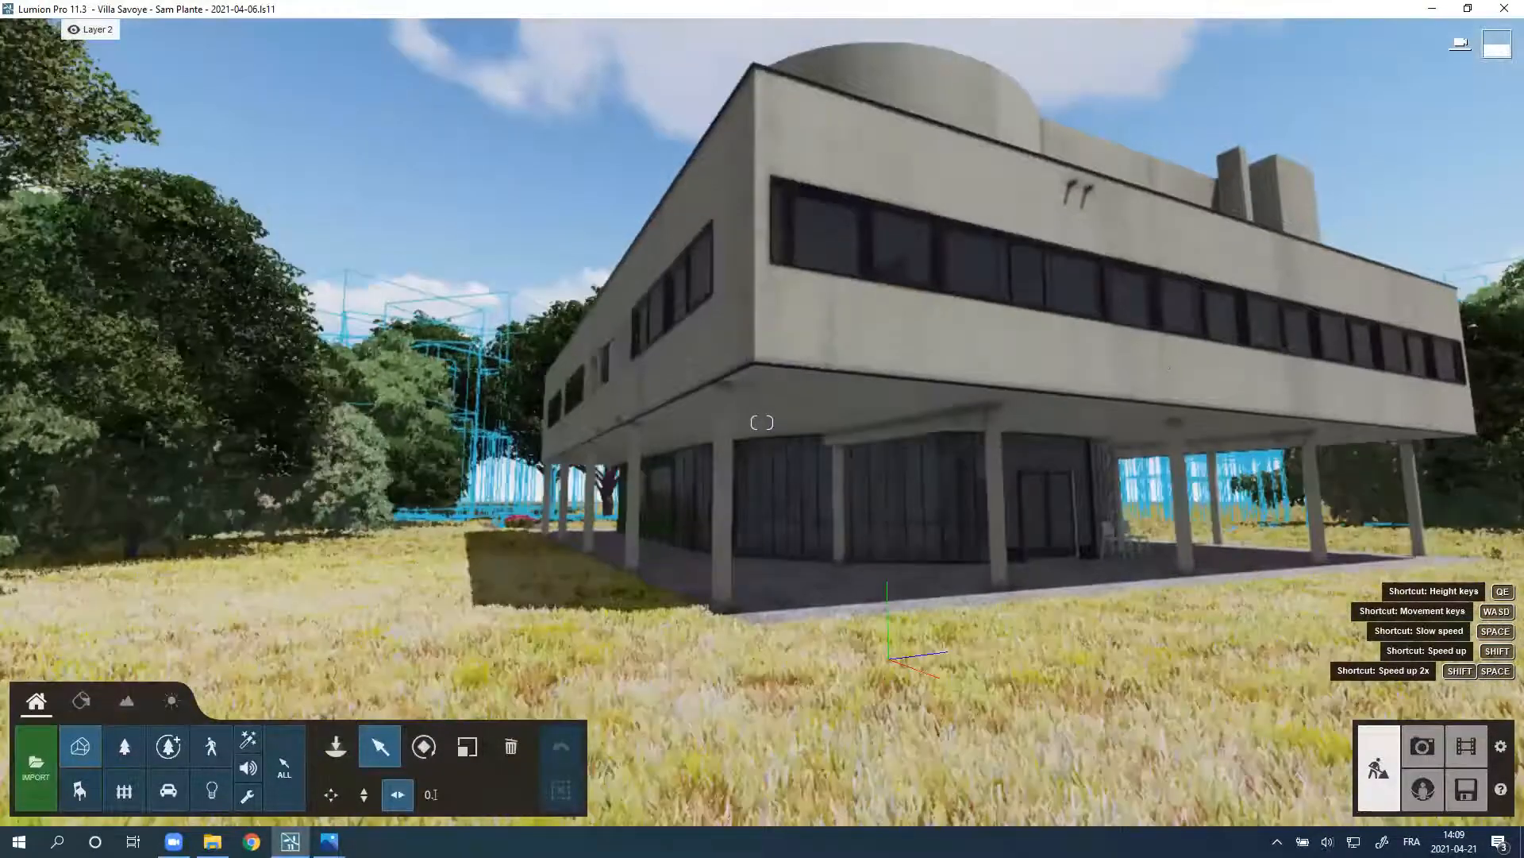
pyautogui.press('d')
pyautogui.moveTo(970, 526); pyautogui.dragTo(1202, 291, button='right')
pyautogui.press('d')
pyautogui.press('d')
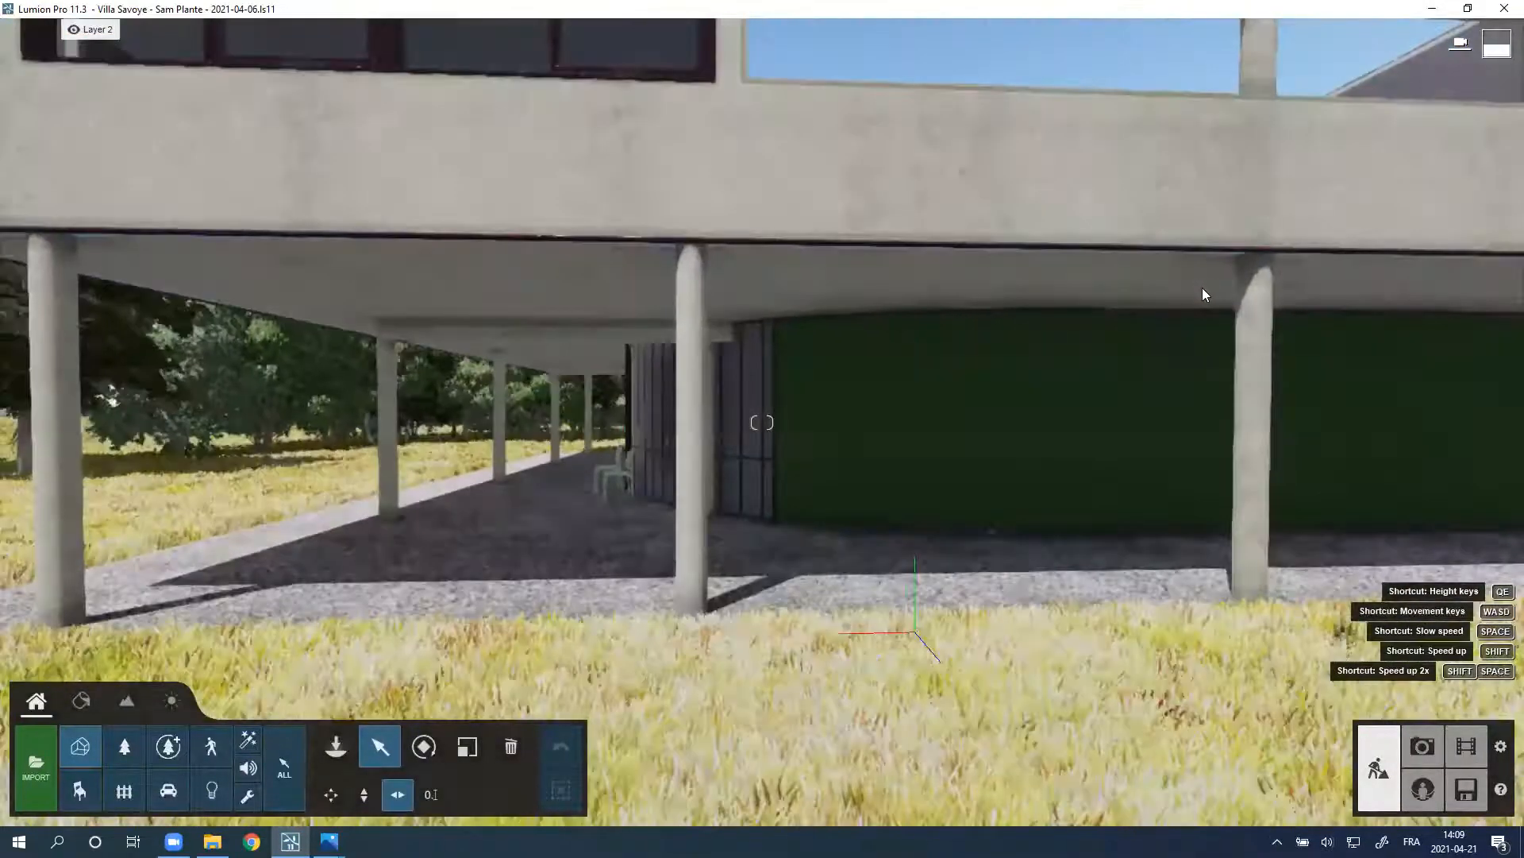
pyautogui.press('q')
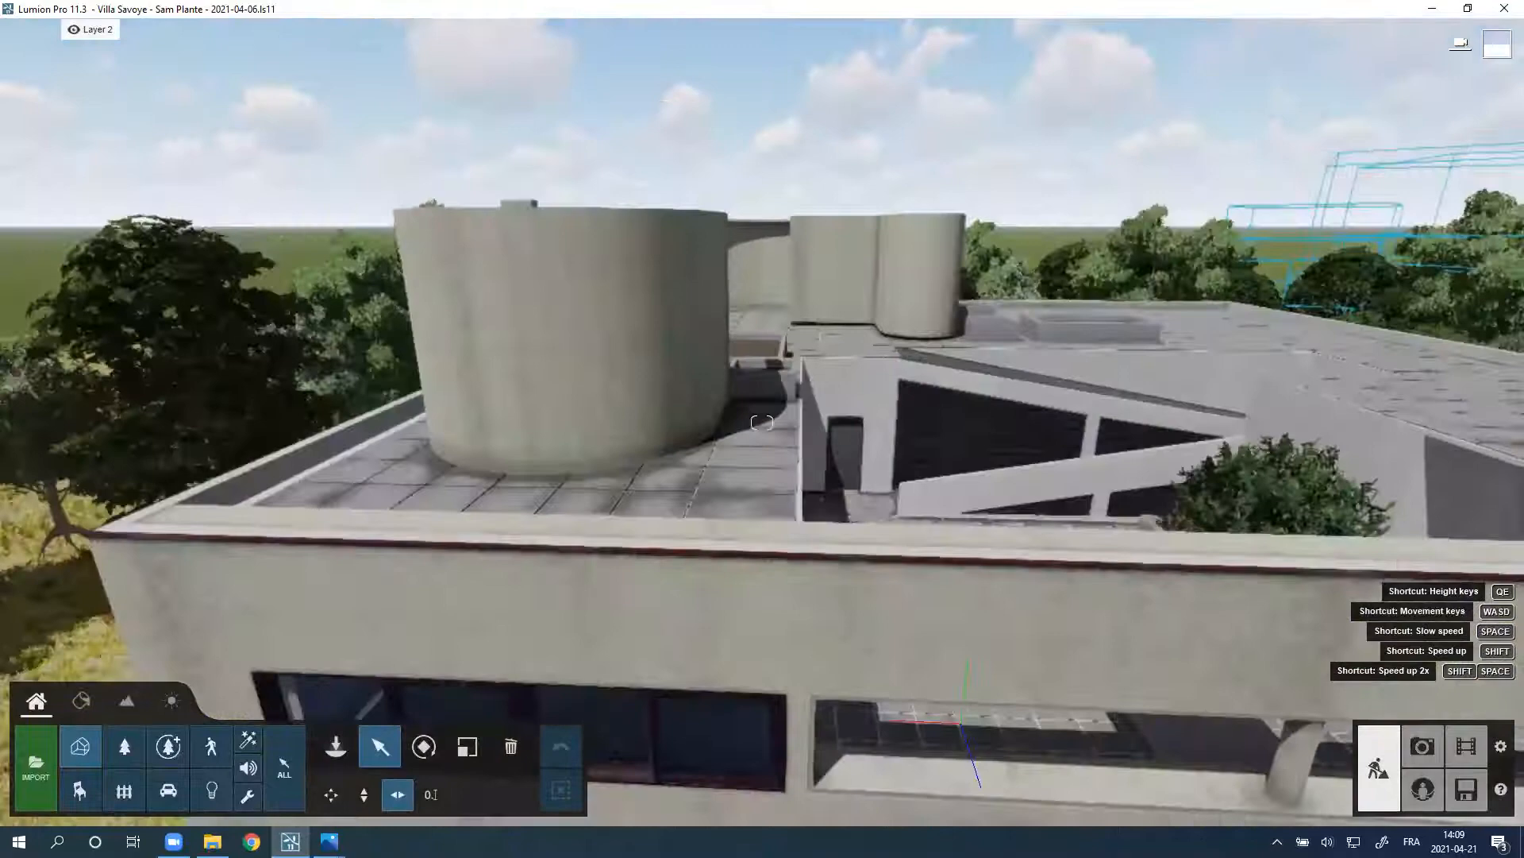
pyautogui.press('q')
pyautogui.moveTo(866, 238); pyautogui.dragTo(1056, 183, button='right')
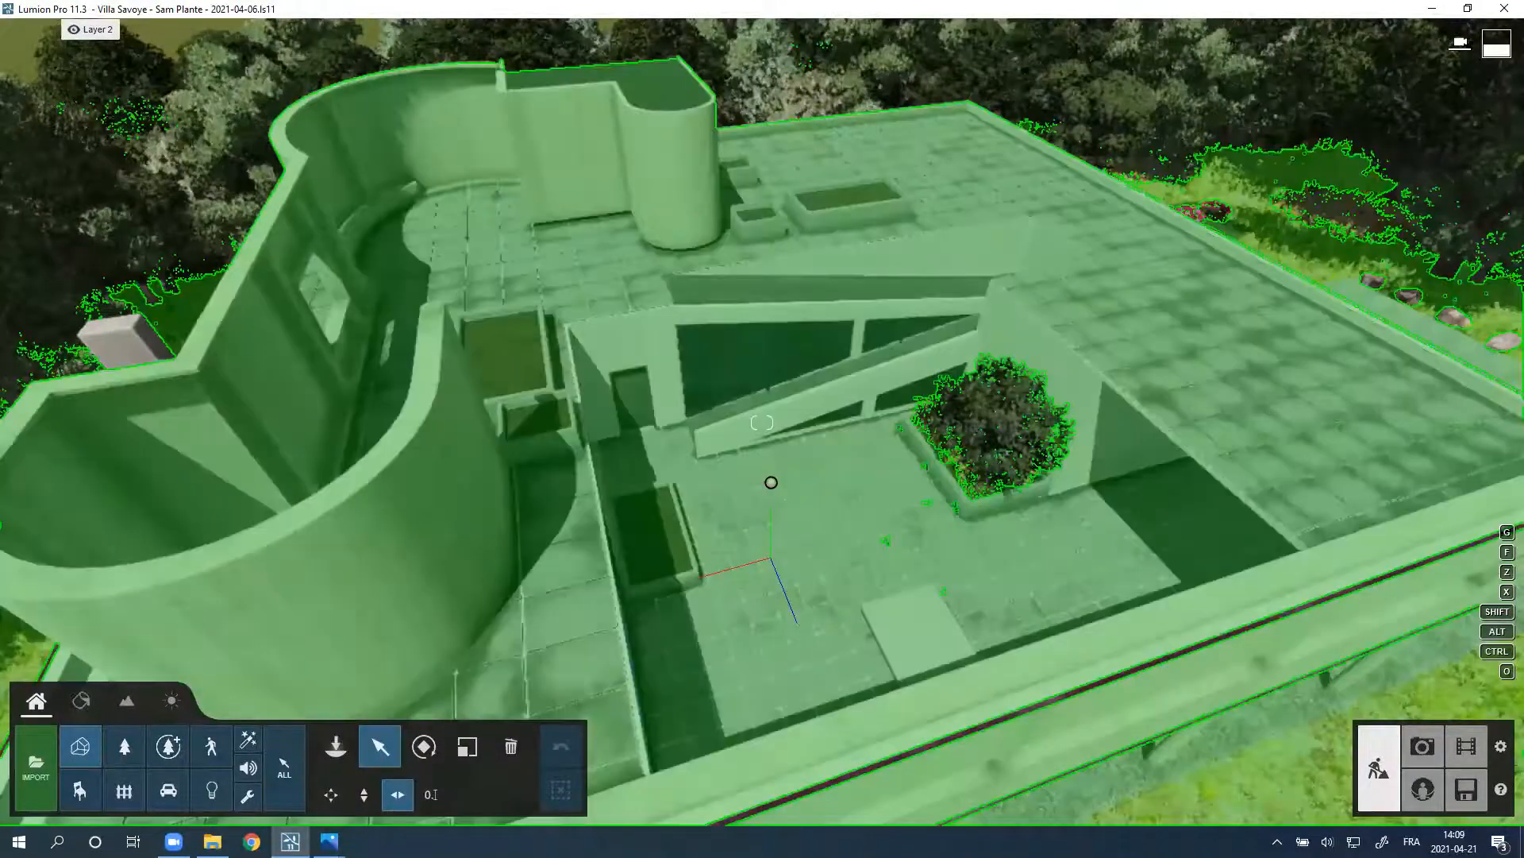
pyautogui.press('a')
pyautogui.moveTo(1032, 213); pyautogui.dragTo(1159, 210, button='right')
pyautogui.press('s')
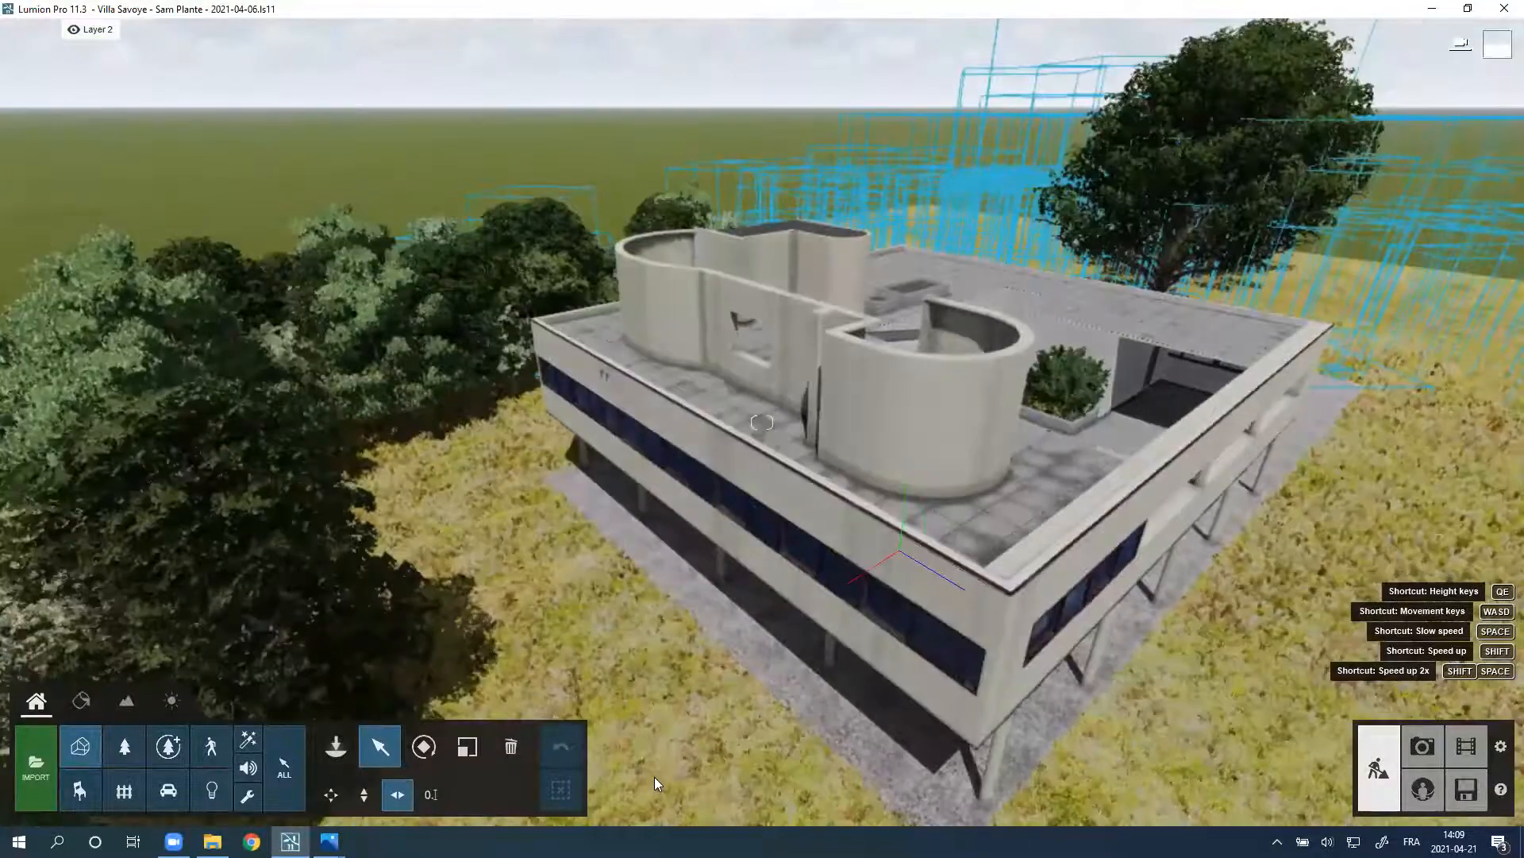
# Step: Switch to Photo mode, open 4 - Photo and update its preview
pyautogui.click(1426, 748)
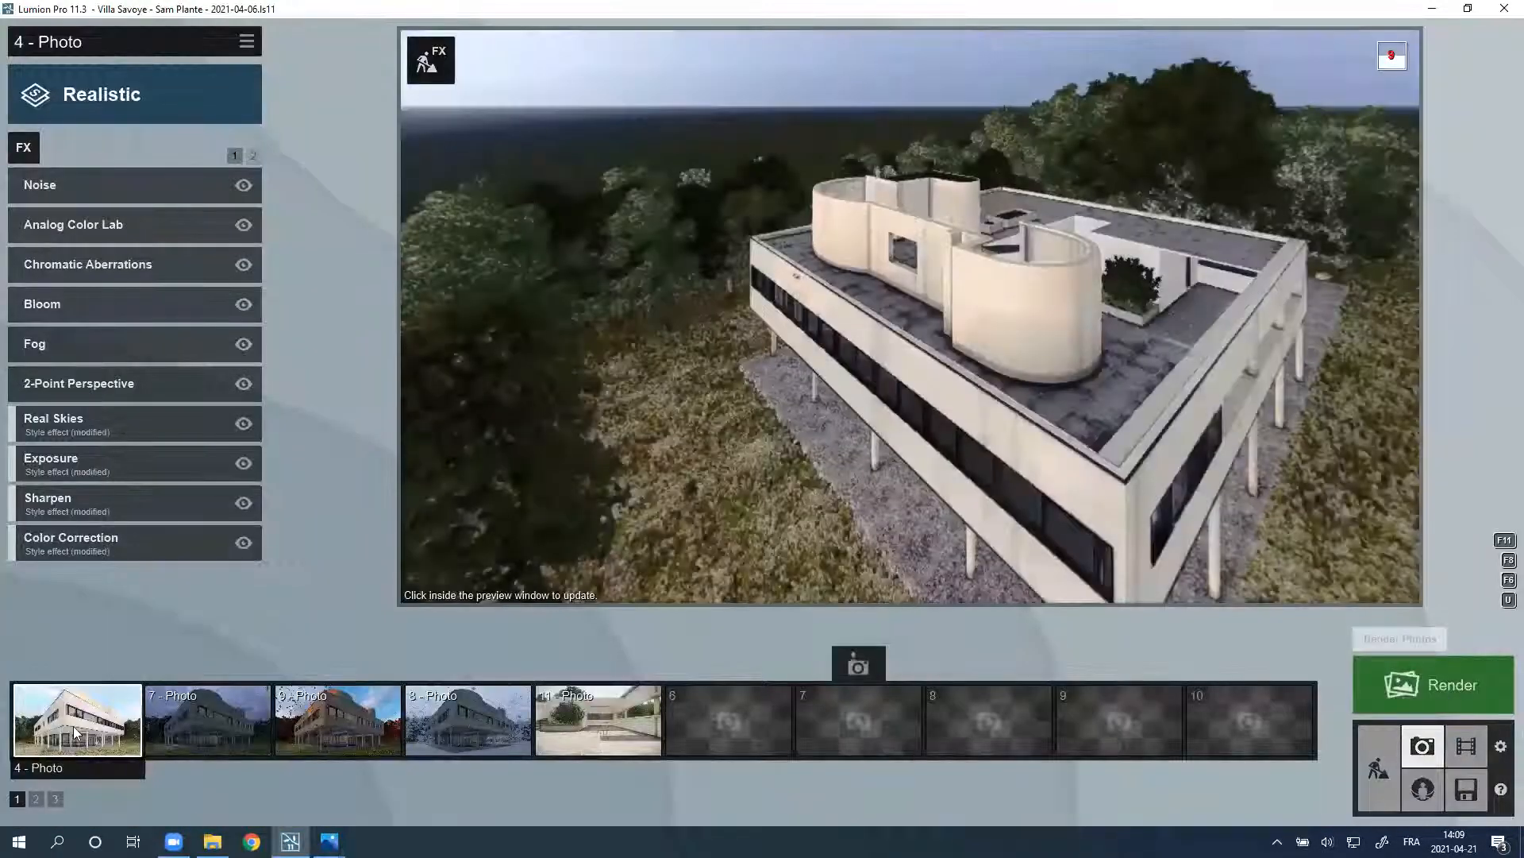
pyautogui.click(77, 663)
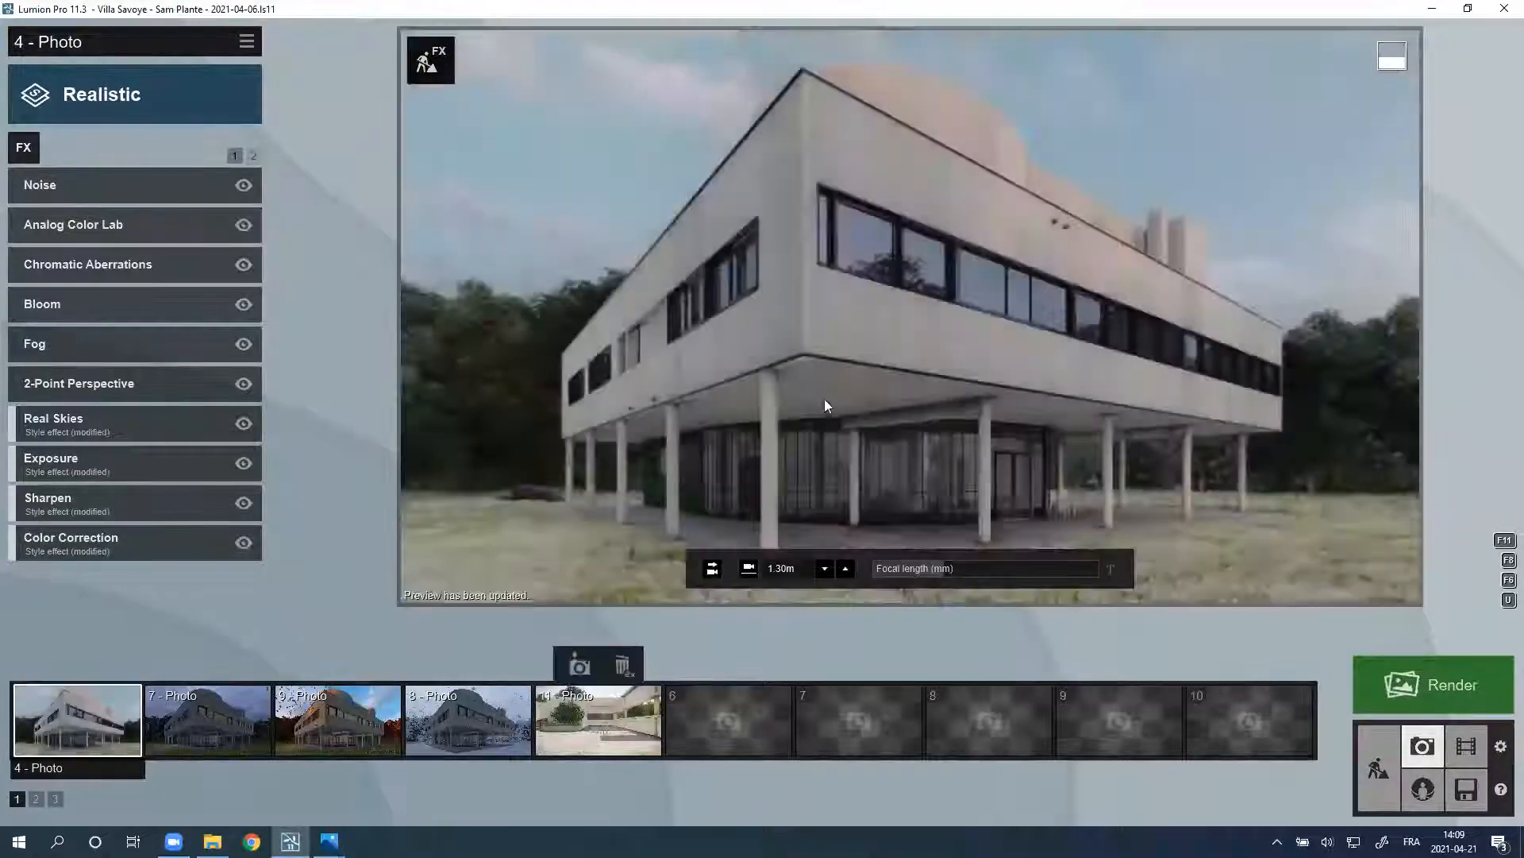
pyautogui.click(243, 184)
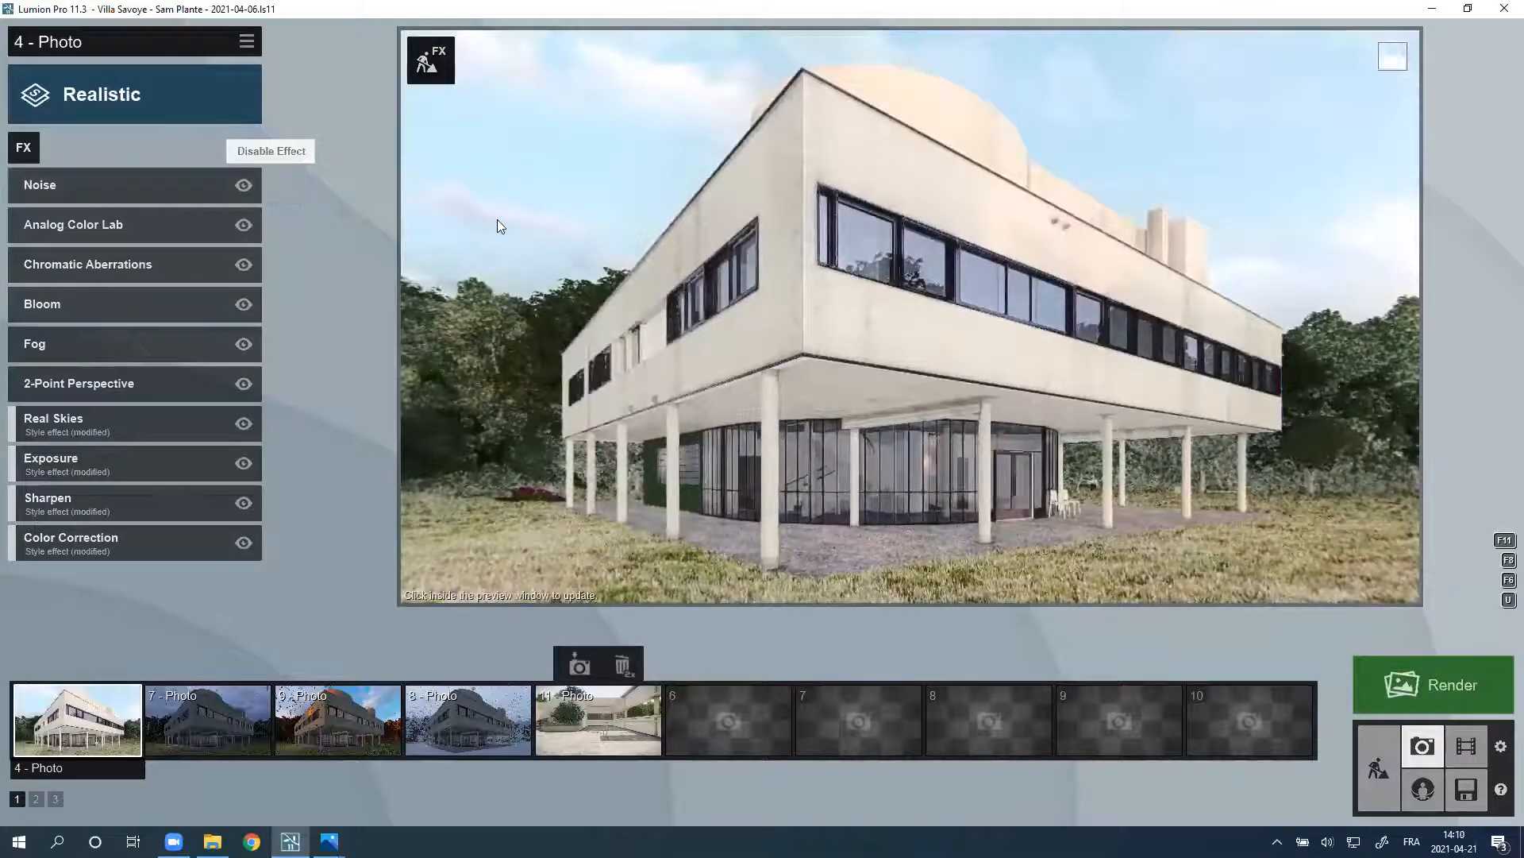
pyautogui.click(1171, 236)
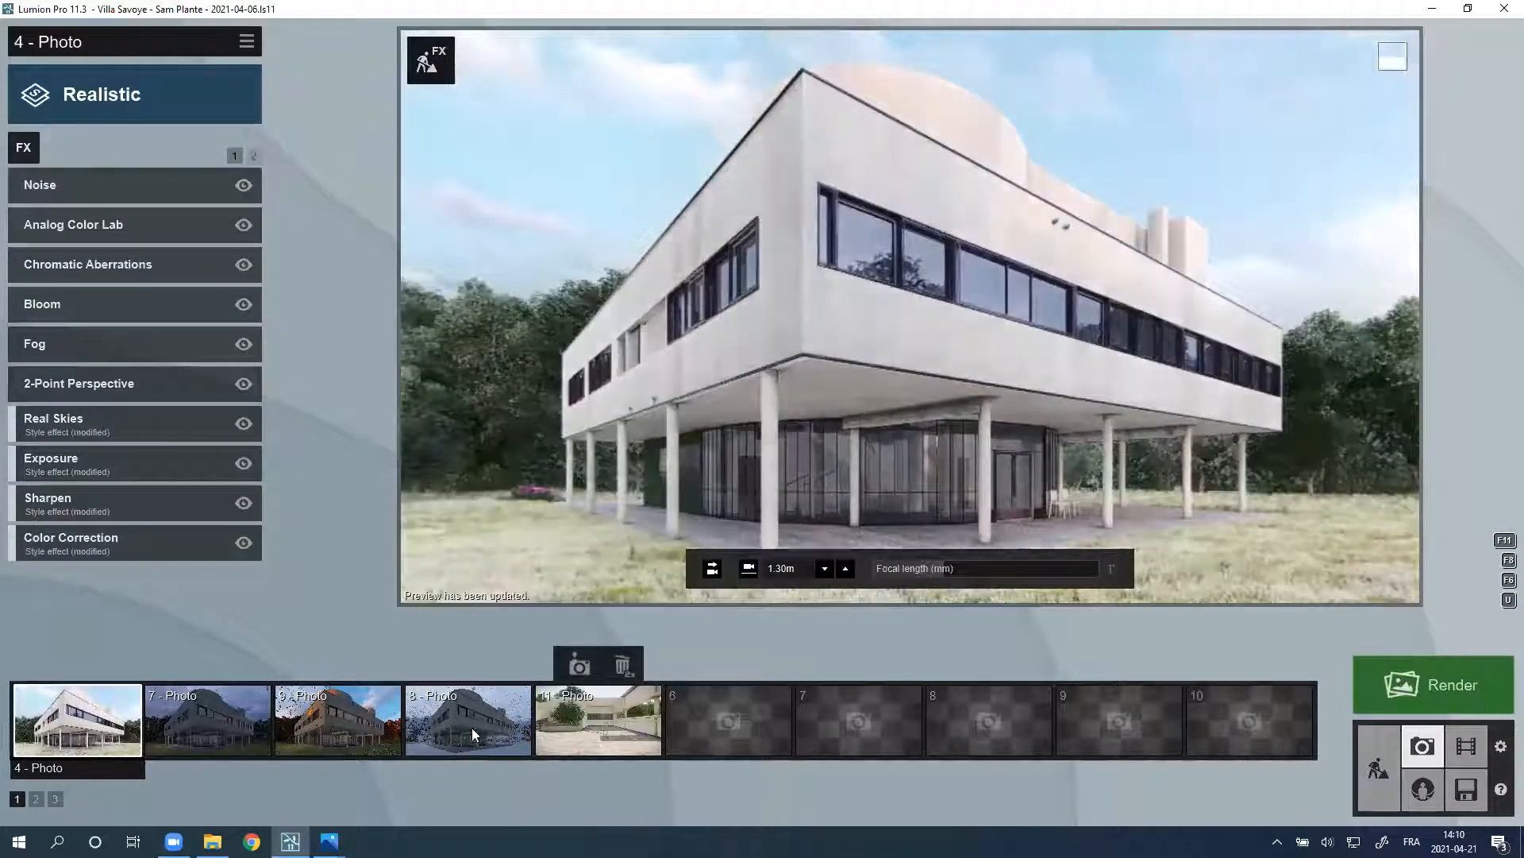
# Step: Raise the Exposure effect of the rainy 7 - Photo to near the maximum and update the preview
pyautogui.click(221, 723)
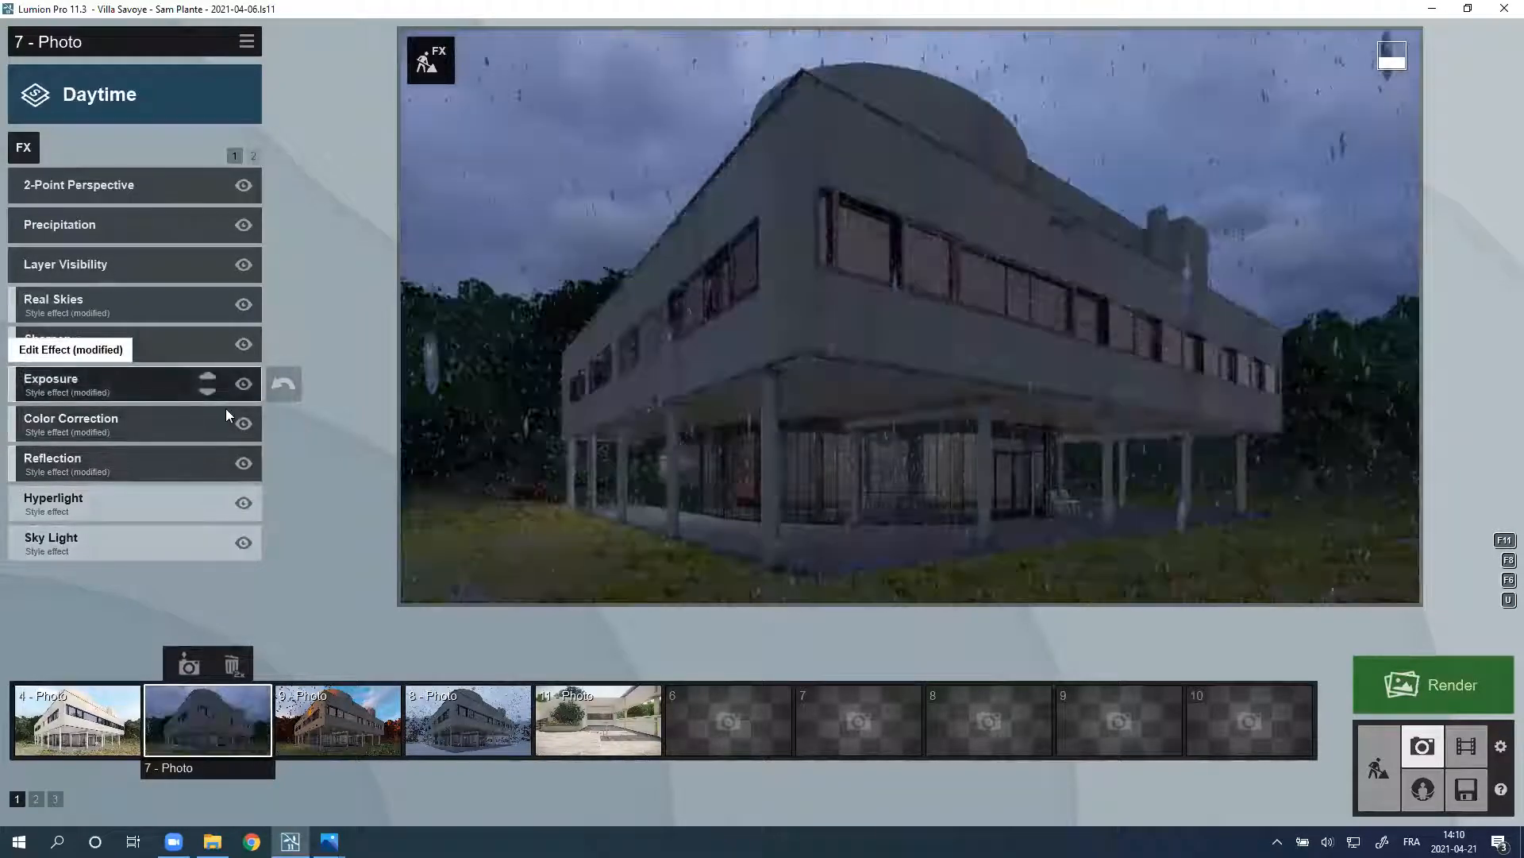
pyautogui.click(140, 382)
pyautogui.moveTo(167, 216); pyautogui.dragTo(227, 219)
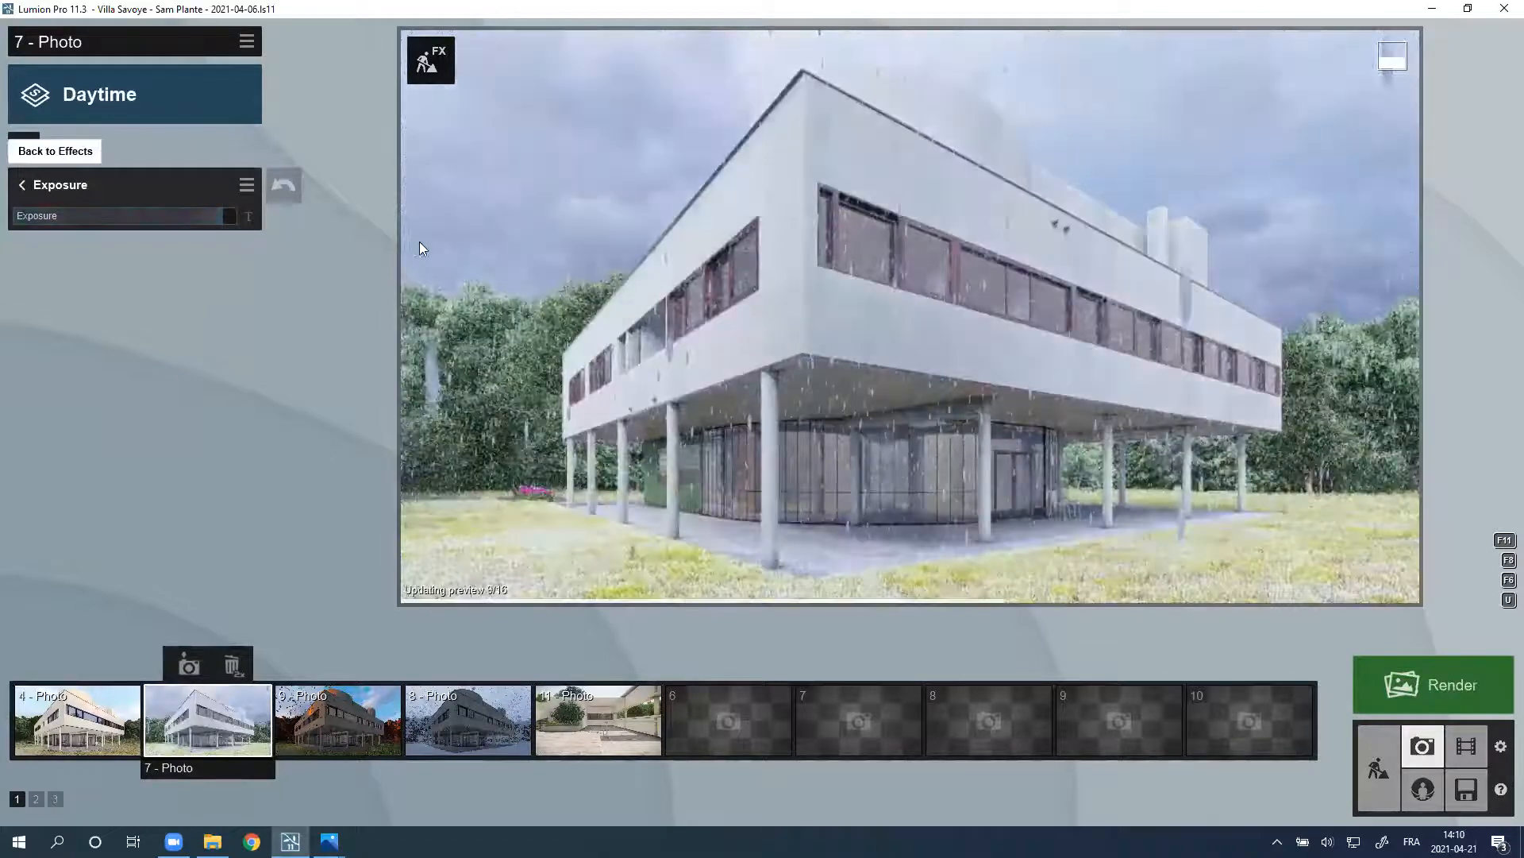
pyautogui.click(23, 186)
pyautogui.click(465, 238)
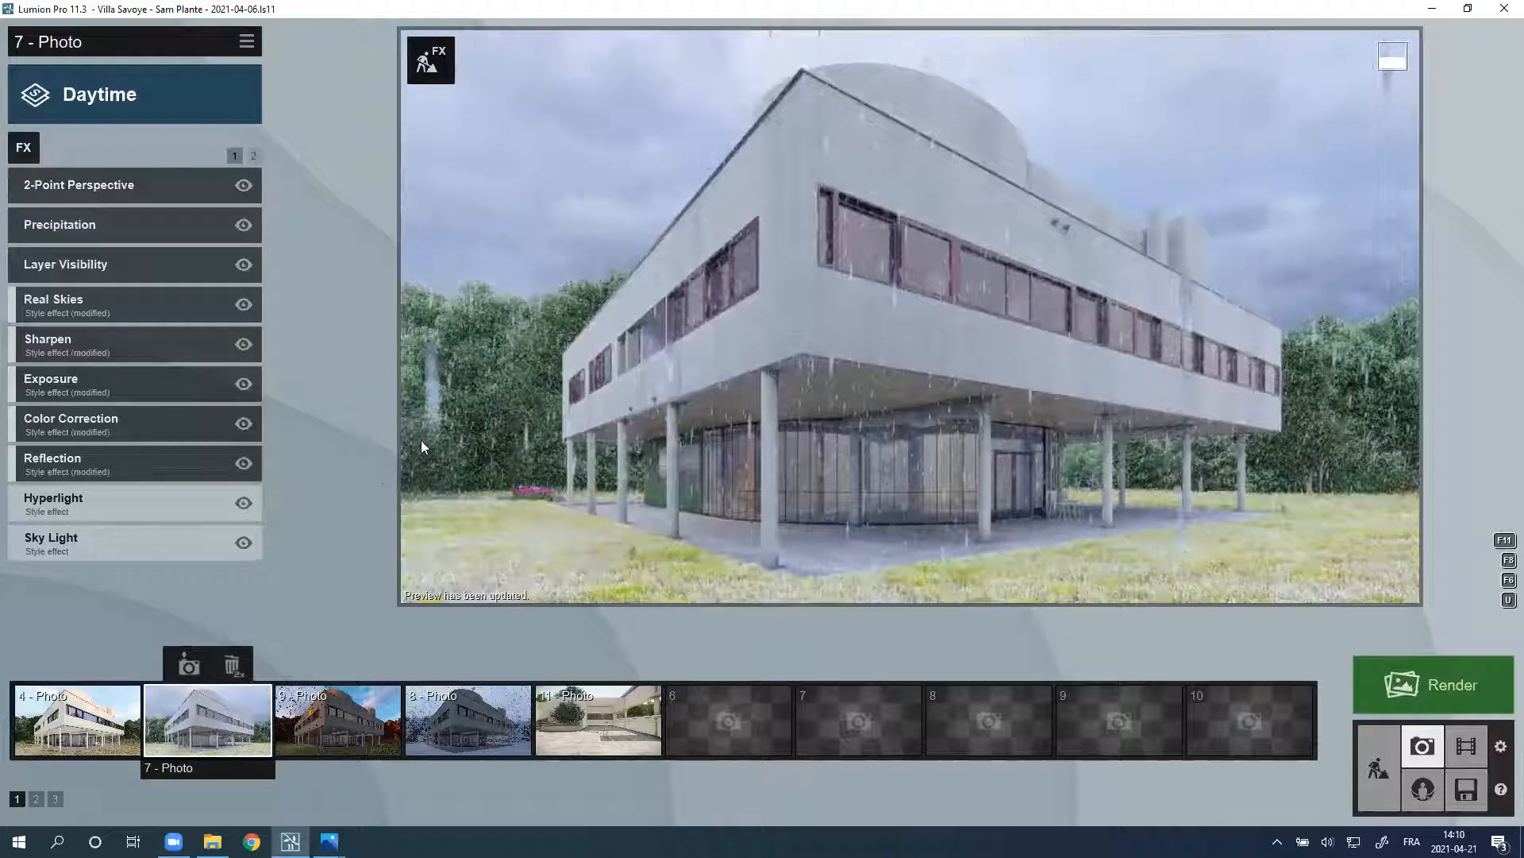
# Step: Open the autumn 9 - Photo, raise its Exposure effect close to the maximum, and update the preview
pyautogui.click(308, 733)
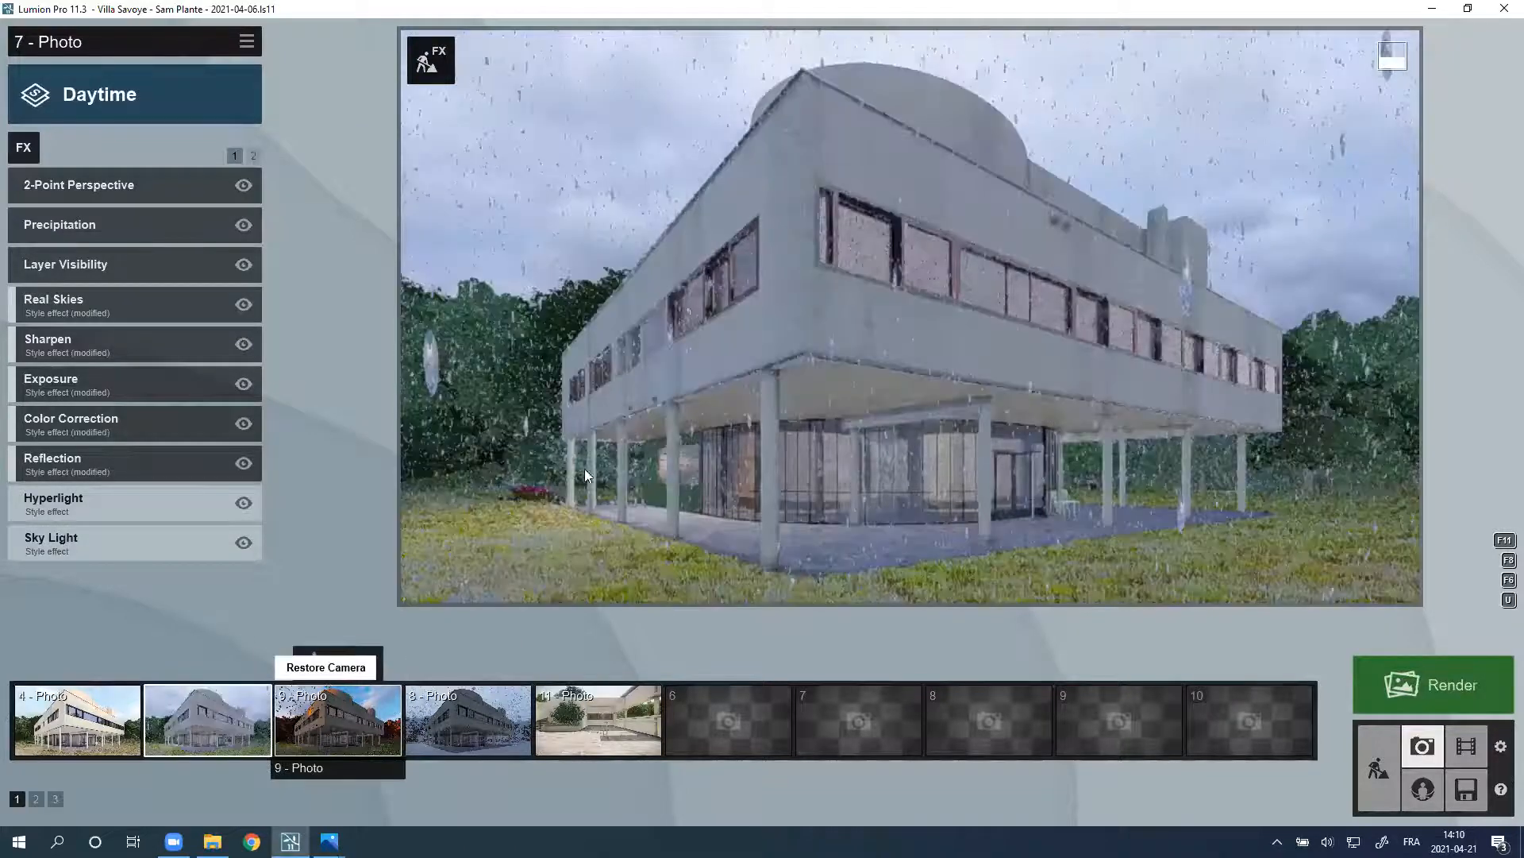
pyautogui.click(508, 404)
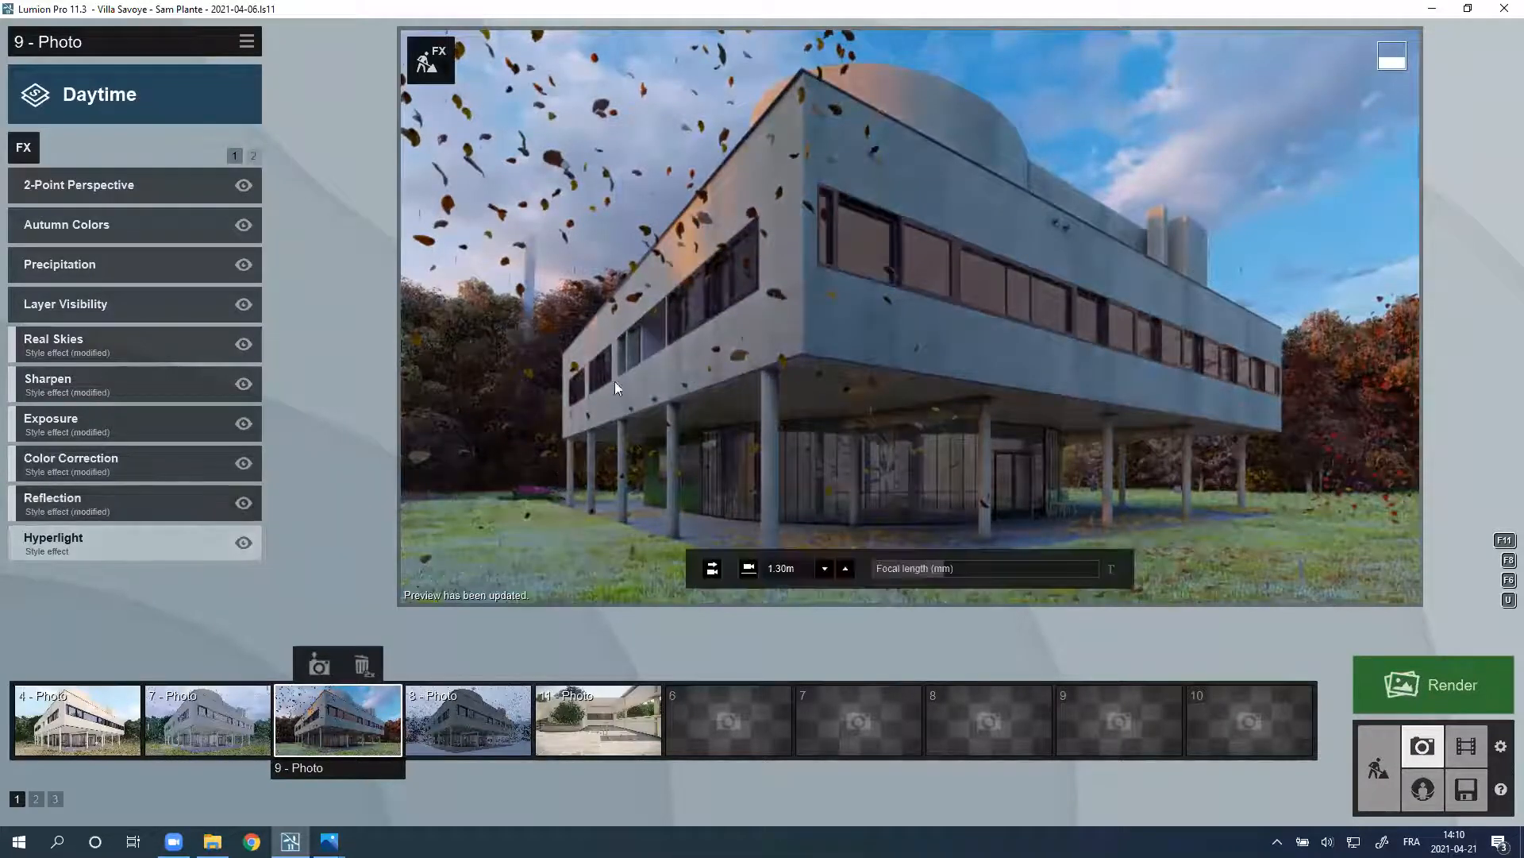
pyautogui.click(122, 411)
pyautogui.moveTo(198, 216); pyautogui.dragTo(211, 216)
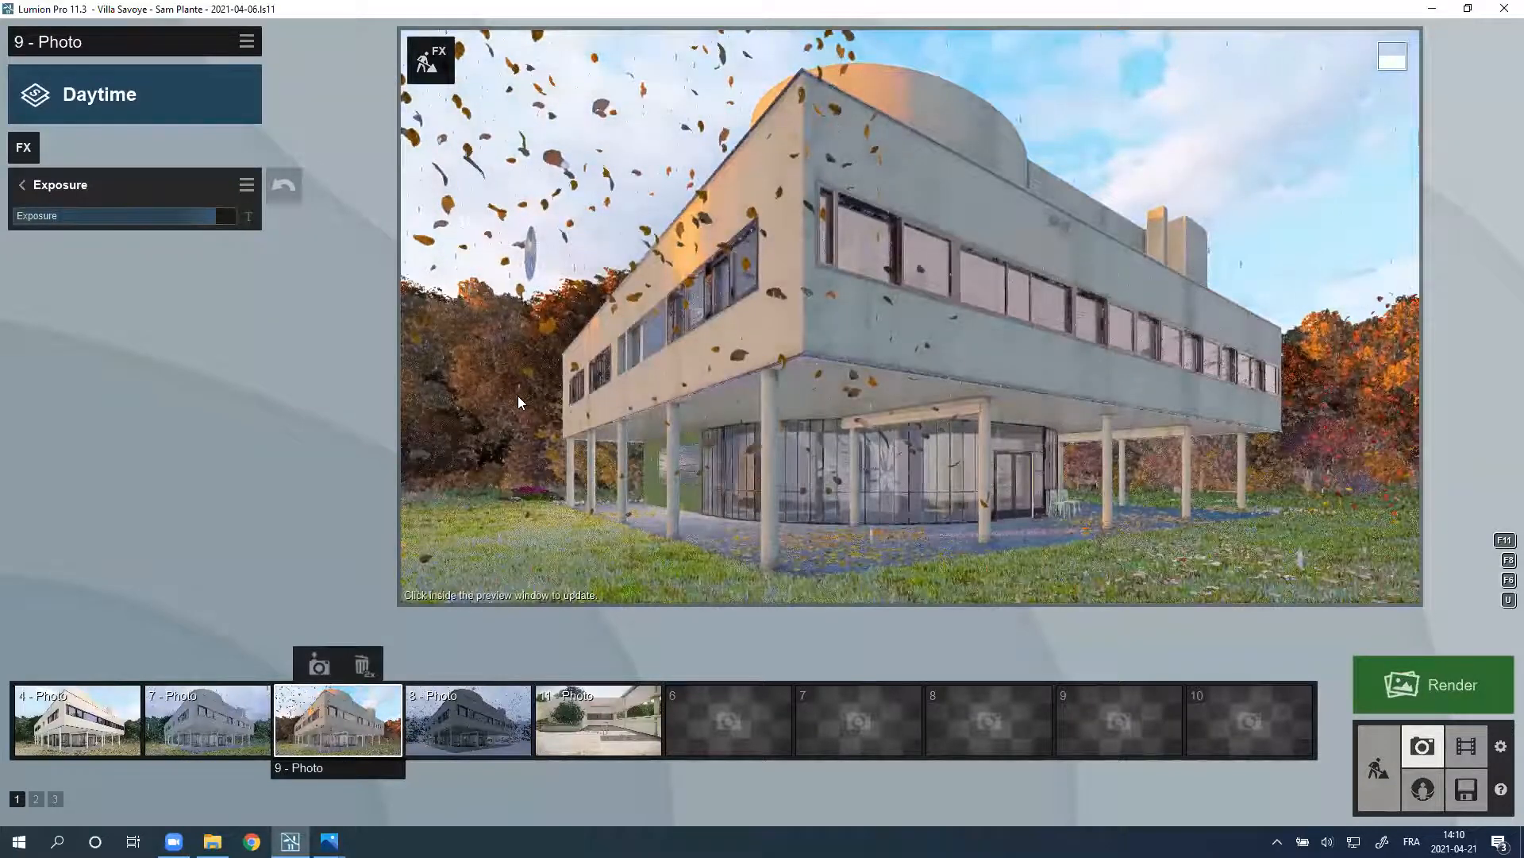
pyautogui.click(438, 580)
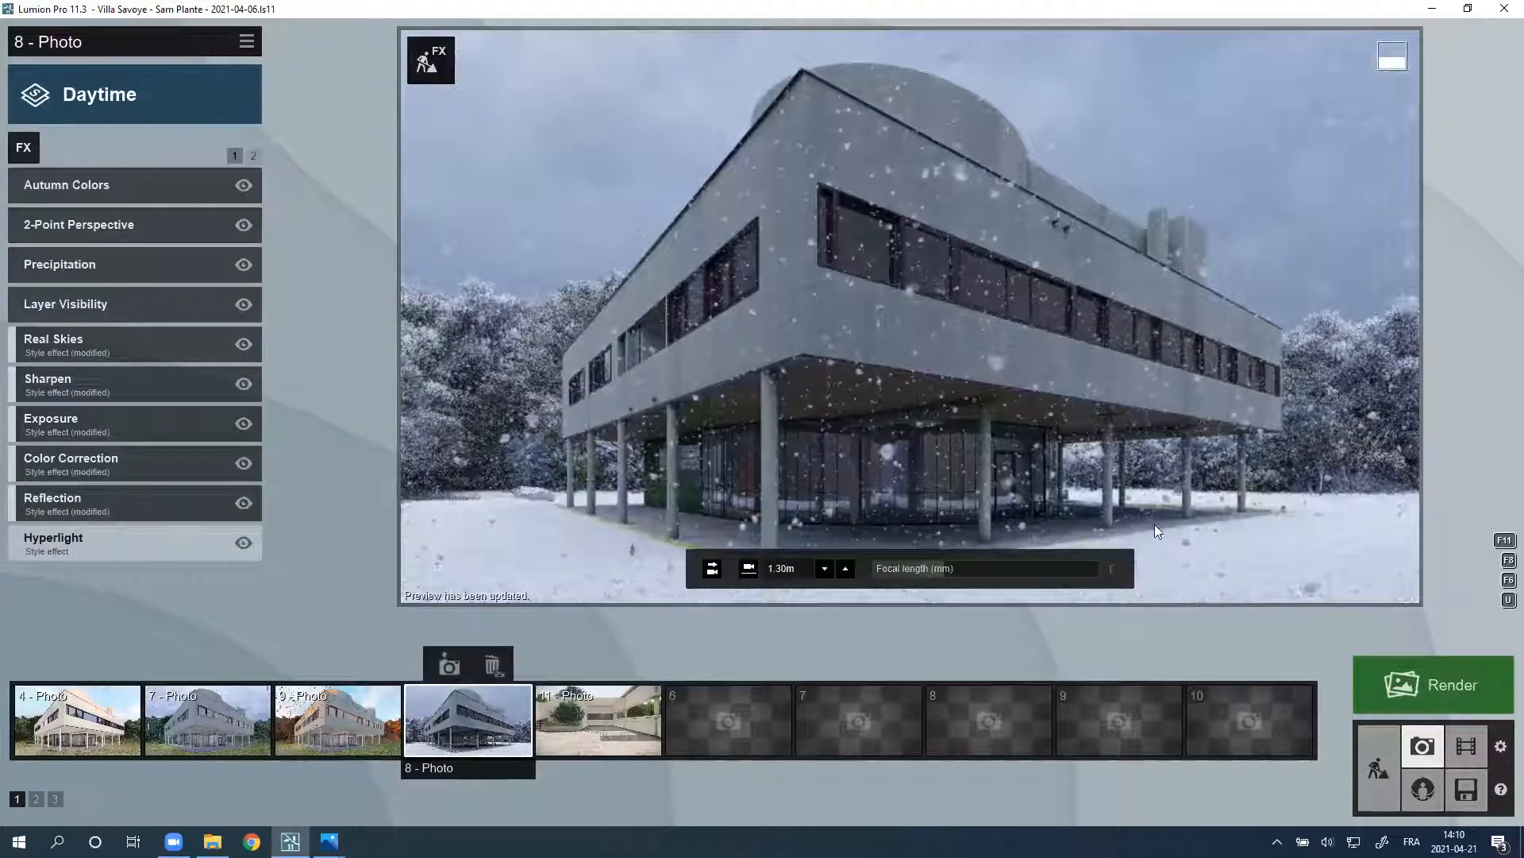
# Step: Try the Precipitation effect of 8 - Photo as rain with Rain / Snow at 0.0, and return it to full snow
pyautogui.click(96, 254)
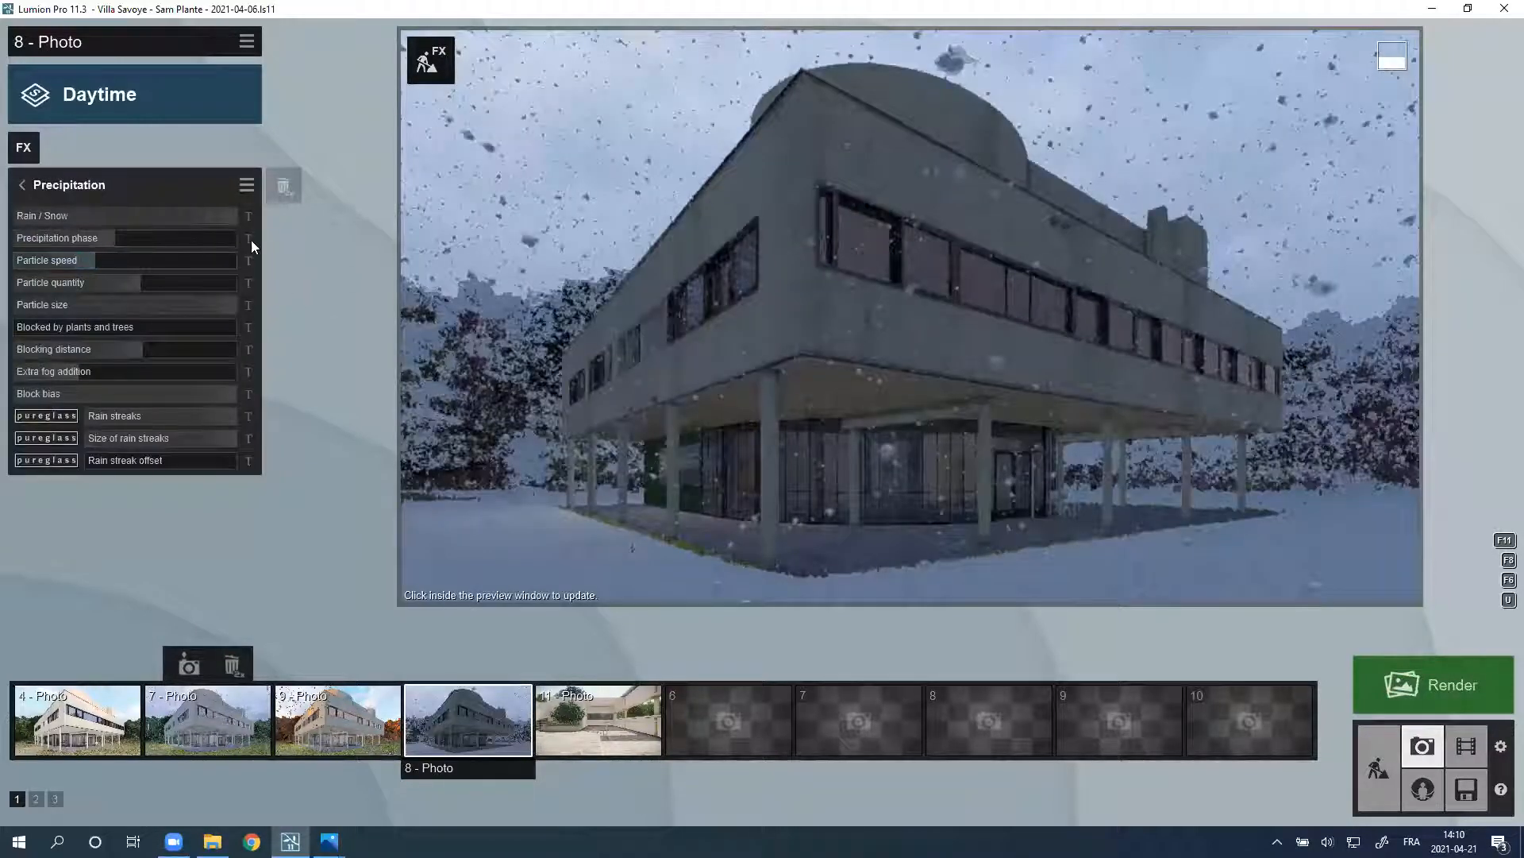
pyautogui.moveTo(128, 212); pyautogui.dragTo(16, 215)
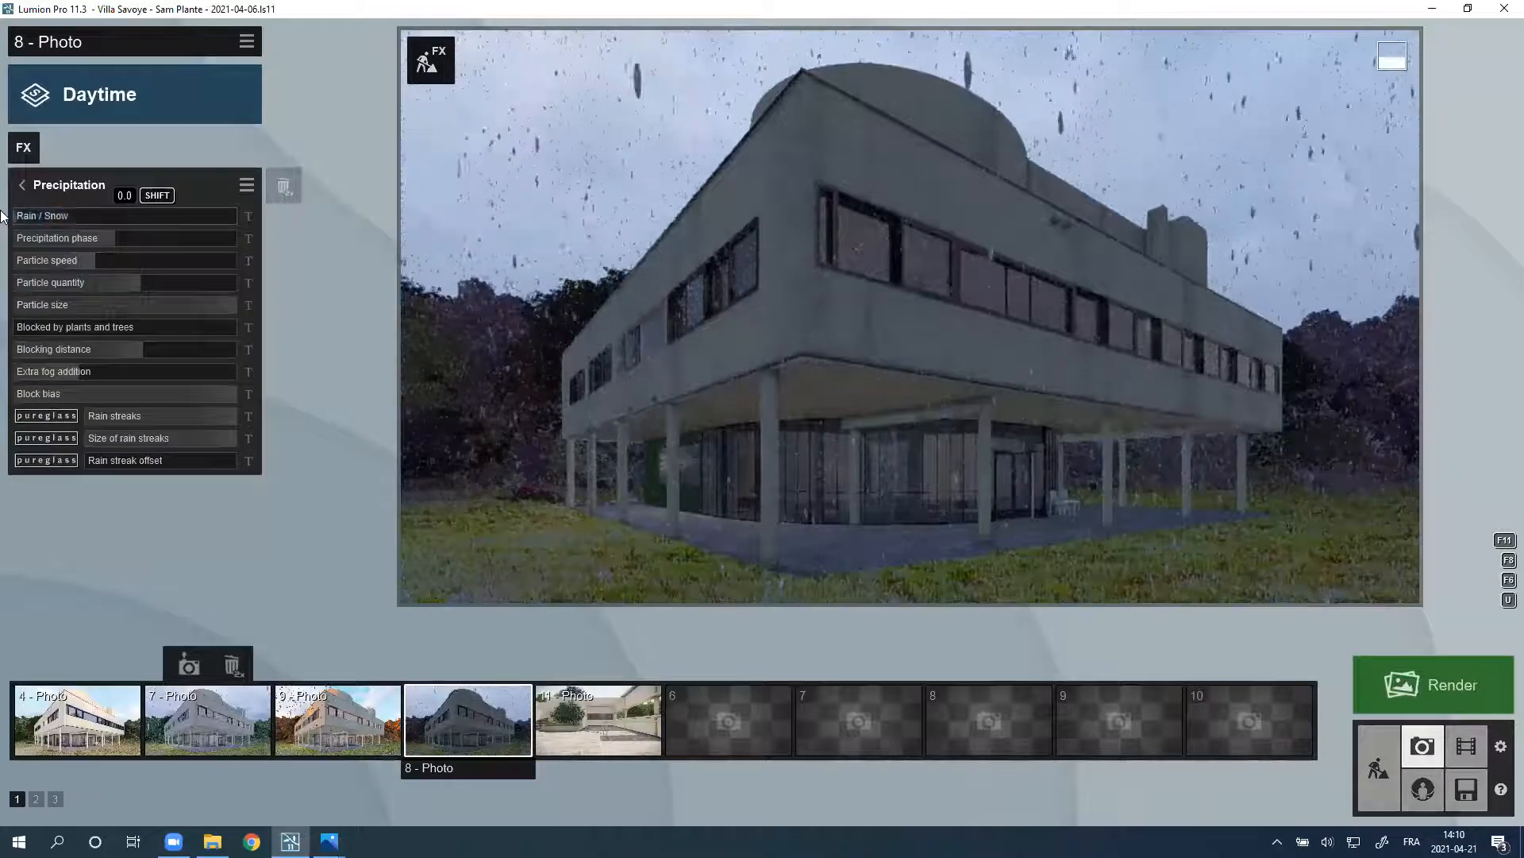
pyautogui.click(443, 427)
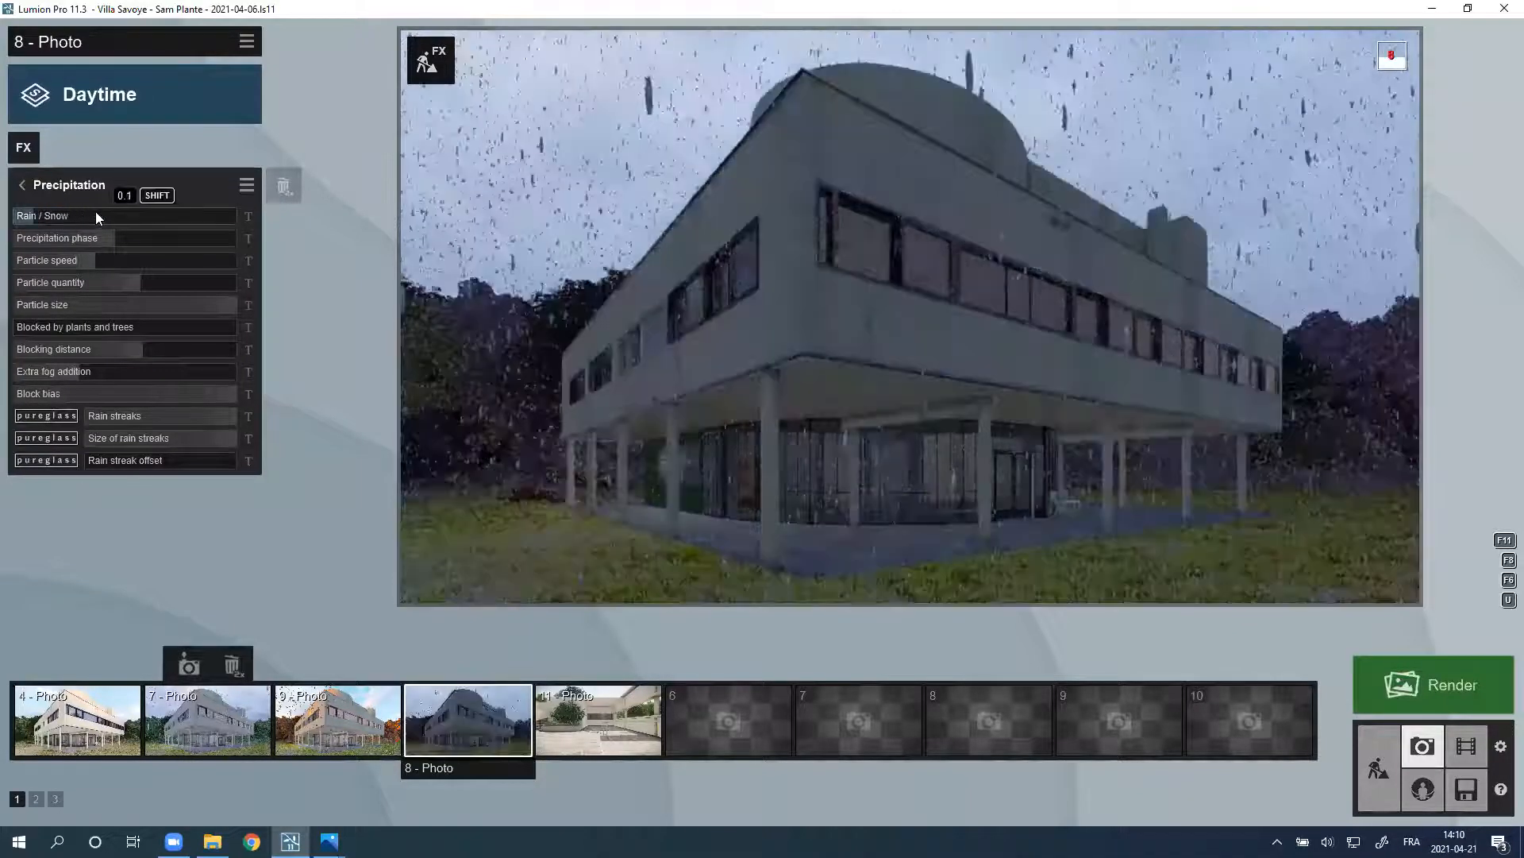
pyautogui.moveTo(95, 211); pyautogui.dragTo(356, 271)
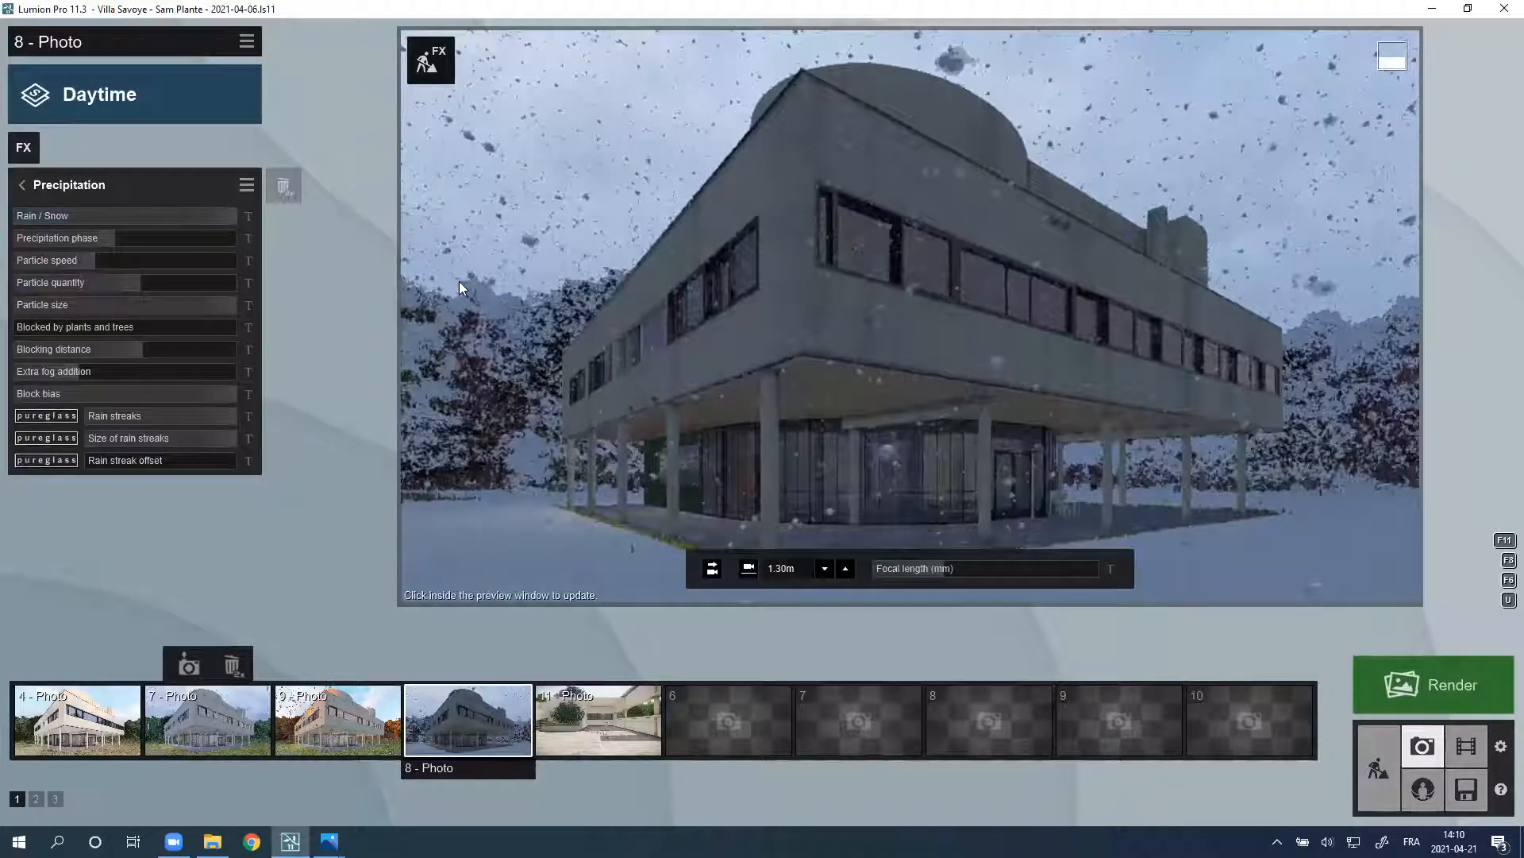
# Step: Update the preview of the snowy 8 - Photo and set the Rain / Snow value of its Precipitation effect to 1.0
pyautogui.click(466, 417)
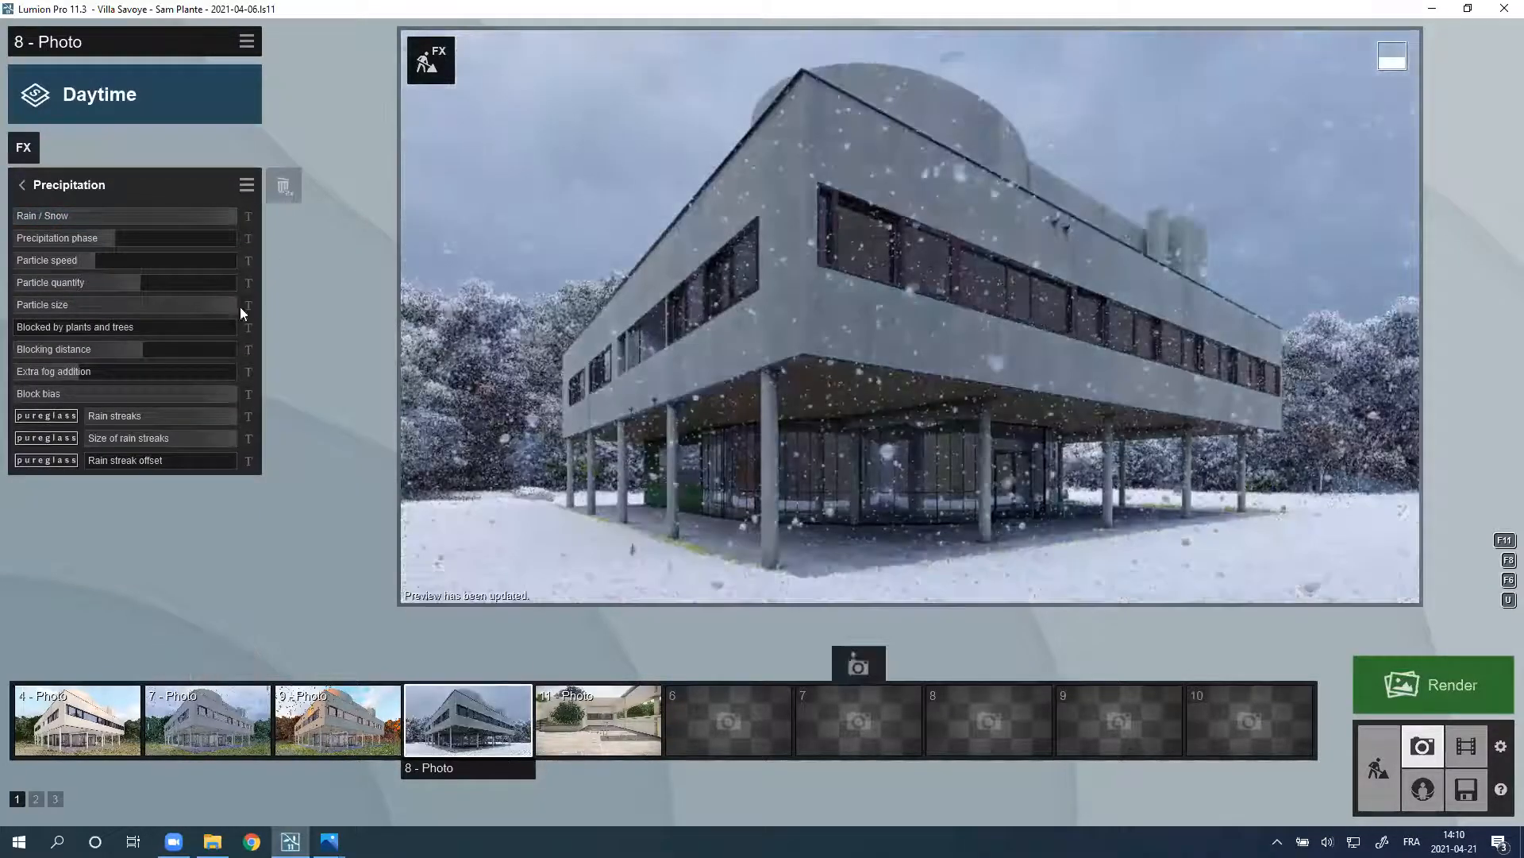
pyautogui.moveTo(122, 214); pyautogui.dragTo(284, 243)
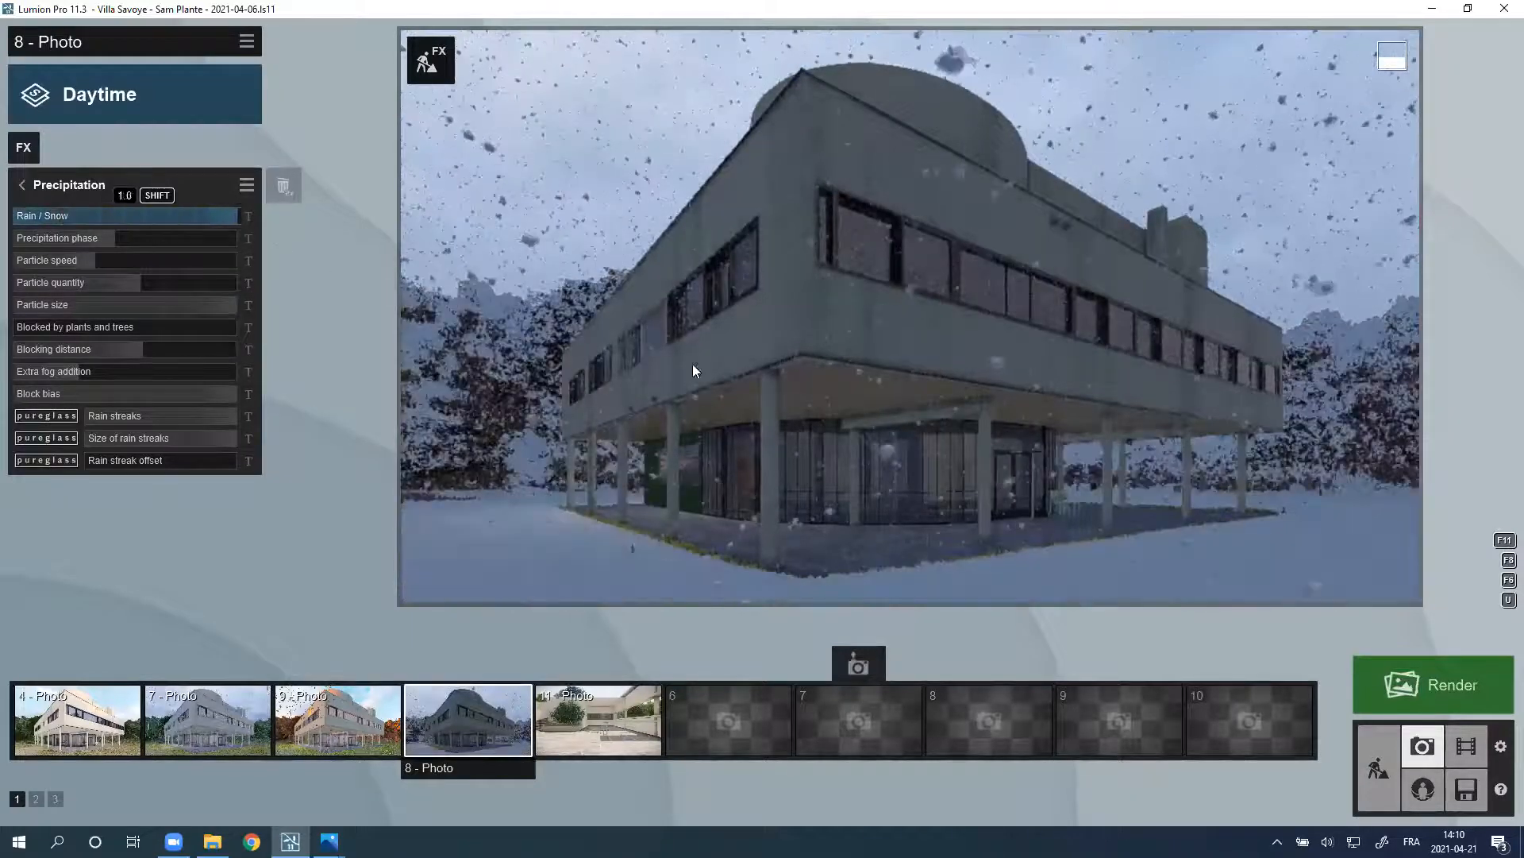
# Step: Open 11 - Photo and look around the terrace towards the ramp and the planter
pyautogui.click(618, 735)
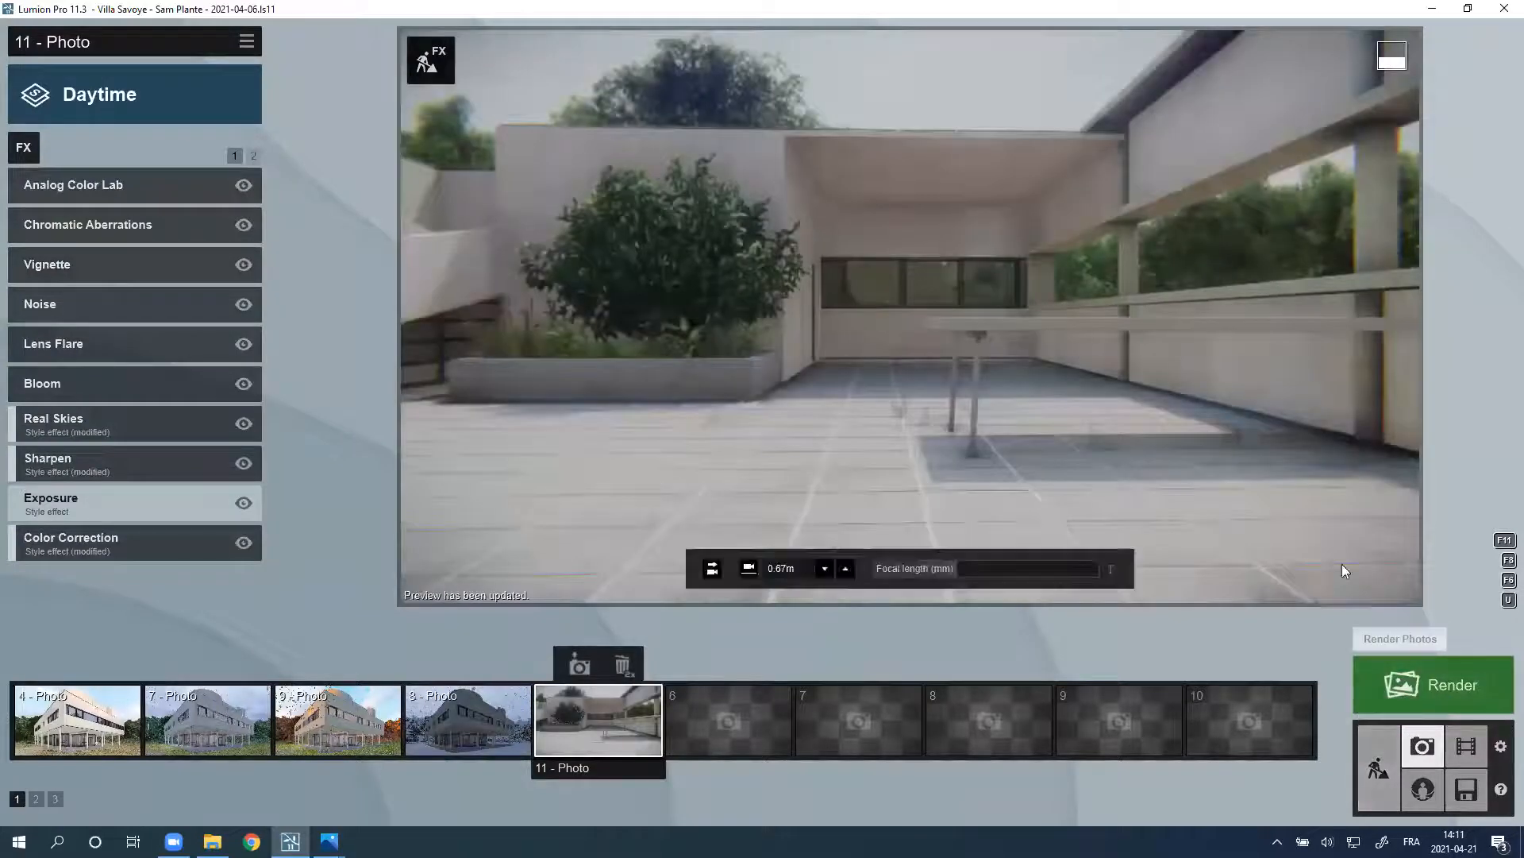
pyautogui.moveTo(1262, 537); pyautogui.dragTo(1128, 514, button='right')
pyautogui.press('d')
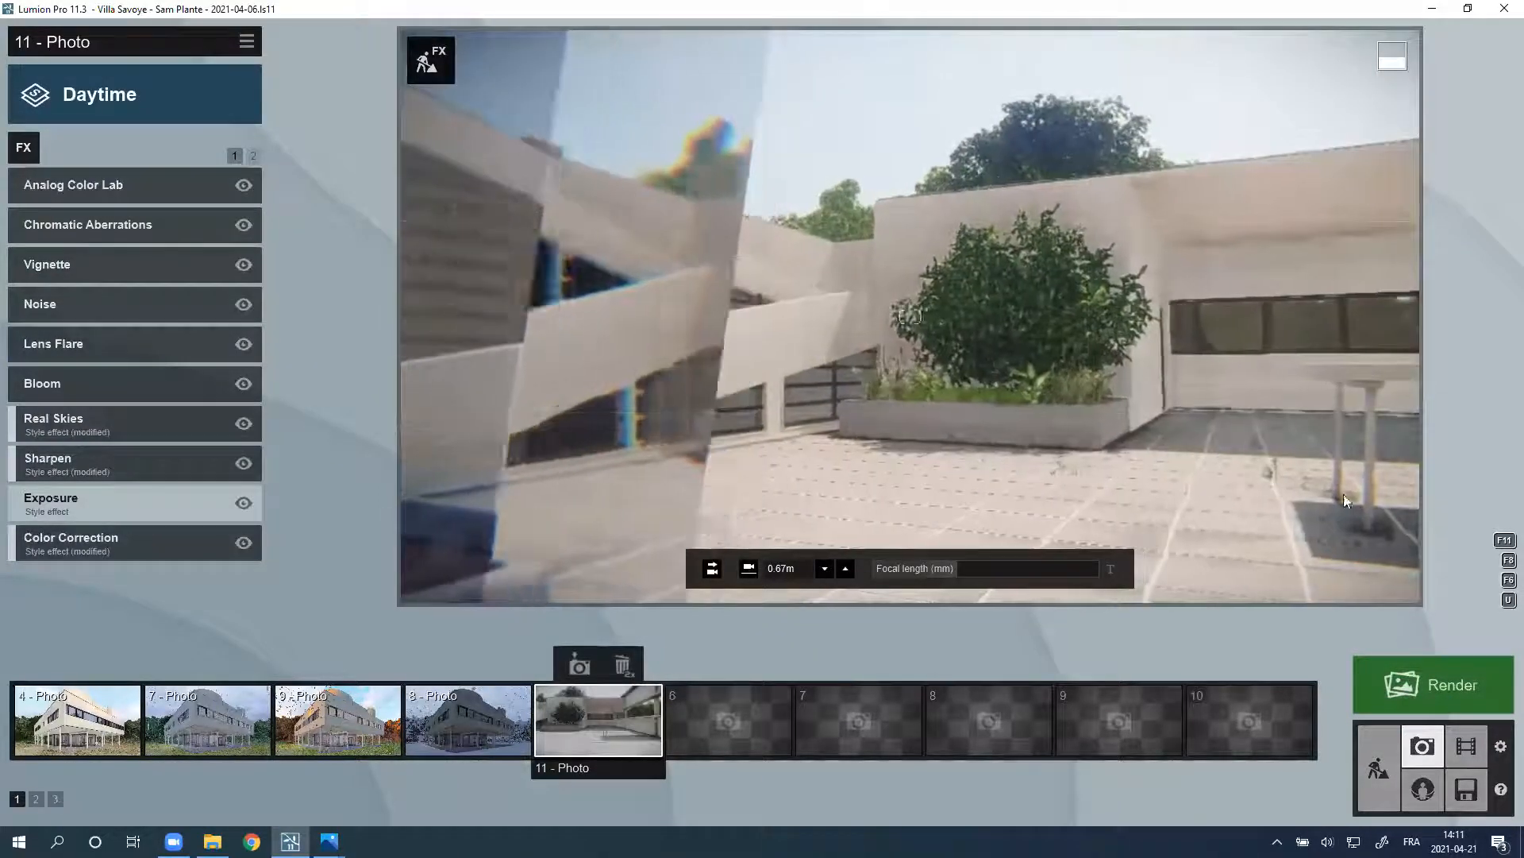
pyautogui.moveTo(672, 281); pyautogui.dragTo(568, 292, button='right')
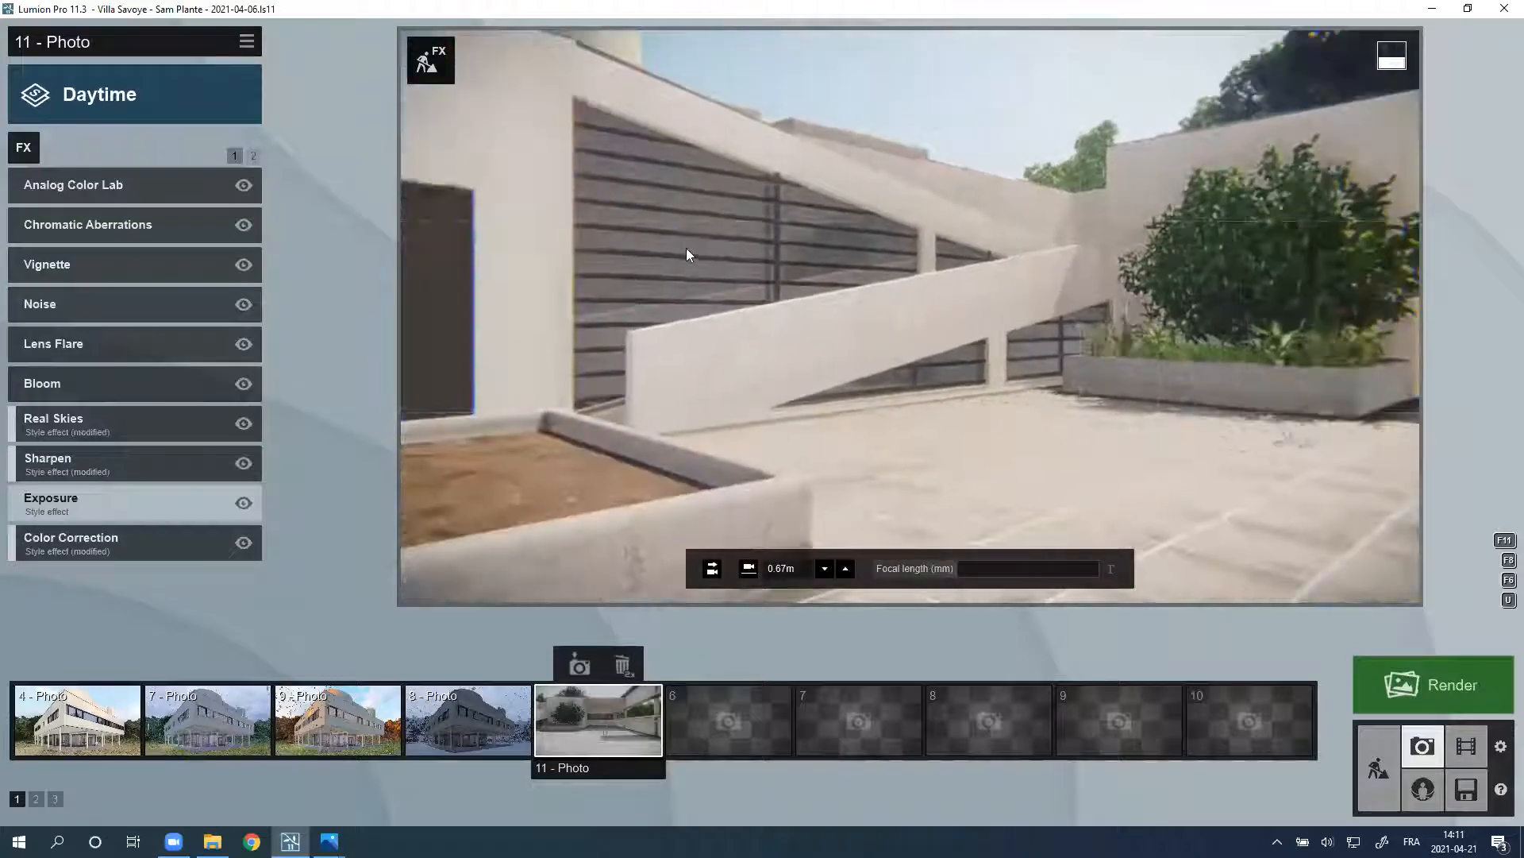
pyautogui.moveTo(997, 463); pyautogui.dragTo(1054, 545, button='right')
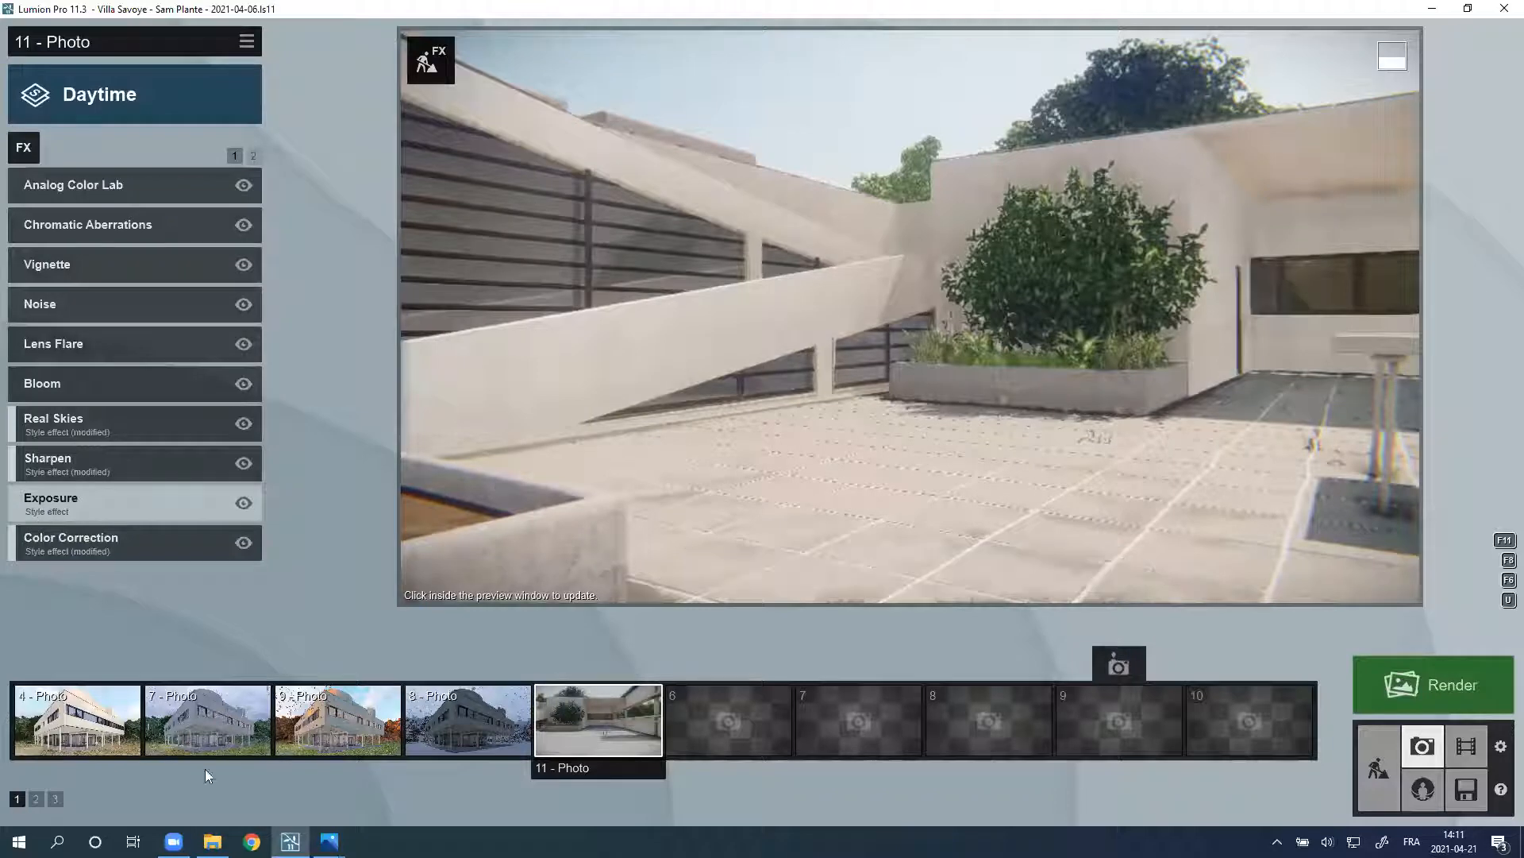
# Step: Switch to photo set 2, open the watercolour elevation 2 - Photo and update its preview
pyautogui.click(35, 798)
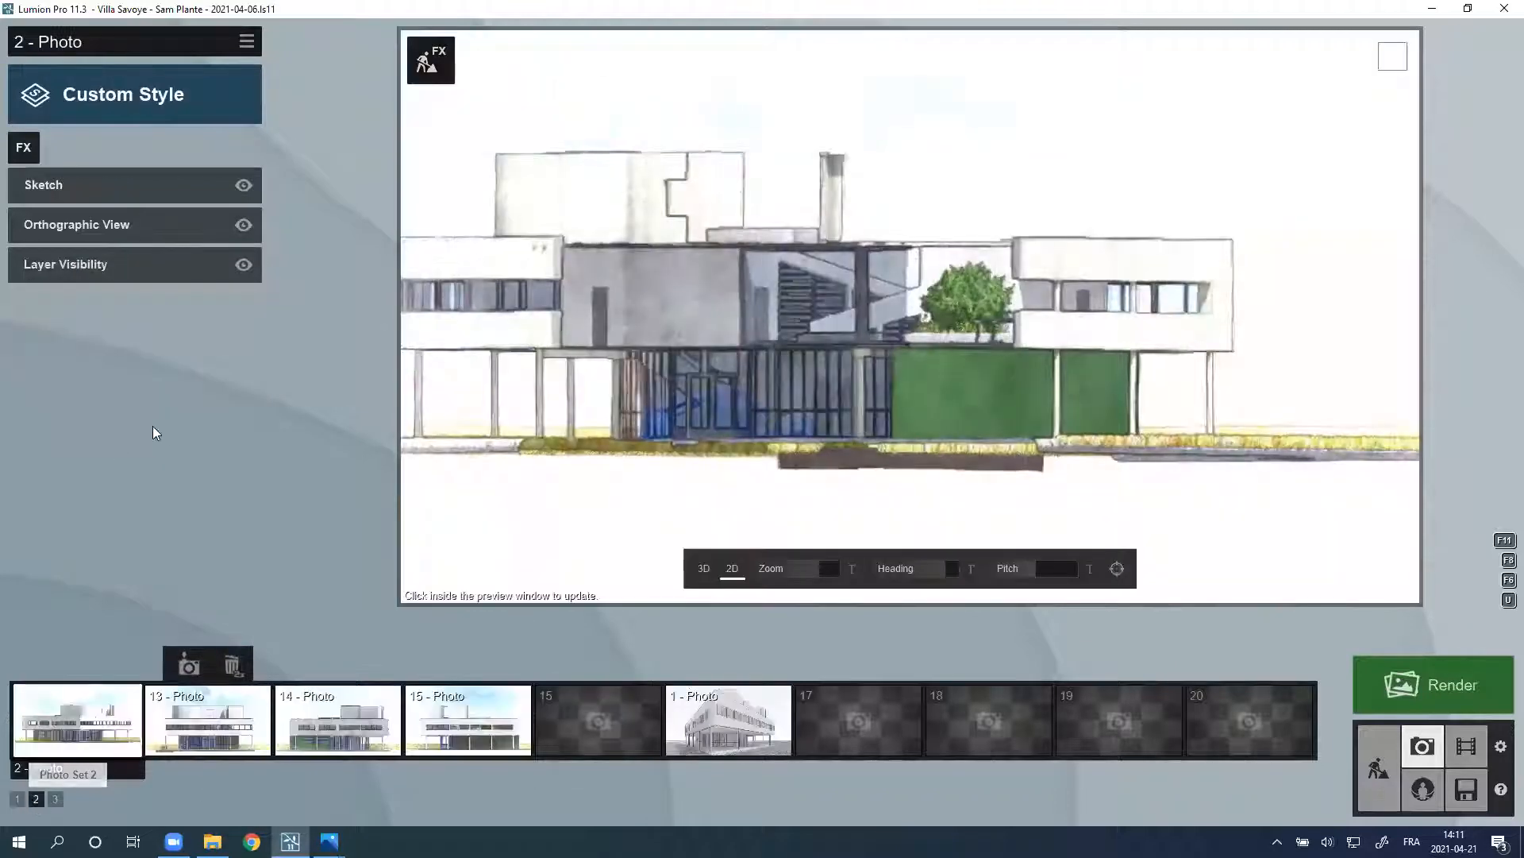
pyautogui.click(89, 732)
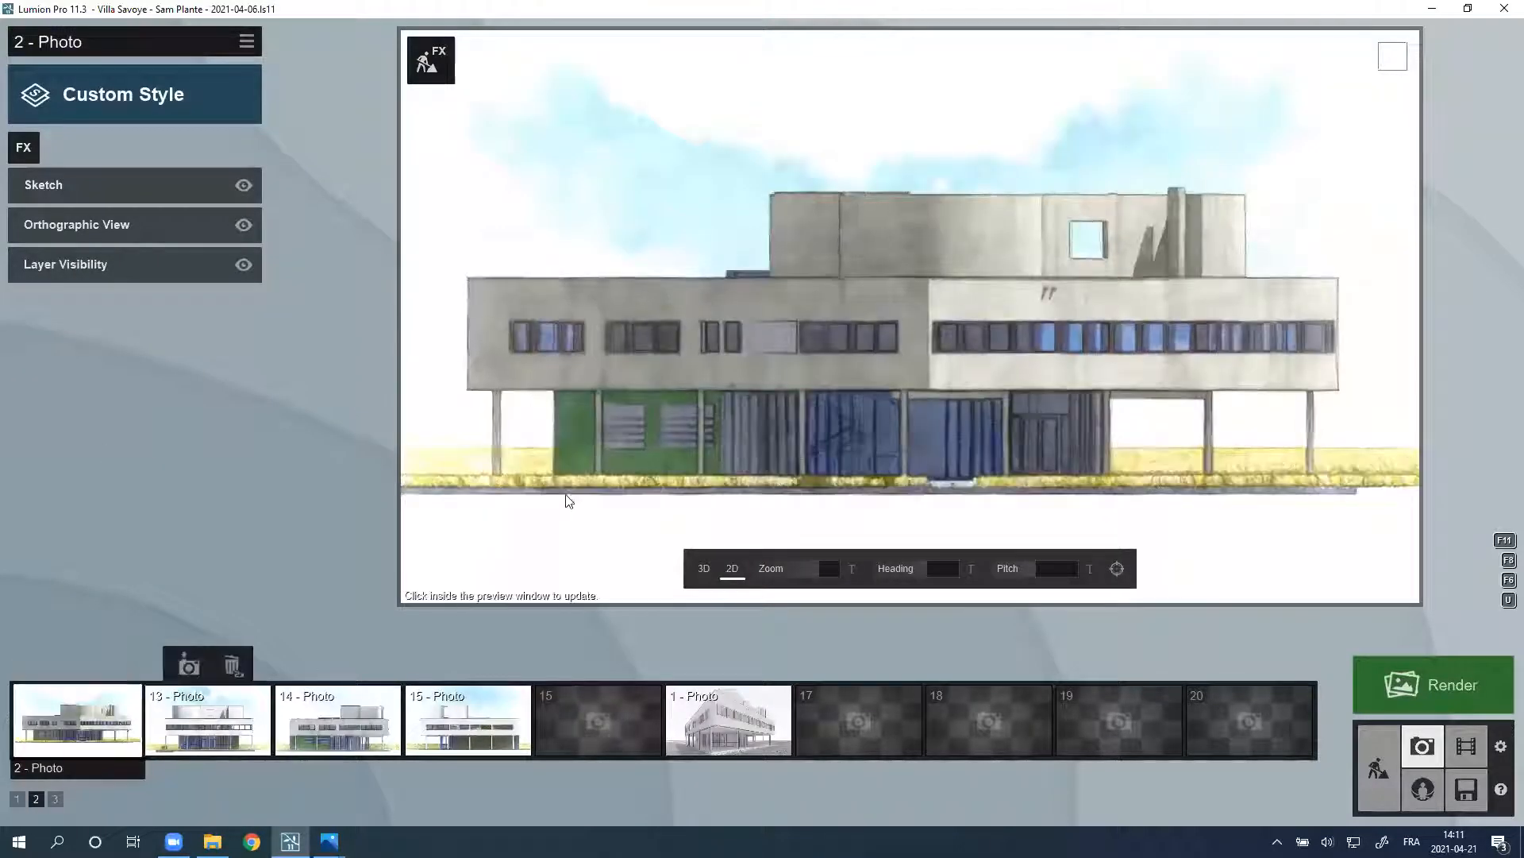
pyautogui.click(564, 514)
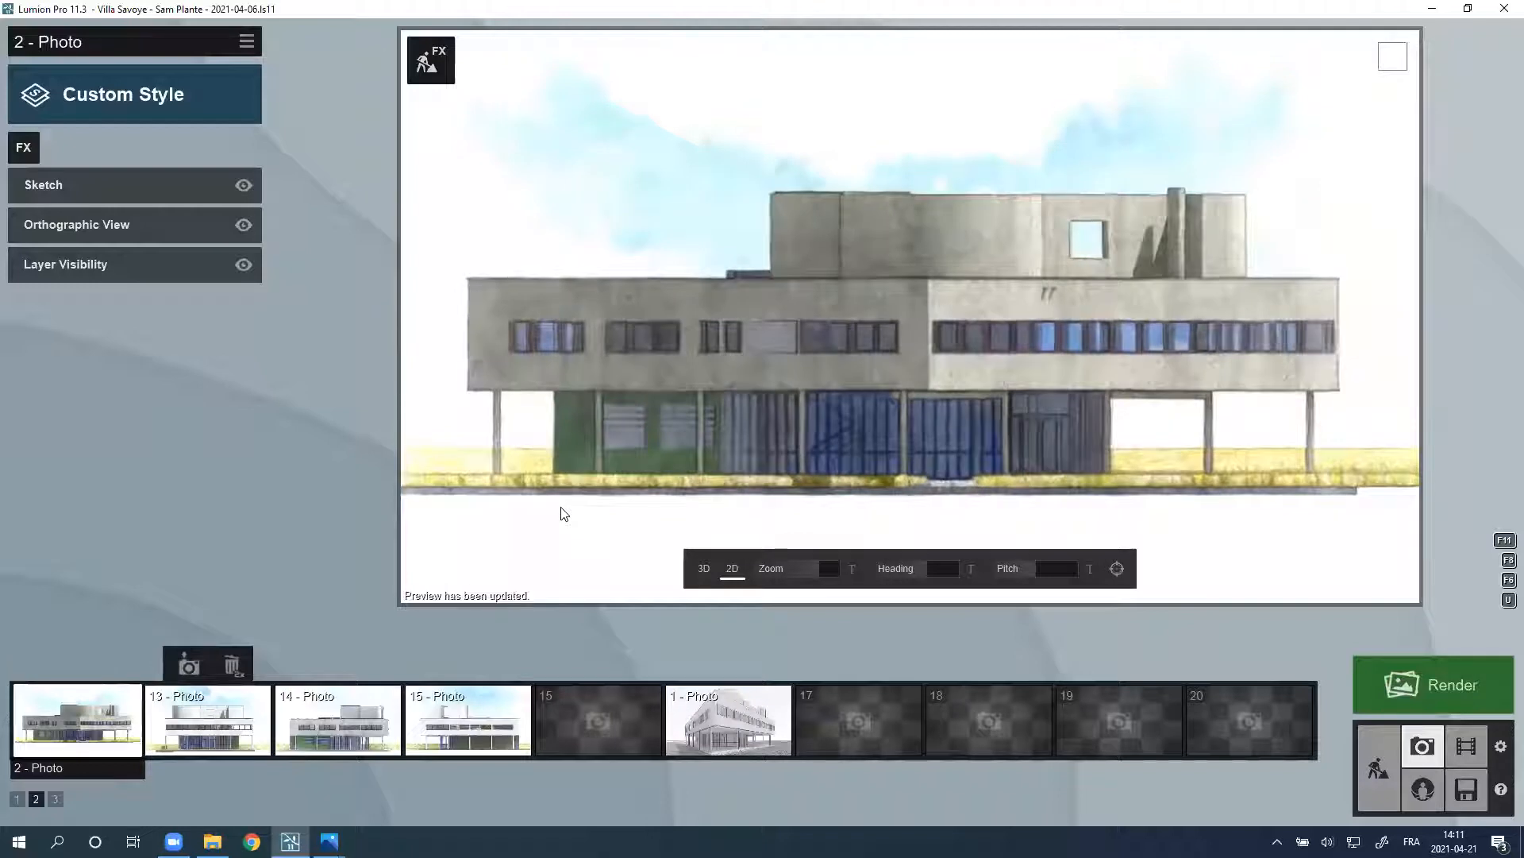
# Step: Compare 2 - Photo without its Orthographic View and Sketch effects, turning each one off and back on
pyautogui.click(243, 225)
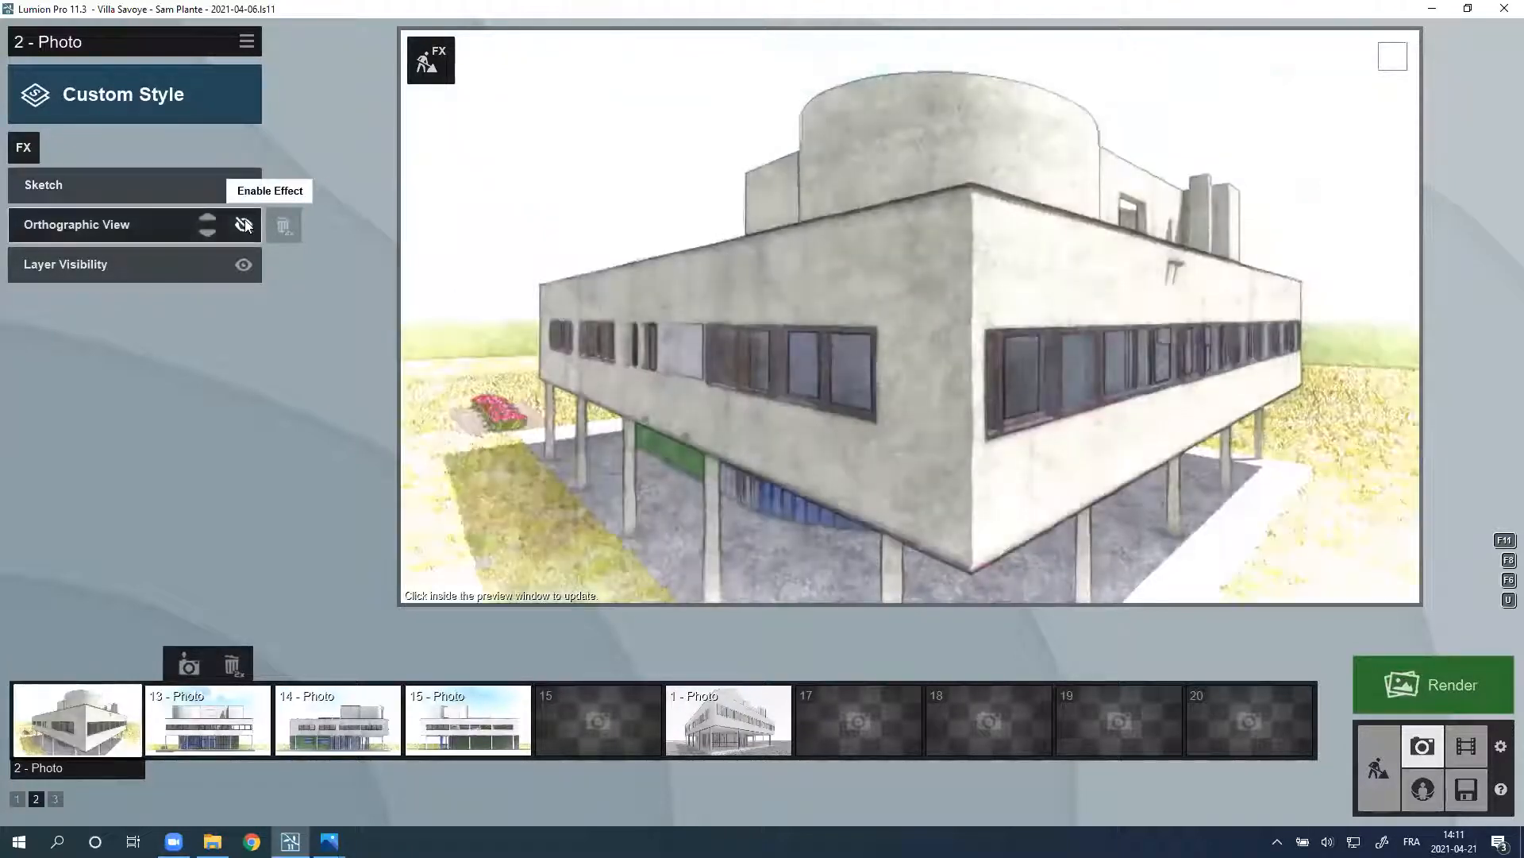
pyautogui.click(244, 225)
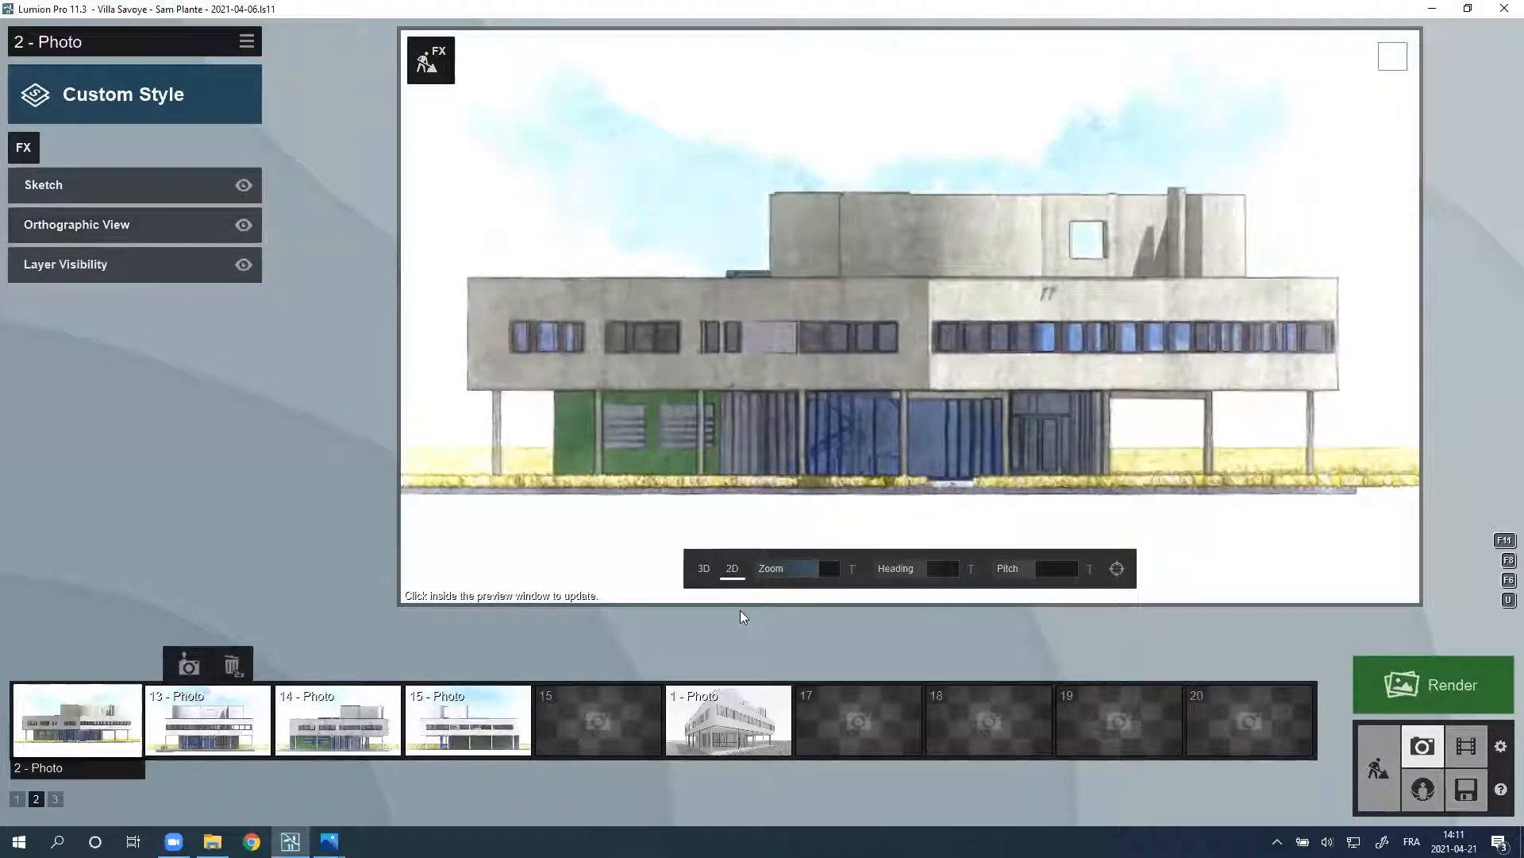
pyautogui.click(243, 186)
pyautogui.click(244, 186)
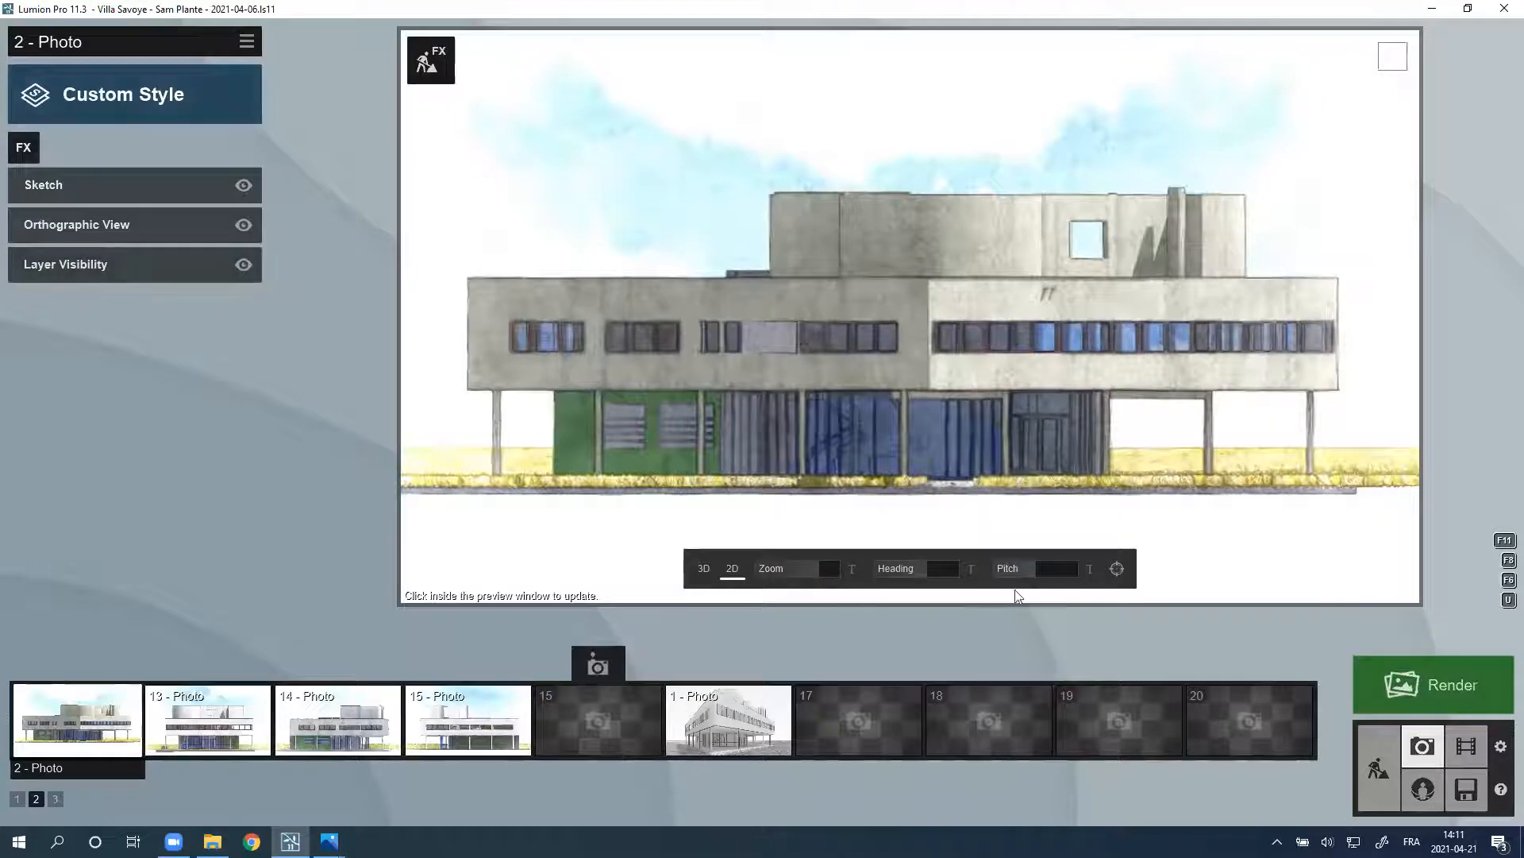
# Step: Tilt the orthographic view of 2 - Photo to the isometric 35.3° pitch and frame the whole villa
pyautogui.moveTo(1042, 567); pyautogui.dragTo(1050, 566)
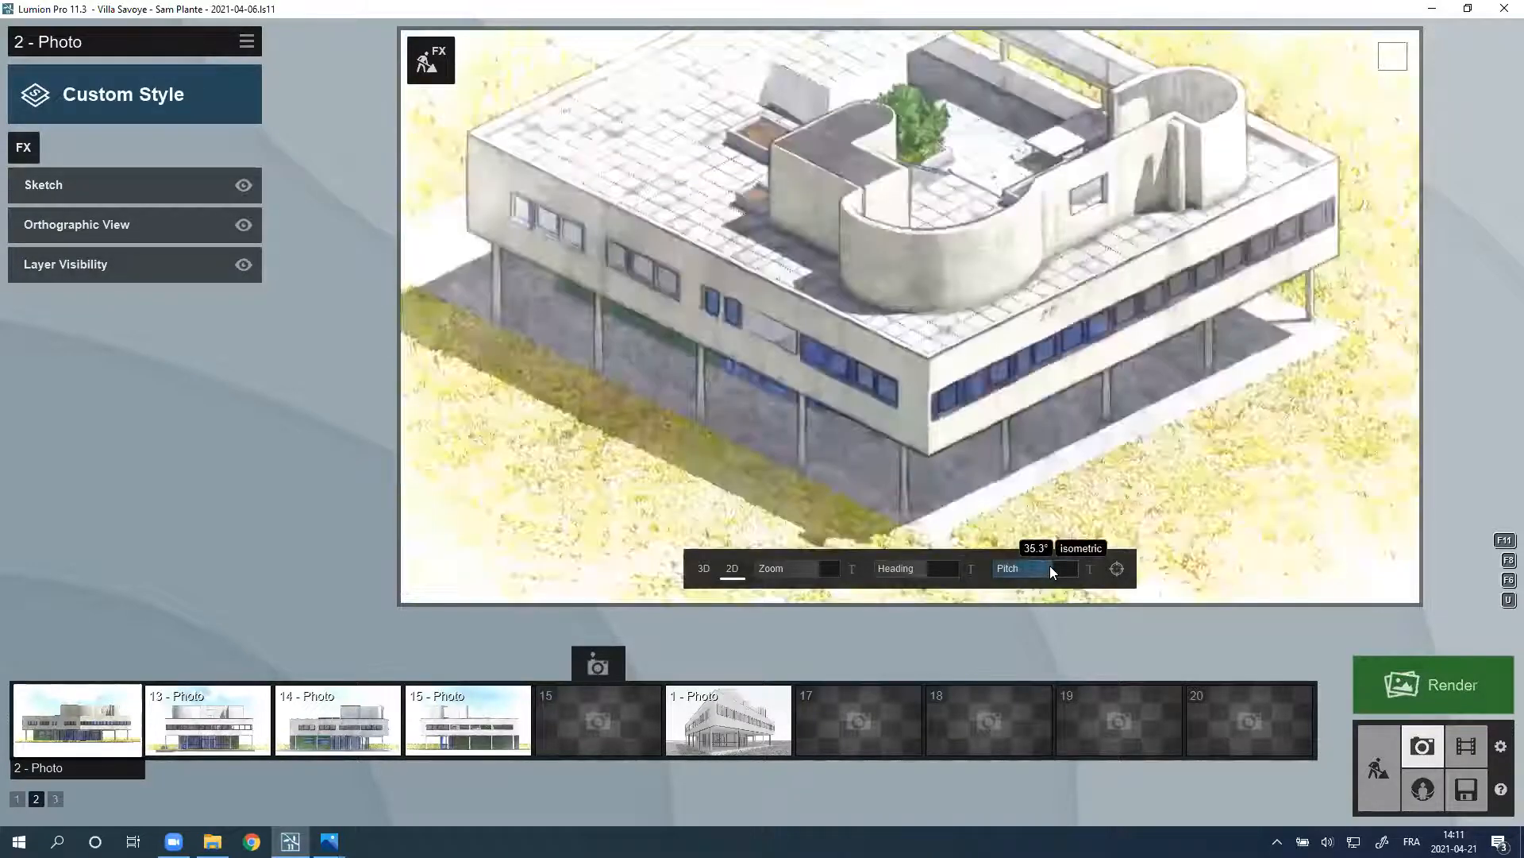
pyautogui.scroll(-3, 924, 462)
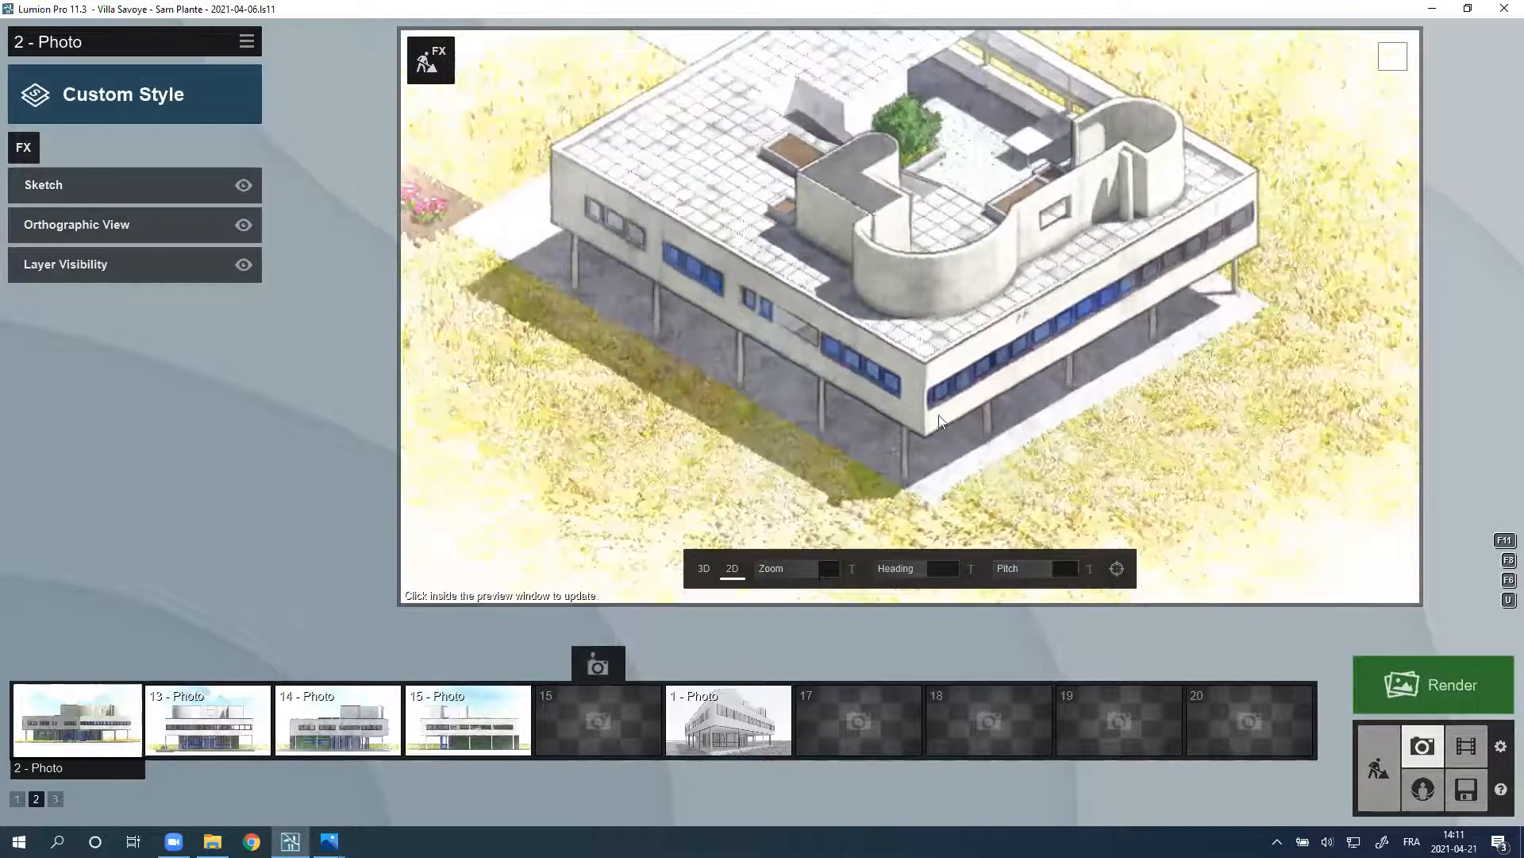
pyautogui.moveTo(882, 329); pyautogui.dragTo(907, 372, button='middle')
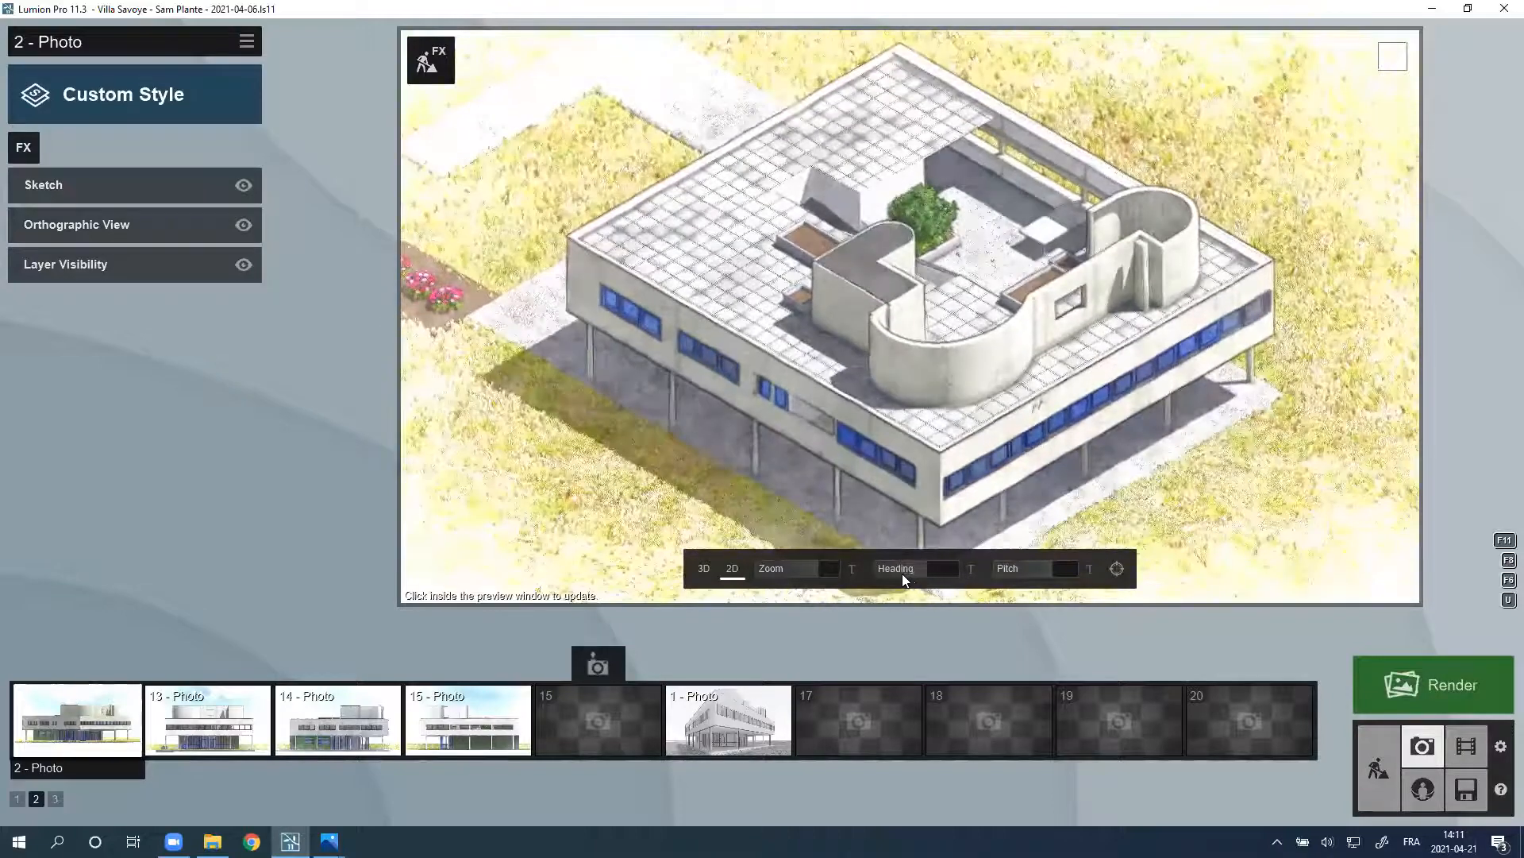
pyautogui.moveTo(902, 573); pyautogui.dragTo(928, 561)
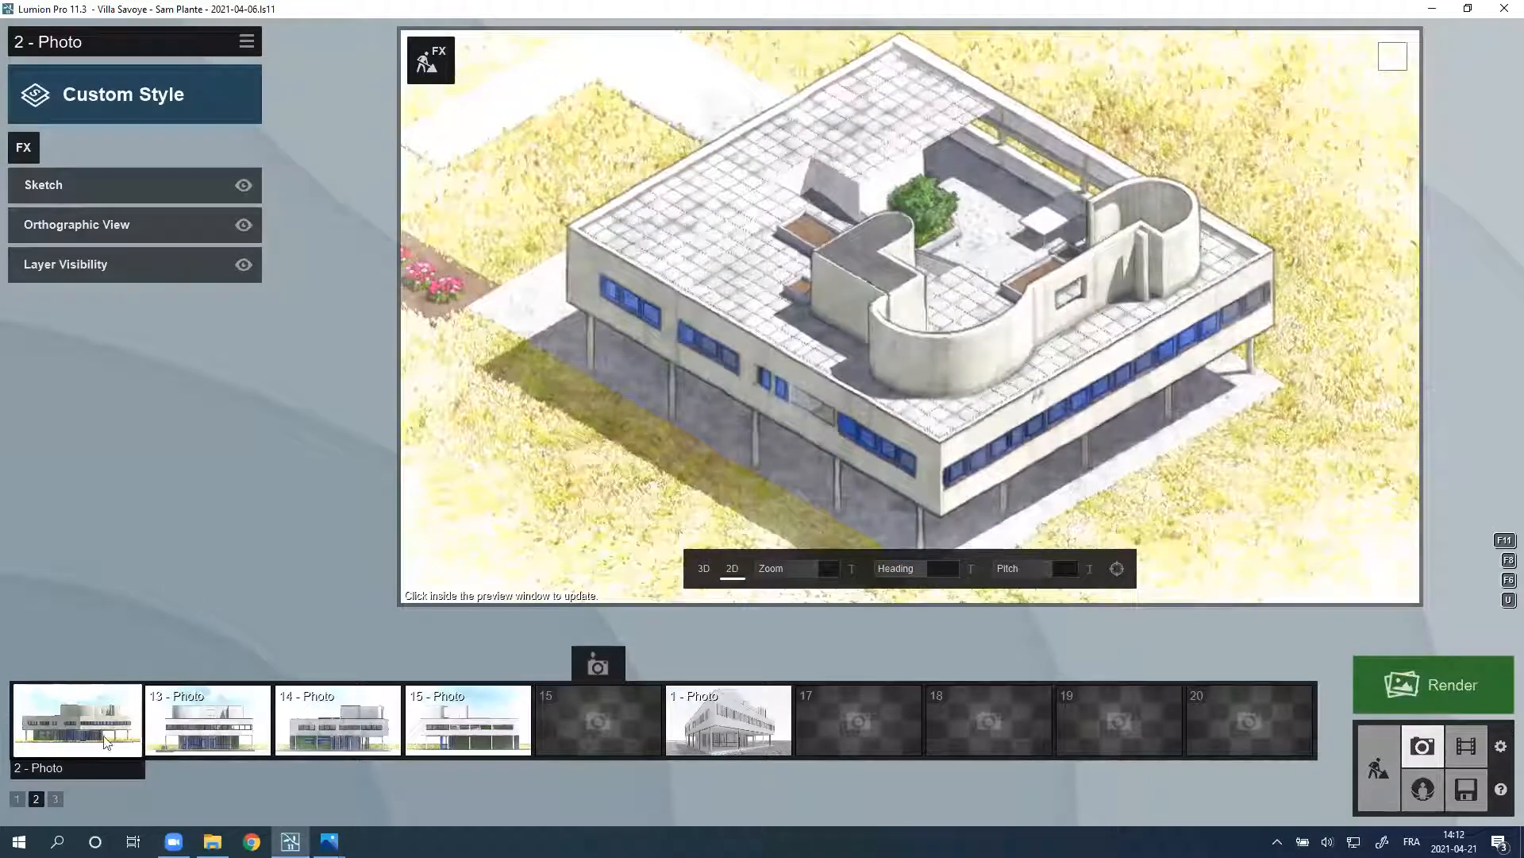
# Step: View the sketched elevations 13 - Photo, 14 - Photo and 15 - Photo one after another
pyautogui.click(208, 731)
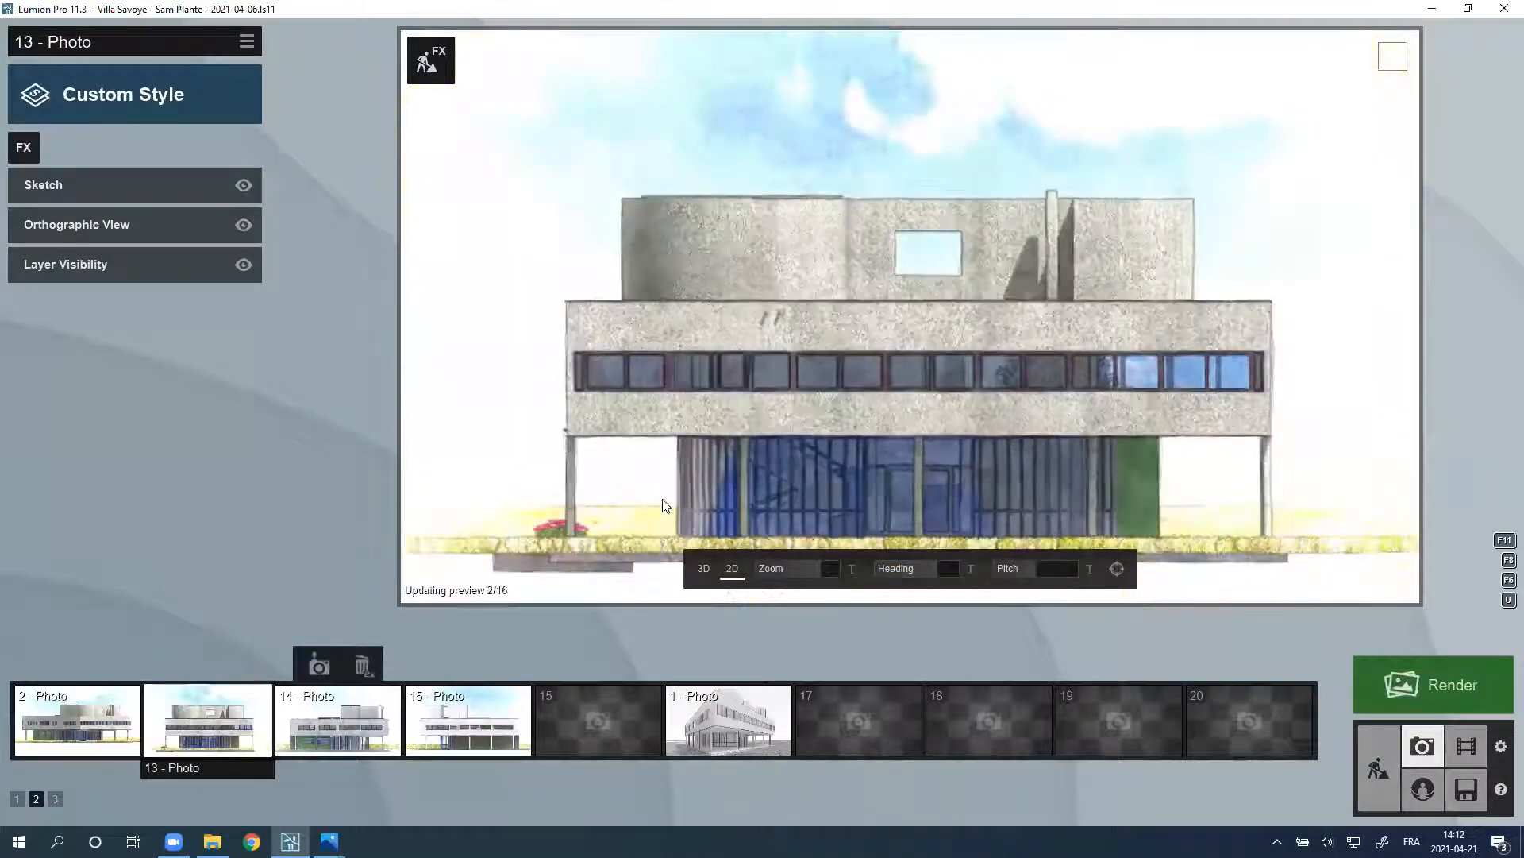
pyautogui.click(337, 721)
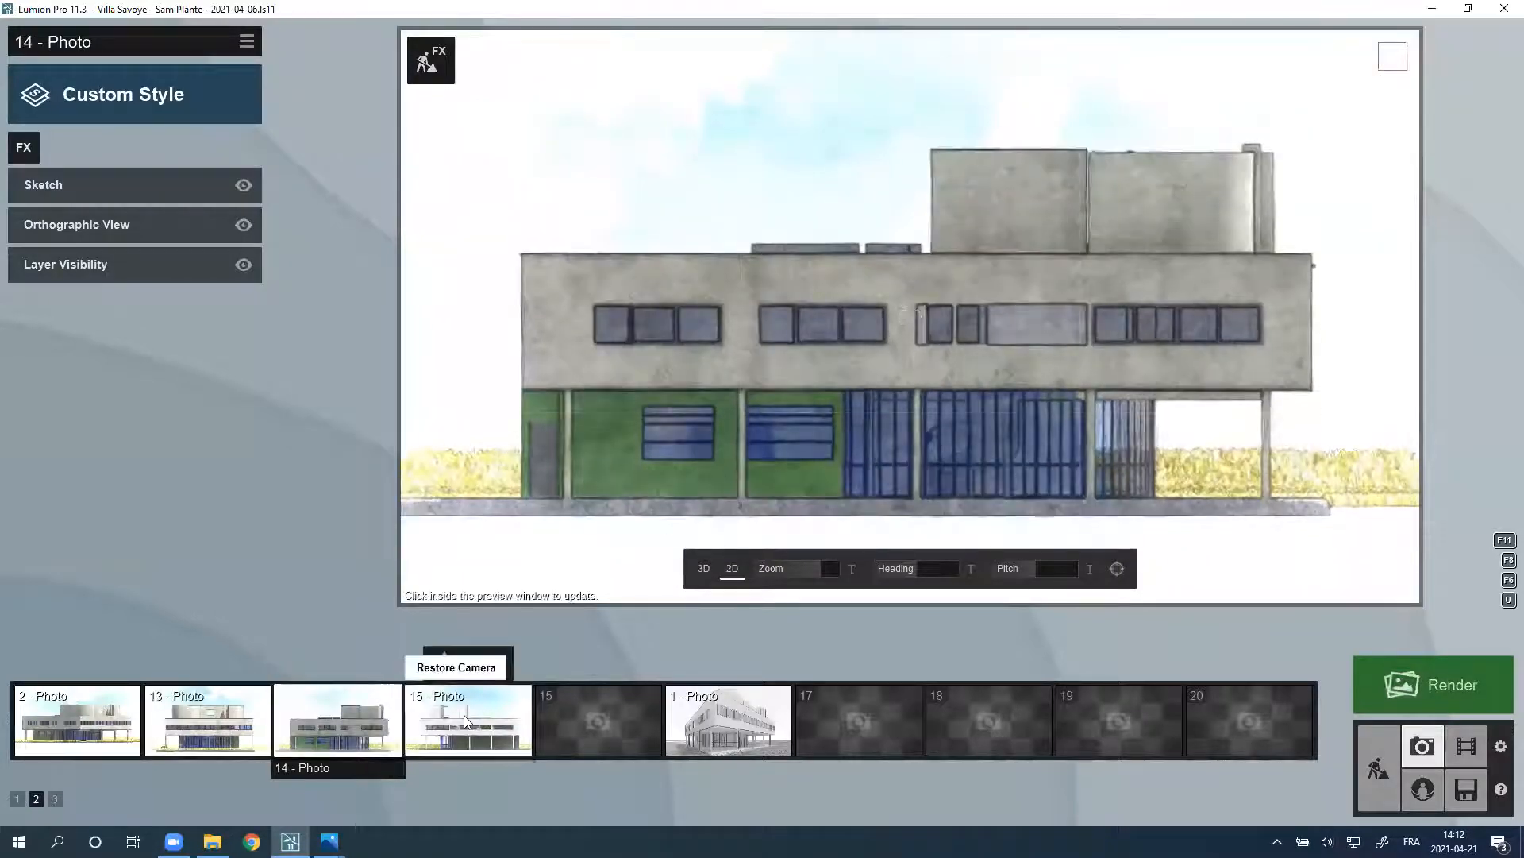
pyautogui.click(464, 715)
pyautogui.moveTo(778, 310); pyautogui.dragTo(776, 274, button='middle')
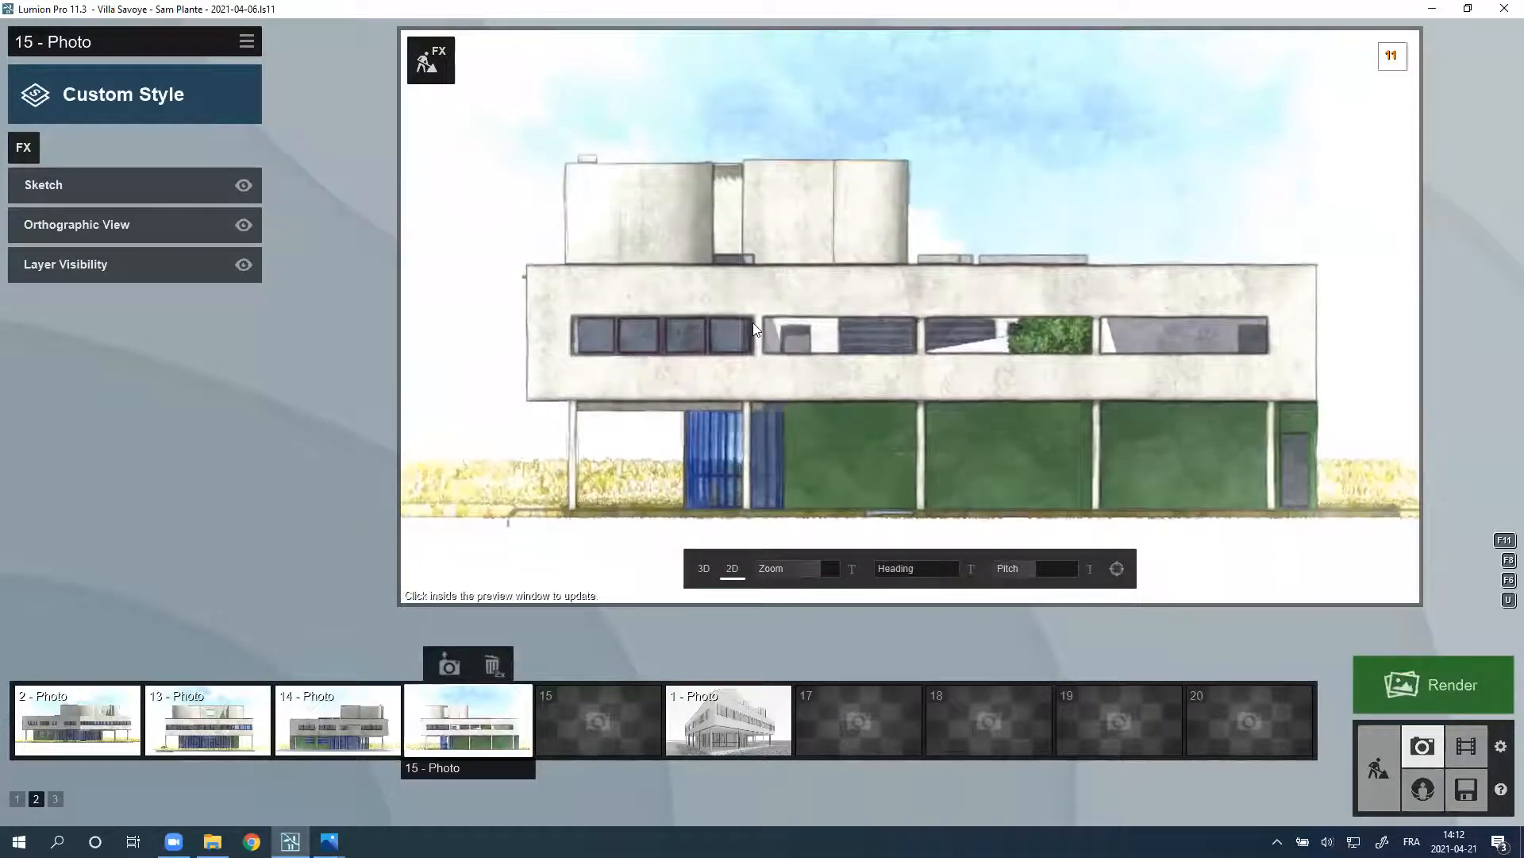
# Step: Reopen 2 - Photo, set its Pitch to 35.3° isometric and frame the villa from above
pyautogui.click(85, 724)
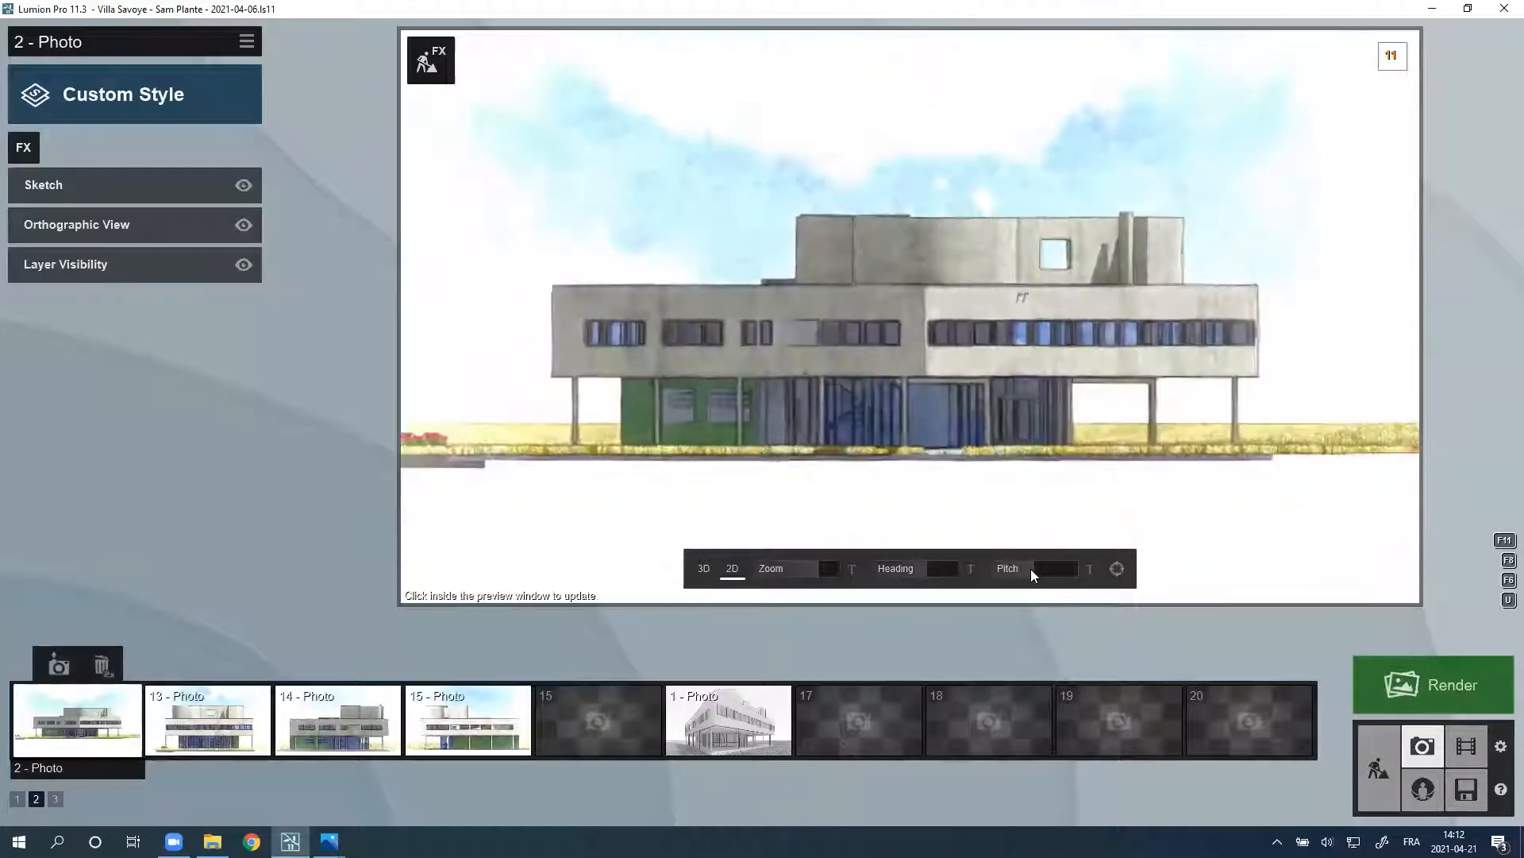
pyautogui.moveTo(1046, 568); pyautogui.dragTo(1053, 570)
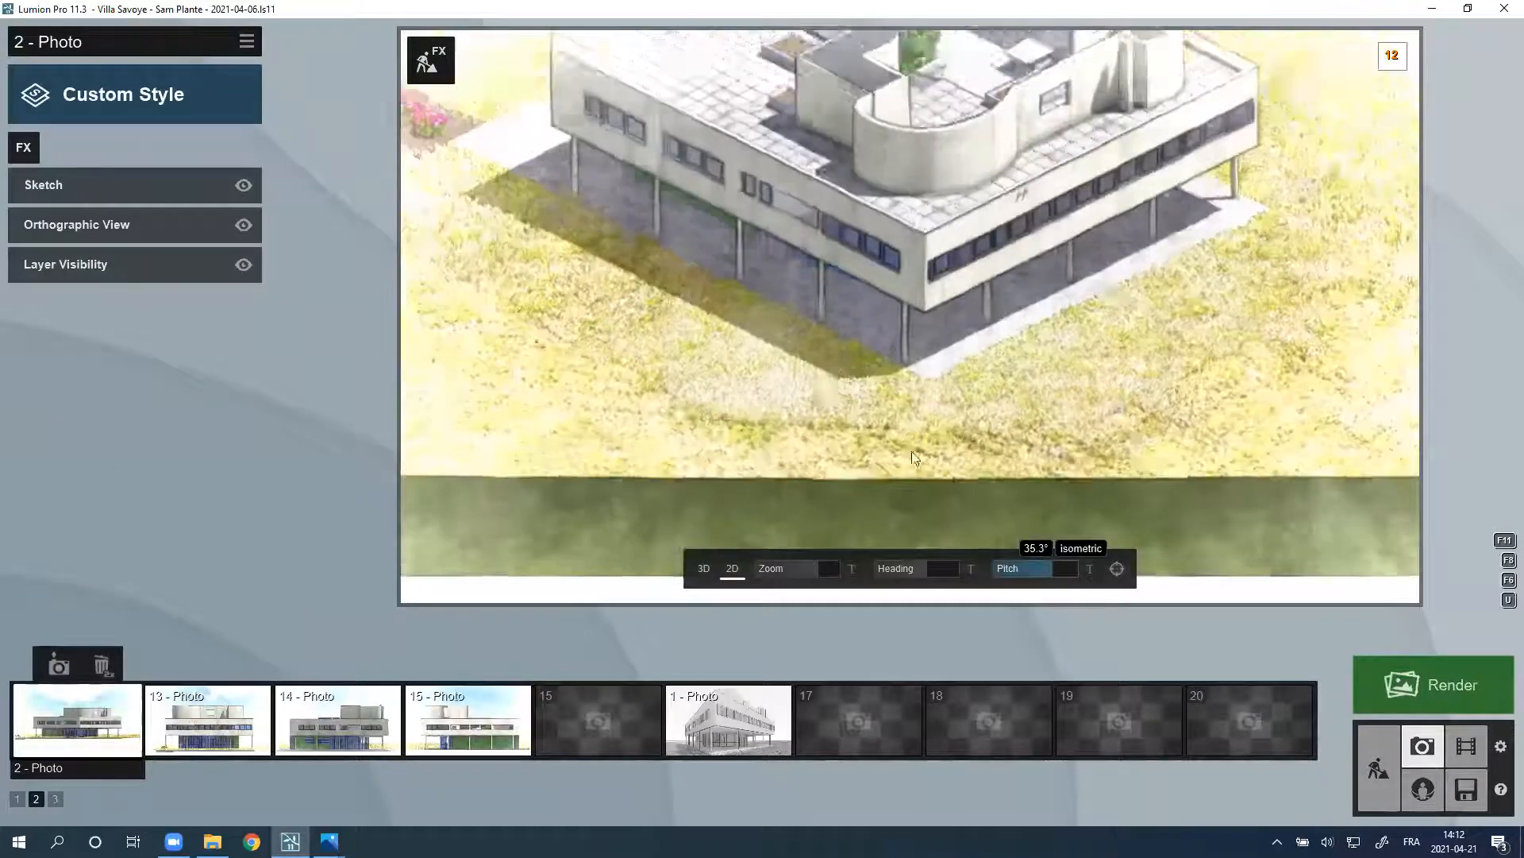
pyautogui.click(921, 569)
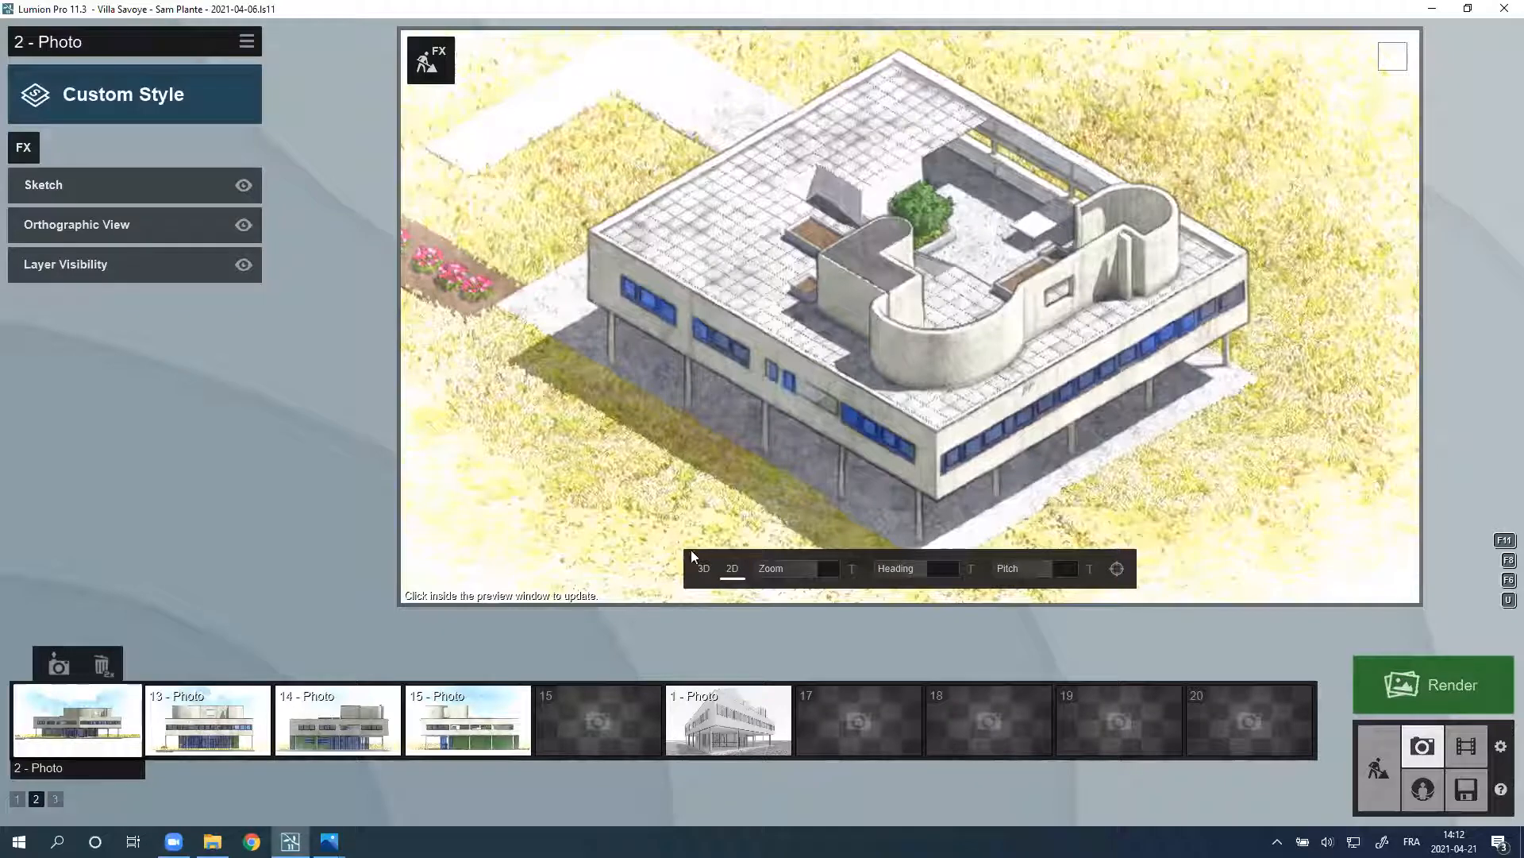
# Step: Open 1 - Photo, compare its rendering with the Styrofoam and Outlines effects switched off, and enable both again with an updated preview
pyautogui.click(719, 737)
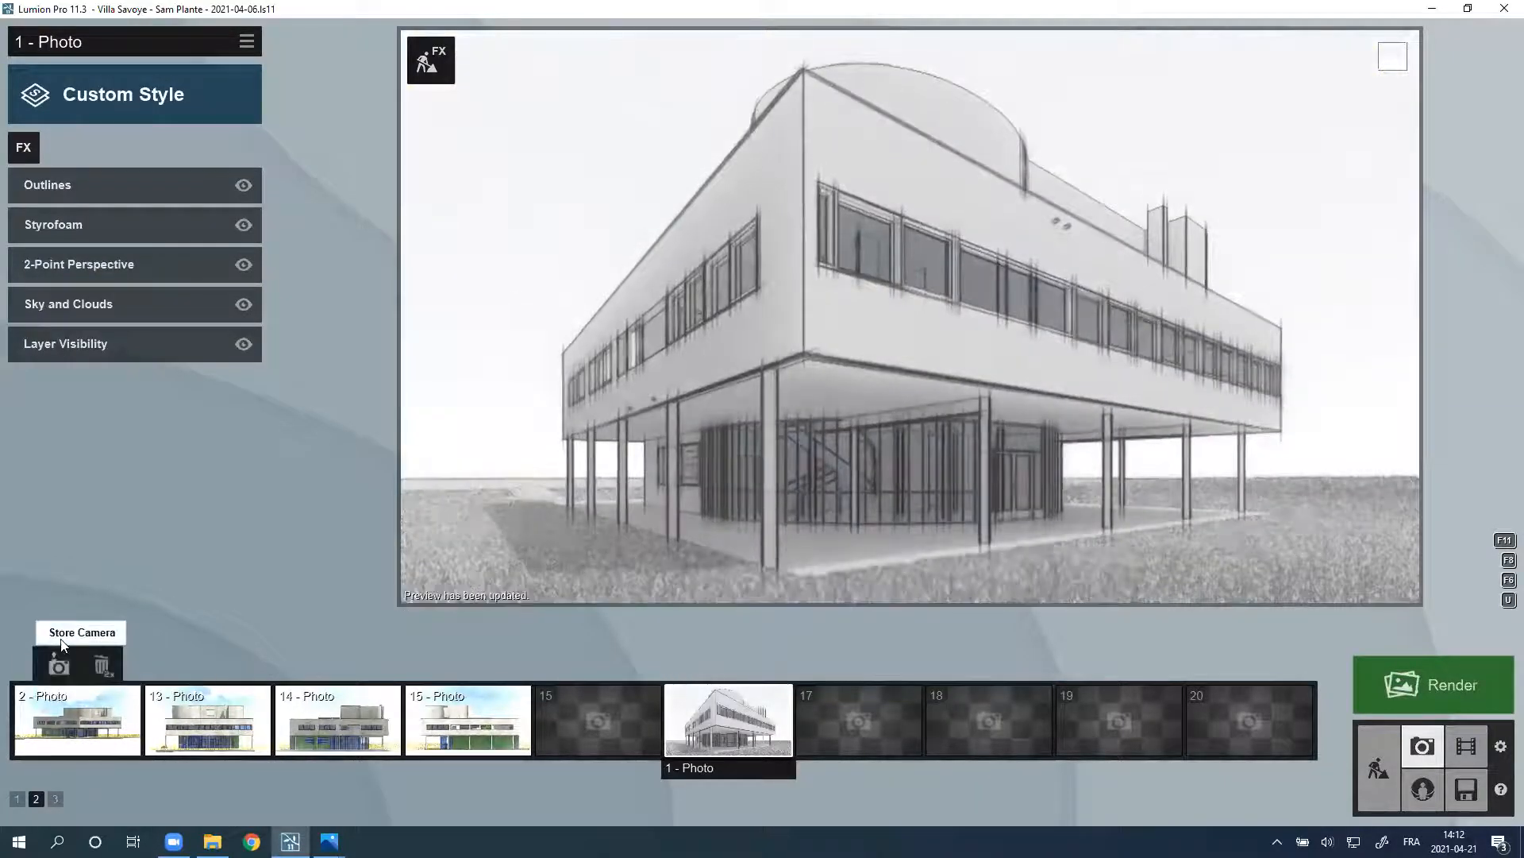
pyautogui.click(243, 224)
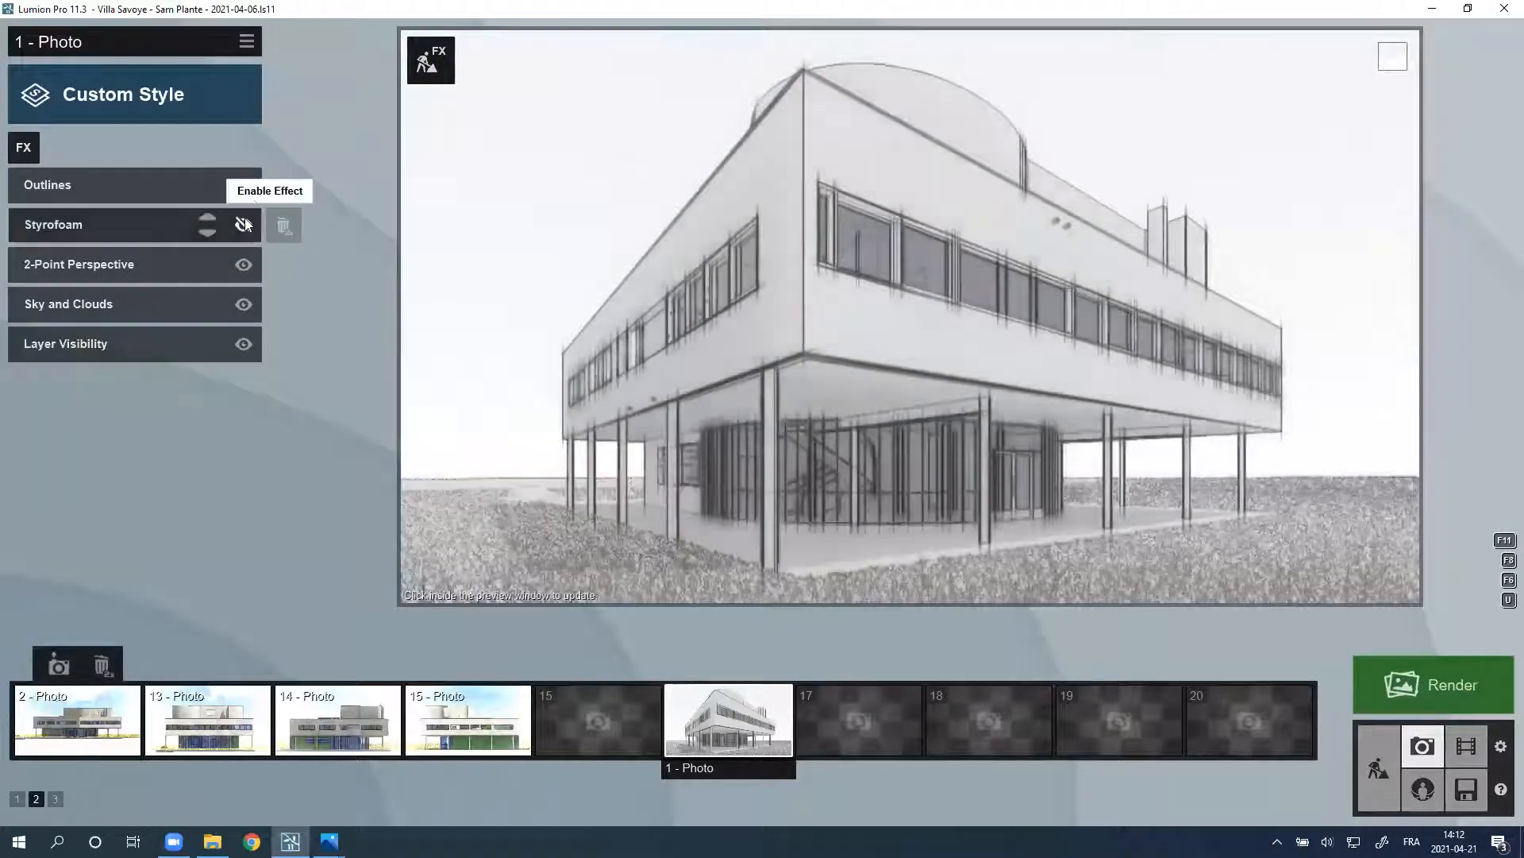
pyautogui.click(243, 185)
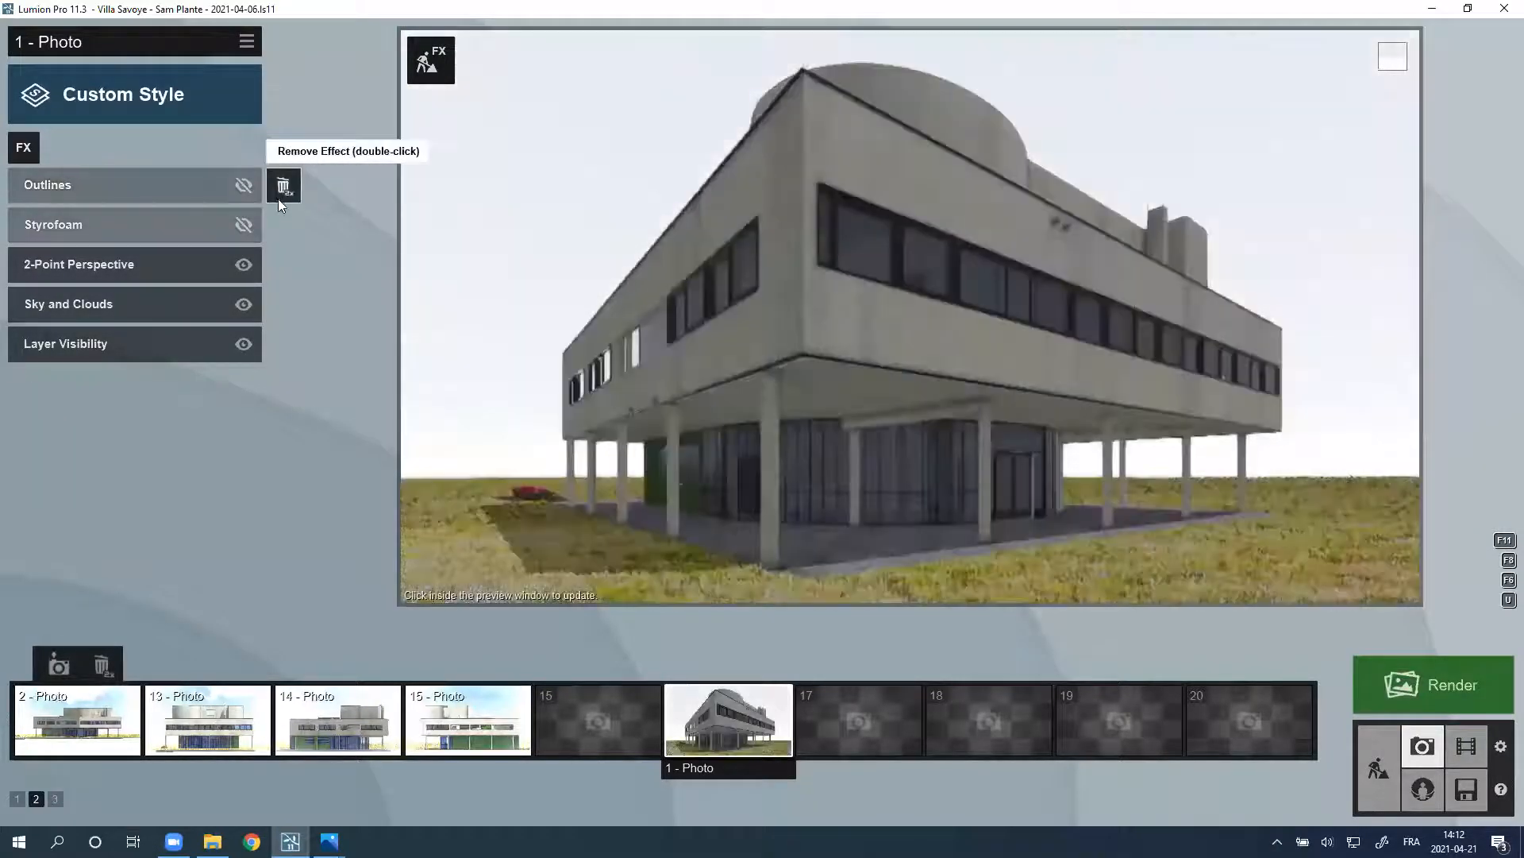
pyautogui.click(244, 224)
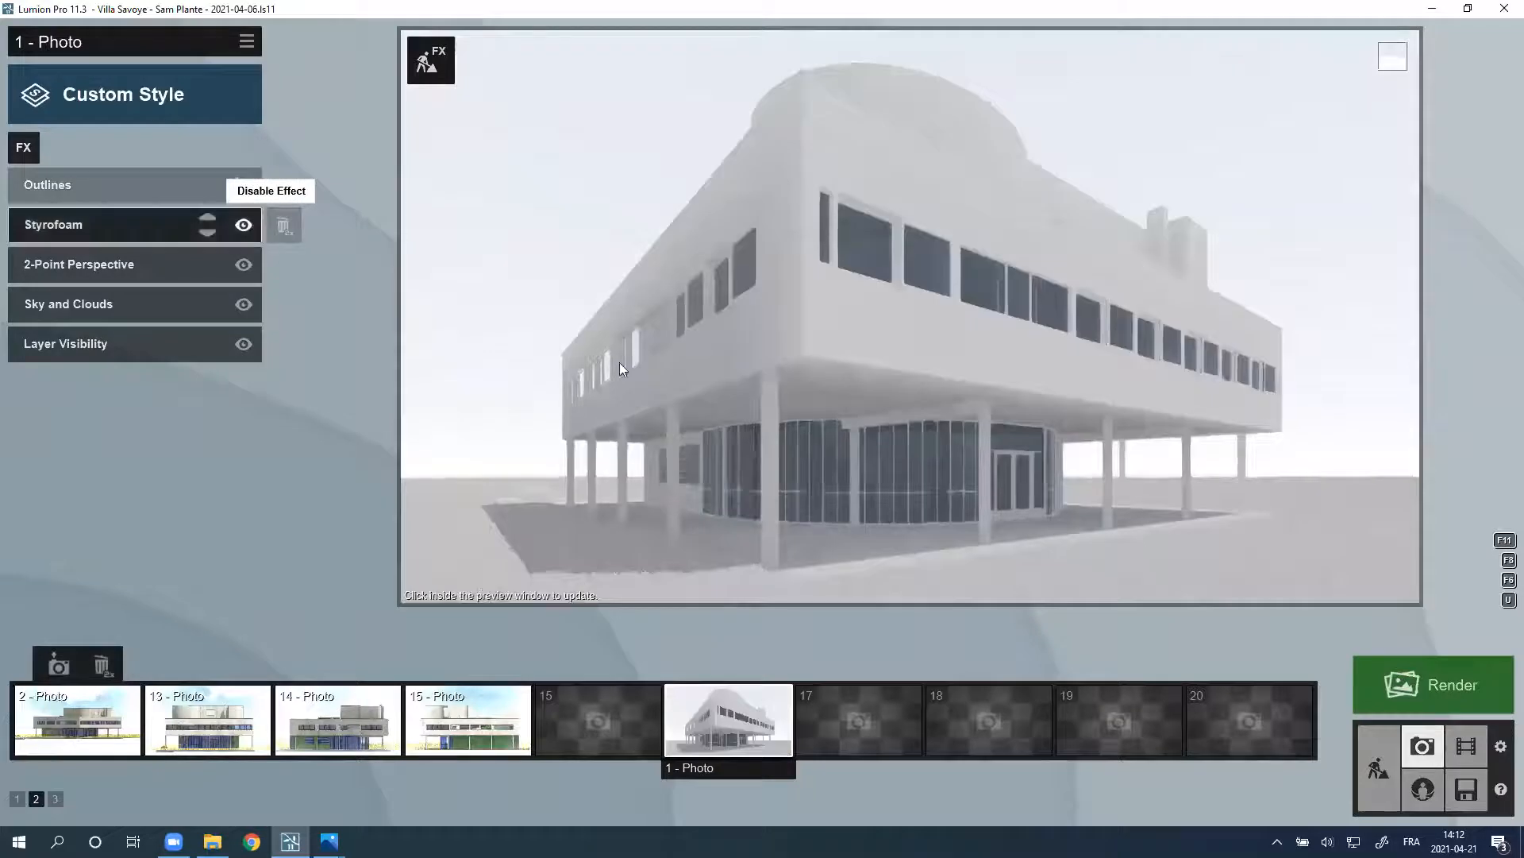
pyautogui.click(563, 275)
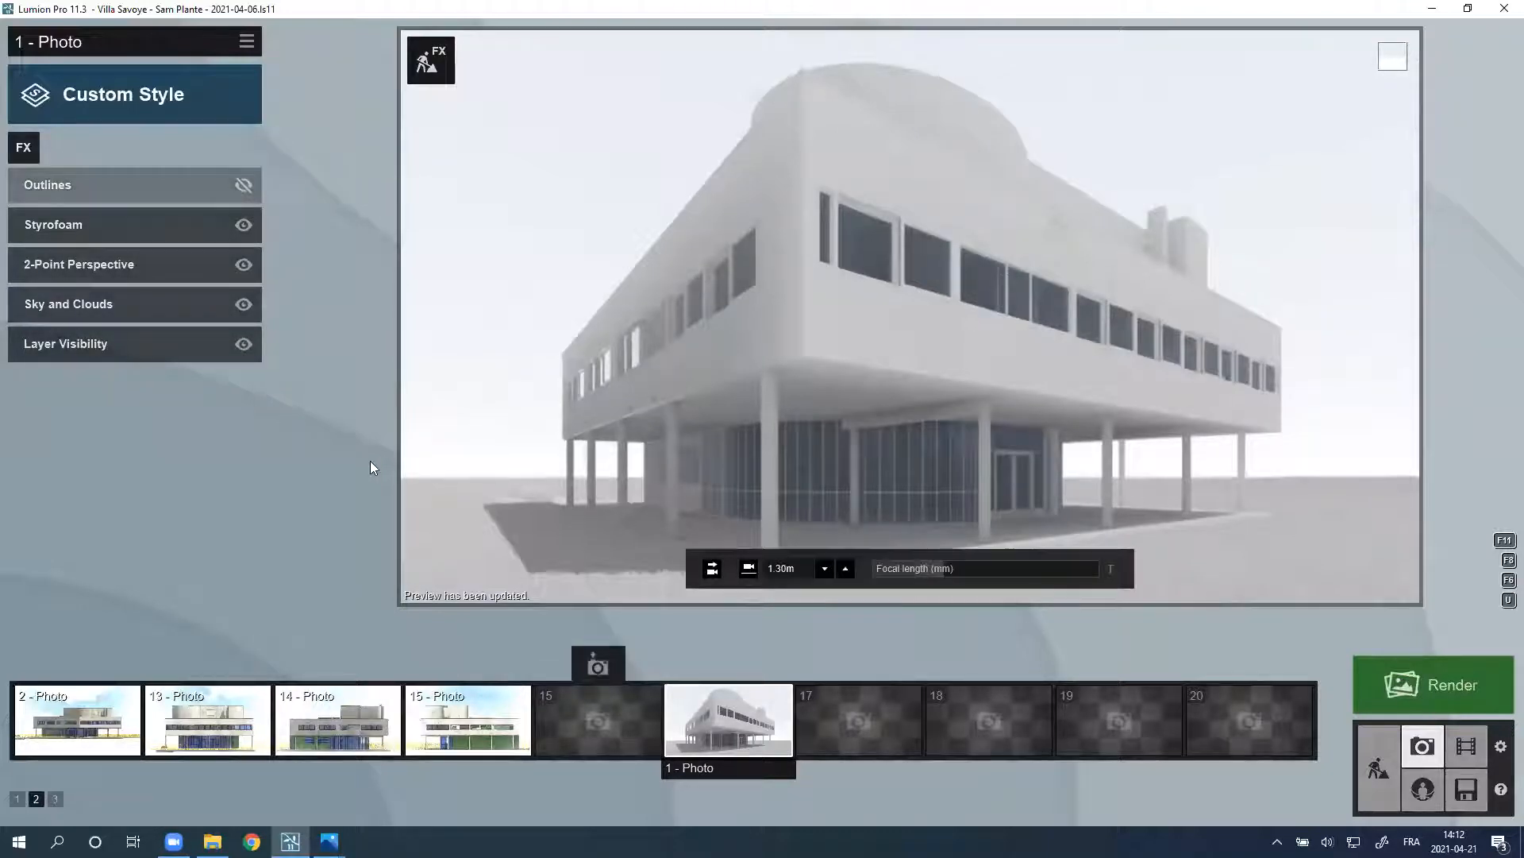
pyautogui.click(243, 186)
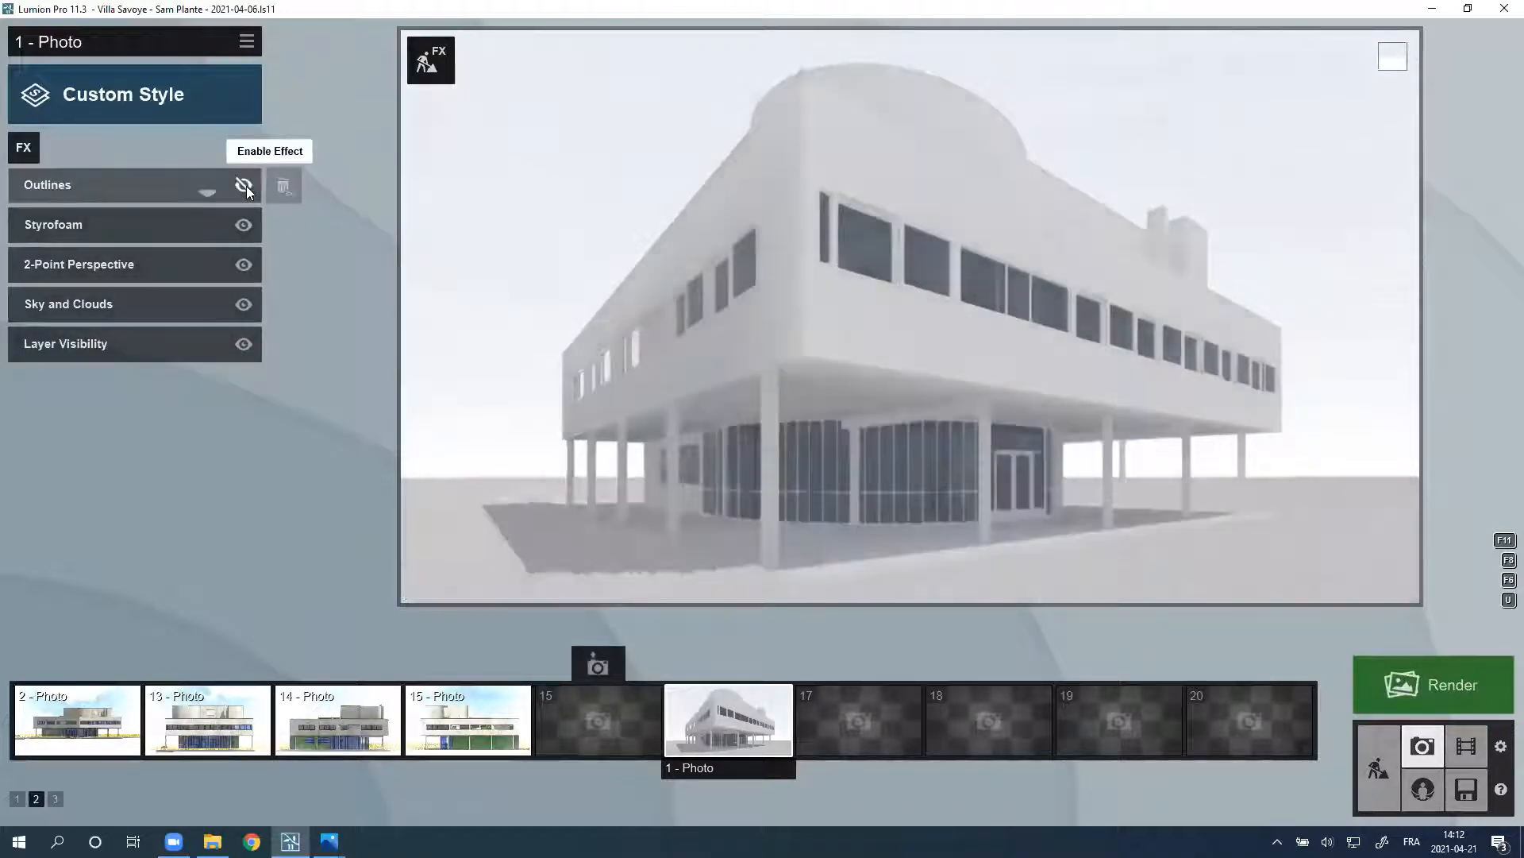
pyautogui.click(422, 212)
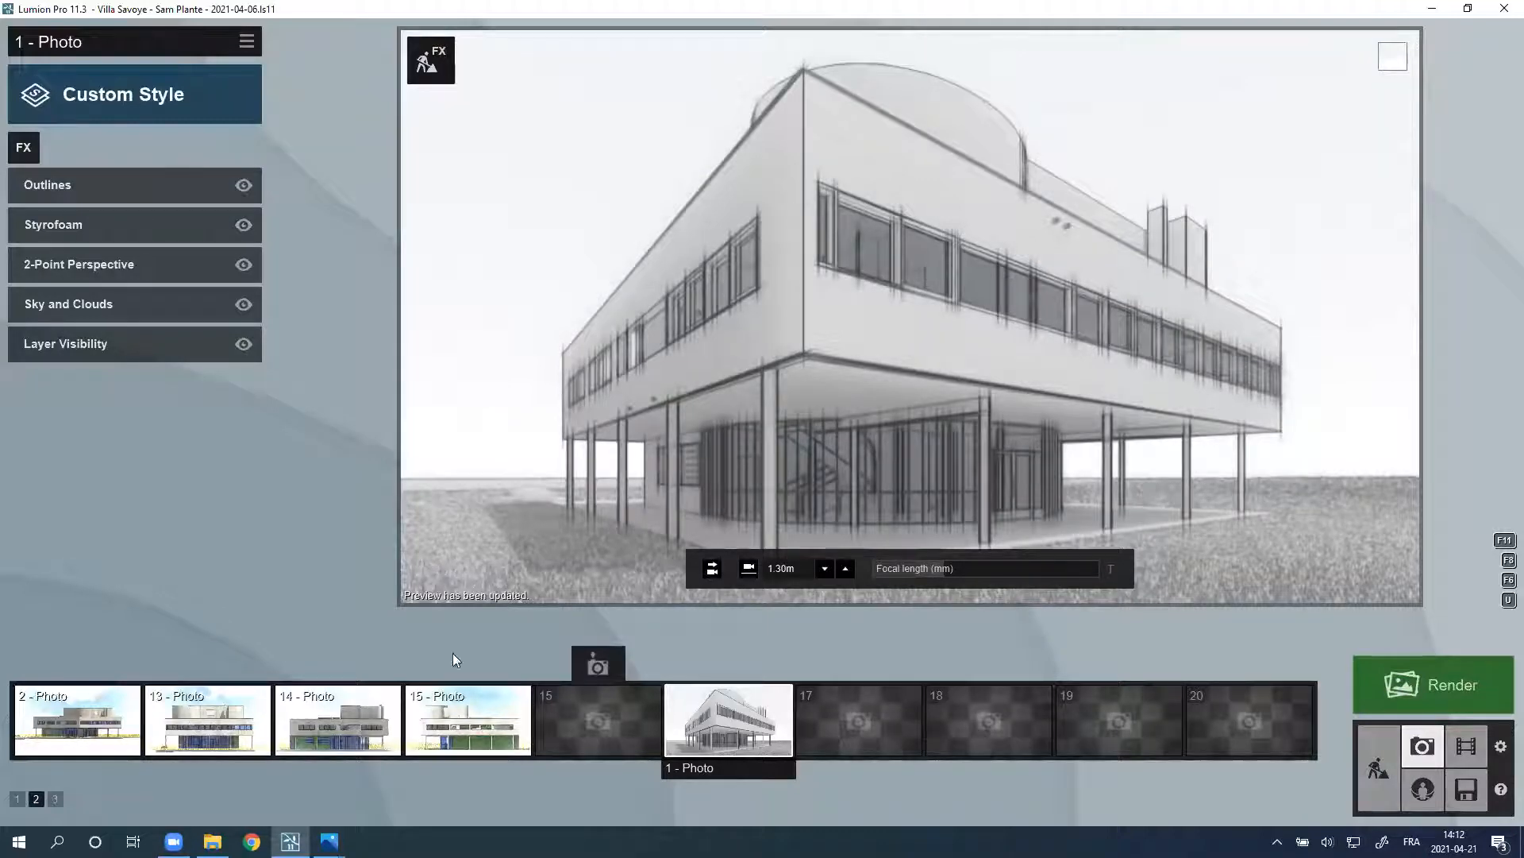
# Step: Open 15 - Photo followed by 14 - Photo, and view the photo styles available for 14 - Photo
pyautogui.click(459, 718)
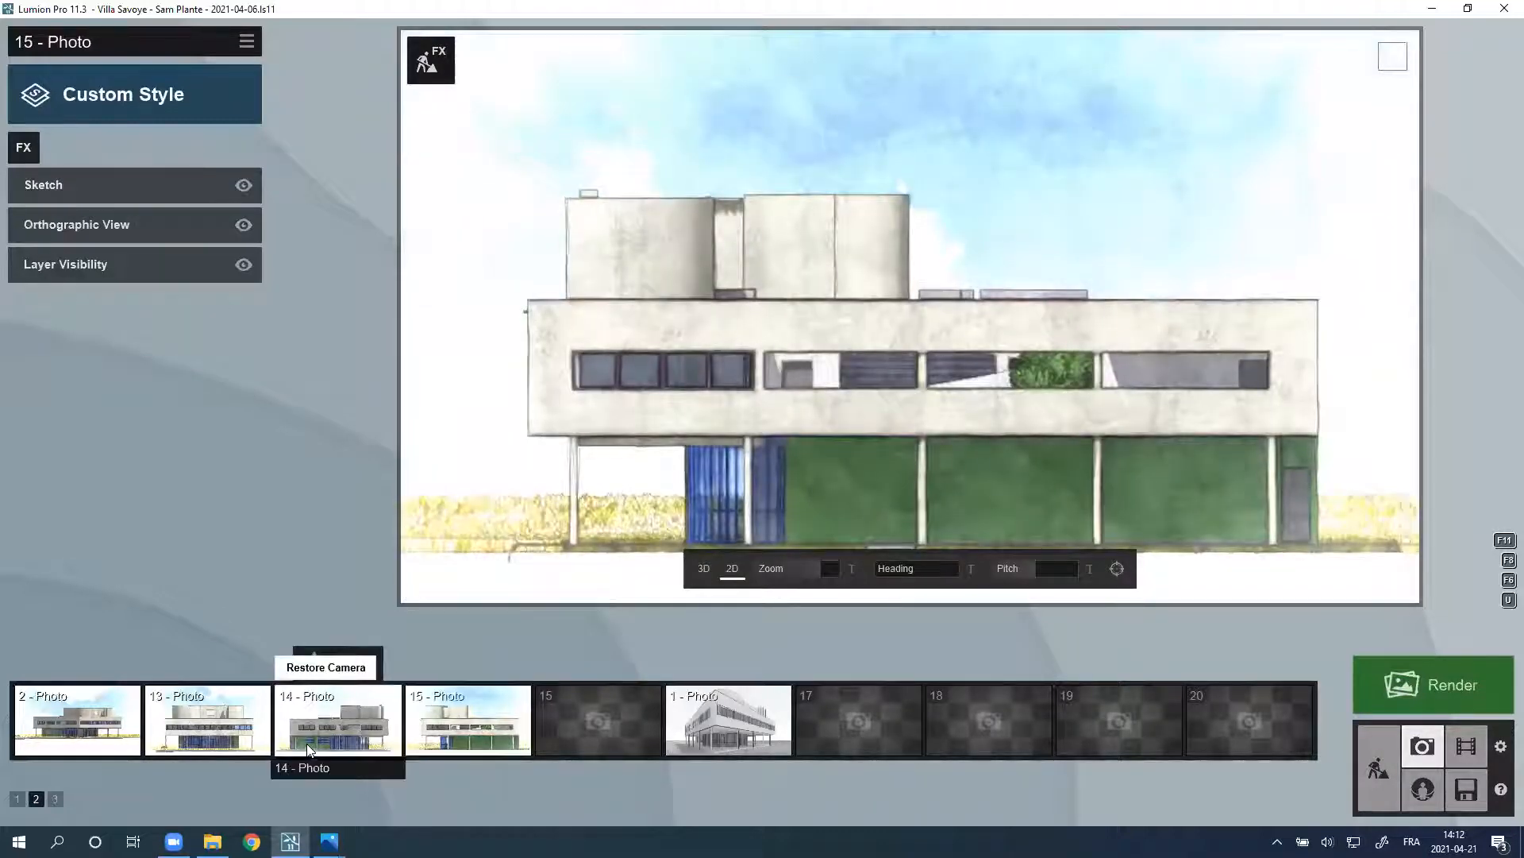
pyautogui.click(306, 743)
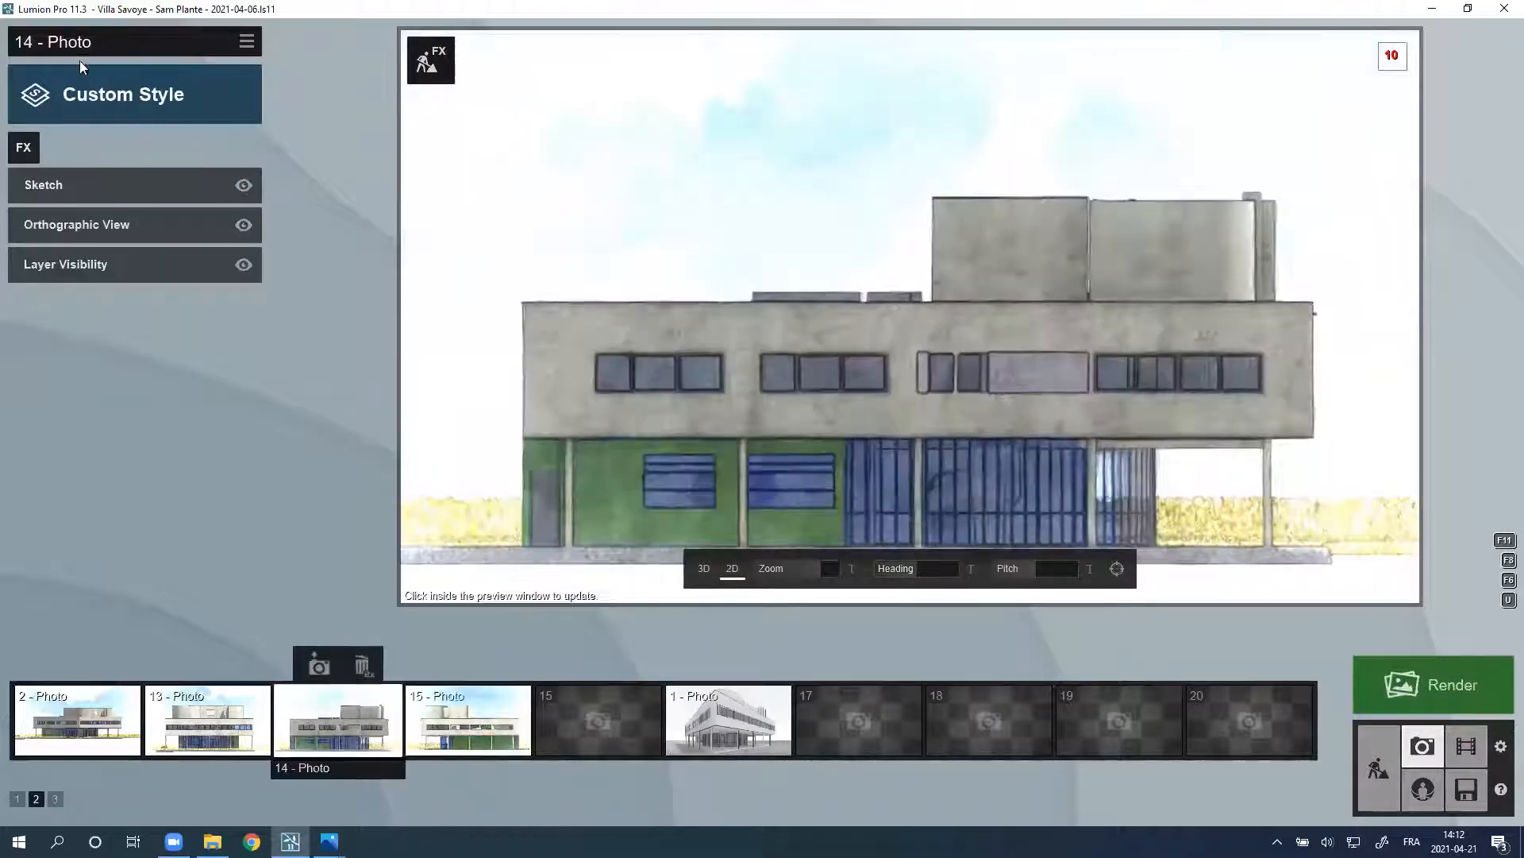
pyautogui.click(34, 96)
pyautogui.click(416, 211)
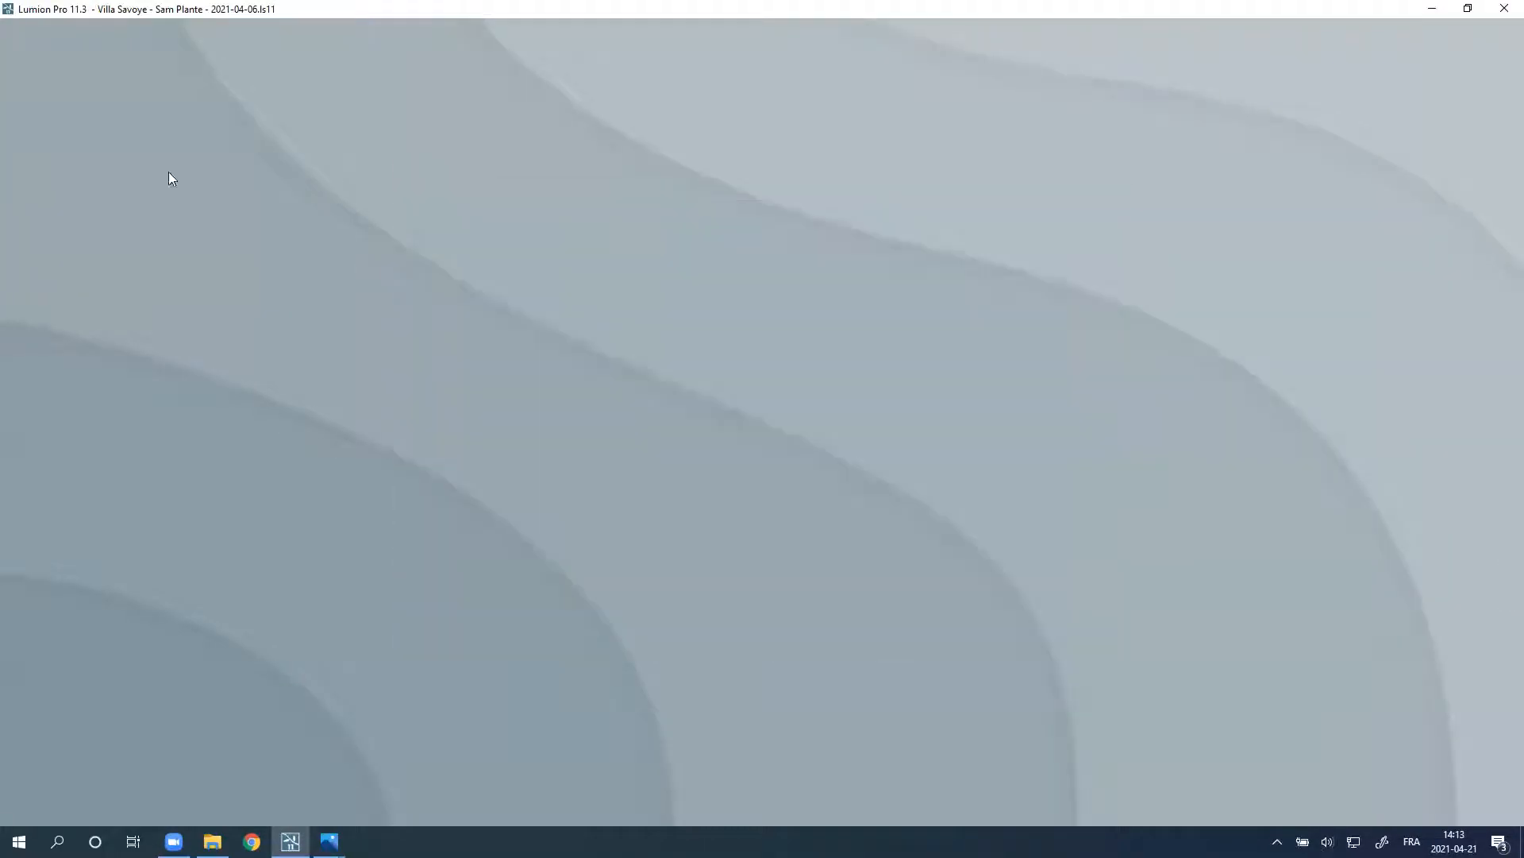
# Step: Add the AI Artist Styles effect to 14 - Photo
pyautogui.click(24, 150)
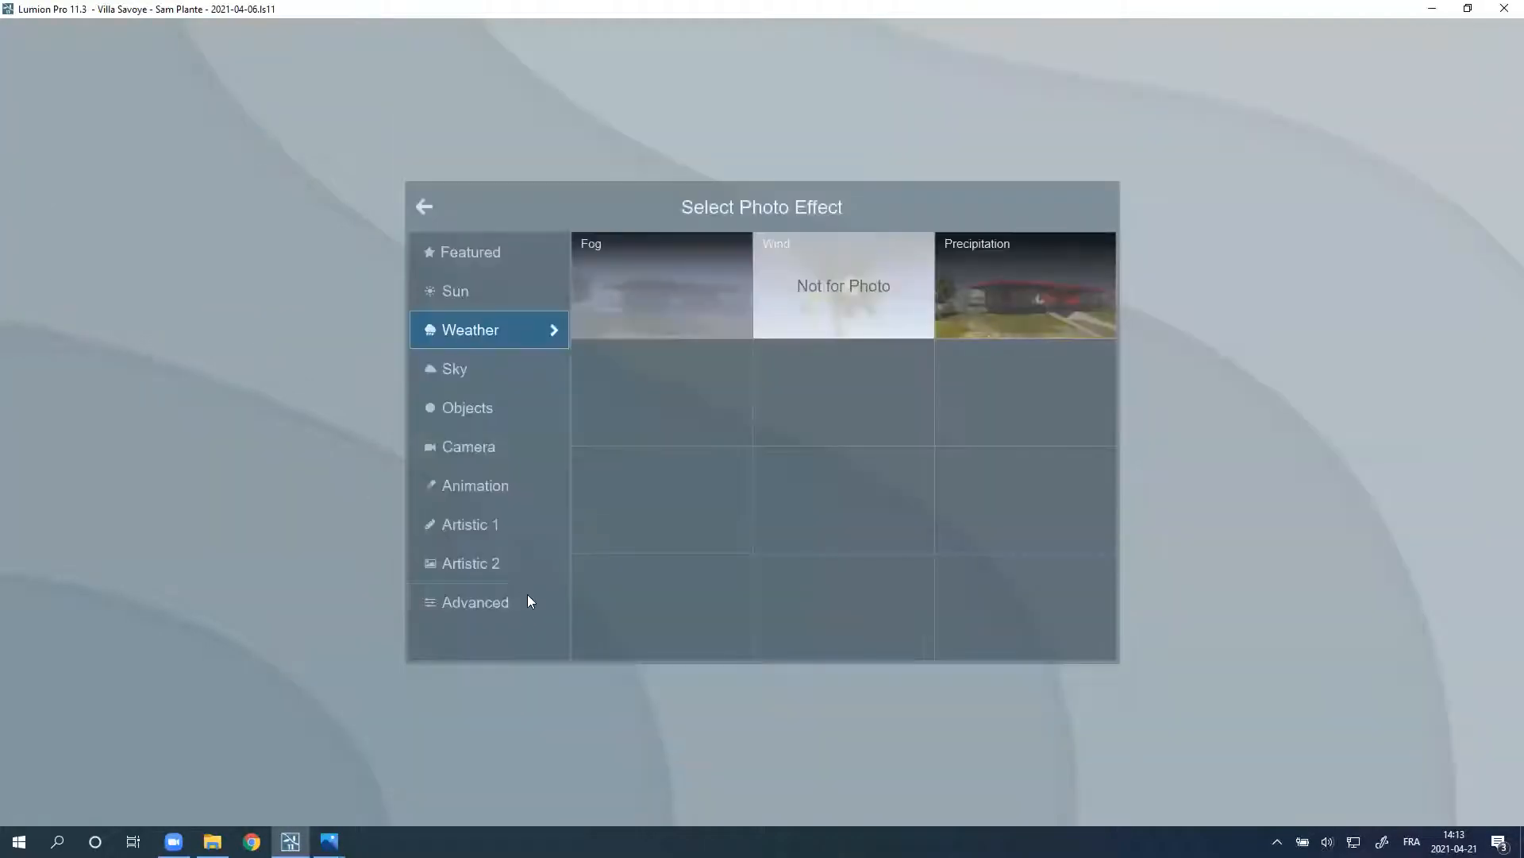
pyautogui.click(492, 567)
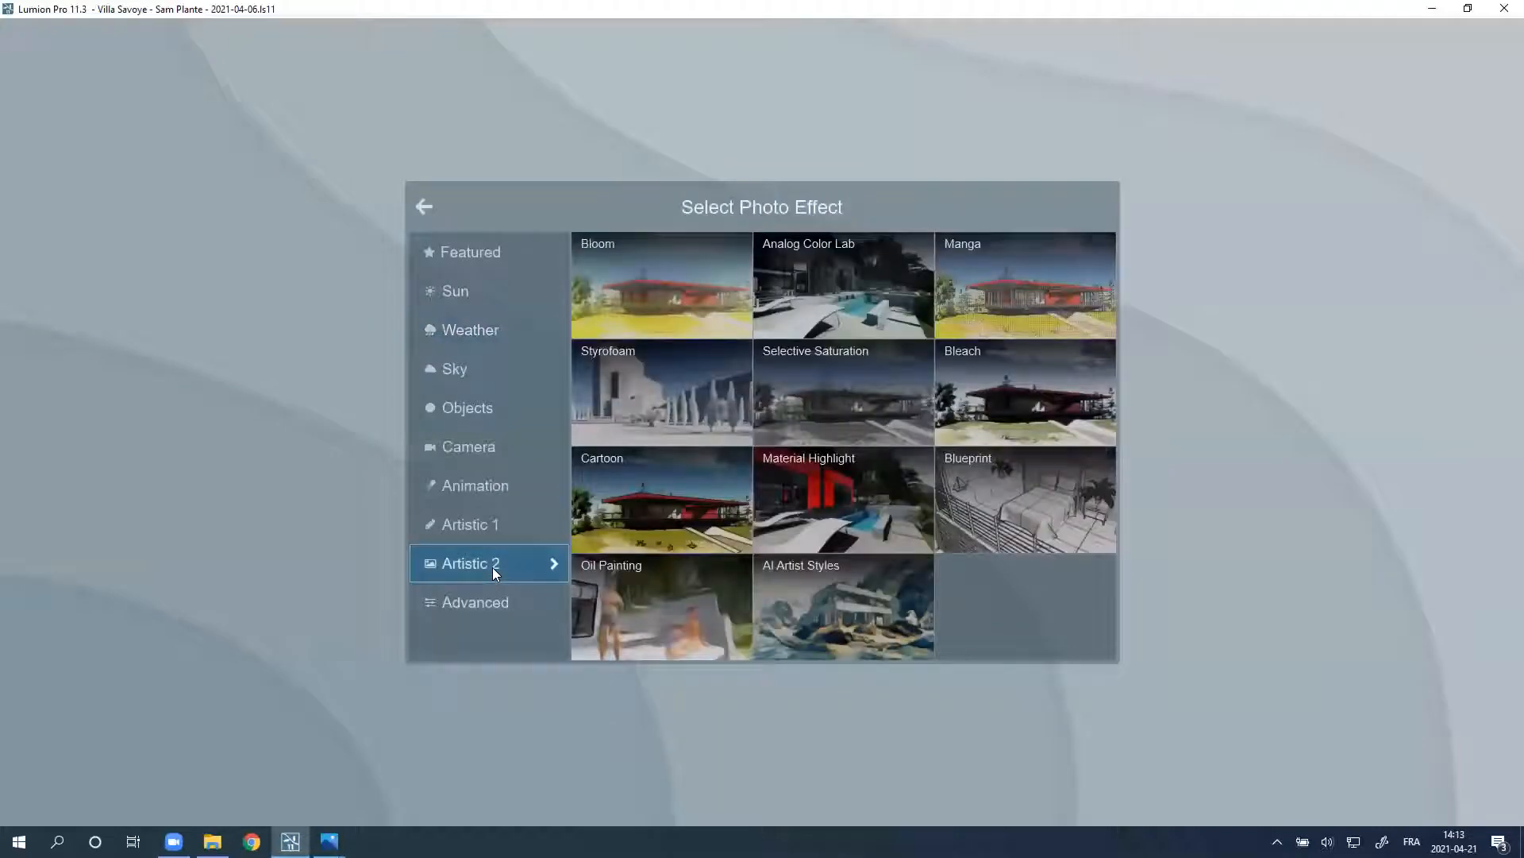
pyautogui.click(803, 609)
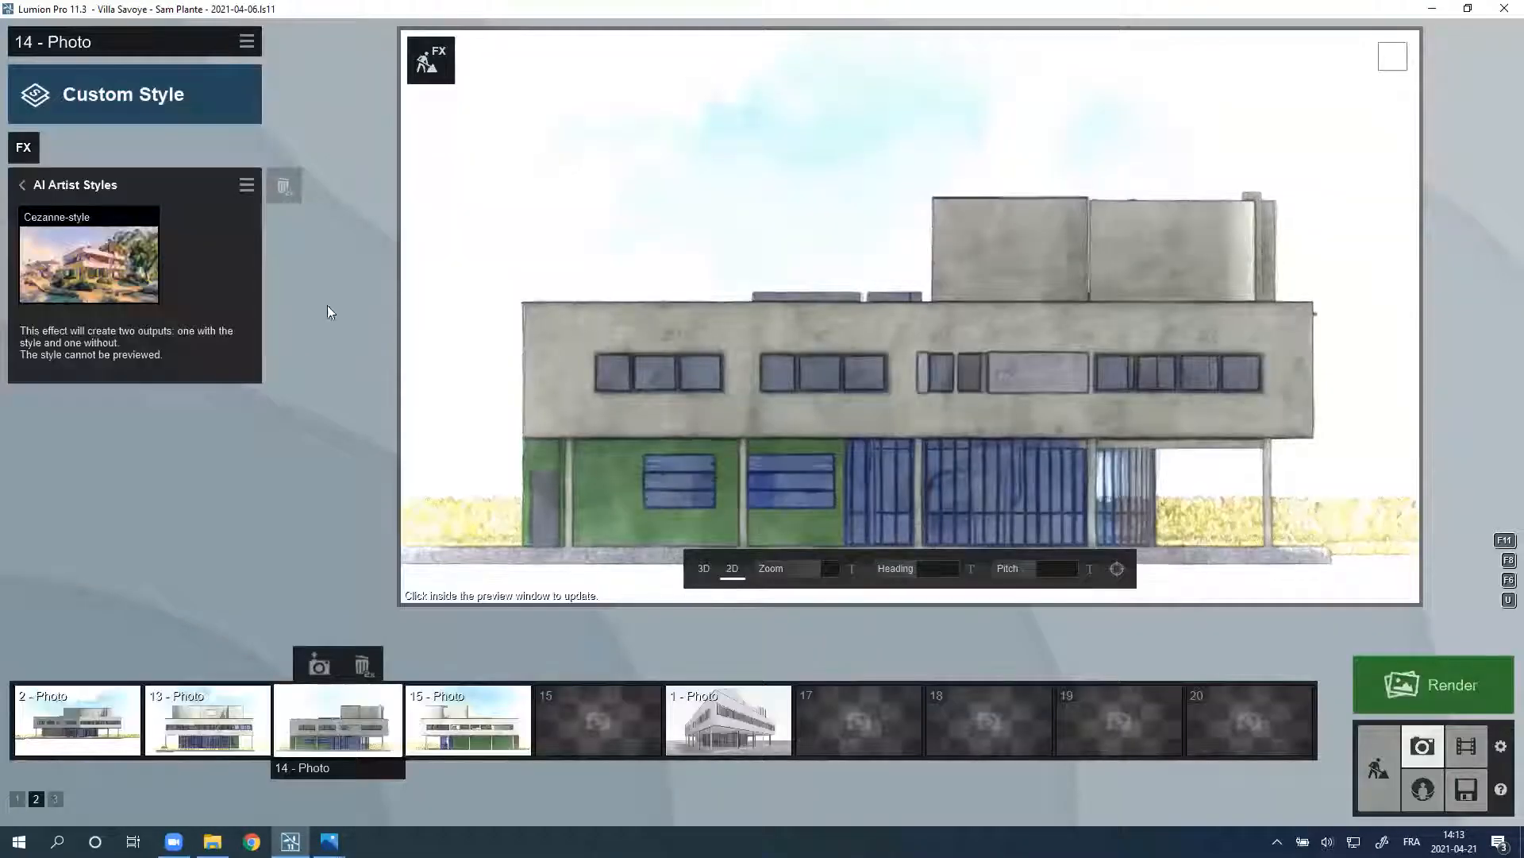
# Step: View the artist styles available for the AI Artist Styles effect, keep the current one, and return to the effect list of 14 - Photo
pyautogui.click(99, 252)
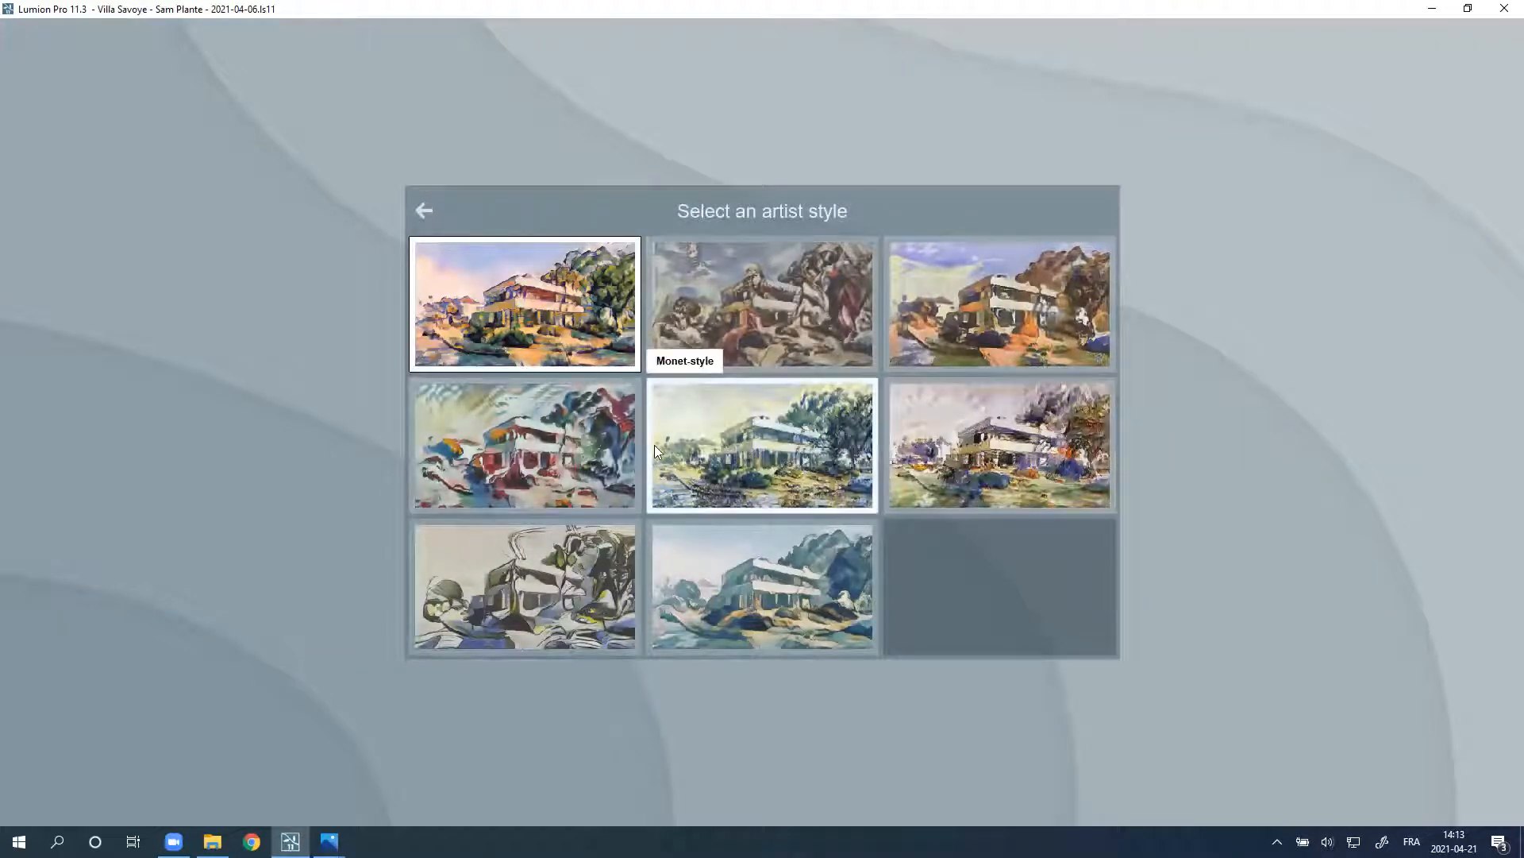
pyautogui.click(421, 209)
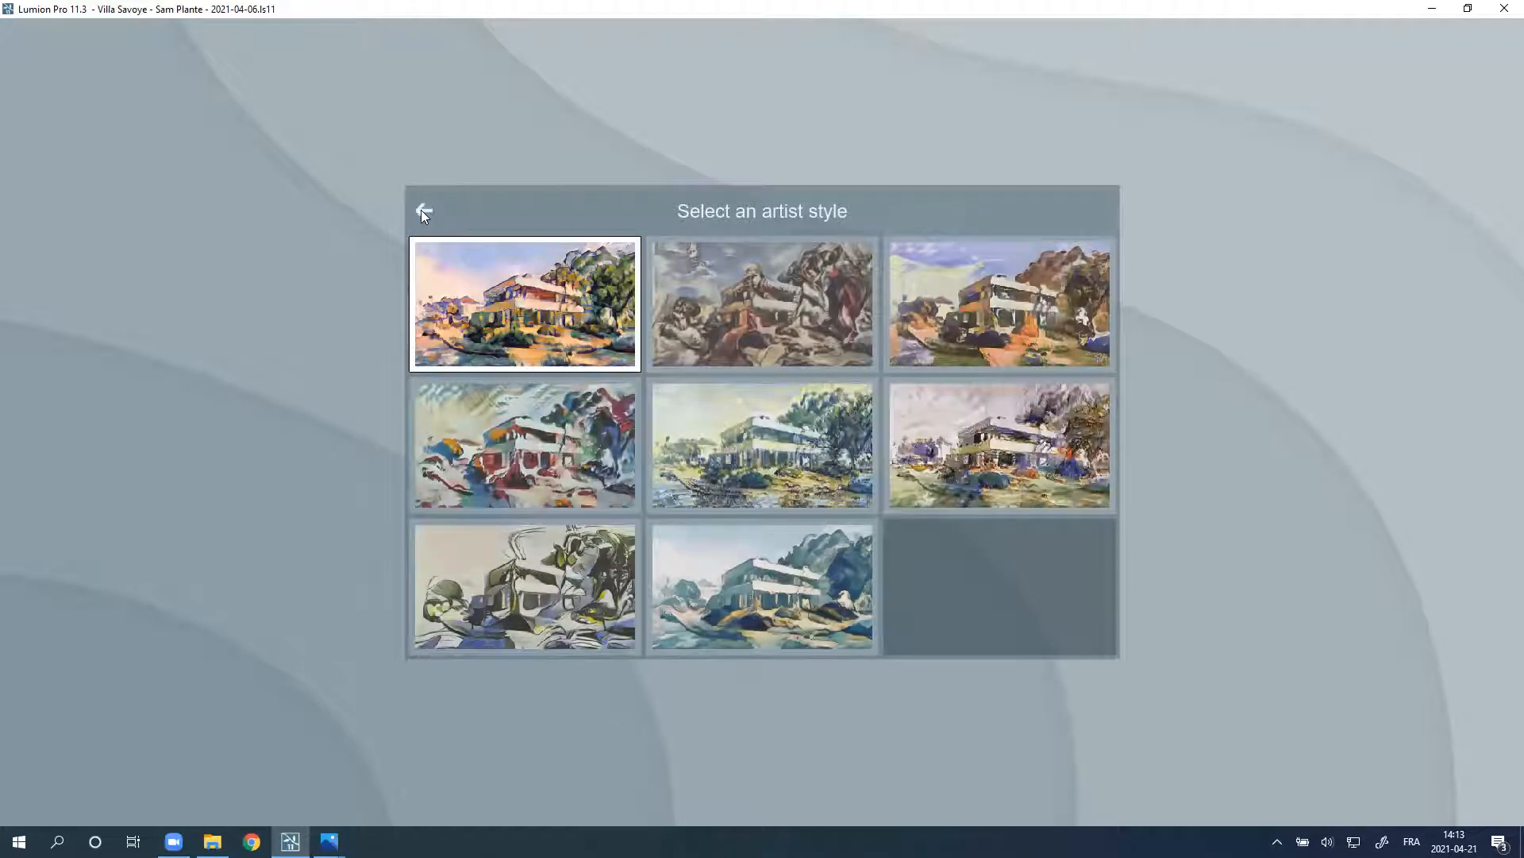
pyautogui.click(32, 183)
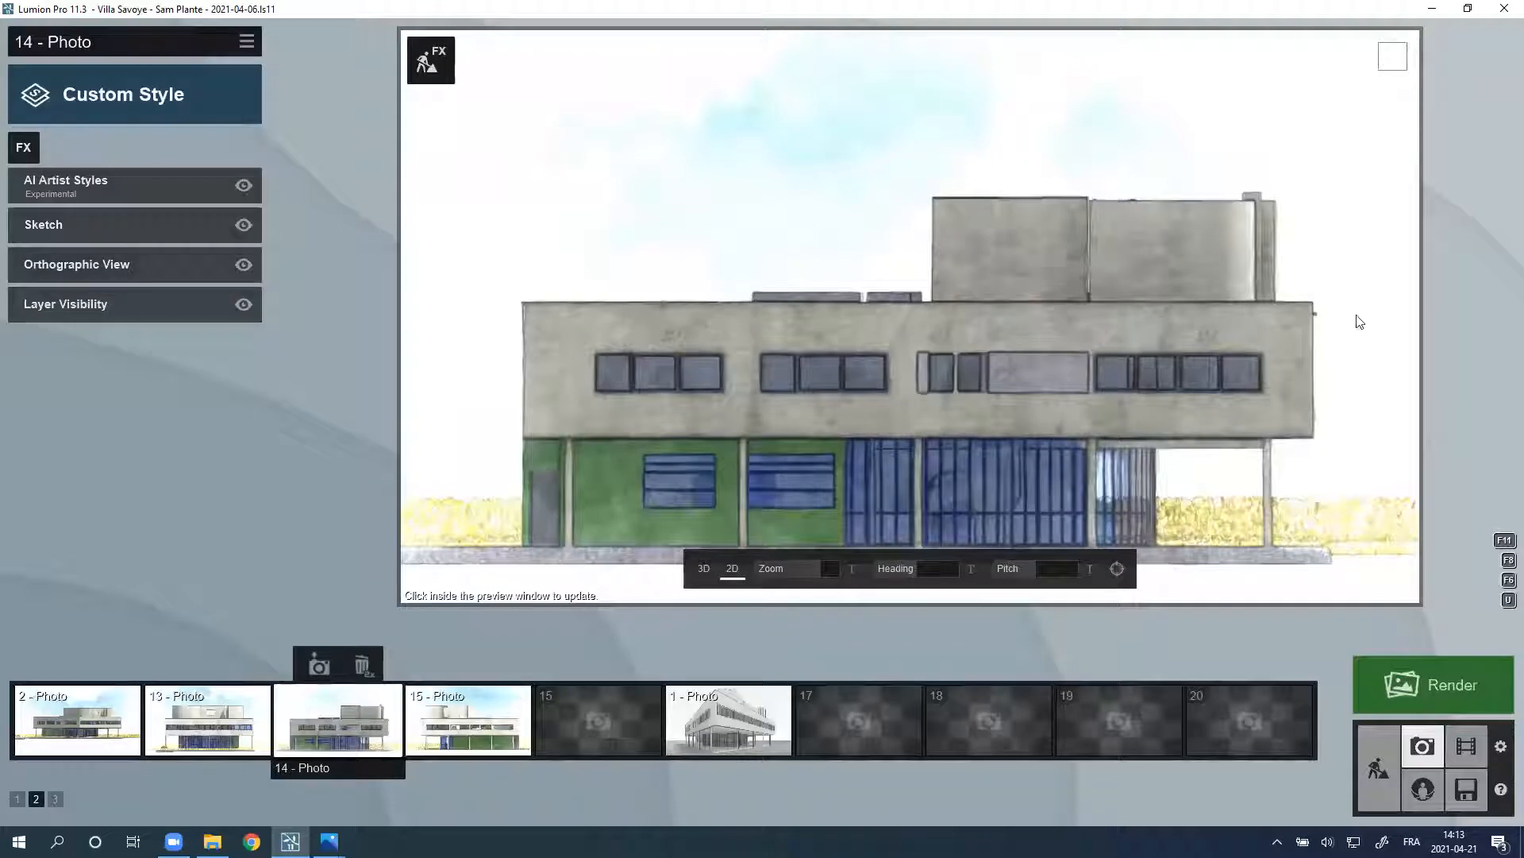
# Step: Switch to the Lumion Demo Output folder on the desktop and open the image 1-Museum_ VR courseware_1 - Photo.jpg in Photos
pyautogui.click(1439, 14)
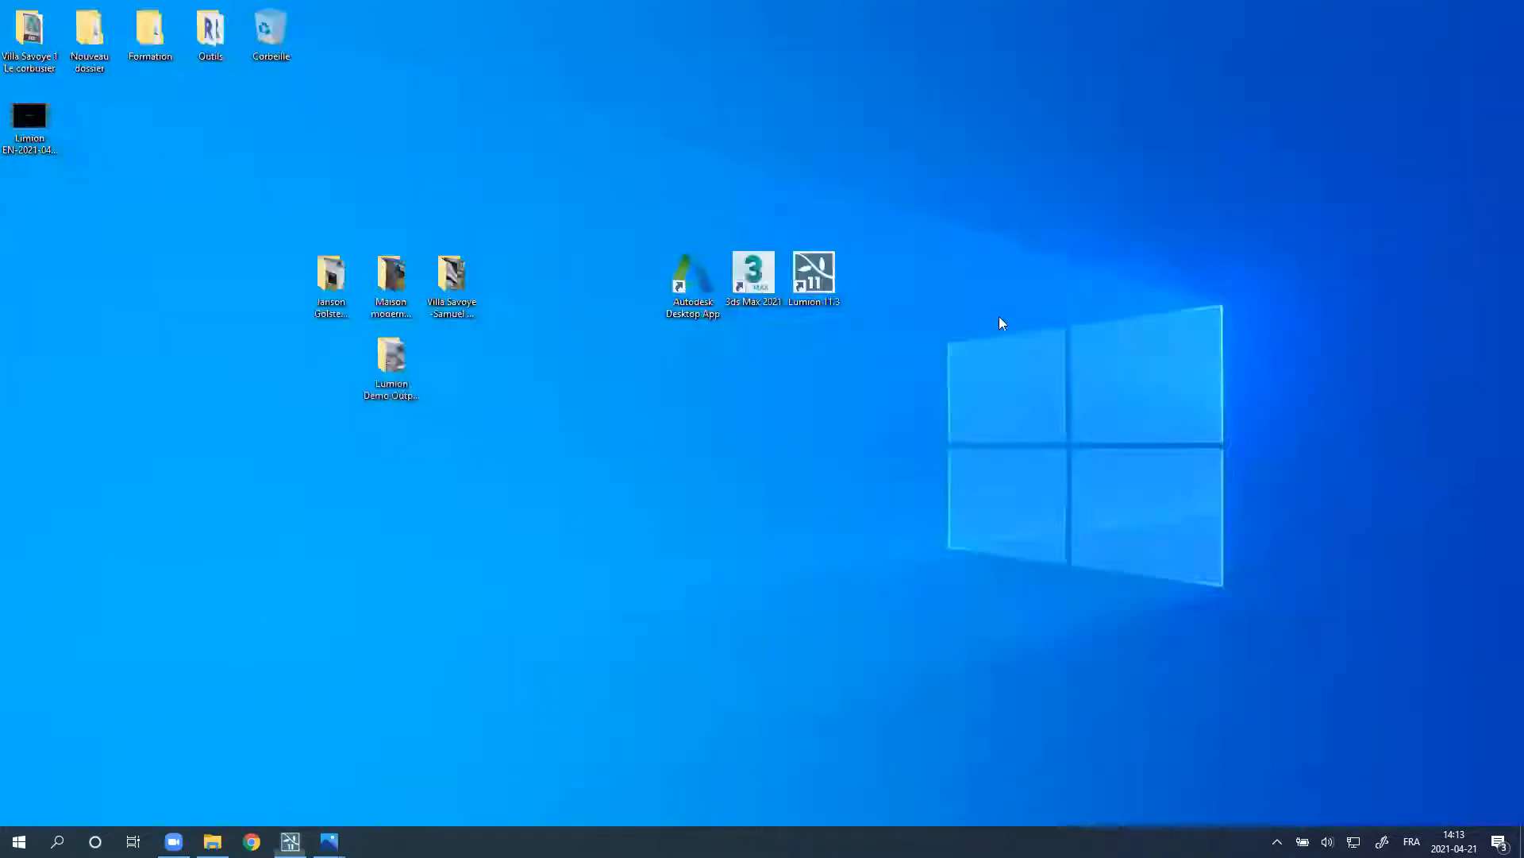
pyautogui.rightClick(1041, 337)
pyautogui.click(706, 462)
pyautogui.doubleClick(383, 395)
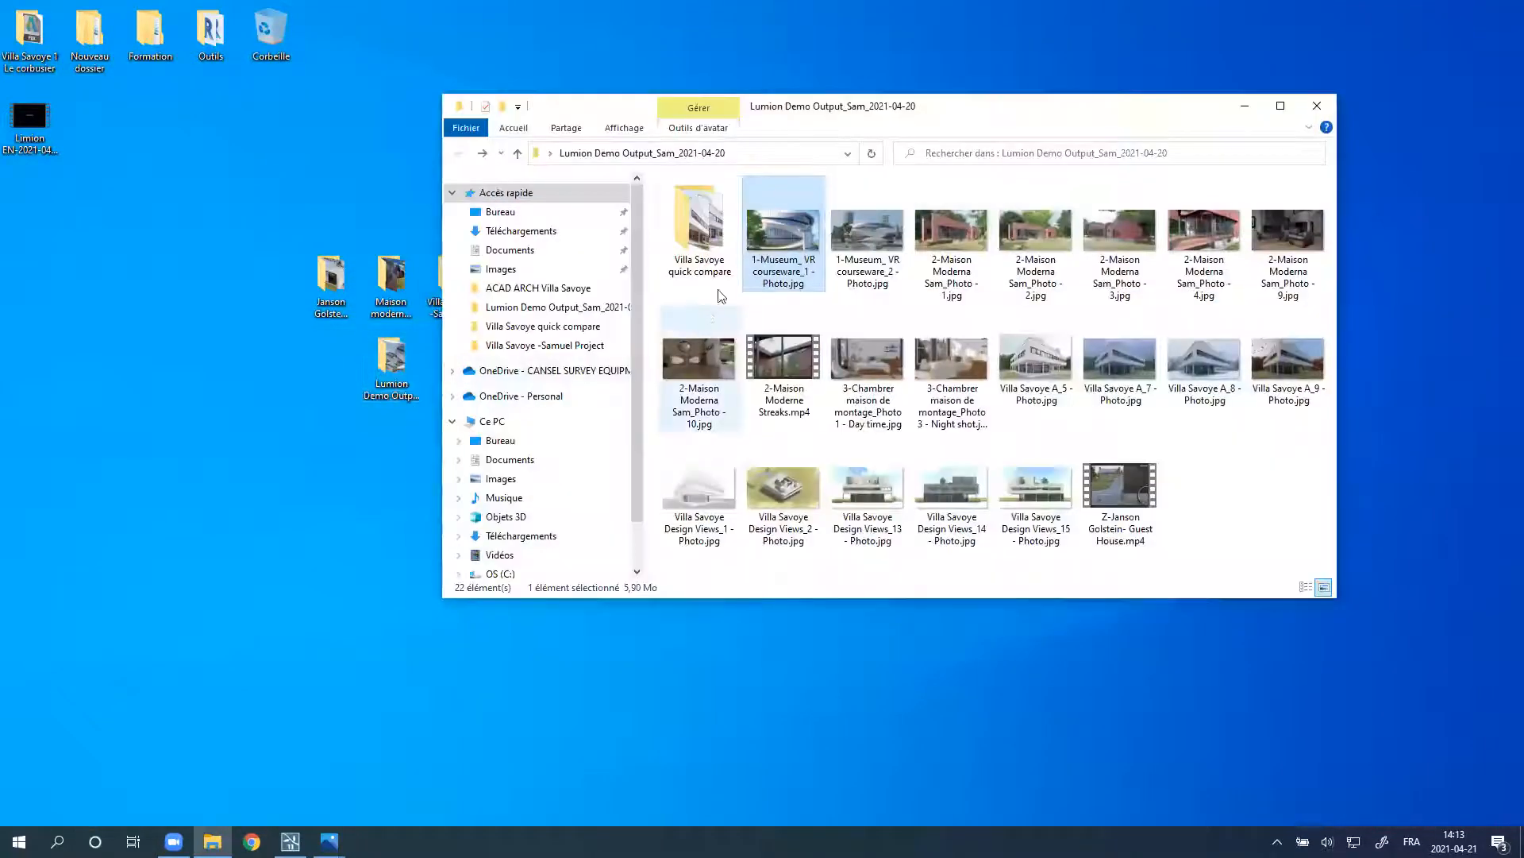
pyautogui.doubleClick(764, 246)
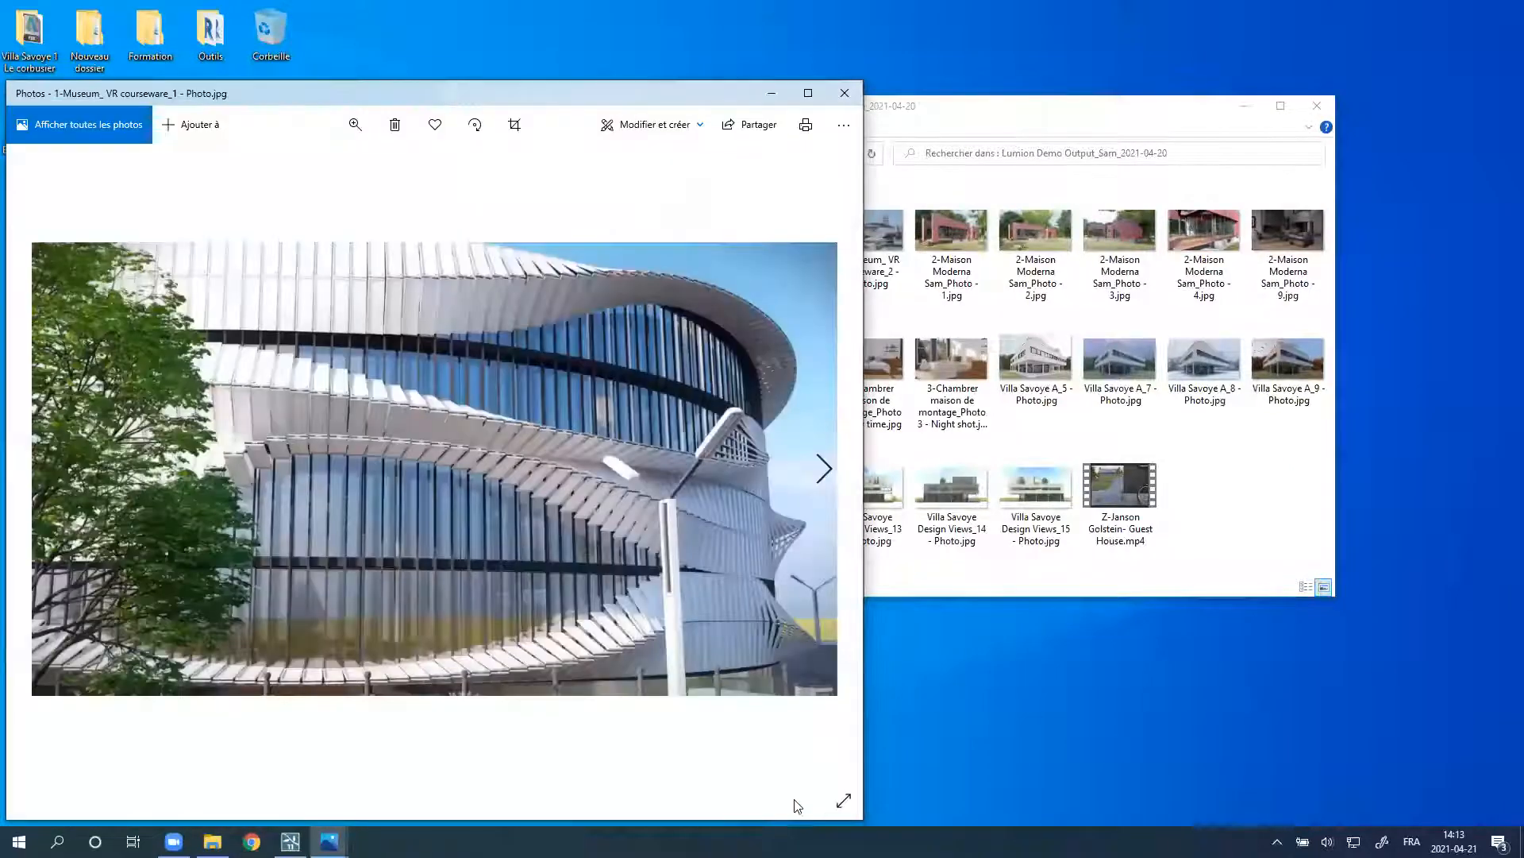